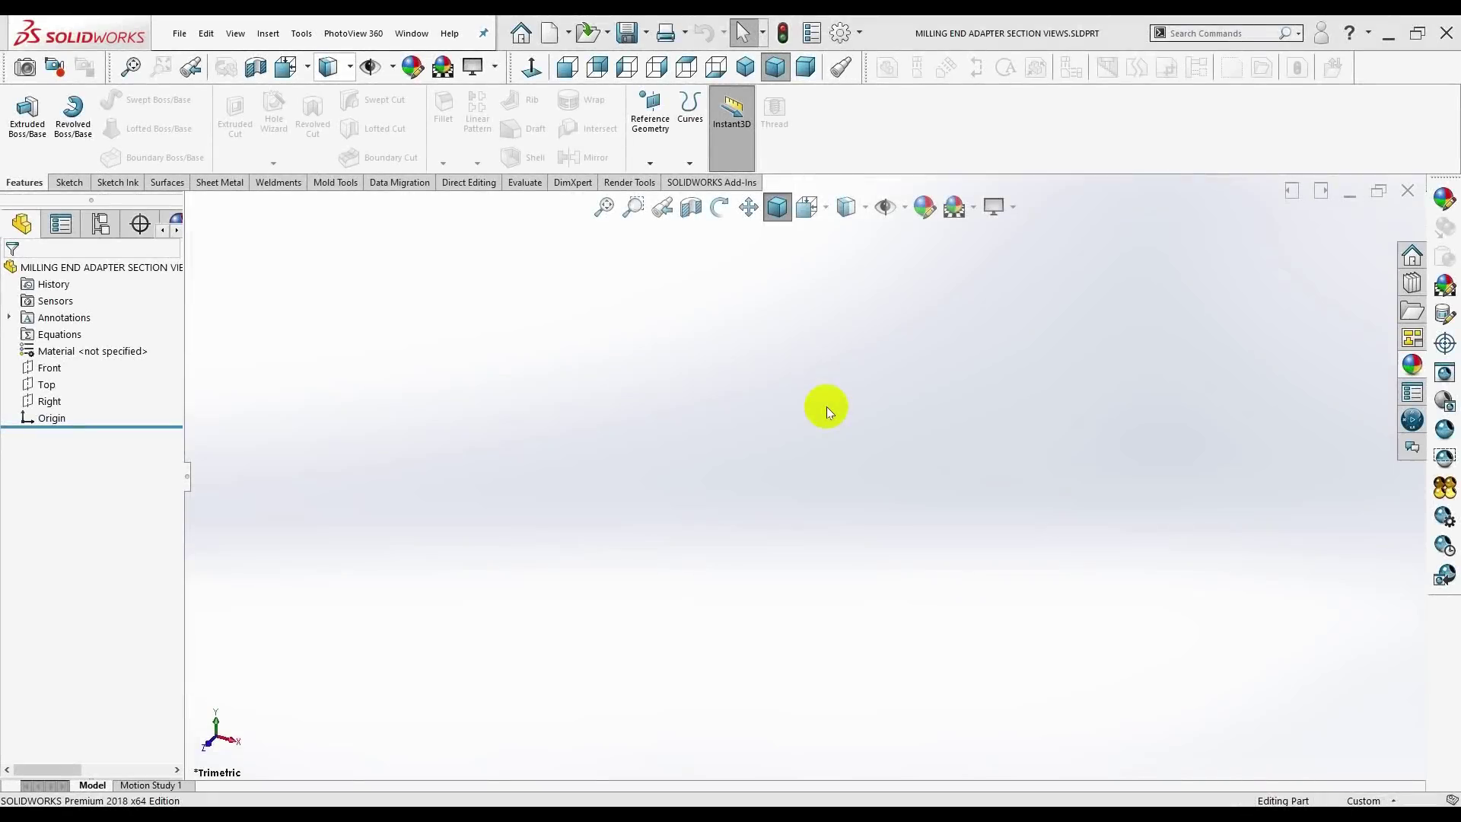
- Raise the part's shaded image quality to near High, about 0.15 mm deviation
left_click(861, 35)
left_click(852, 52)
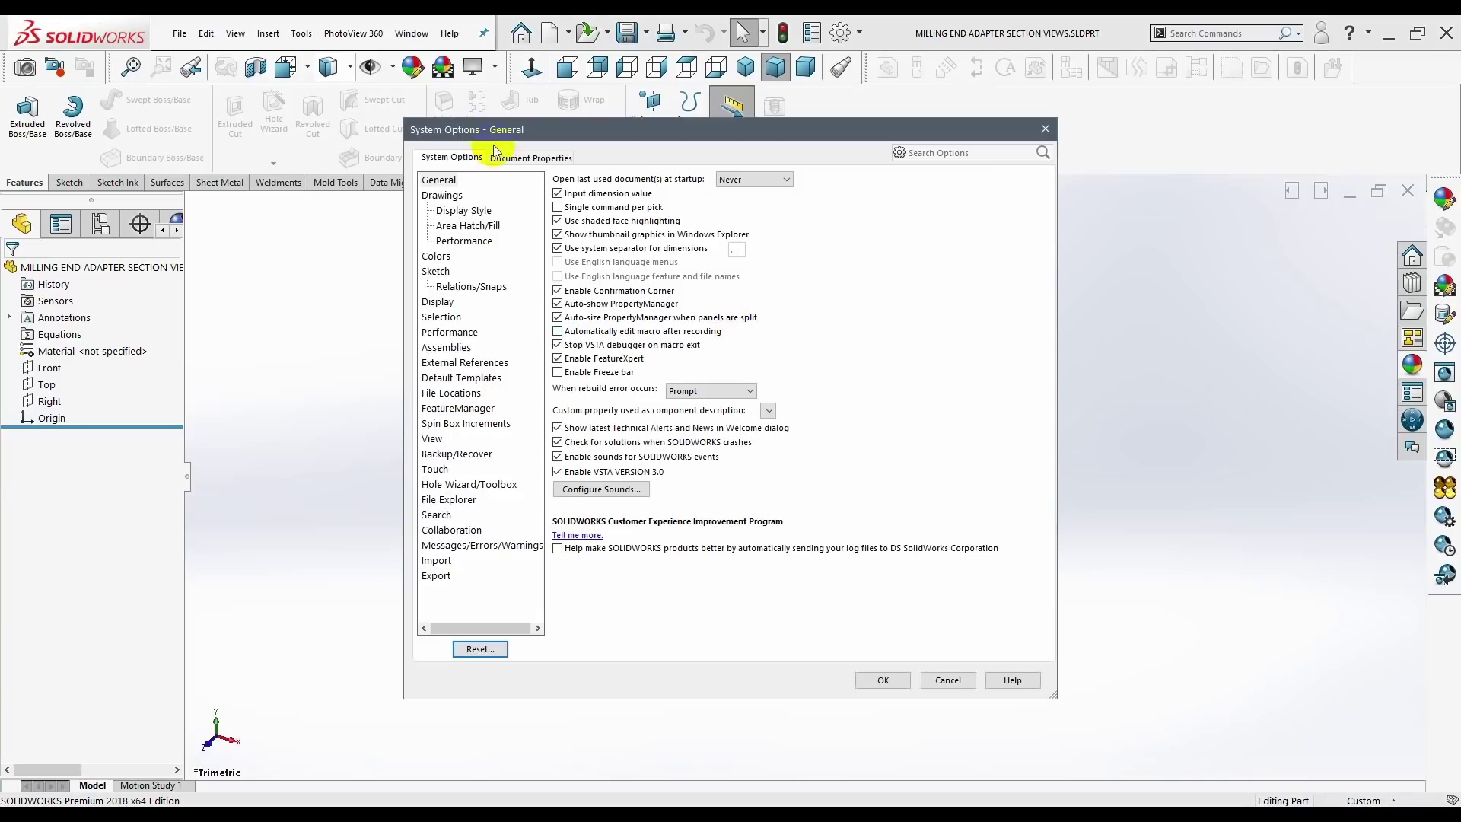
left_click(496, 156)
left_click(433, 302)
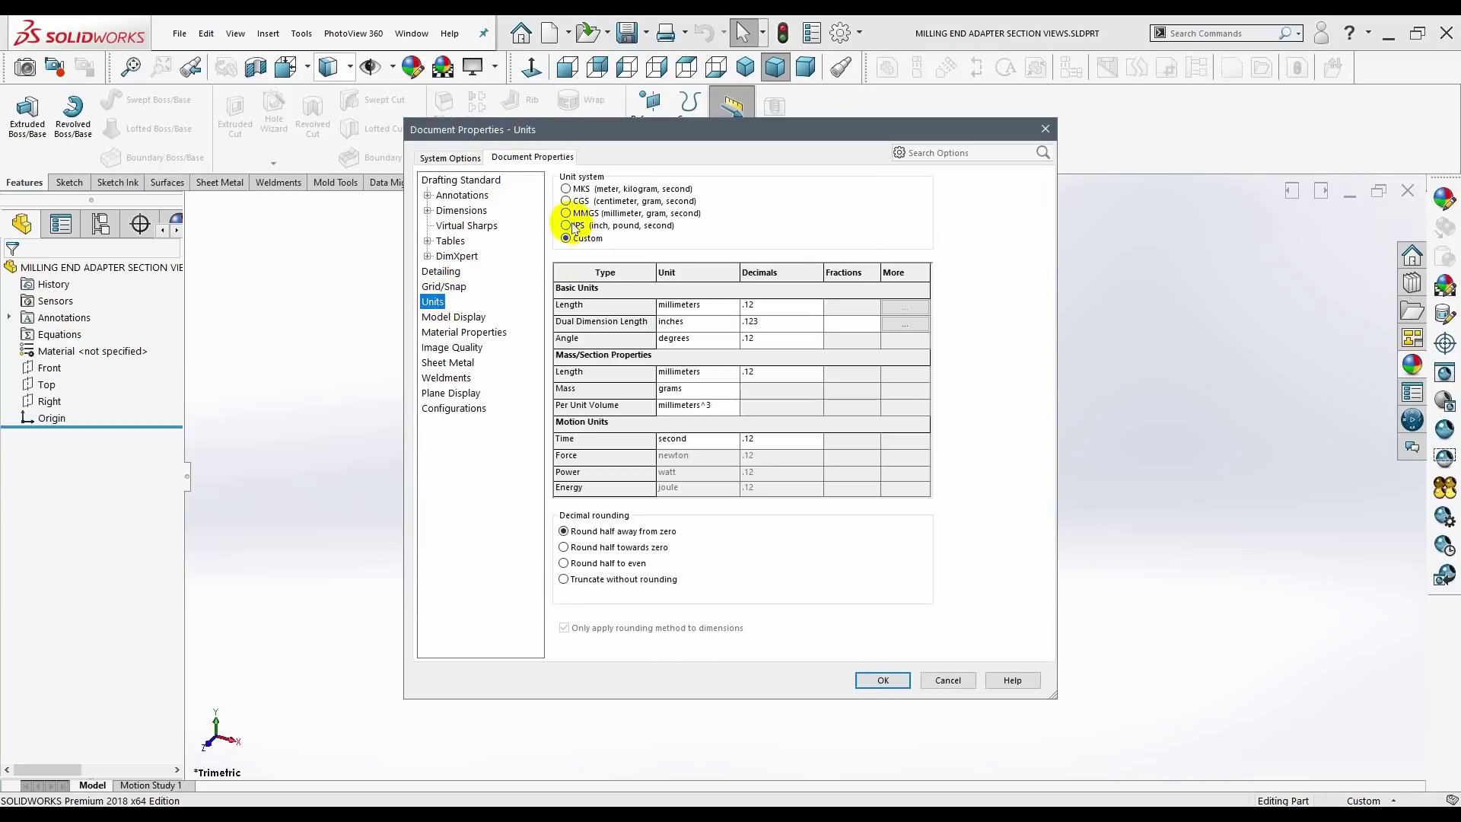
left_click(452, 347)
left_click_drag(606, 212, 824, 217)
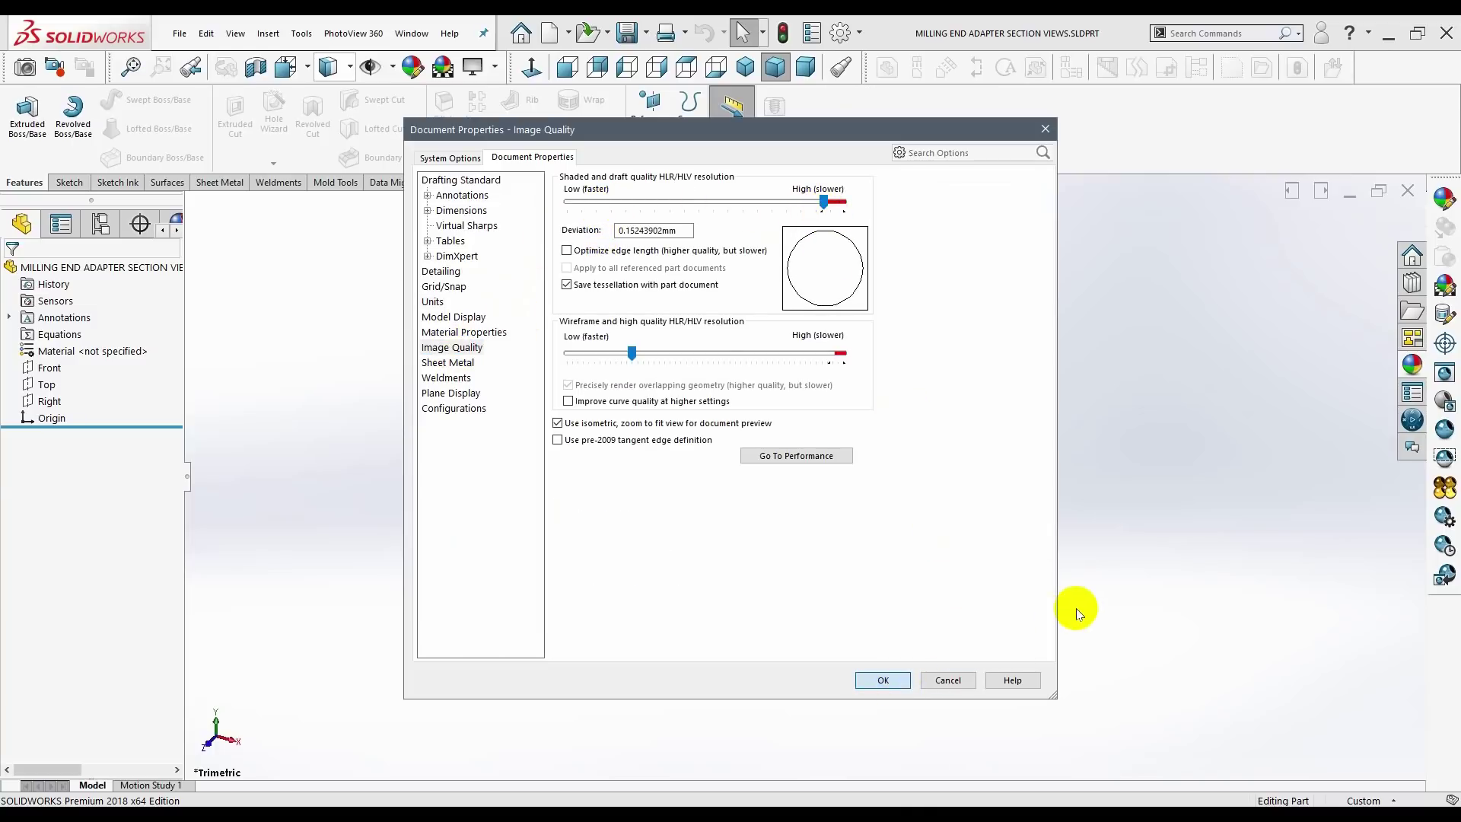
key("Return")
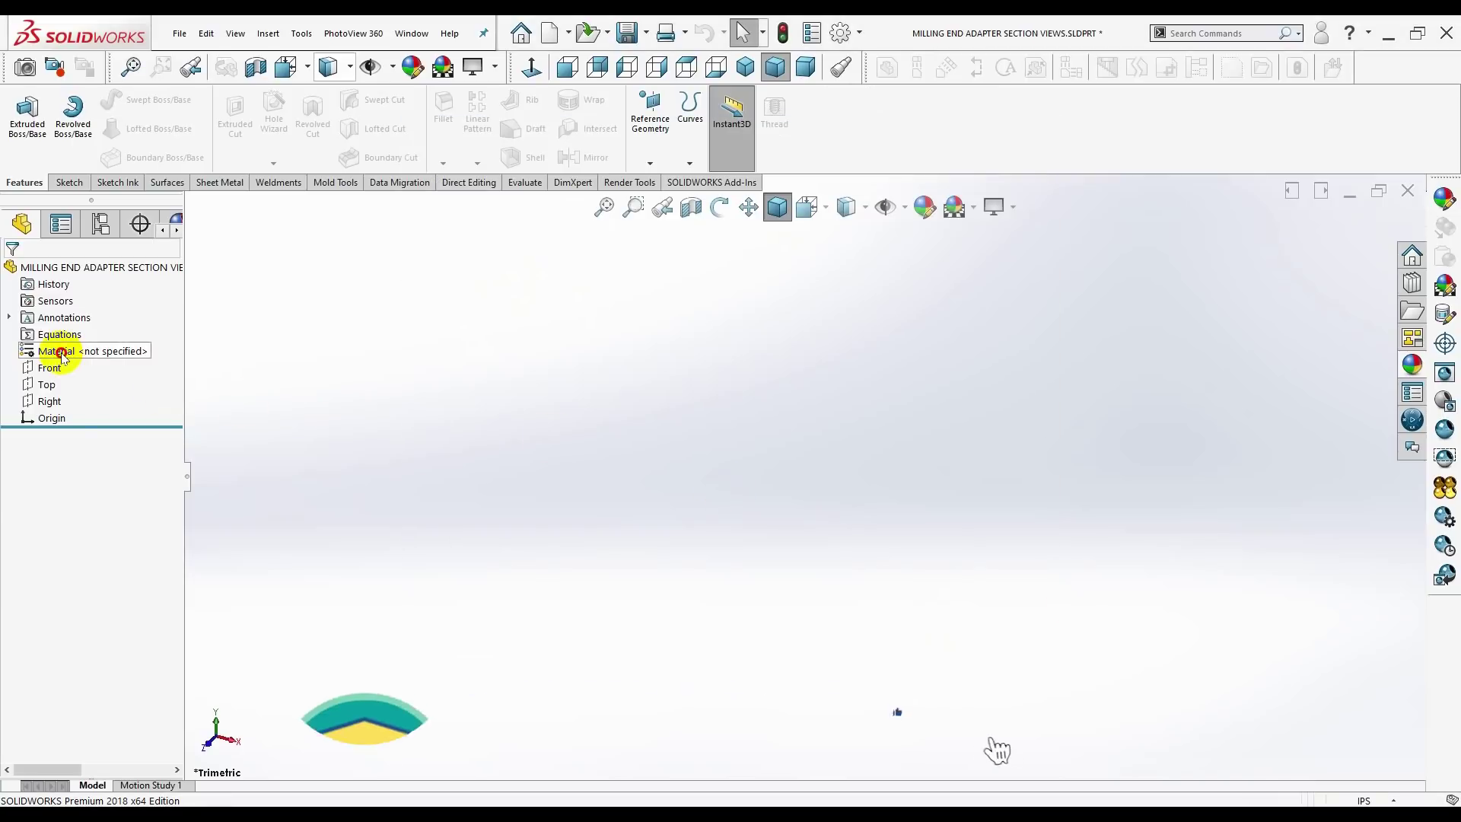
- Assign Manganese Bronze from the Copper Alloys library as the part's material
left_click(62, 358)
right_click(62, 358)
left_click(205, 373)
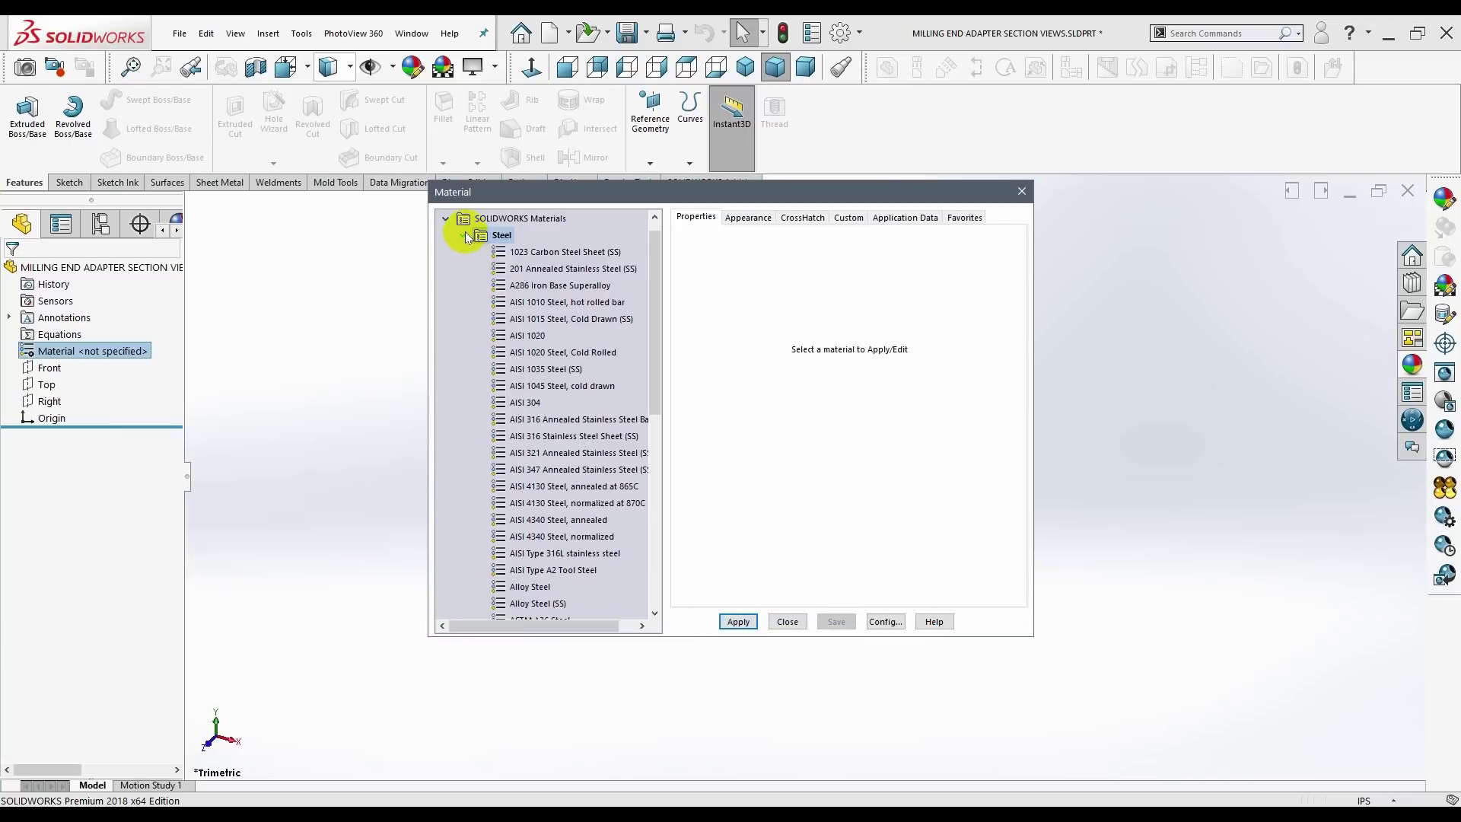
left_click(465, 235)
left_click(463, 302)
scroll(548, 410, "down", 1)
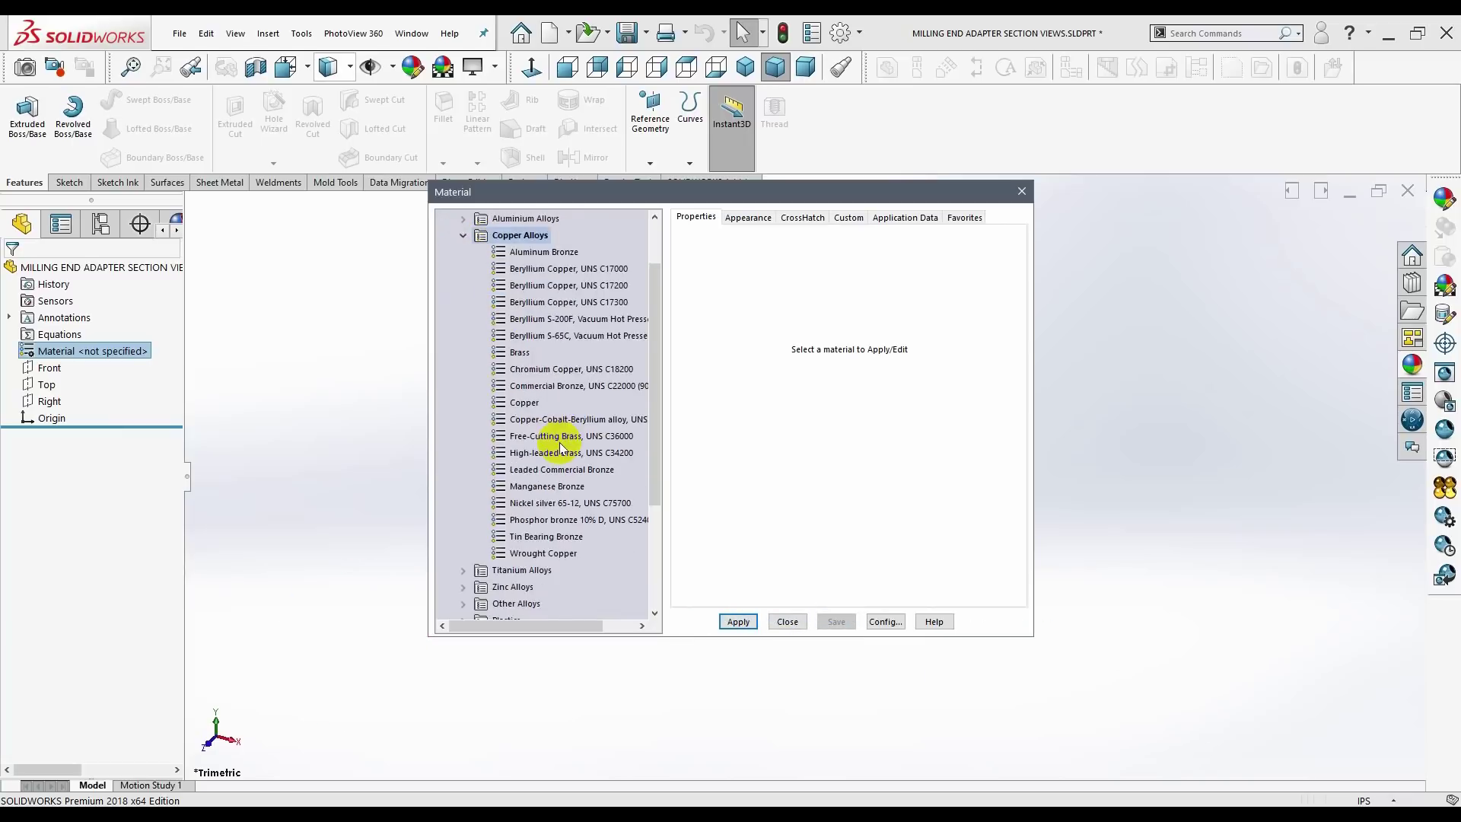
scroll(560, 449, "down", 1)
left_click(548, 435)
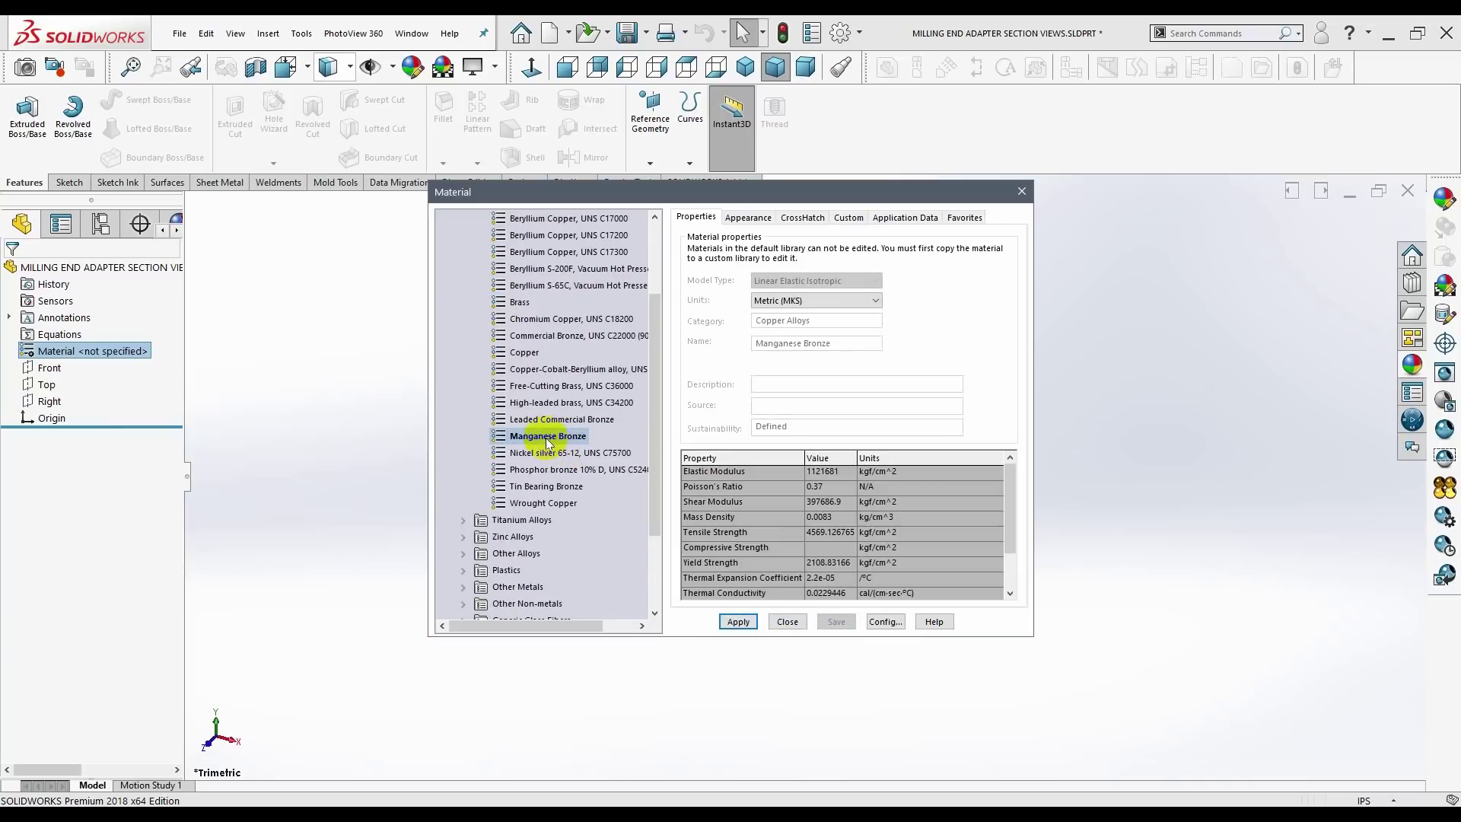
left_click(737, 624)
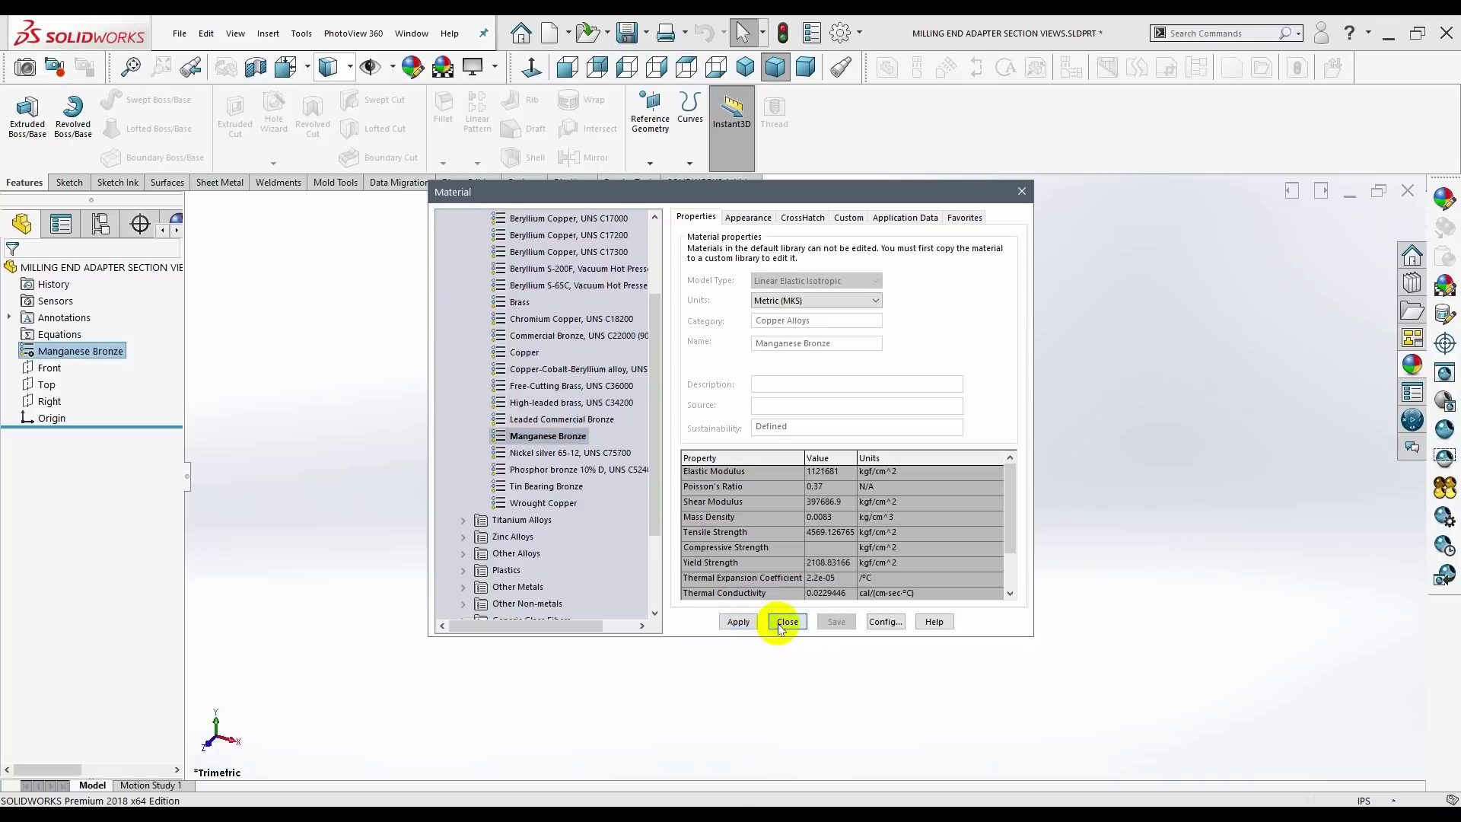
left_click(786, 623)
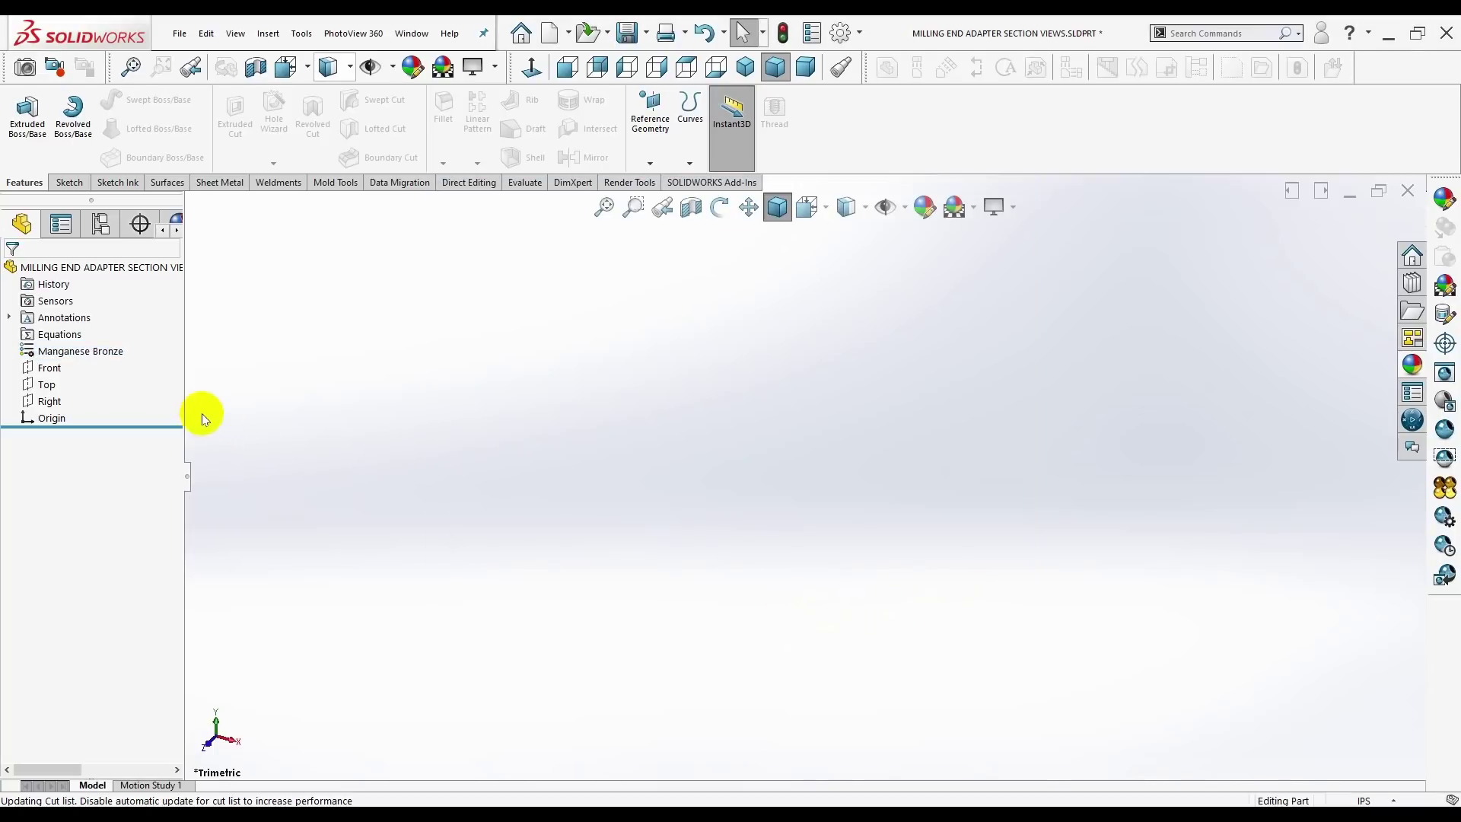
- Start a Front-plane sketch and draw a horizontal centerline rightward from the origin
left_click(49, 368)
left_click(48, 339)
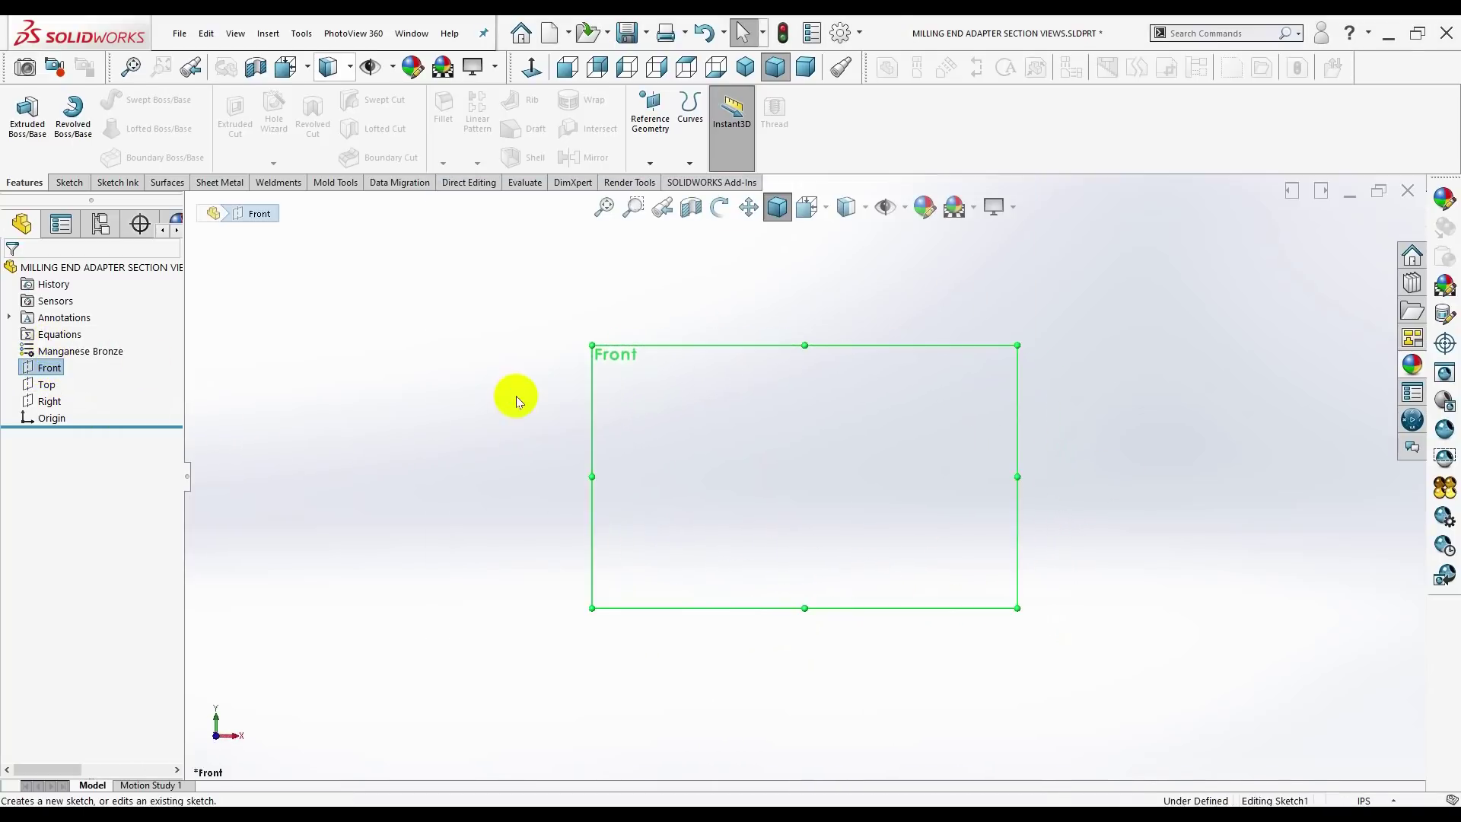
left_click(122, 100)
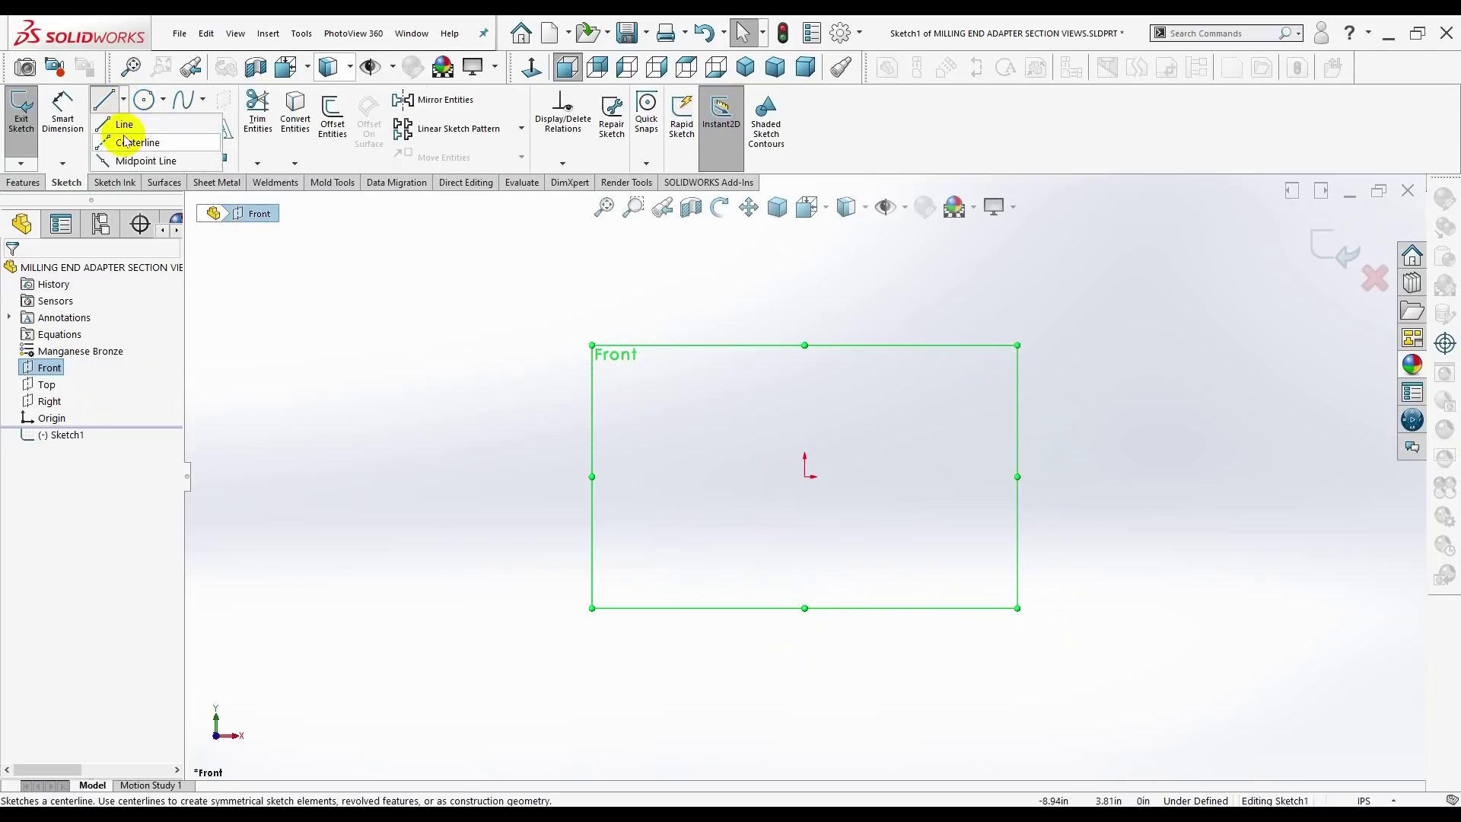
left_click(126, 141)
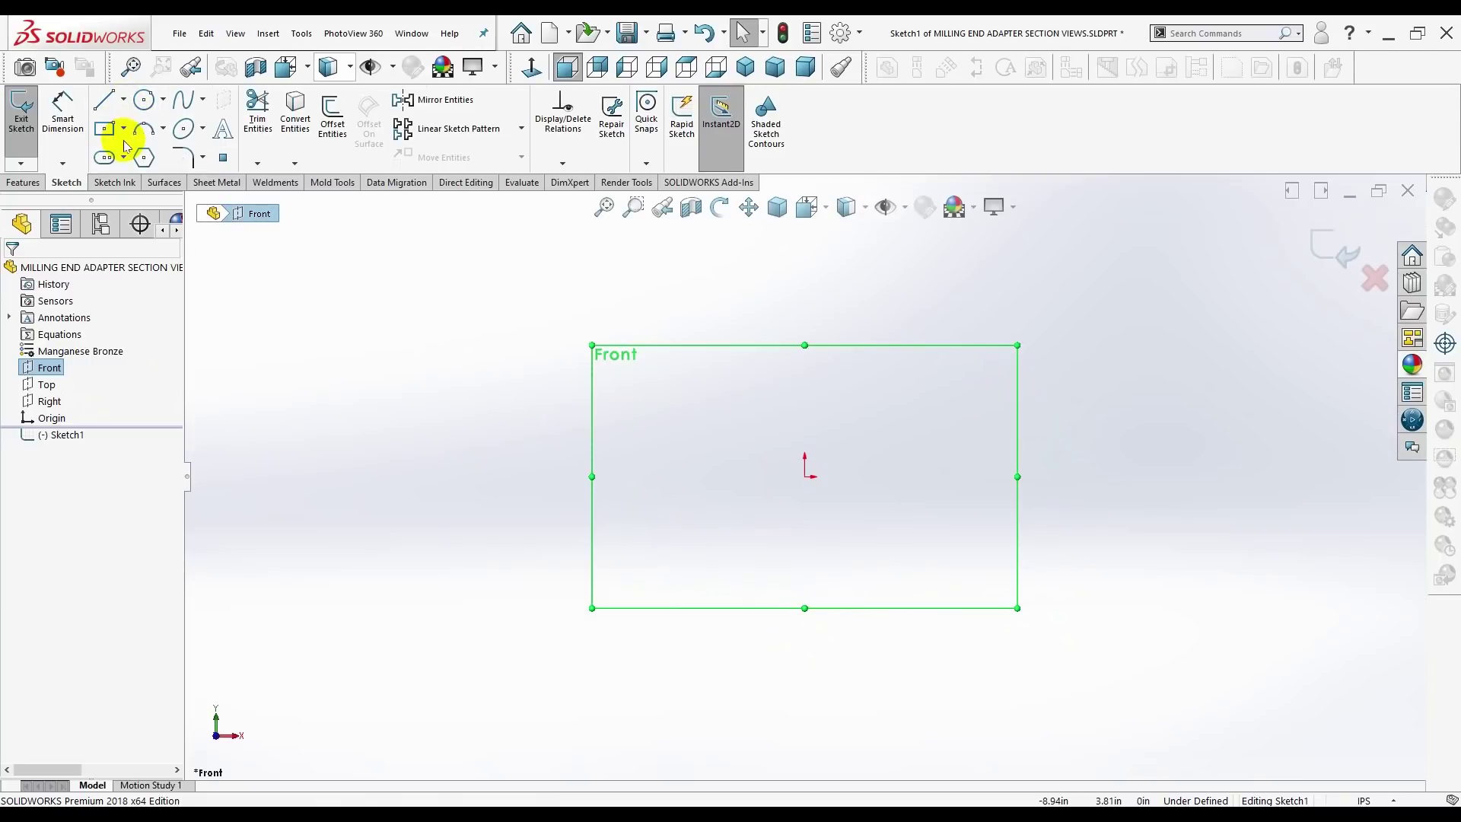
left_click(804, 478)
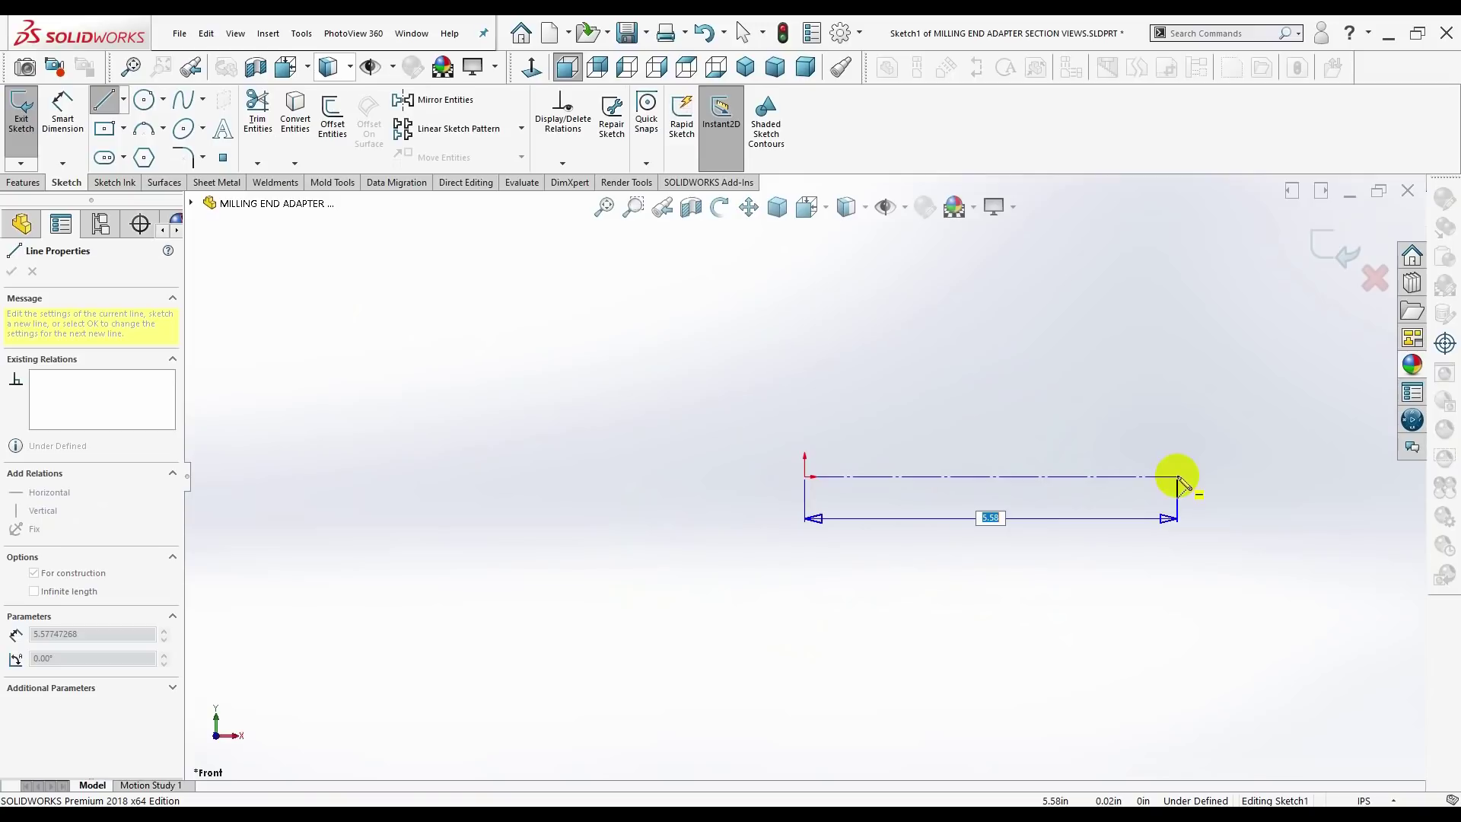
left_click(1178, 477)
key("Escape")
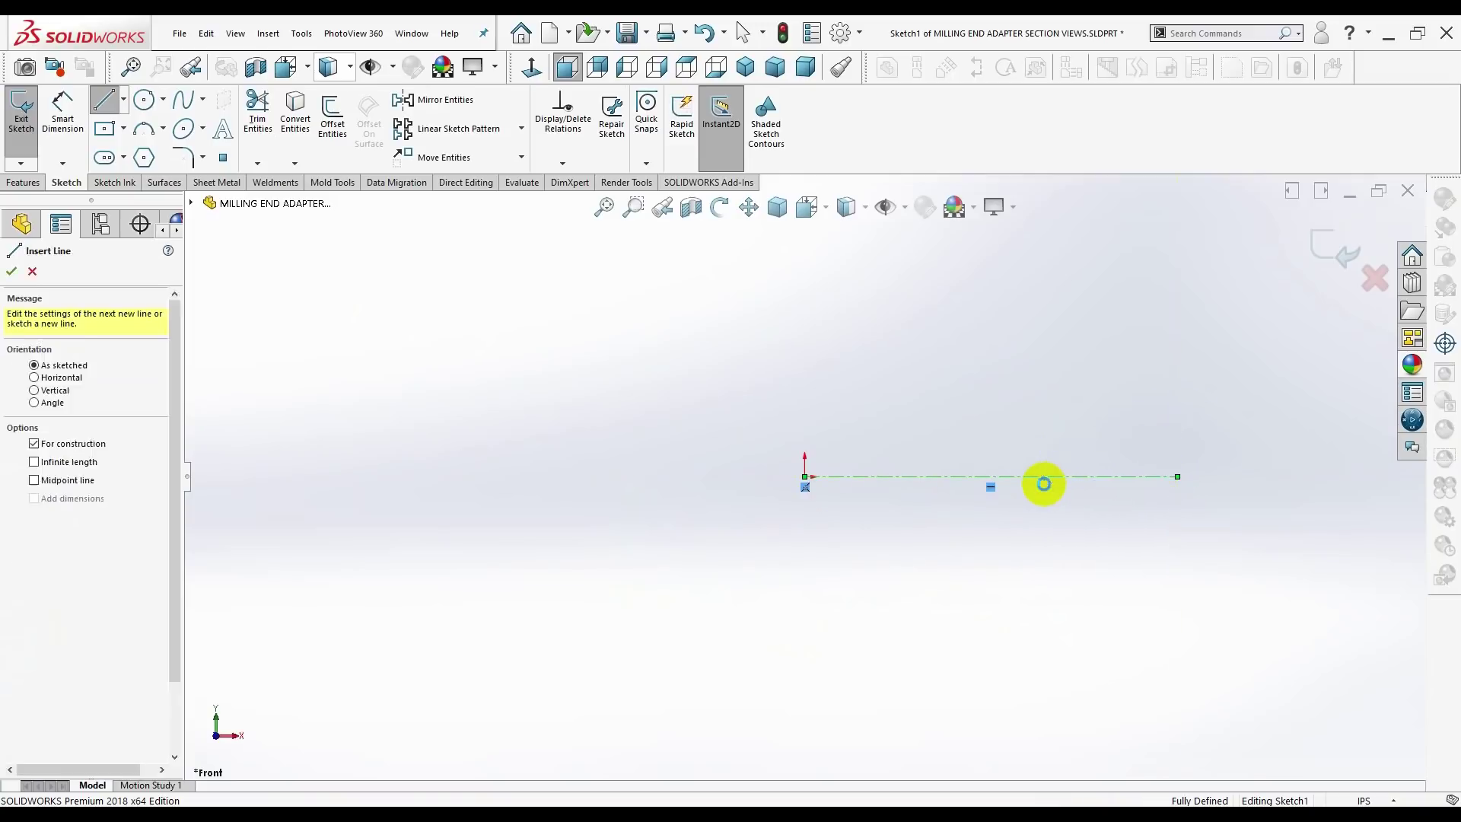
key("Escape")
- Lengthen the horizontal centerline to about 8 inches
scroll(1088, 405, "down", 1)
scroll(988, 376, "down", 2)
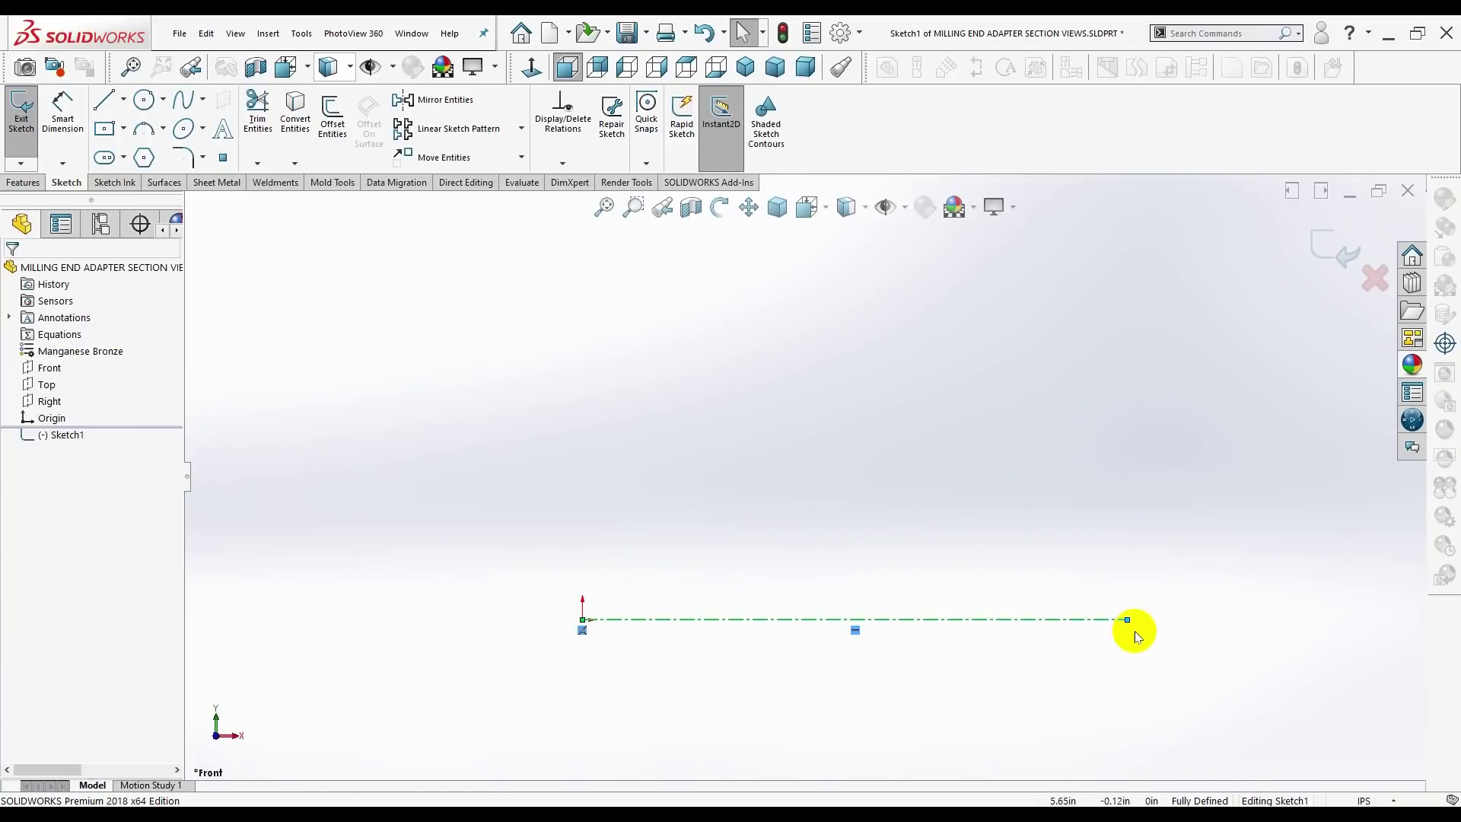
left_click_drag(1130, 621, 1369, 619)
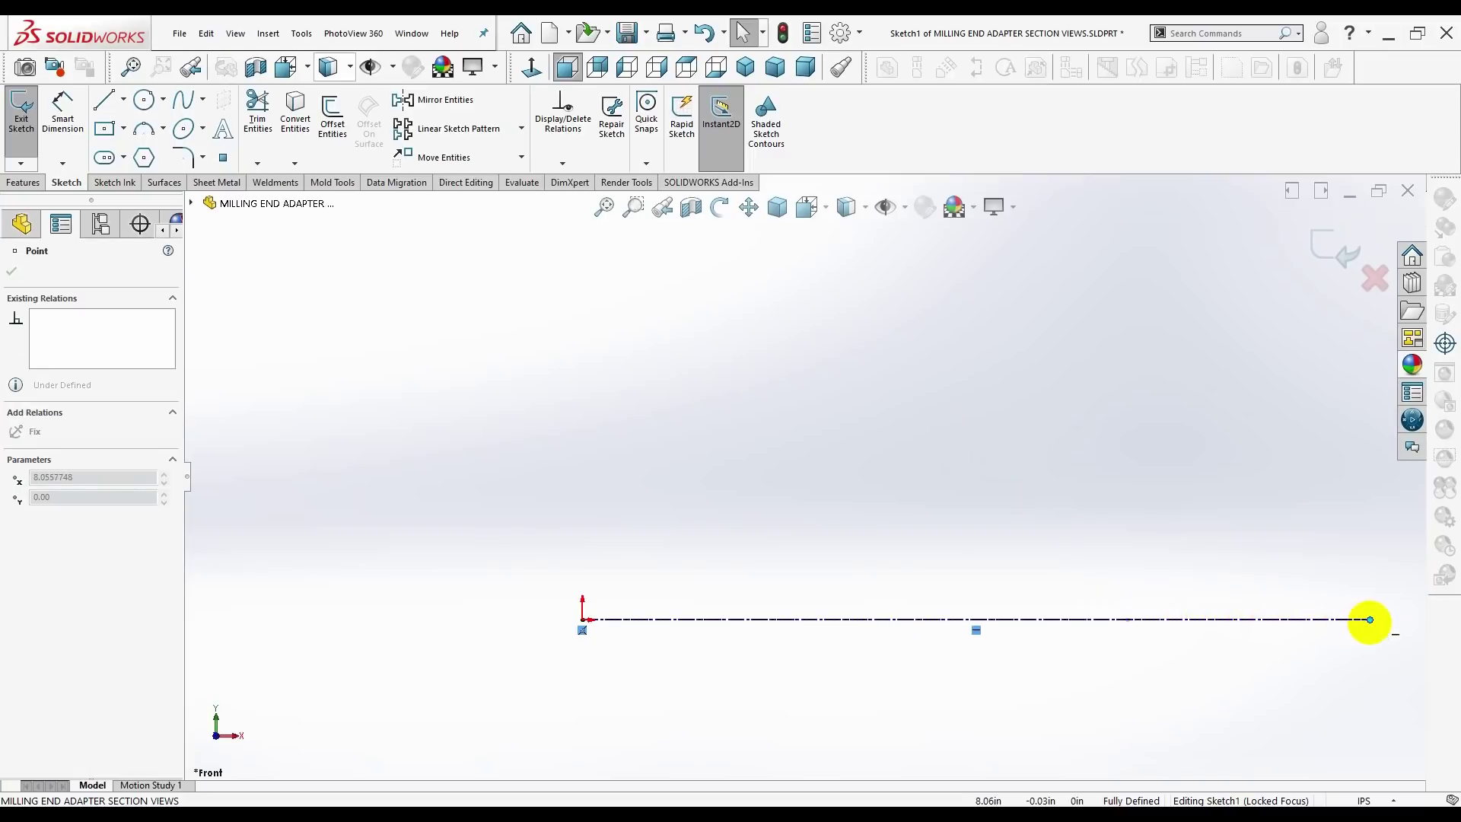
key("Escape")
scroll(588, 544, "up", 1)
scroll(874, 522, "up", 1)
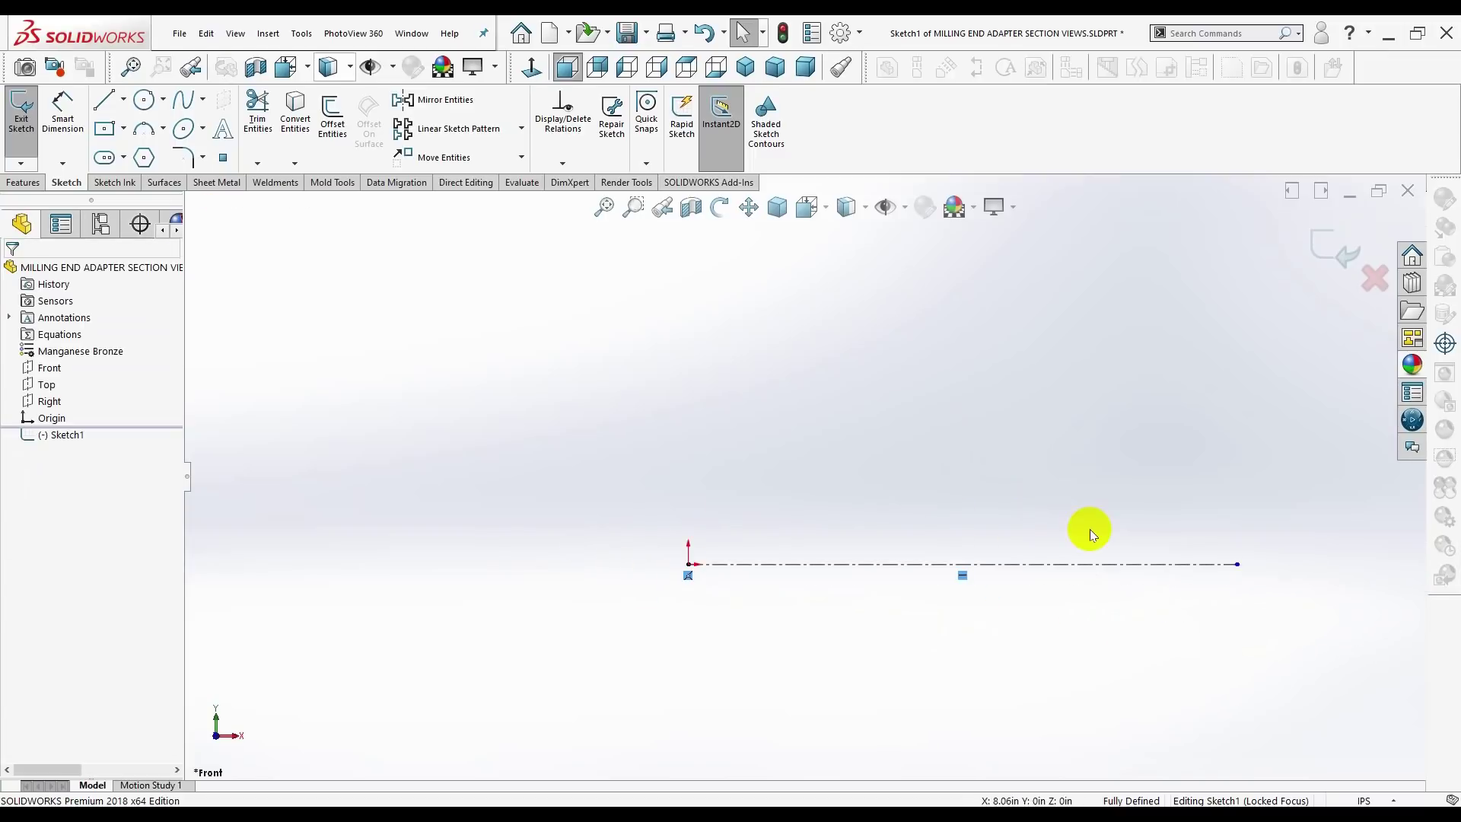
scroll(1089, 528, "down", 1)
- Draw a vertical centerline rising from the origin and fit the sketch in view
left_click(122, 100)
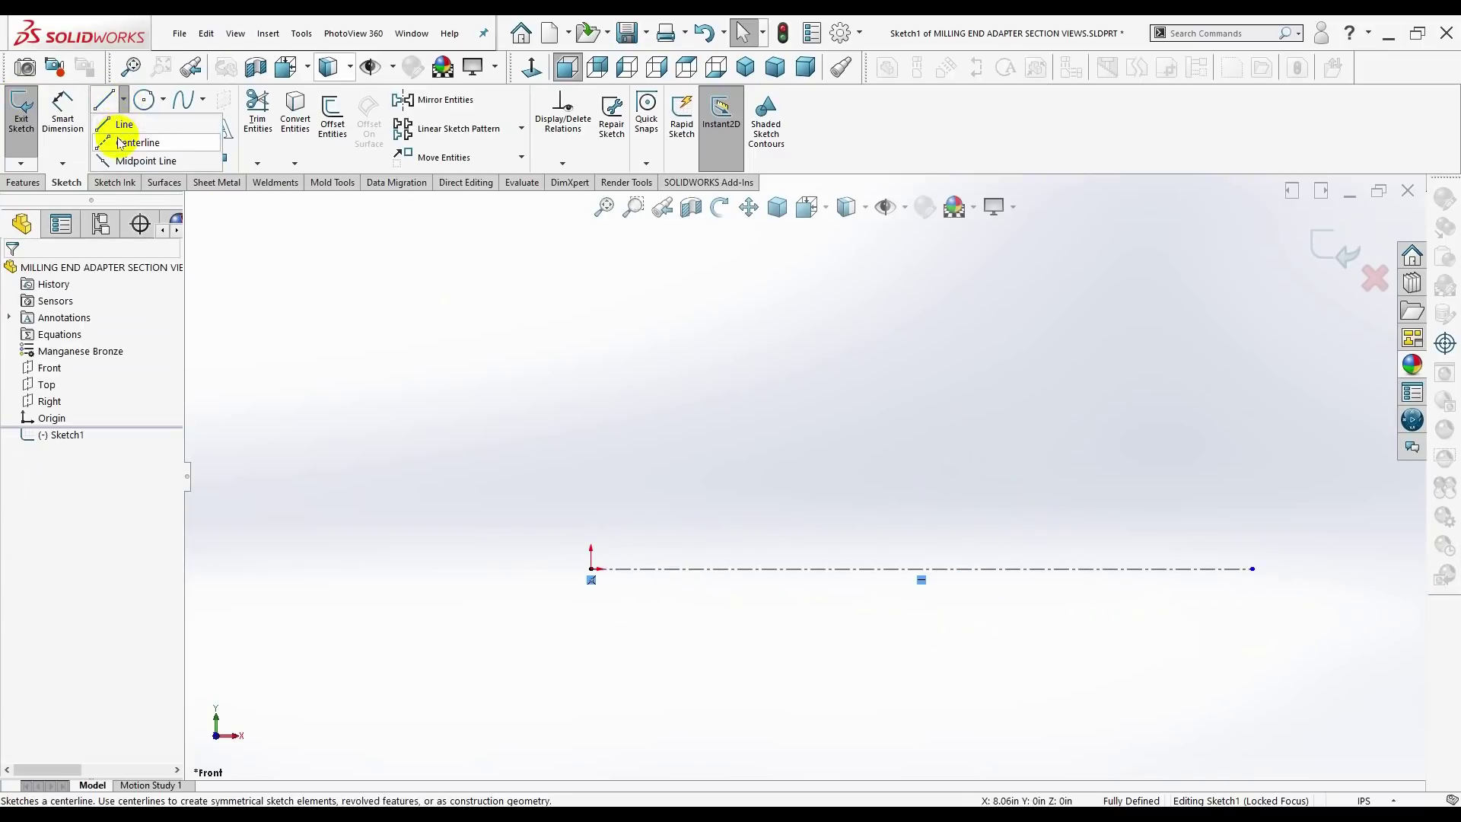
left_click(114, 139)
left_click(591, 568)
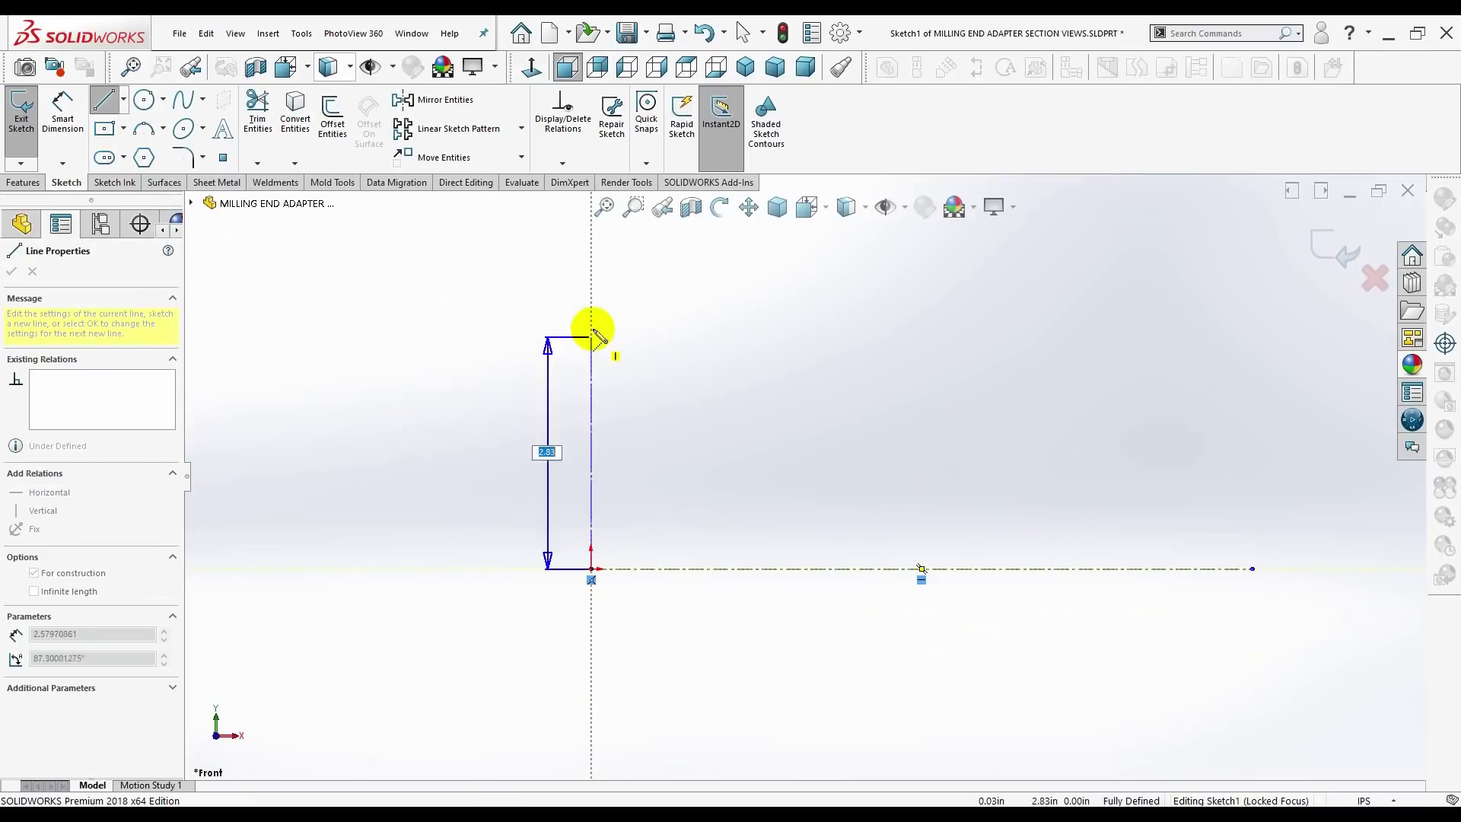
left_click(591, 263)
key("Escape")
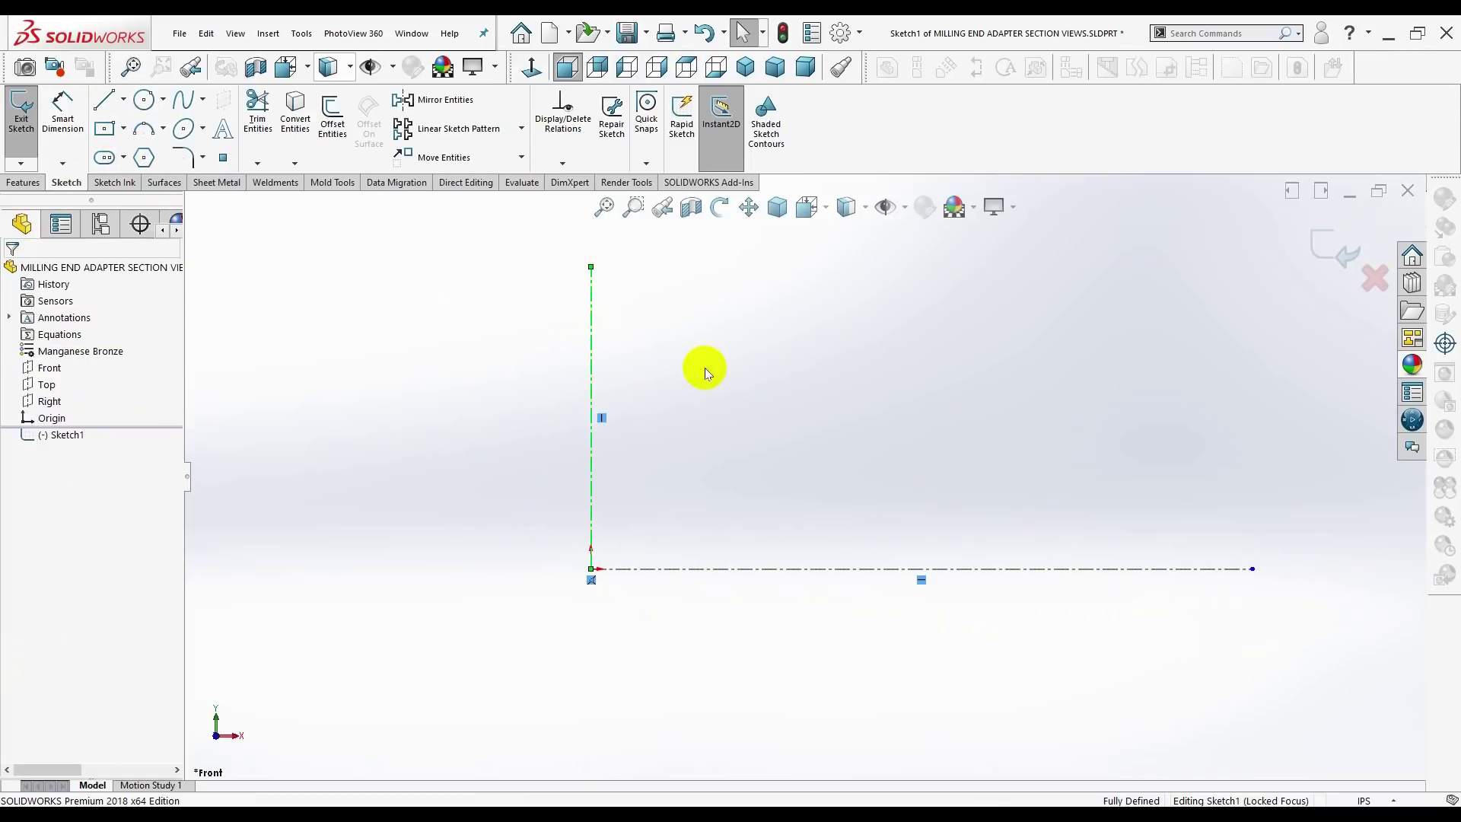
scroll(792, 426, "up", 2)
key("f")
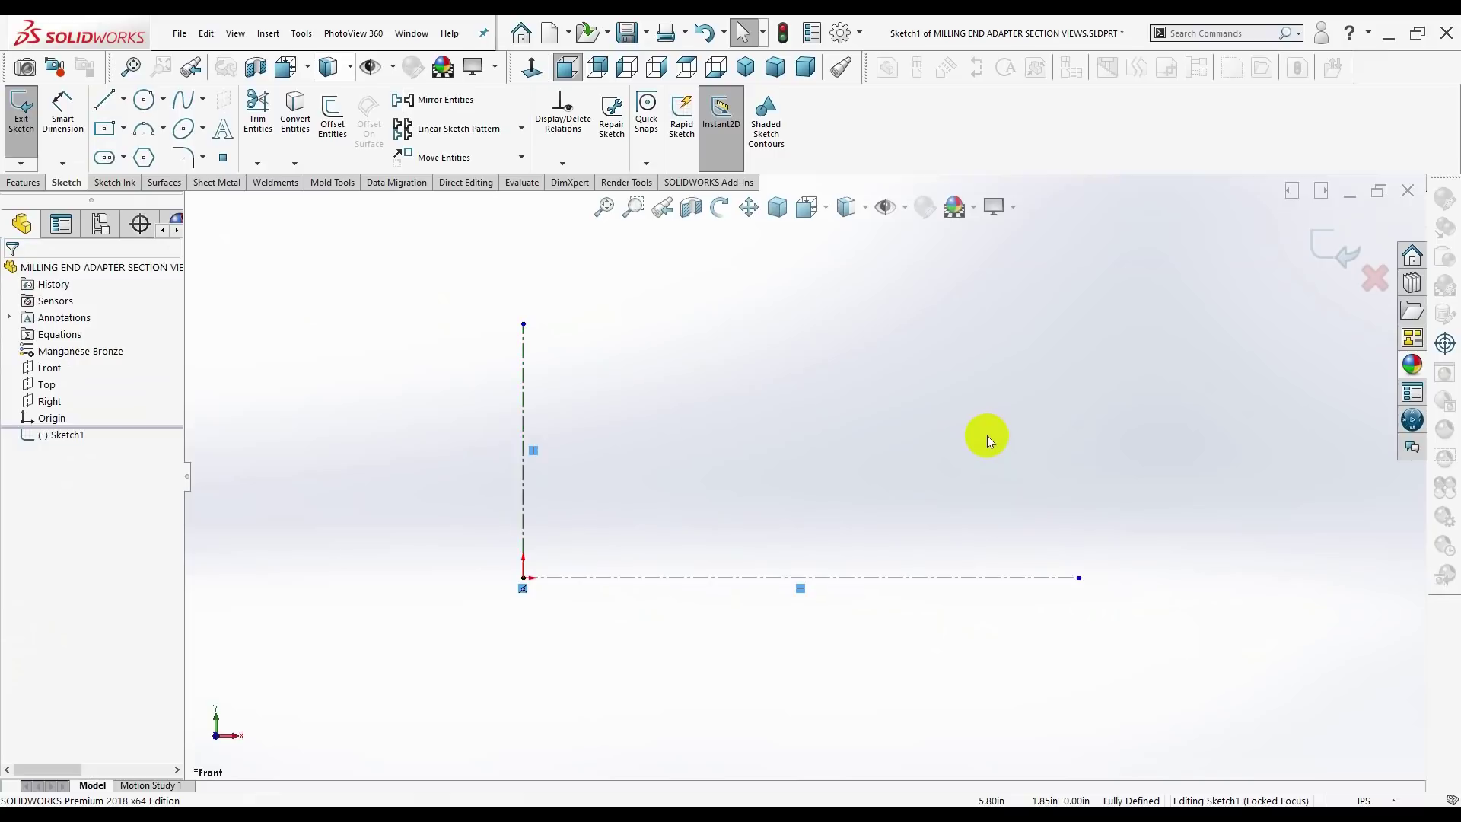
left_click(104, 99)
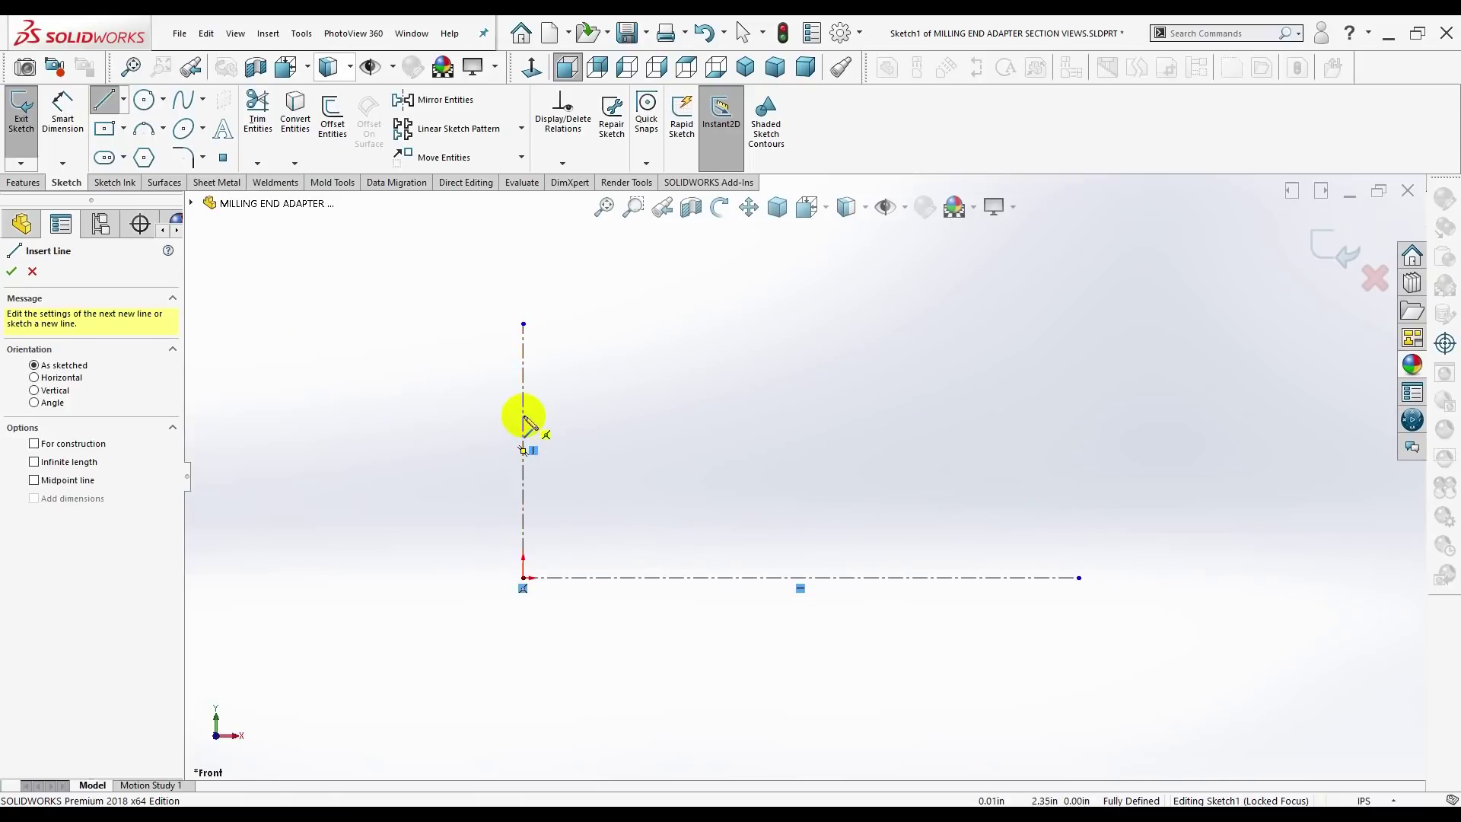
- Draw the profile's step, diagonal taper, long bottom edge, right end and slanted top edge
left_click(524, 416)
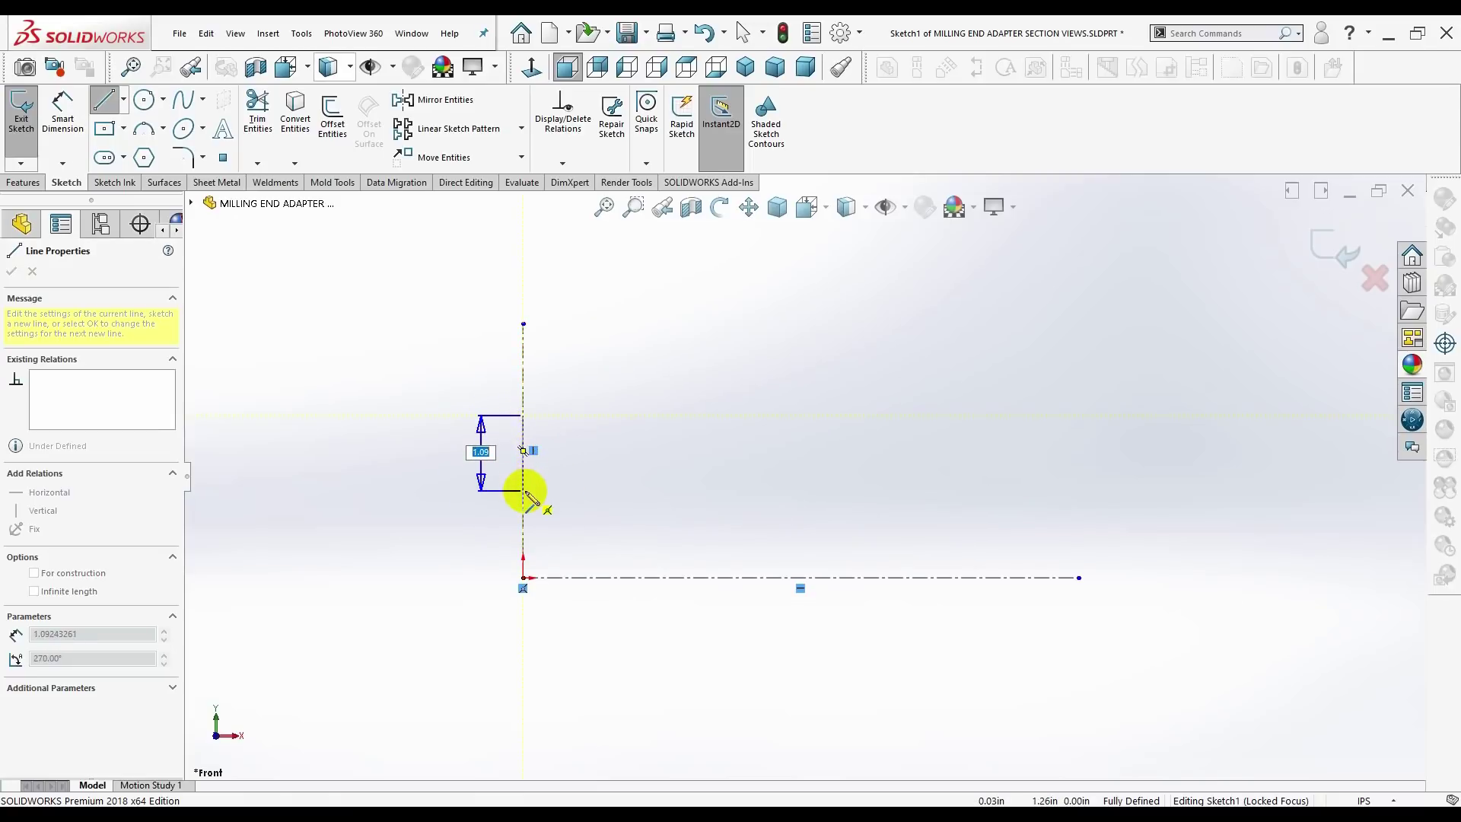
left_click(523, 491)
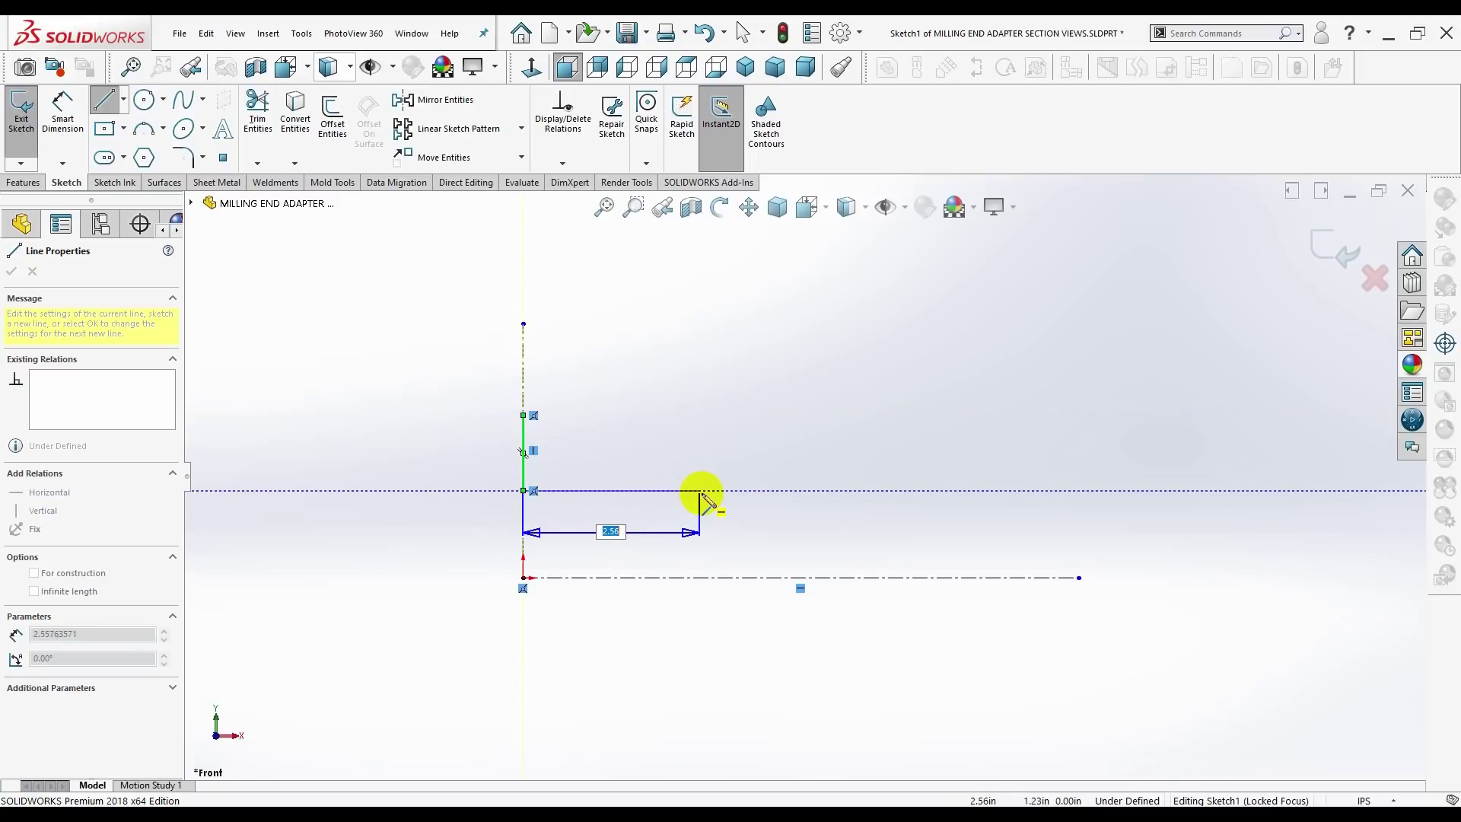
left_click(706, 491)
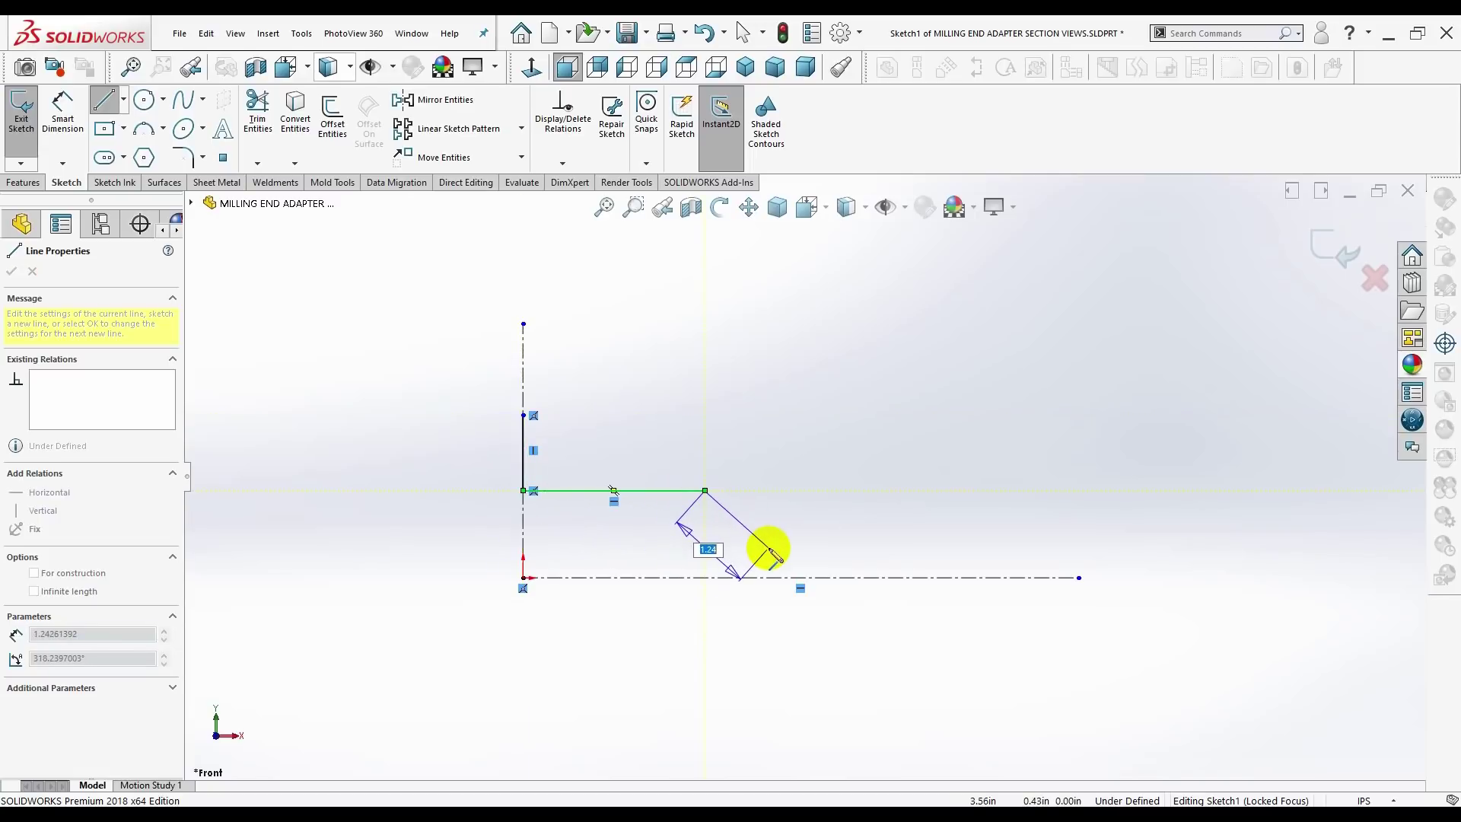
left_click(769, 547)
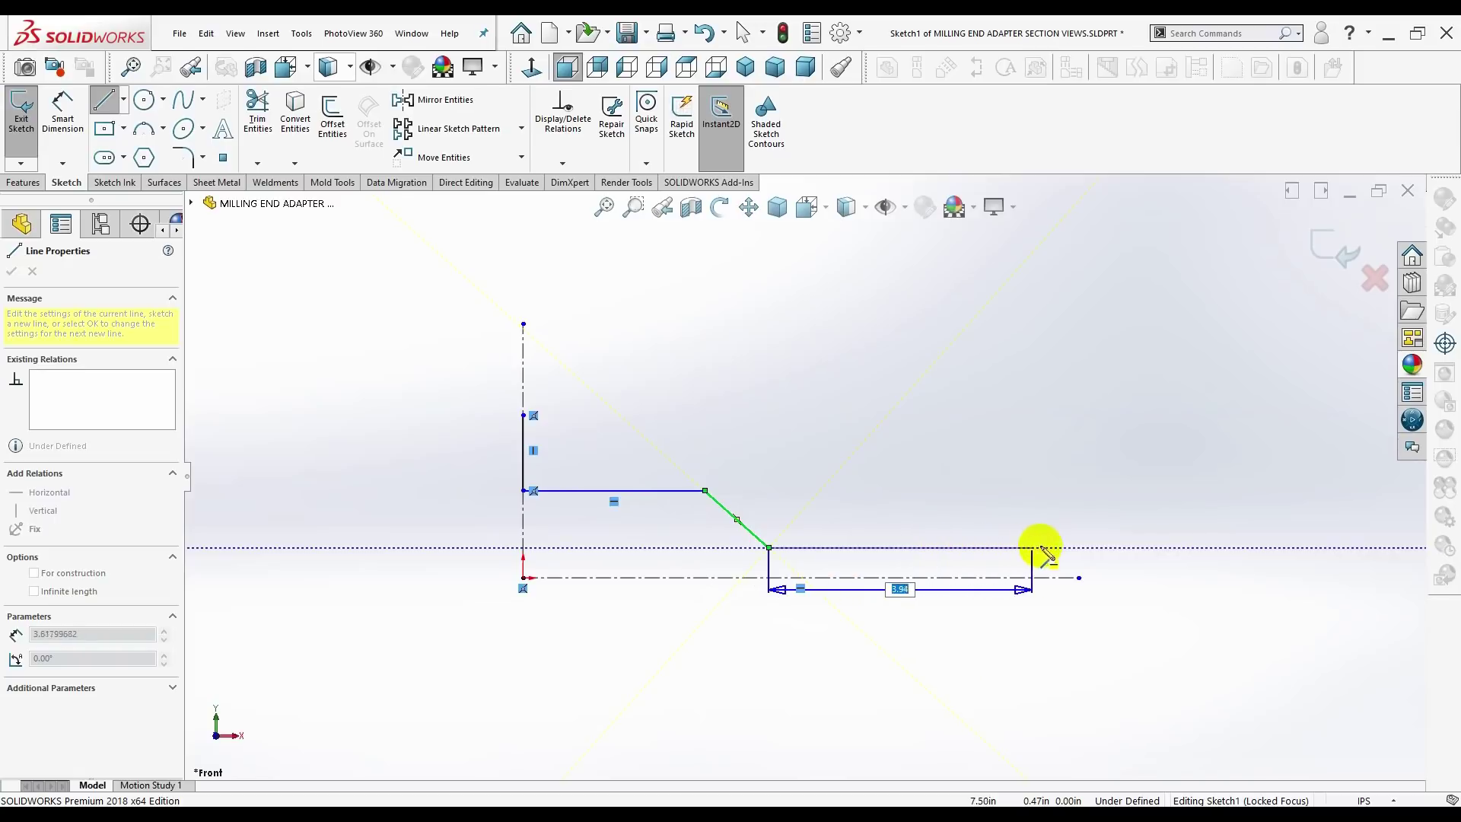
left_click(1043, 547)
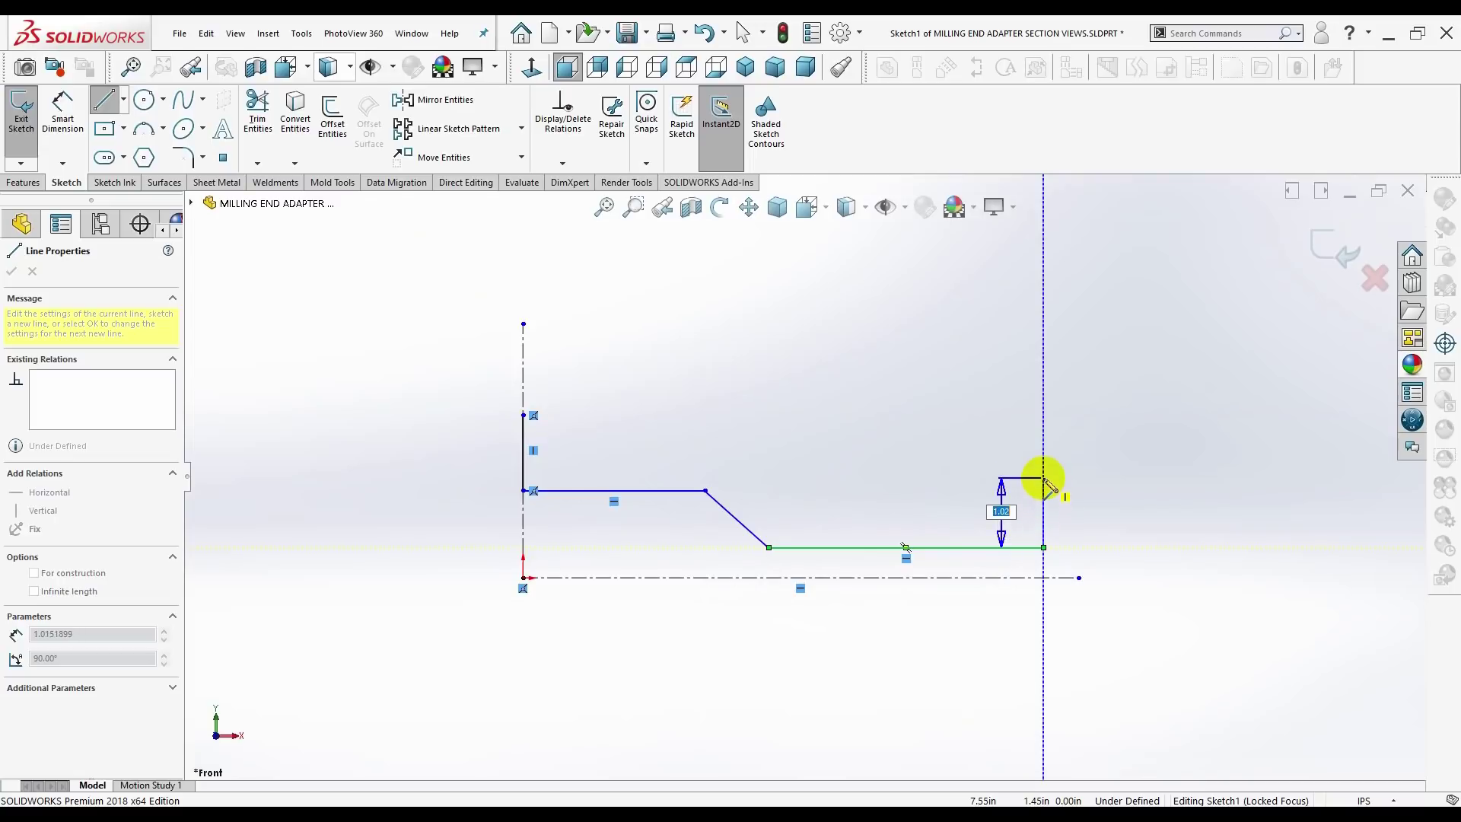
left_click(1043, 467)
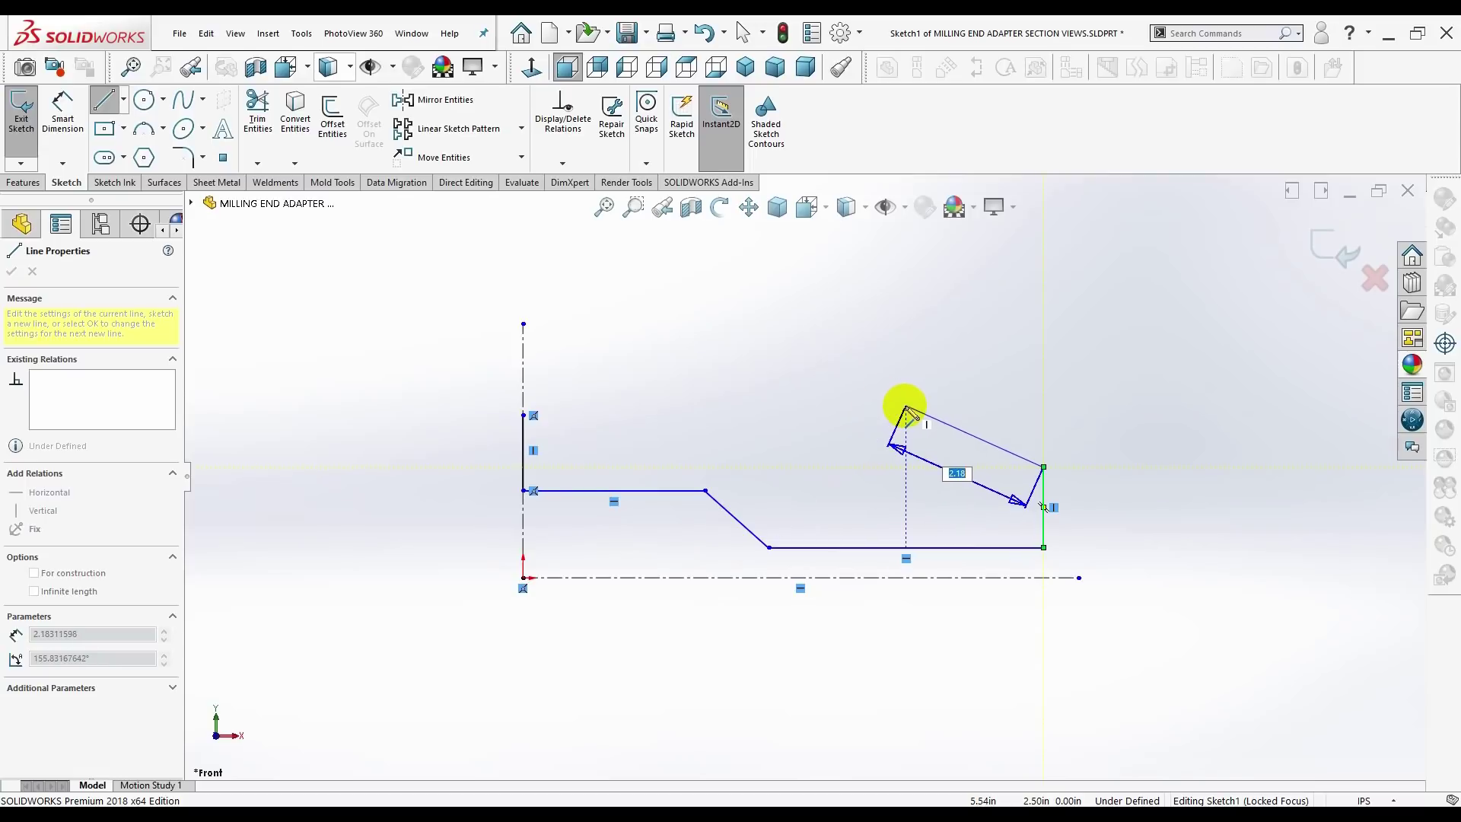
left_click(906, 407)
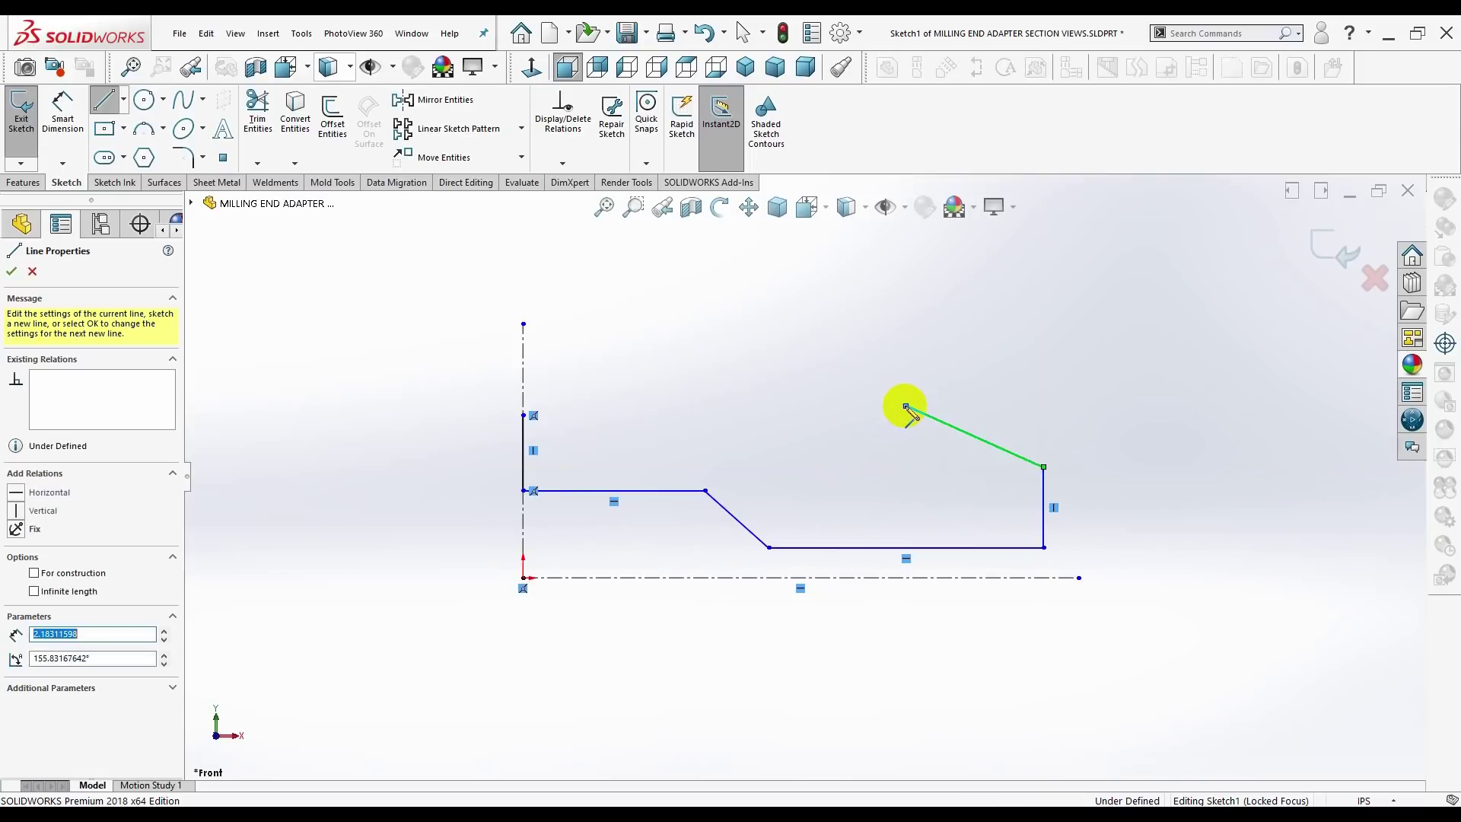
- Continue with the right groove, short slanted edge, long top edge and left groove to the axis
left_click(906, 453)
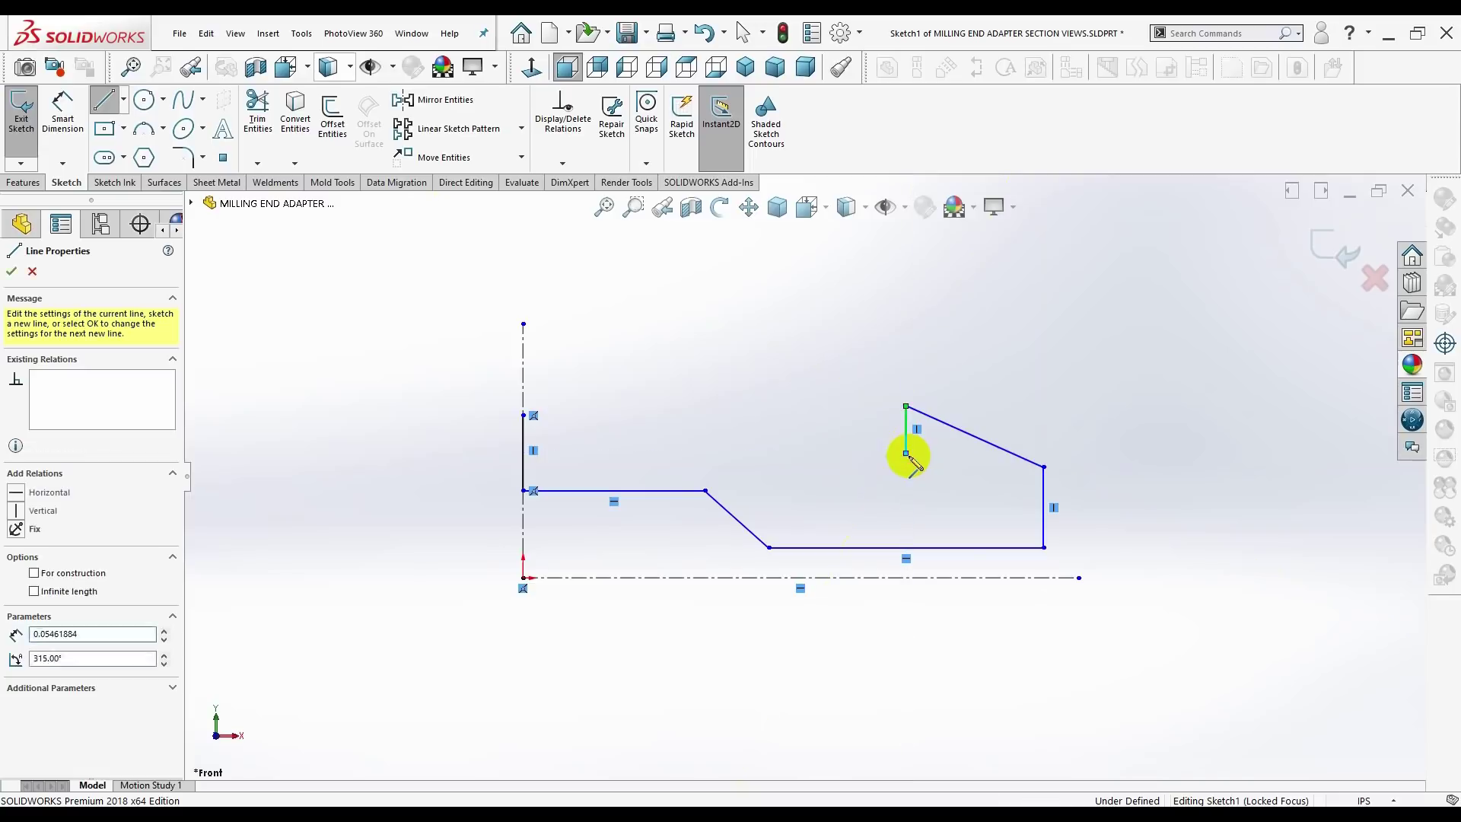
left_click(874, 452)
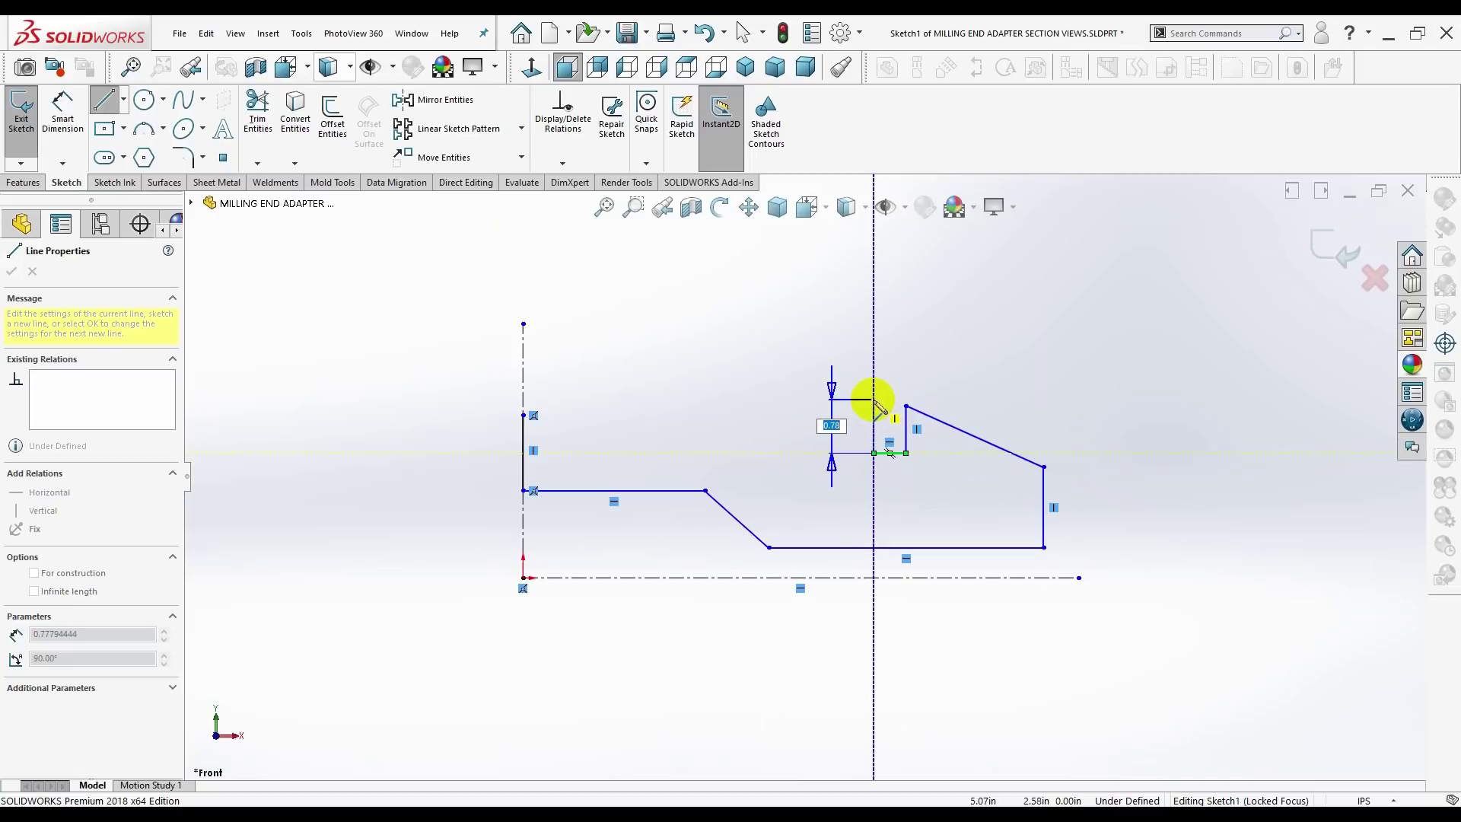
left_click(874, 406)
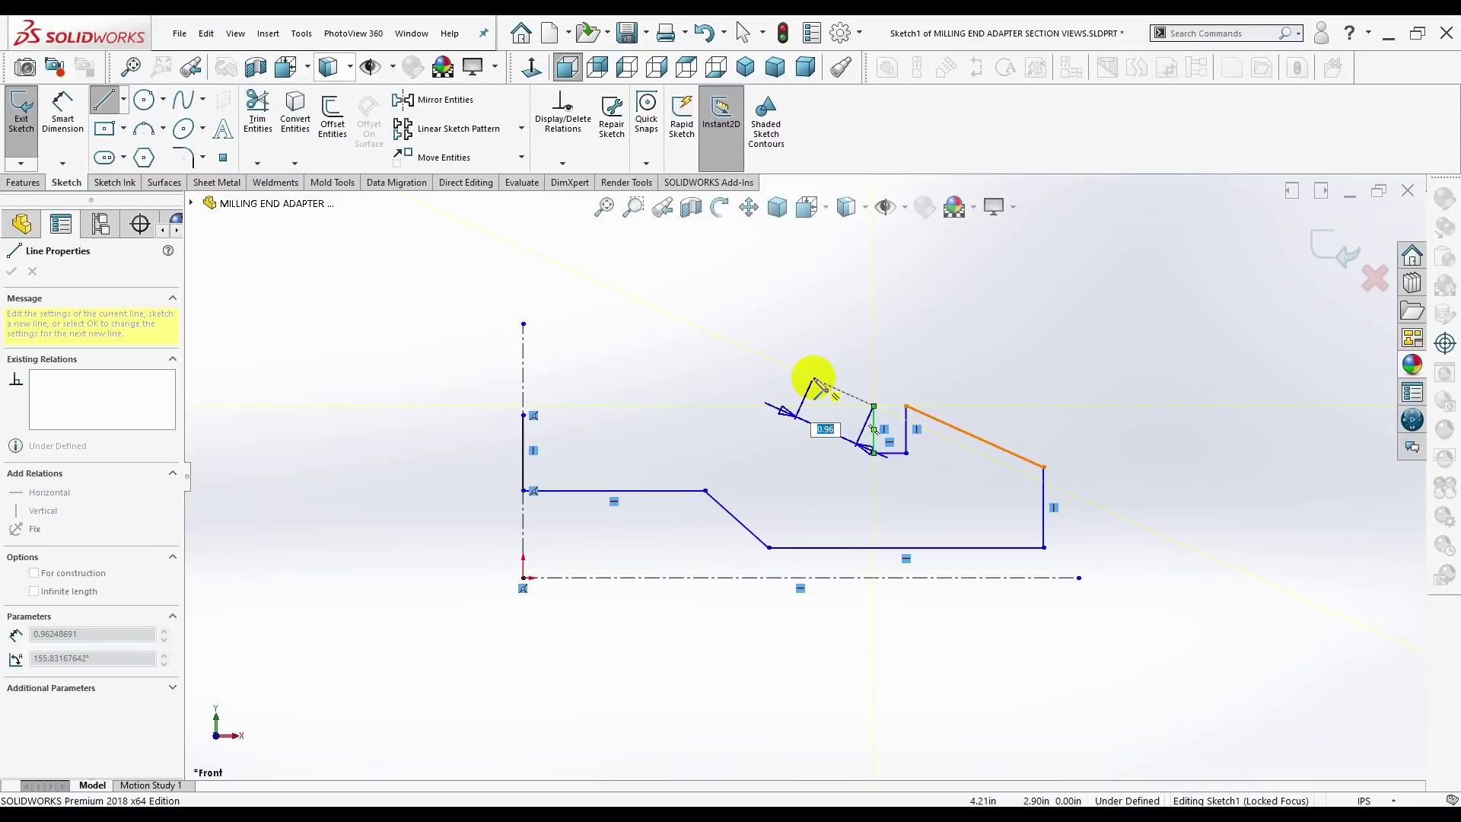
left_click(815, 379)
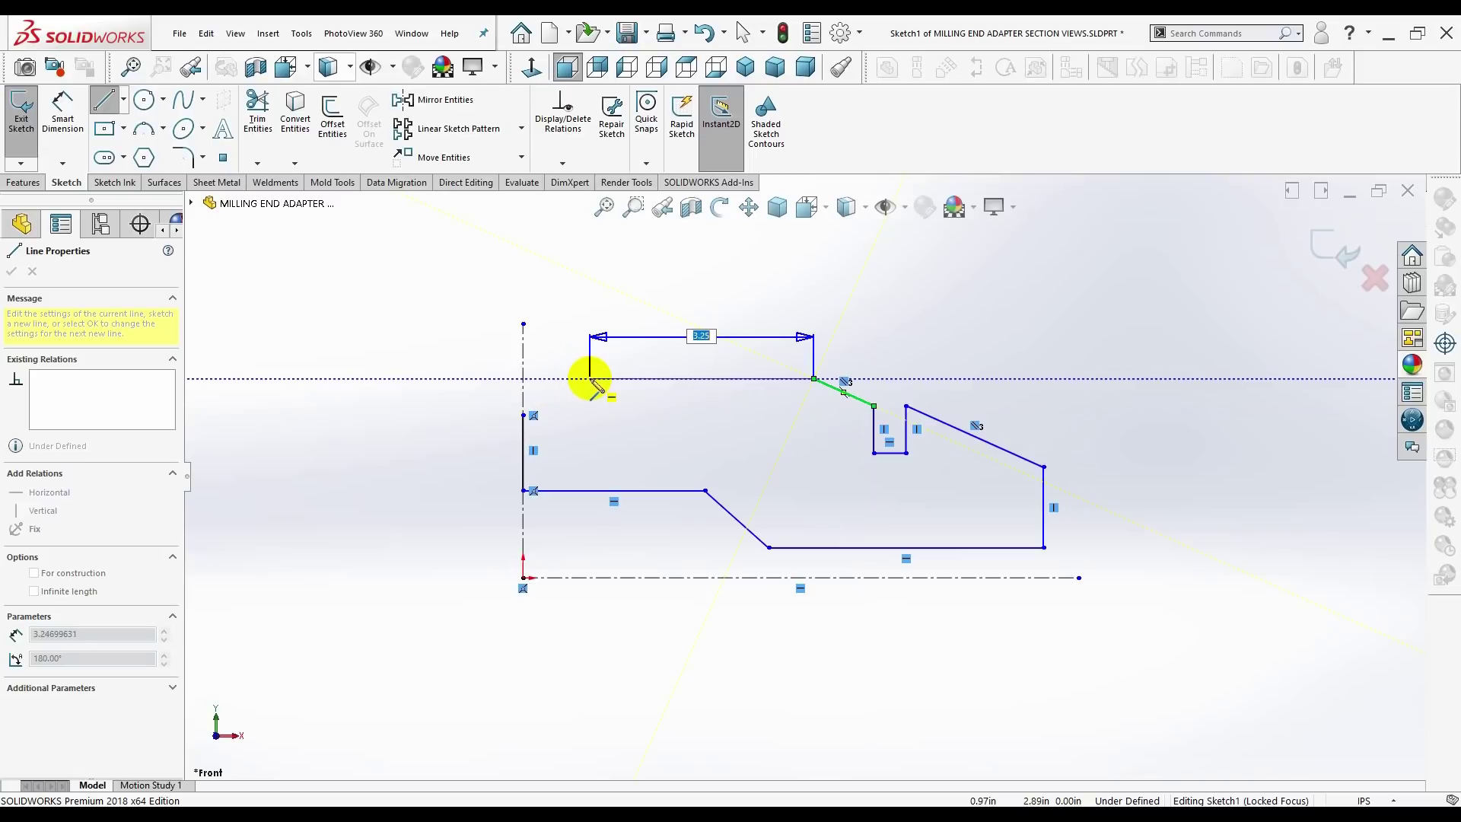
left_click(608, 378)
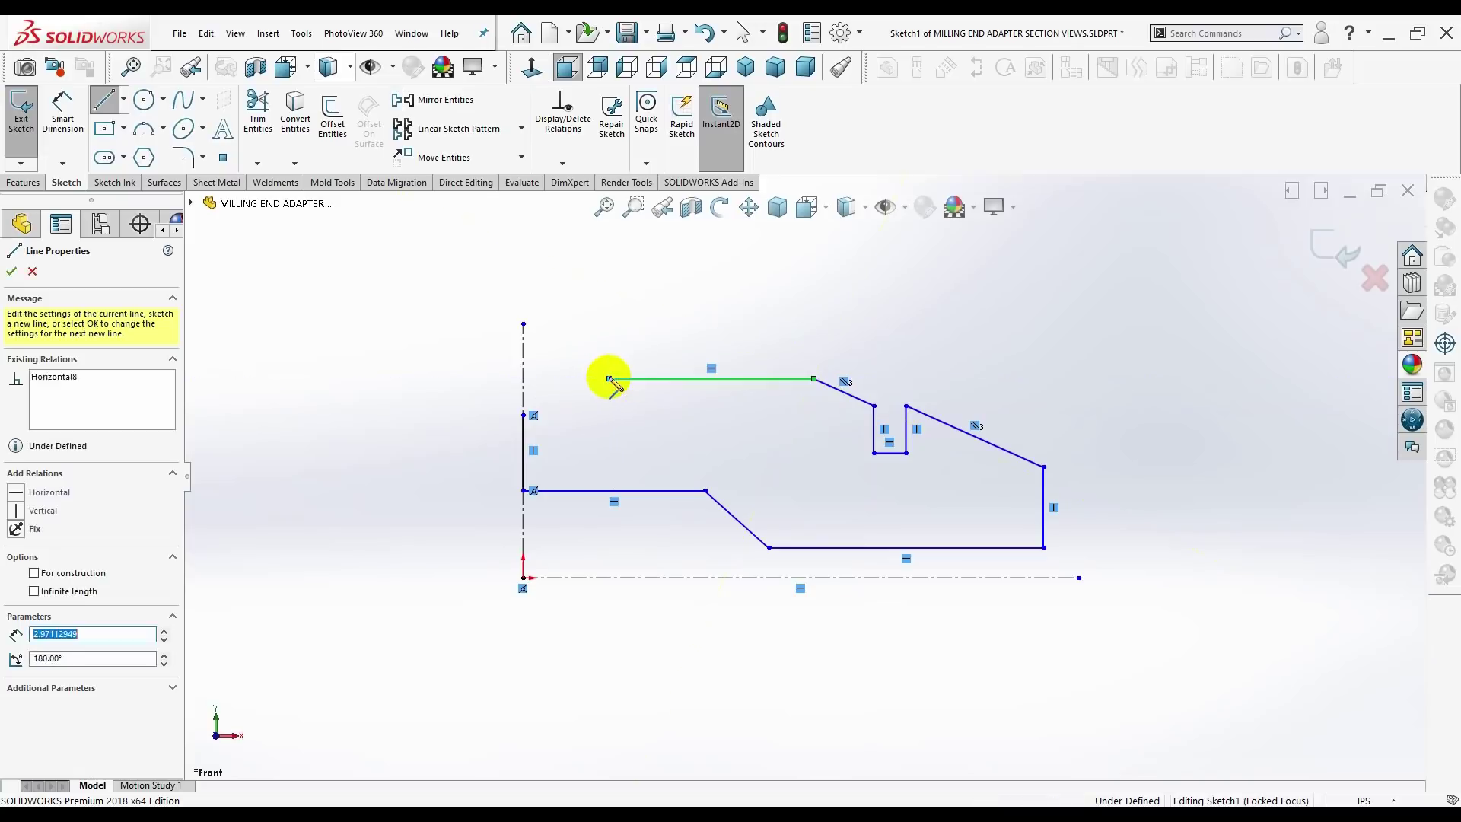
left_click(608, 415)
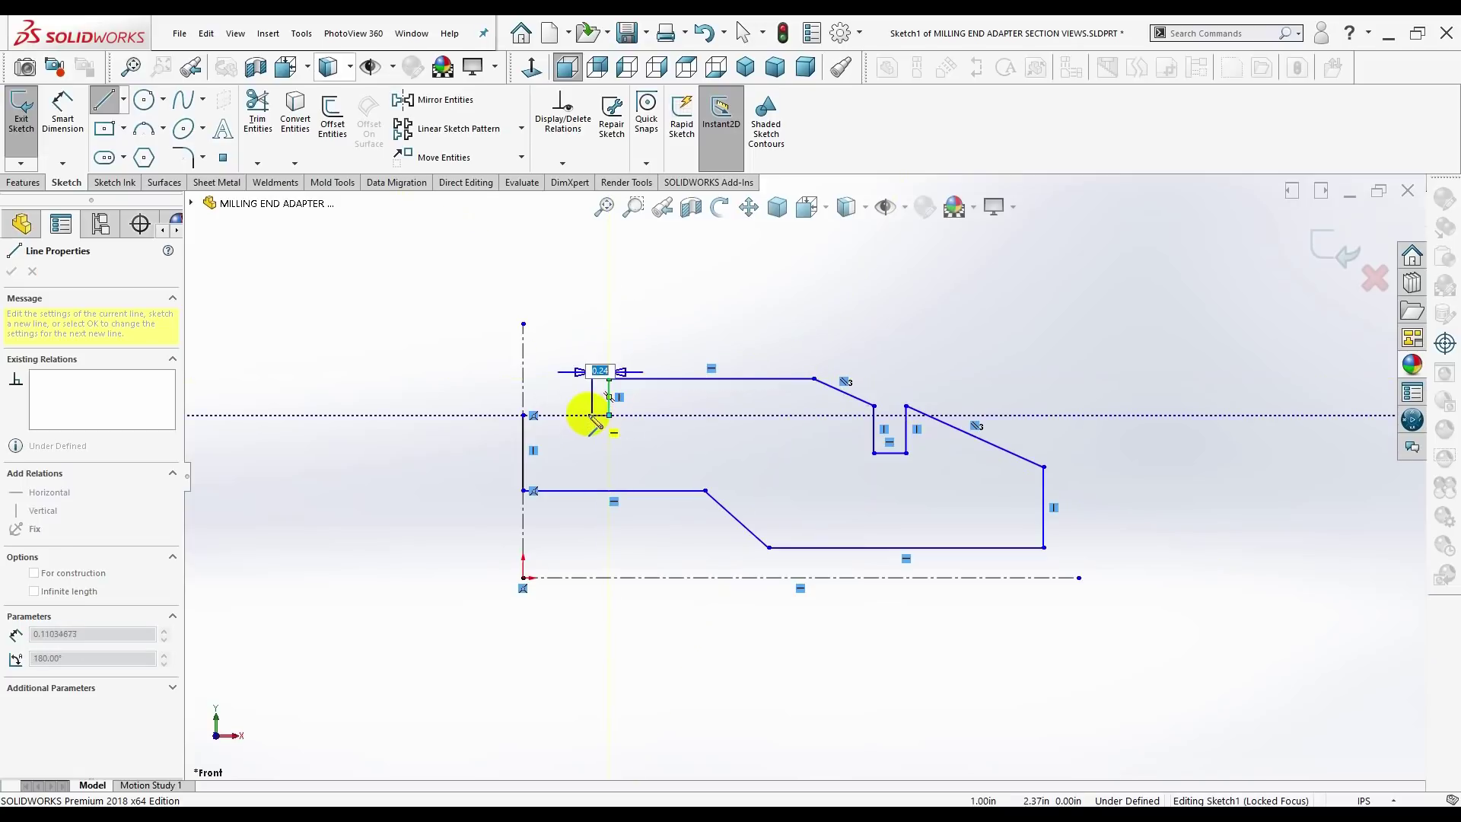
left_click(579, 415)
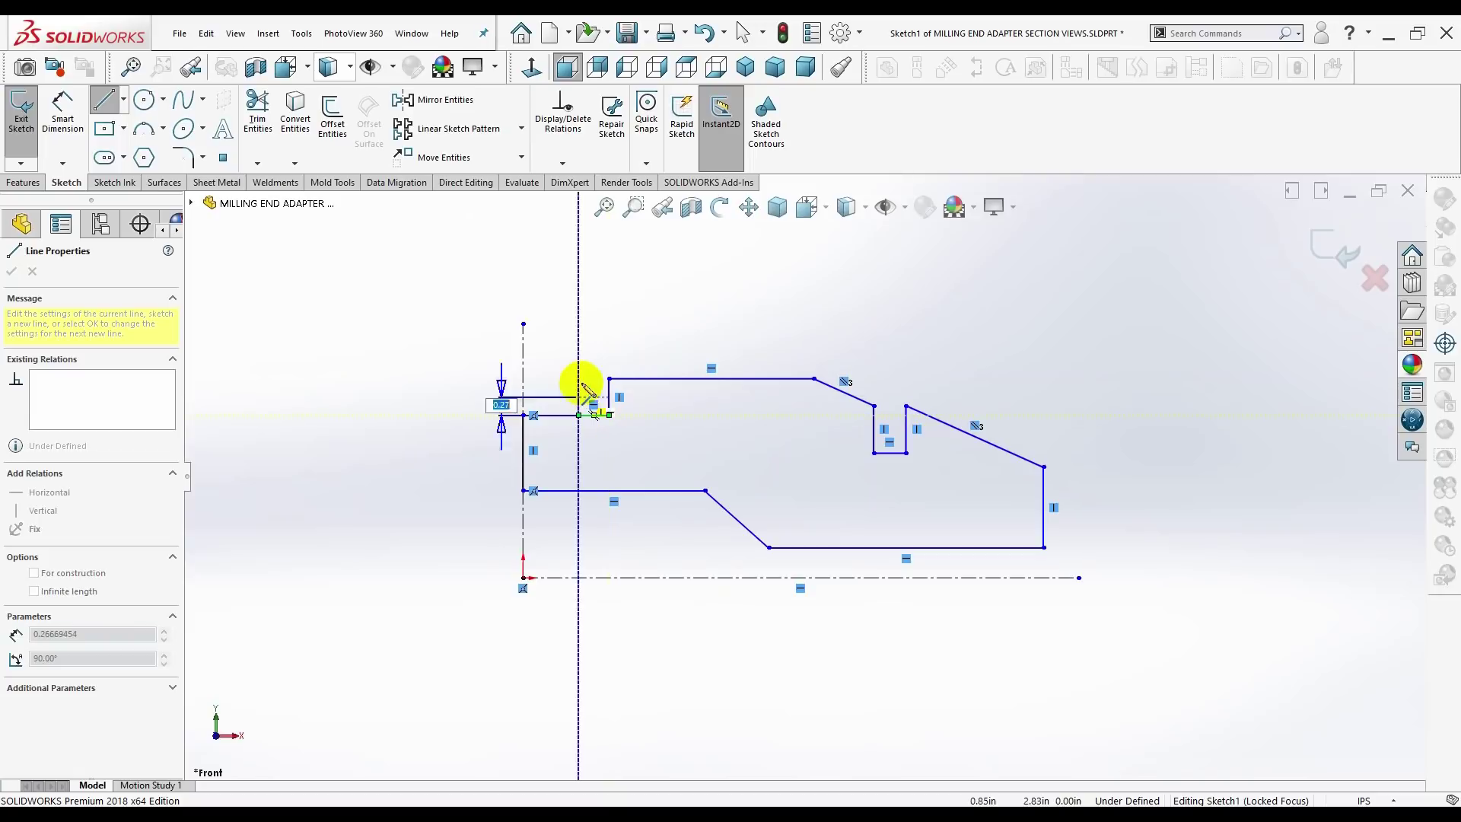
left_click(580, 379)
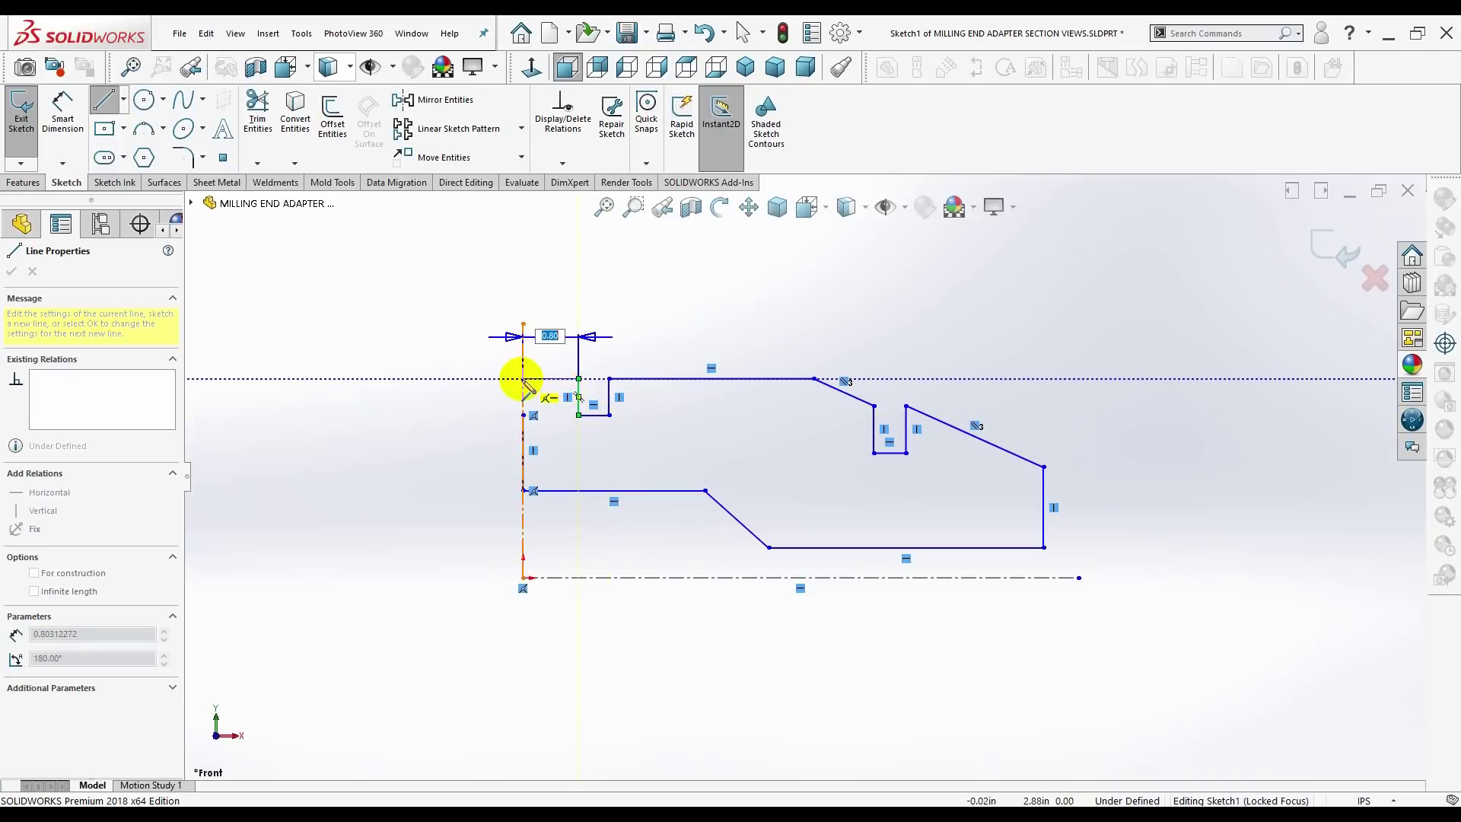
left_click(522, 378)
- Close the profile with a vertical line down the left end along the centerline
key("Escape")
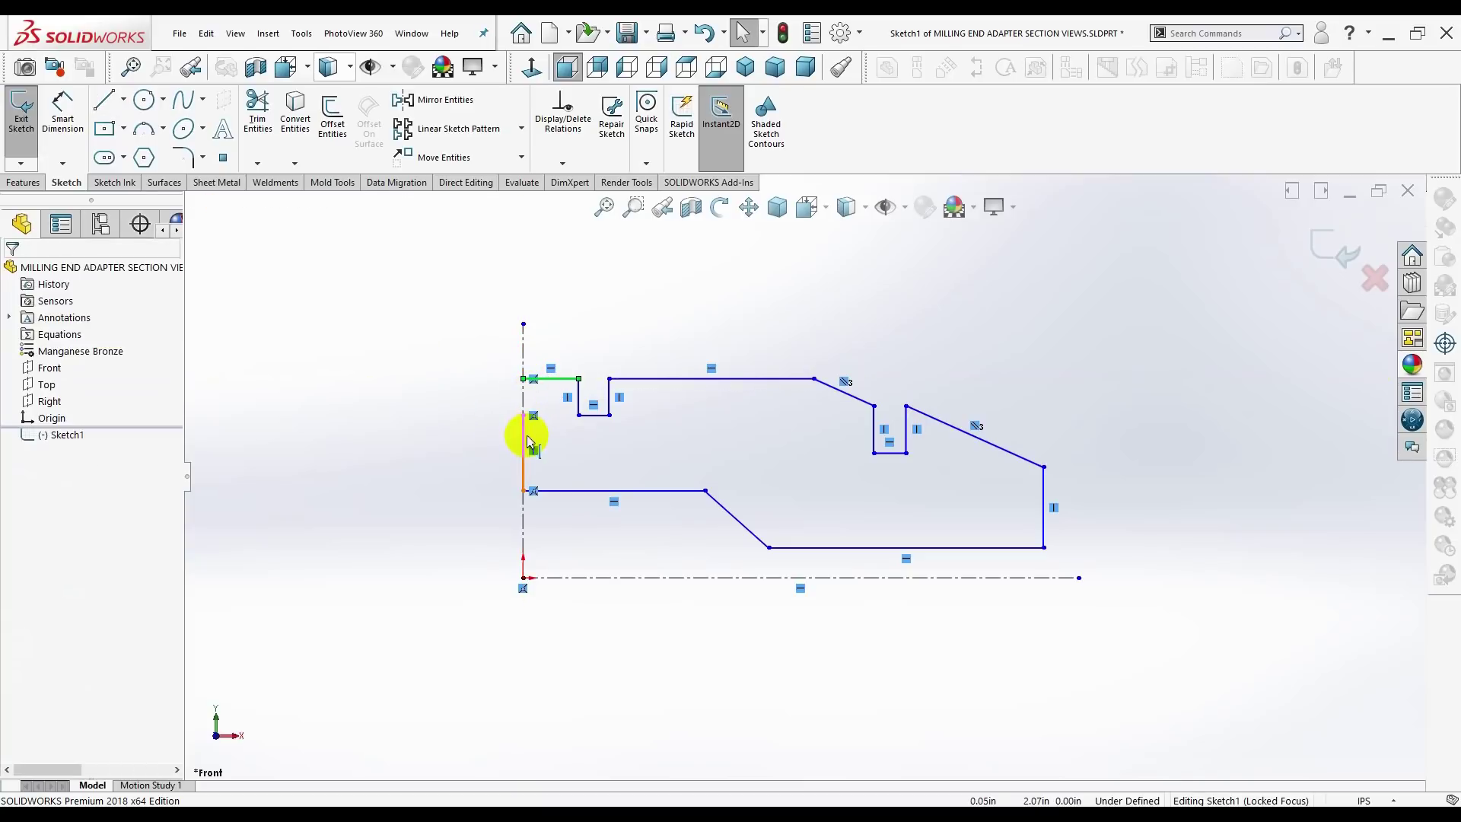
left_click(525, 443)
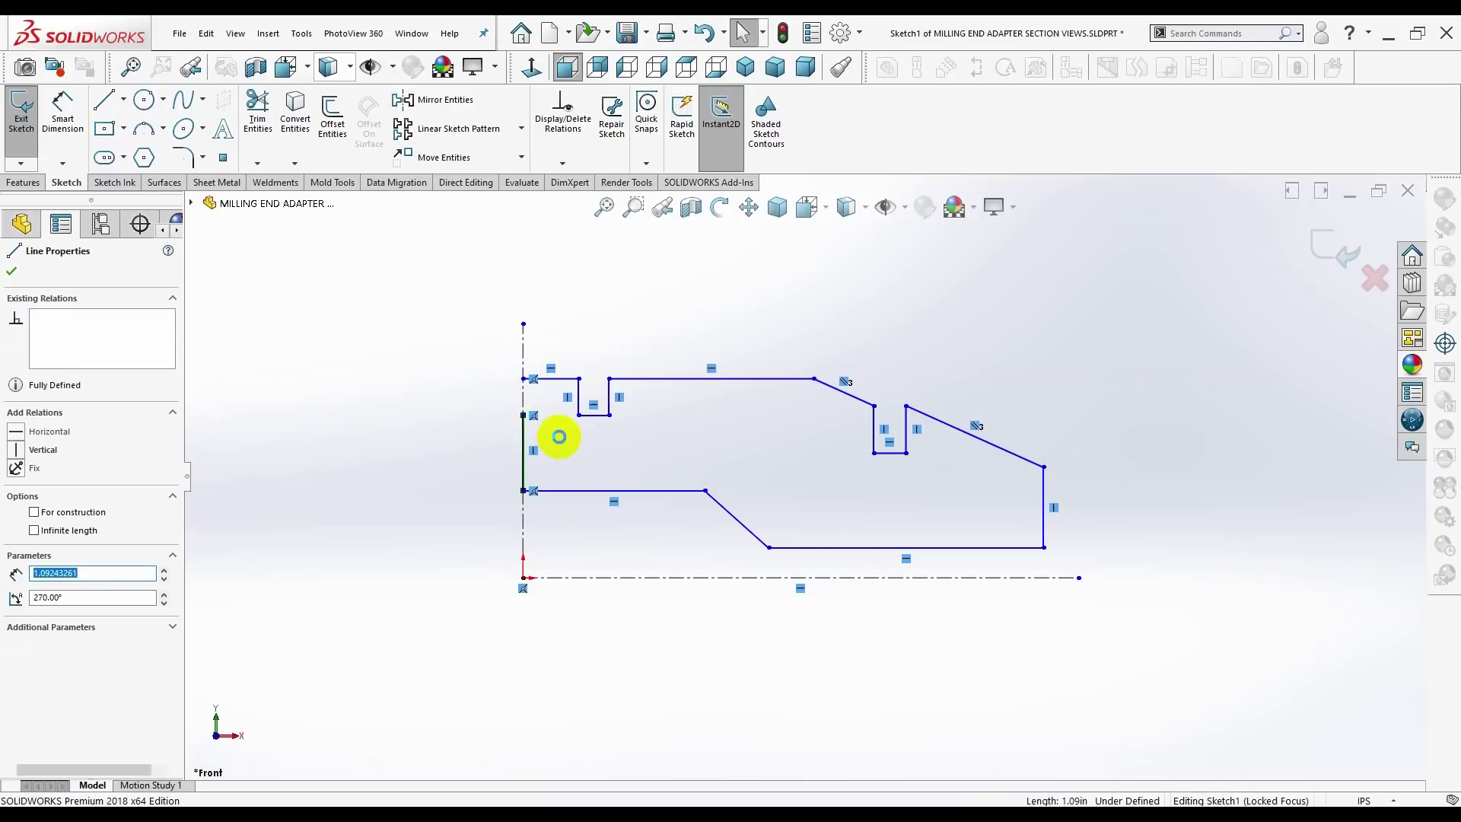
key("Escape")
left_click(114, 106)
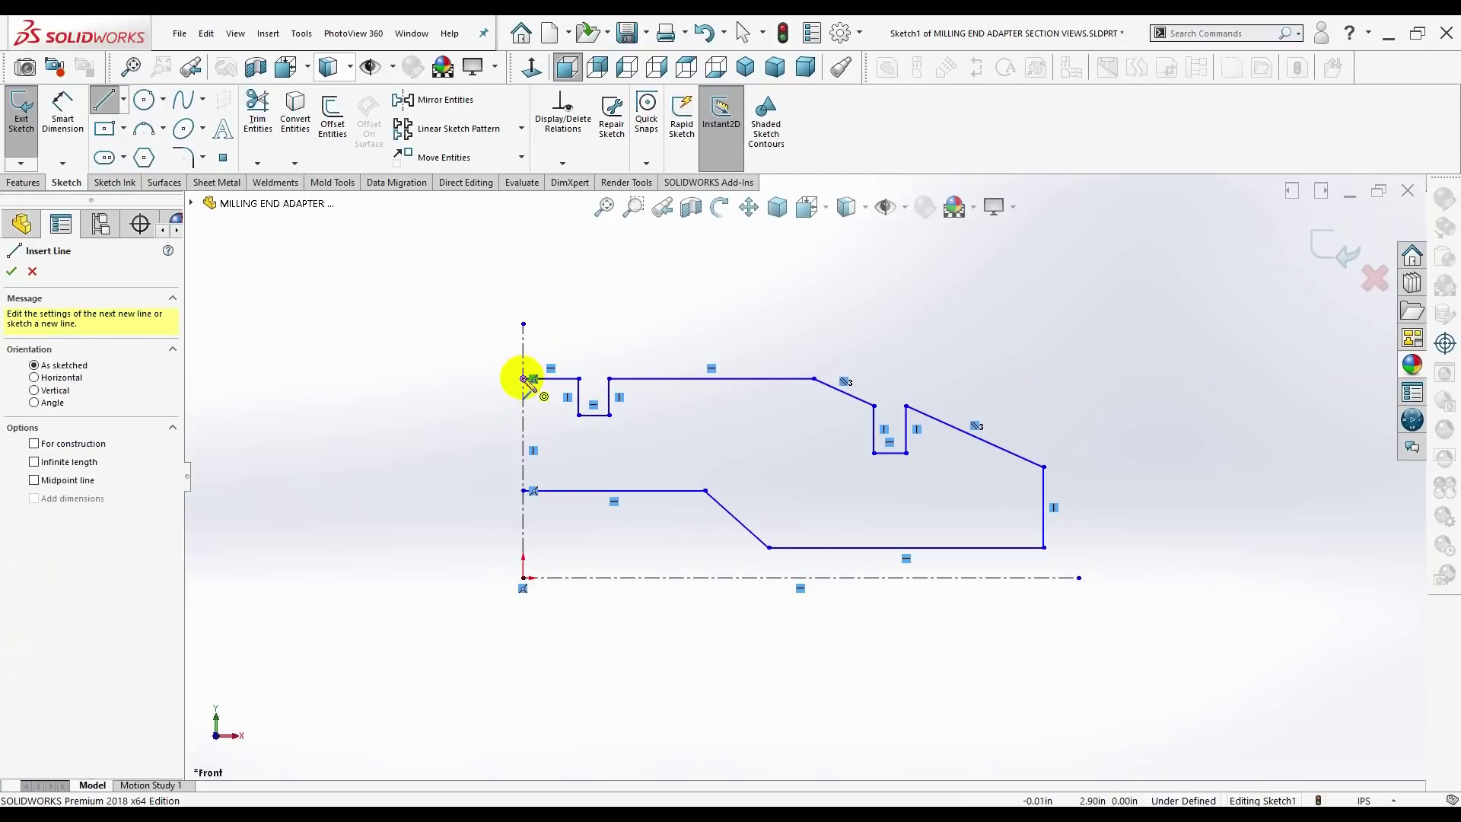
left_click_drag(524, 379, 525, 491)
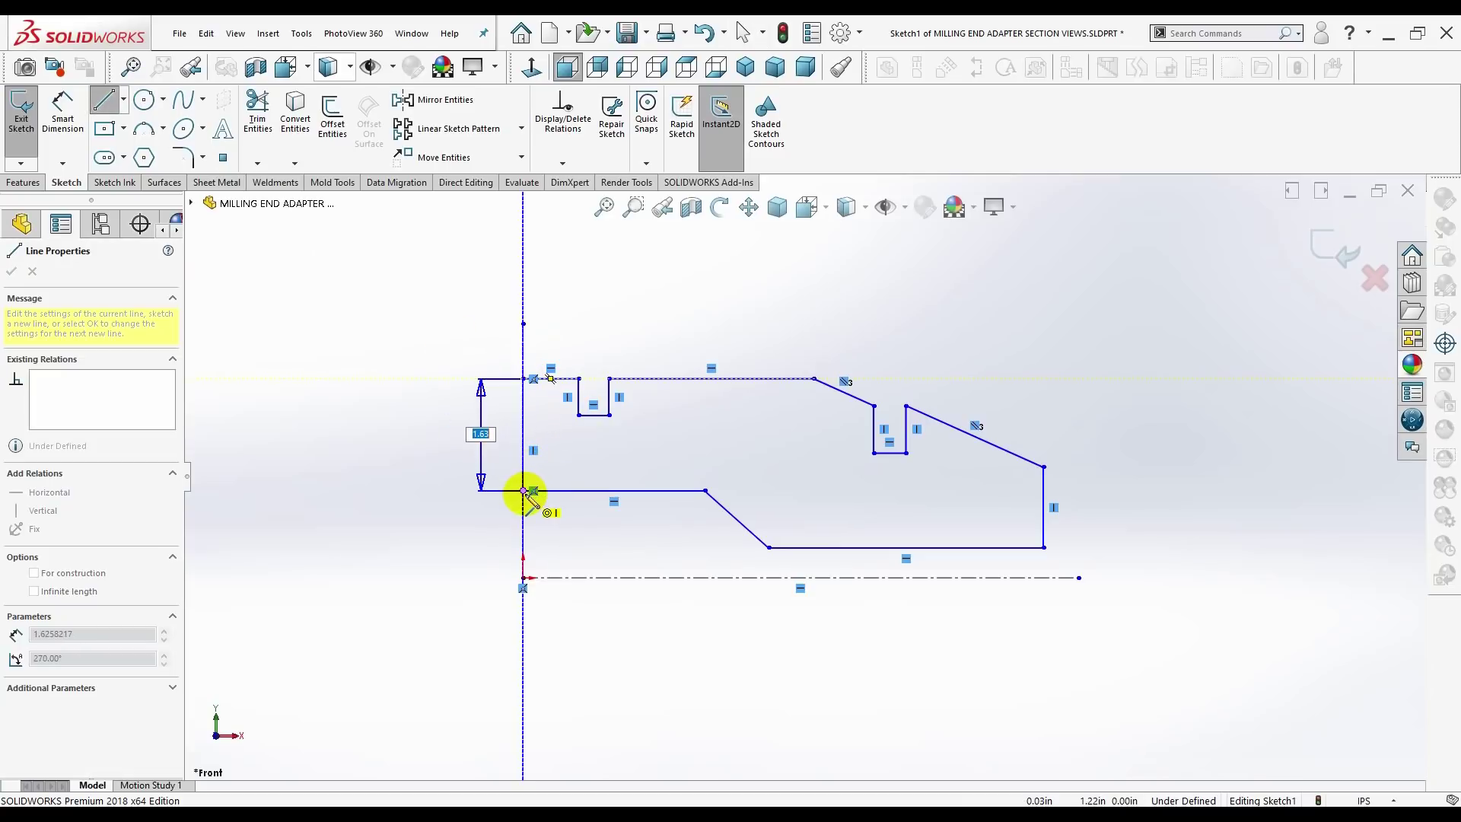
- Exit the Line tool and zoom to fit the whole closed profile
key("Escape")
key("Escape")
key("f")
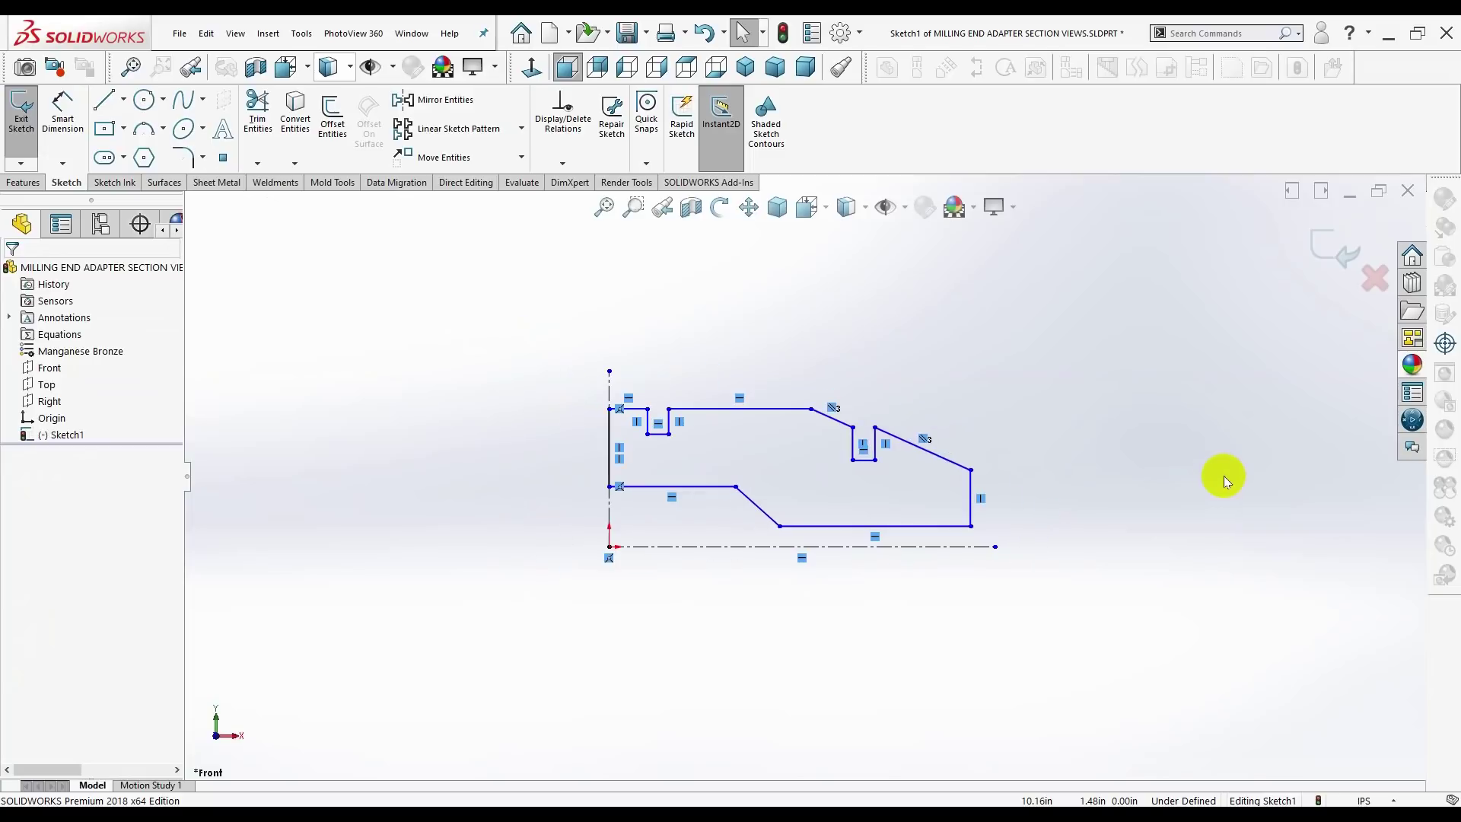
scroll(916, 437, "down", 2)
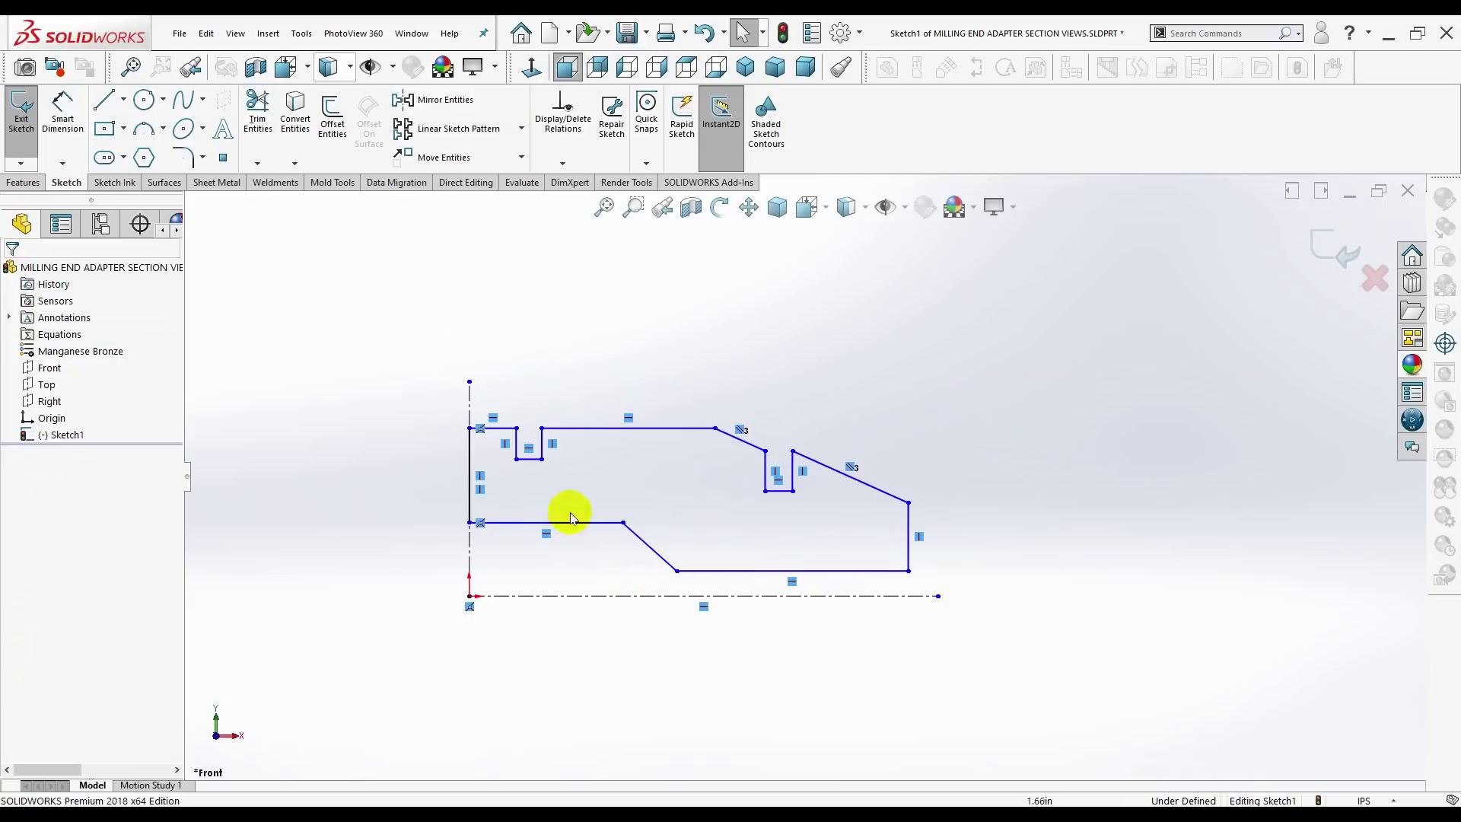
scroll(548, 494, "down", 1)
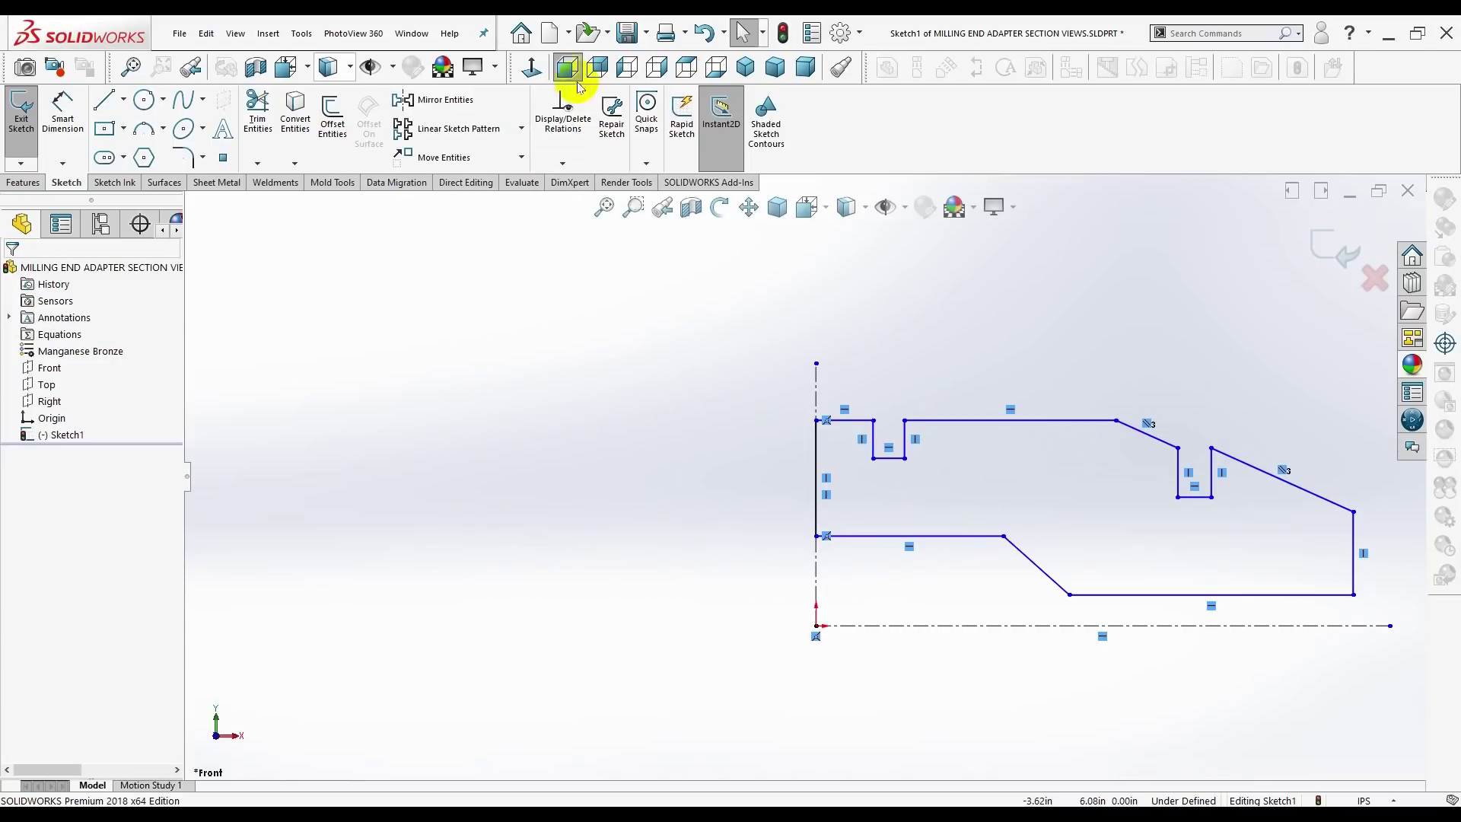
left_click(559, 67)
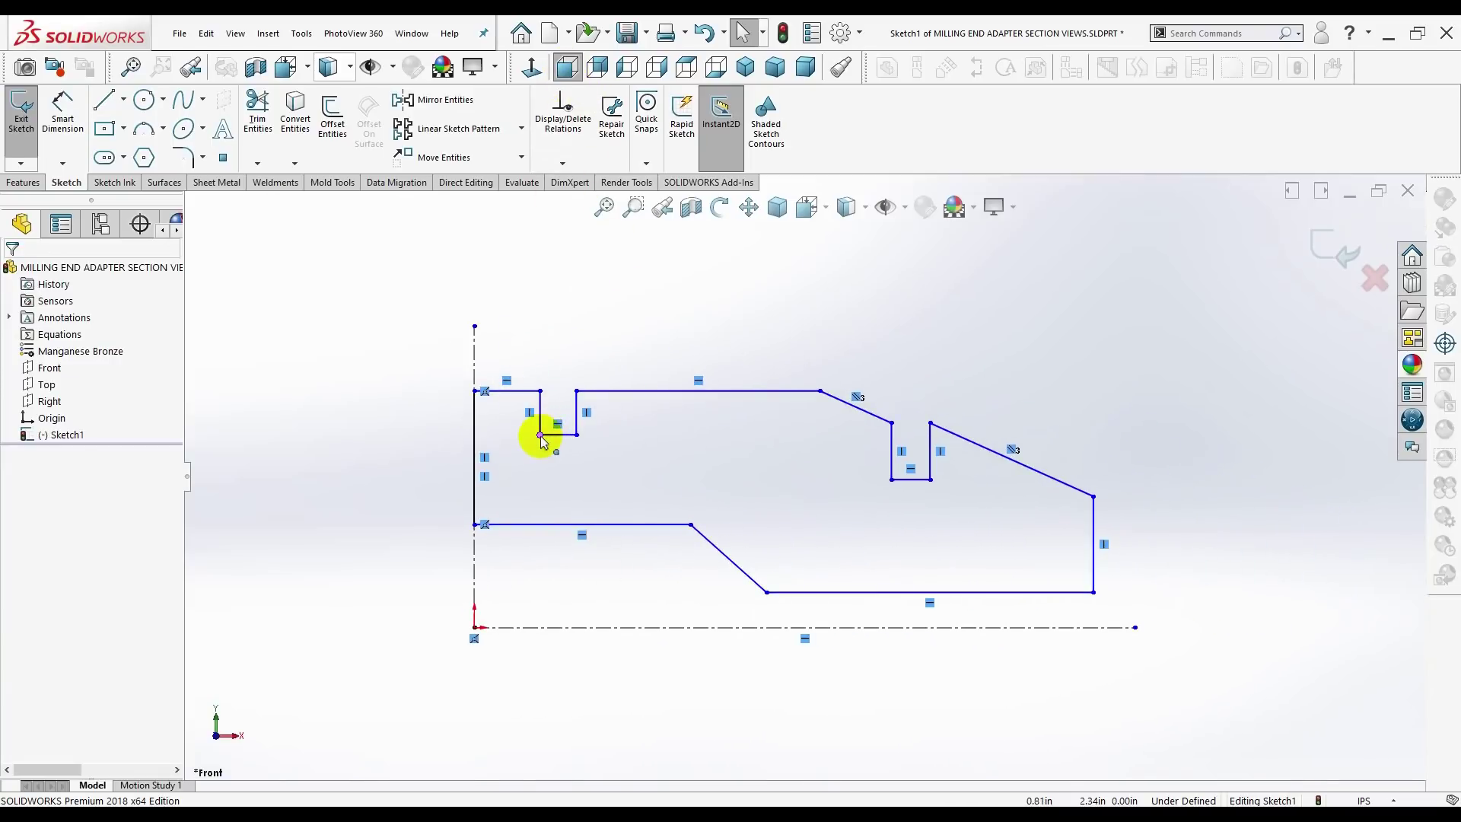
- Make the left groove's bottom corners horizontal and its walls vertical with relations
left_click(540, 436)
left_click(576, 436, "ctrl")
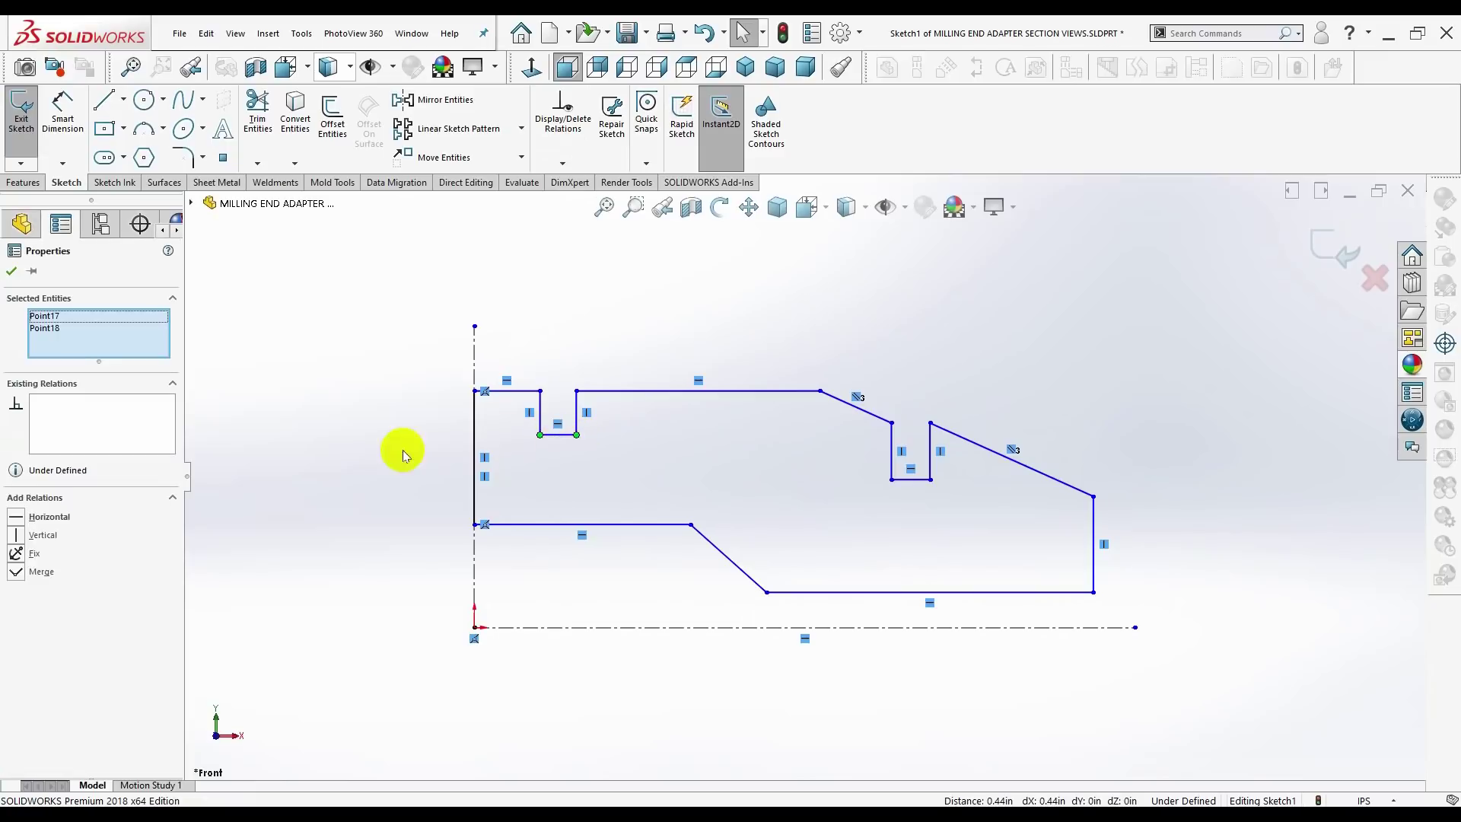
left_click(18, 521)
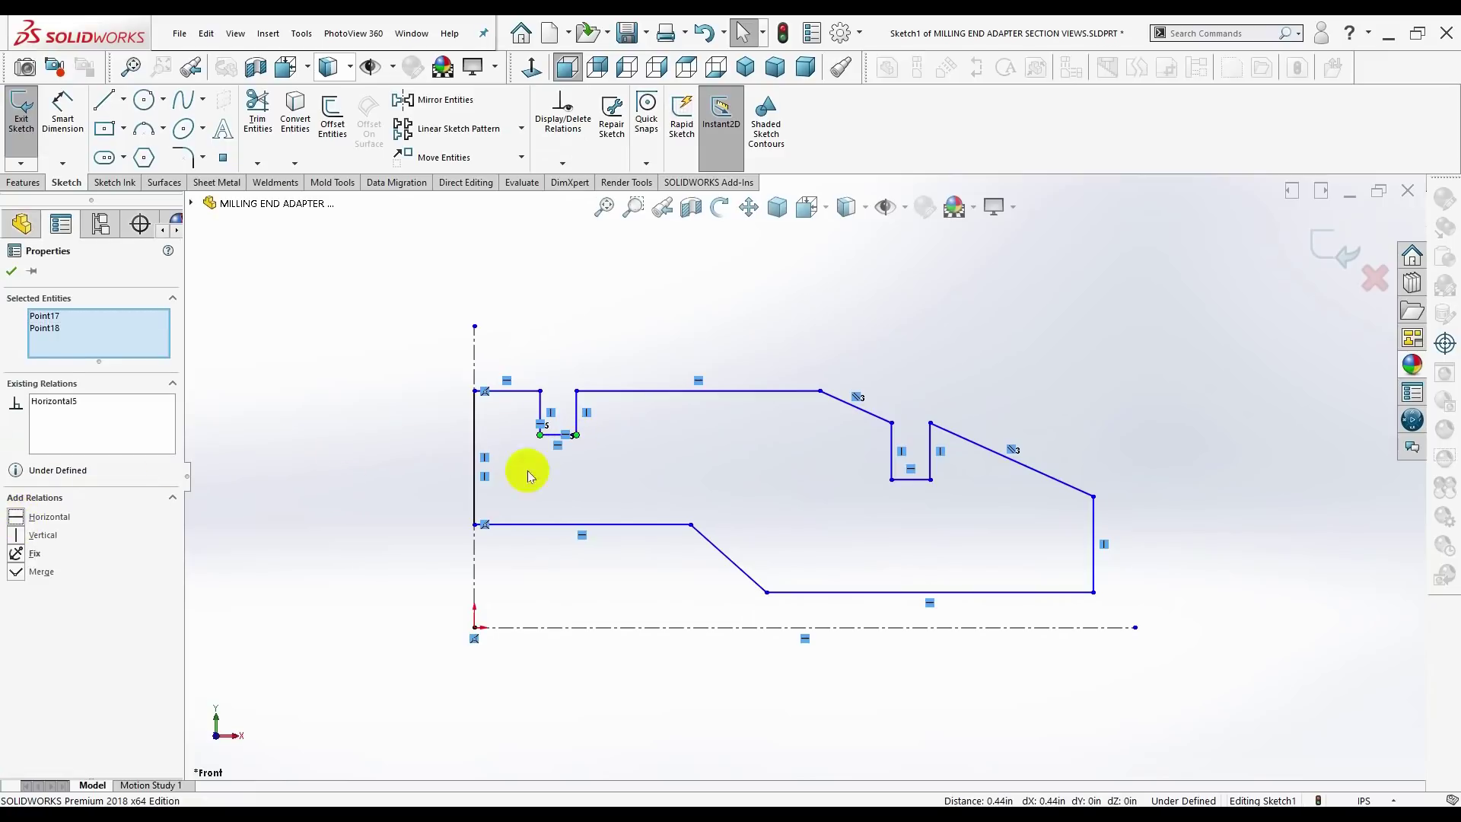
left_click(541, 392, "ctrl")
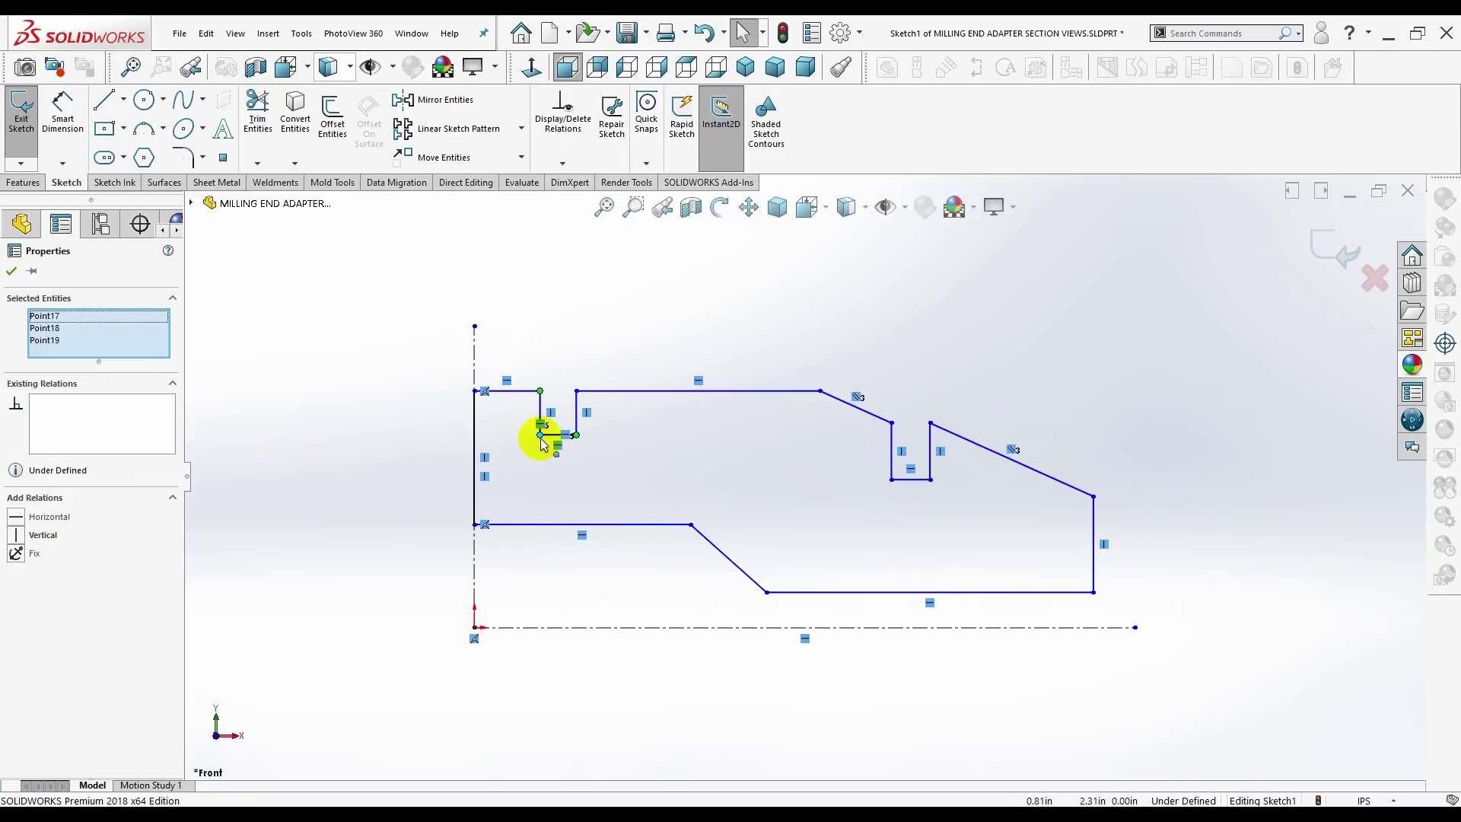
left_click(543, 447)
left_click(540, 435)
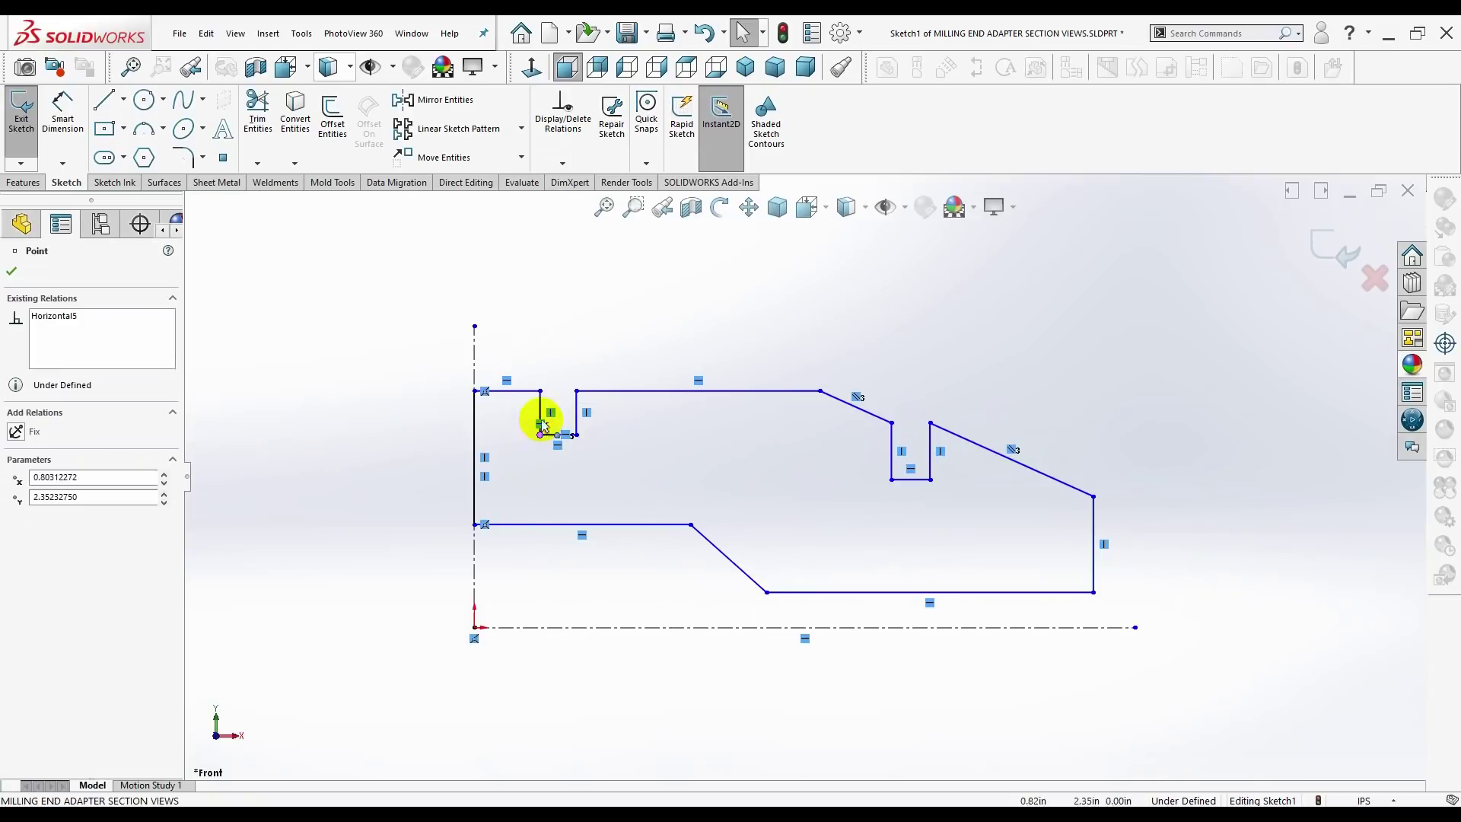
left_click(539, 392, "ctrl")
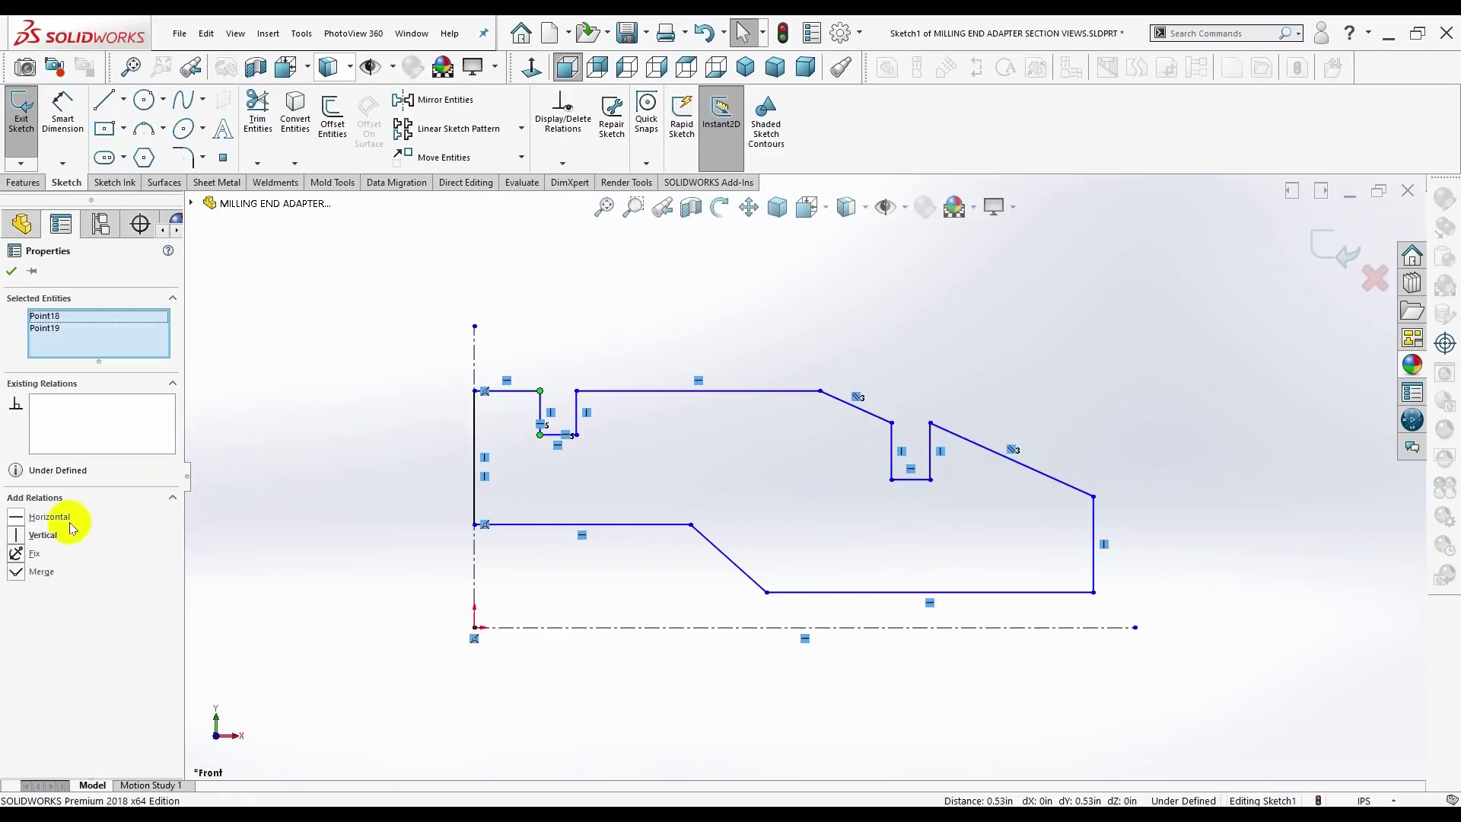
left_click(583, 446)
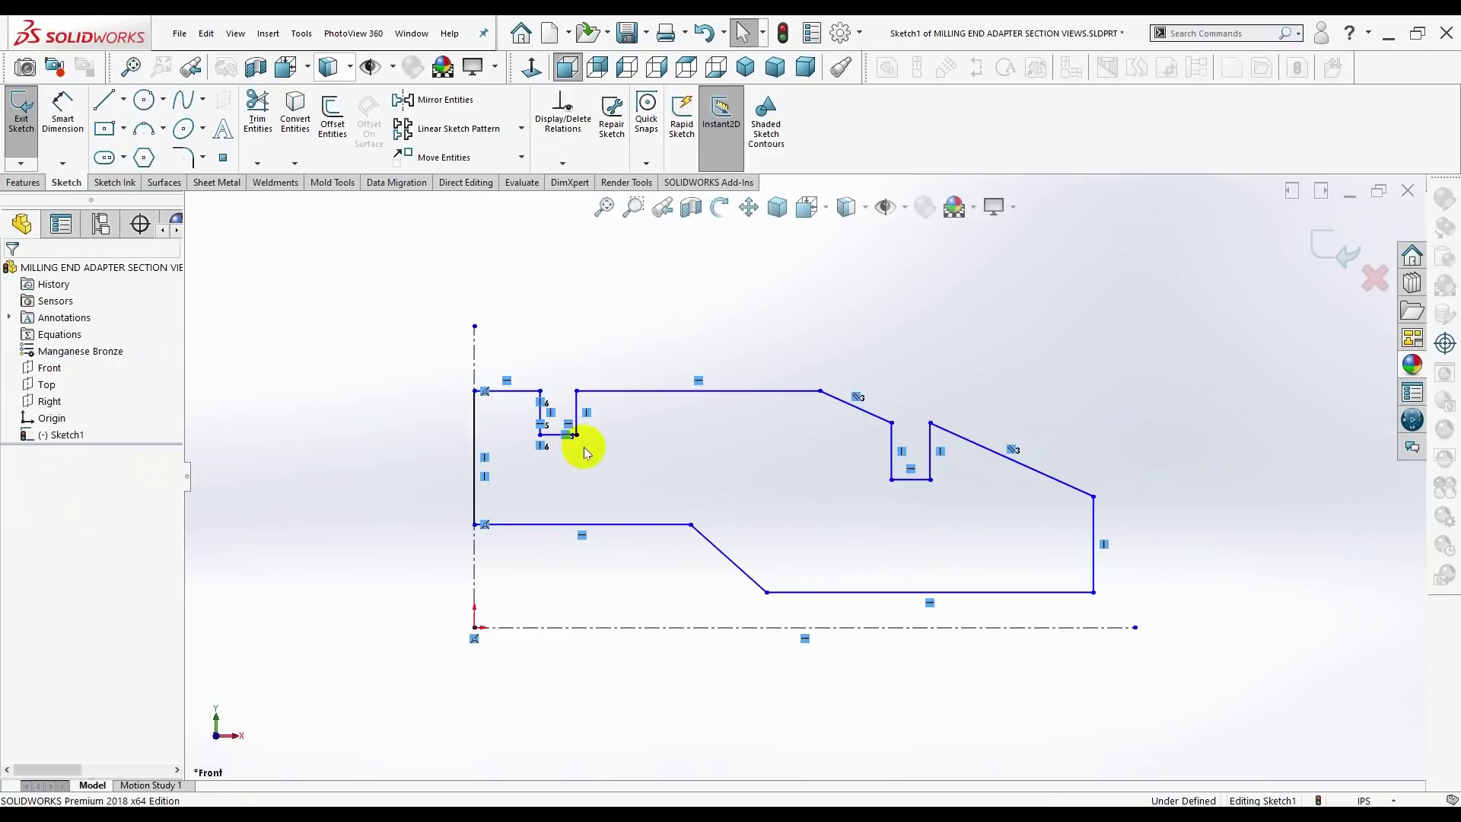
left_click(577, 392)
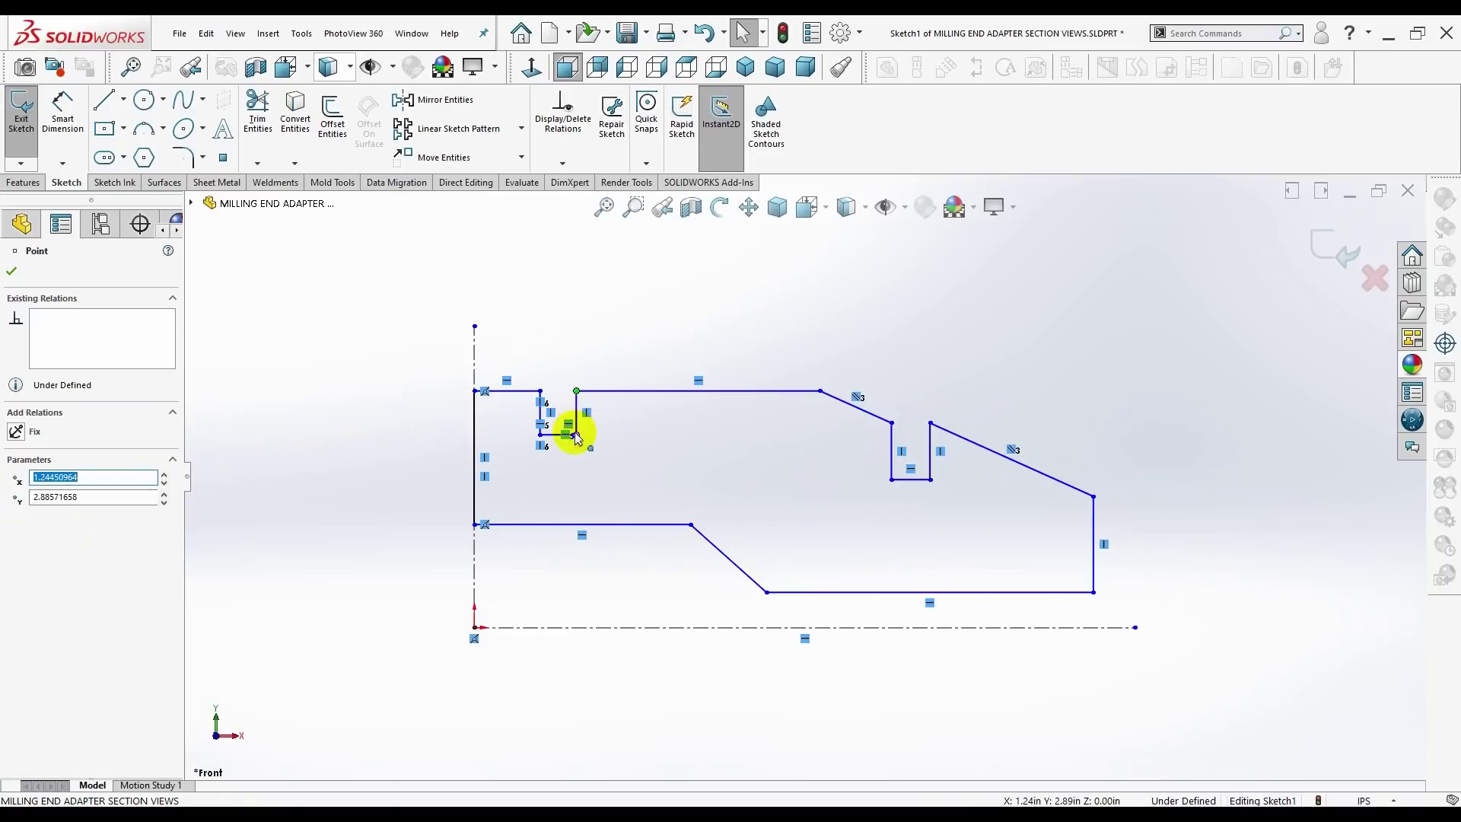
left_click(576, 435, "ctrl")
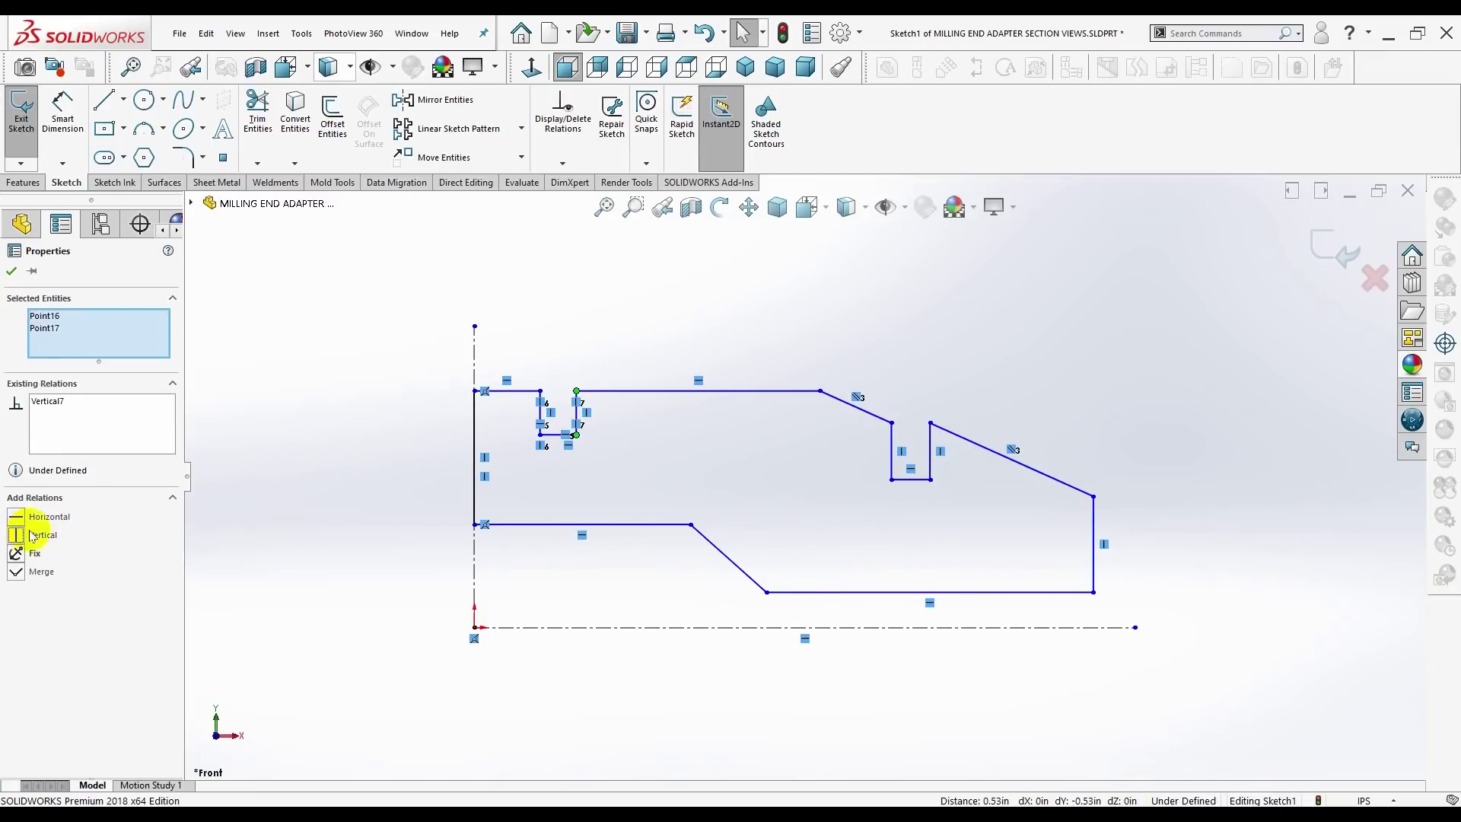
left_click(693, 486)
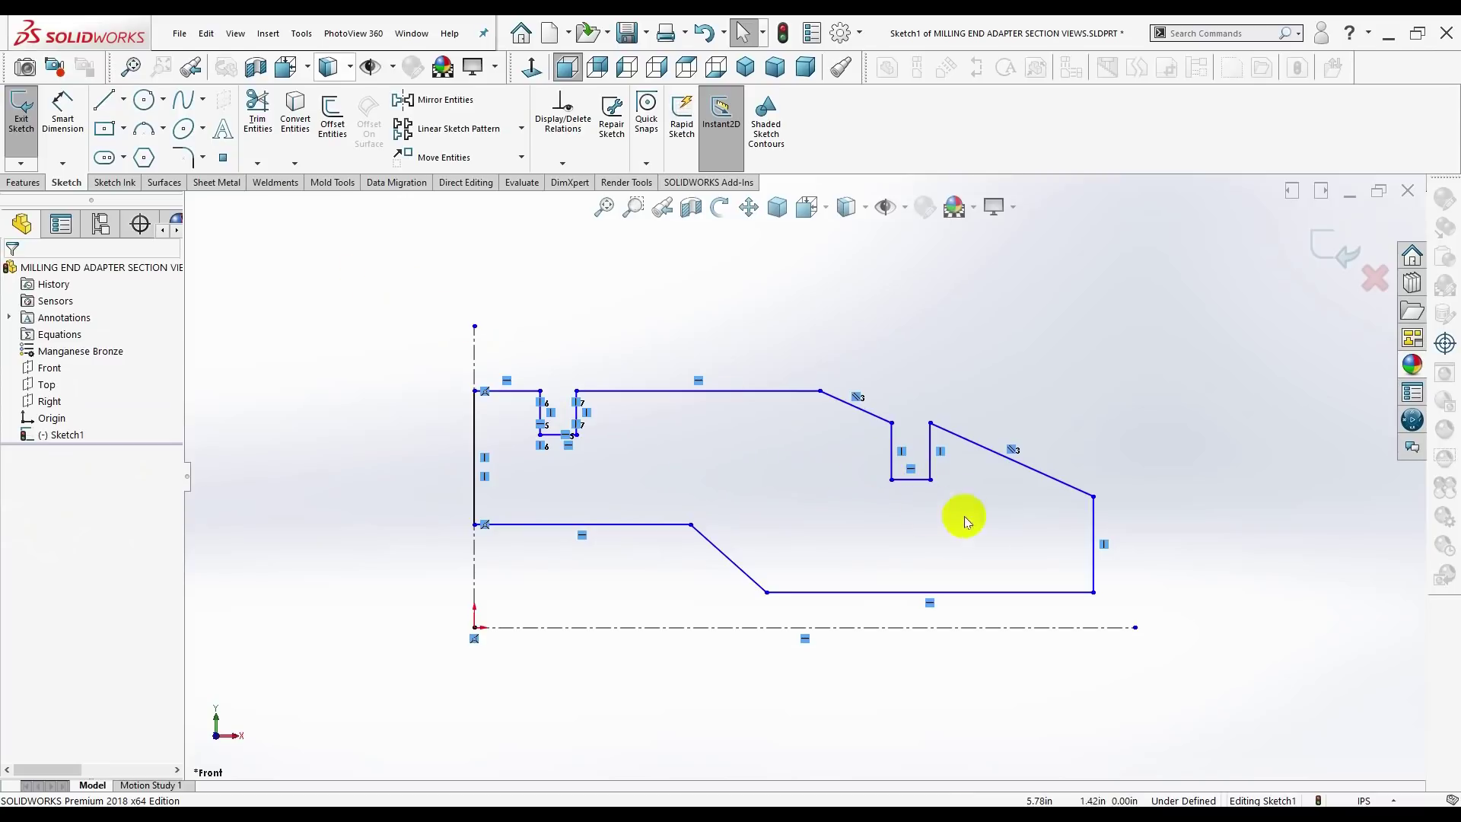
- Give the right groove a horizontal bottom and vertical left and right walls
left_click(891, 479)
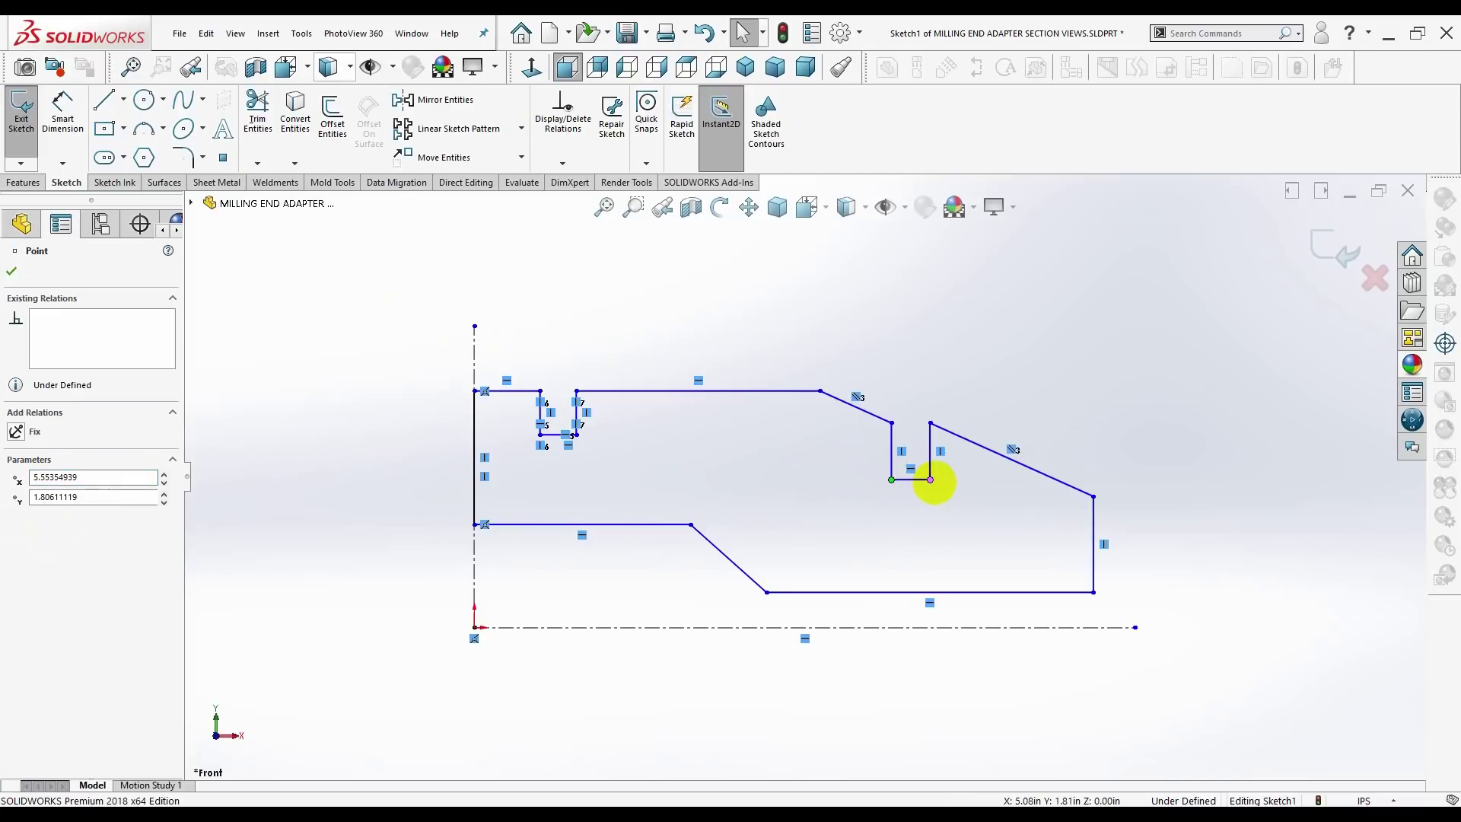
left_click(930, 479, "ctrl")
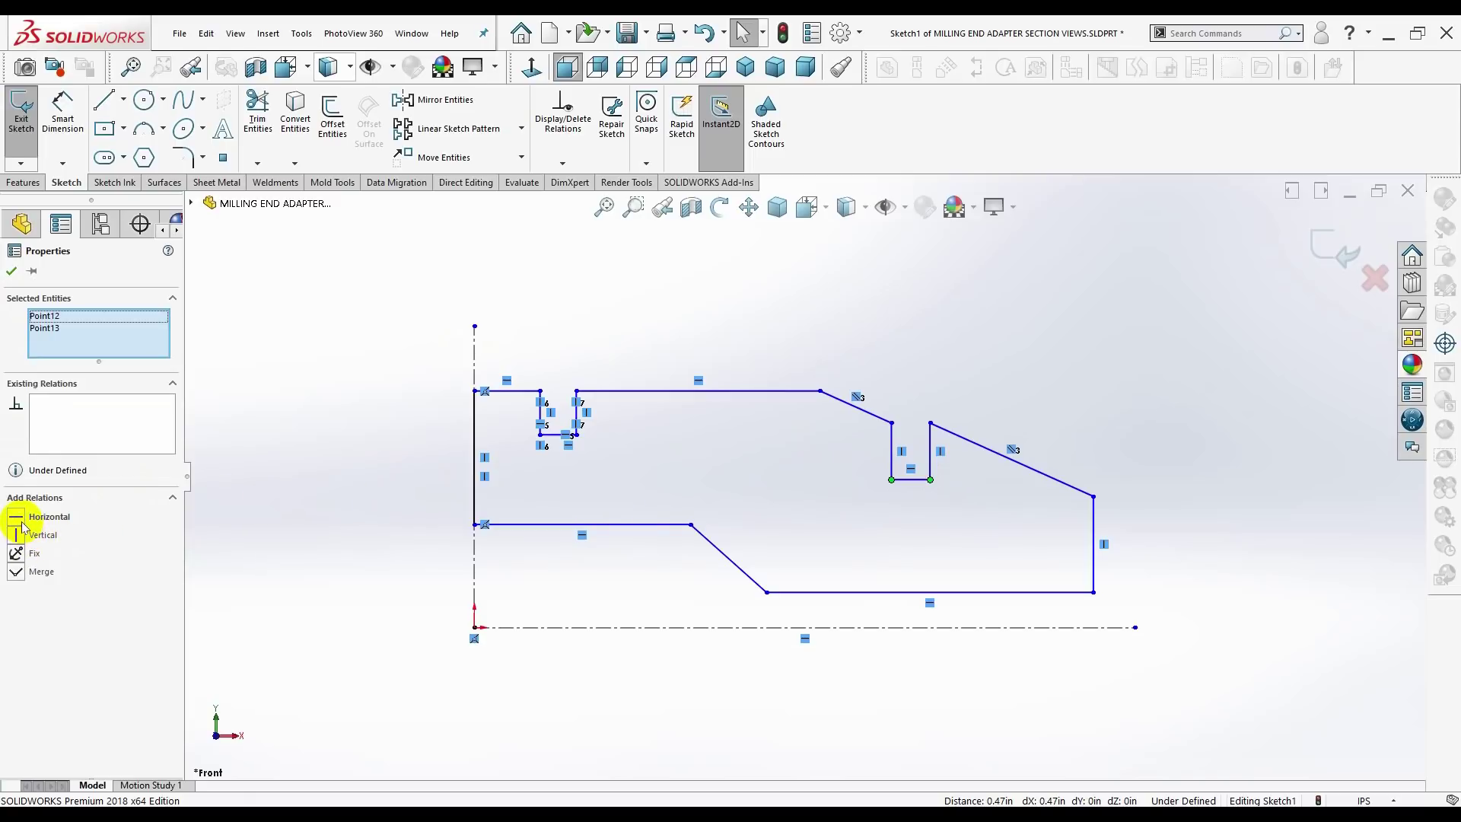
left_click(783, 496)
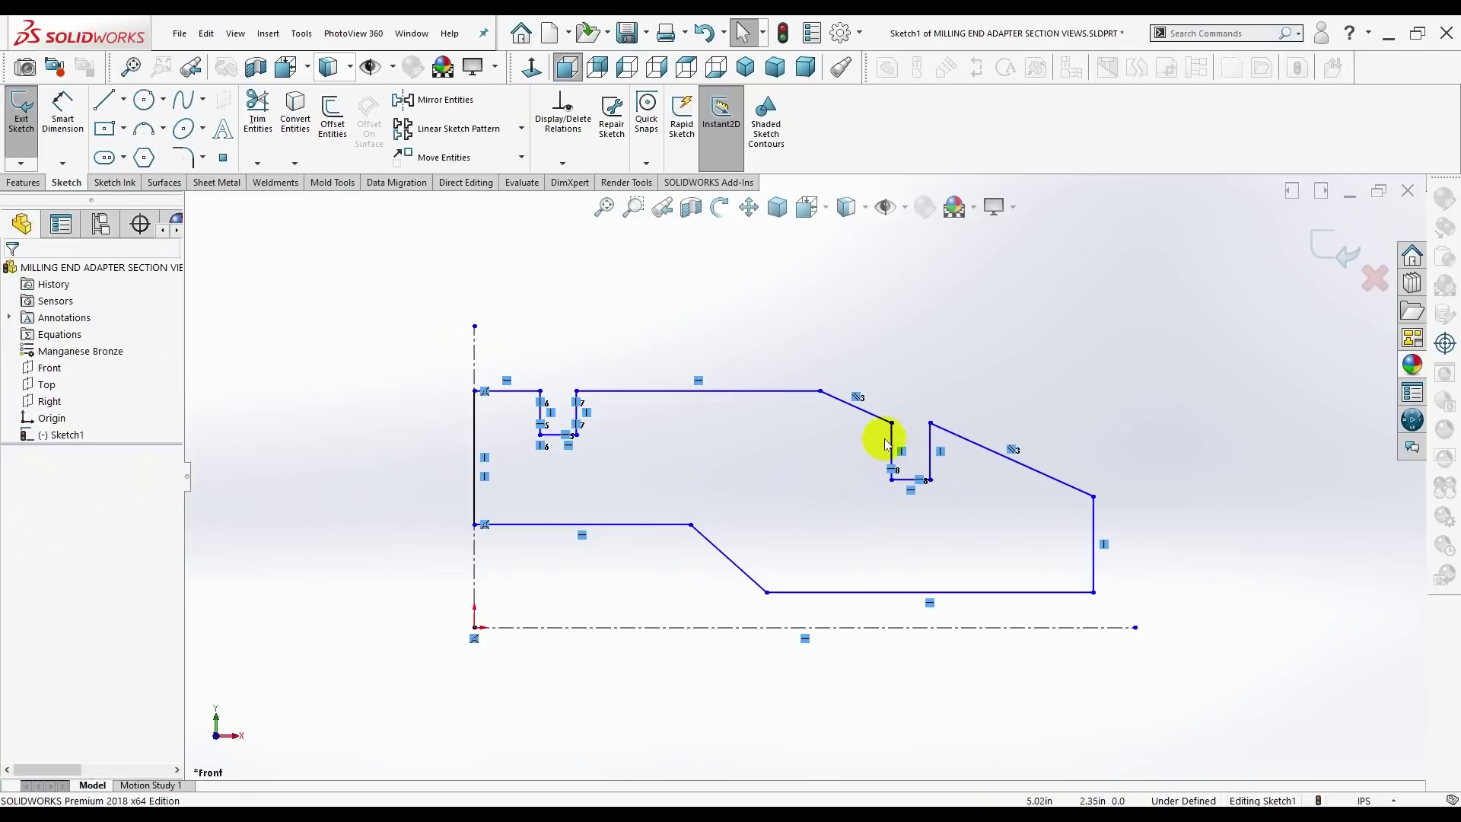
left_click(894, 424)
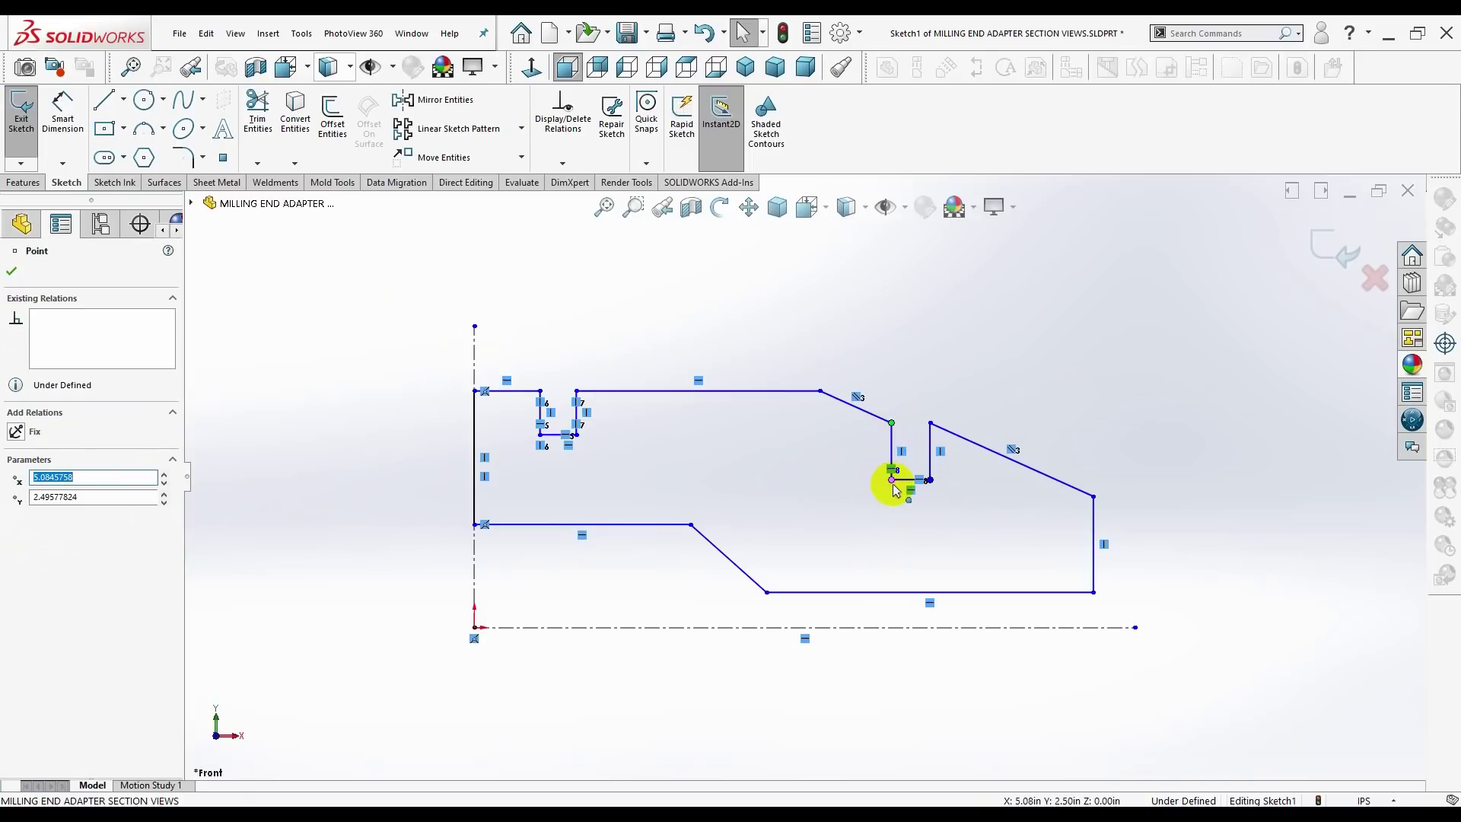
left_click(892, 480, "ctrl")
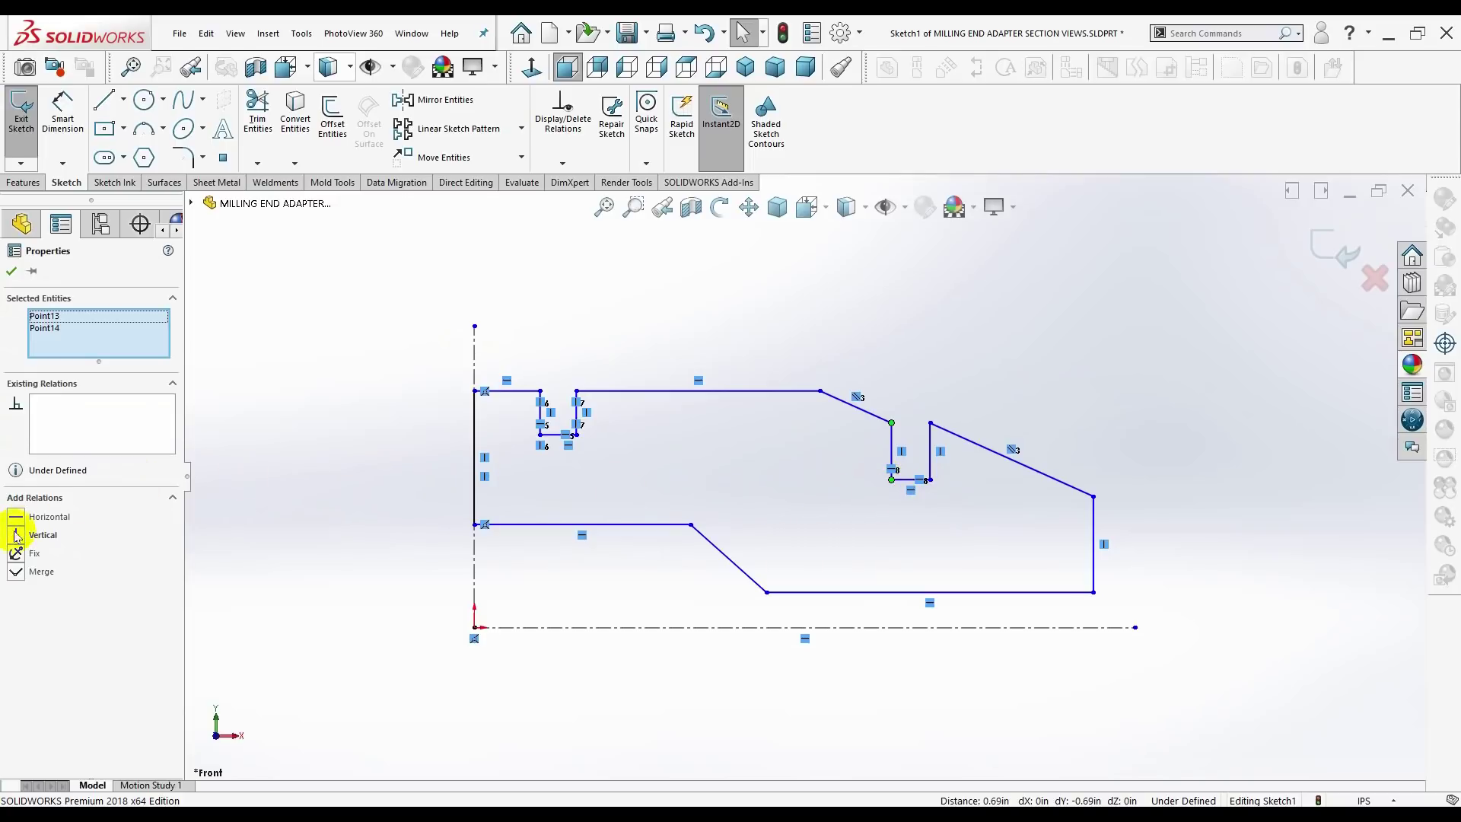
left_click(13, 539)
left_click(778, 496)
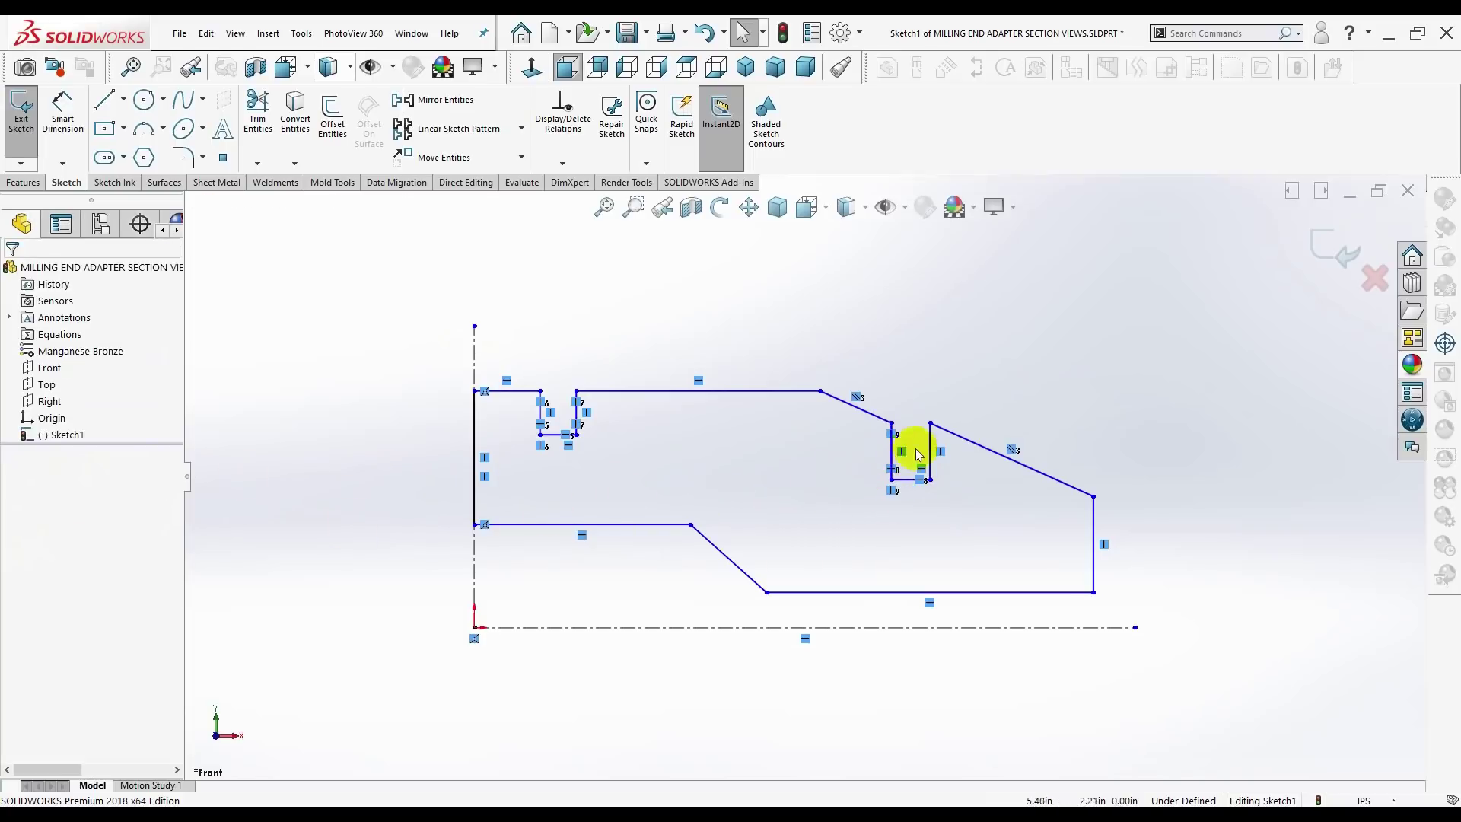
left_click(930, 423)
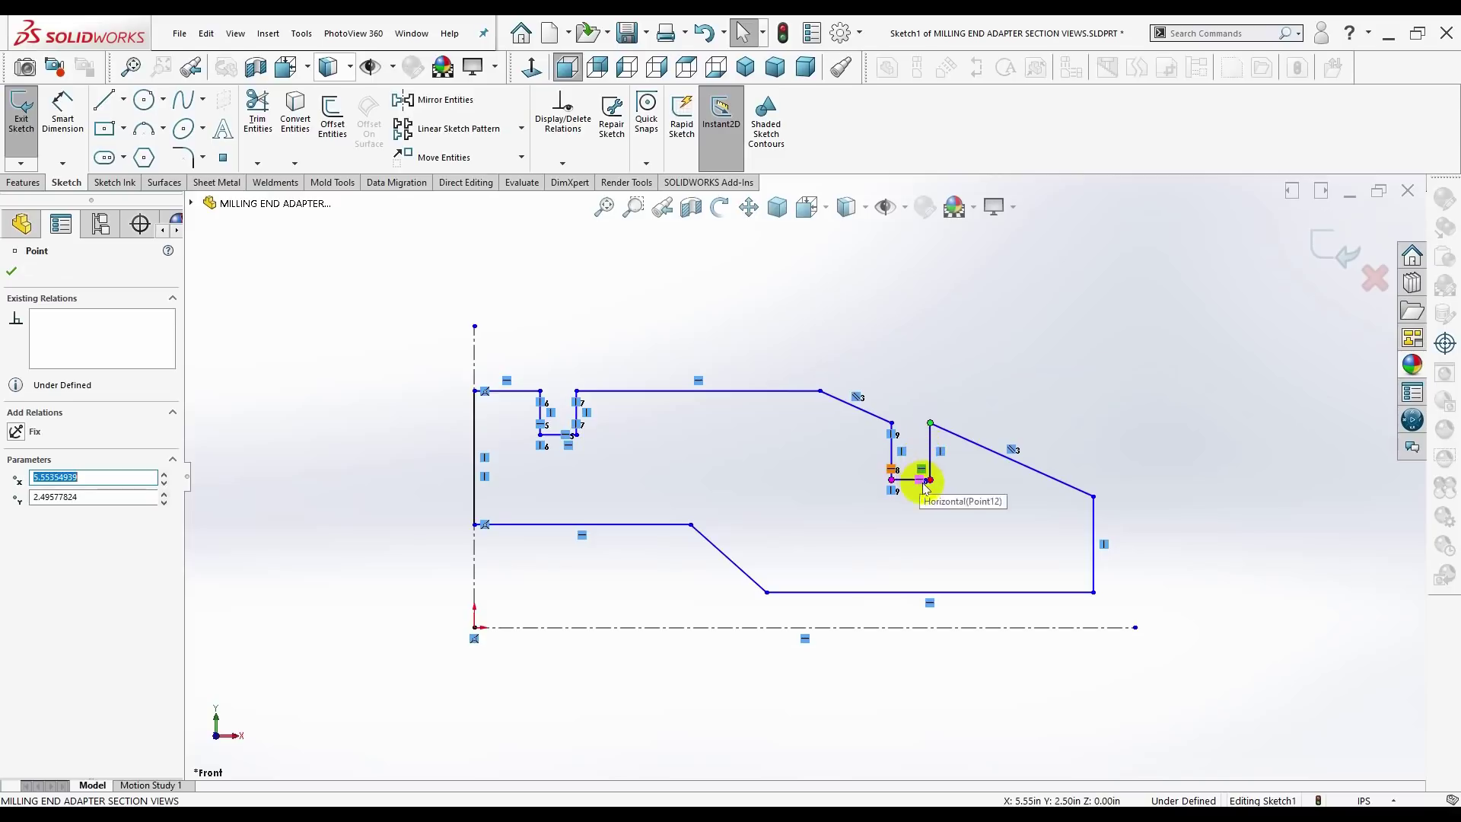
left_click(930, 480, "ctrl")
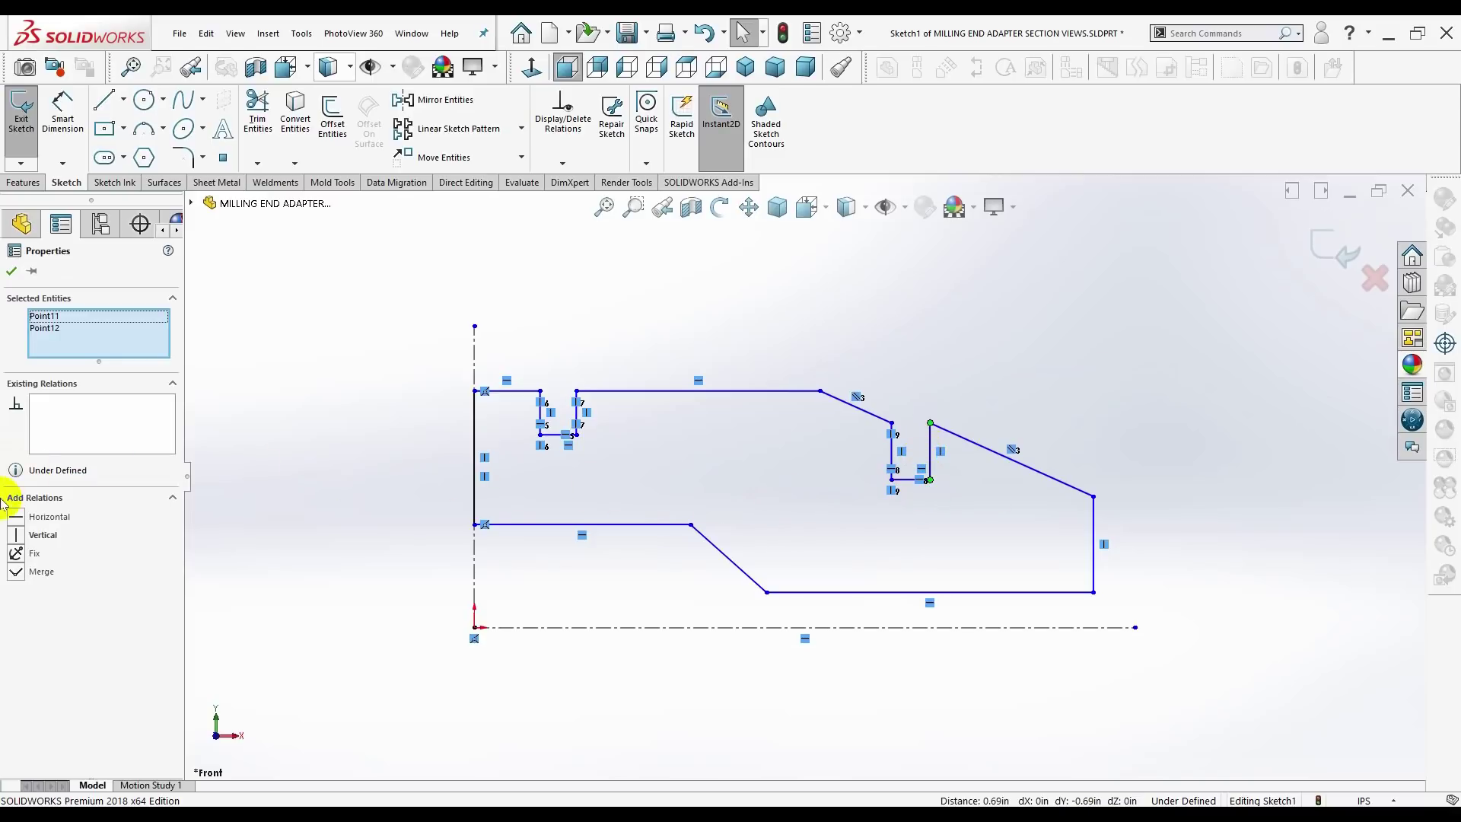
left_click(13, 536)
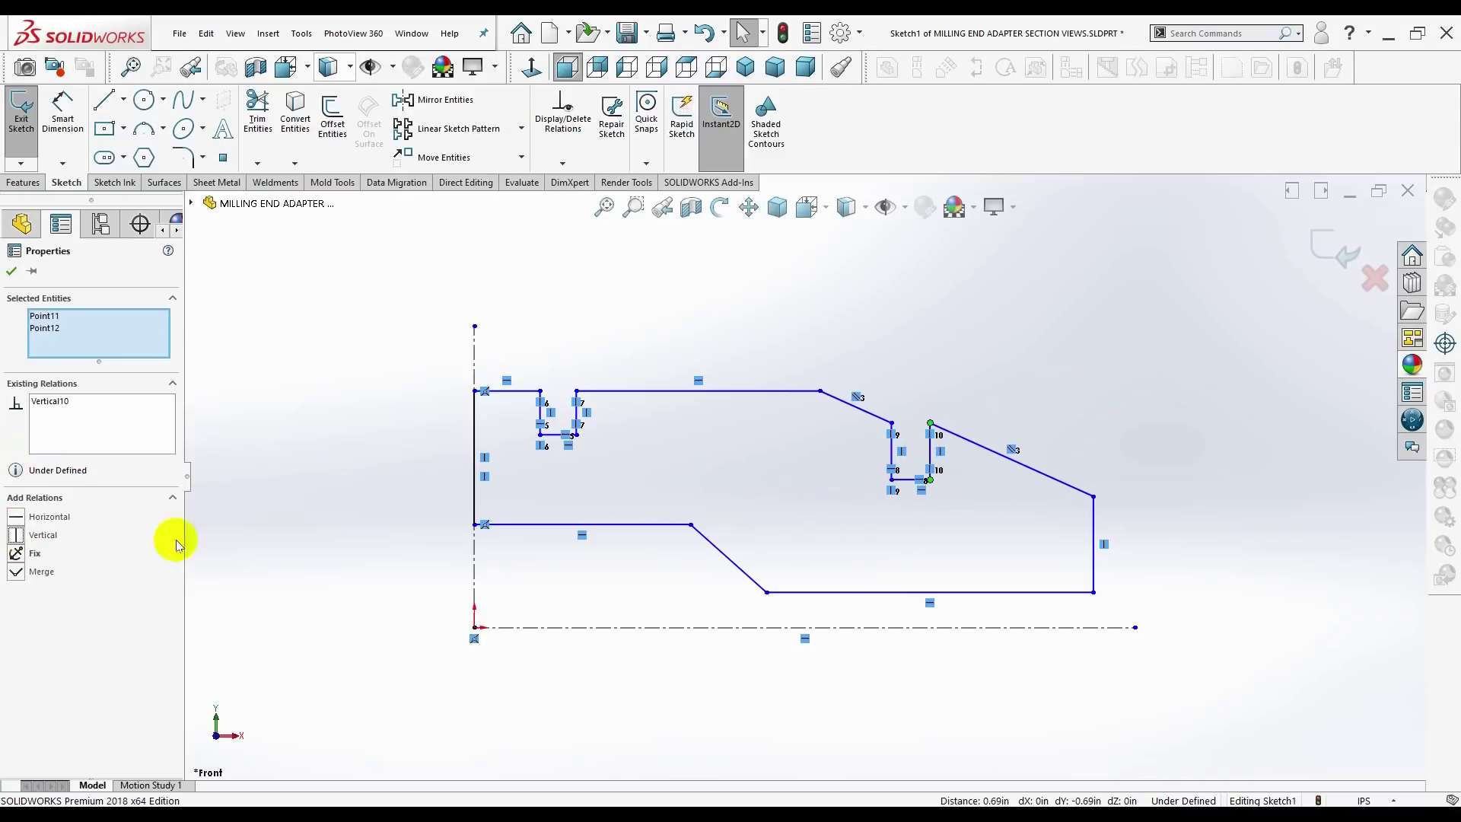
left_click(824, 501)
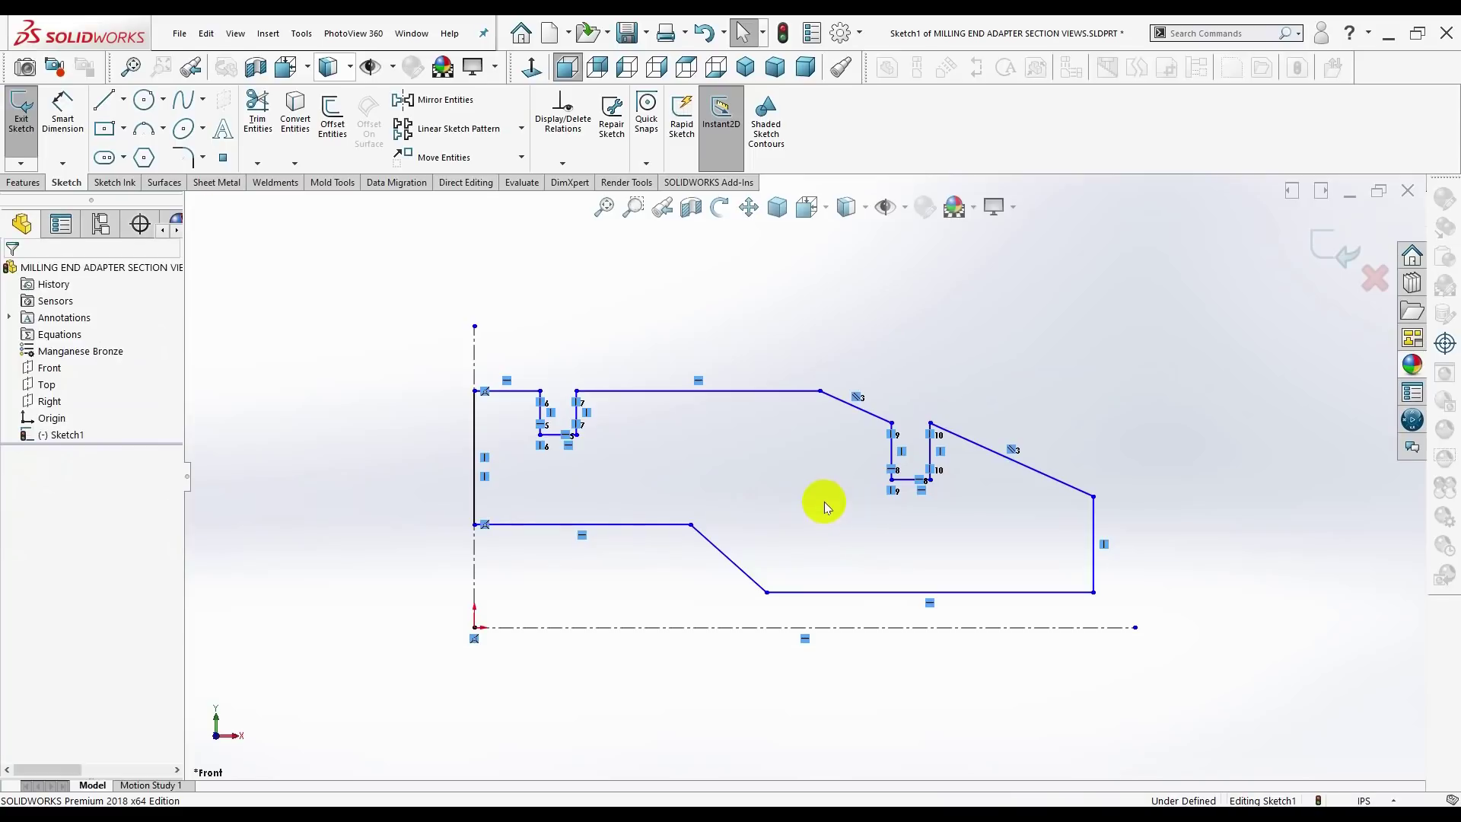
- Align the left groove's top corners and level a right-groove top point horizontally
left_click(576, 391)
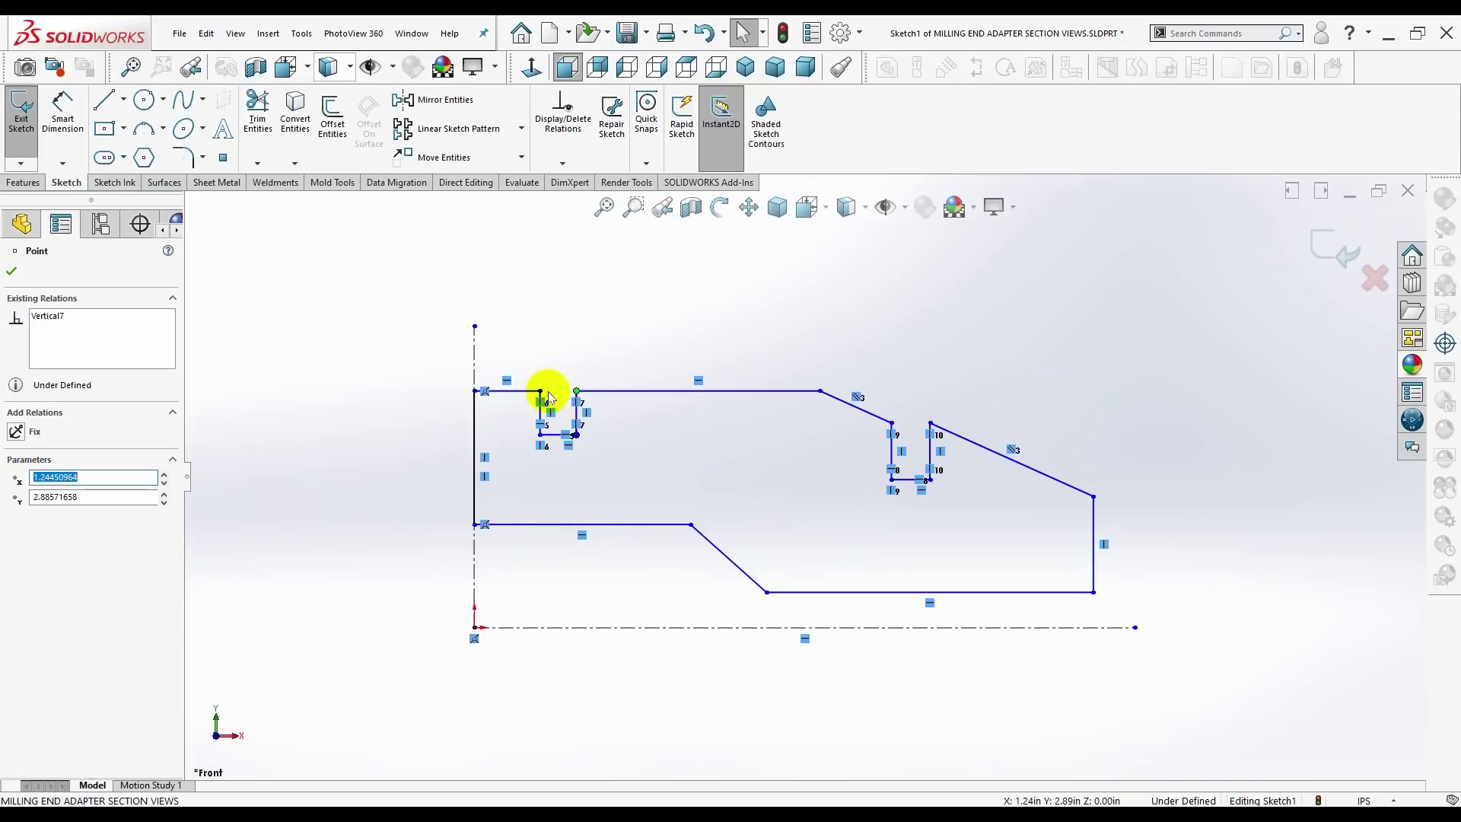
left_click(540, 391, "ctrl")
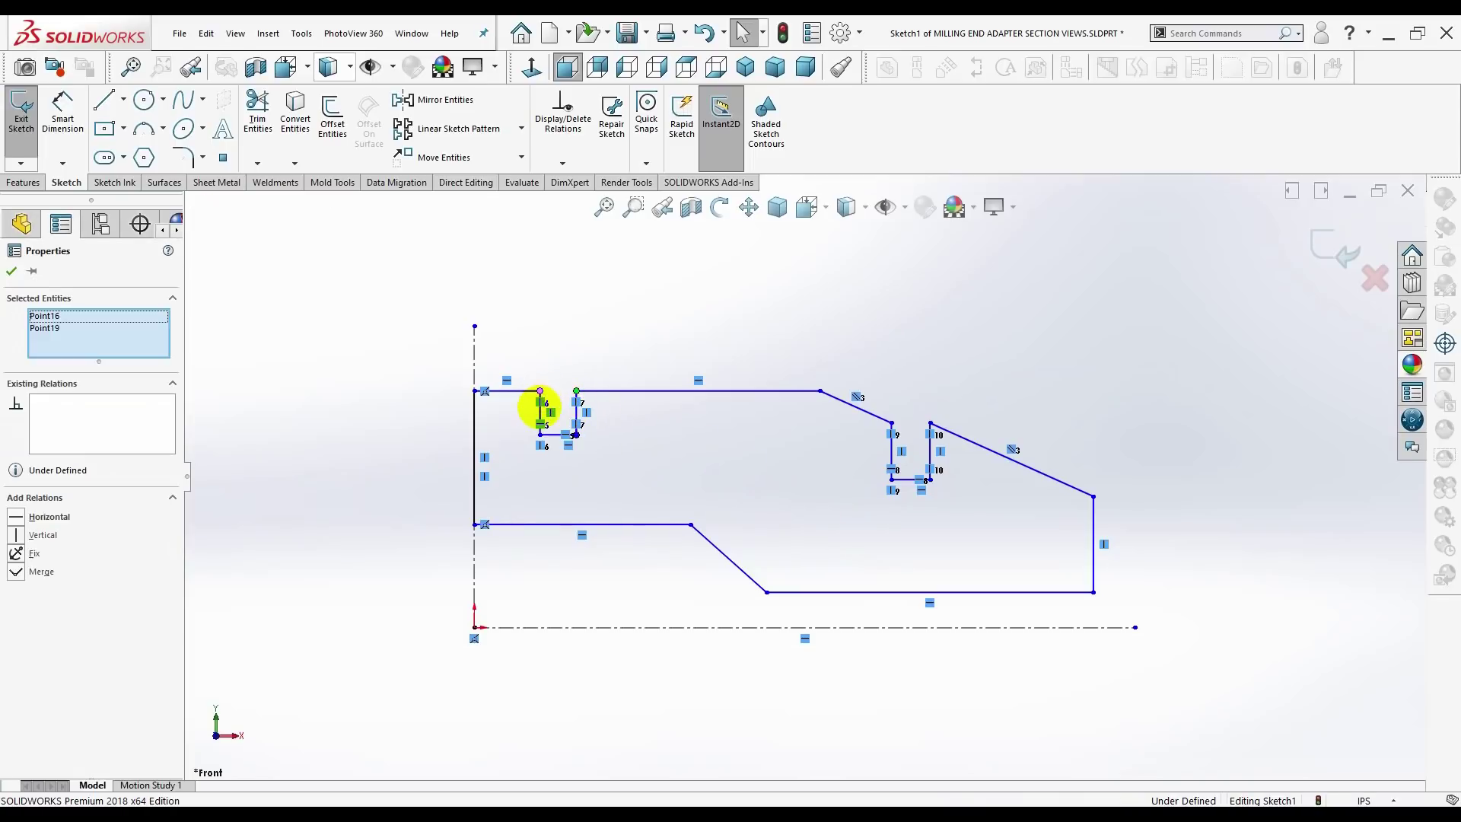
left_click(15, 535)
left_click(447, 467)
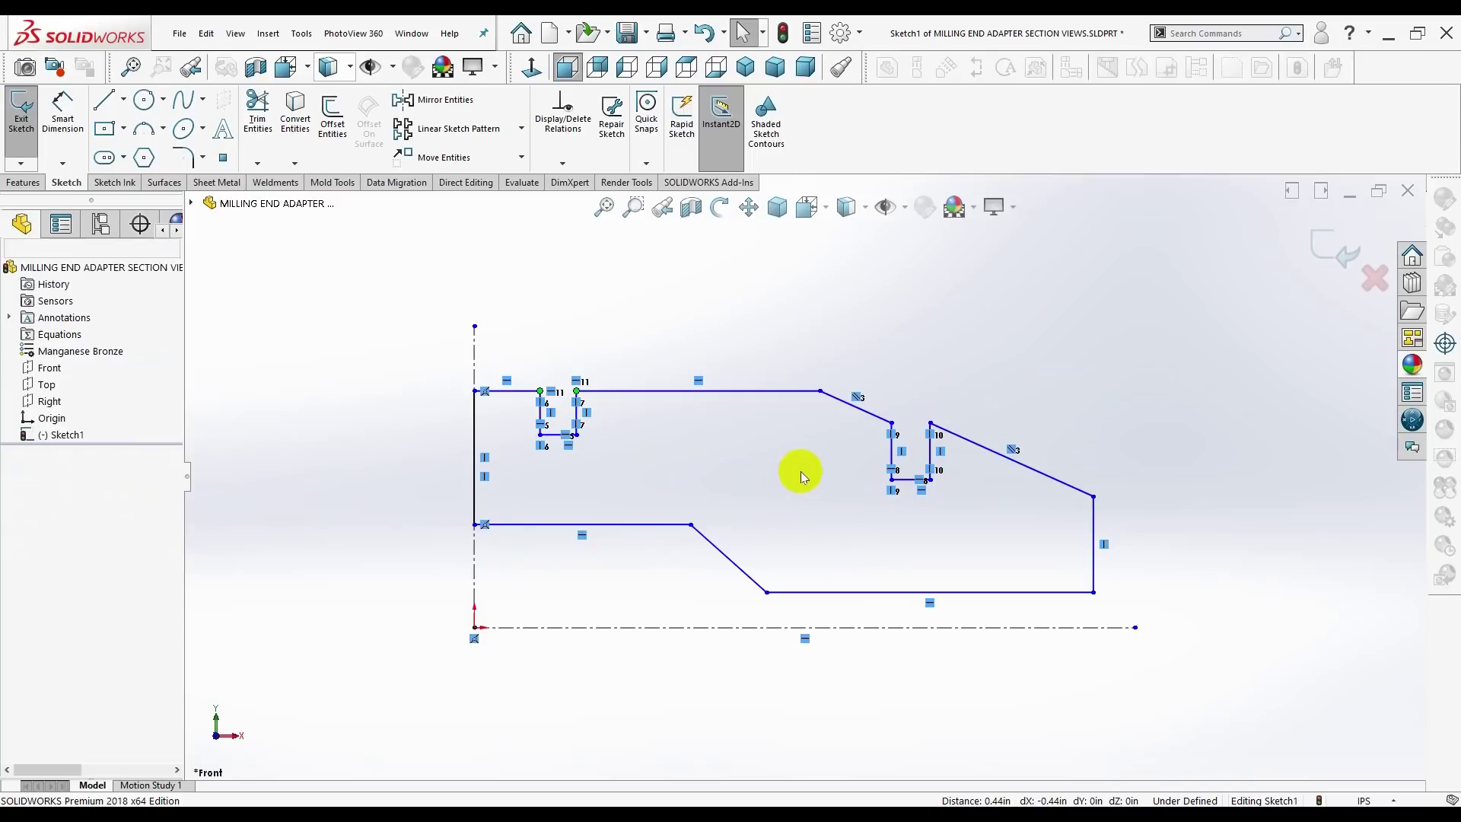
left_click(930, 423)
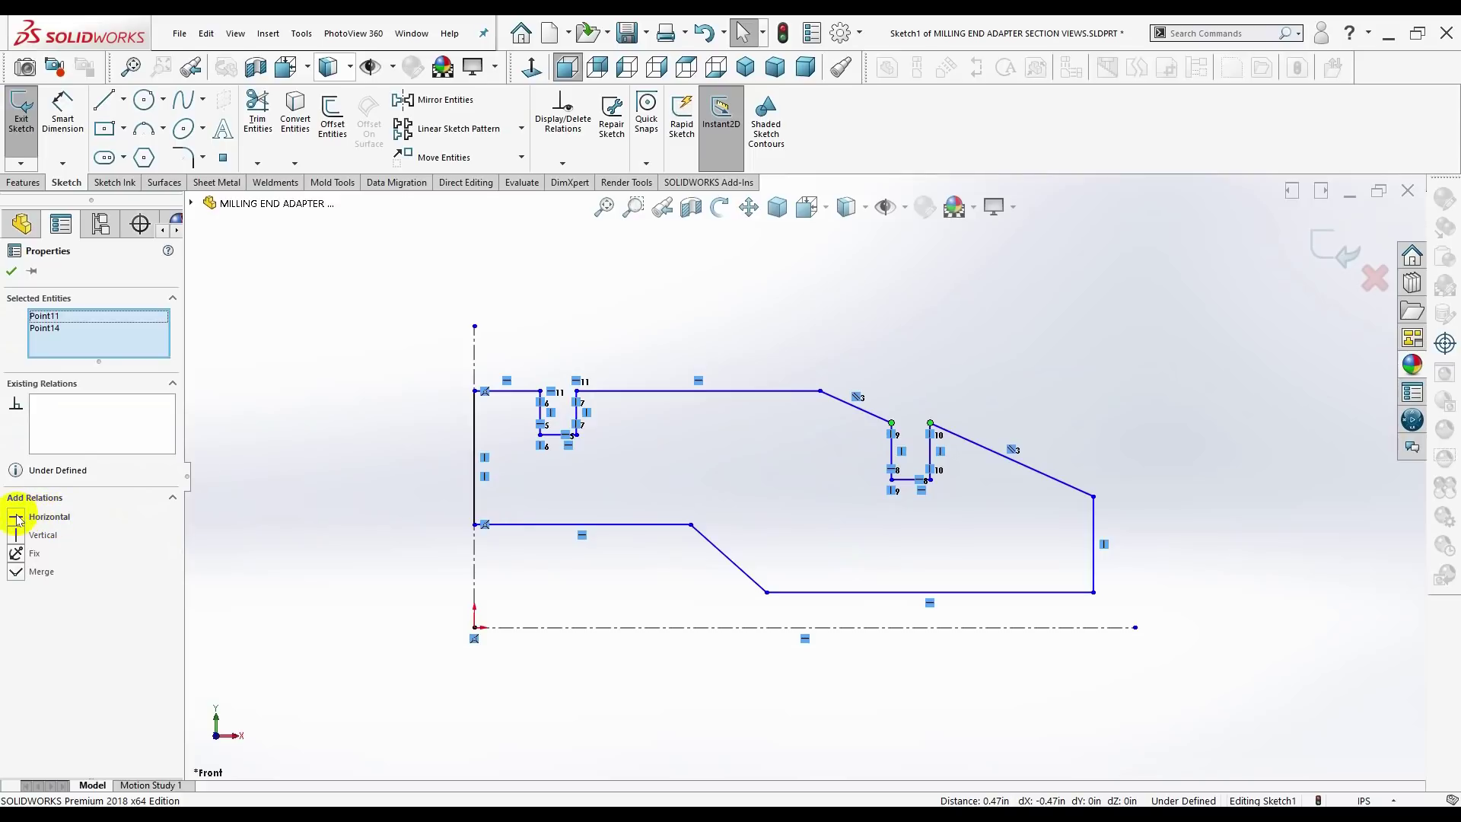
left_click(15, 517)
left_click(768, 453)
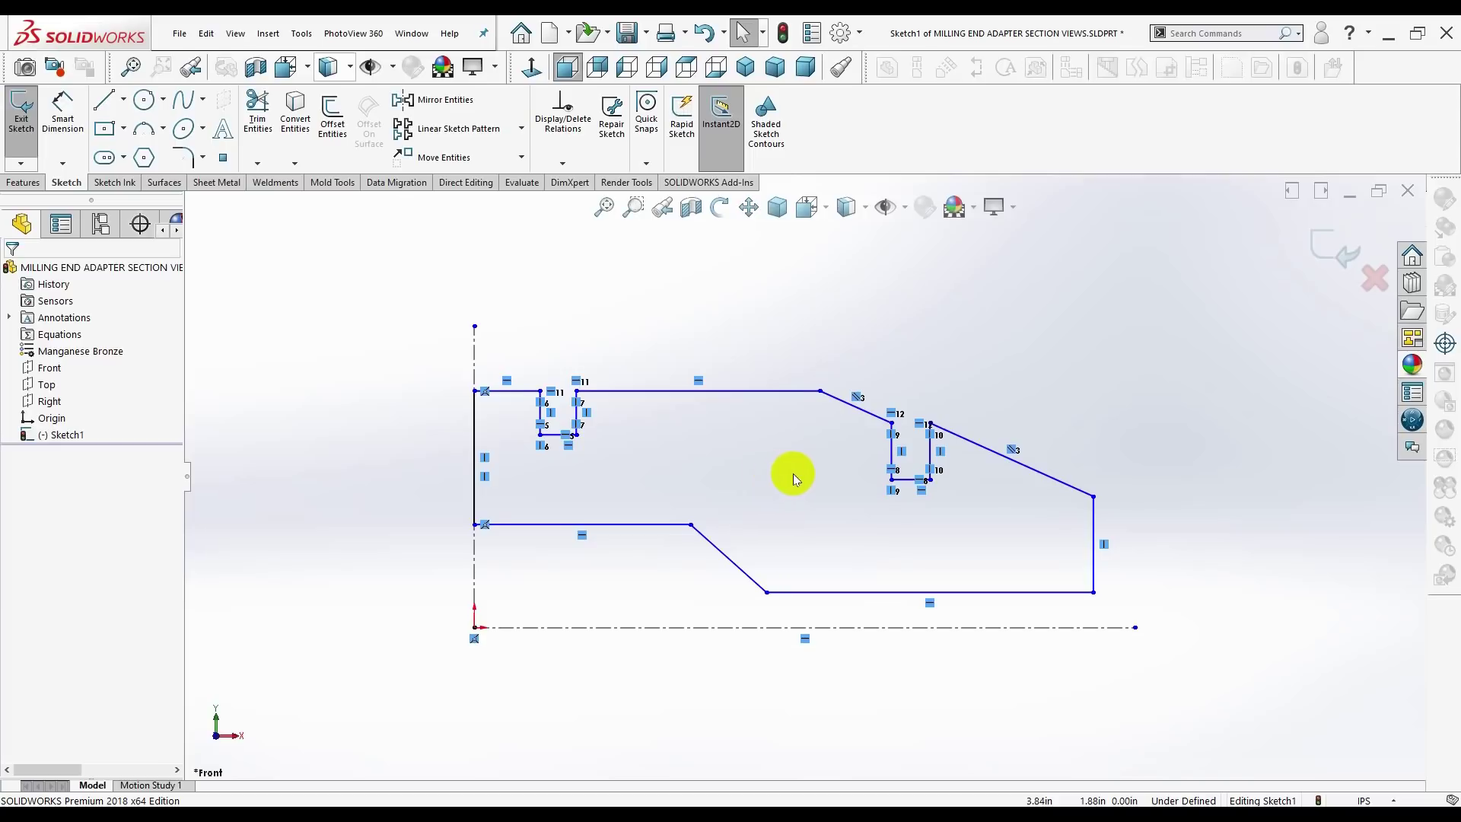
scroll(793, 474, "up", 1)
scroll(793, 474, "up", 2)
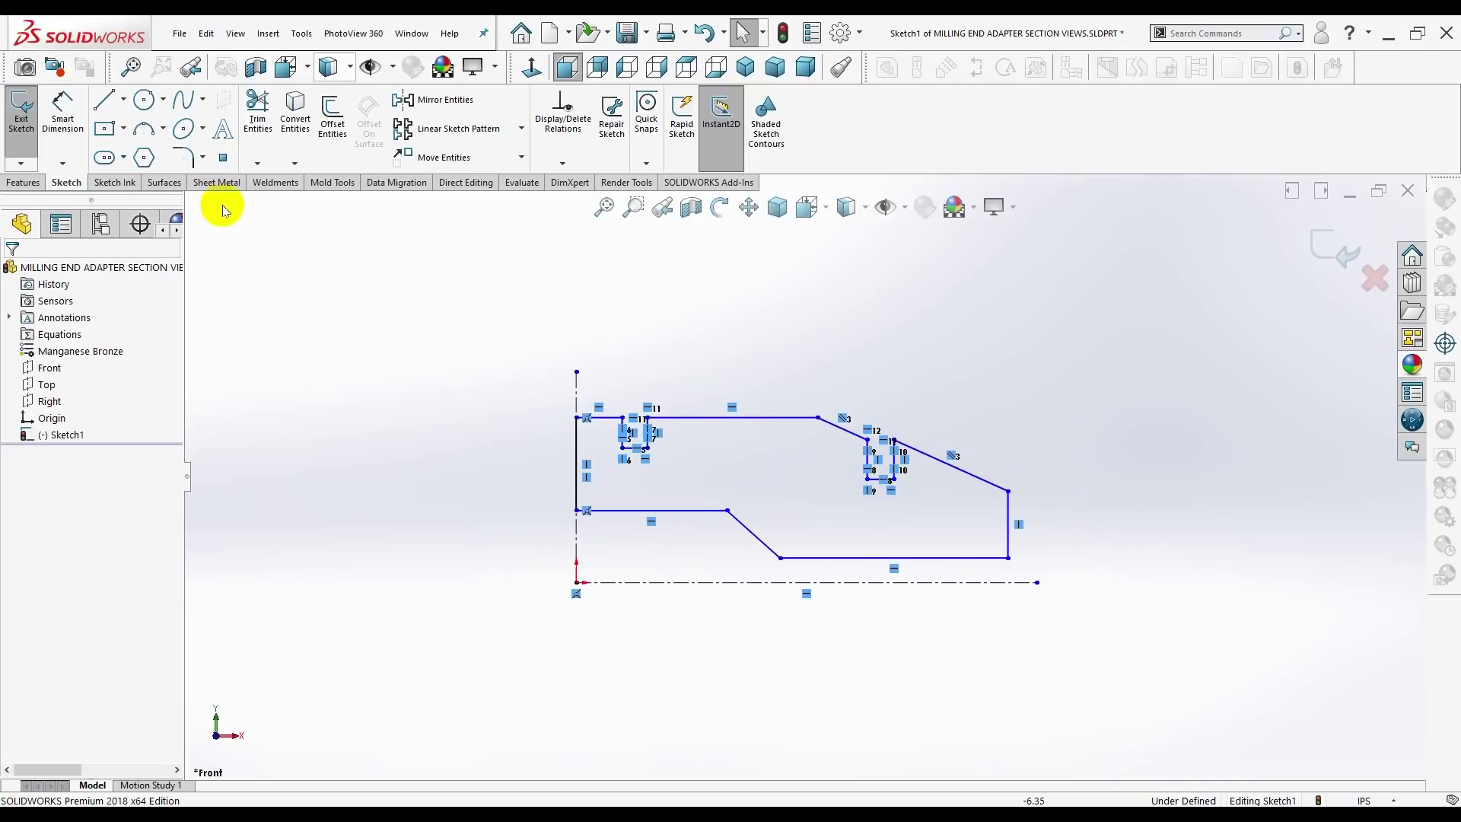
- Dimension the step length 0.8125 and the taper end 1.00 from the left edge
left_click(55, 137)
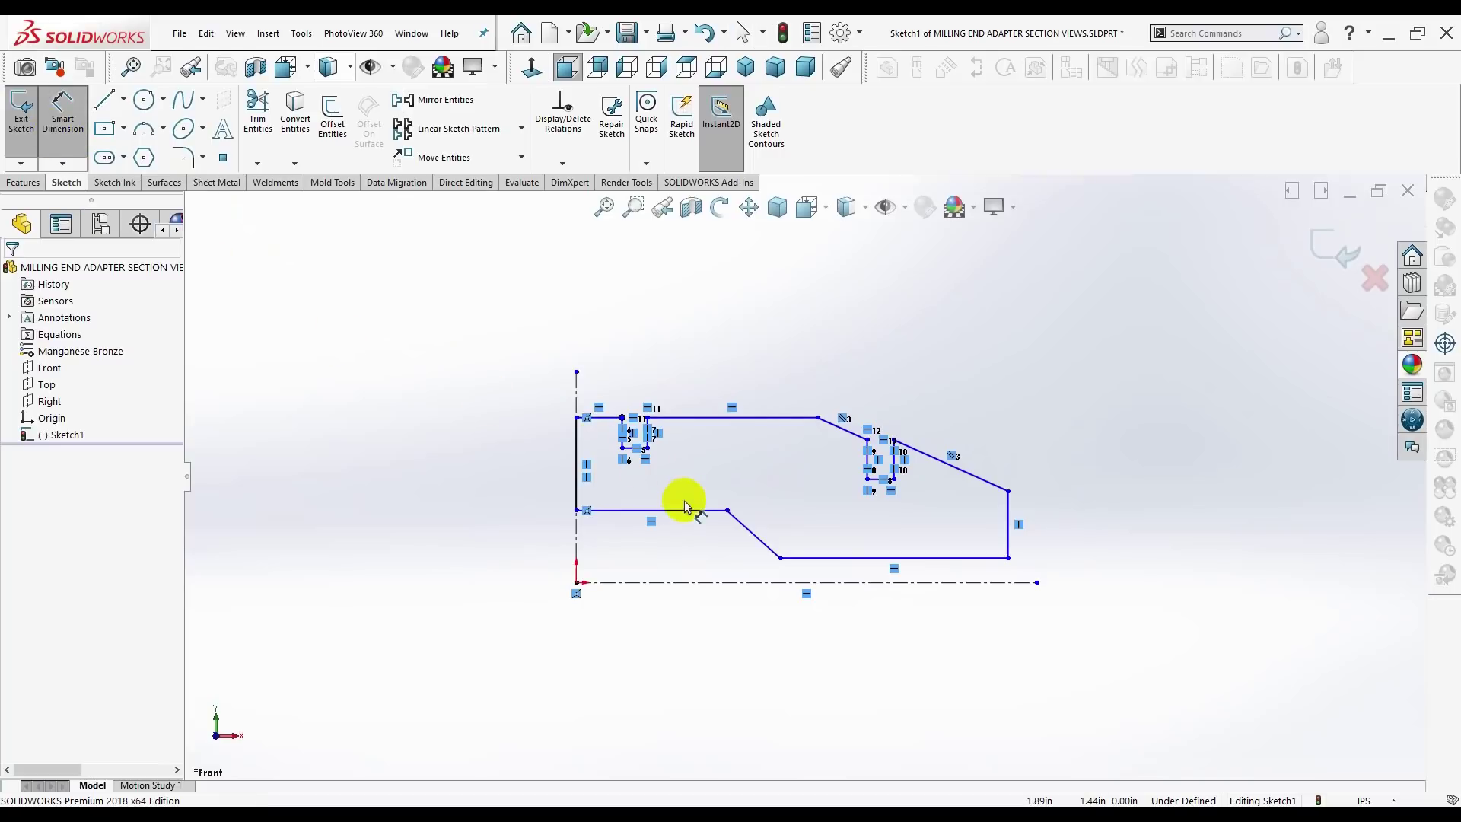
left_click(728, 510)
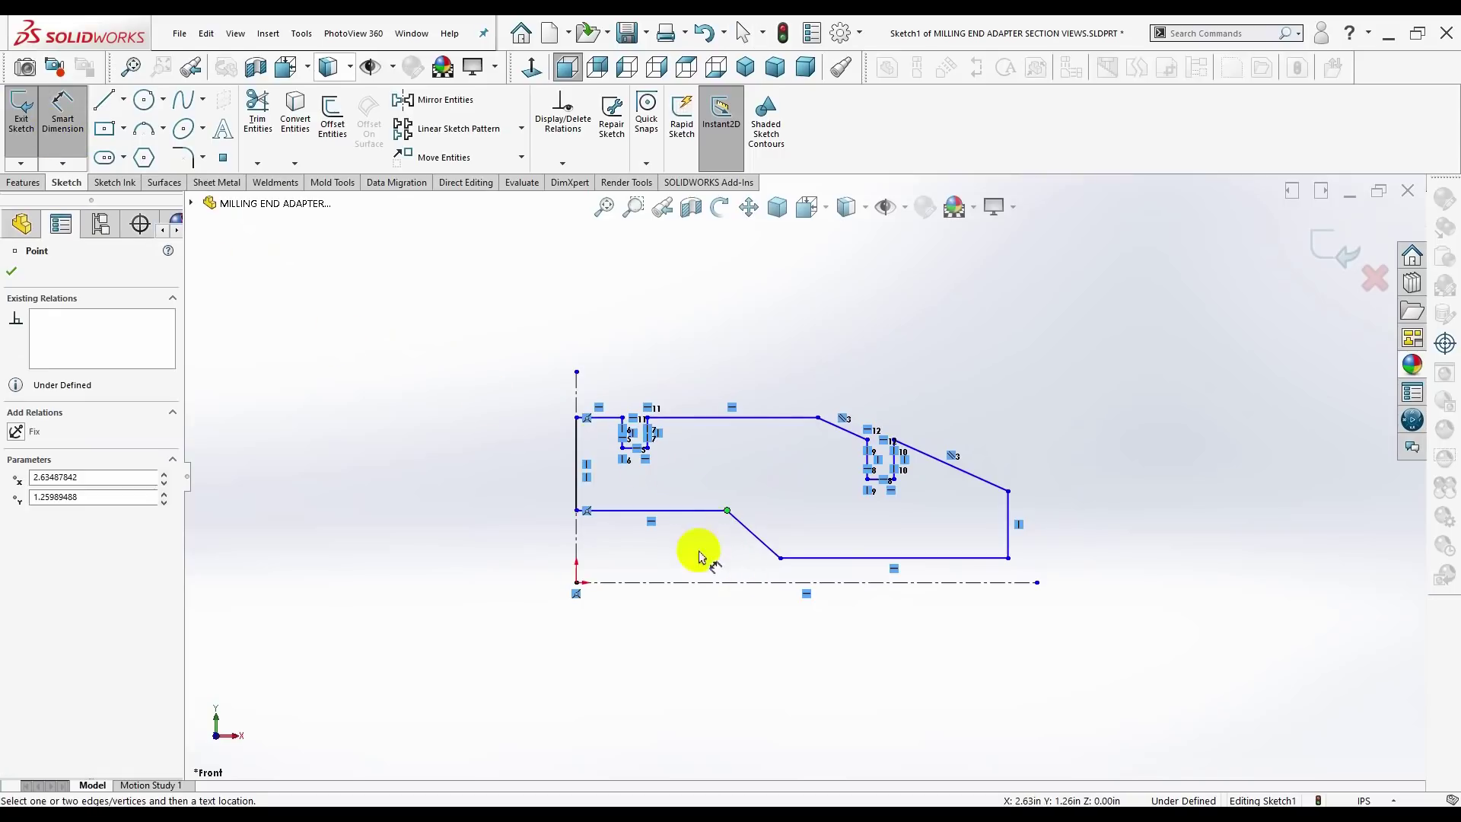
left_click(578, 530)
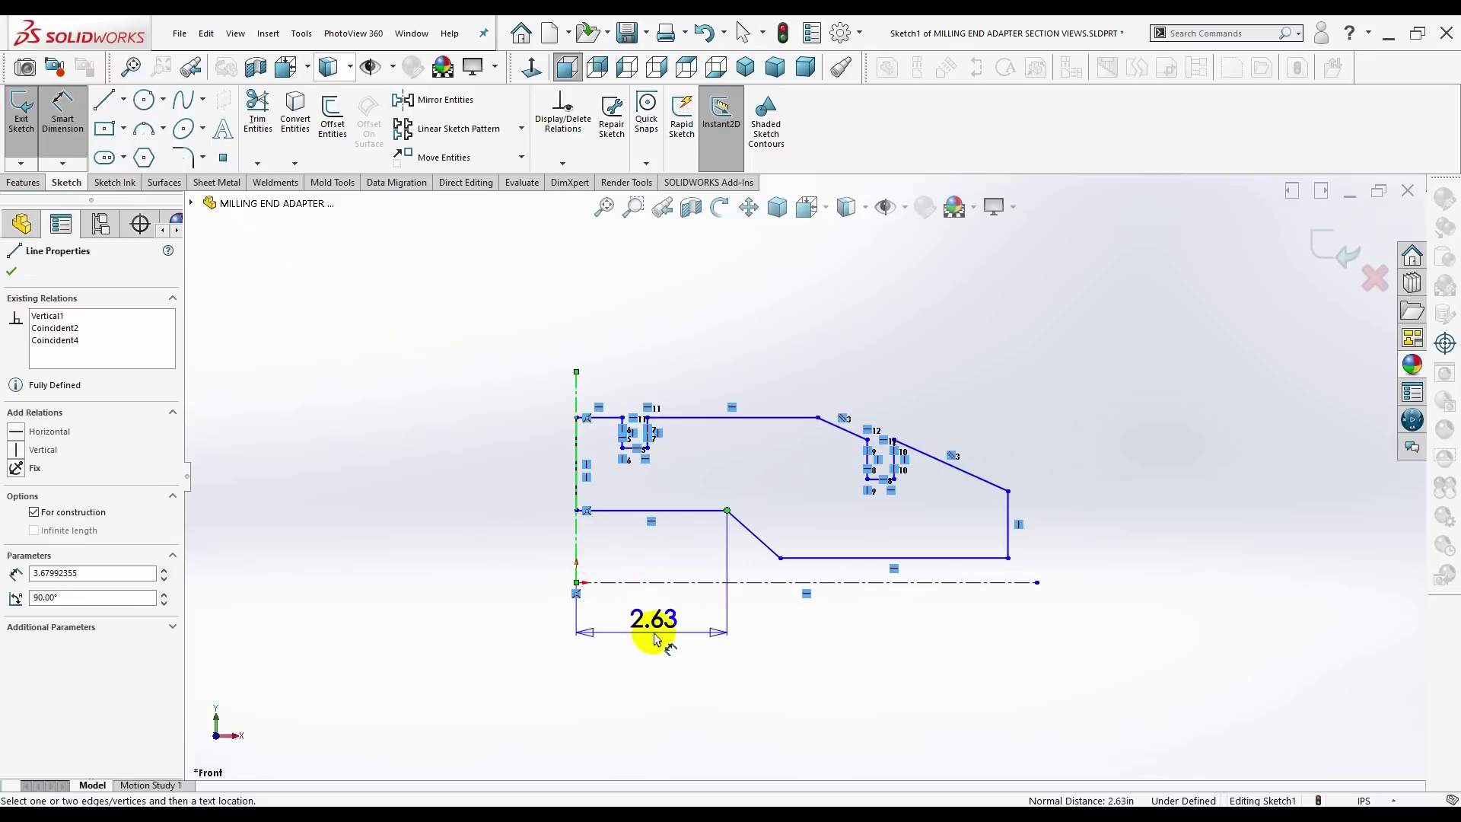
left_click(659, 646)
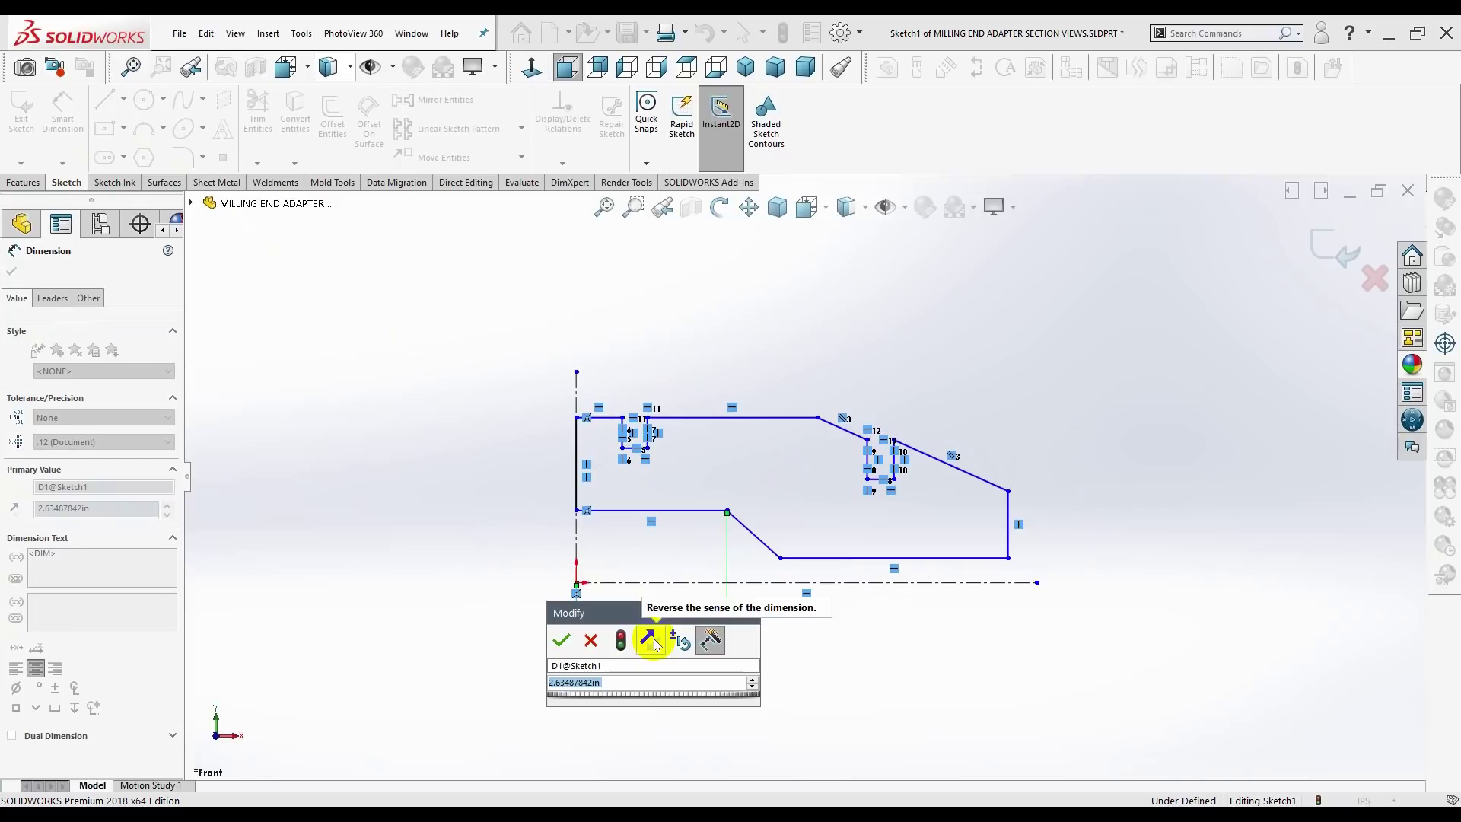
type("=")
type(".81250")
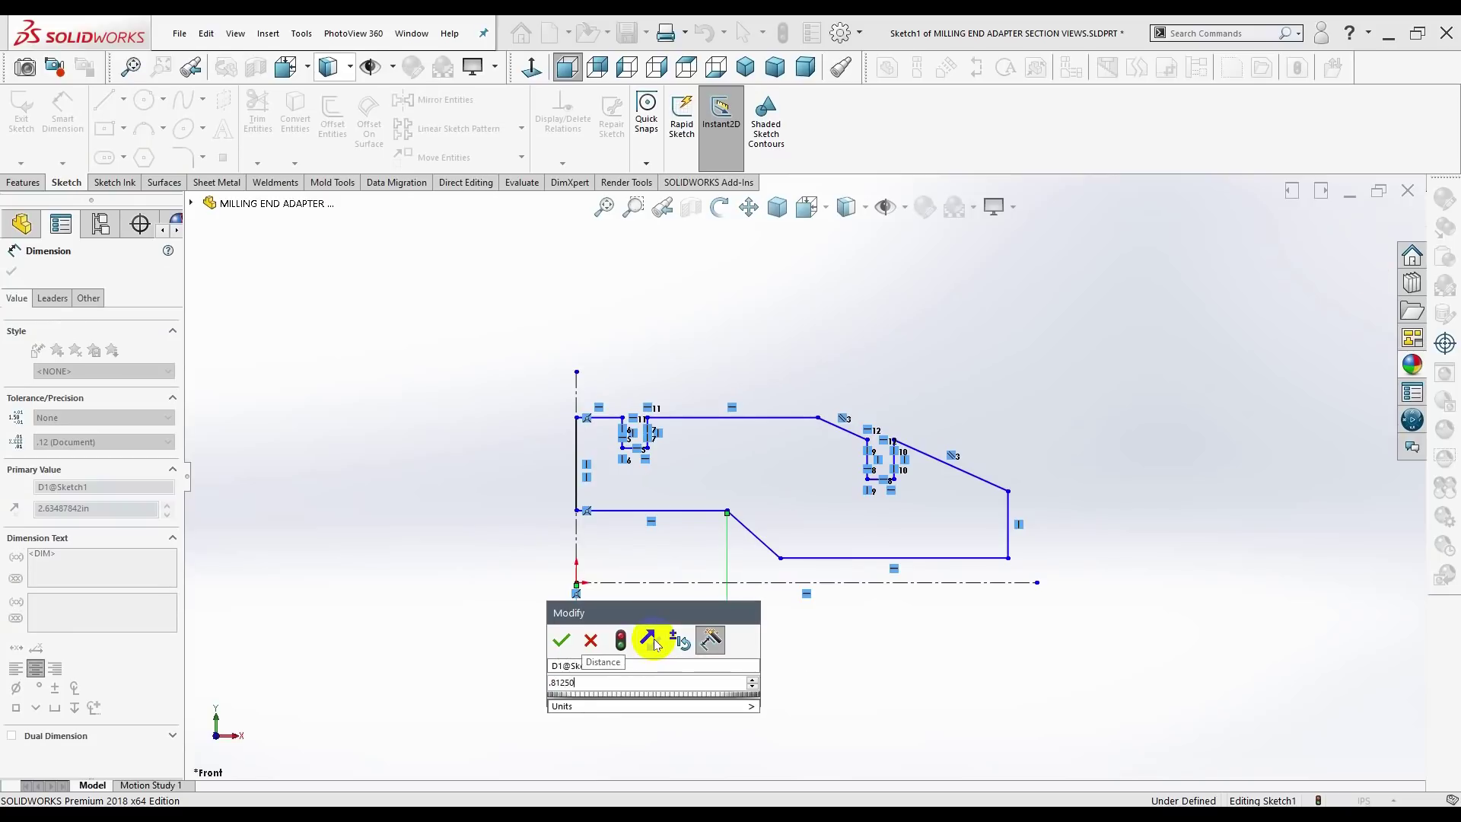
key("Return")
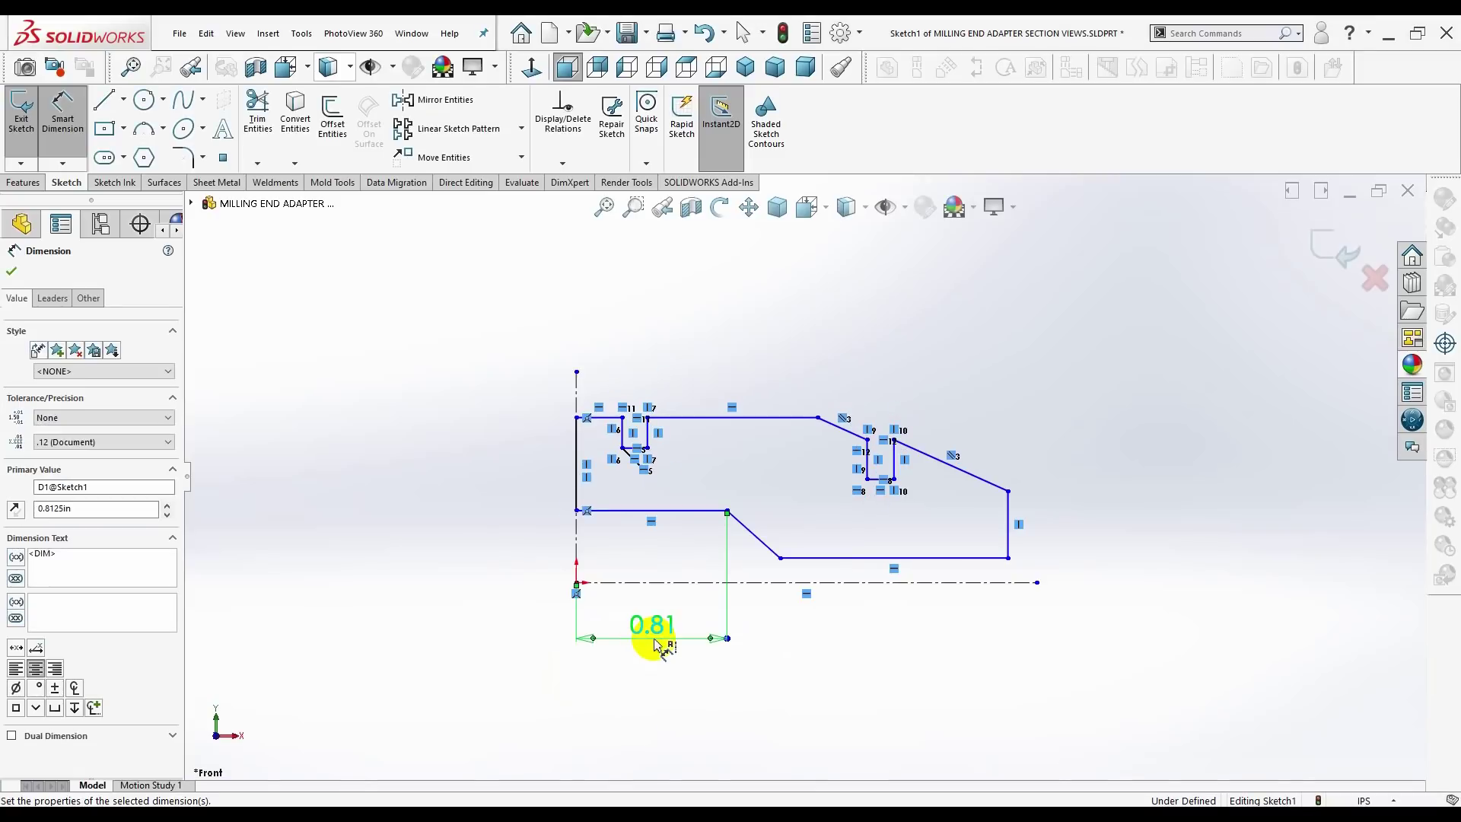
left_click(780, 558)
left_click(577, 555)
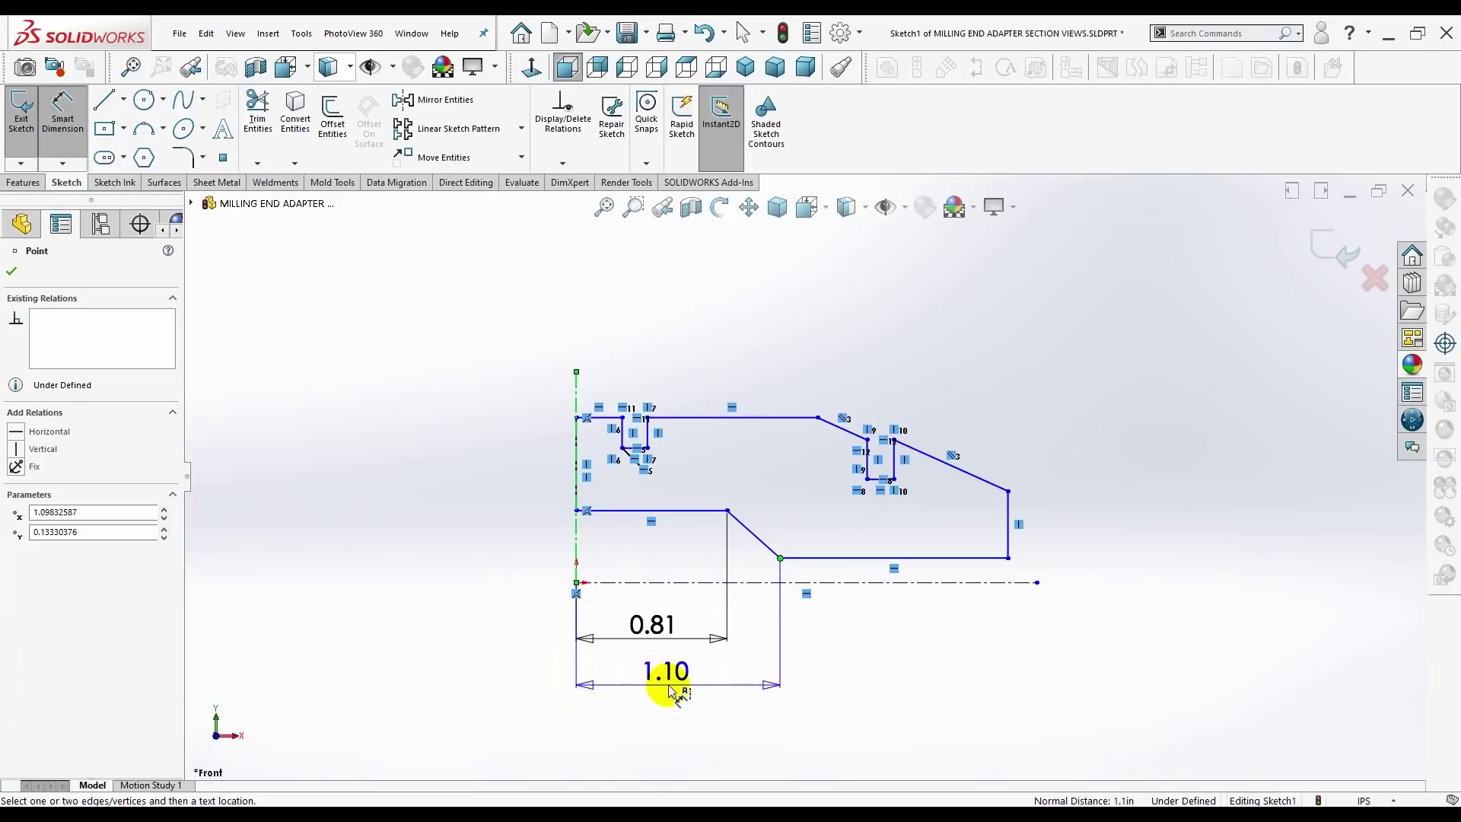
left_click(670, 691)
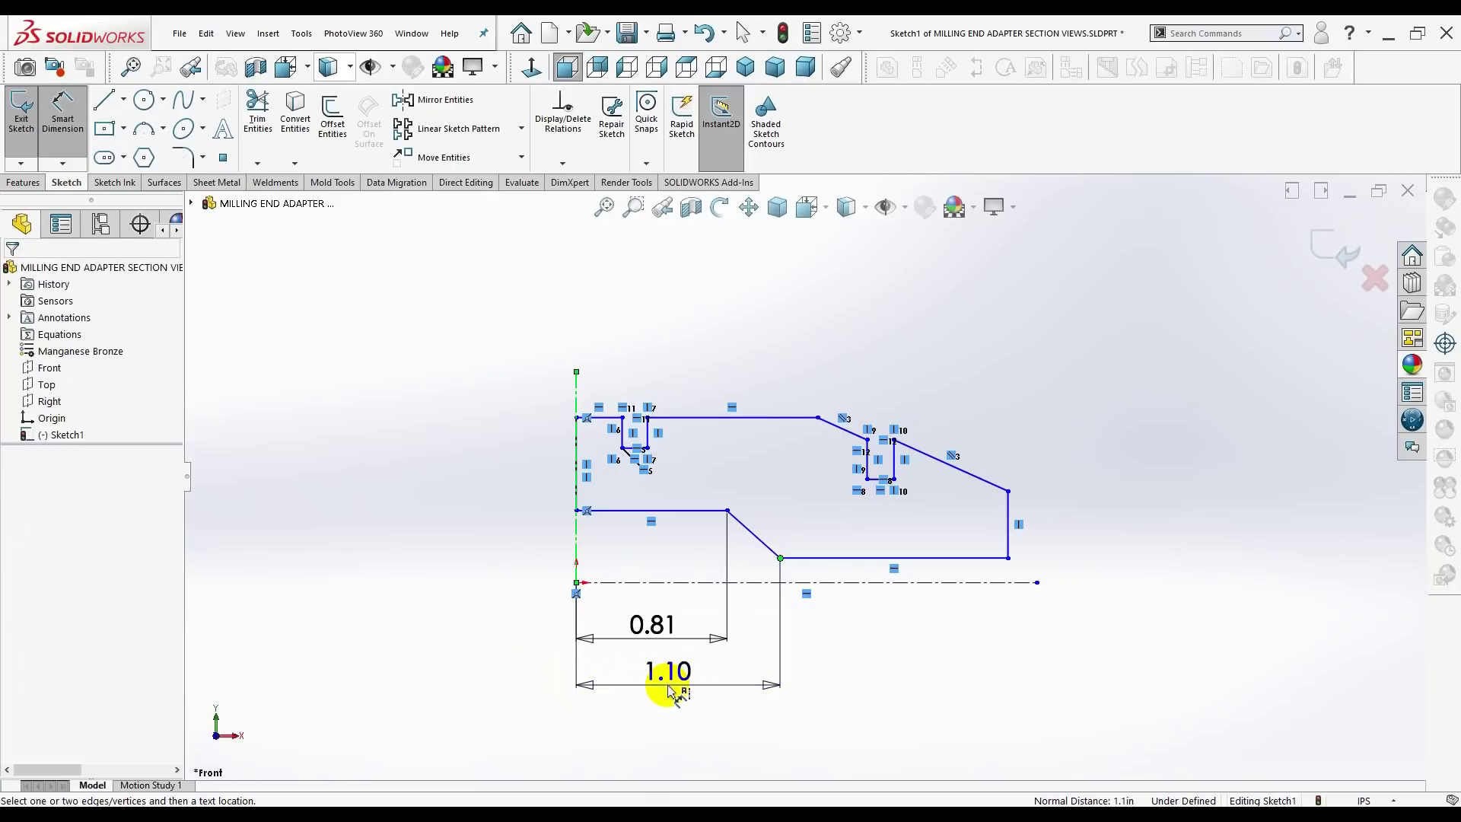
type("1")
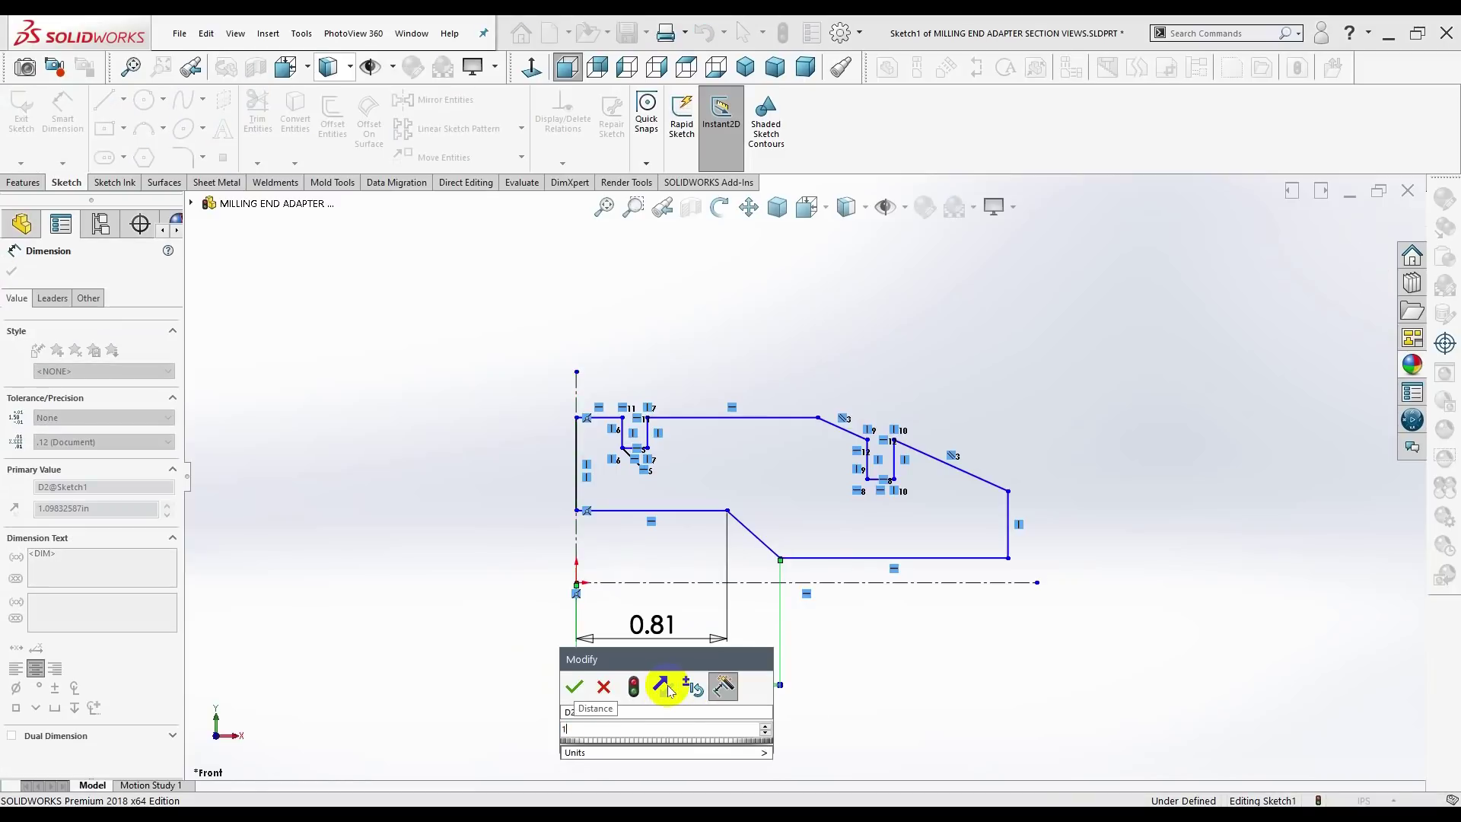
key("Return")
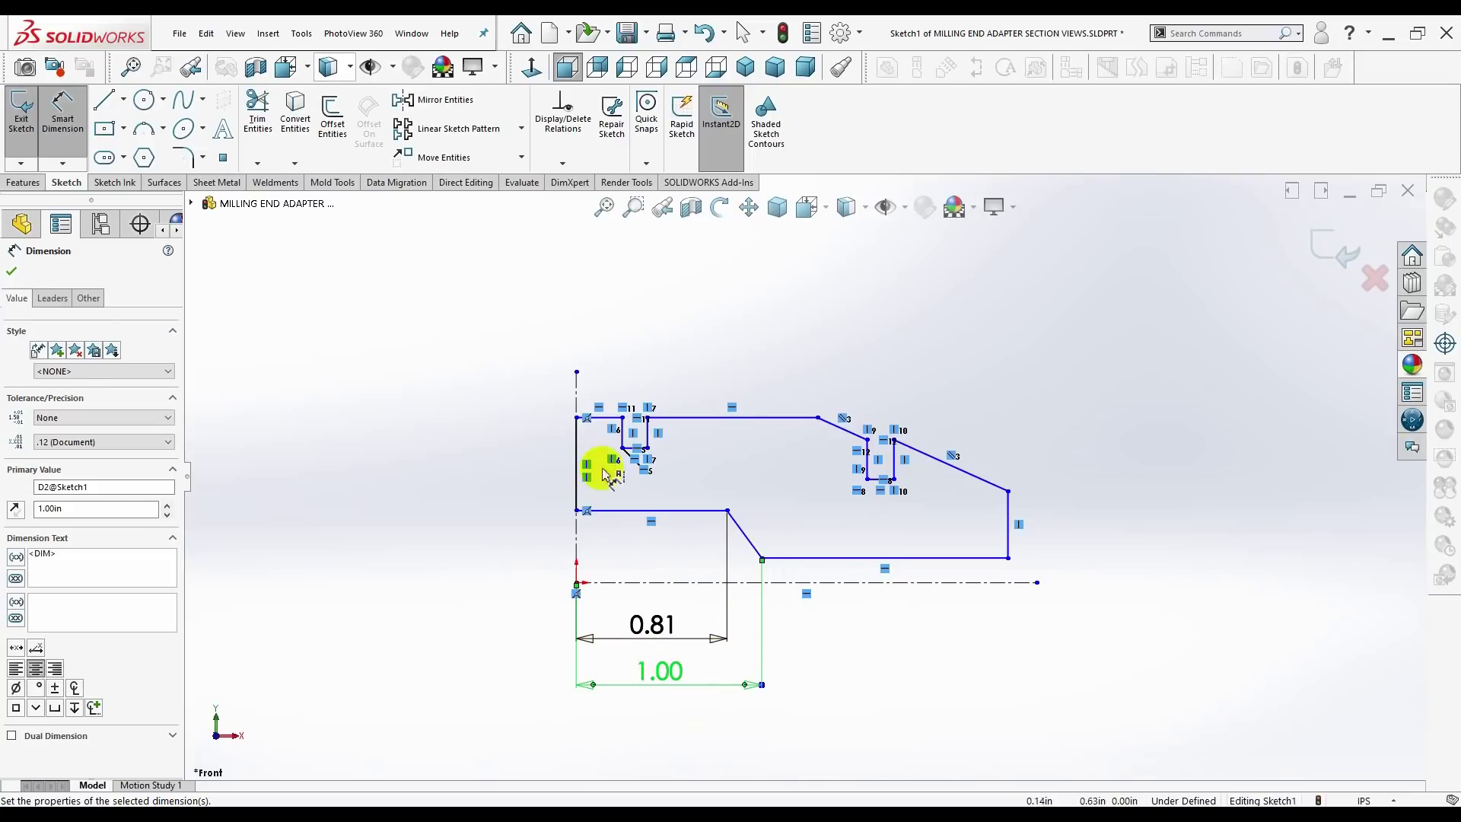
- Dimension the groove height 0.375 and bore height 0.25 from the centreline
left_click(633, 452)
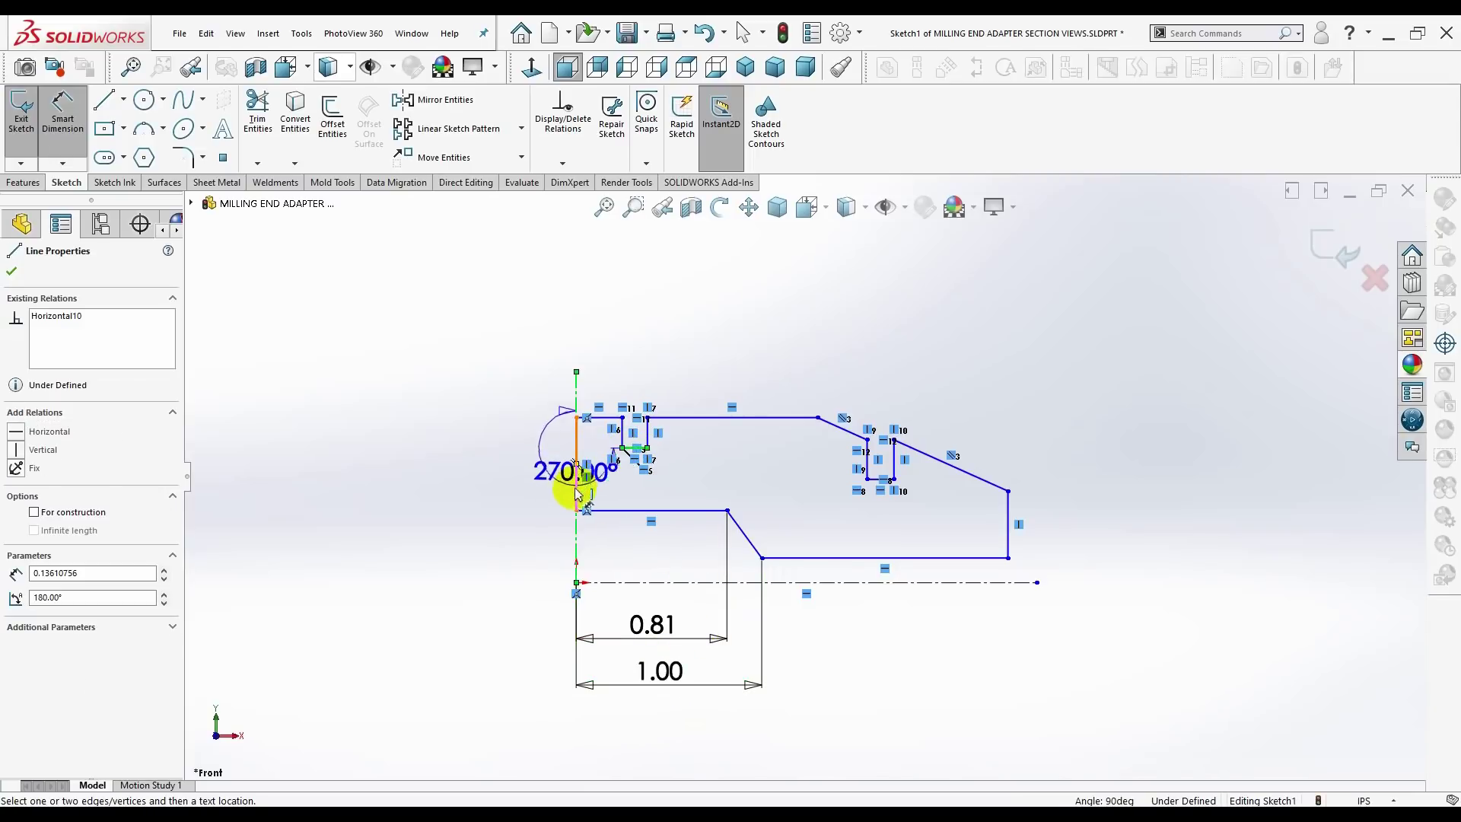
left_click(605, 582)
left_click(515, 522)
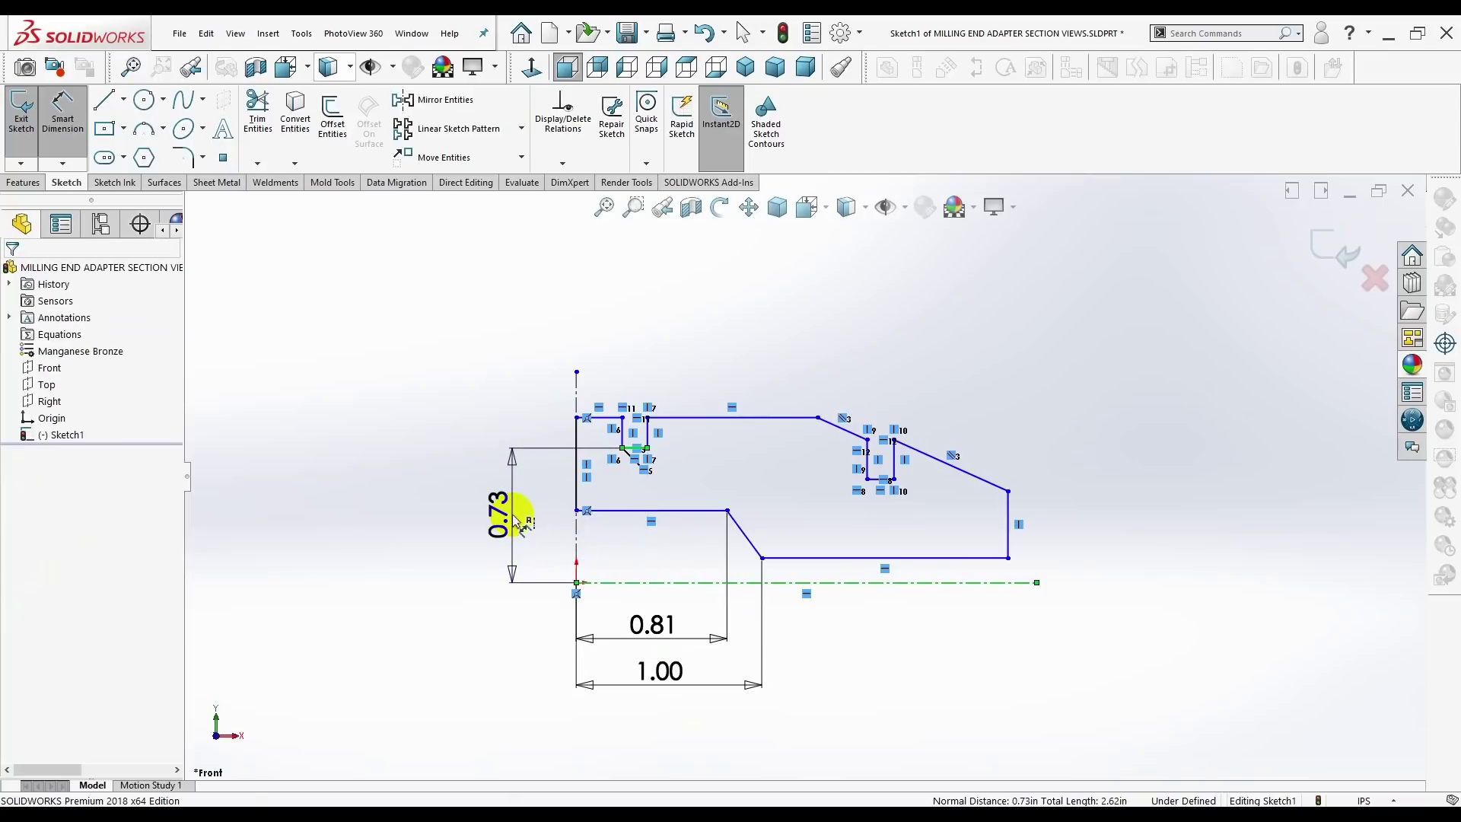
type("=")
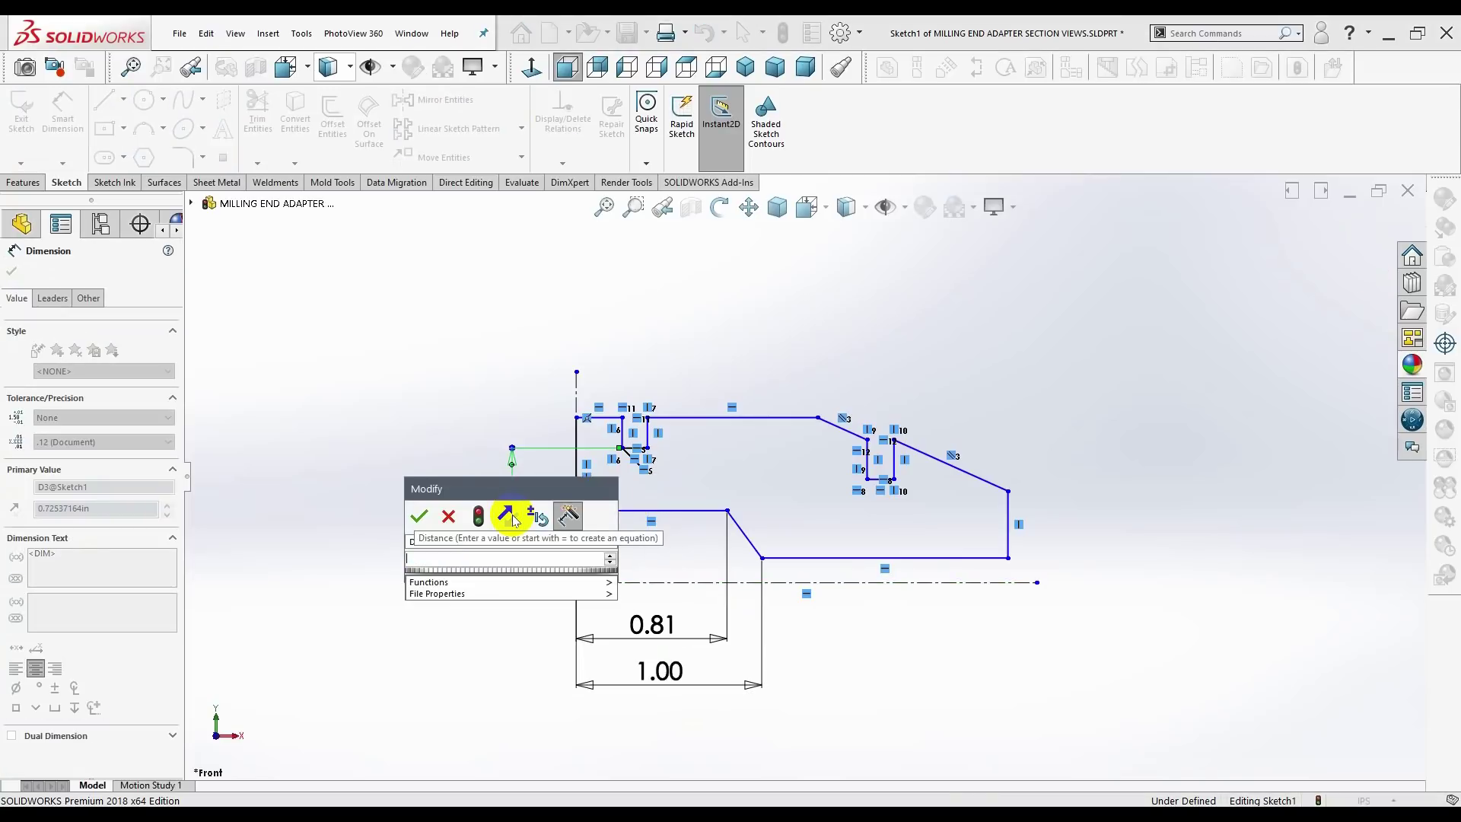
type(".3750")
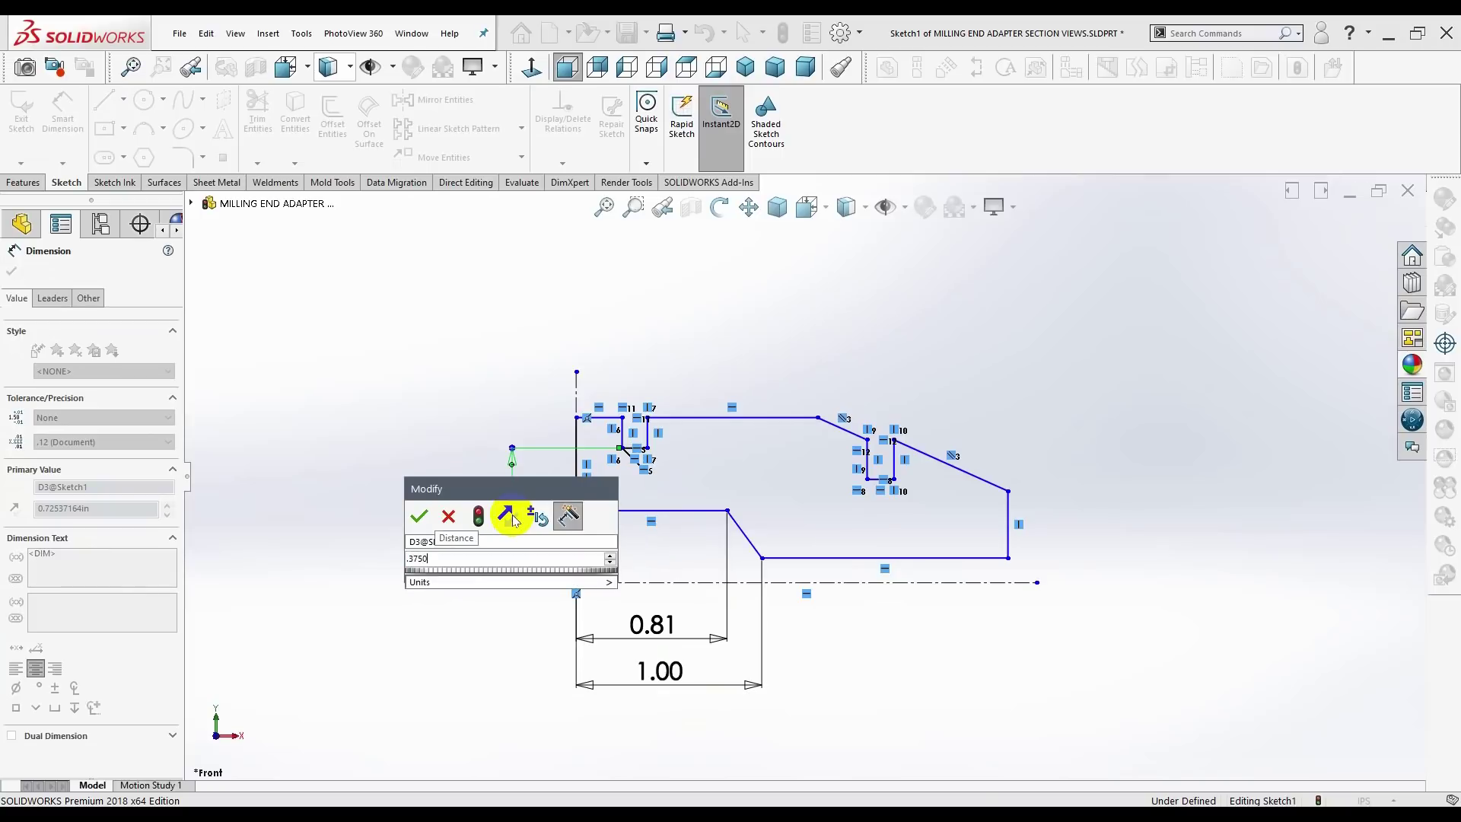
key("Return")
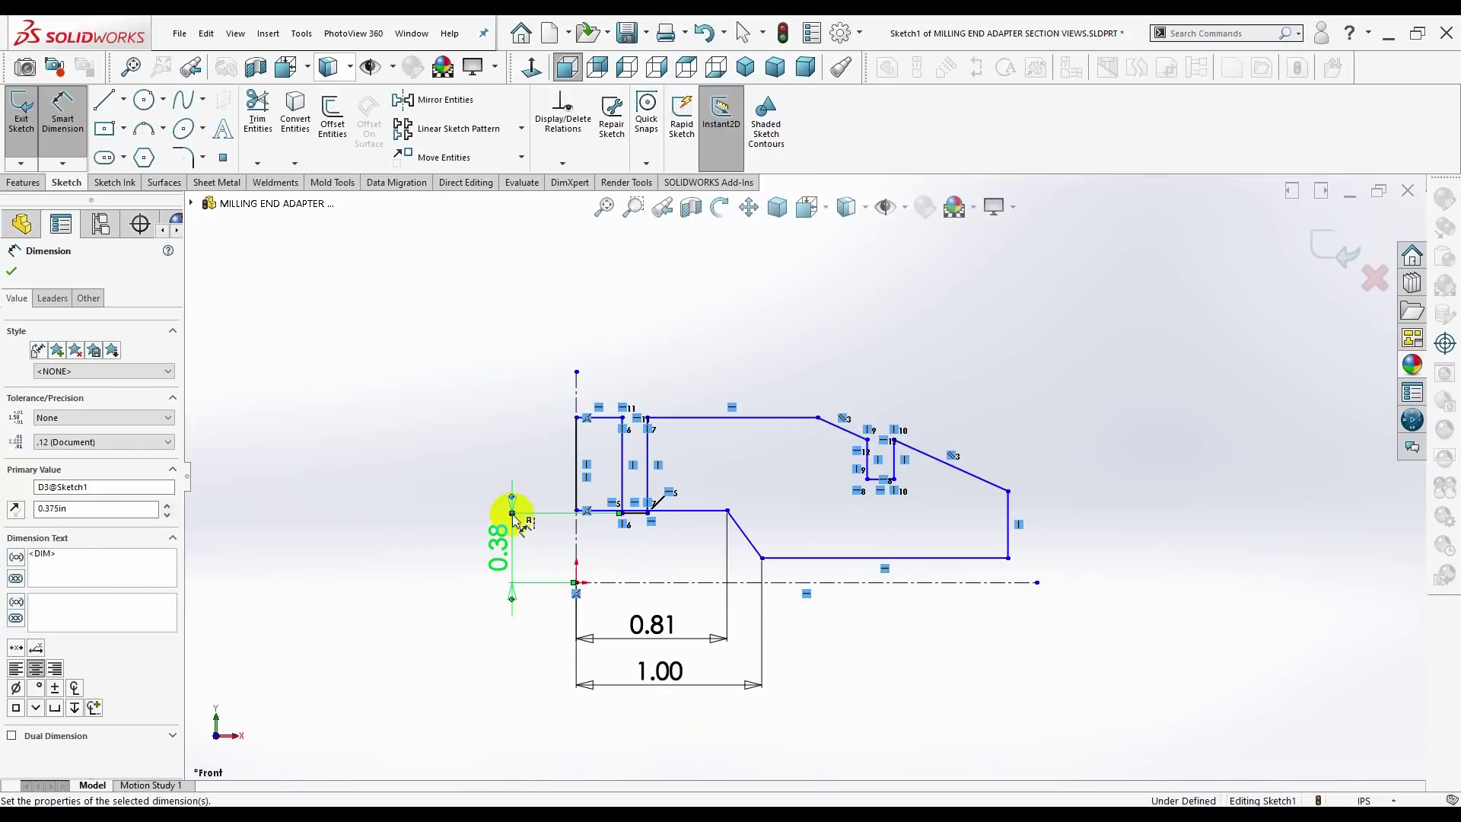
left_click(693, 510)
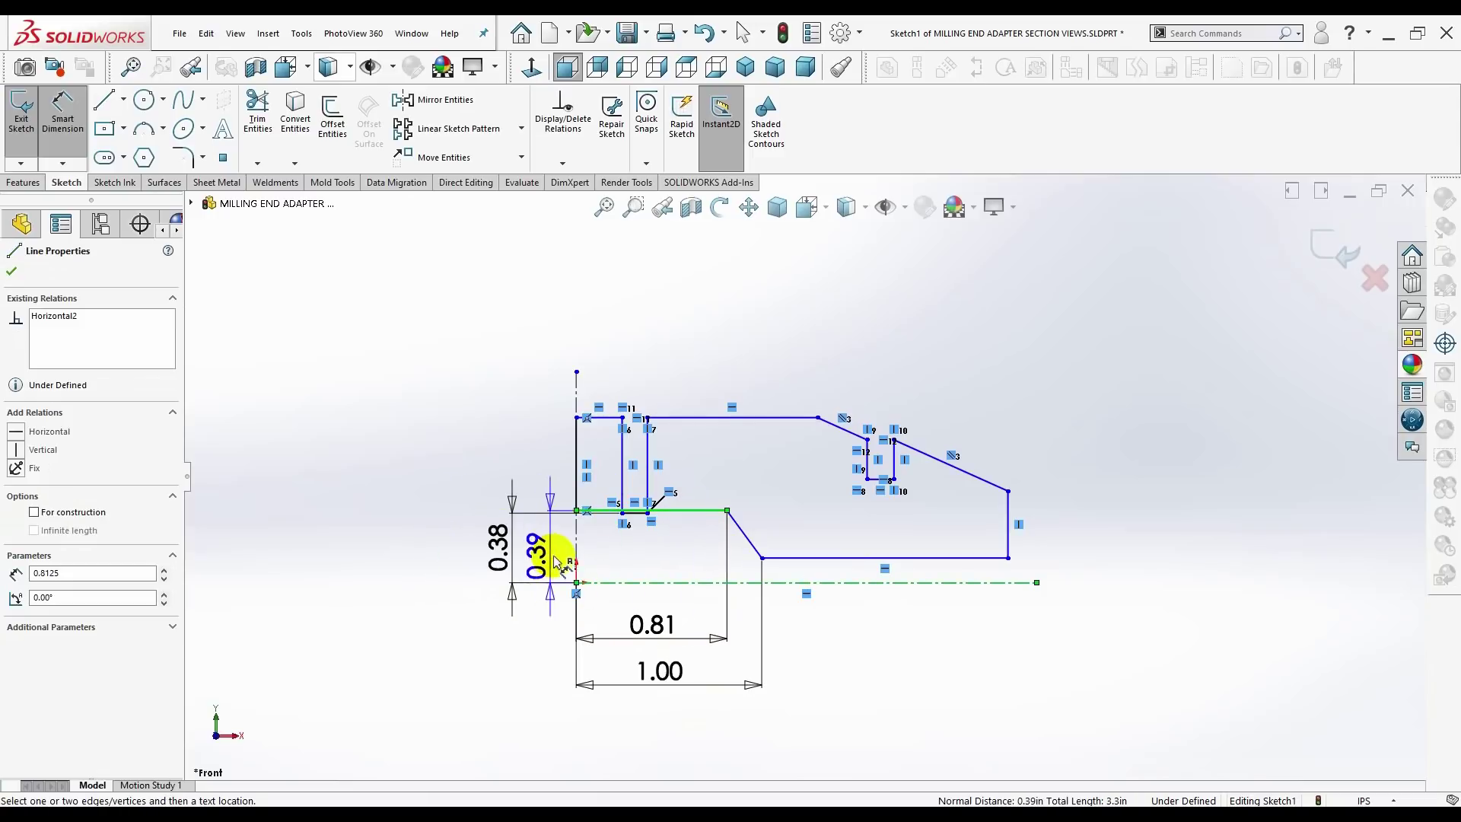
left_click(562, 559)
left_click(563, 563)
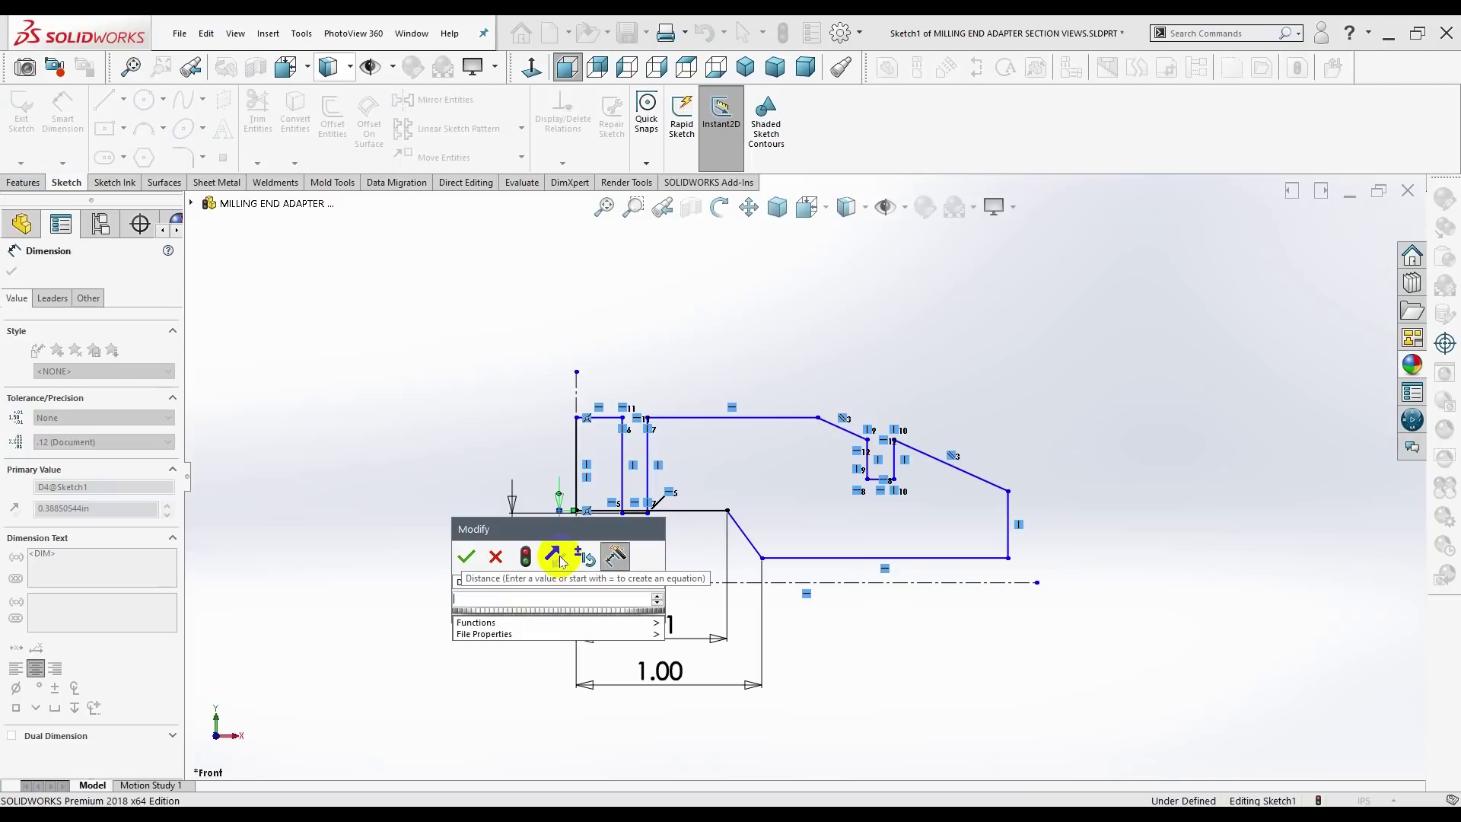
type("250")
key("Return")
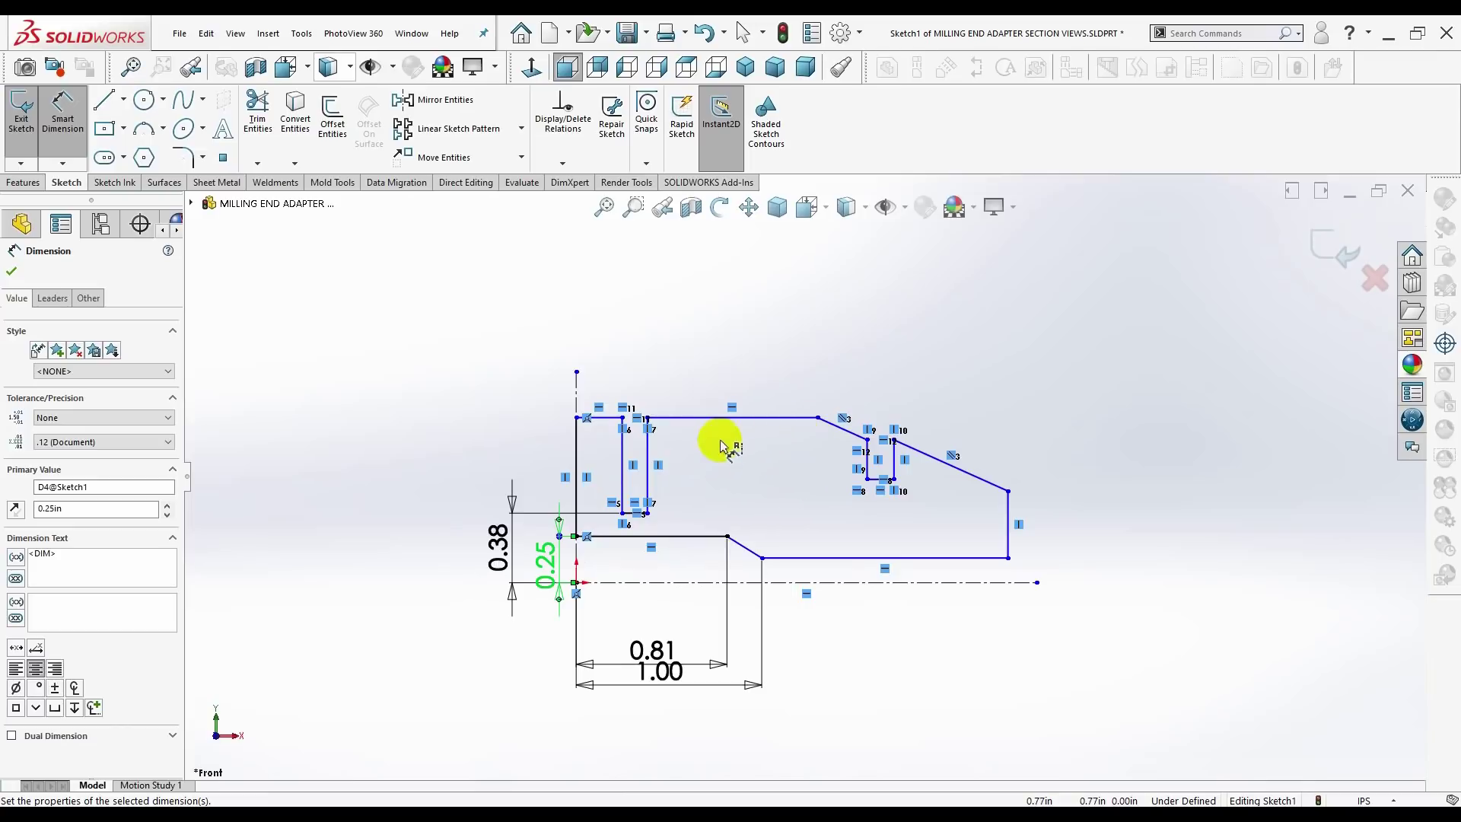
- Make the profile's two top corners horizontally level with a relation
key("Escape")
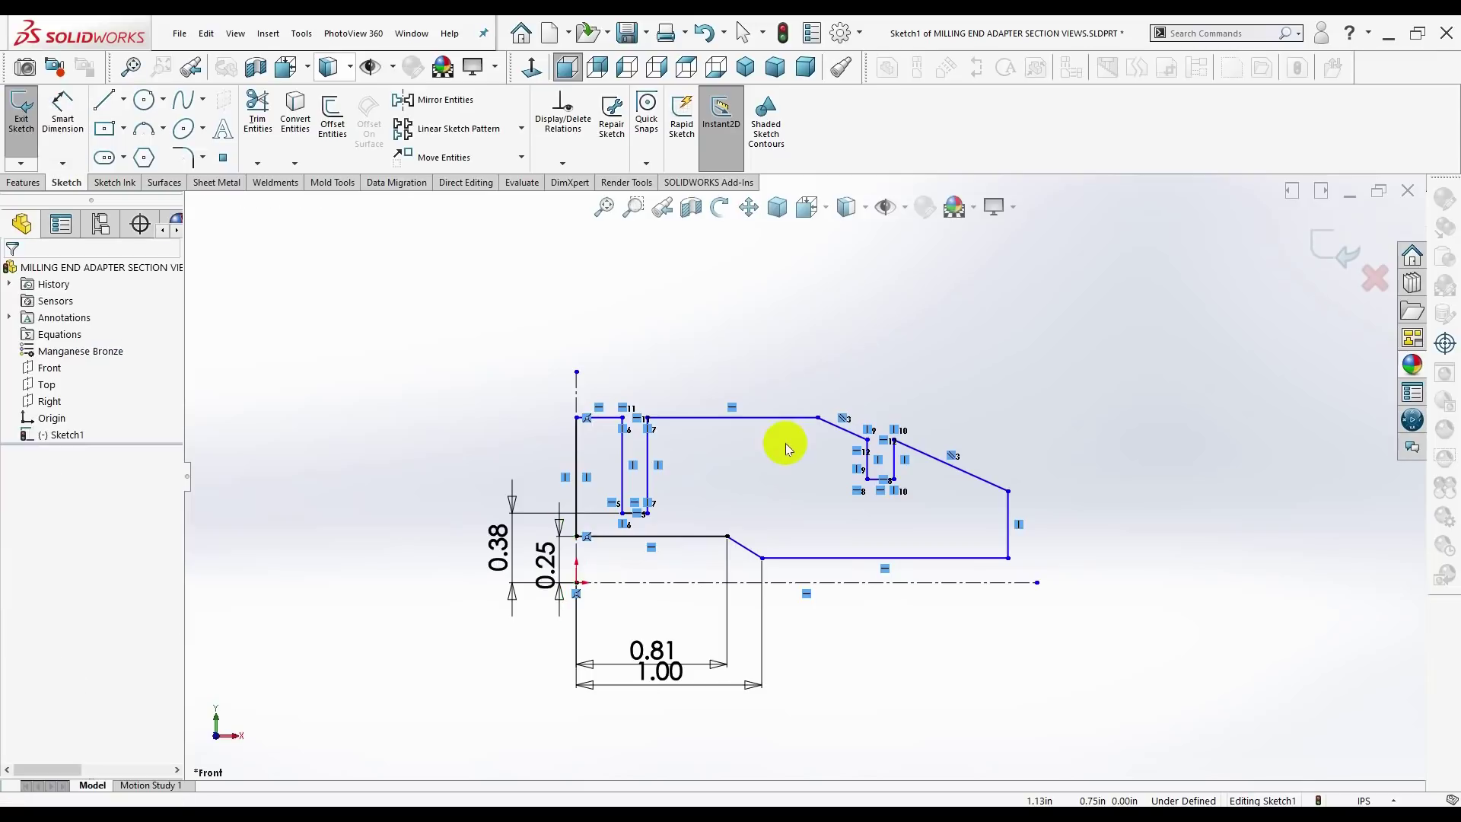
left_click(818, 418)
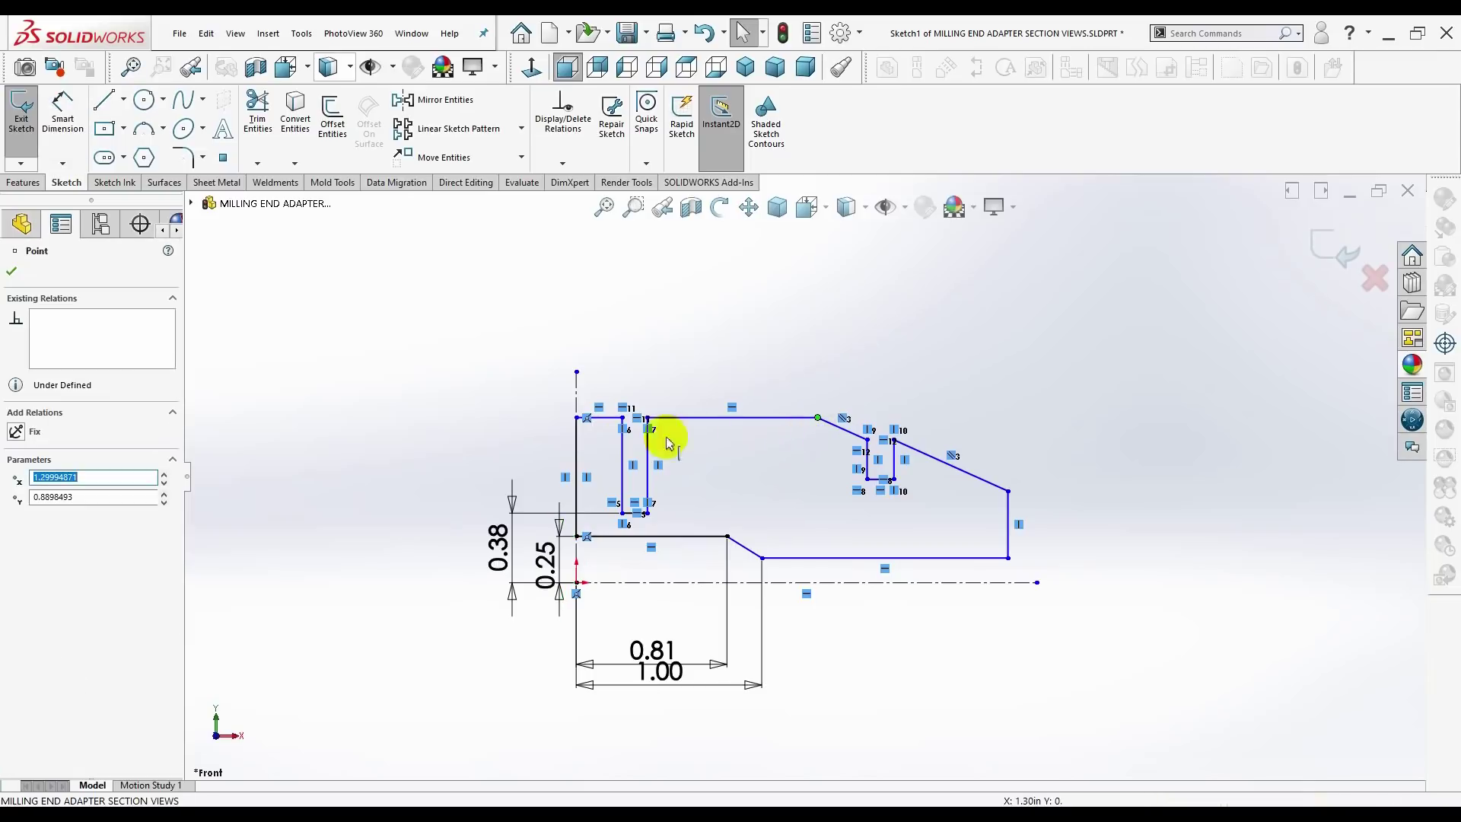
left_click(577, 418)
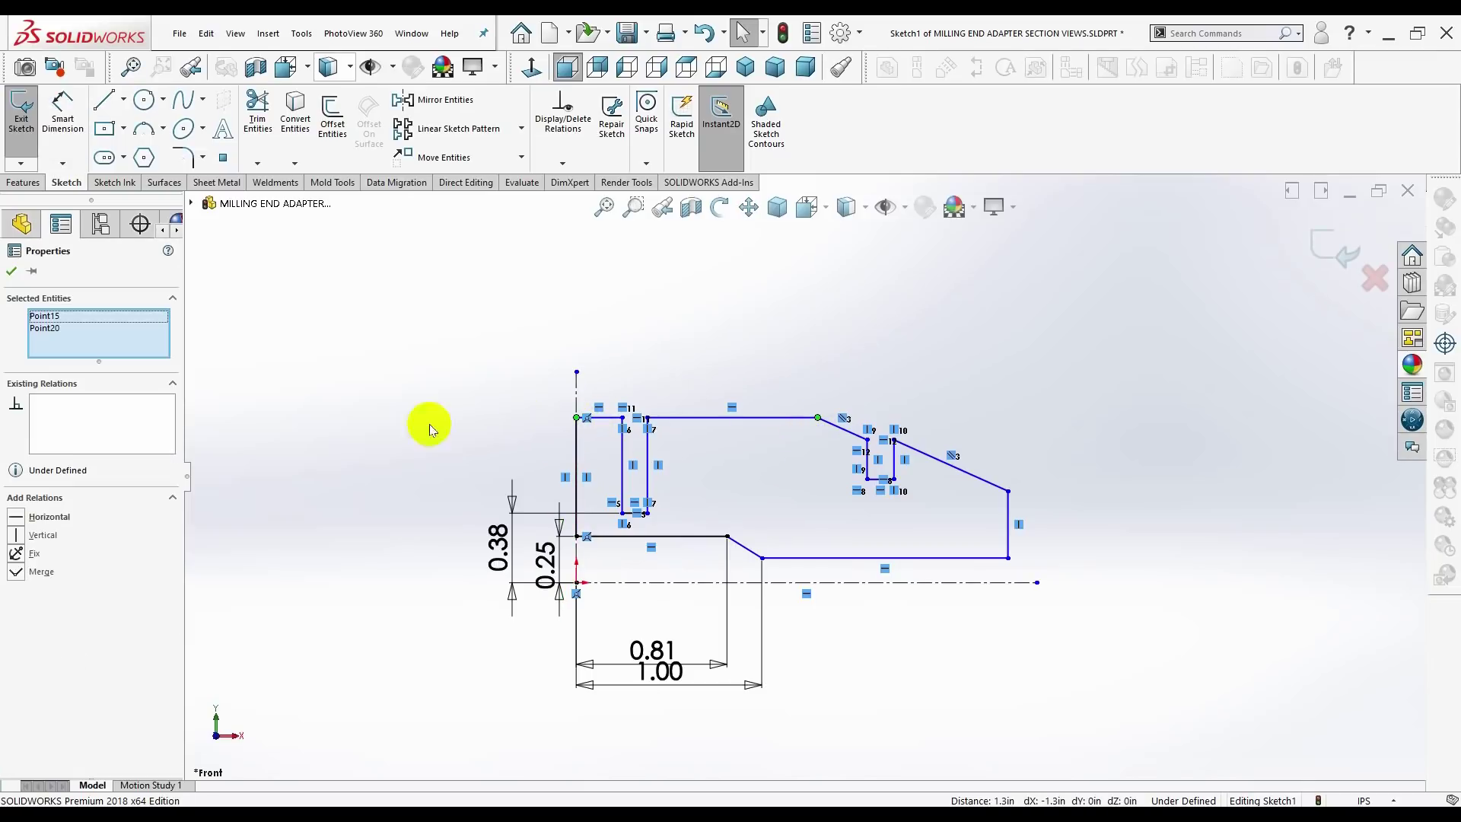
left_click(15, 516)
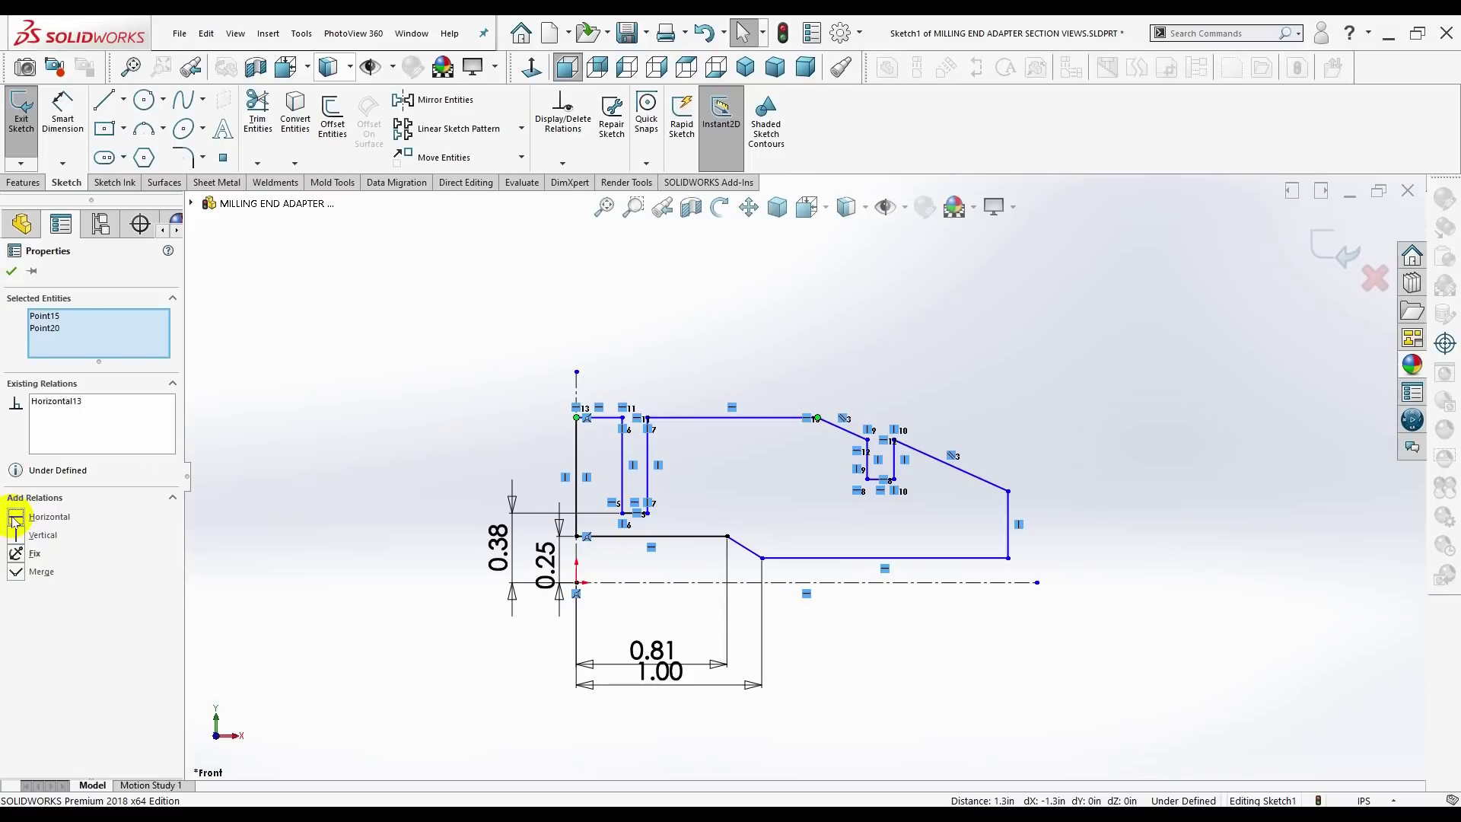
left_click(9, 274)
- Dimension the top edge 0.50 above the horizontal centerline
left_click(63, 115)
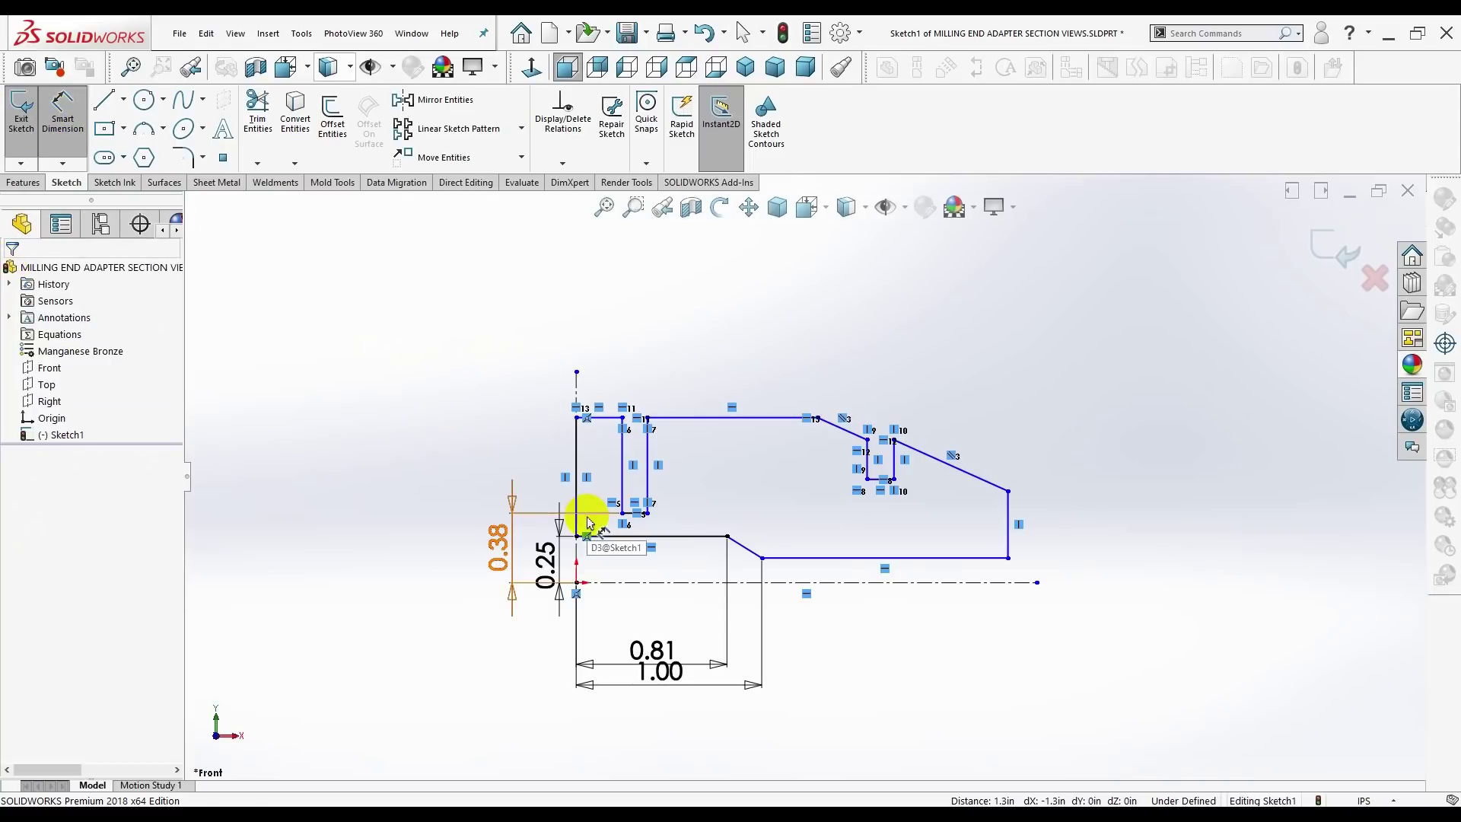
left_click(604, 418)
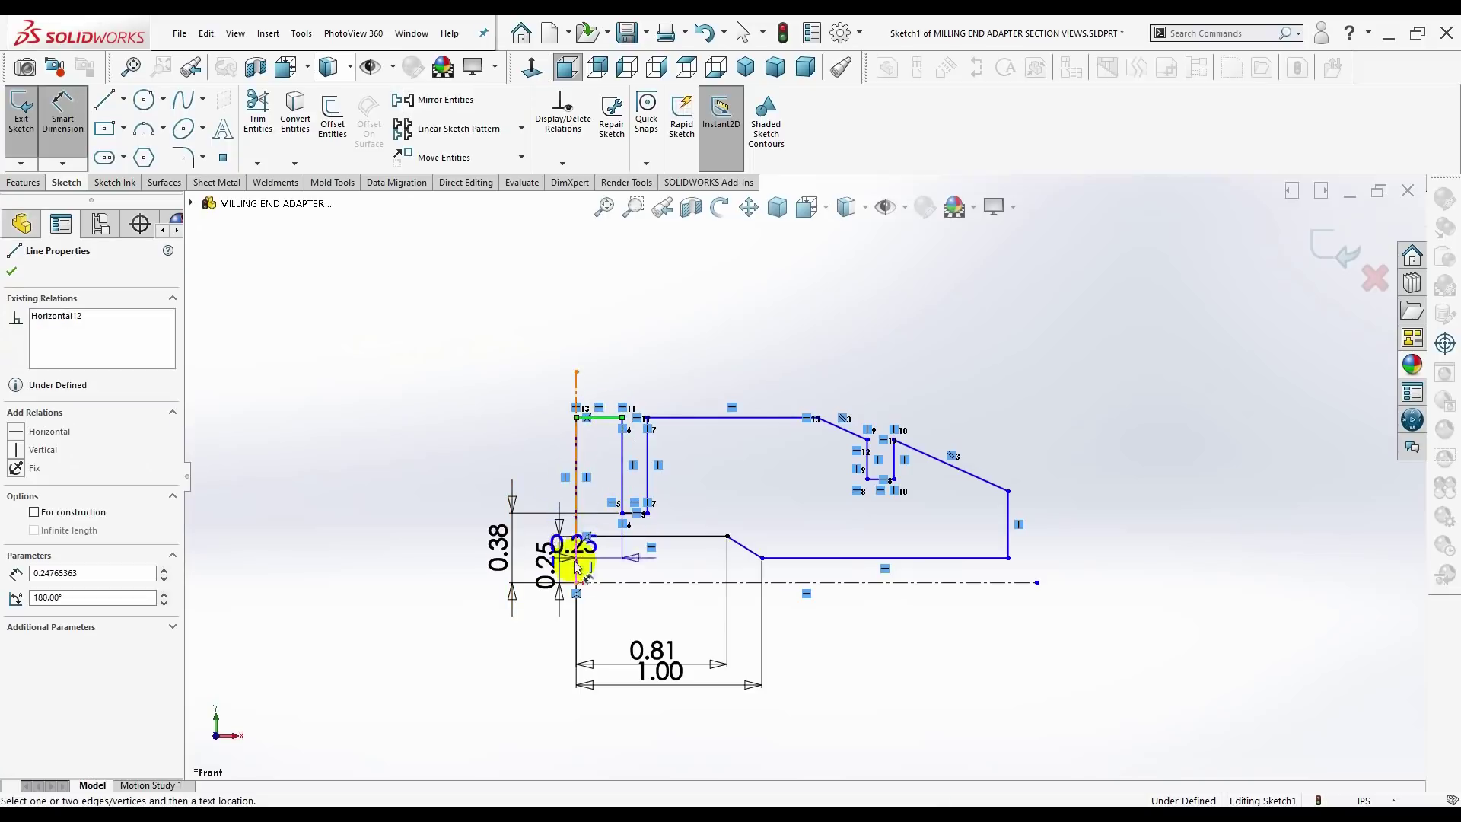
left_click(591, 582)
left_click(450, 533)
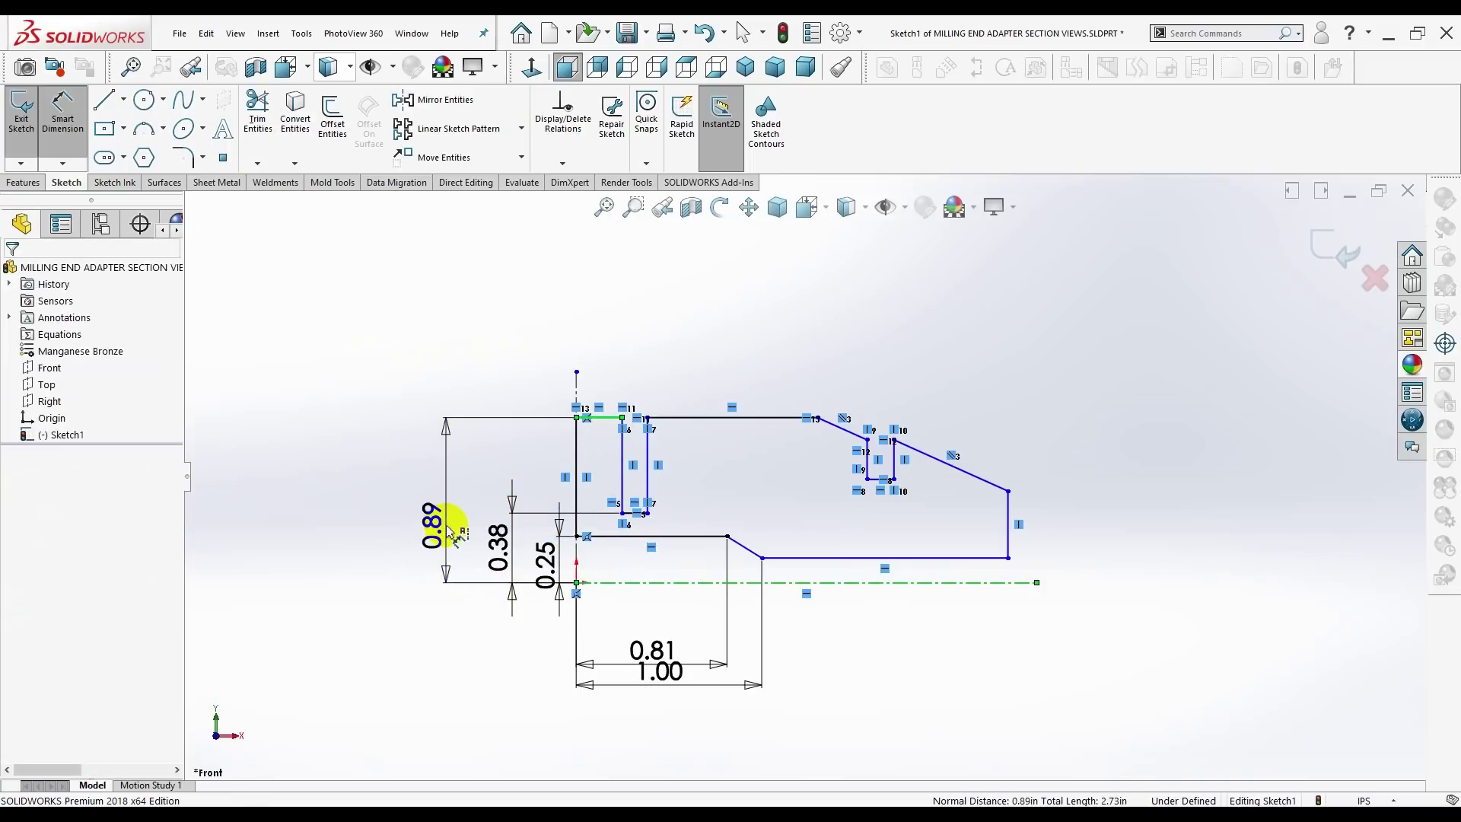
type(".5")
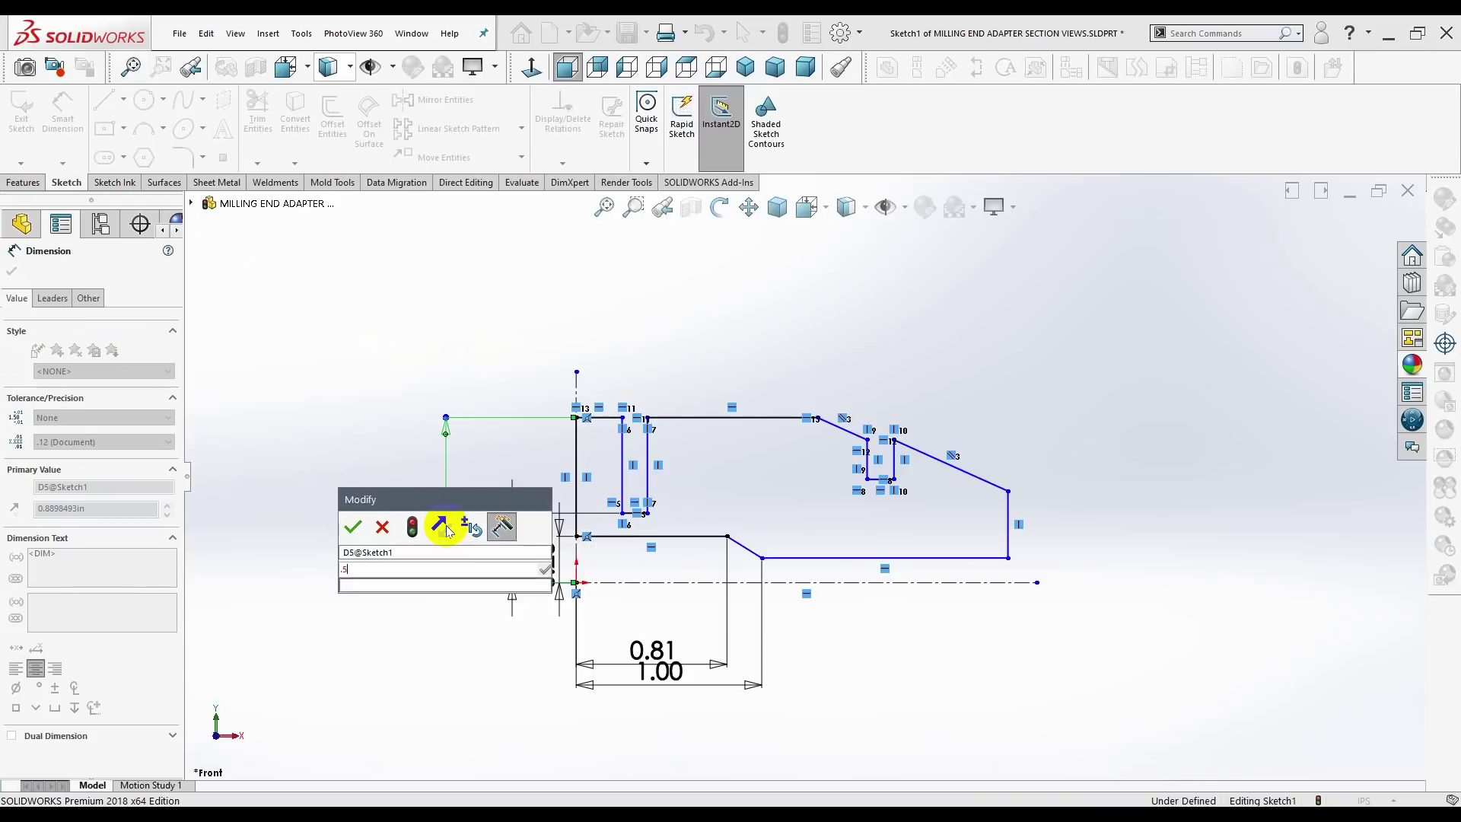
key("Return")
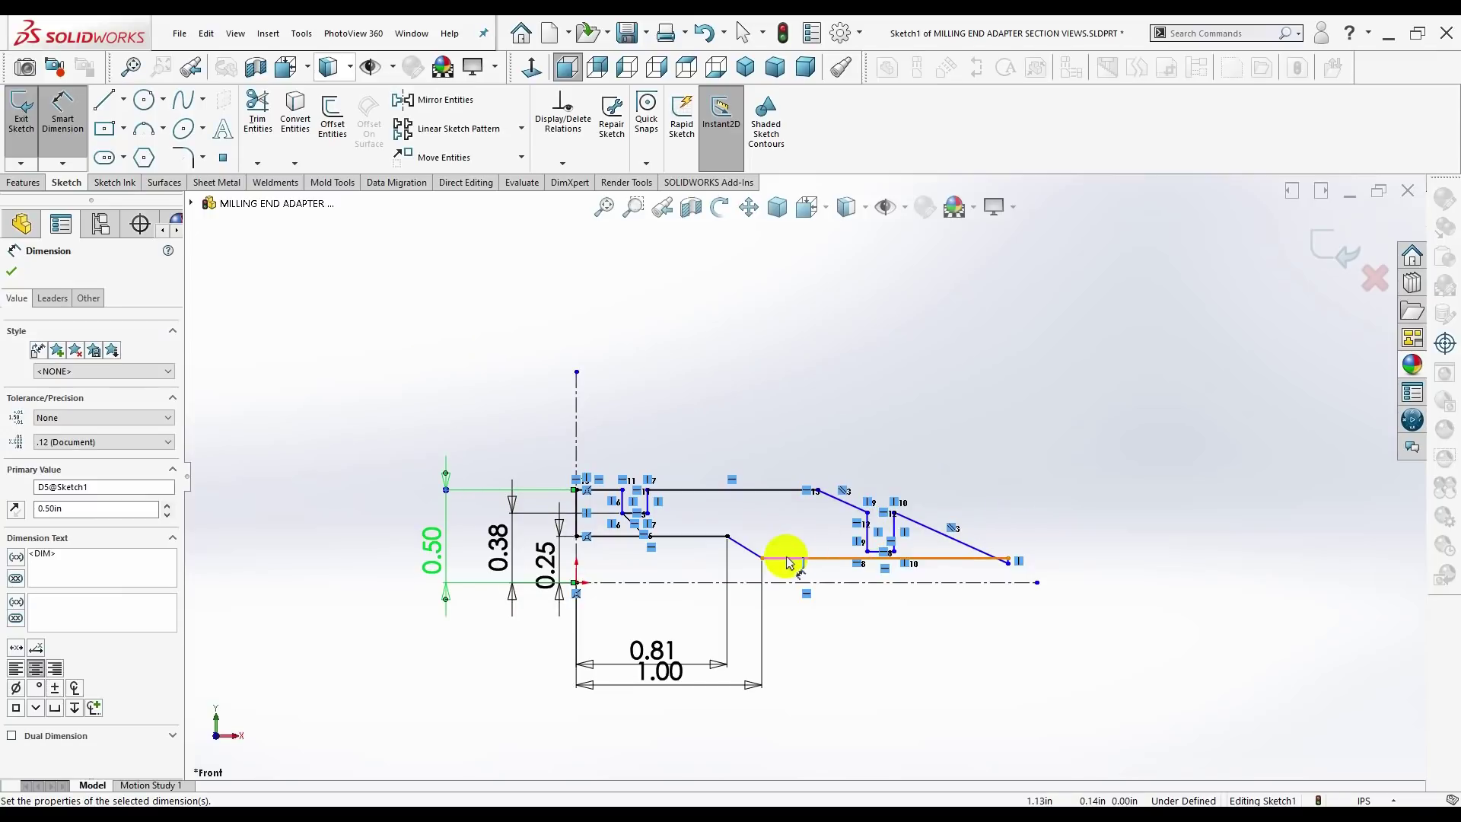
scroll(784, 561, "down", 2)
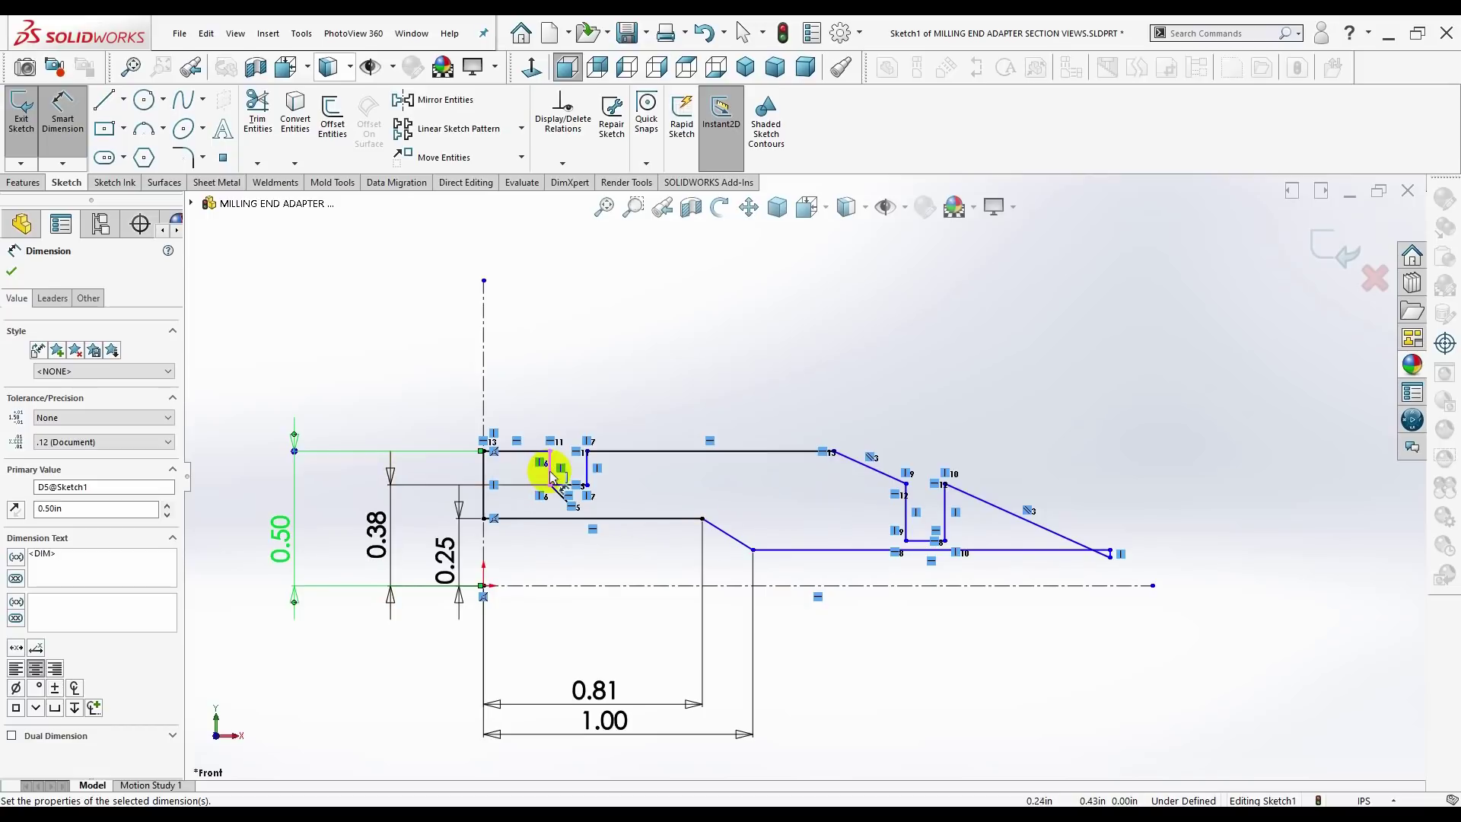
- Dimension the first groove's width as 0.125
left_click(550, 473)
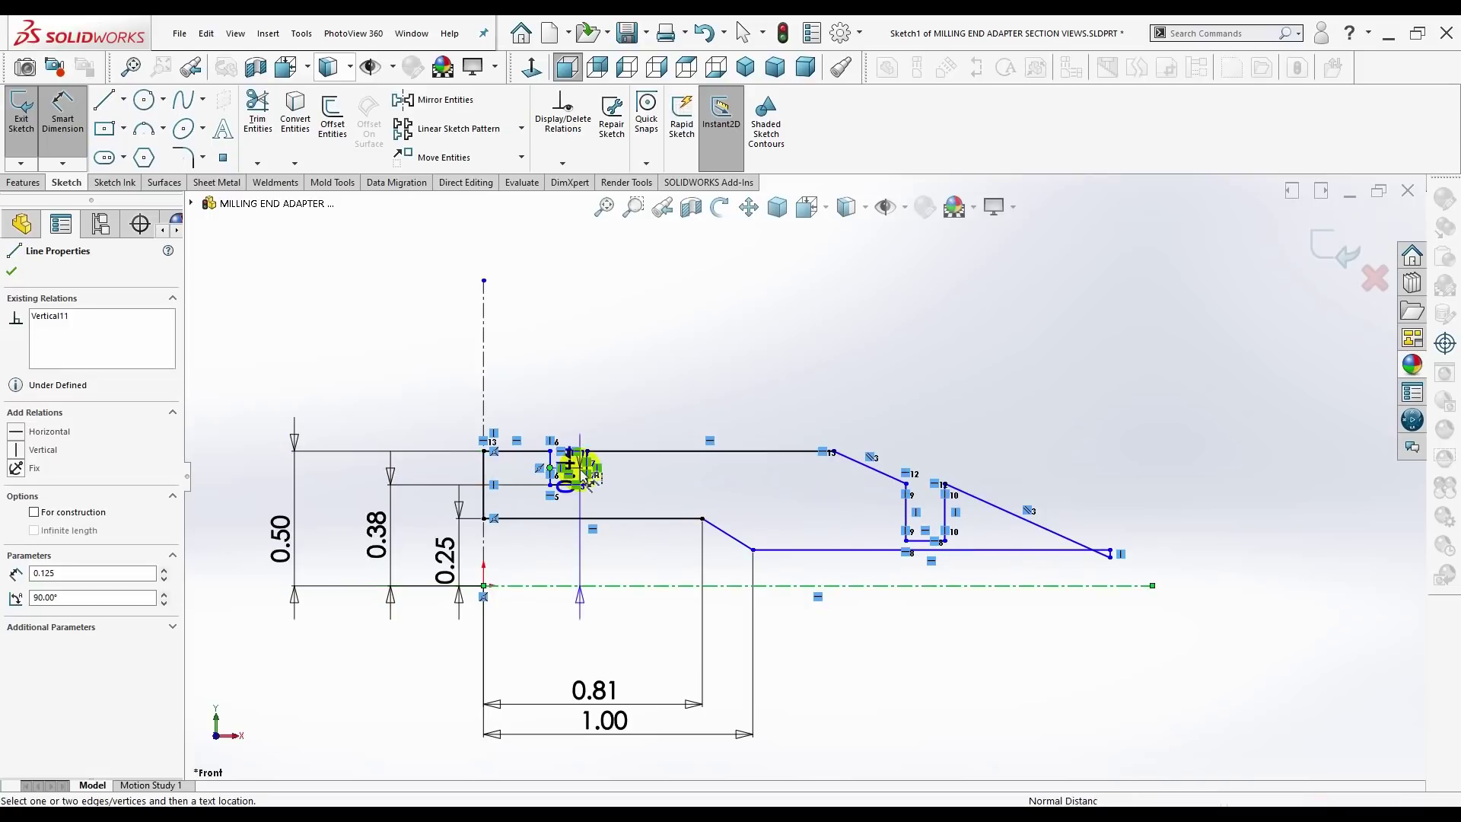
scroll(590, 473, "down", 1)
scroll(589, 473, "down", 1)
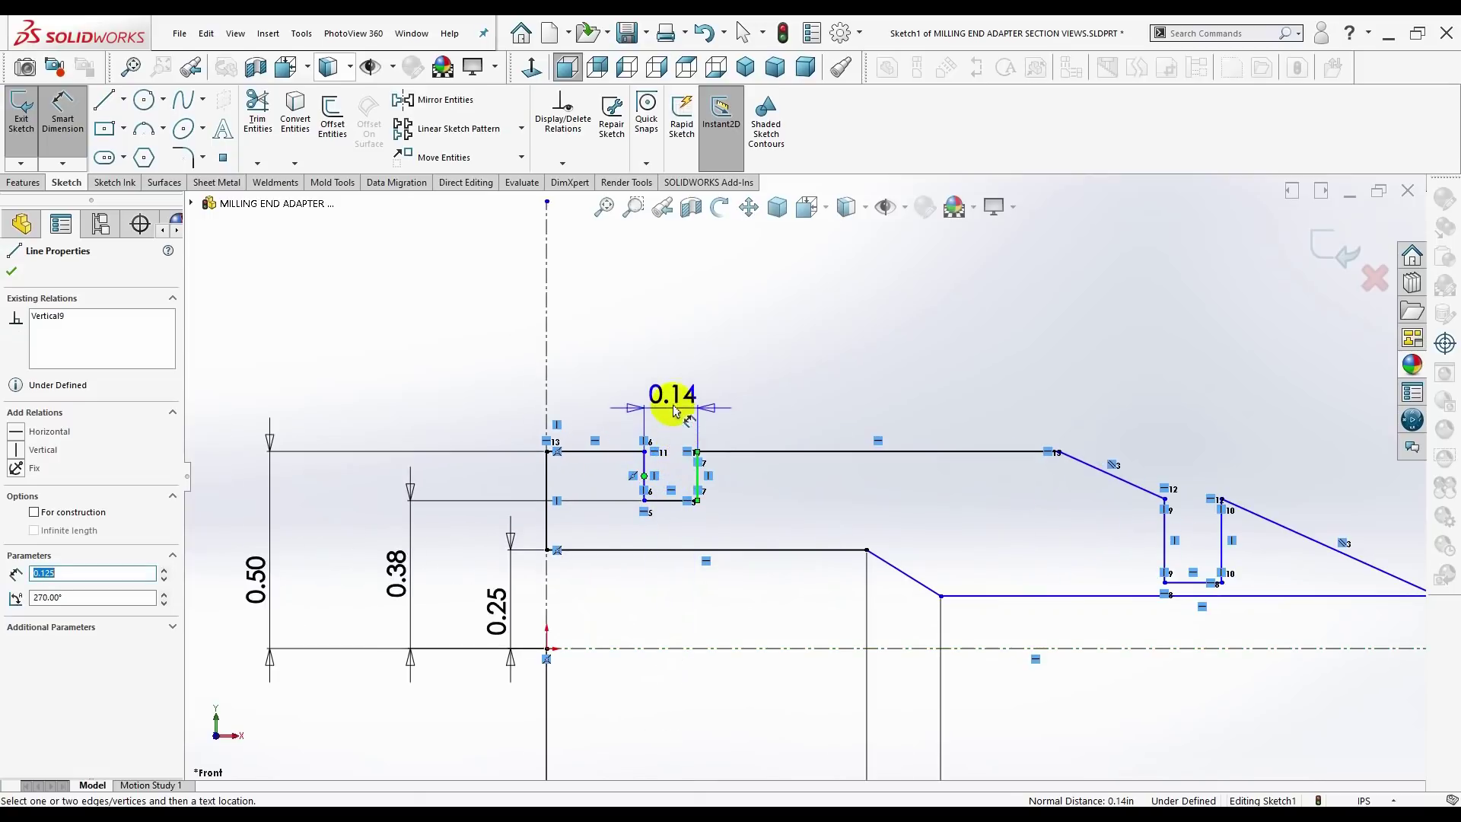
left_click(676, 386)
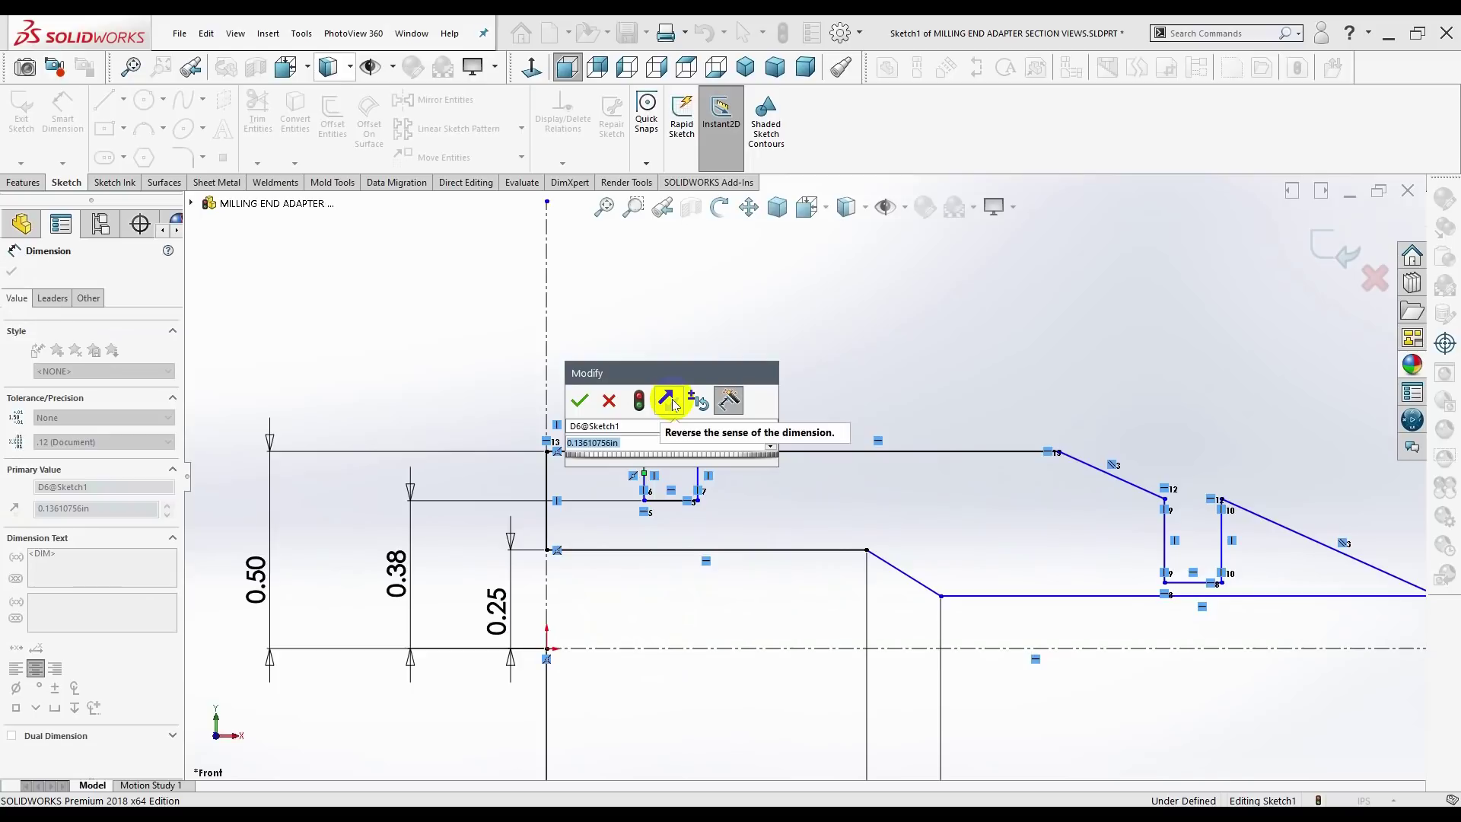
key("BackSpace")
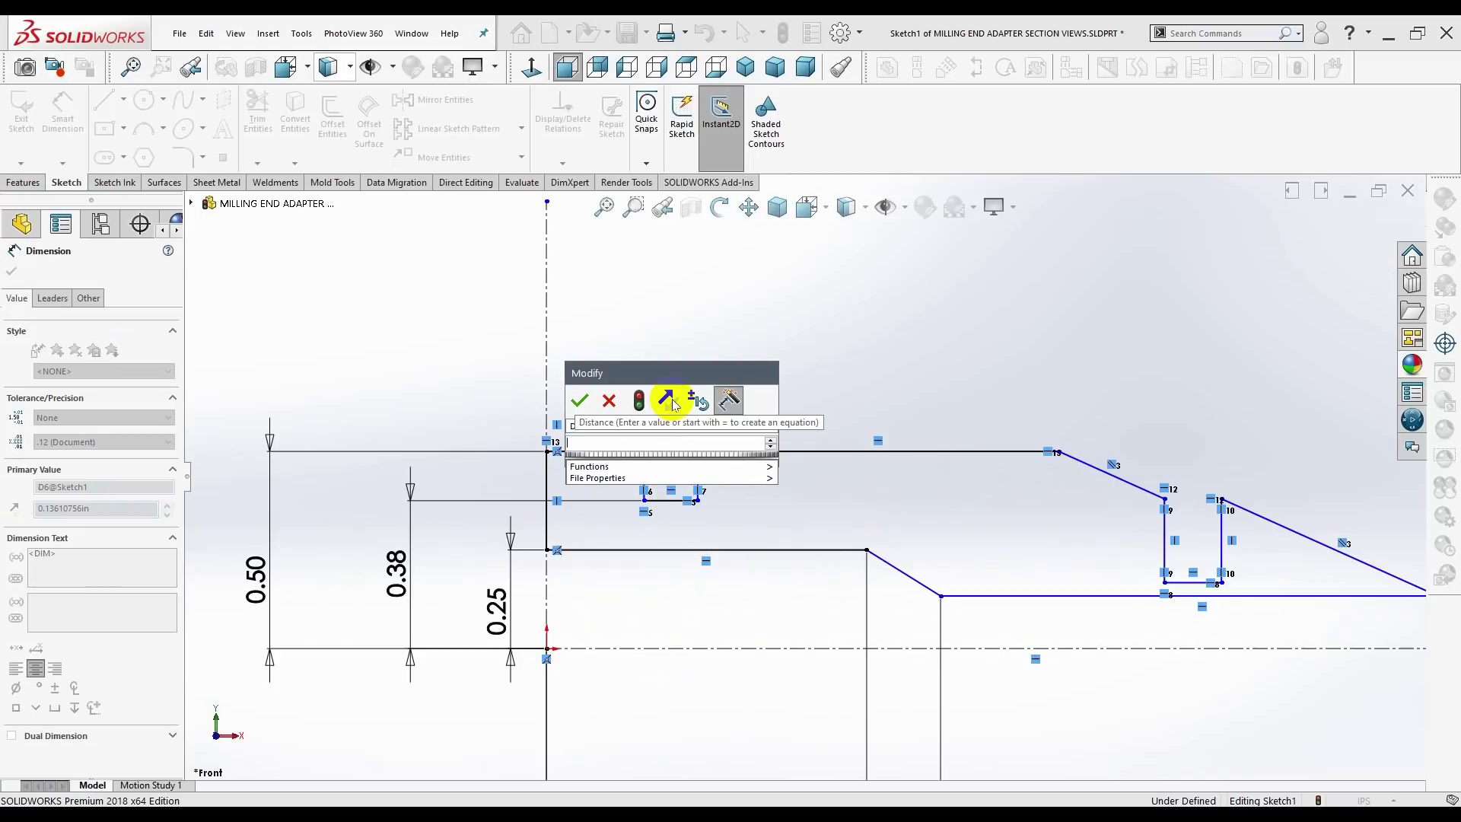
type("0.125")
key("Return")
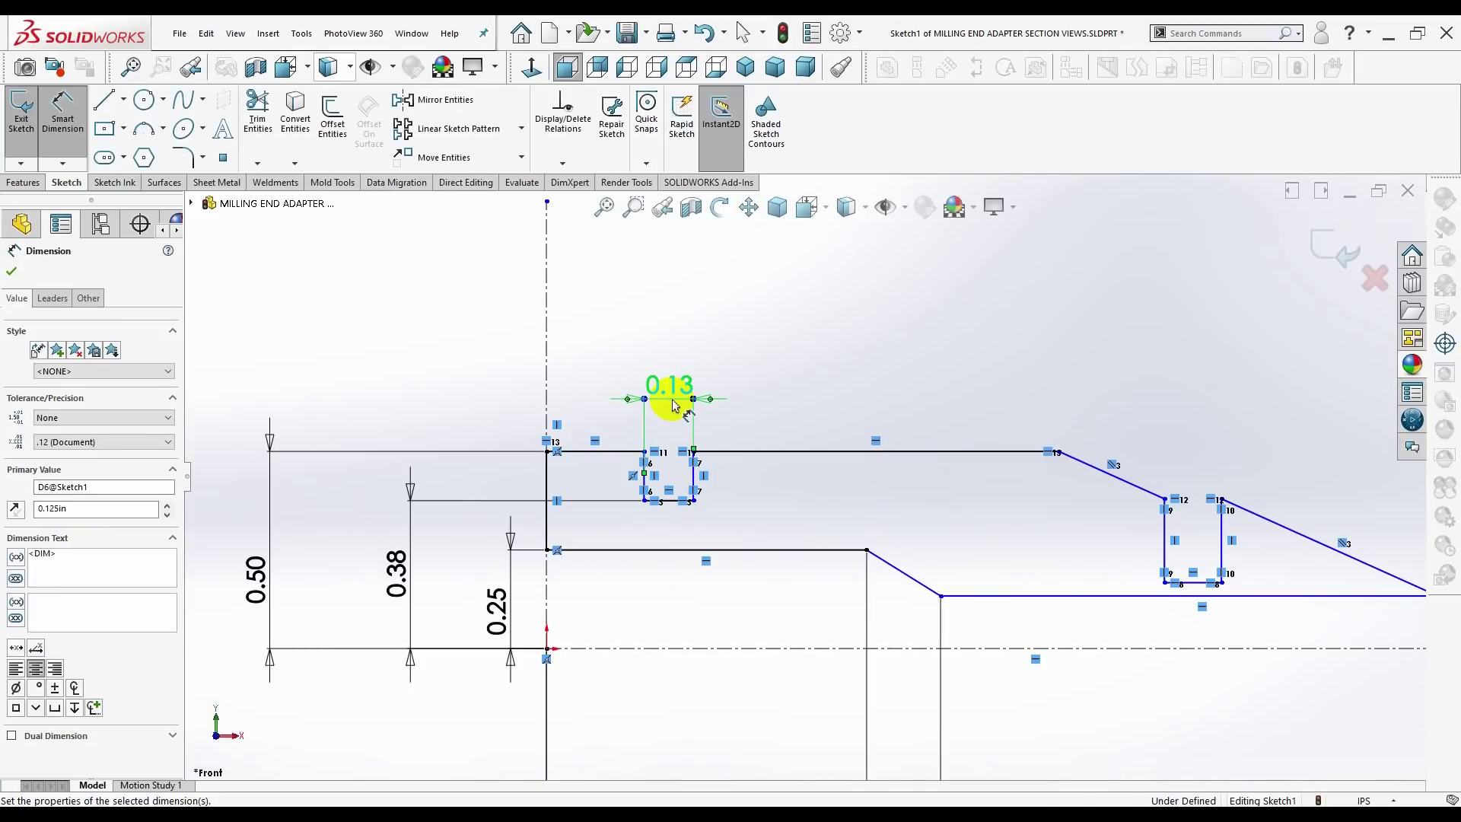
- Dimension the groove's left side 0.4375 from the vertical centerline
left_click(644, 479)
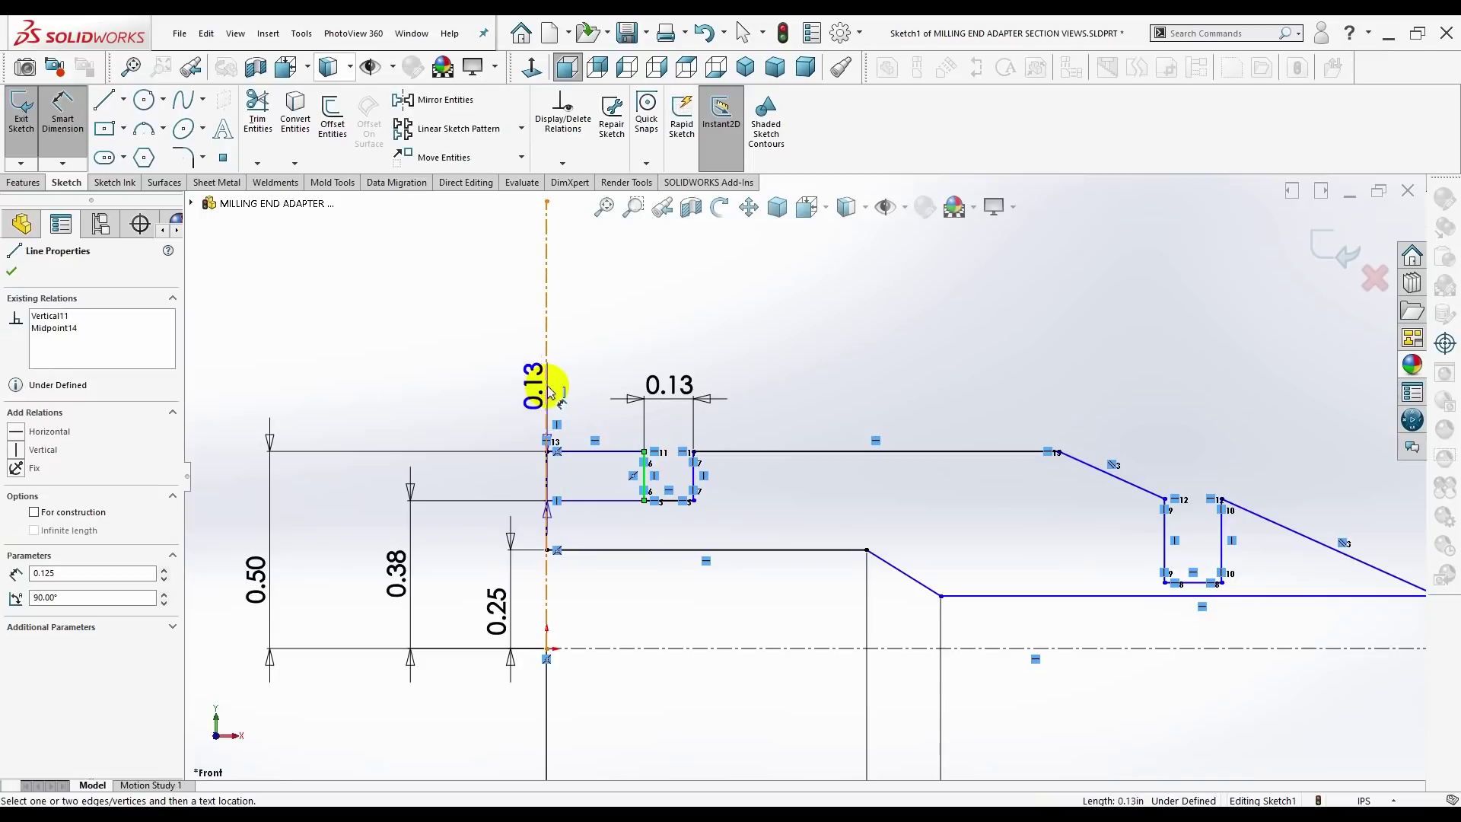
left_click(547, 373)
left_click(601, 333)
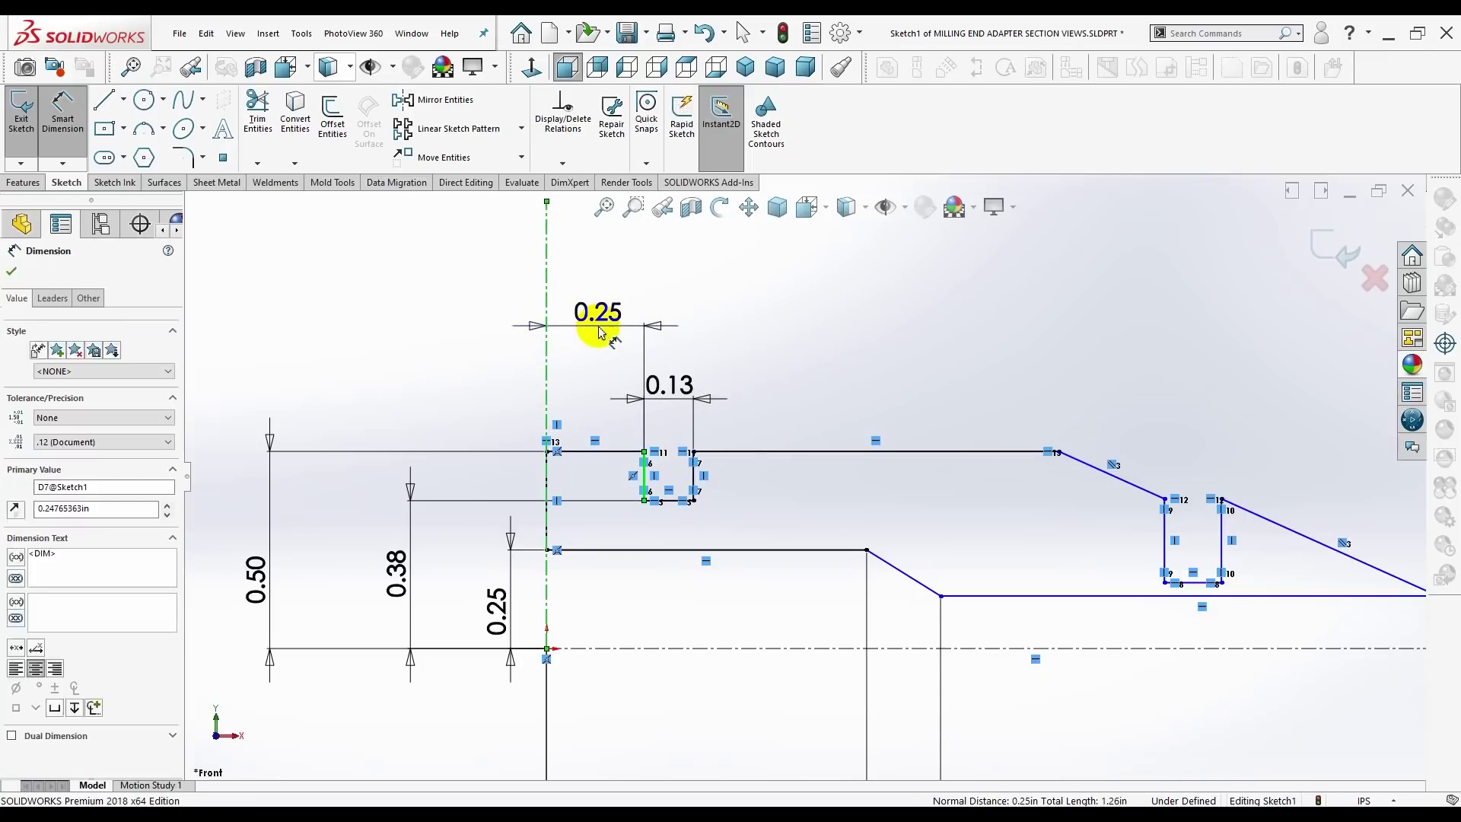
type(".")
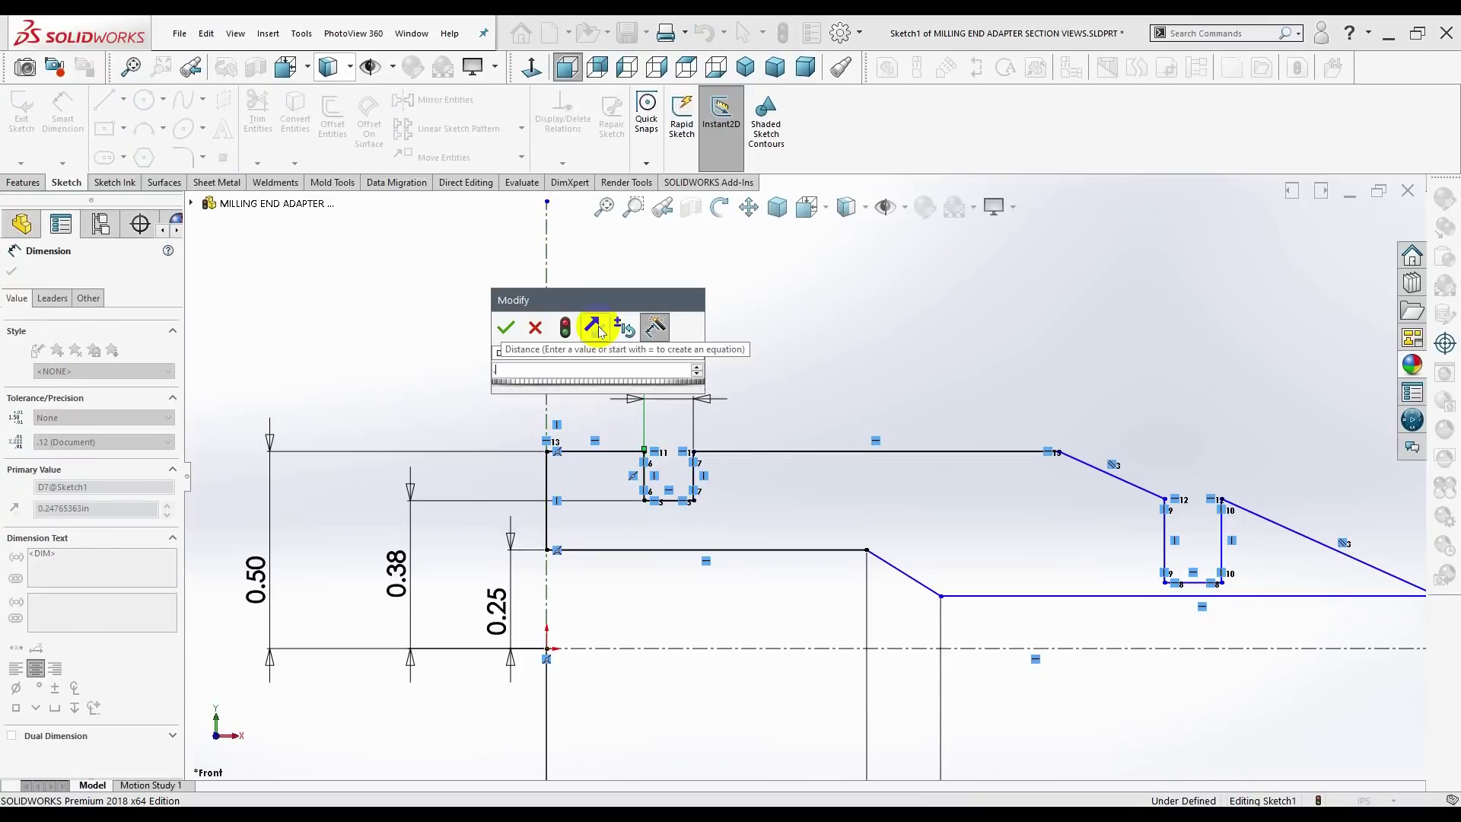
type("43750")
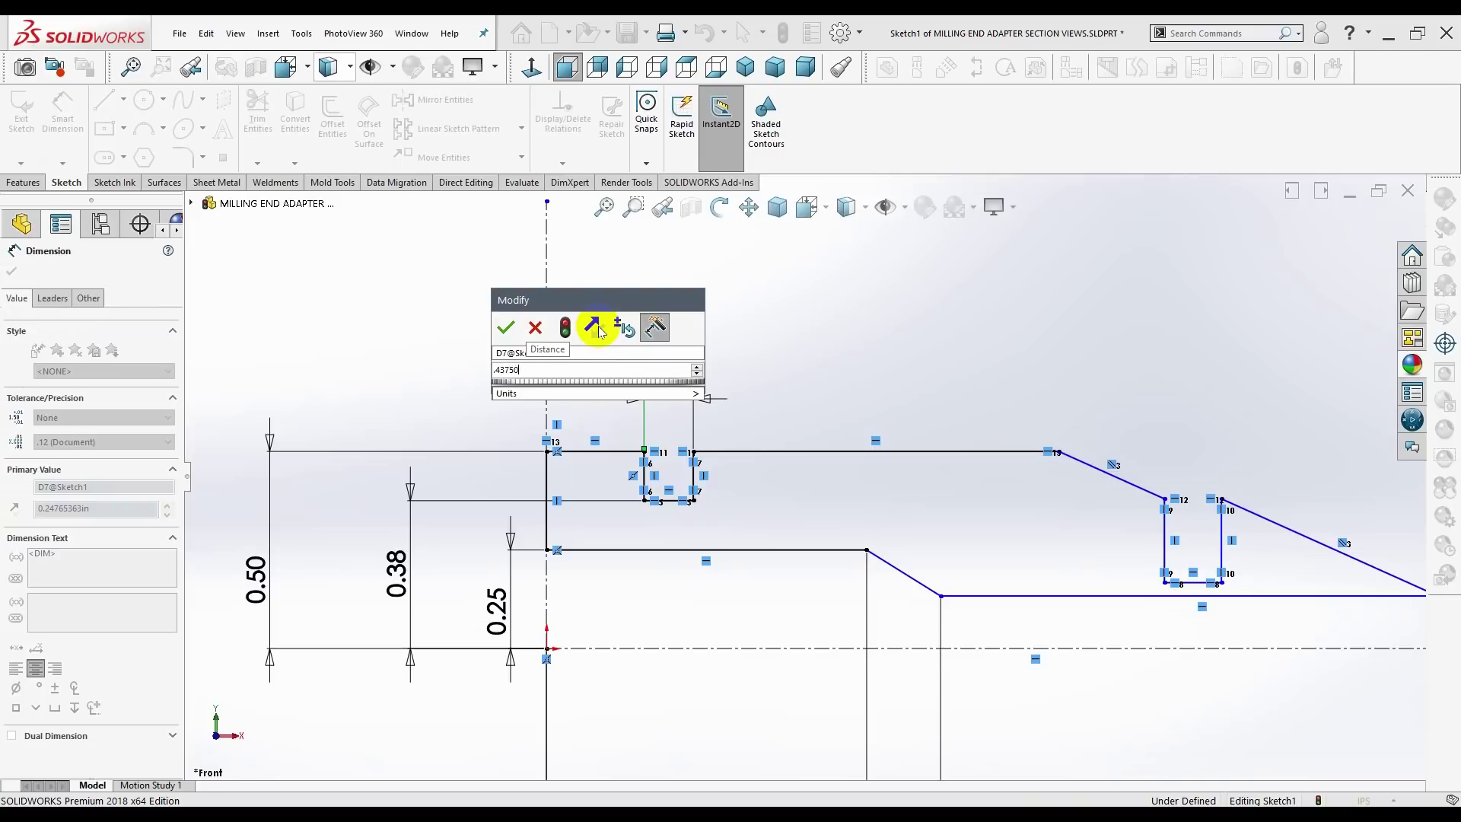
key("Return")
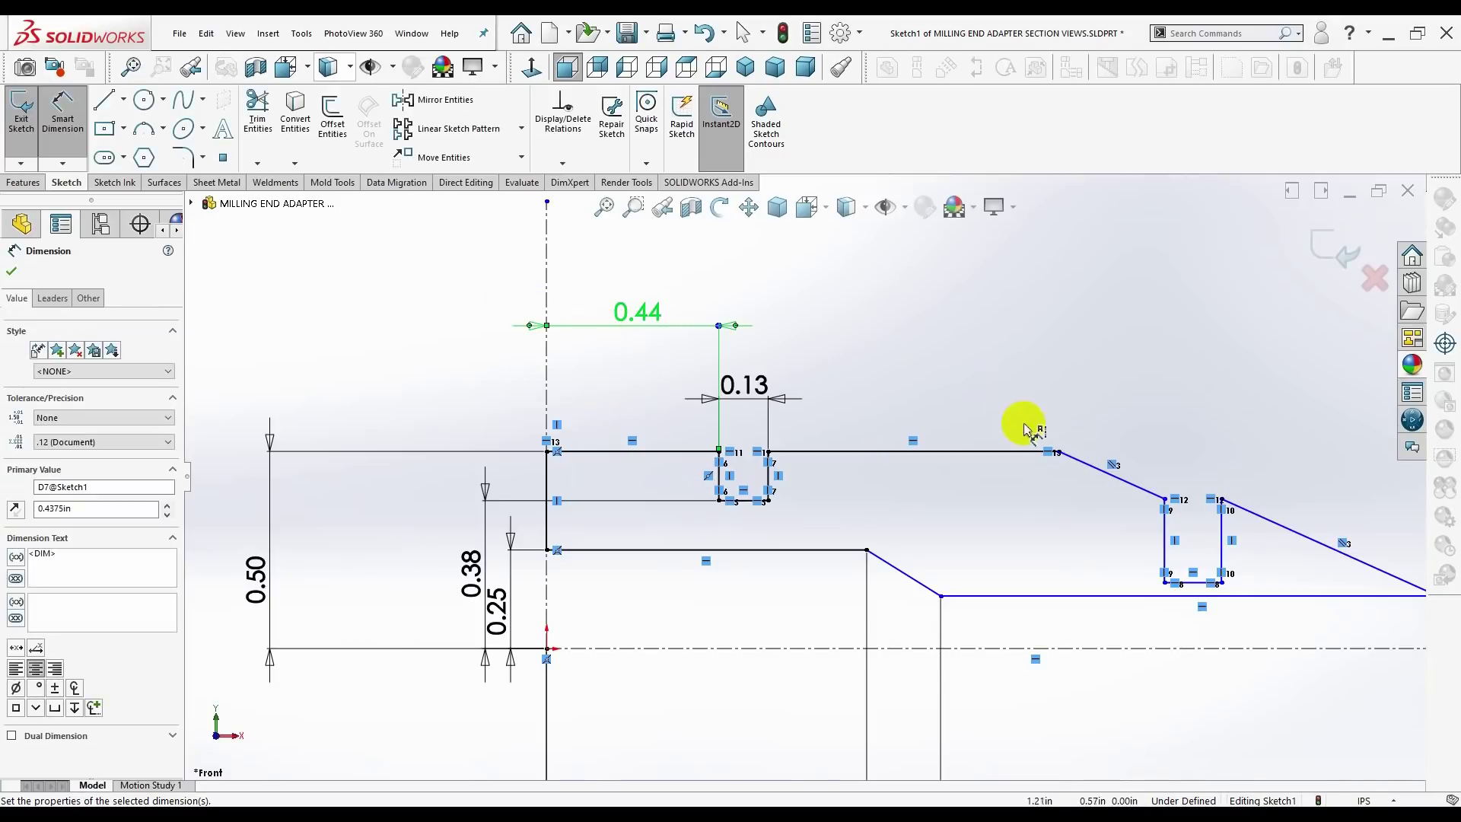
- Dimension the taper-start corner 1.3125 from the vertical centerline
left_click(1058, 452)
left_click(547, 365)
scroll(738, 314, "down", 2)
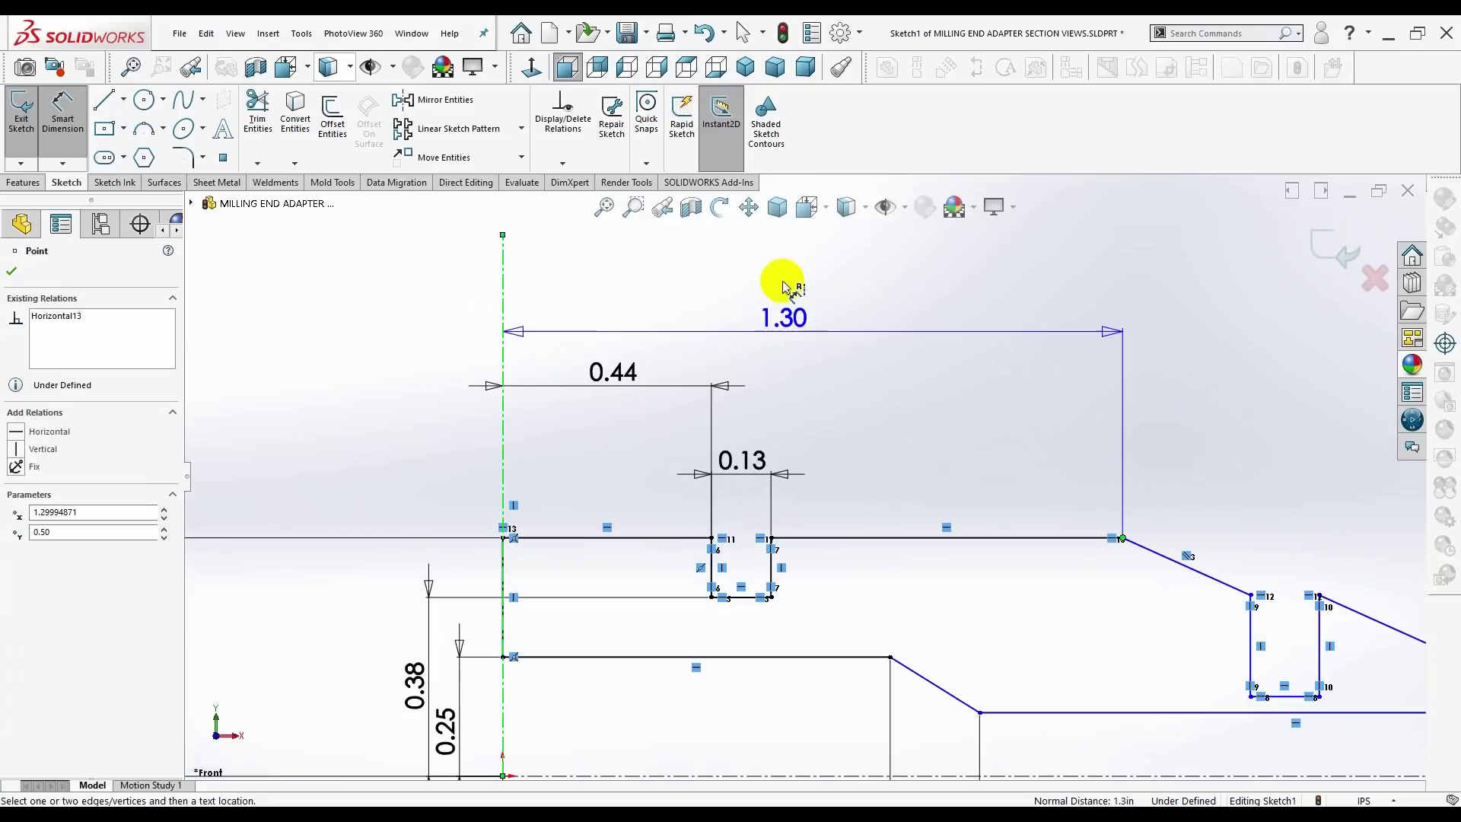
scroll(784, 287, "up", 1)
left_click(774, 308)
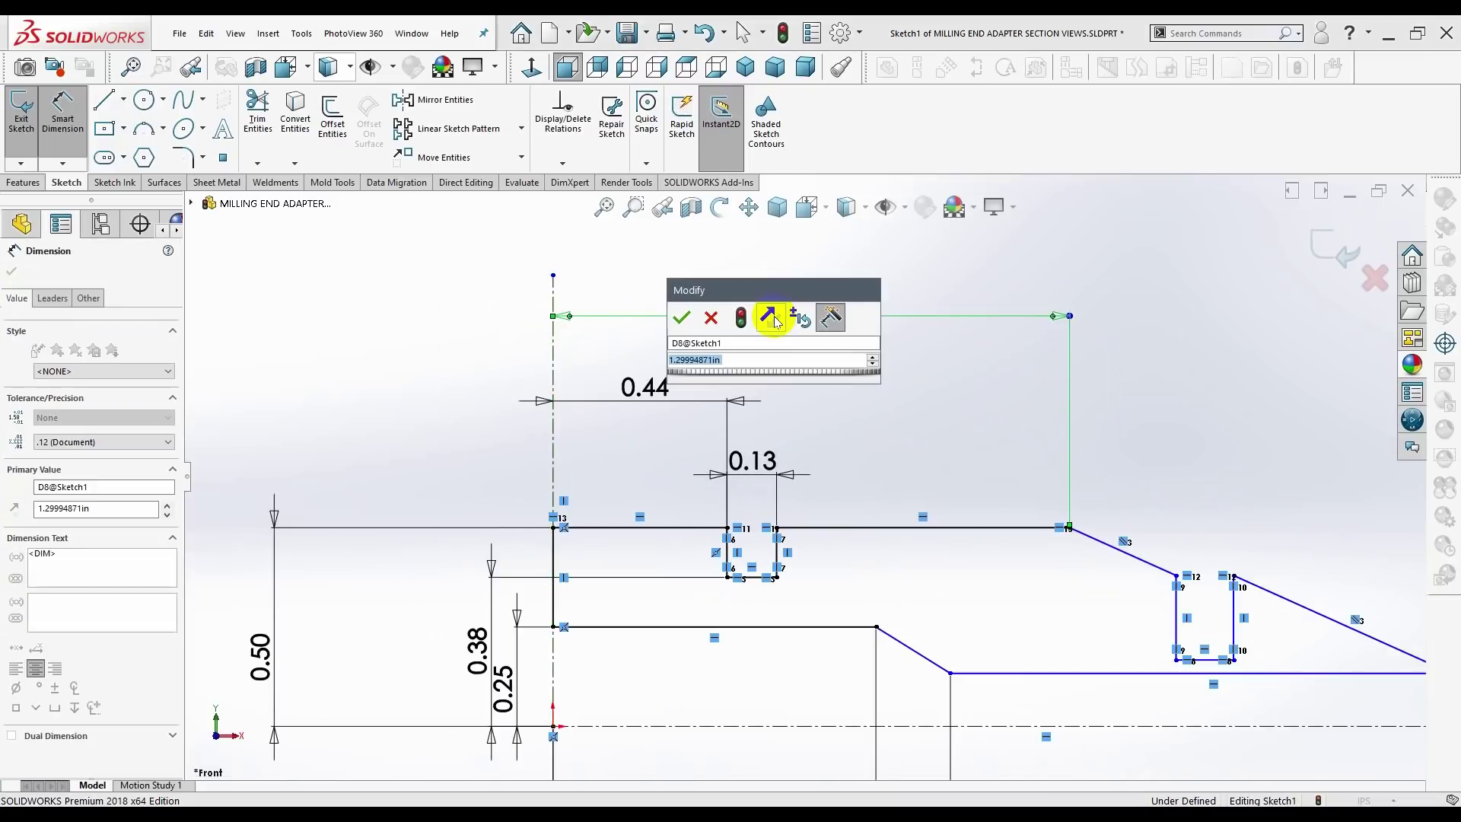
key("BackSpace")
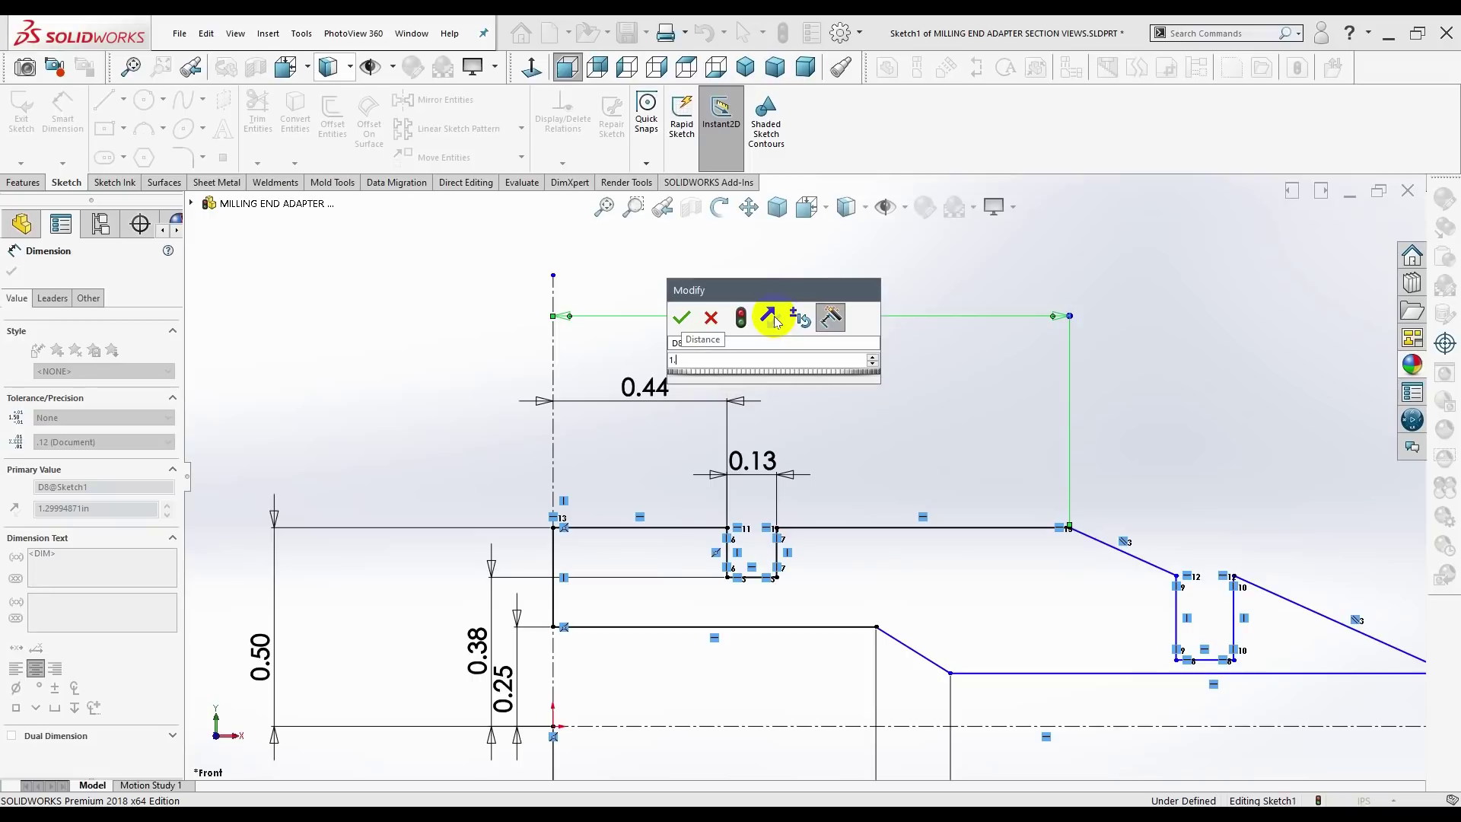
type("1.31250")
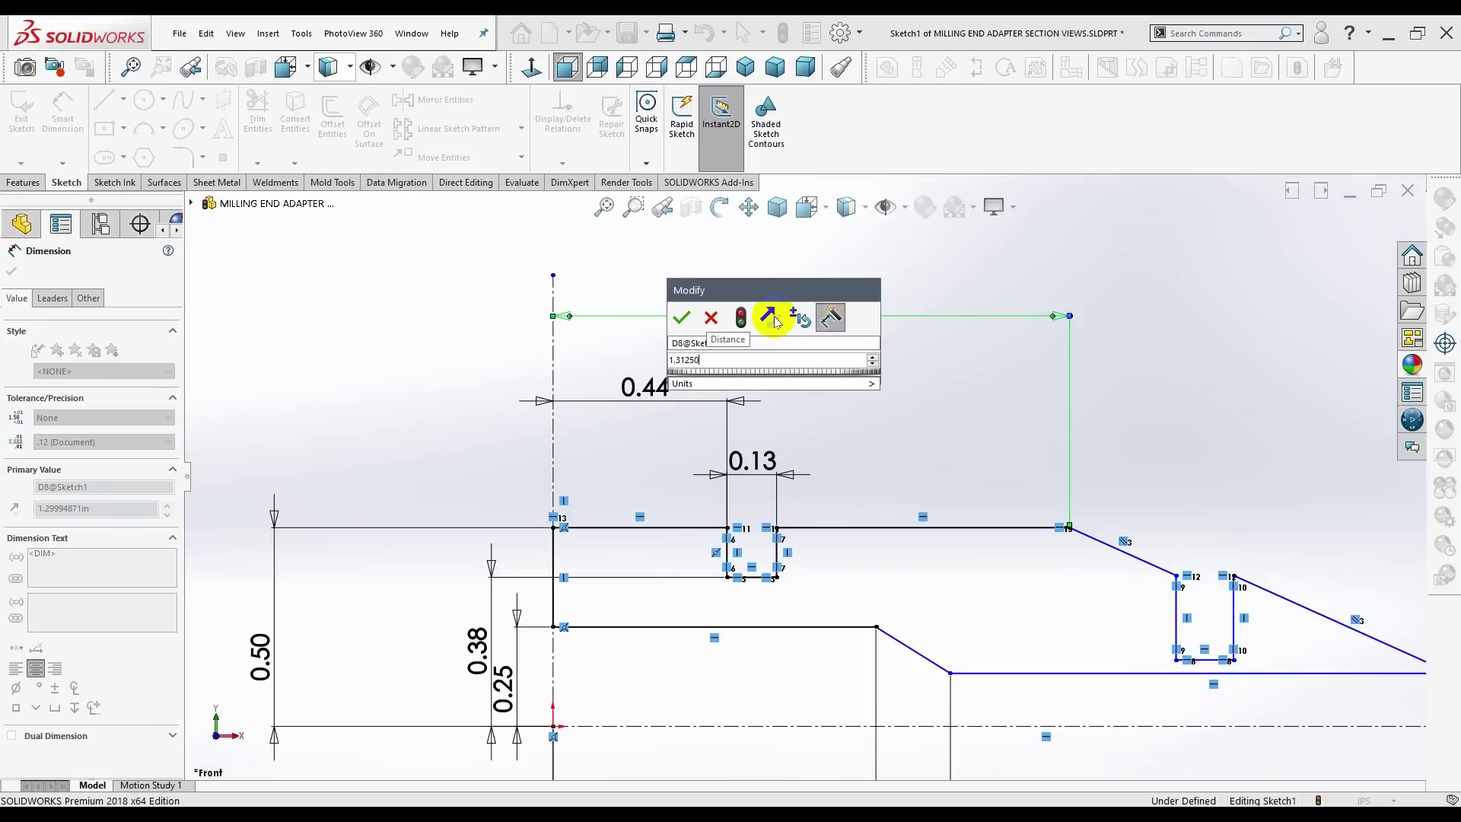
key("Return")
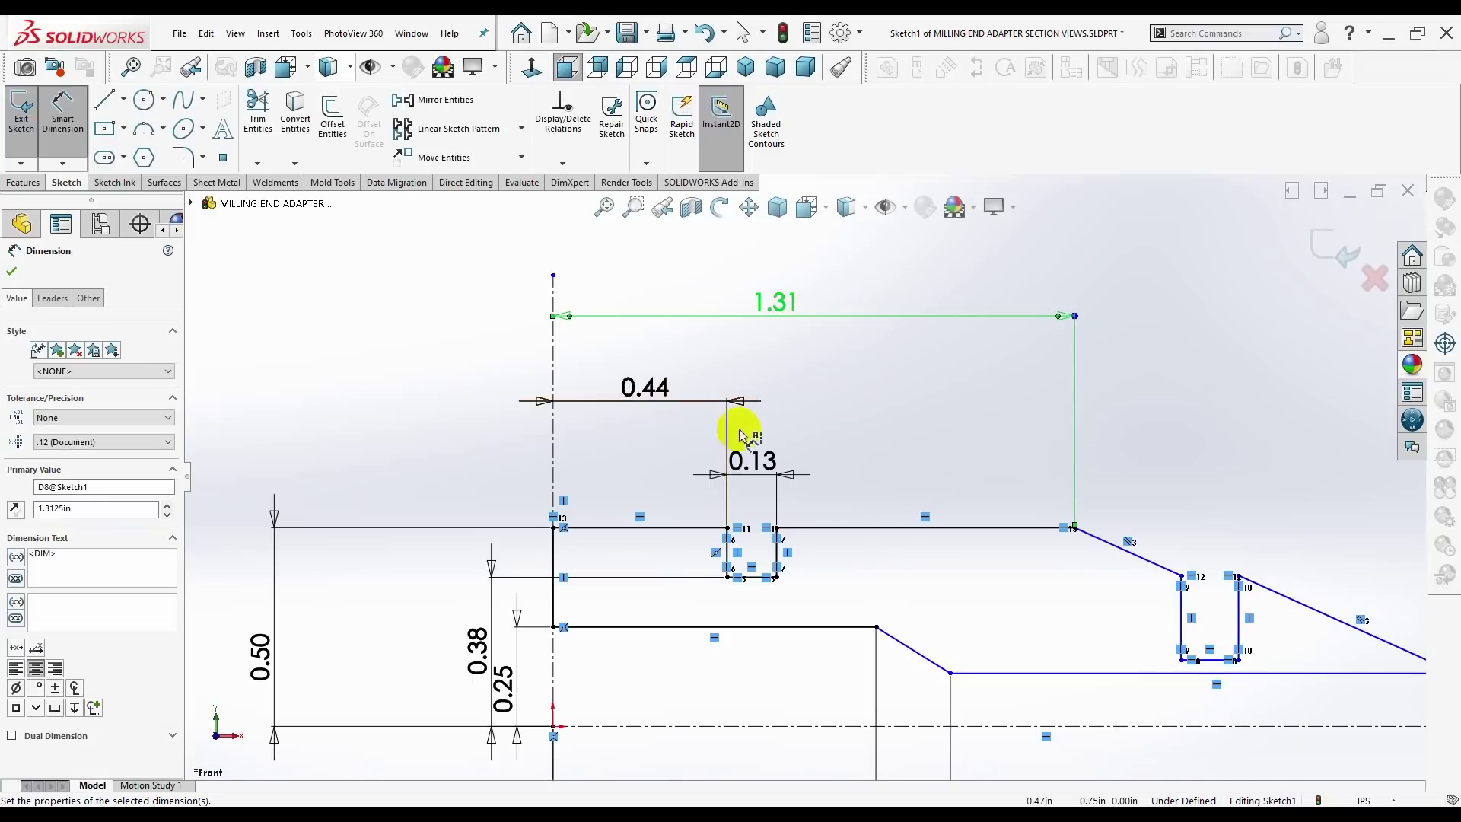
- Dimension the second groove's left corner 1.5625 from the centerline, then pick its sides
scroll(988, 470, "up", 2)
scroll(989, 473, "up", 2)
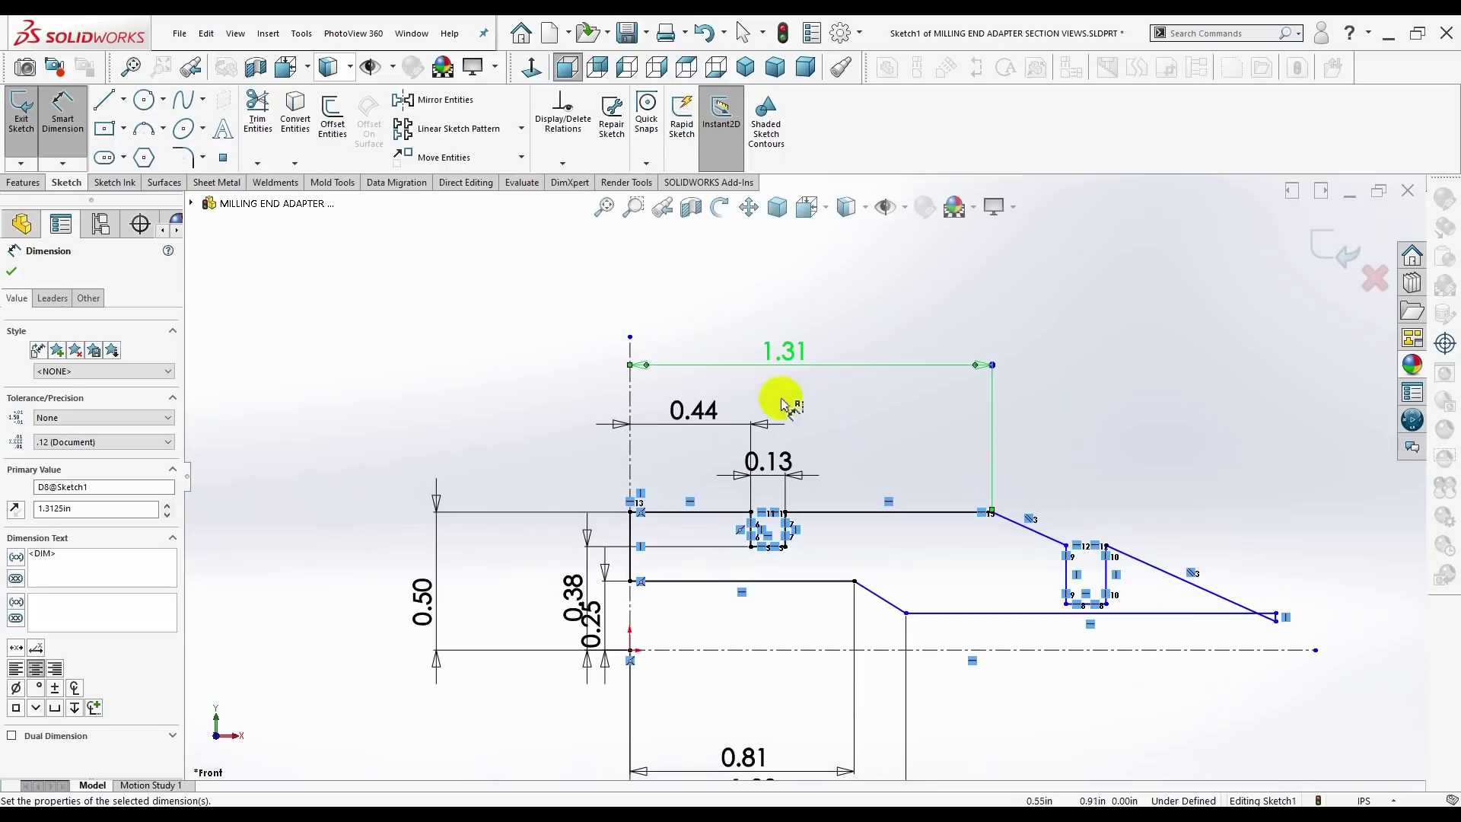
left_click(631, 338)
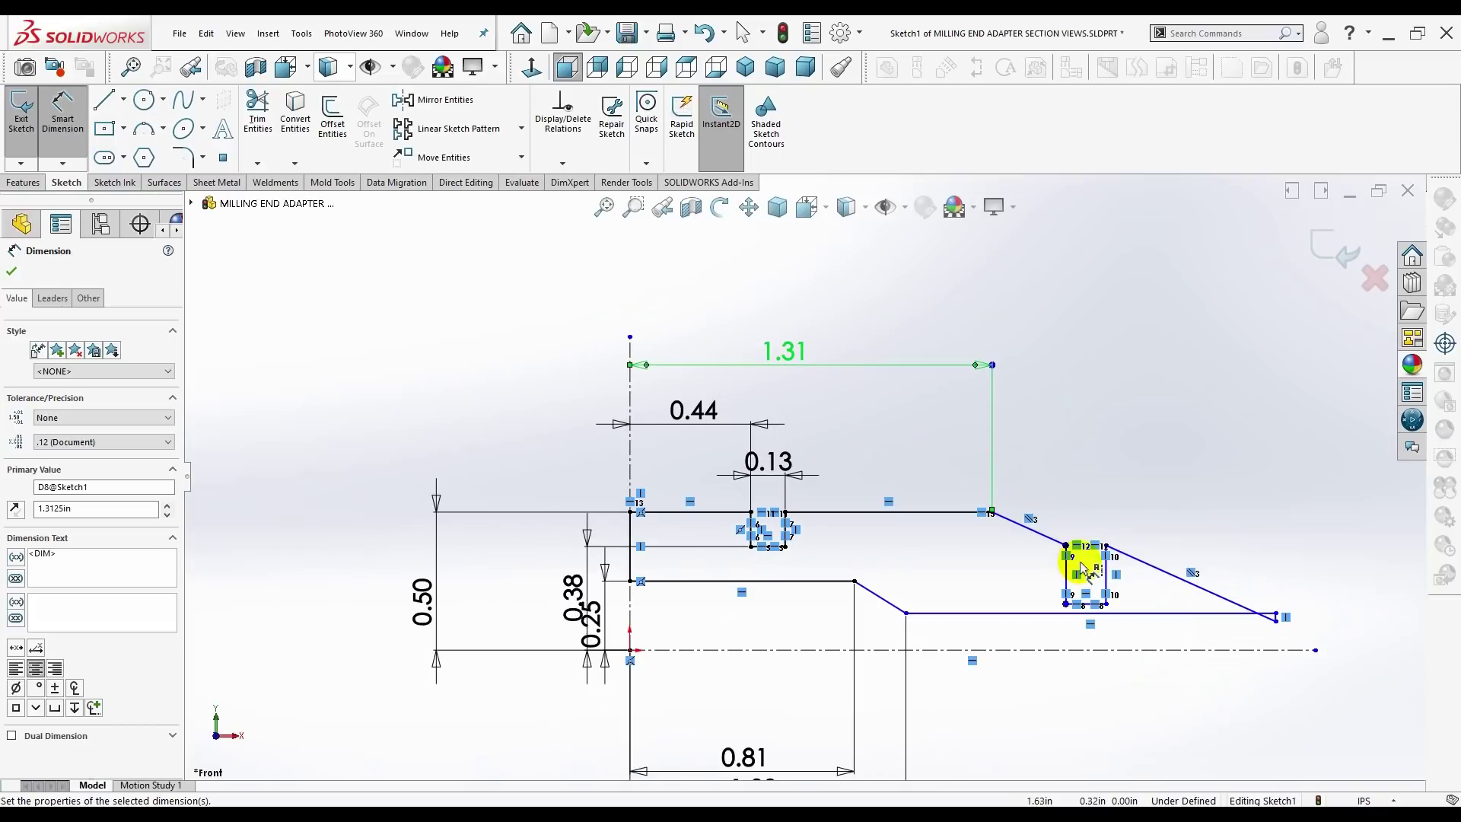
left_click(1065, 546)
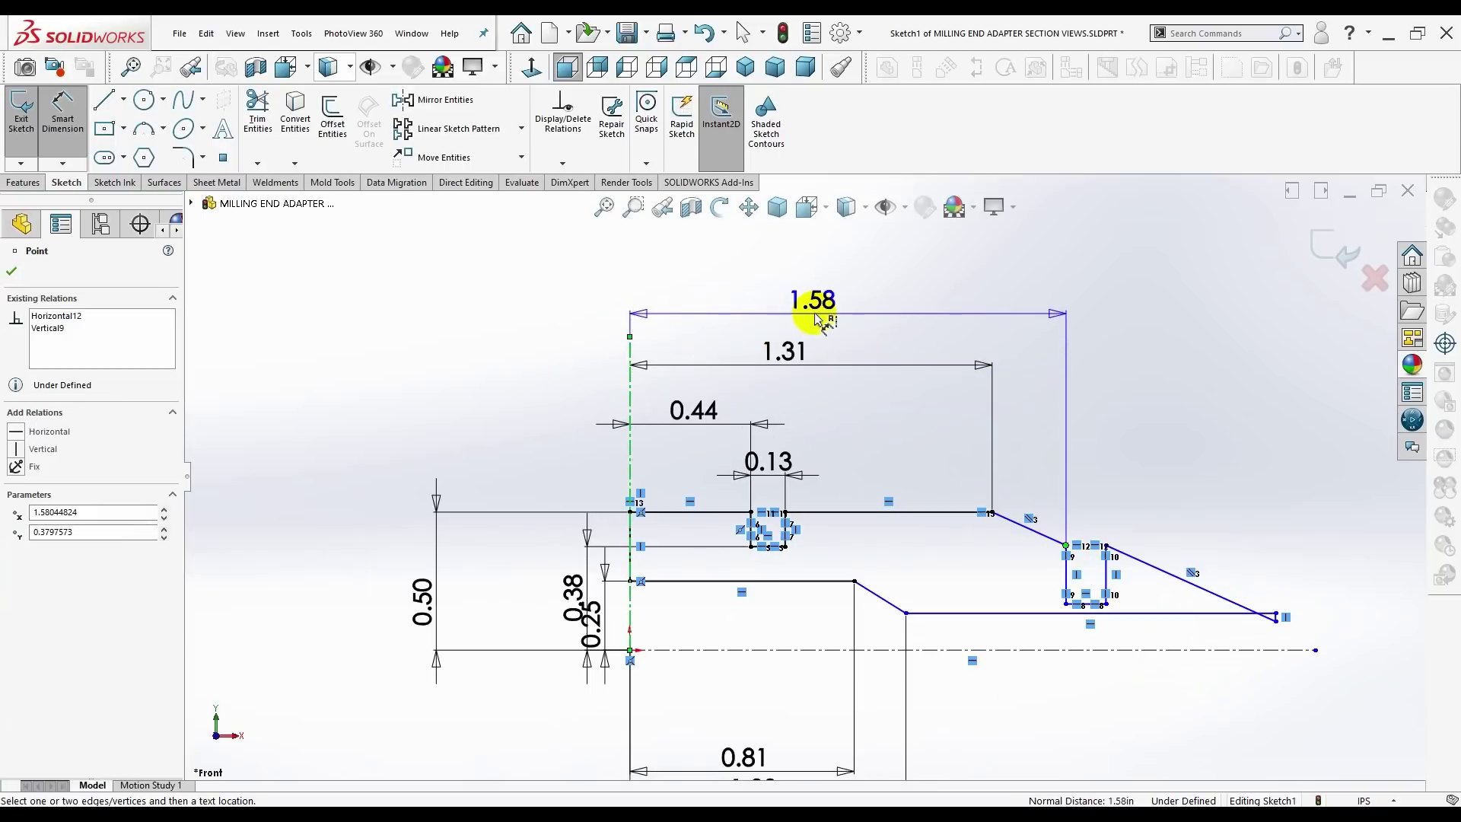
left_click(840, 303)
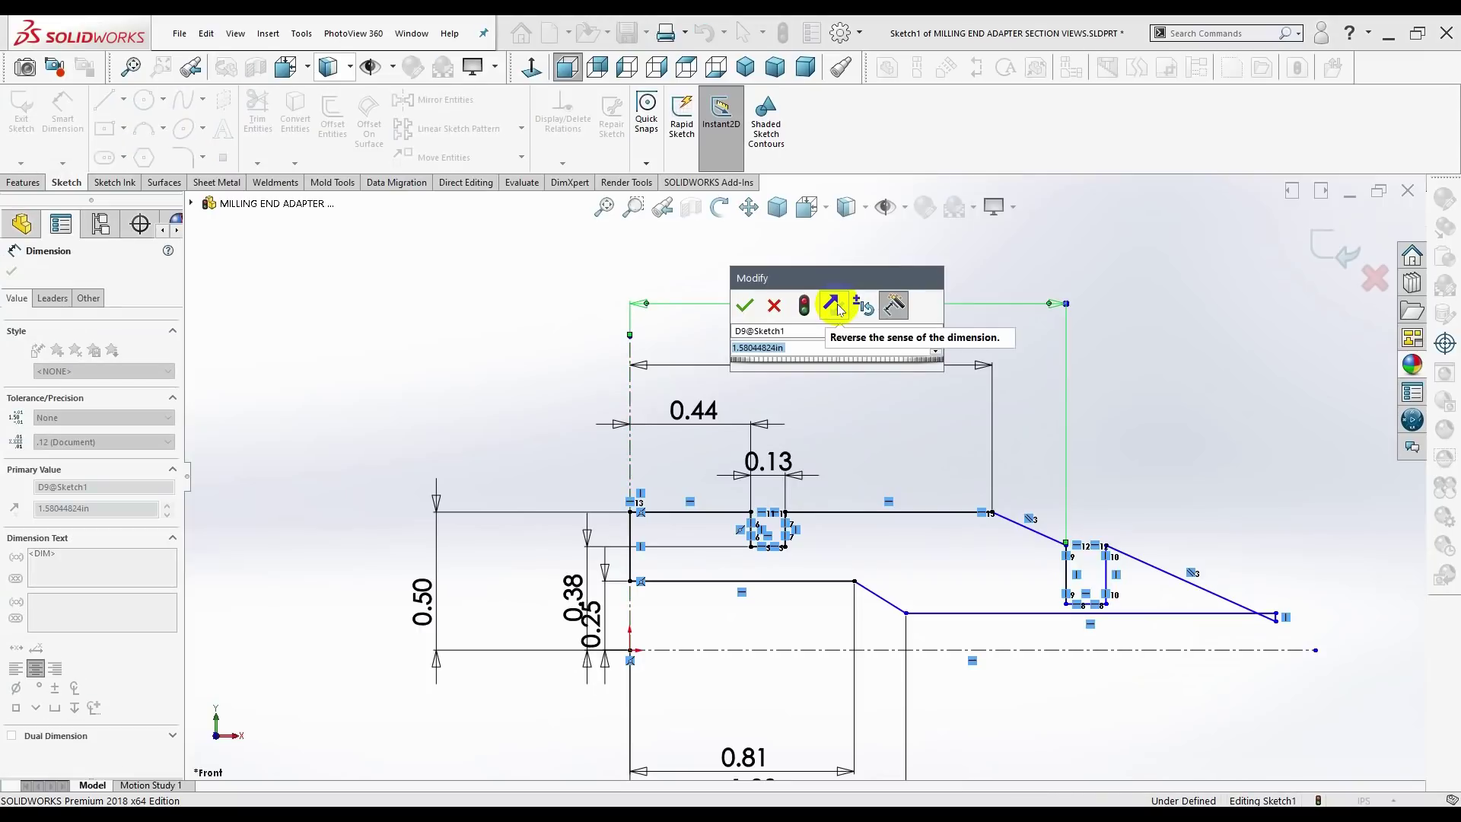
type("1")
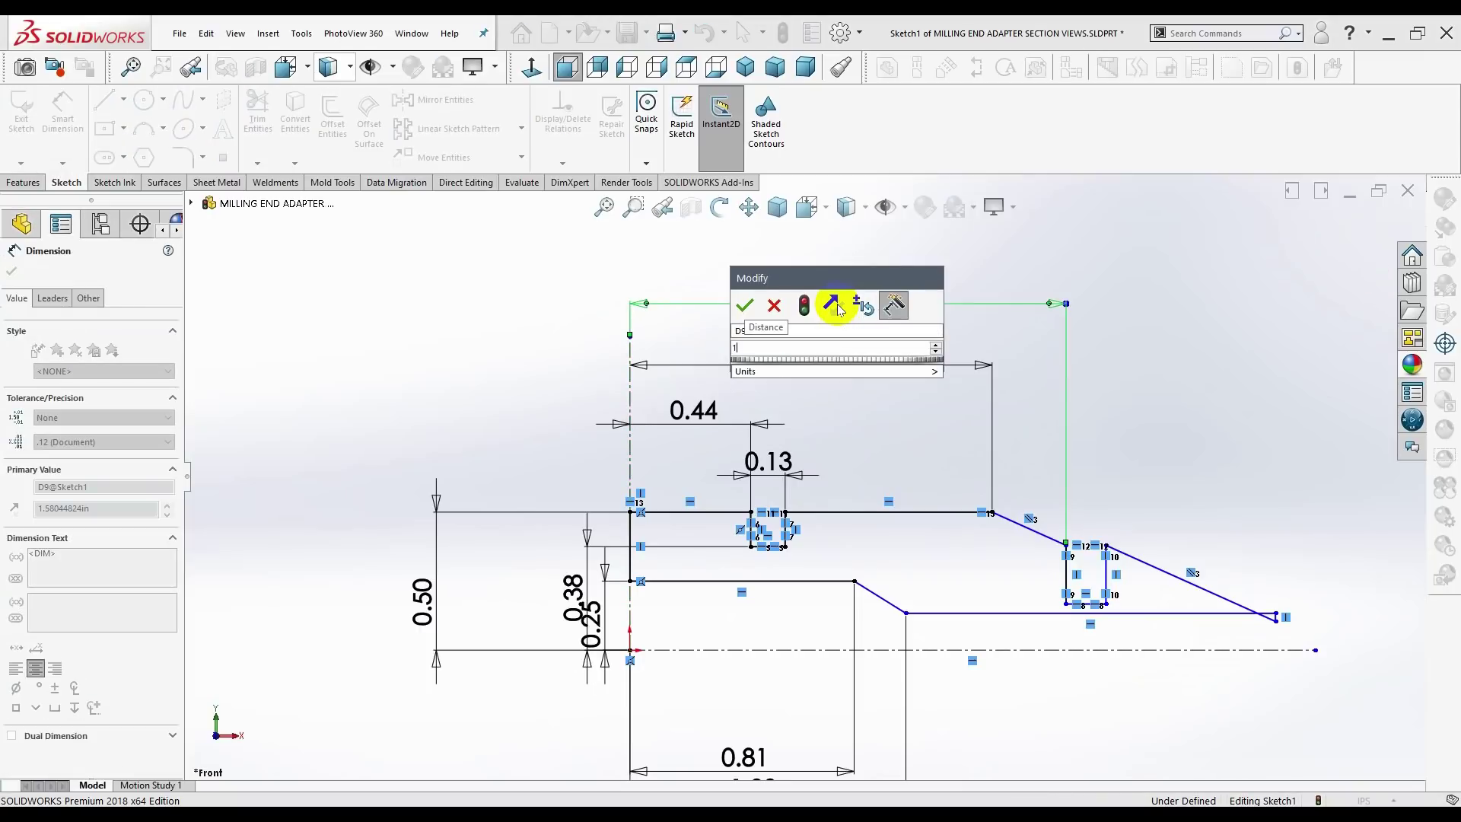
type(".56250")
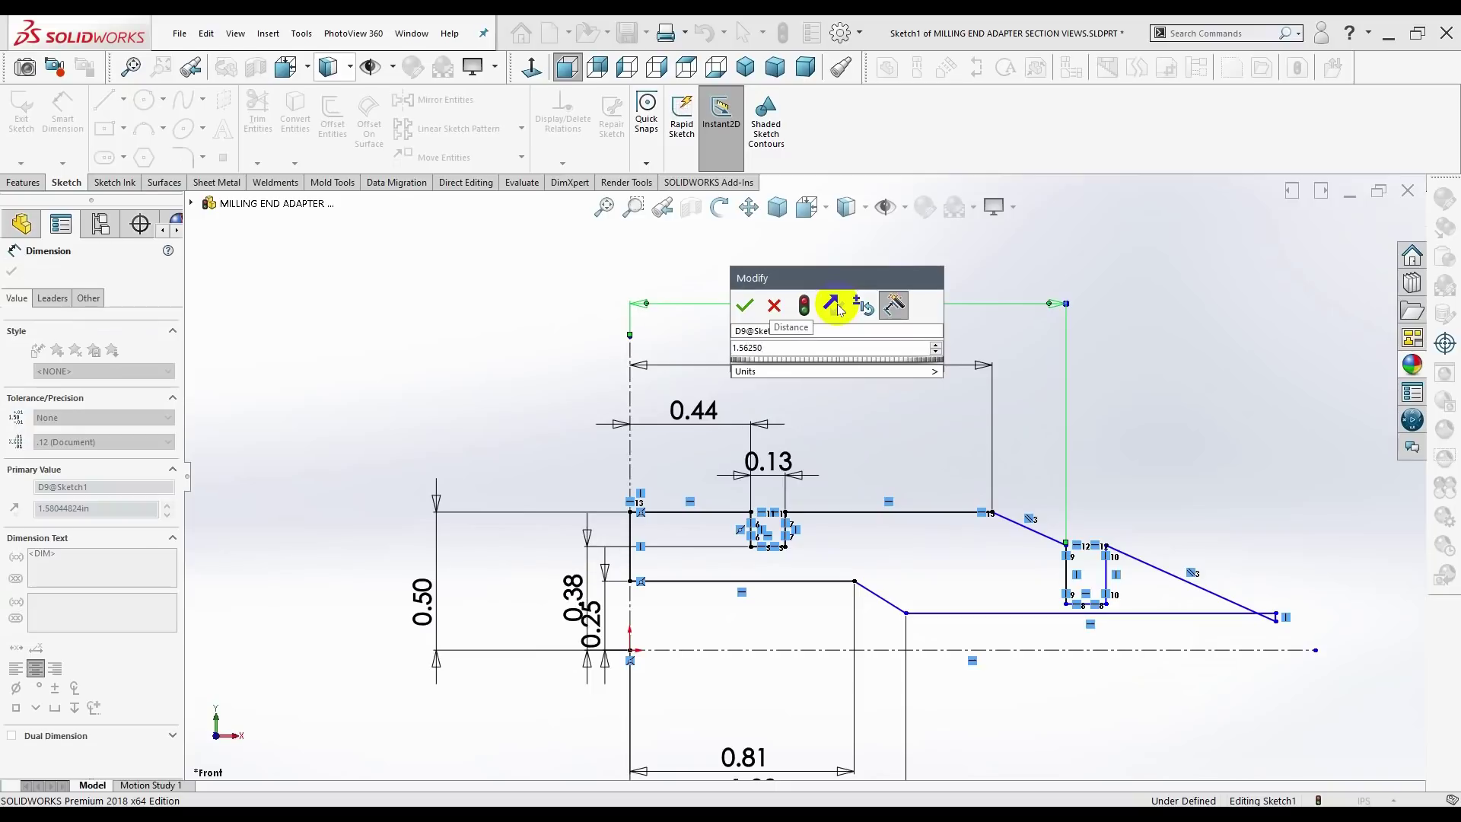
key("Return")
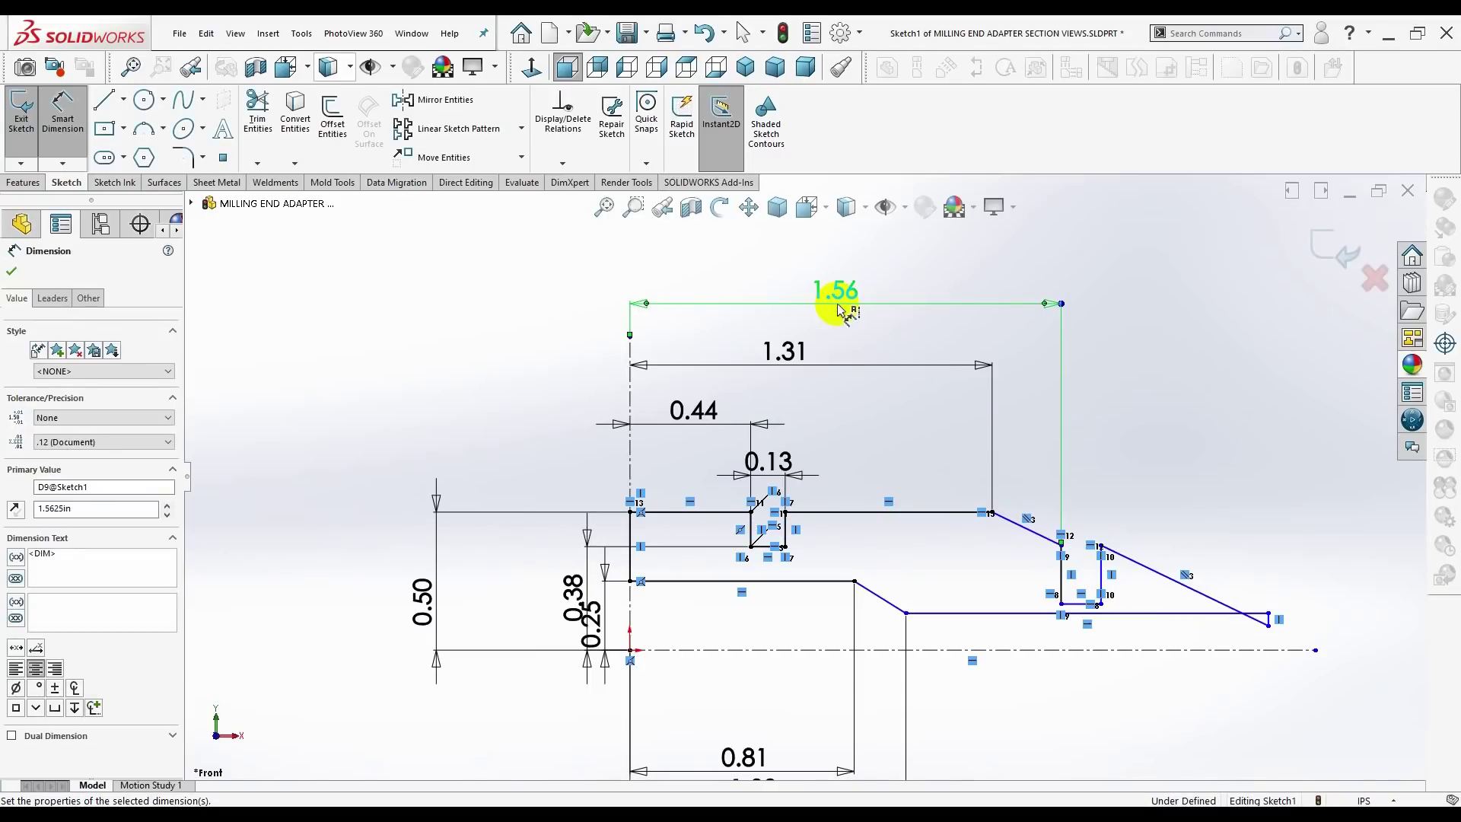
left_click(1068, 573)
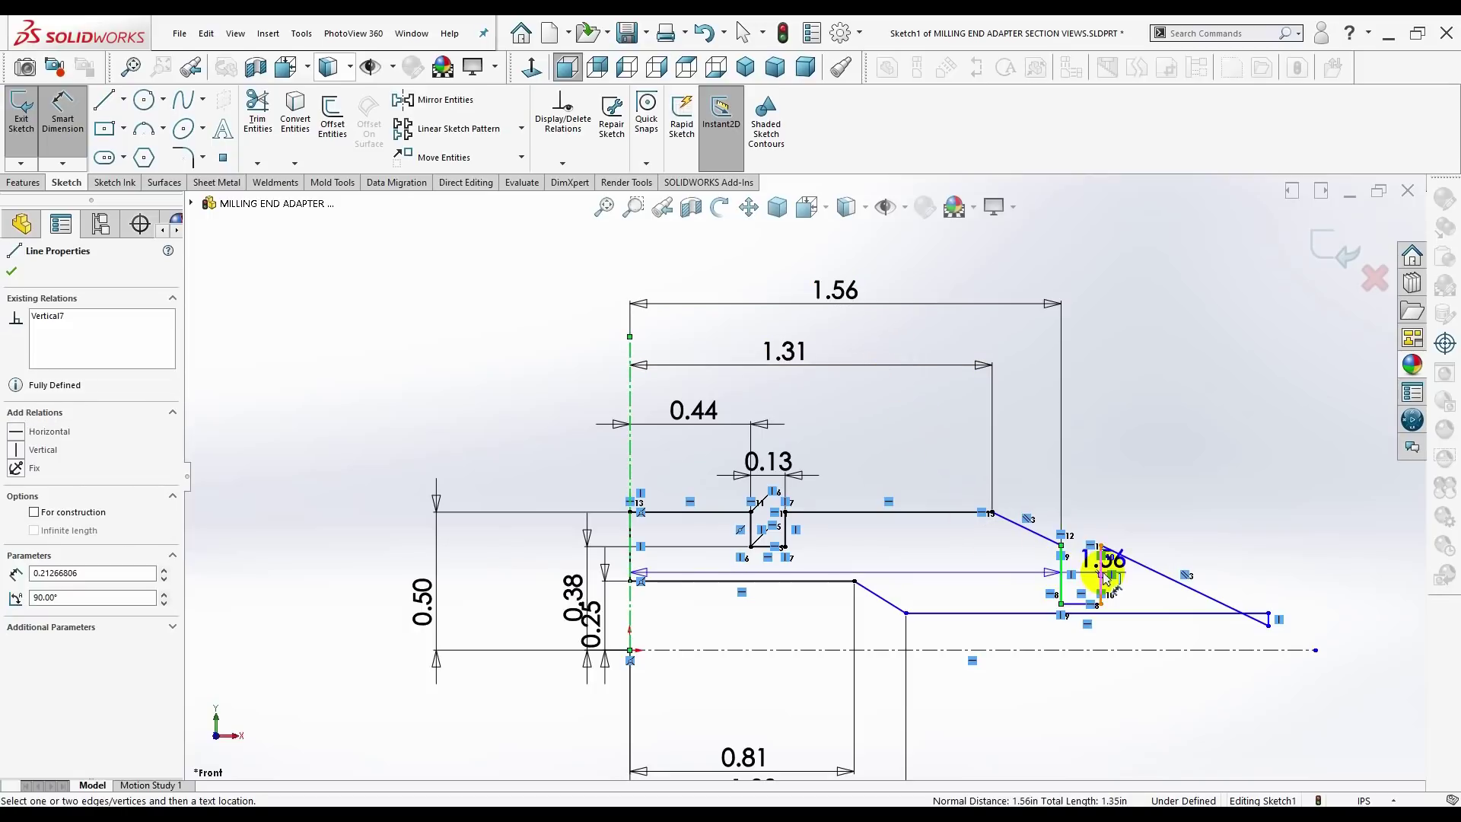
left_click(1104, 582)
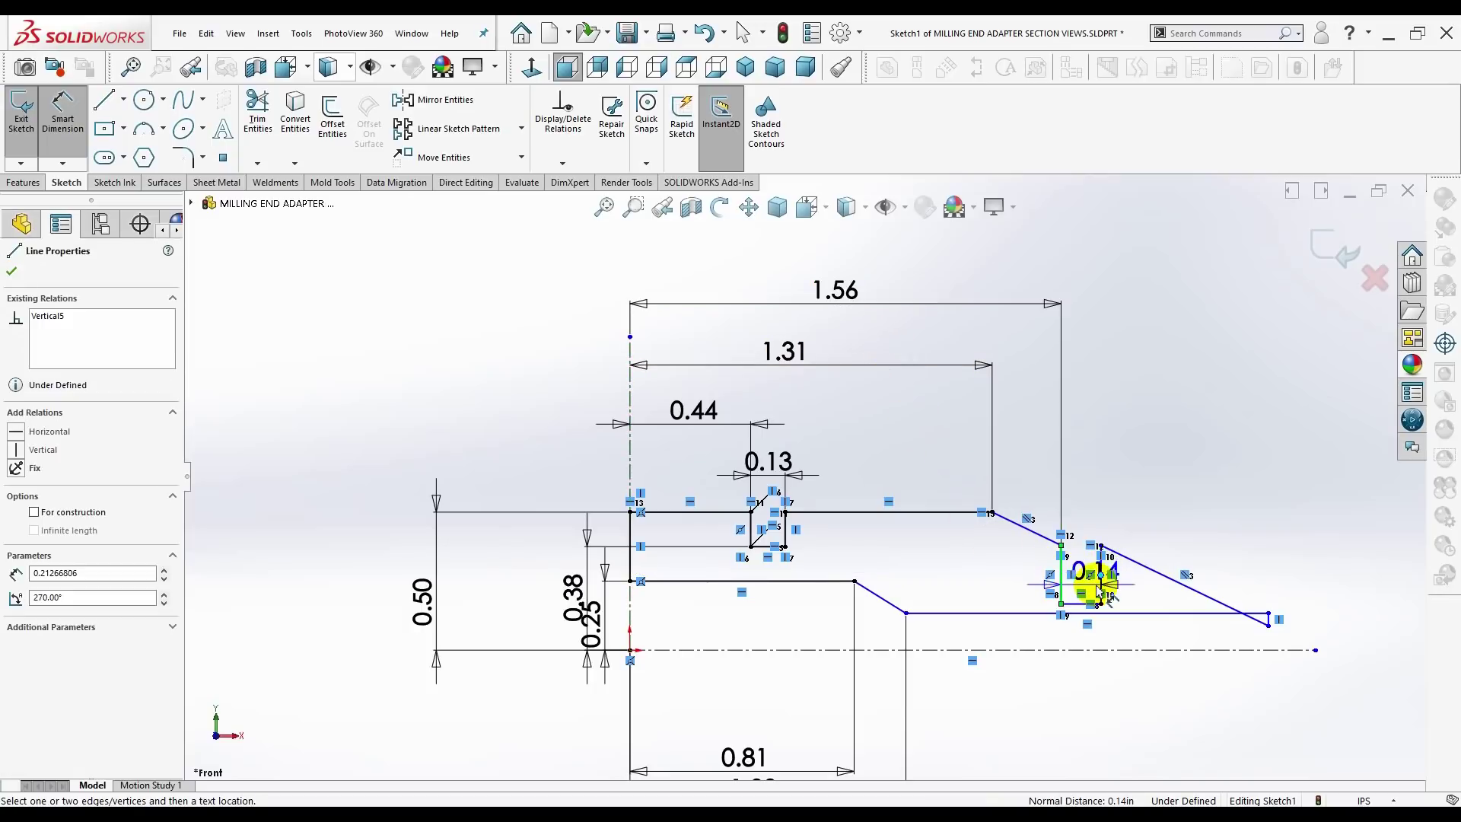
- Set the second groove's width dimension to 0.125
left_click(1101, 577)
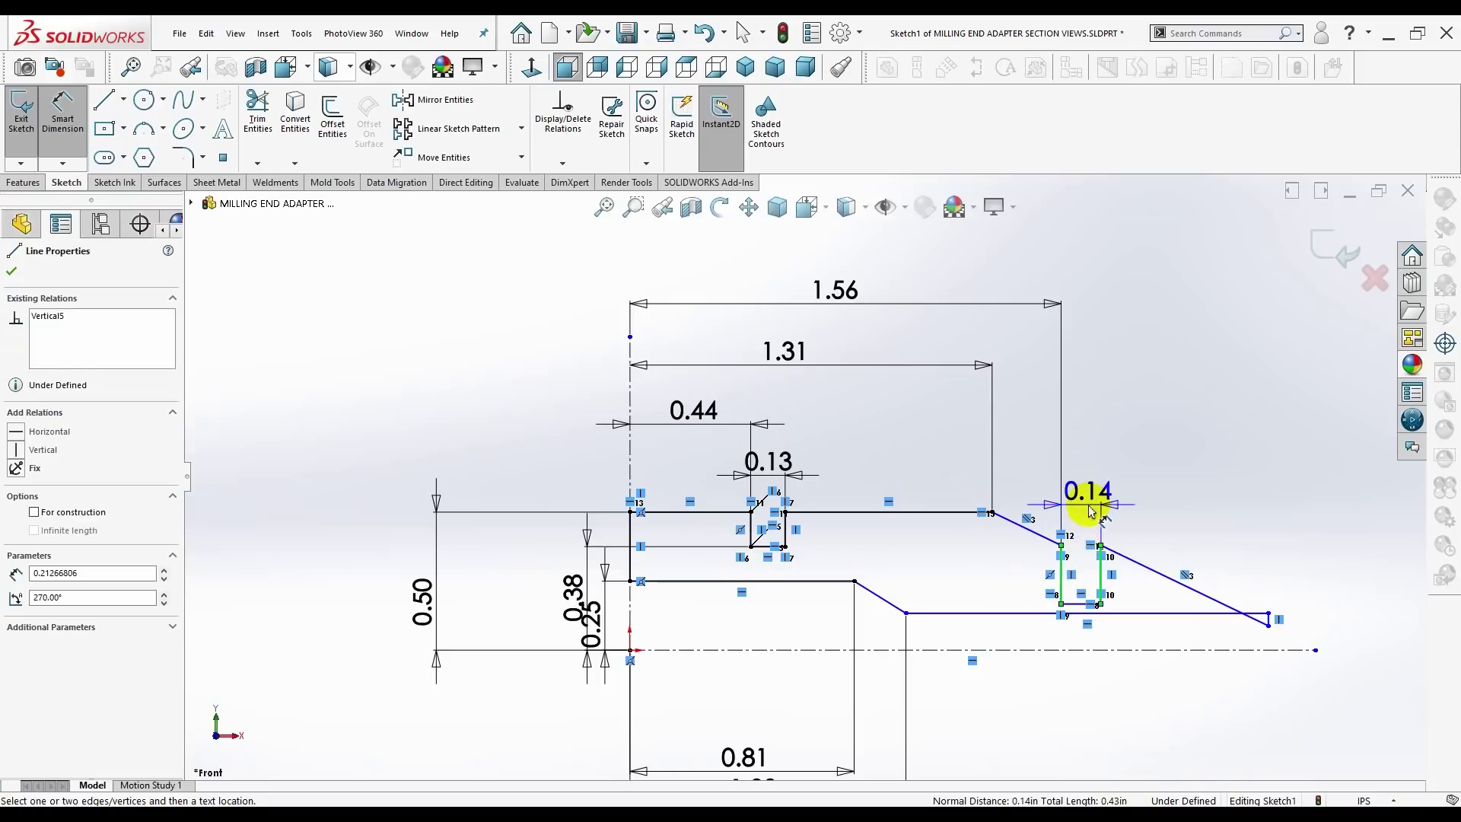
left_click(1089, 506)
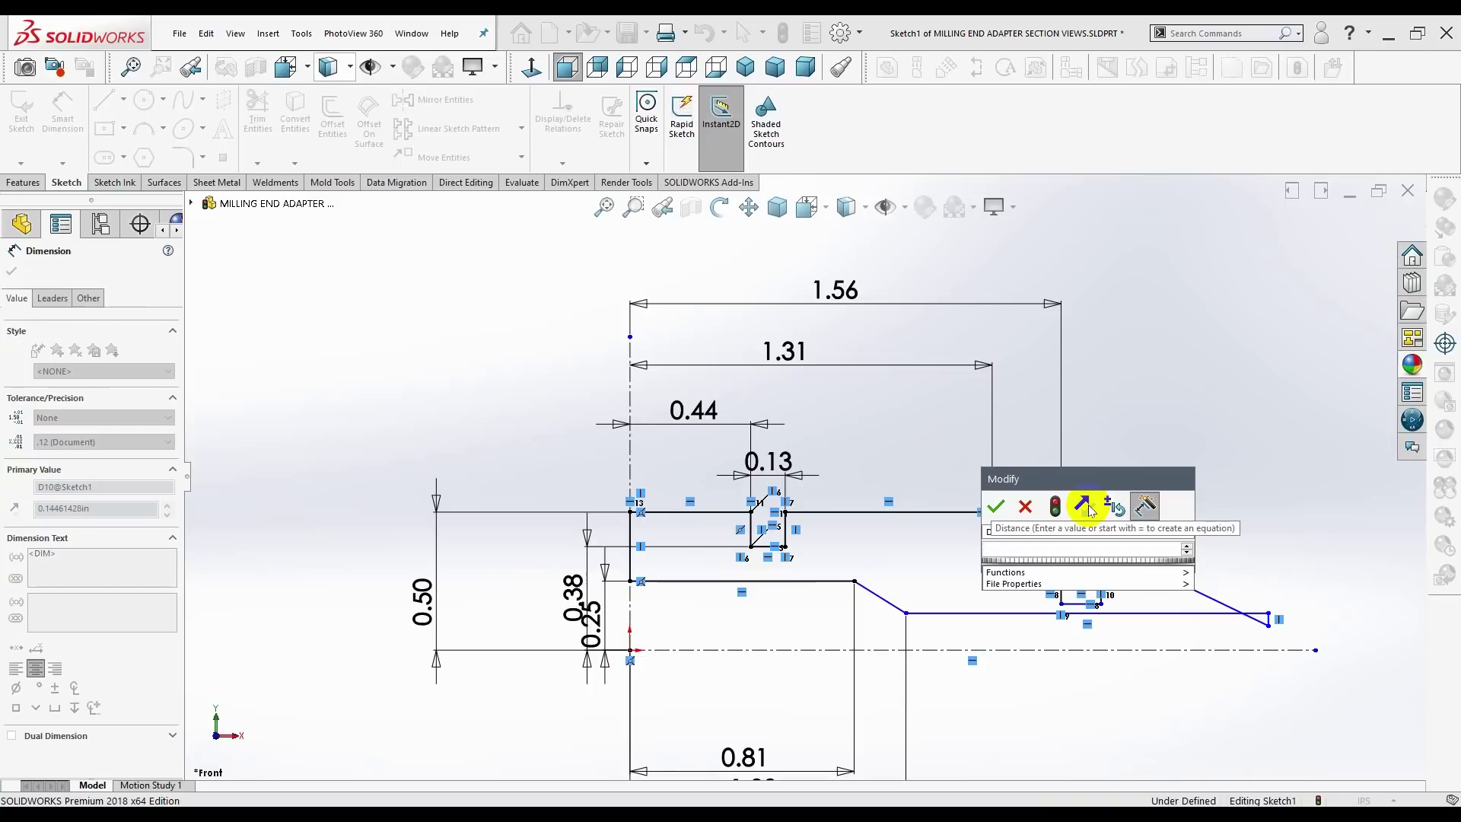
type(".1250")
key("Return")
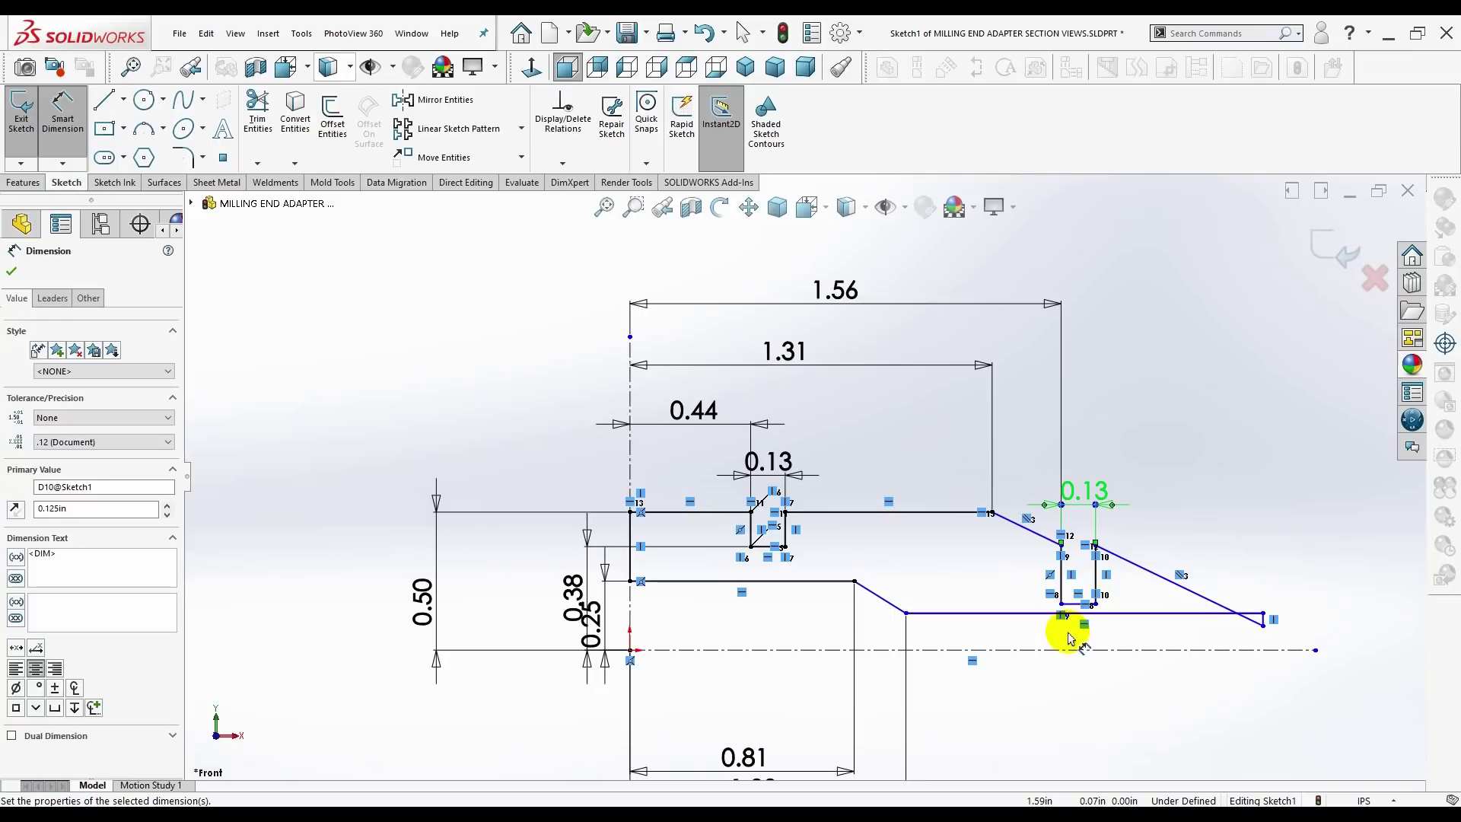
- Dimension the bottom line 0.125 above the centerline
left_click(997, 613)
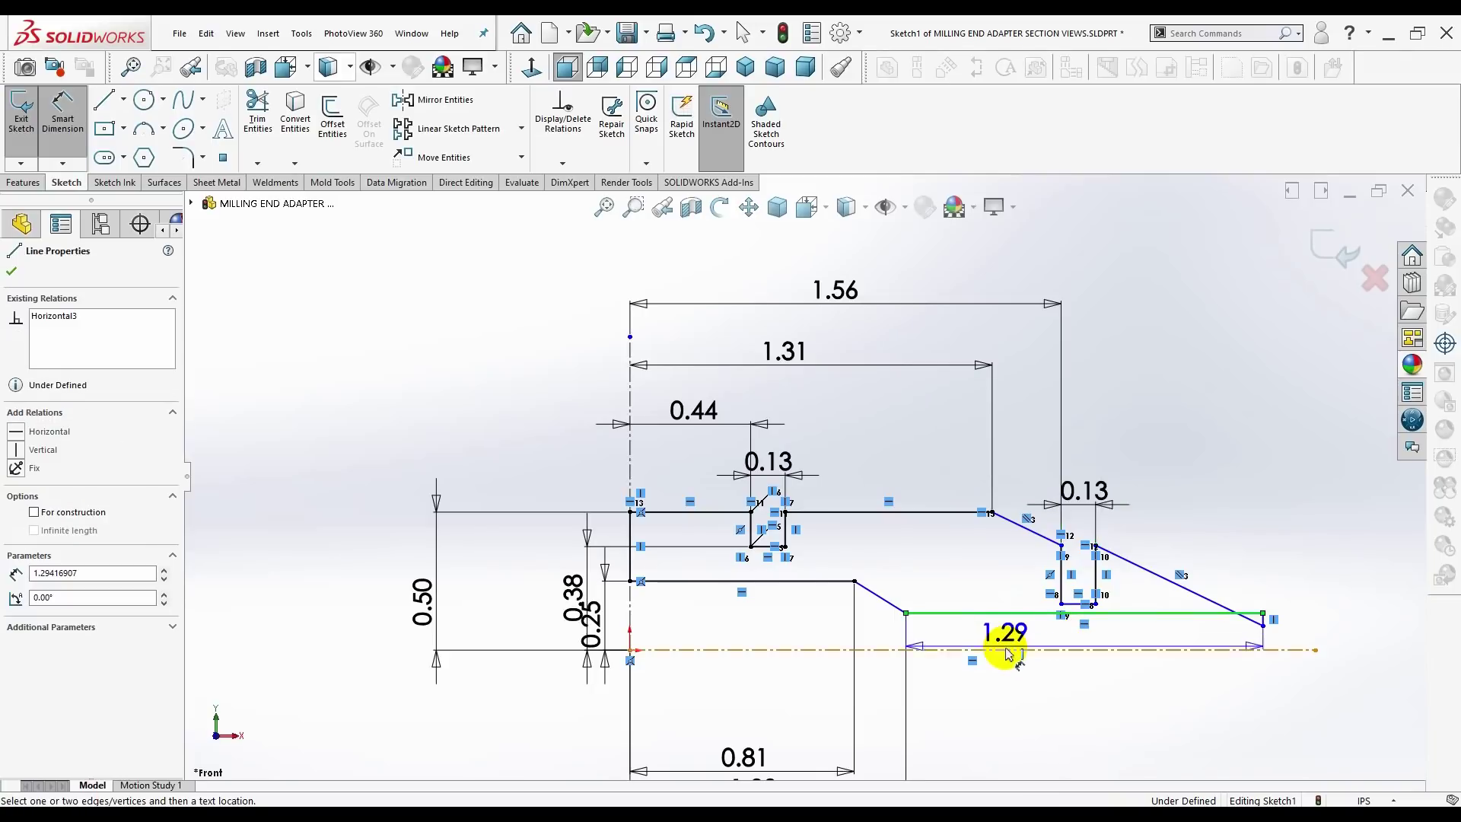
left_click(1291, 650)
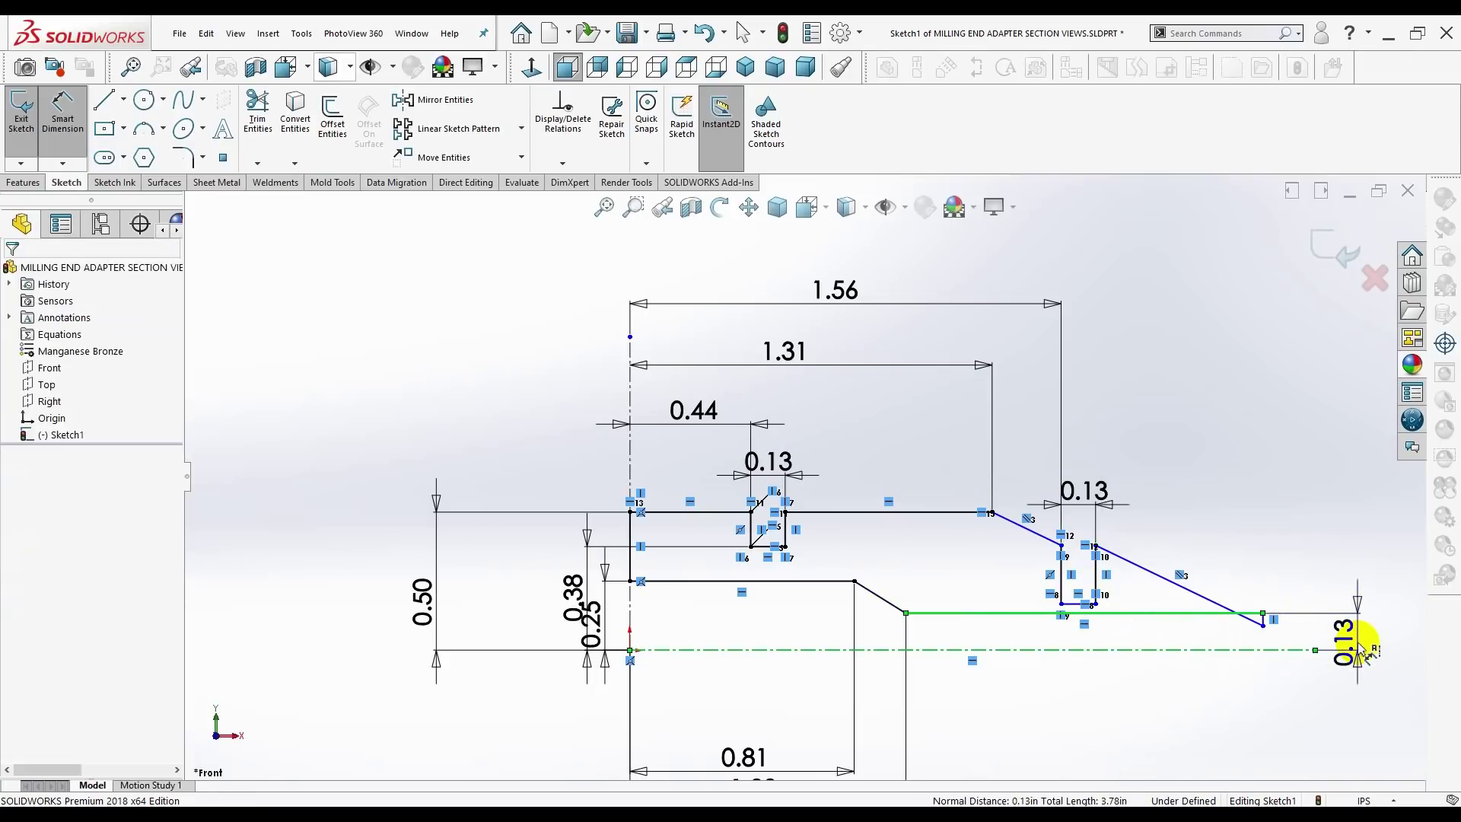
left_click(1360, 648)
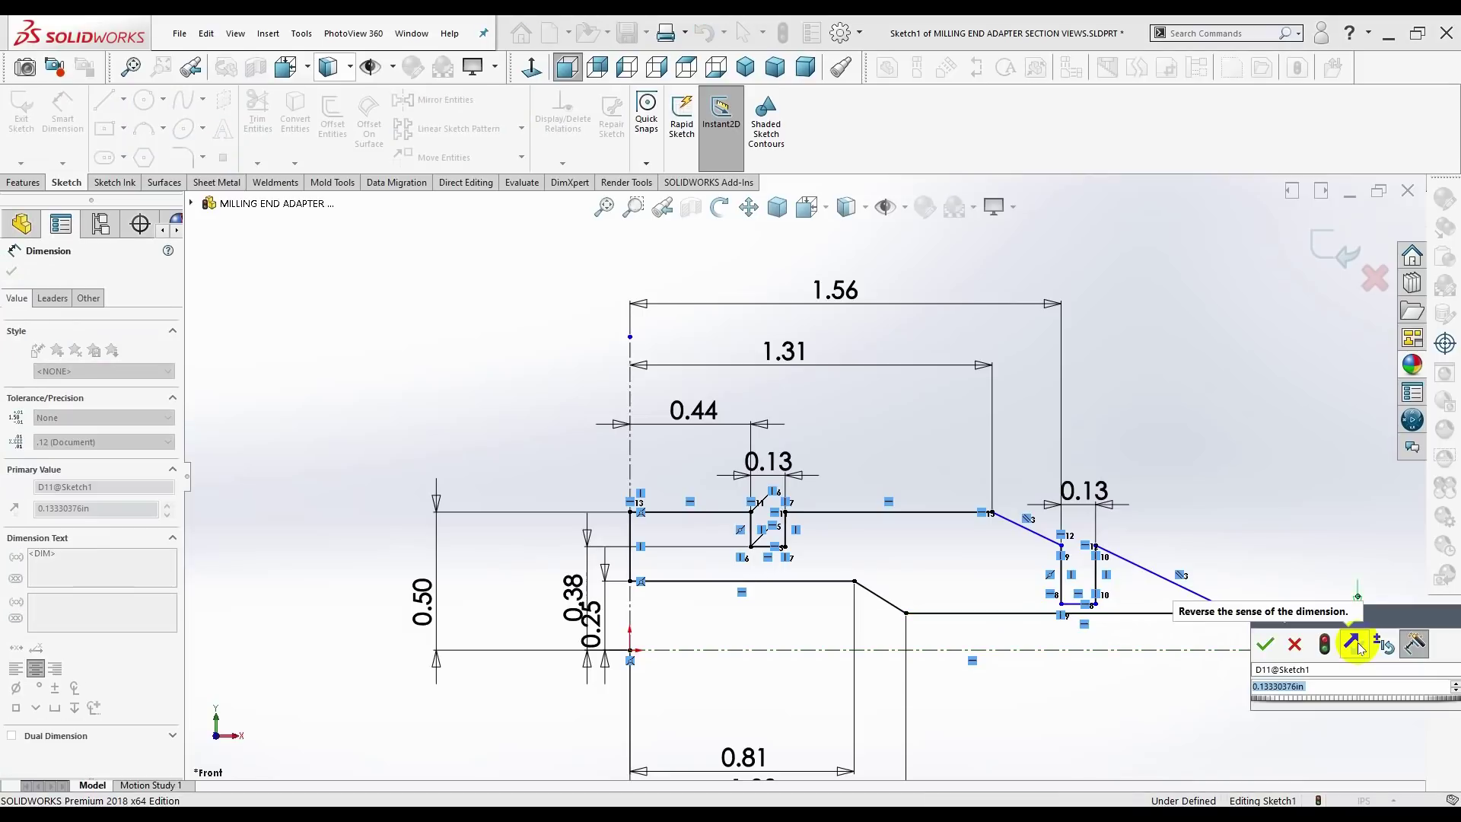
key("BackSpace")
type(".125")
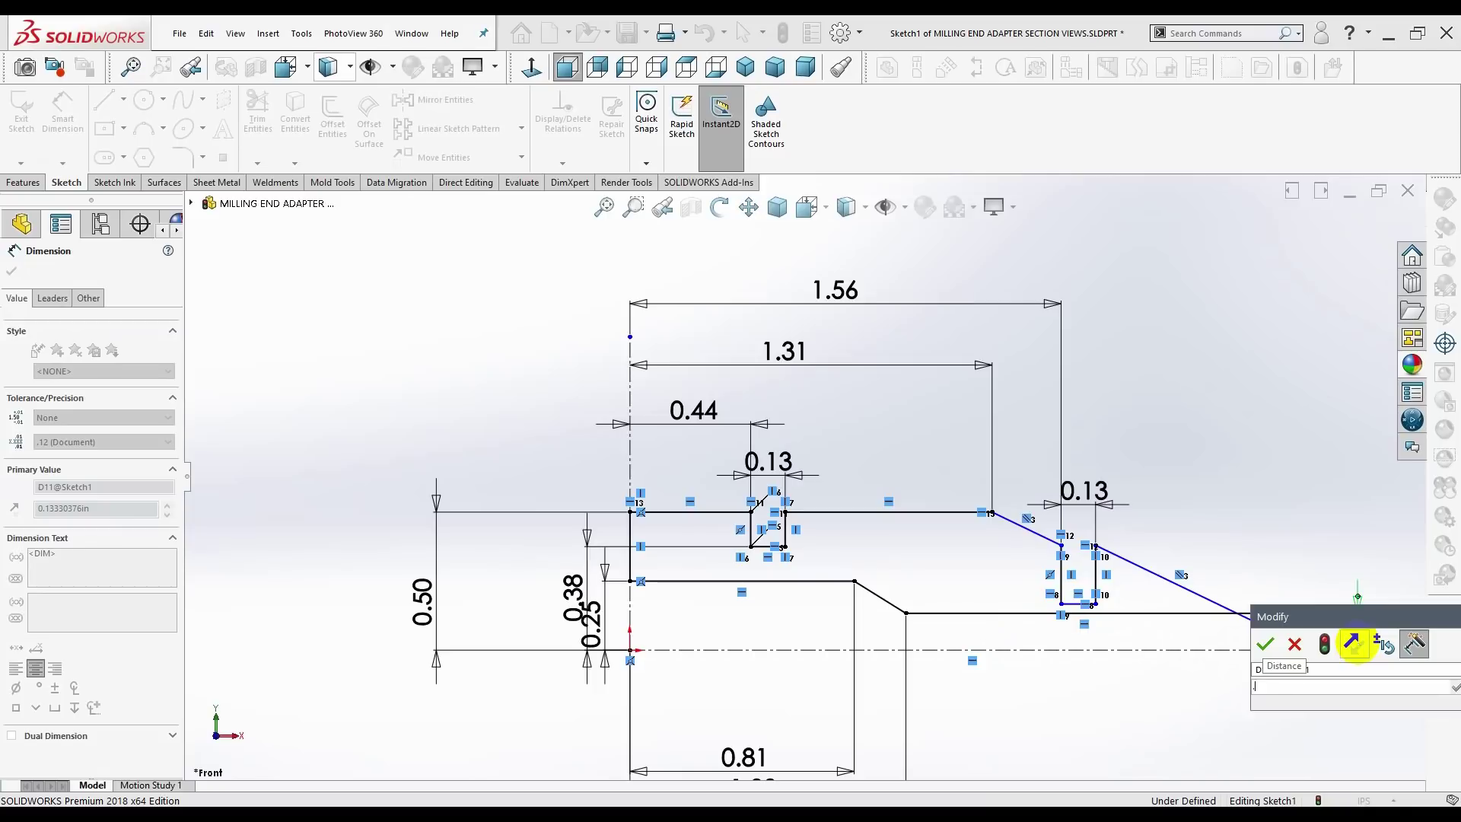
key("Return")
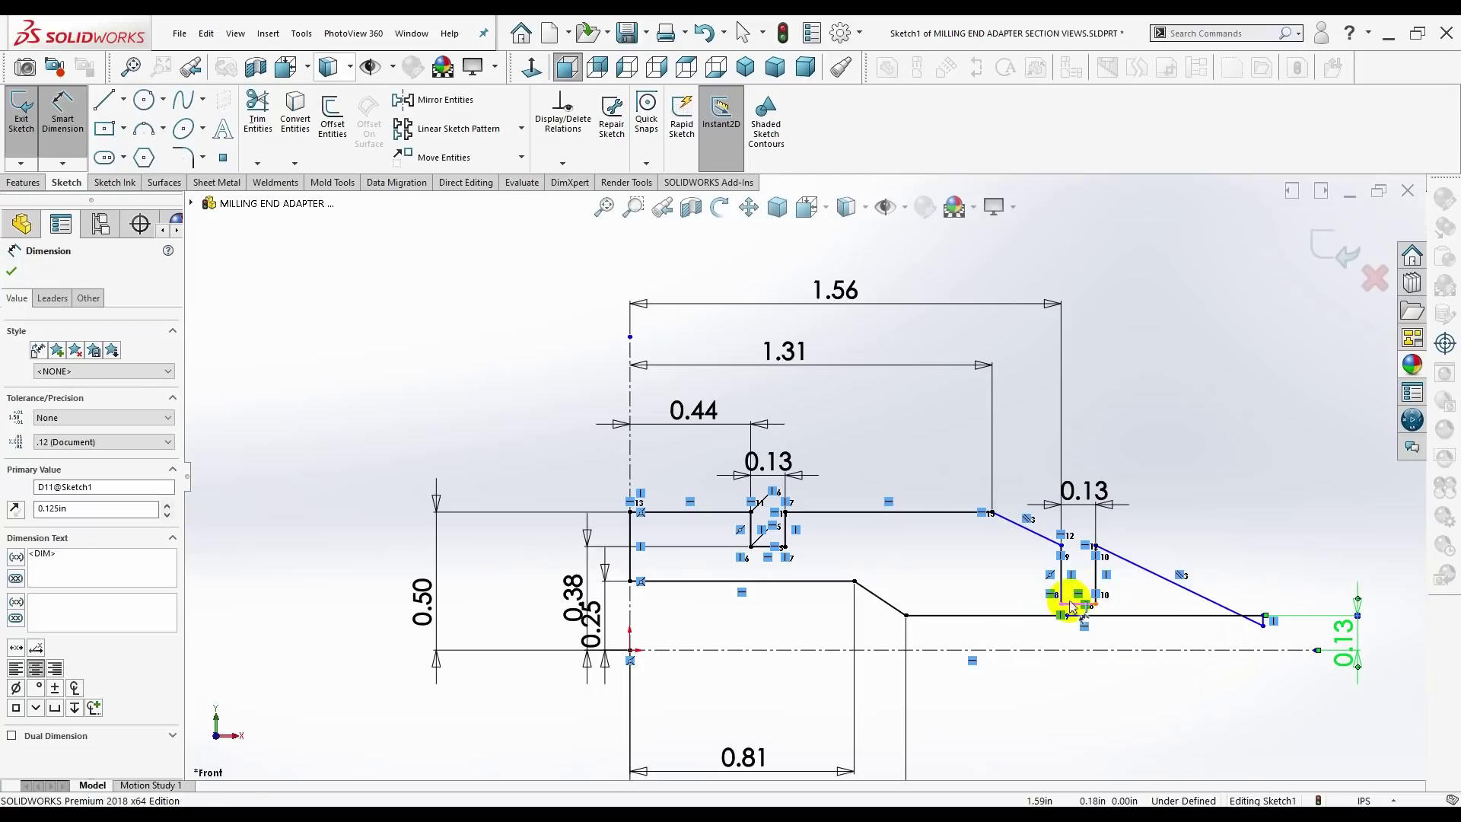
- Dimension the groove floor line 0.3125 above the centerline
left_click(1085, 603)
left_click(1093, 649)
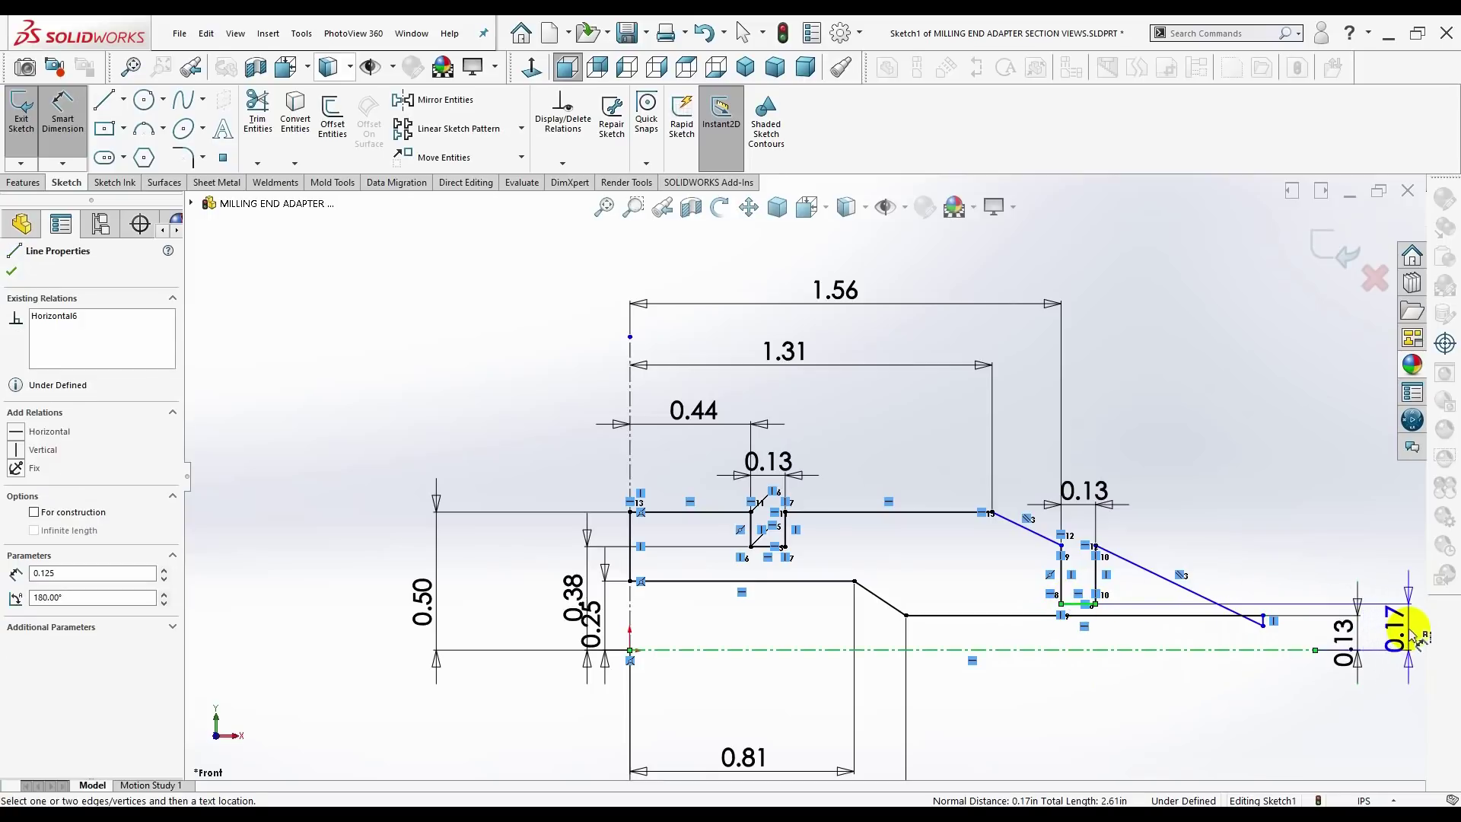
left_click(1410, 636)
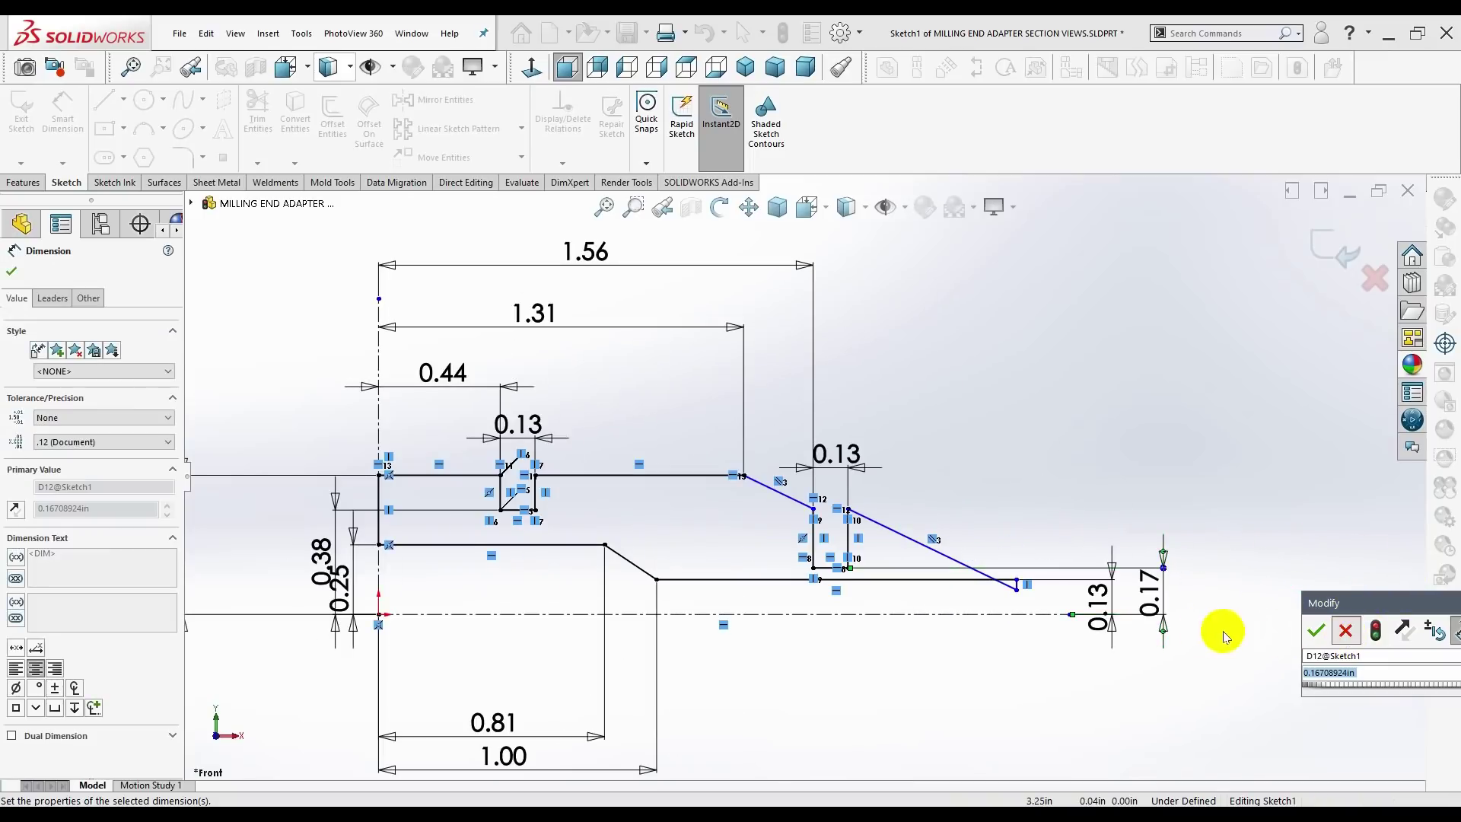
left_click(1316, 630)
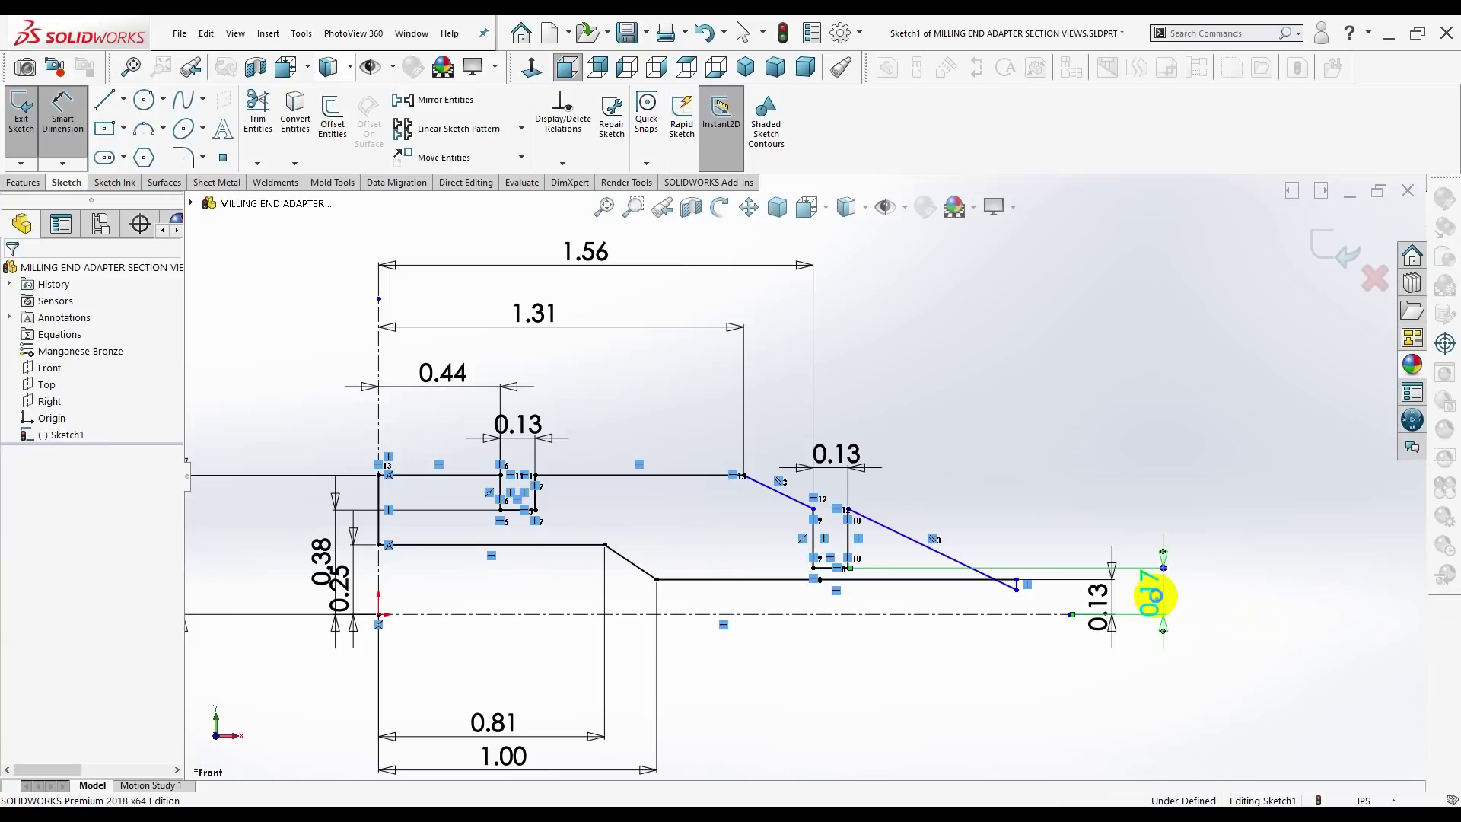
double_click(1162, 605)
key("BackSpace")
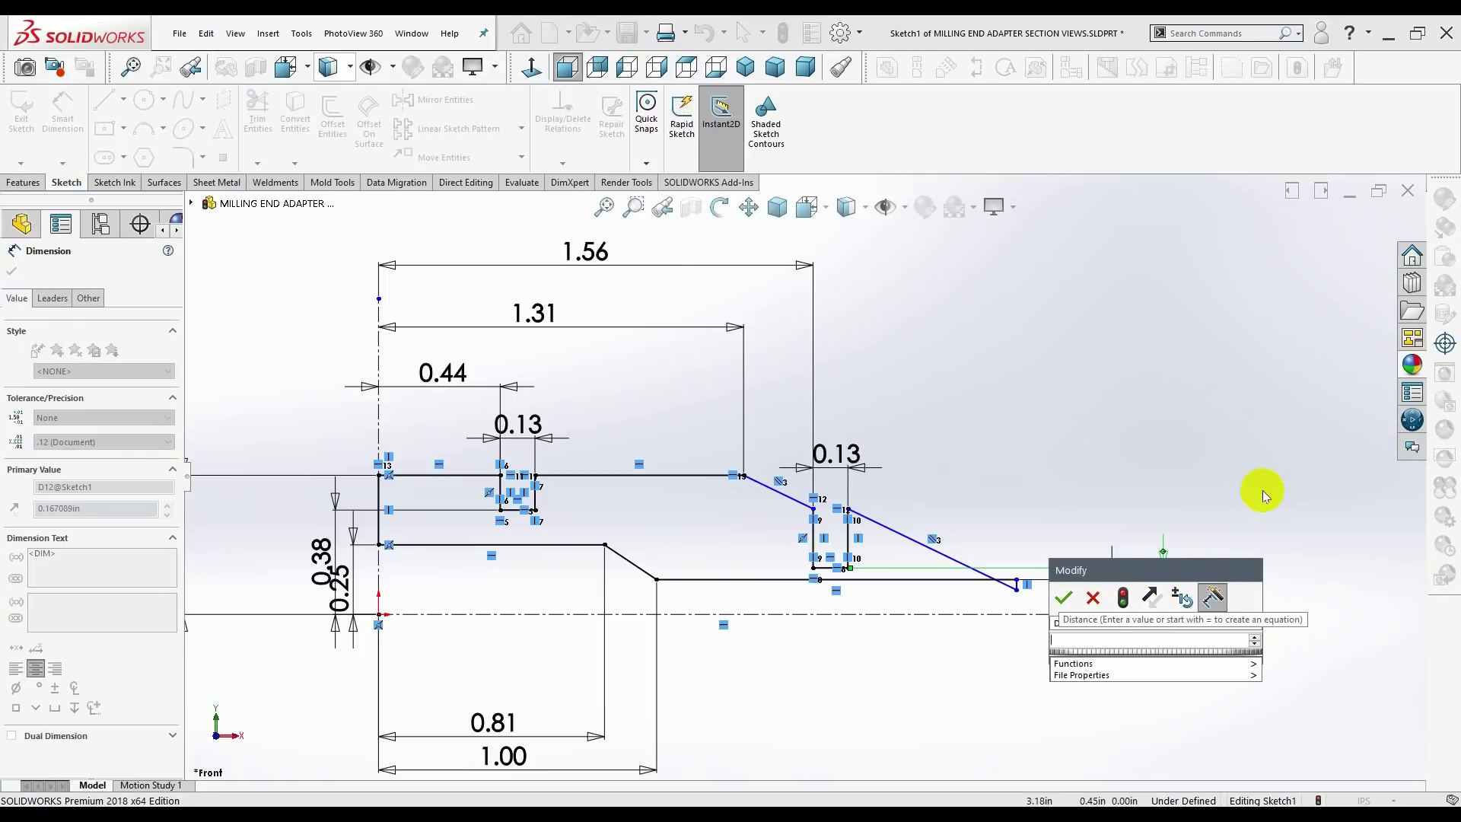
type(".31250")
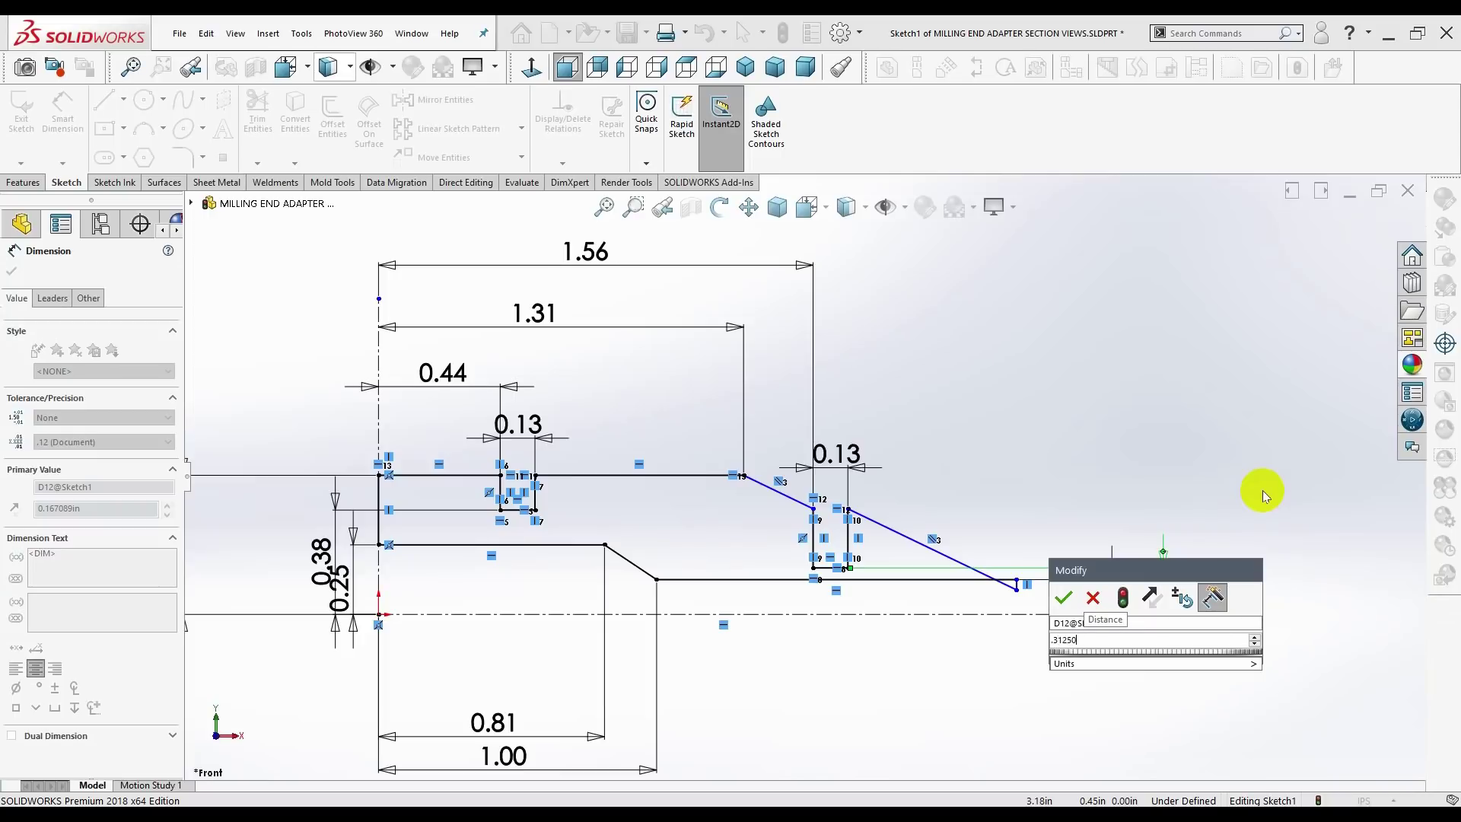
key("Return")
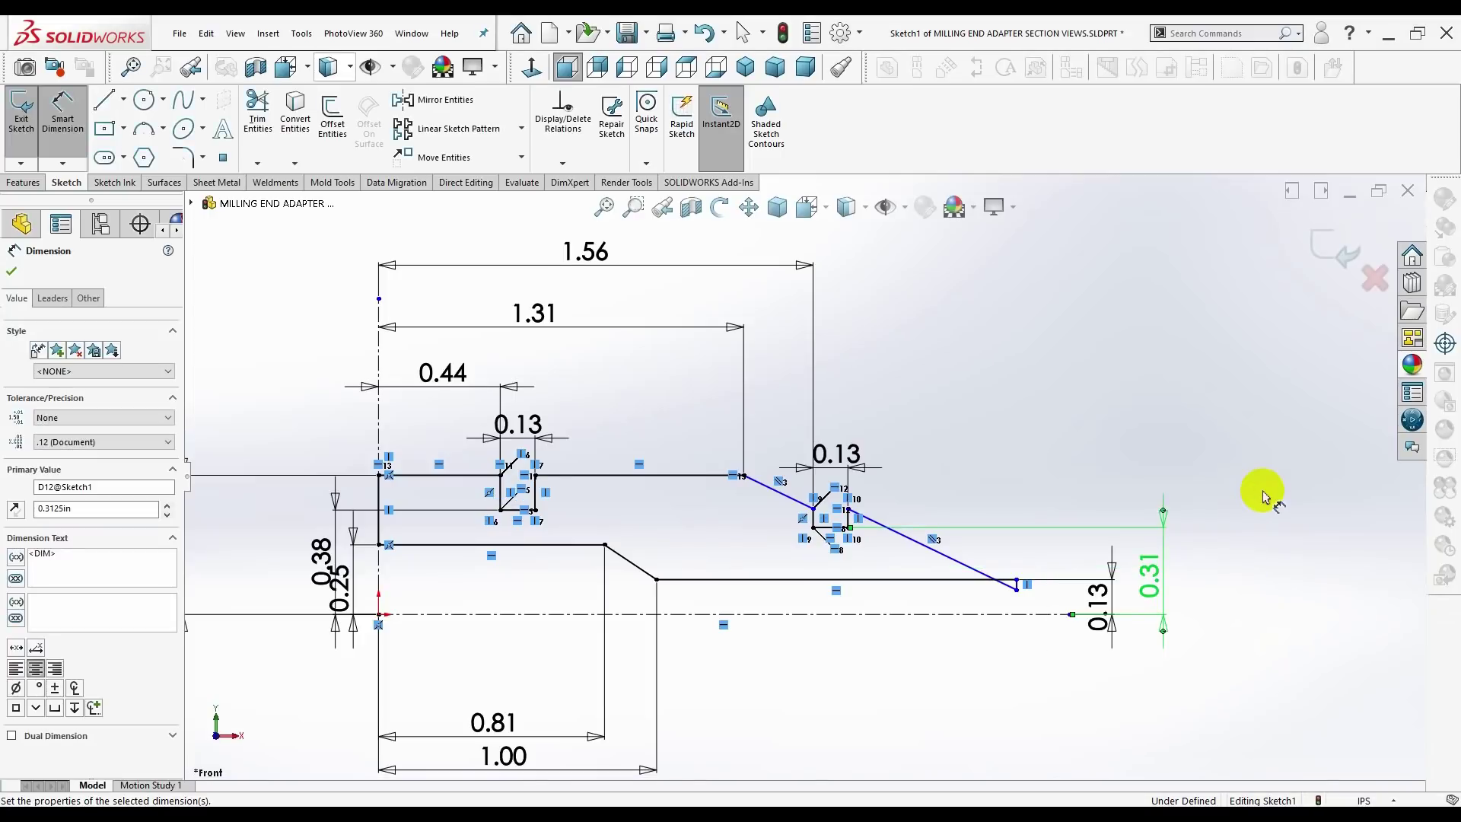
scroll(773, 505, "down", 1)
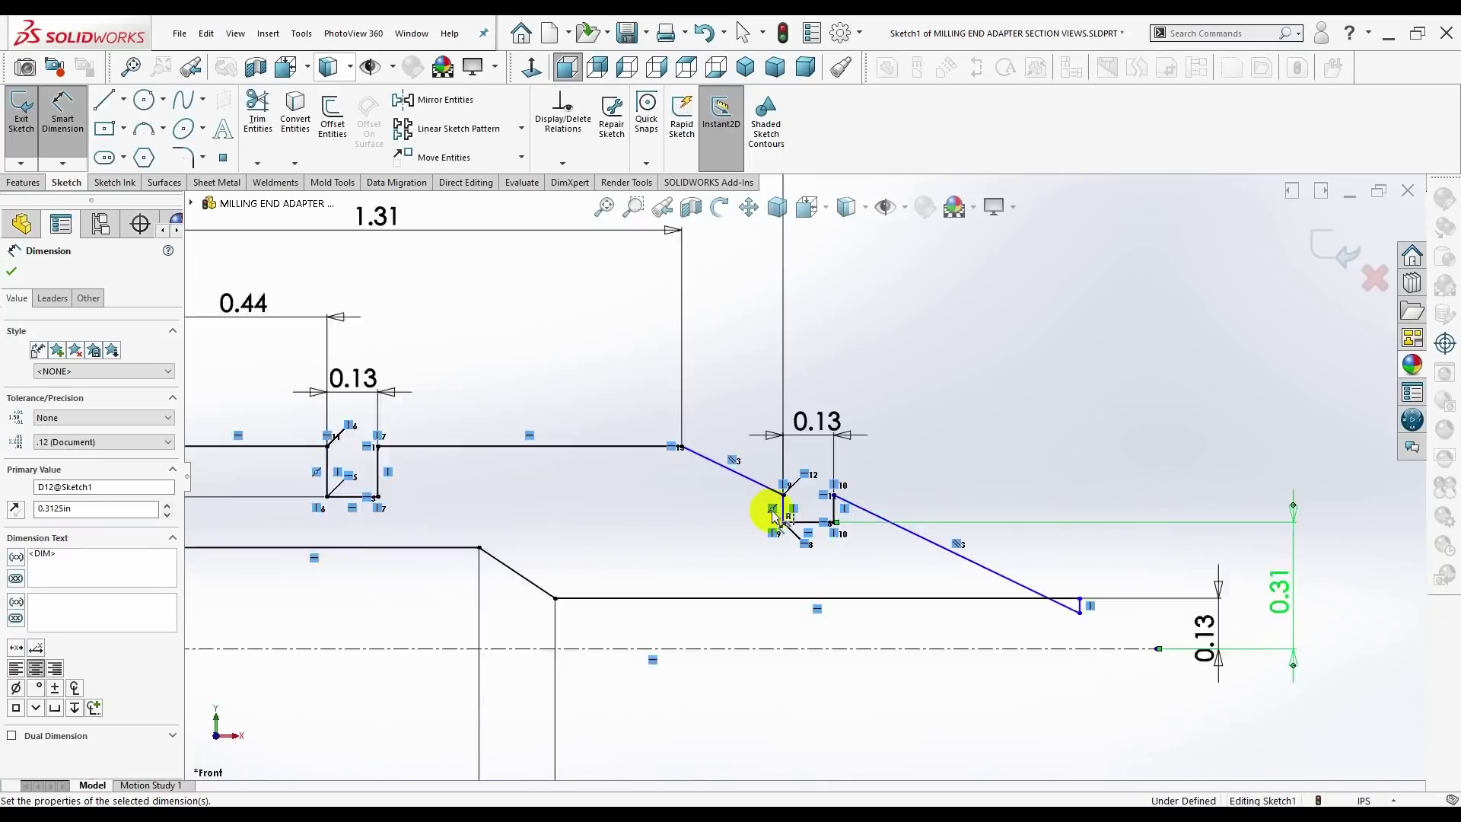
scroll(773, 505, "down", 2)
scroll(773, 510, "down", 1)
scroll(769, 512, "up", 3)
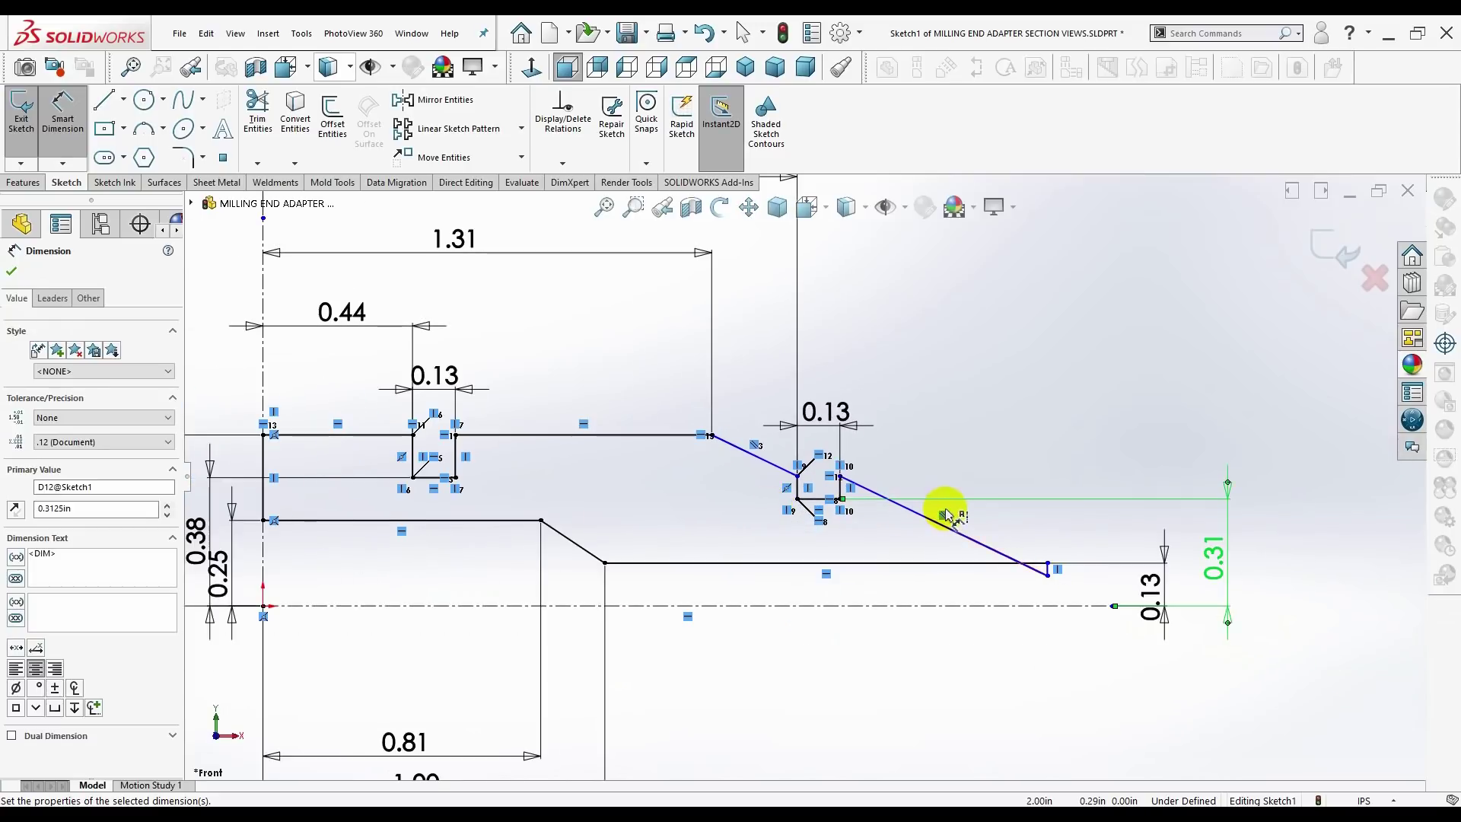
scroll(939, 510, "up", 1)
scroll(990, 544, "up", 1)
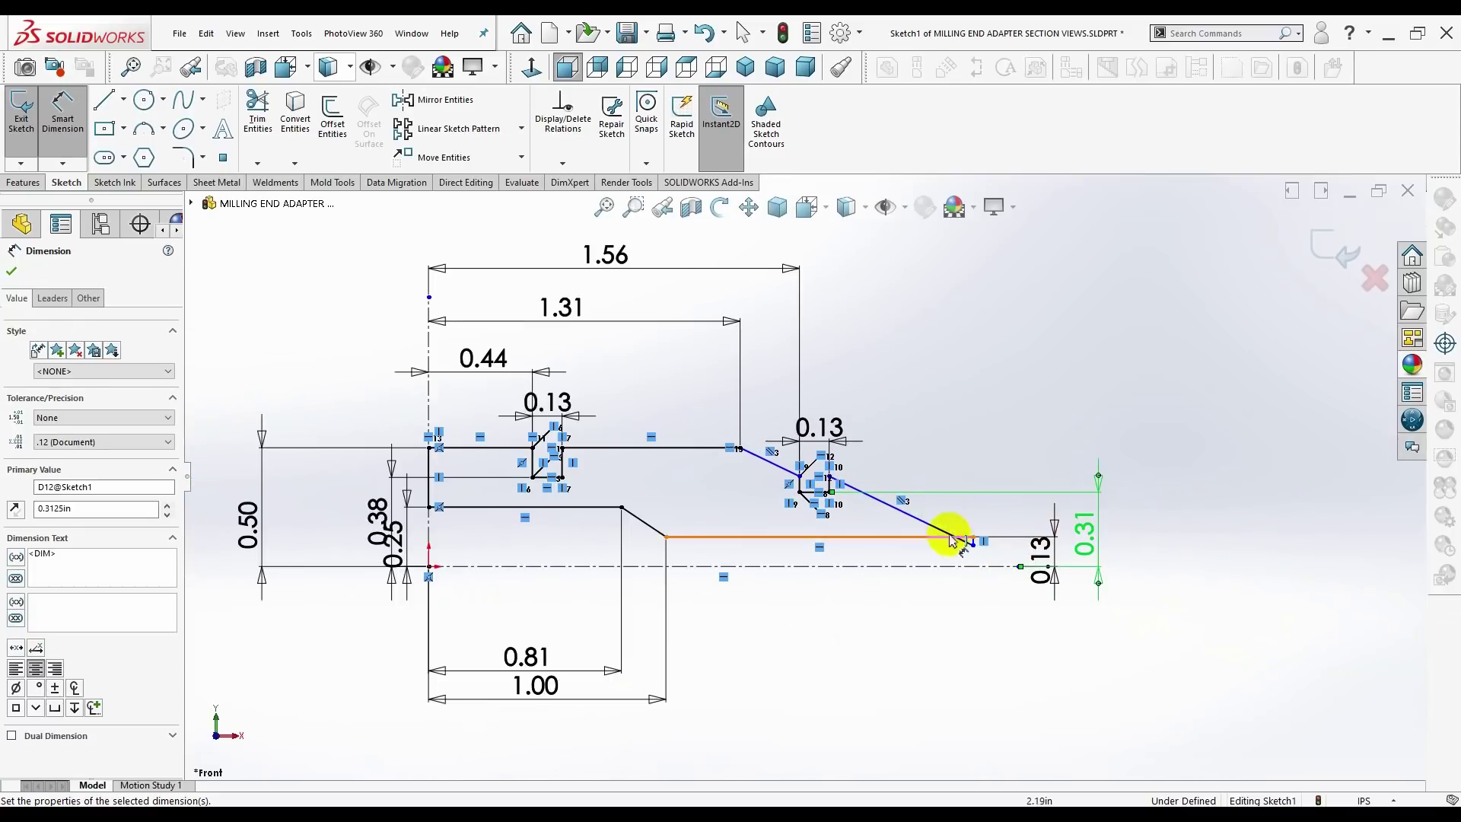
- Delete the old sloped taper line and its short vertical end line
key("Escape")
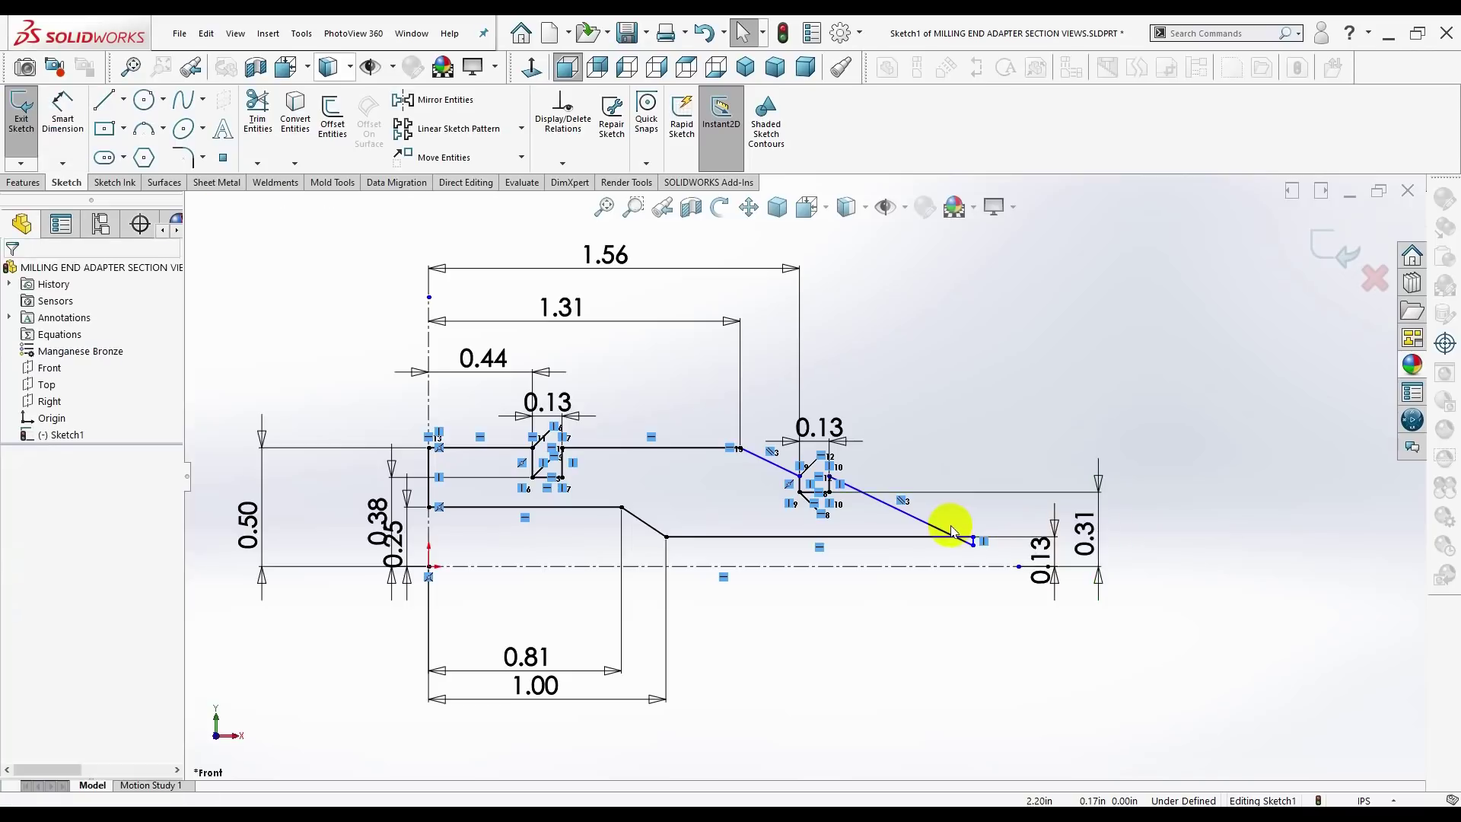
scroll(946, 522, "down", 2)
left_click(881, 516)
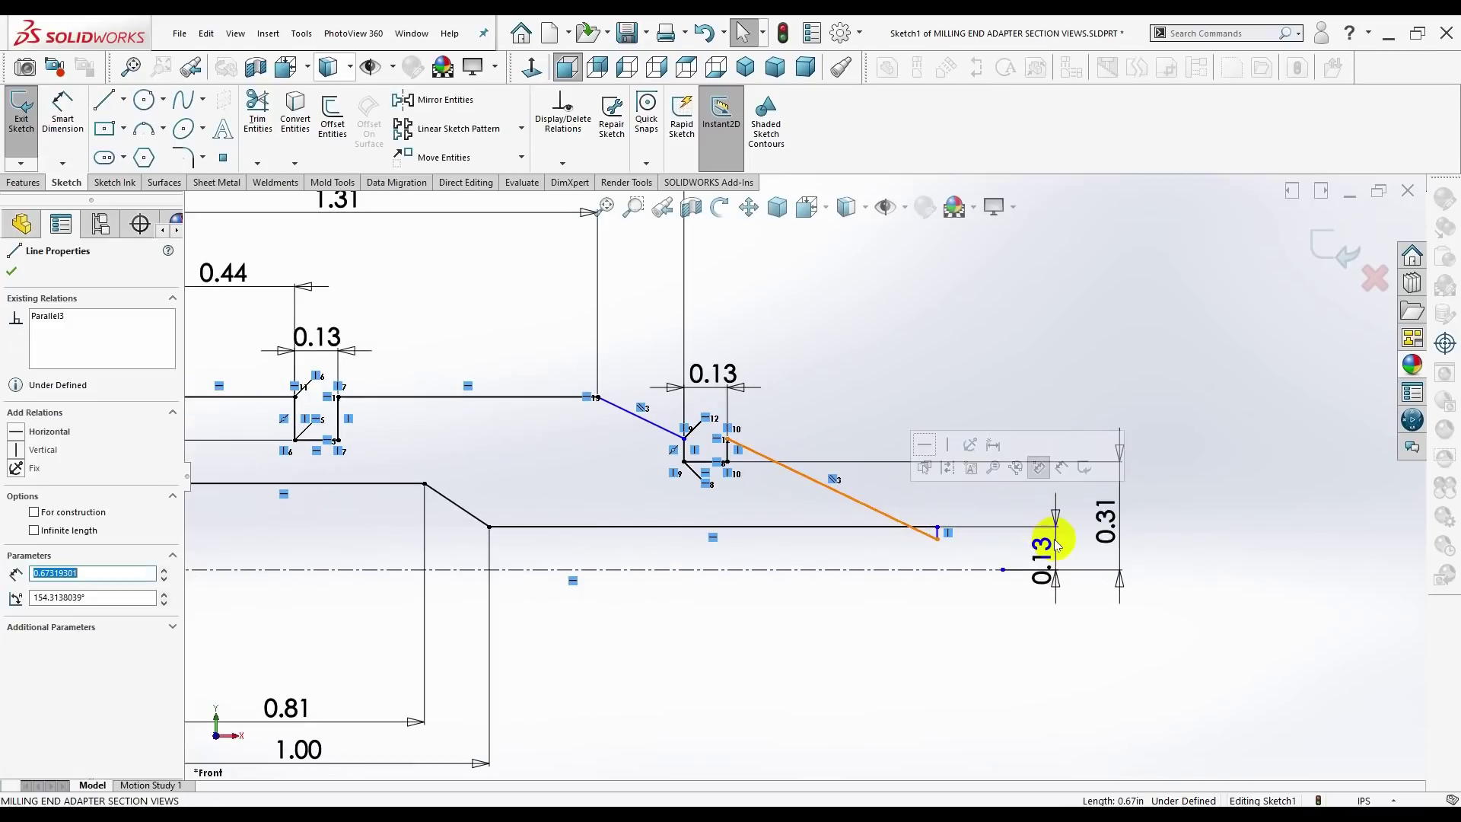
key("Delete")
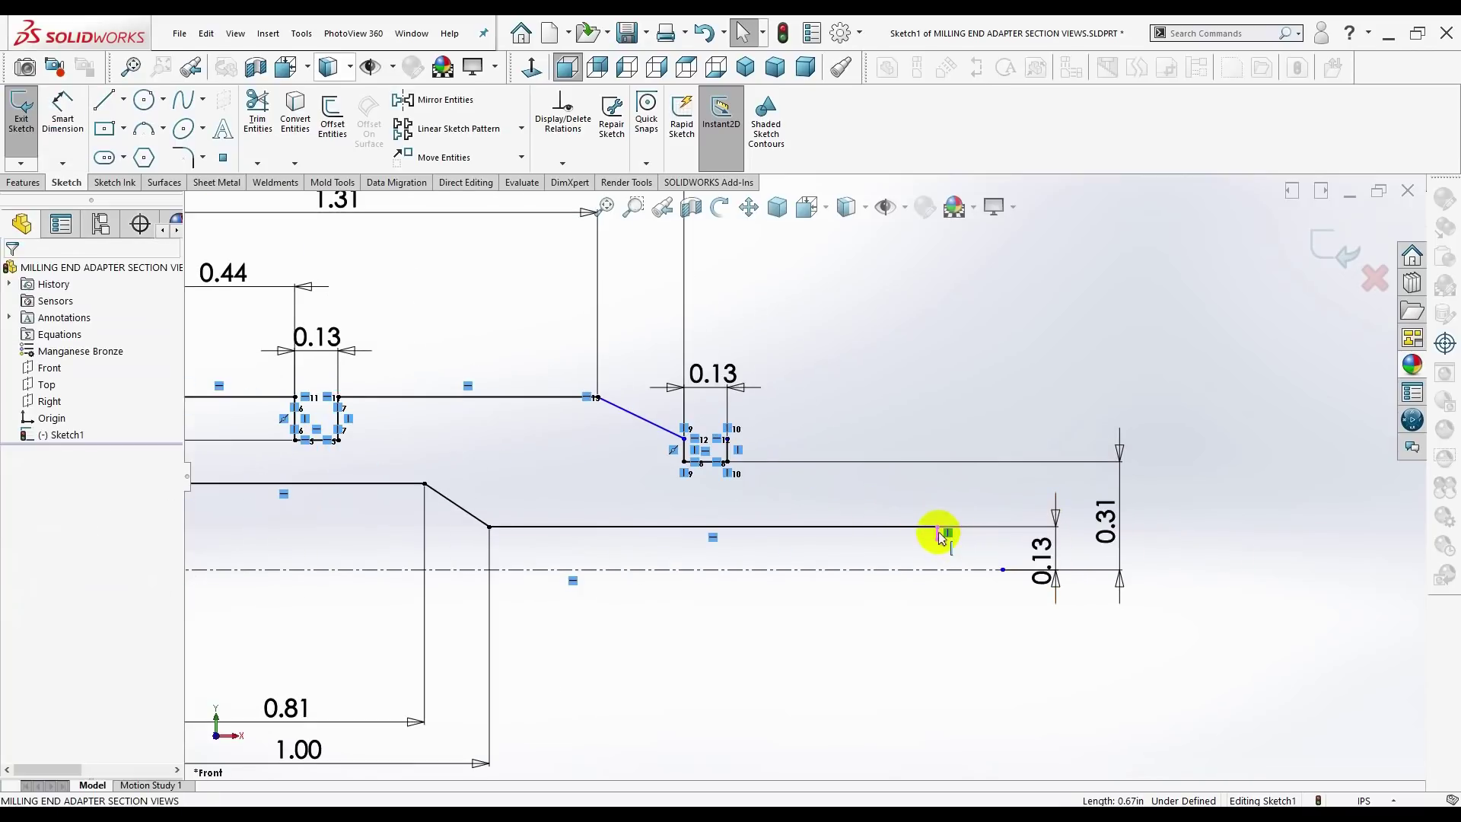
left_click(940, 532)
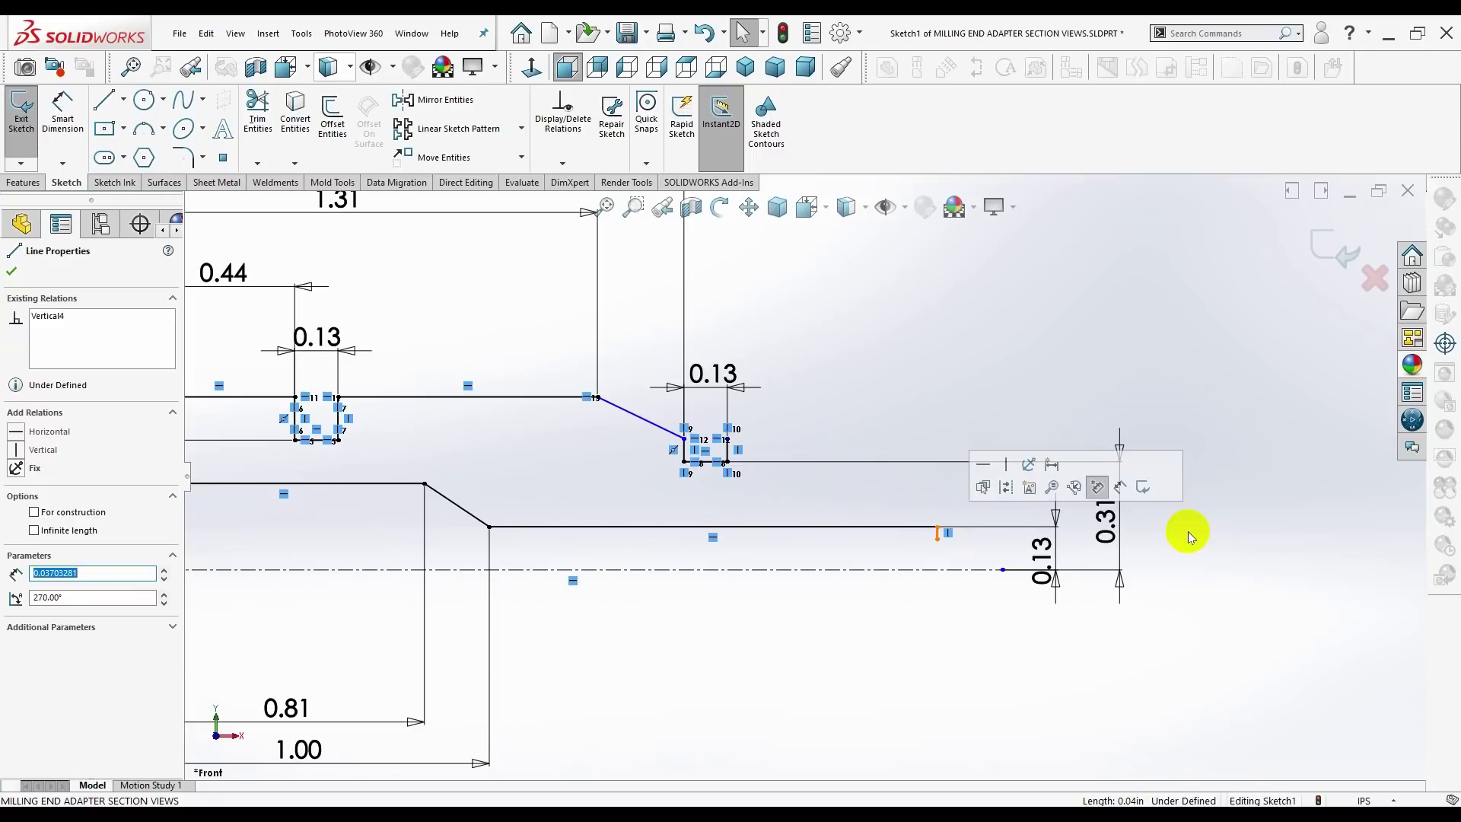
key("Delete")
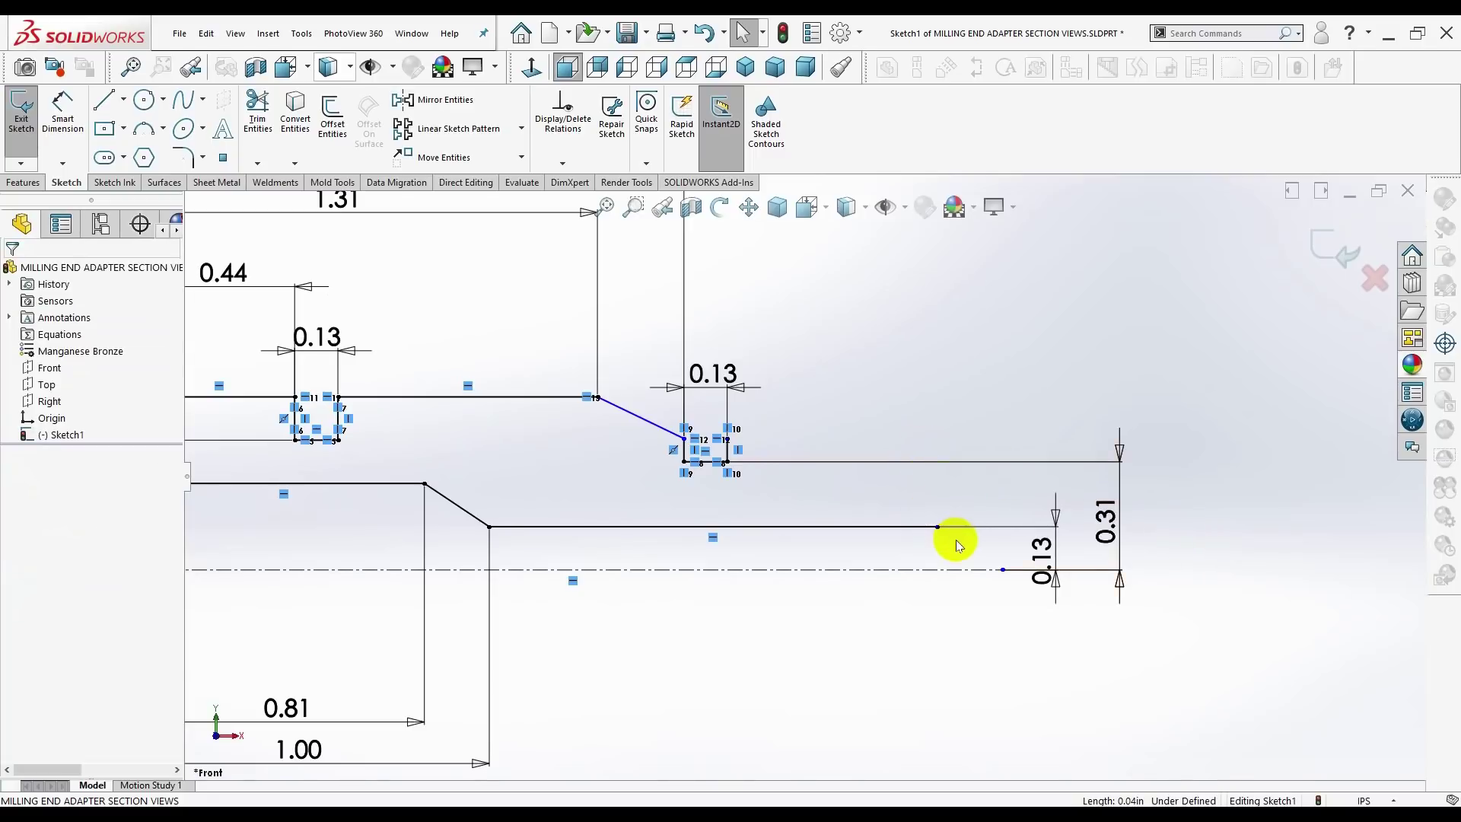
key("f")
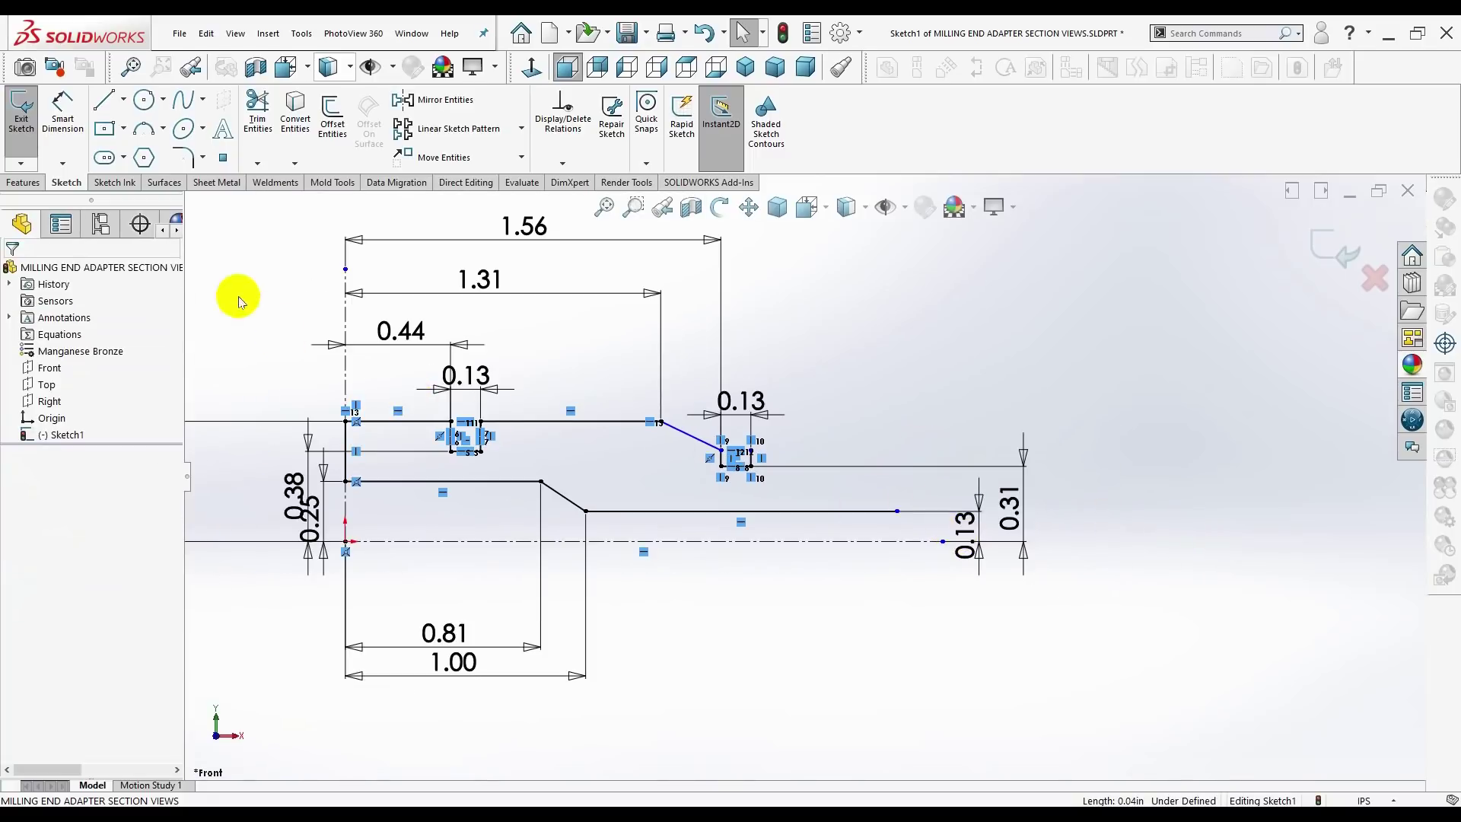
- Redraw a sloped line from the groove's lower corner with a vertical drop to the bottom line
left_click(104, 104)
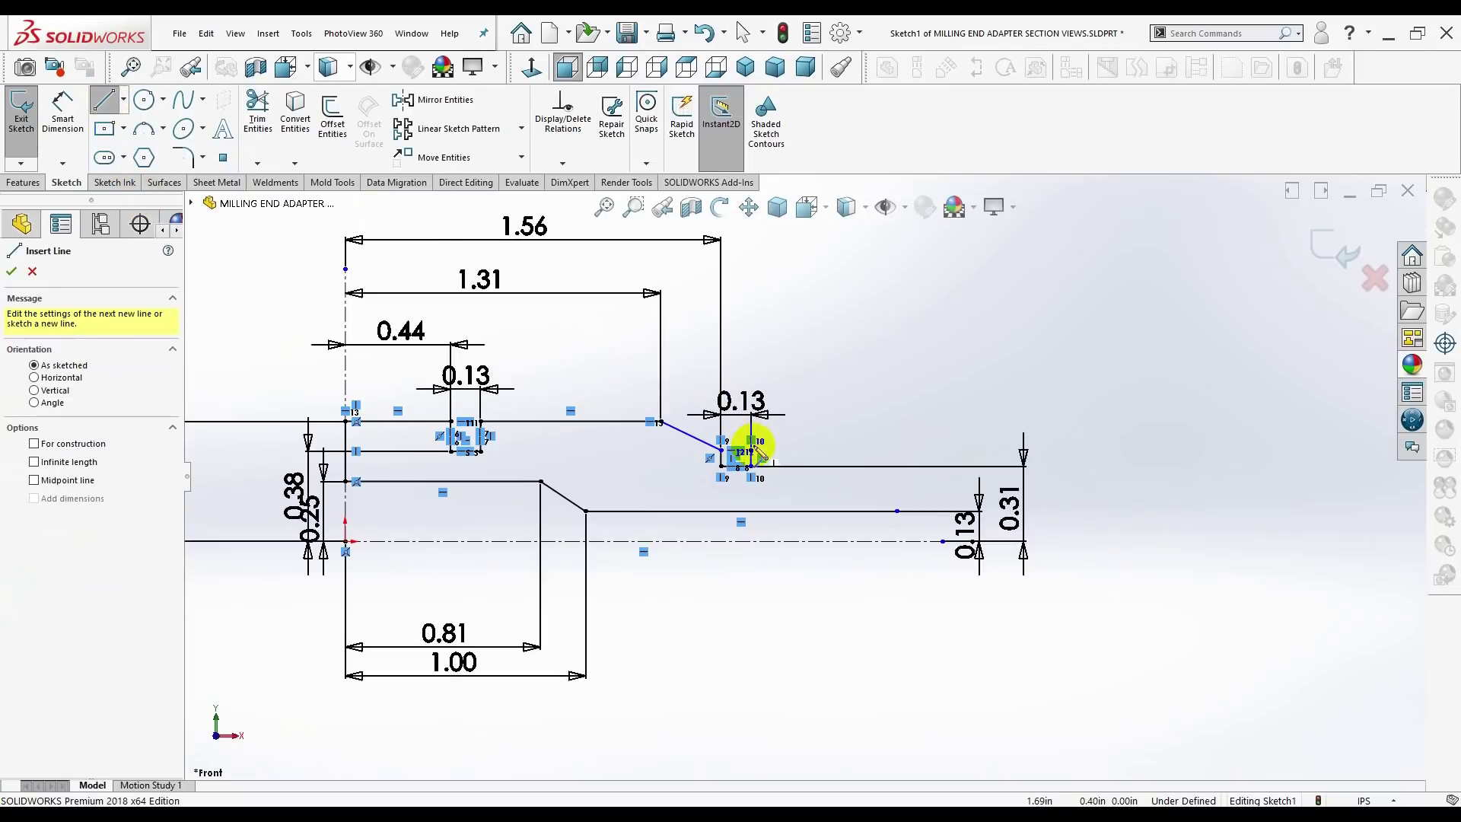
left_click(753, 455)
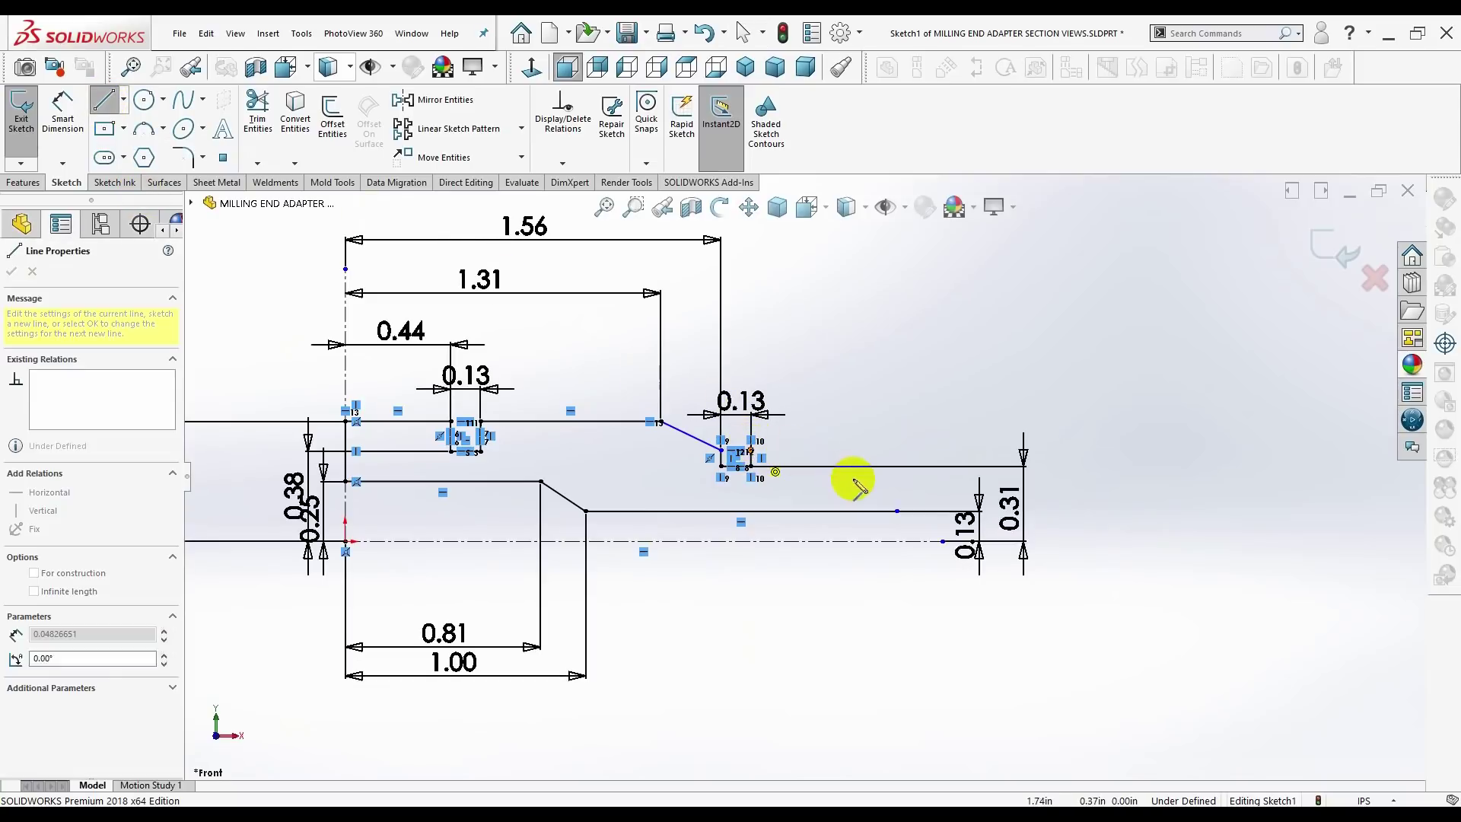
left_click(898, 490)
double_click(897, 510)
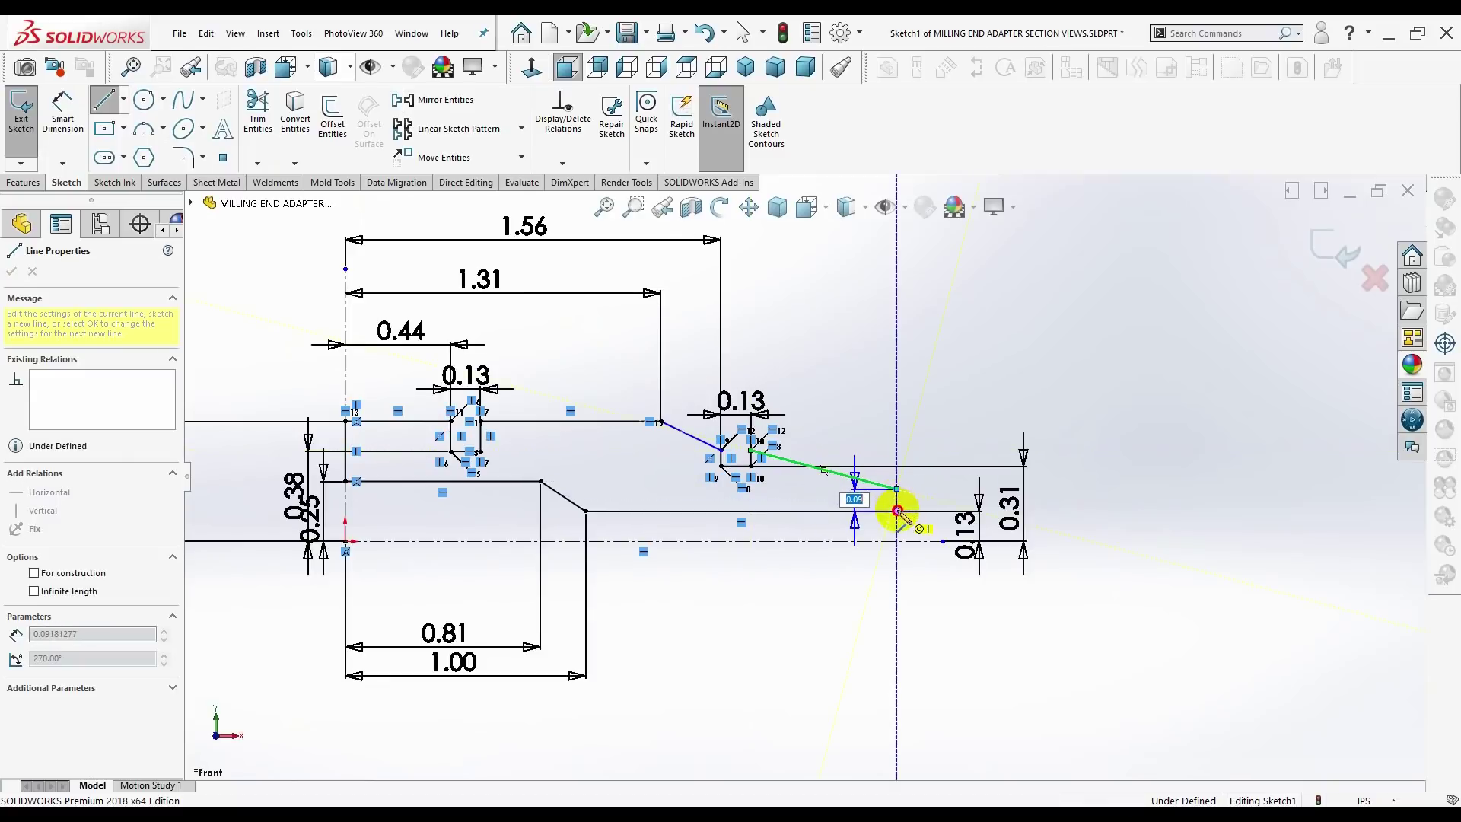
key("Escape")
key("Escape")
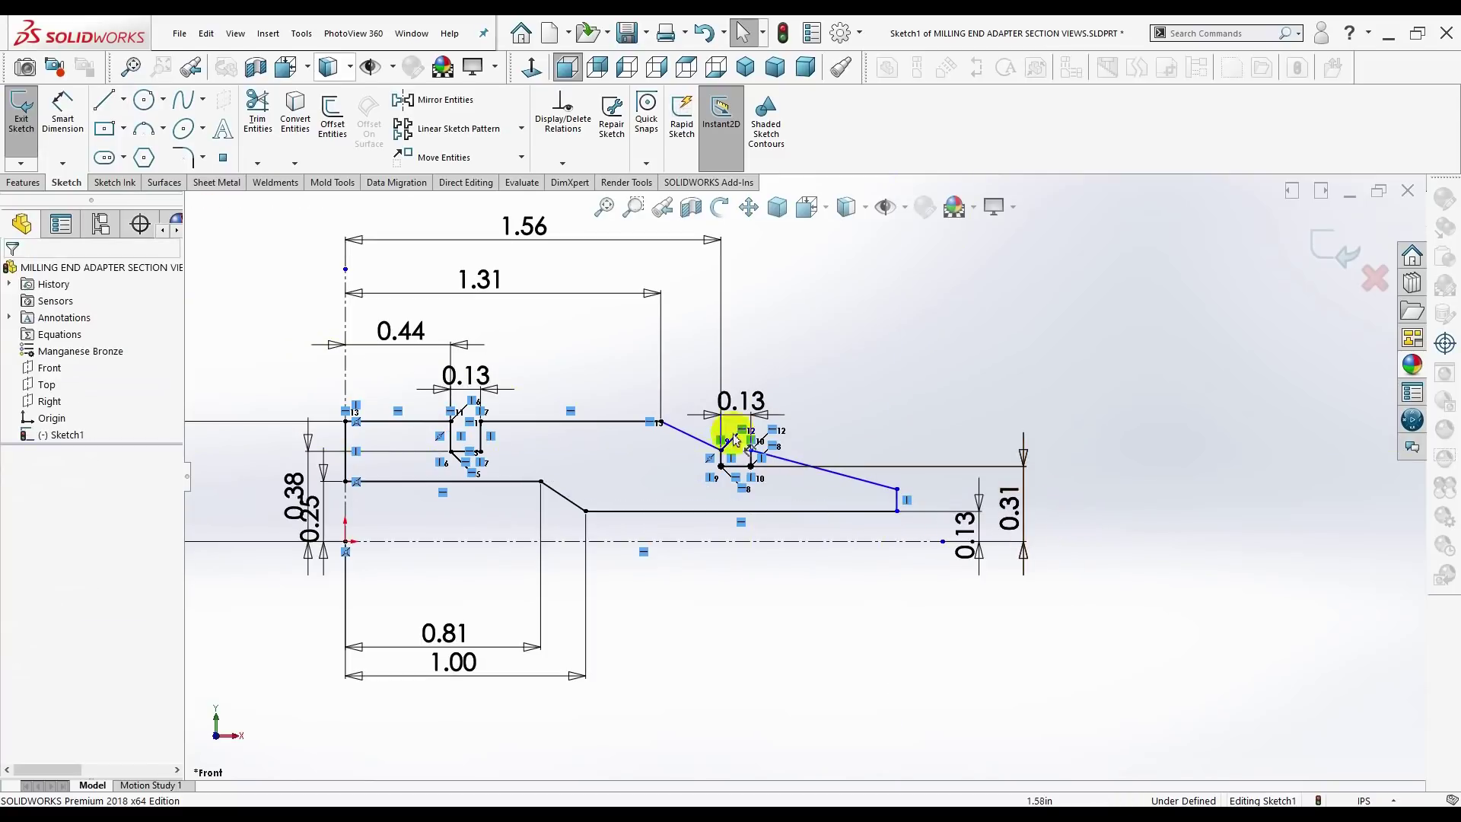
scroll(783, 411, "up", 2)
- Dimension the groove's lower corner 0.4375 above the centerline
scroll(871, 431, "down", 2)
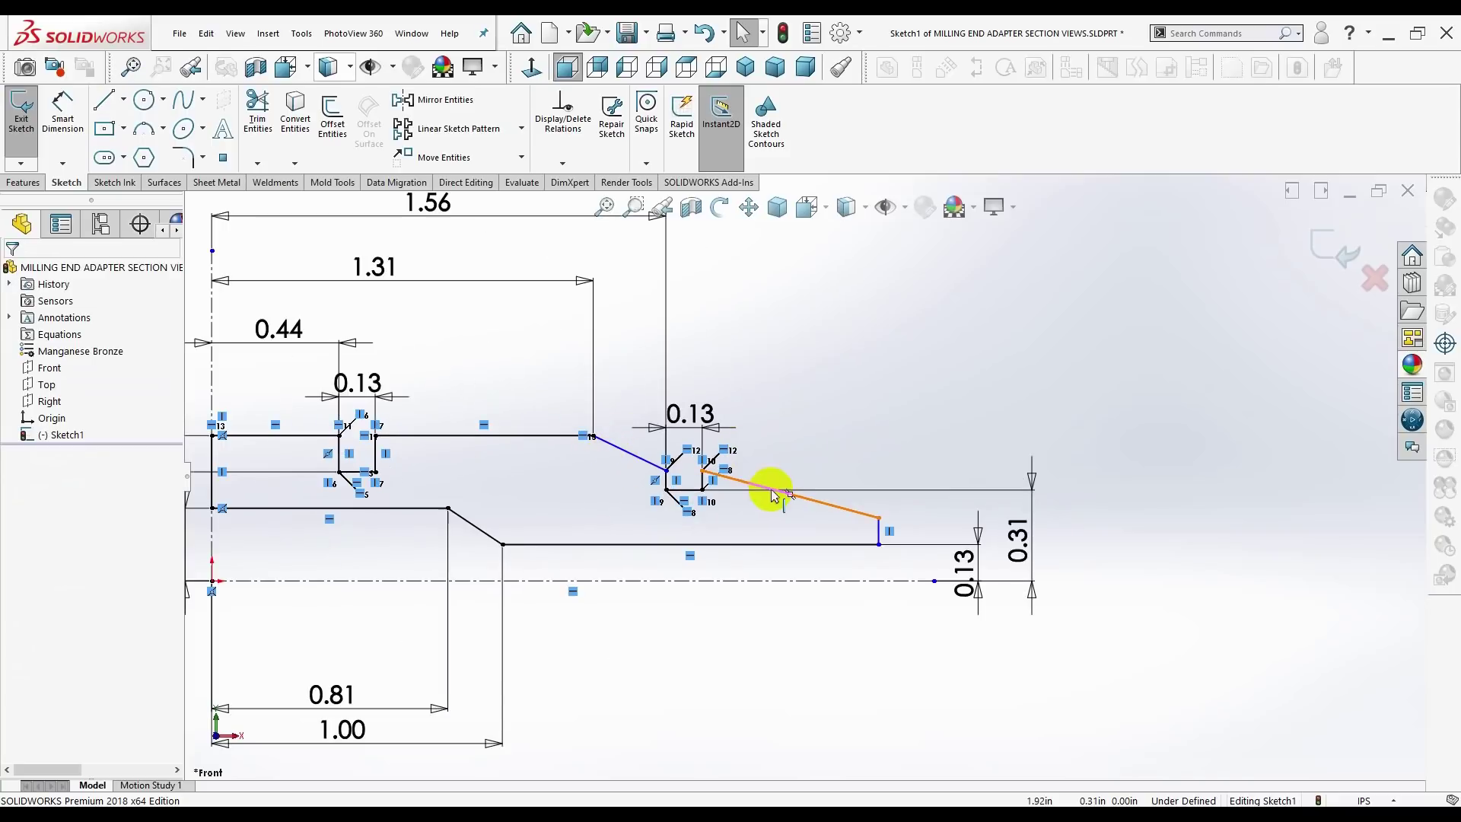
left_click(66, 125)
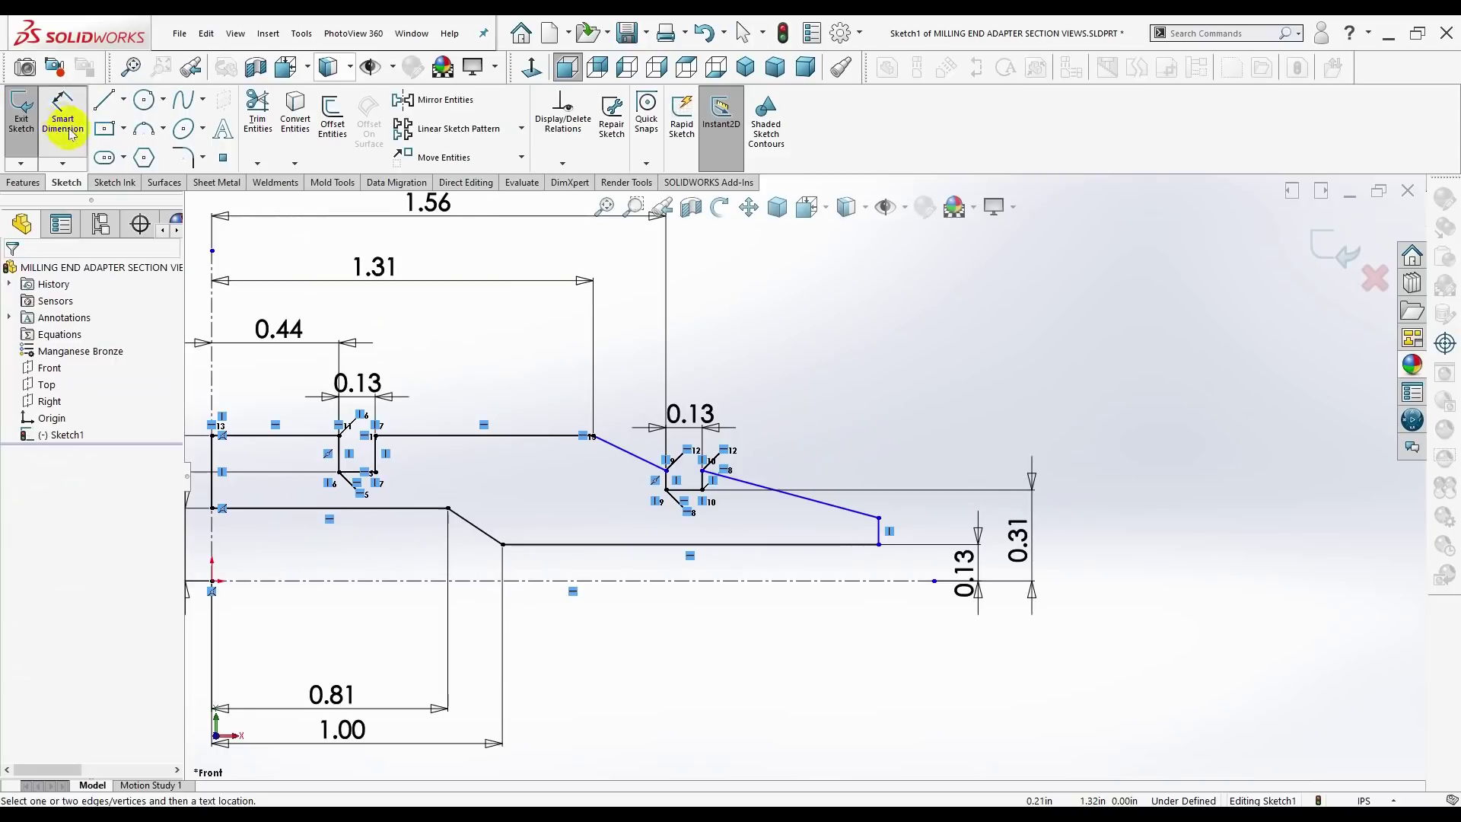
left_click(700, 471)
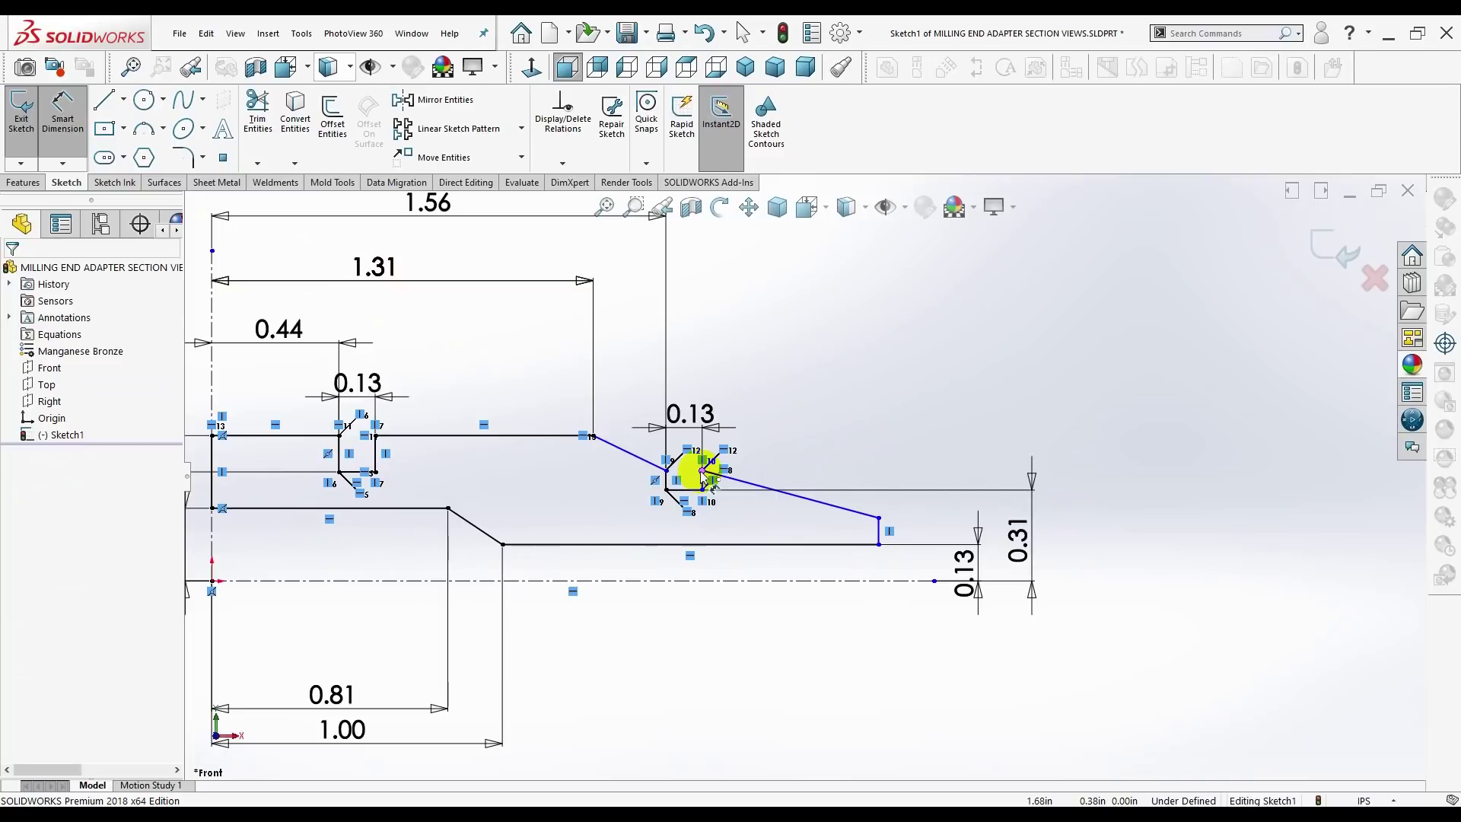
left_click(700, 472)
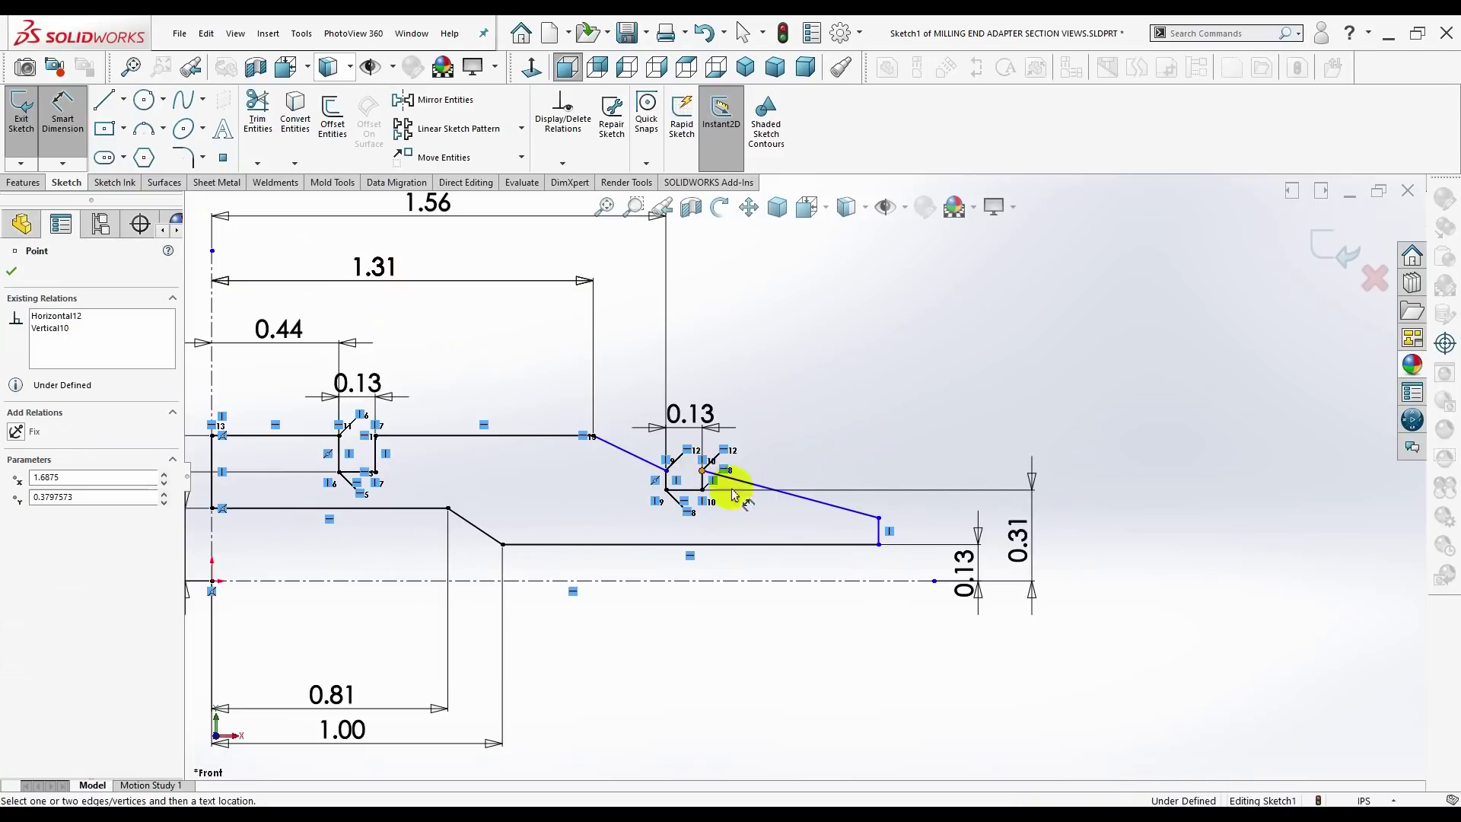
left_click(756, 586)
left_click(1194, 539)
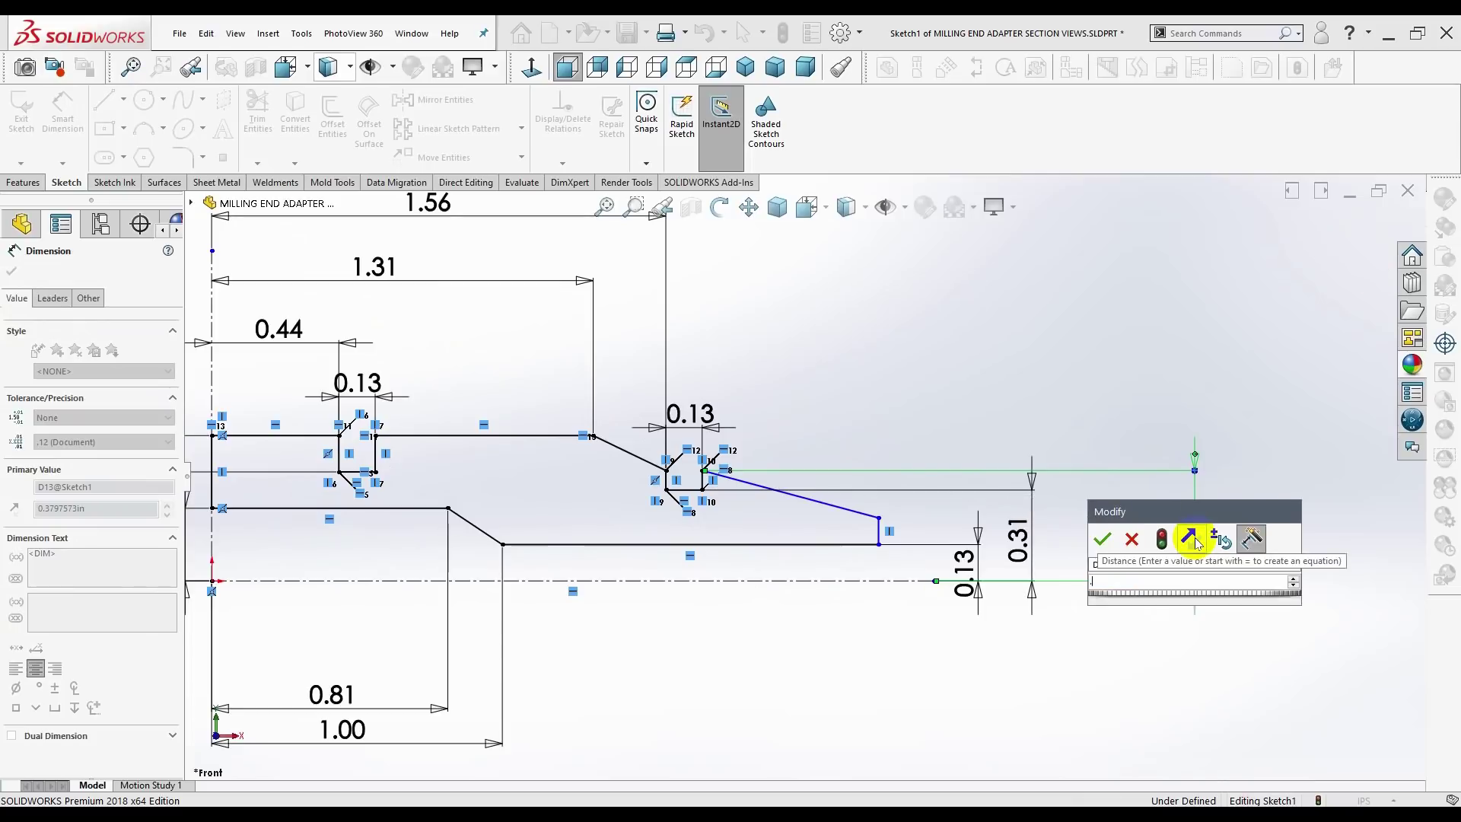
type(".43750")
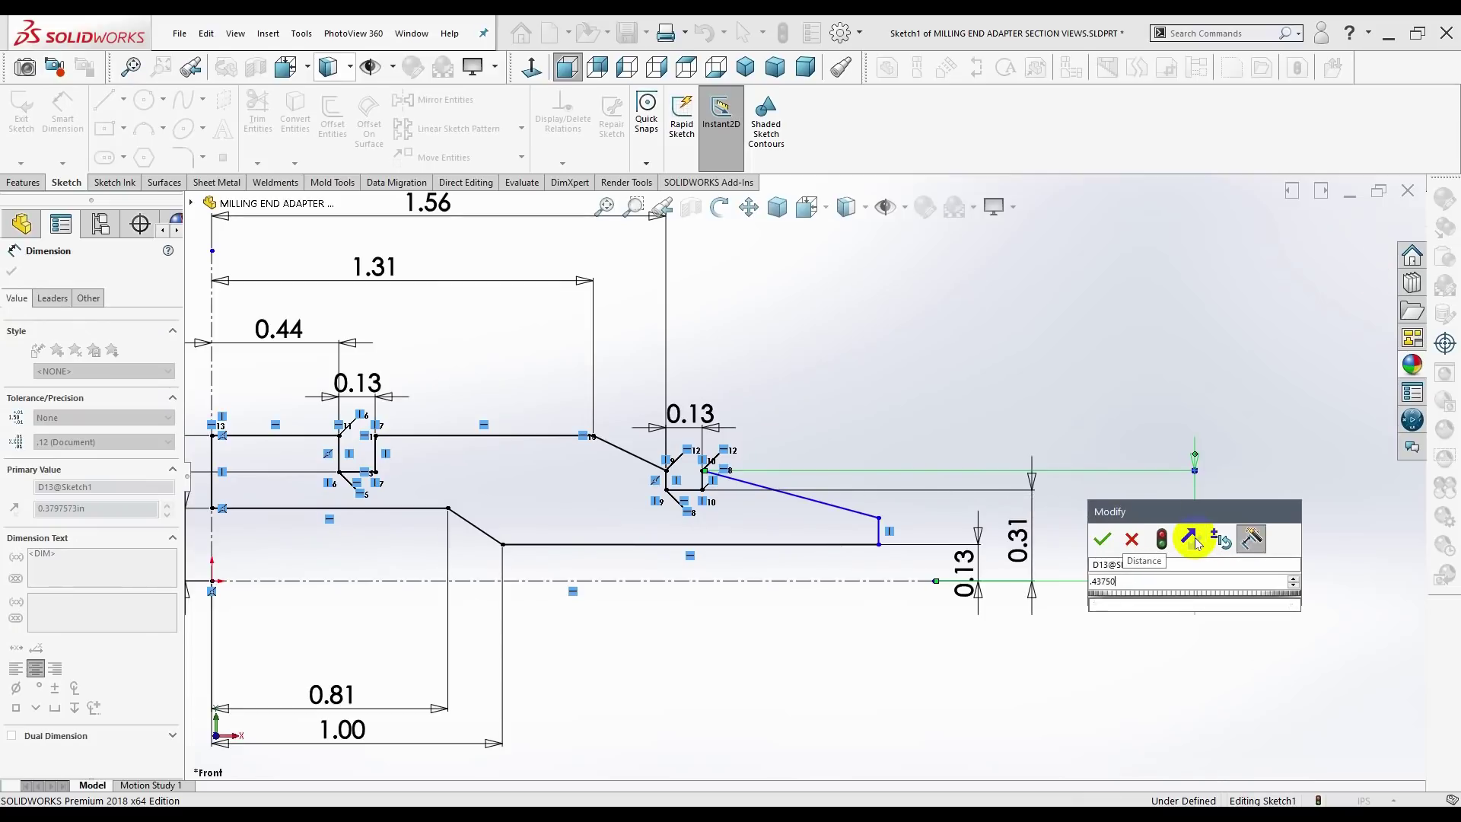
key("Return")
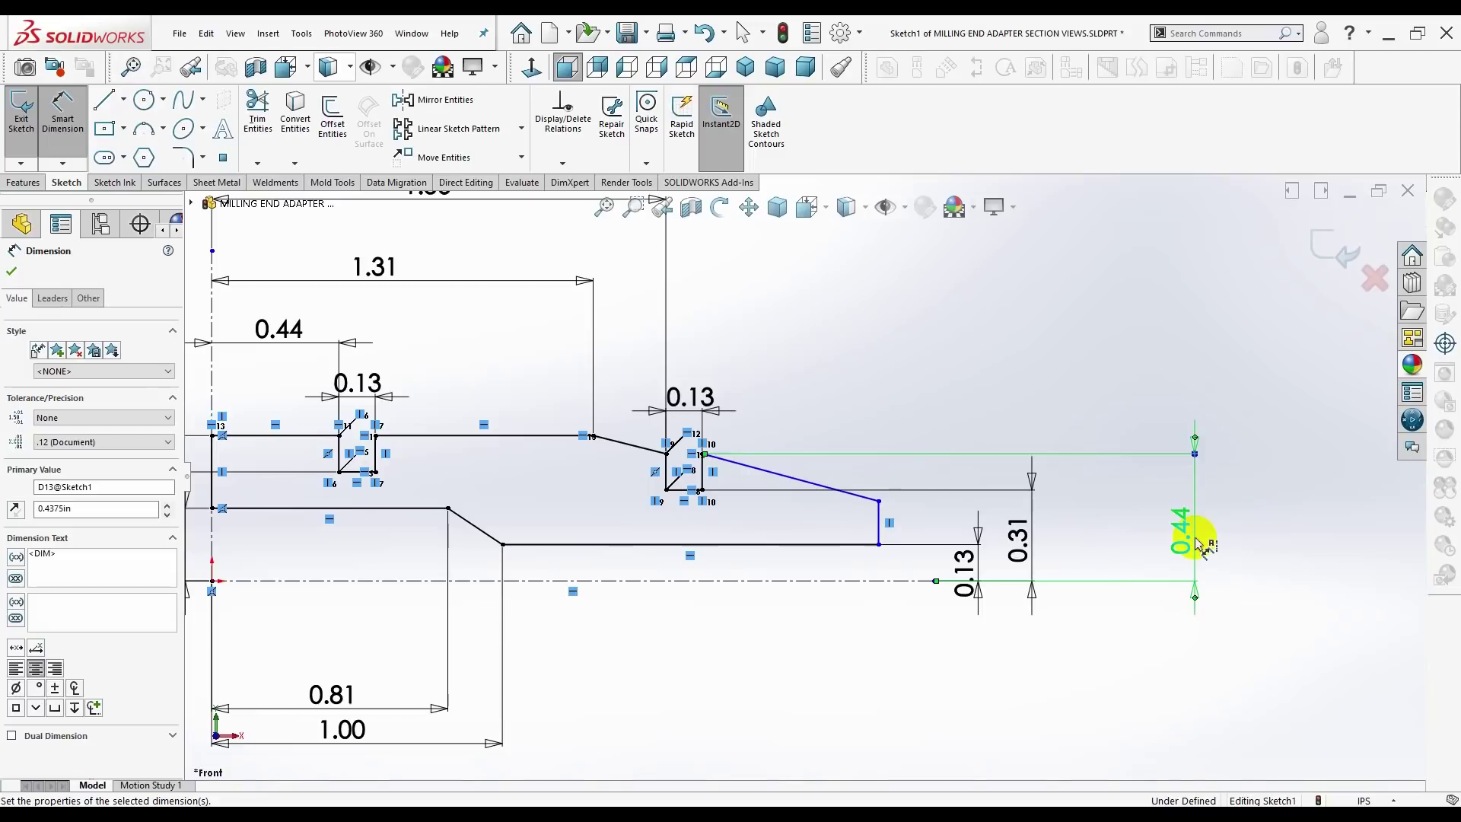
- Dimension the taper line's end 0.3125 above the centerline and fit the sketch in view
left_click(879, 501)
left_click(1121, 552)
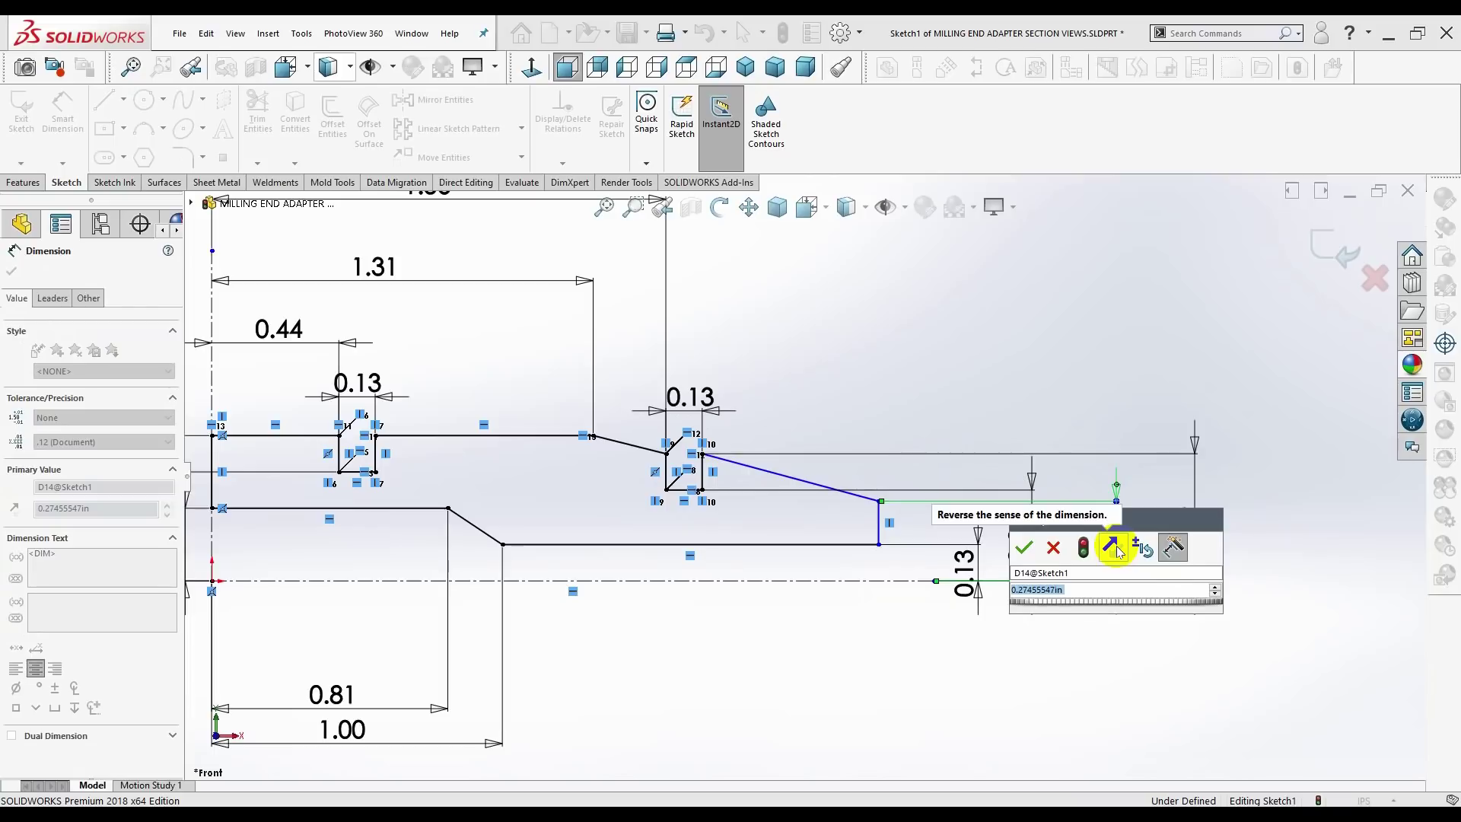
key("Return")
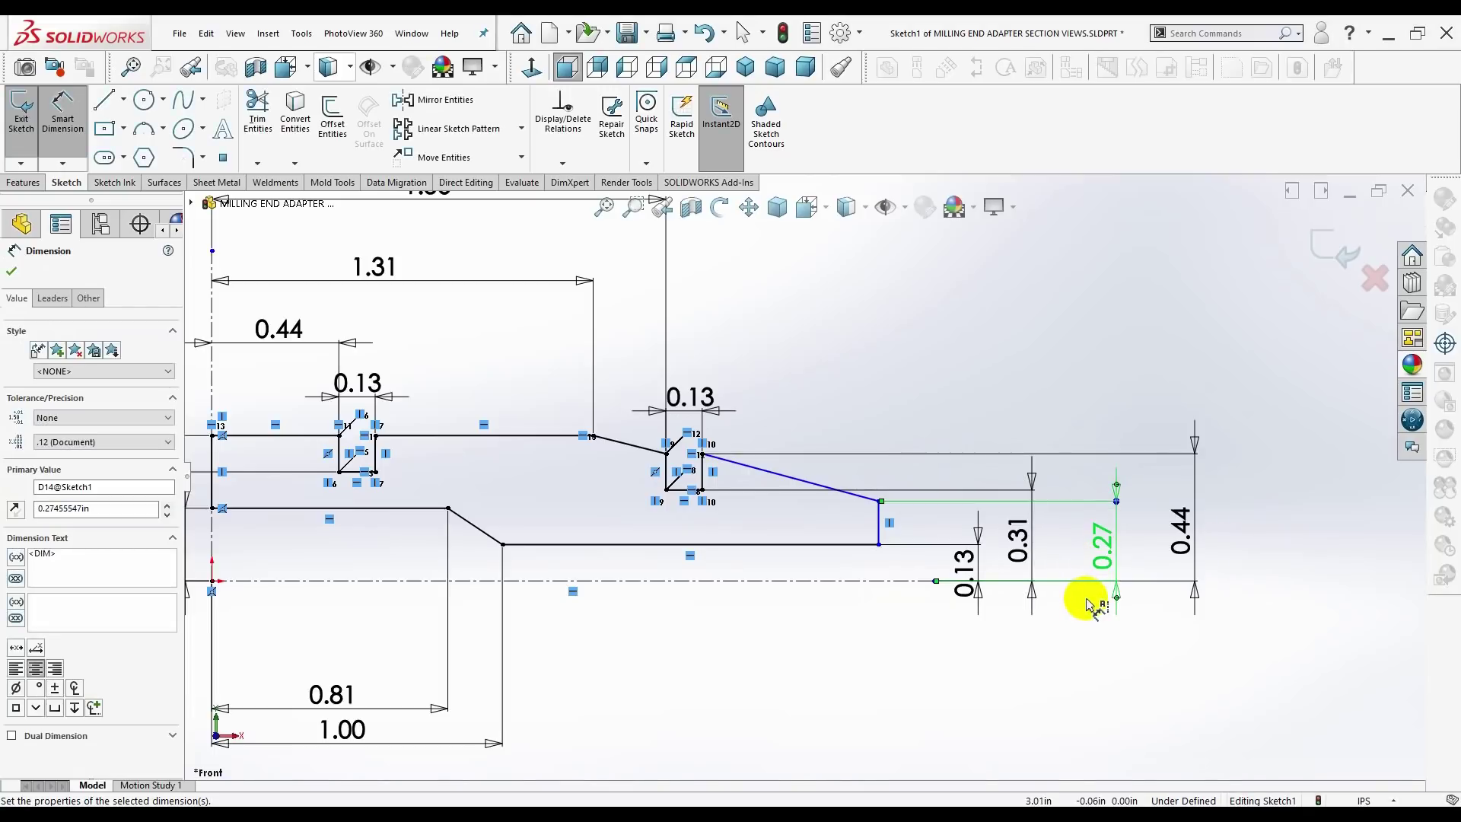
double_click(1104, 546)
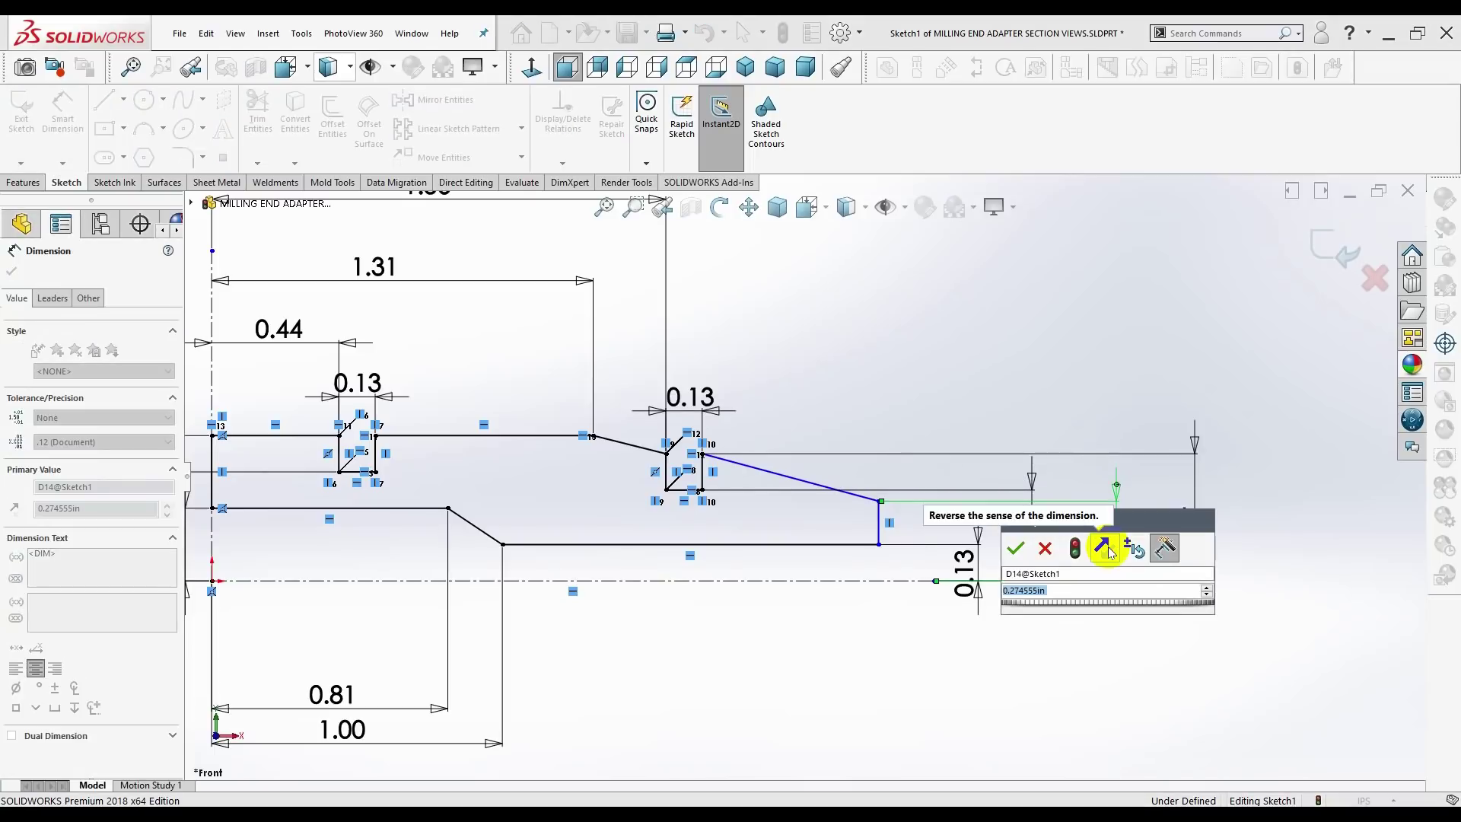
type(".31250")
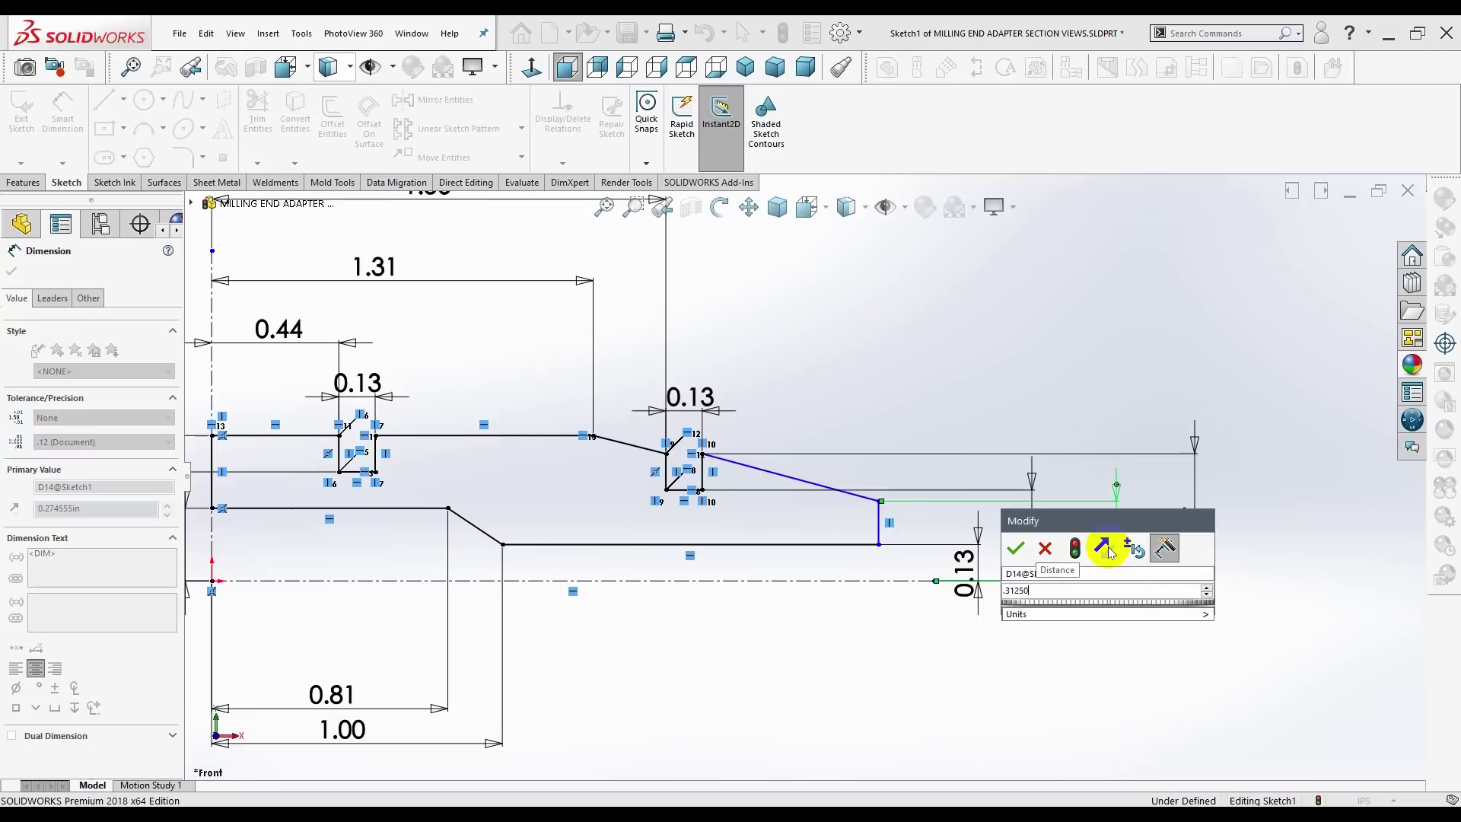
key("Return")
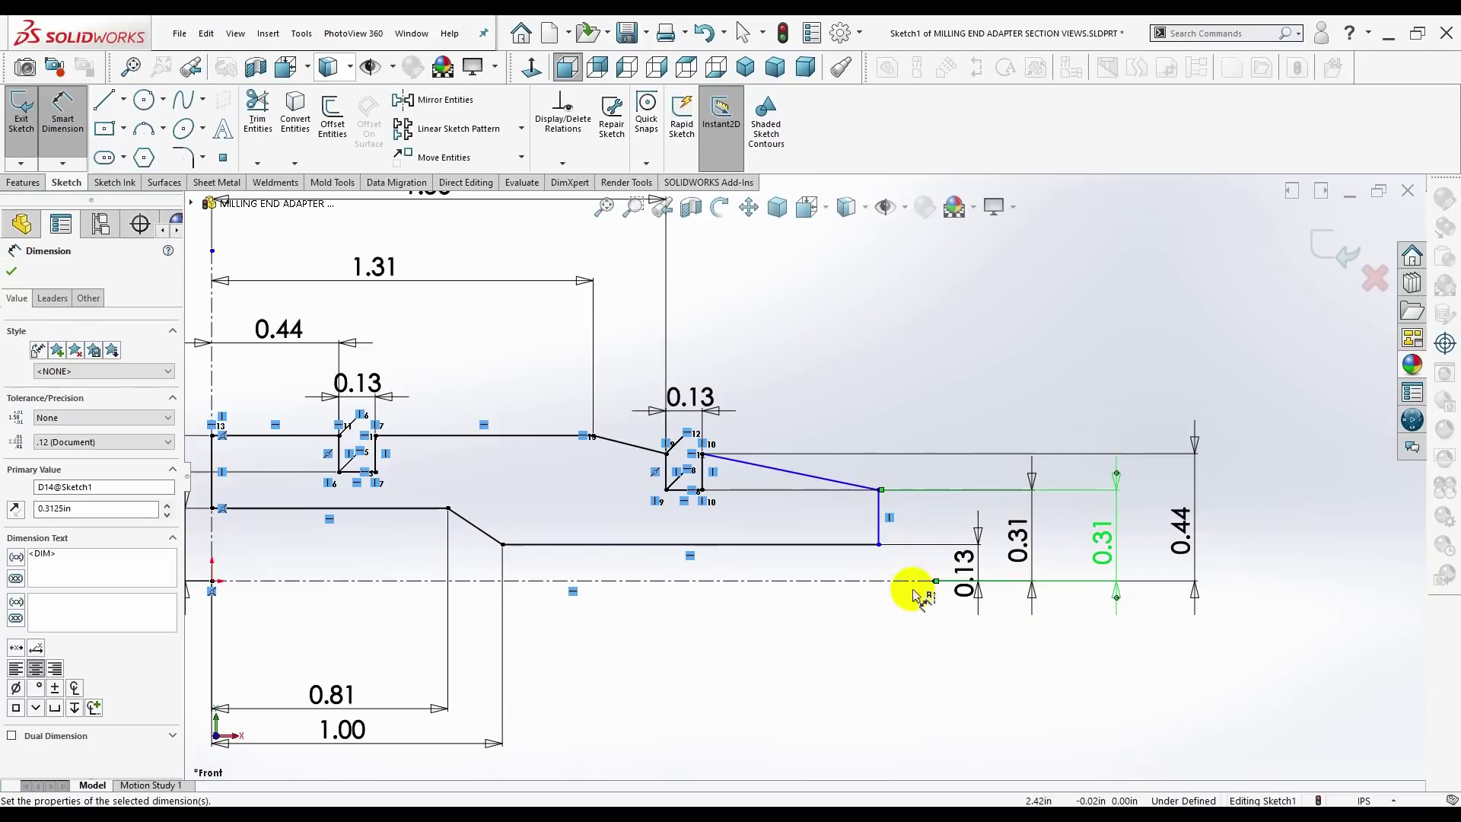
scroll(637, 560, "up", 2)
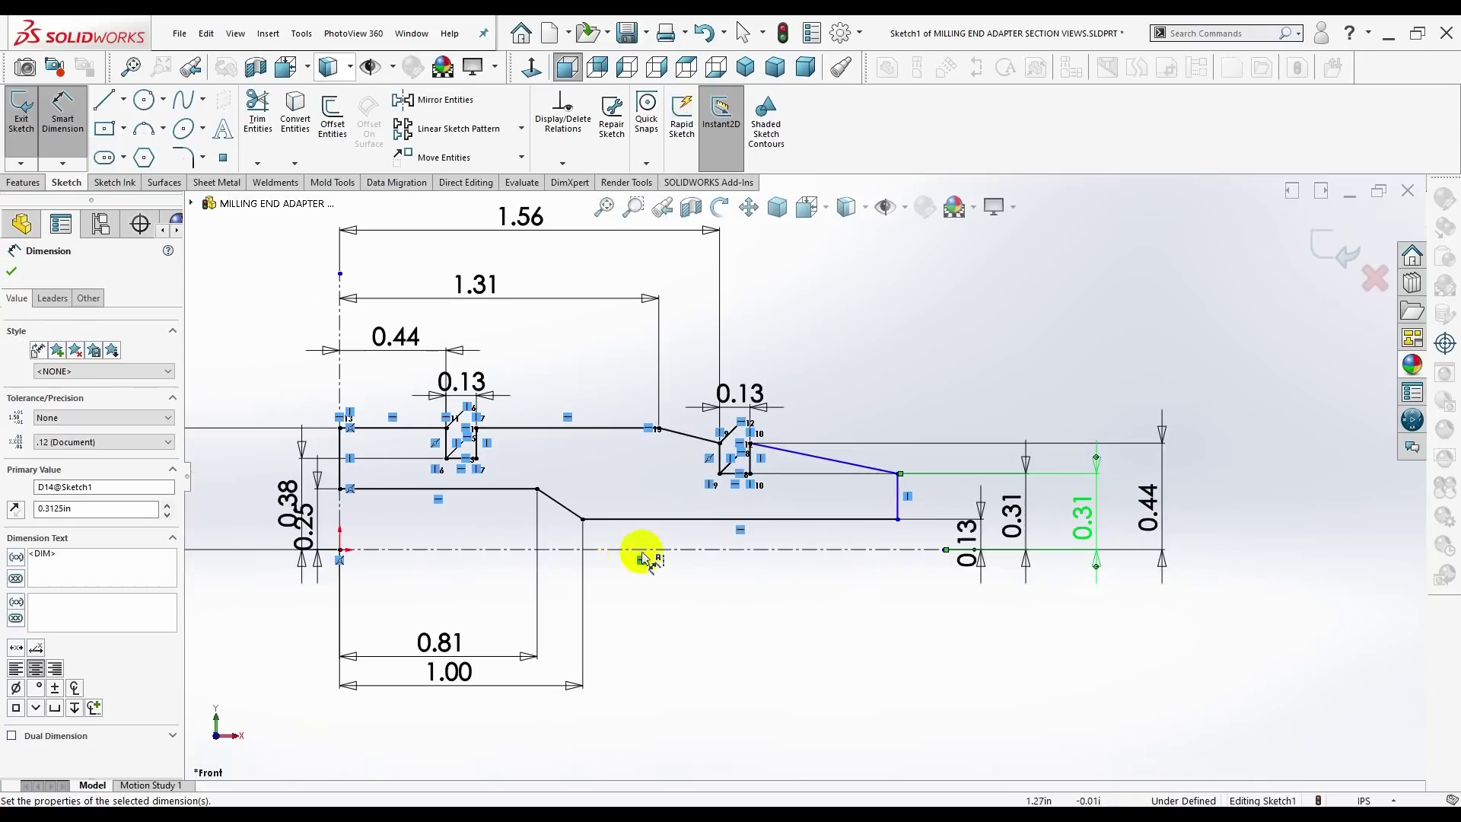
scroll(769, 528, "up", 1)
left_click(567, 67)
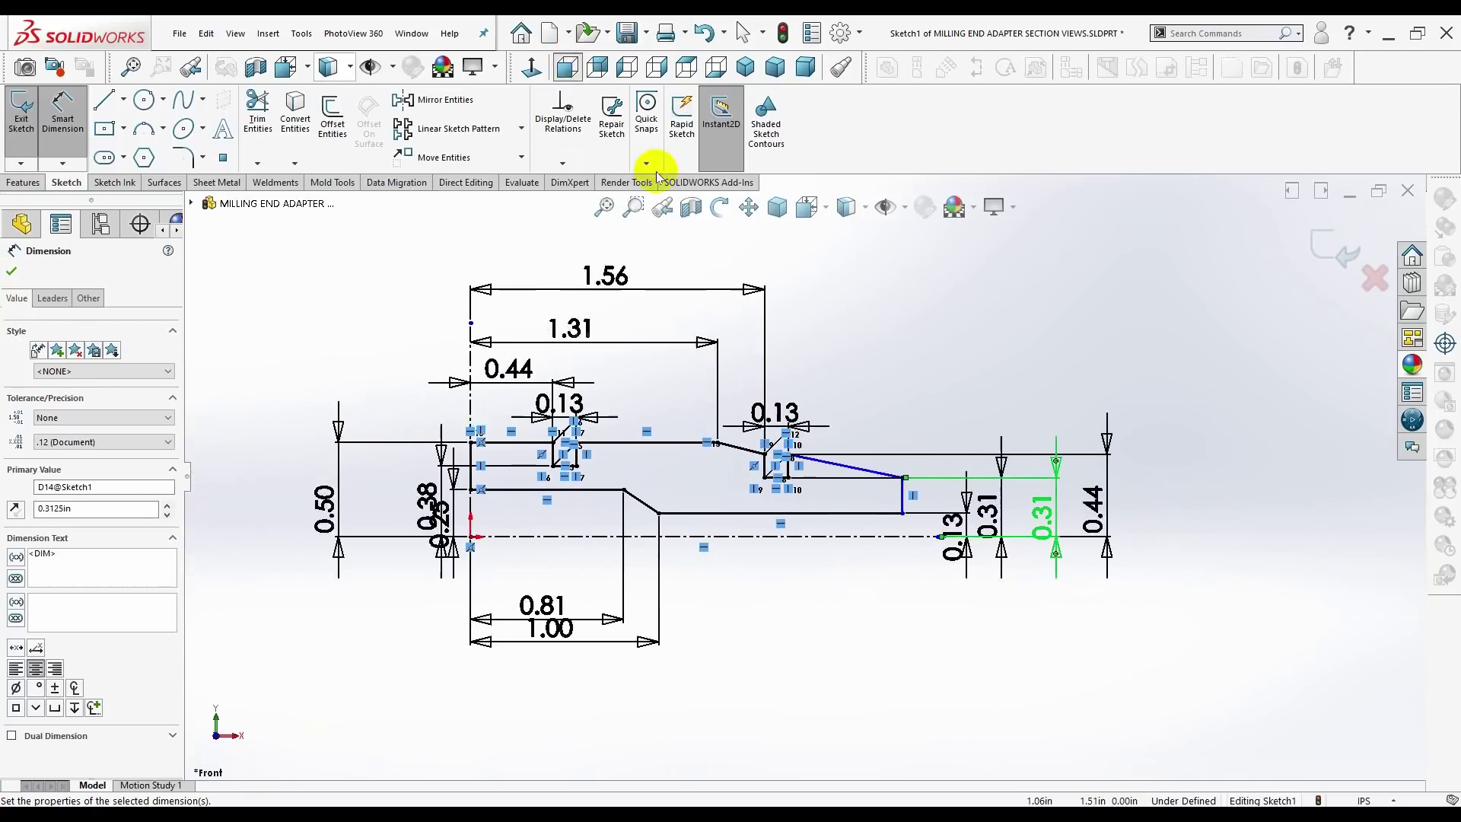
scroll(936, 417, "down", 1)
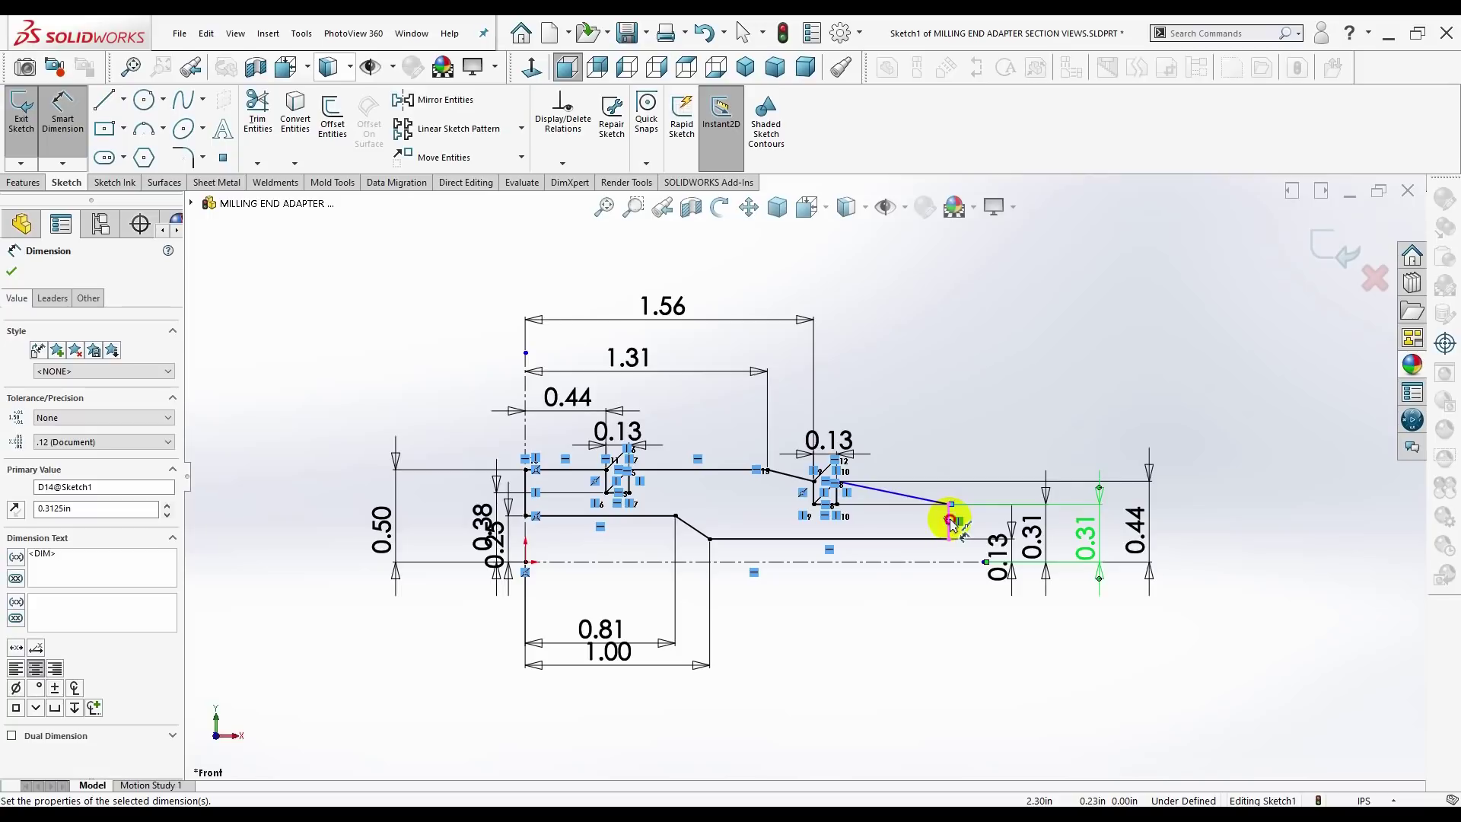
- Dimension the overall length from the left vertical line to the right end line as 2.50
left_click(951, 523)
key("Escape")
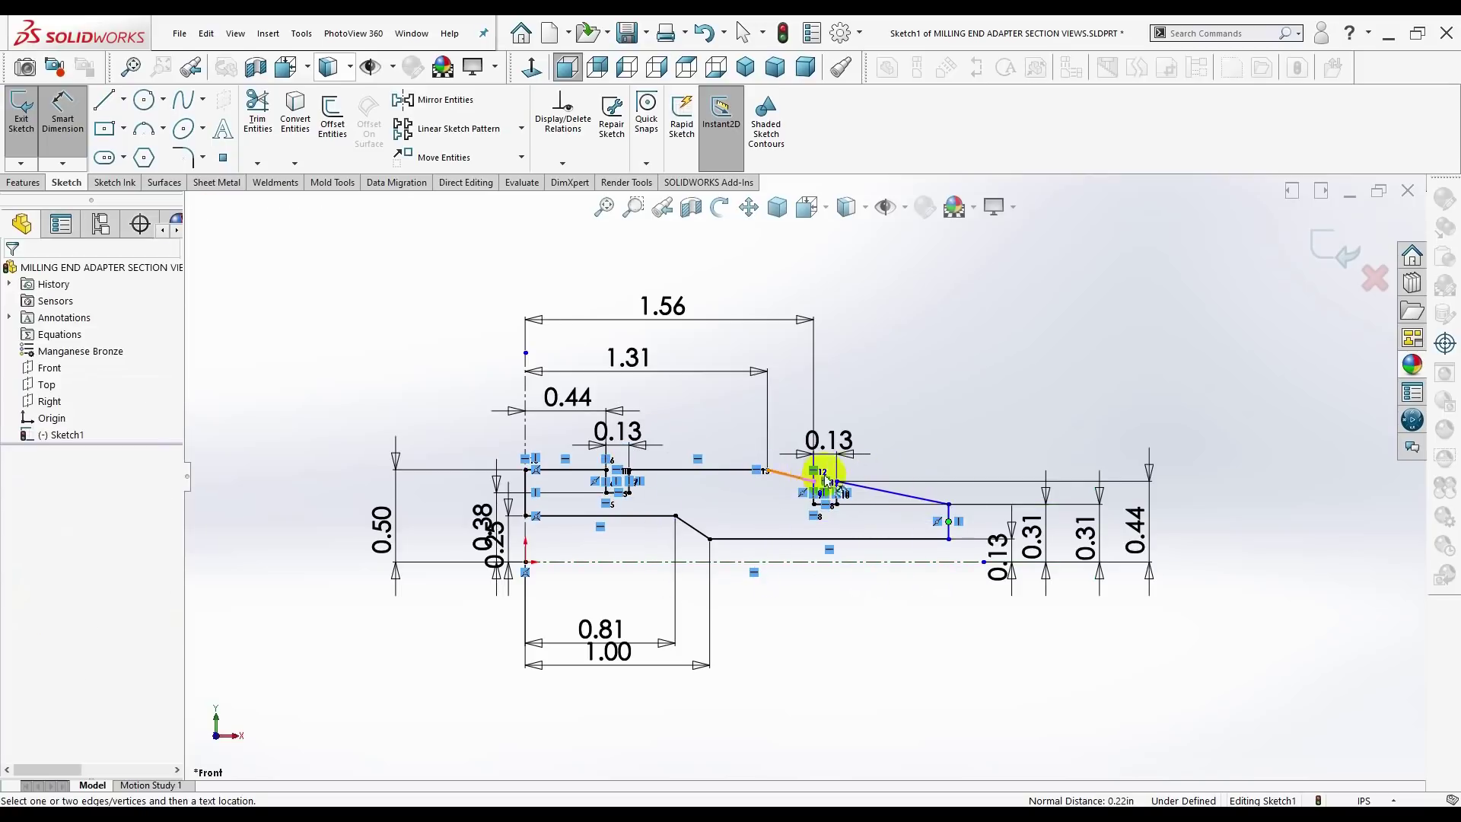
left_click(950, 522)
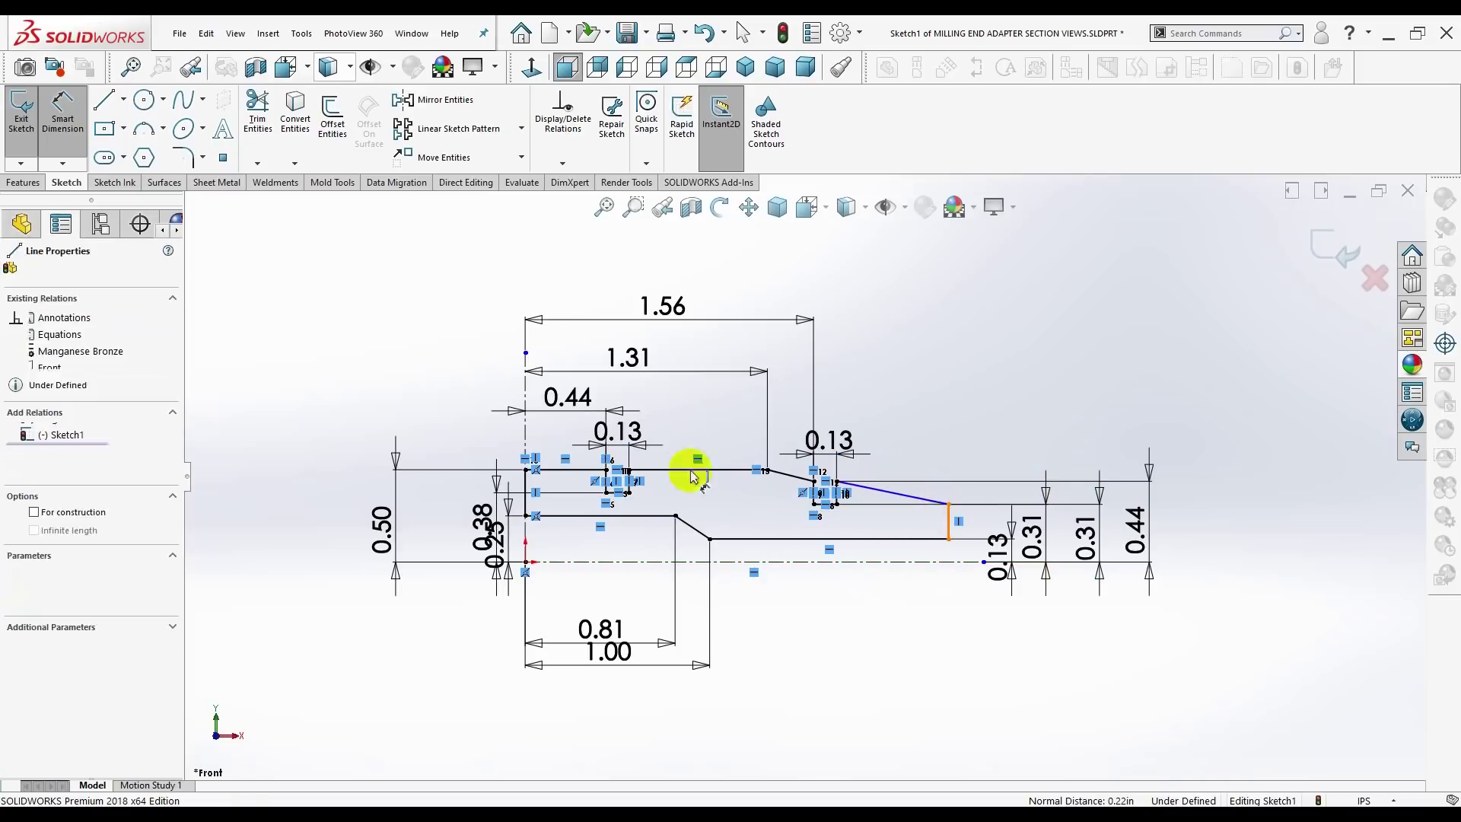
left_click(525, 399)
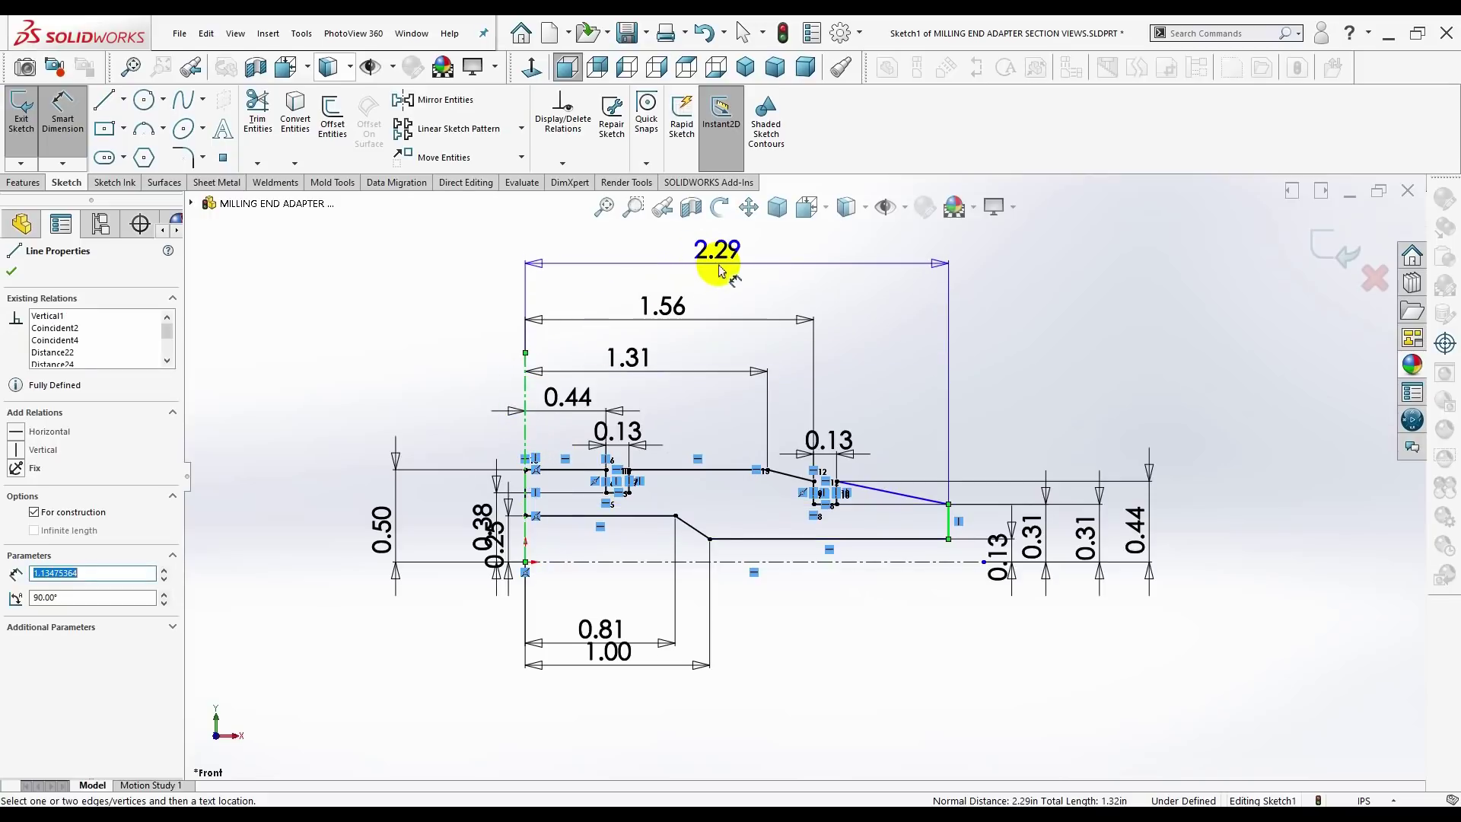
left_click(725, 269)
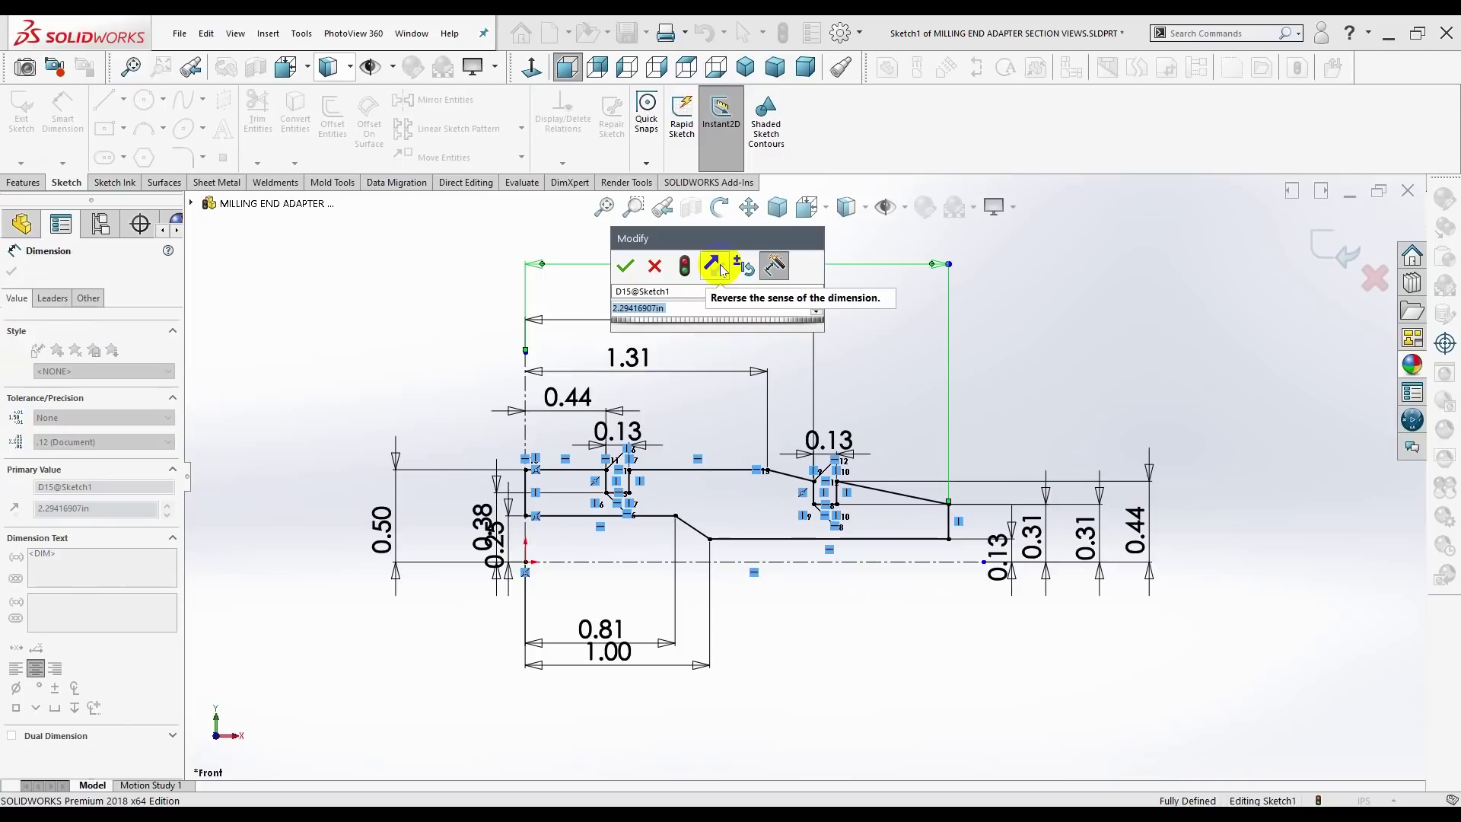
key("BackSpace")
type("2.50")
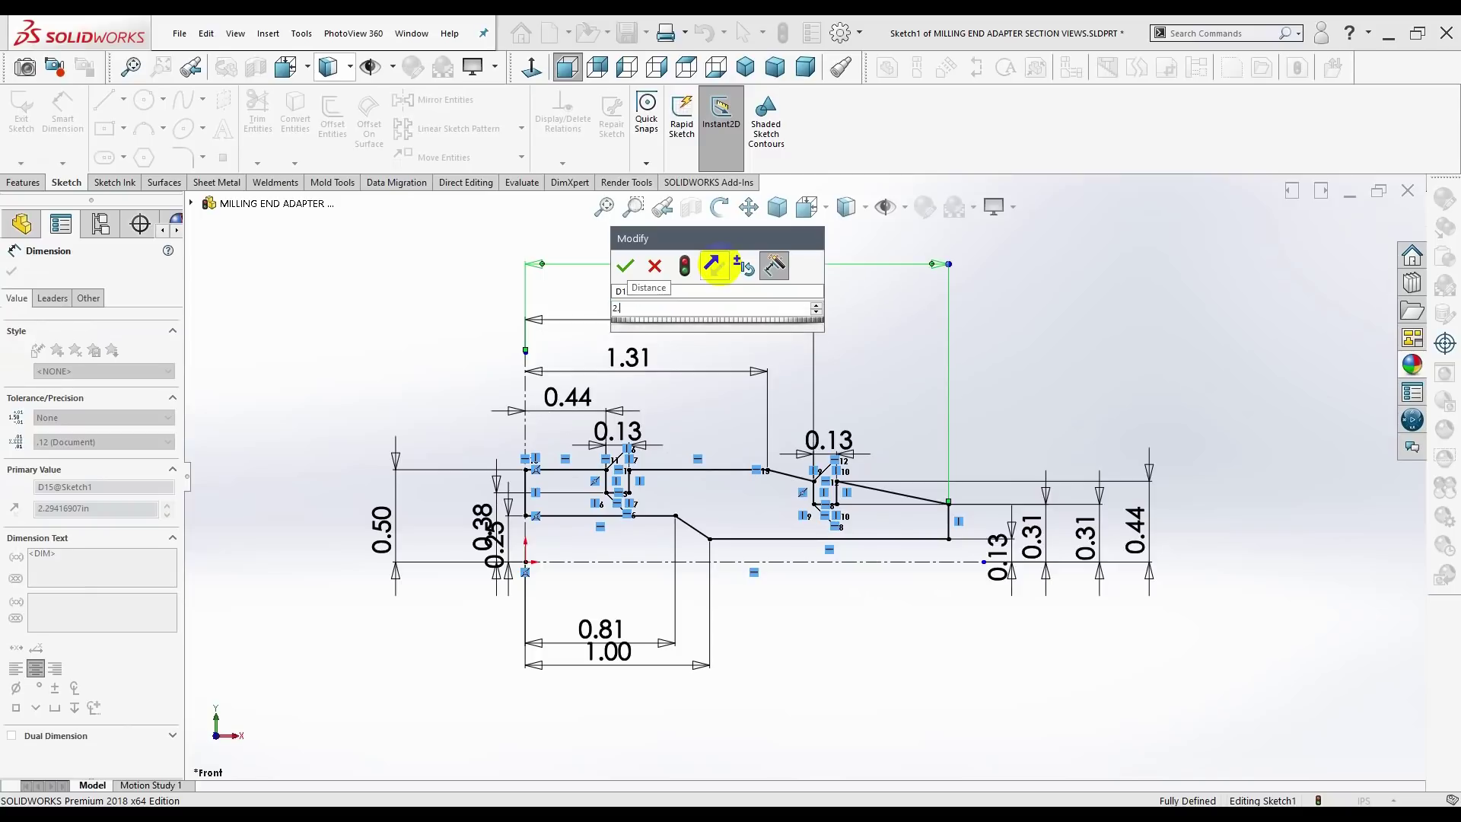
key("Return")
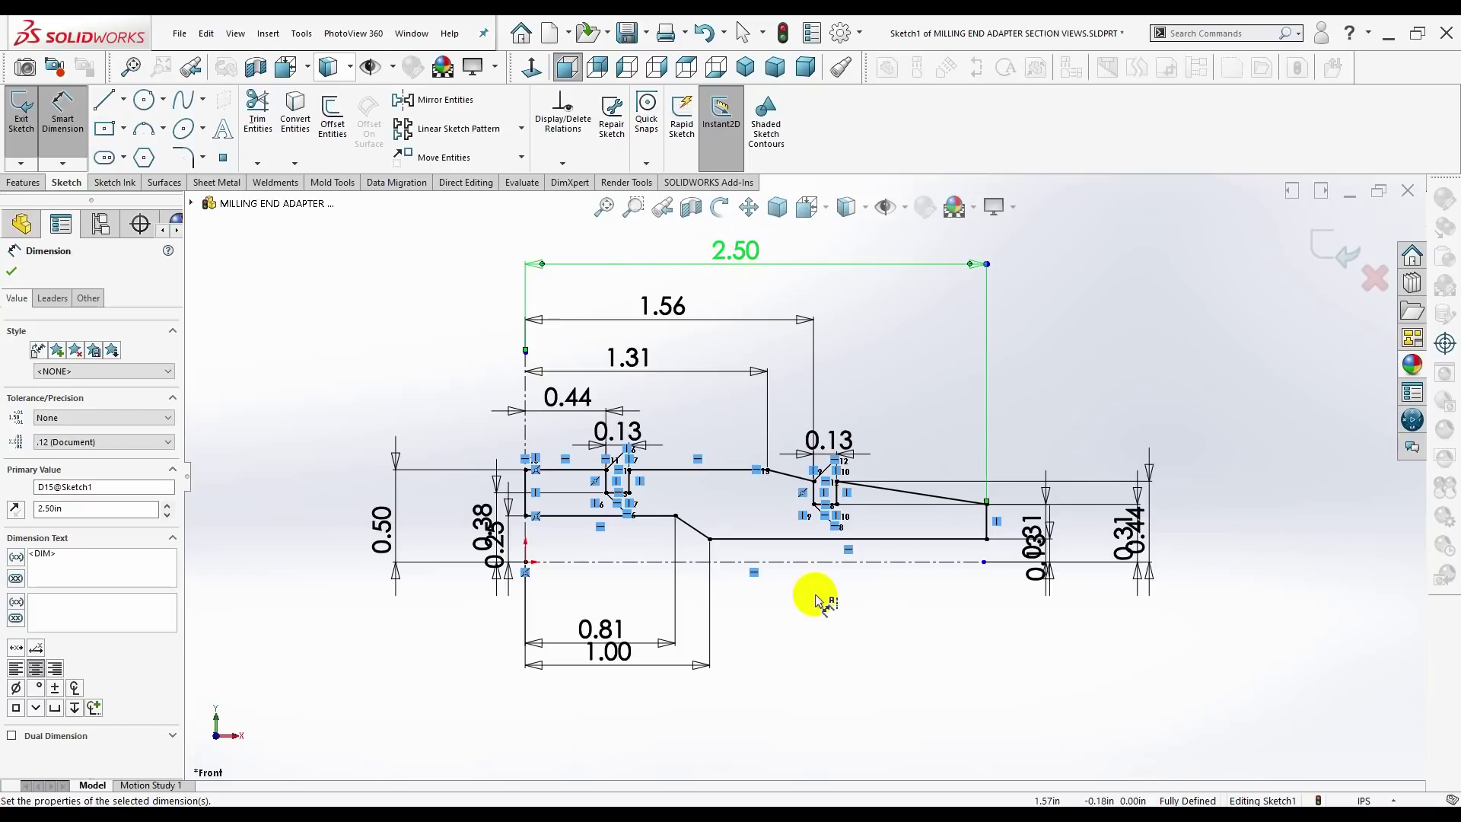
- Drag the 1.00, 0.81, 0.50, 0.38, 0.25, 0.44 and 0.31 dimensions clear of the profile
left_click(11, 271)
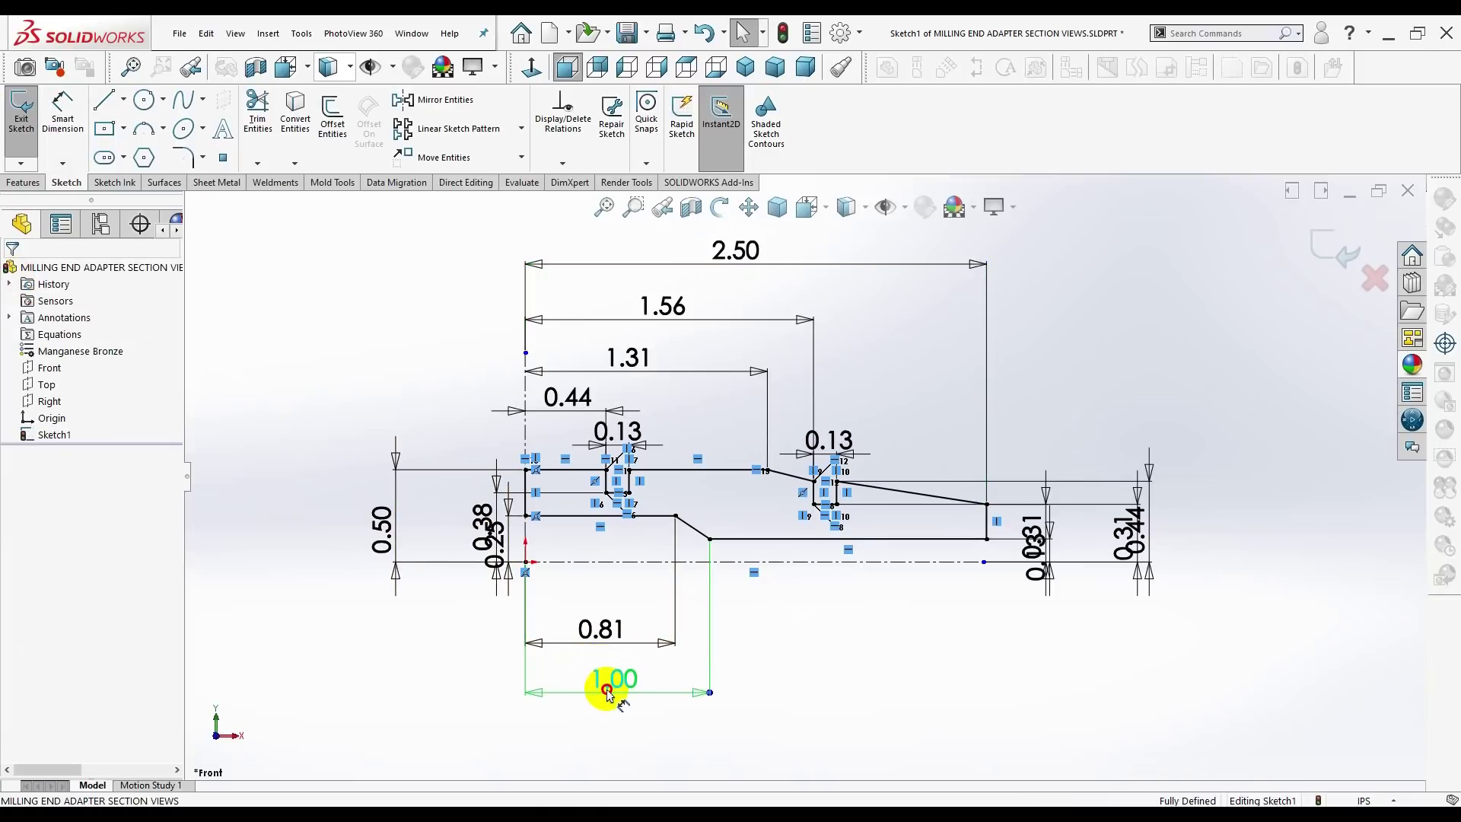
left_click(608, 691)
left_click_drag(602, 629, 609, 659)
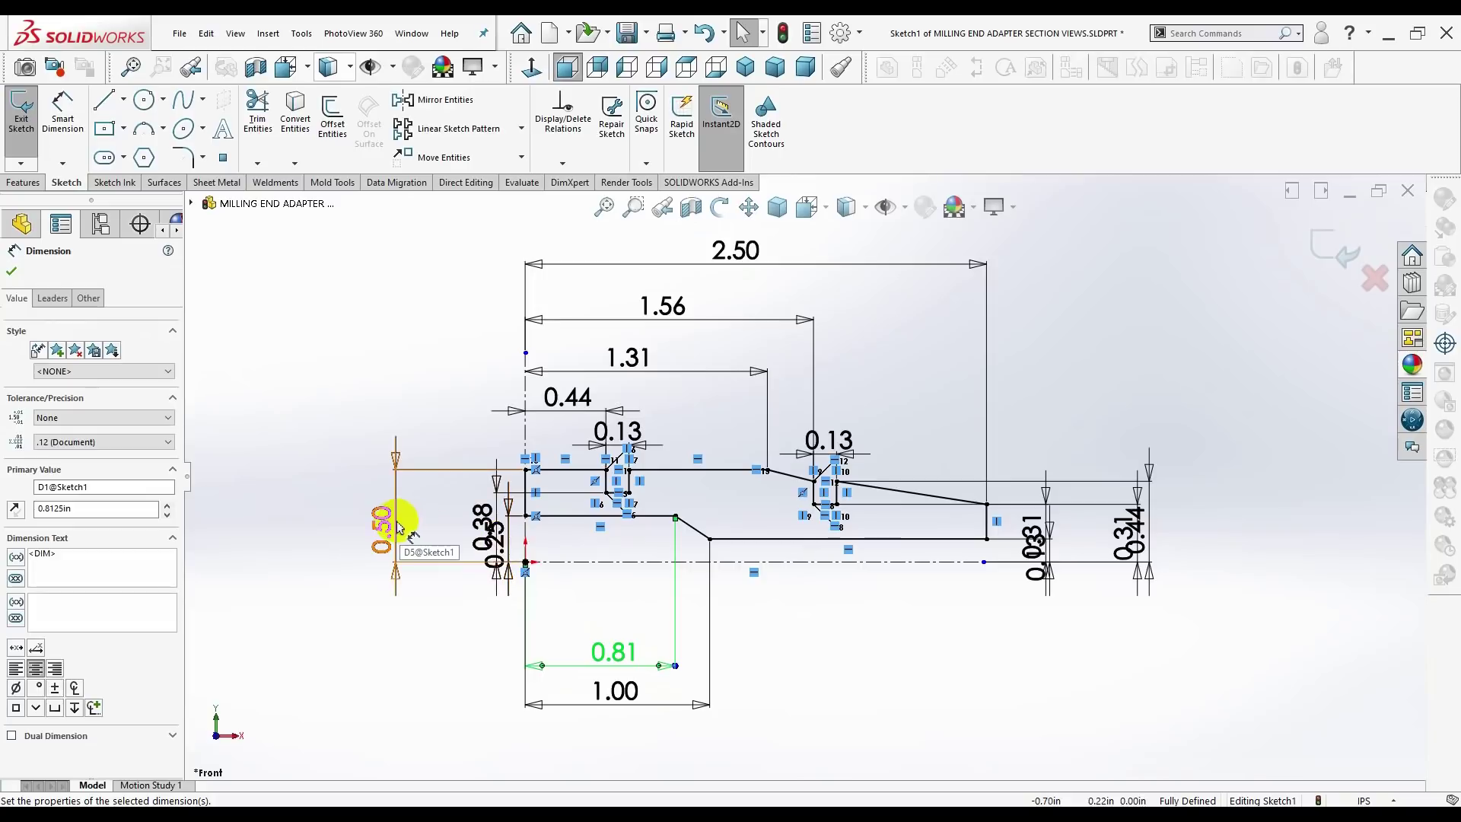
left_click_drag(383, 525, 342, 516)
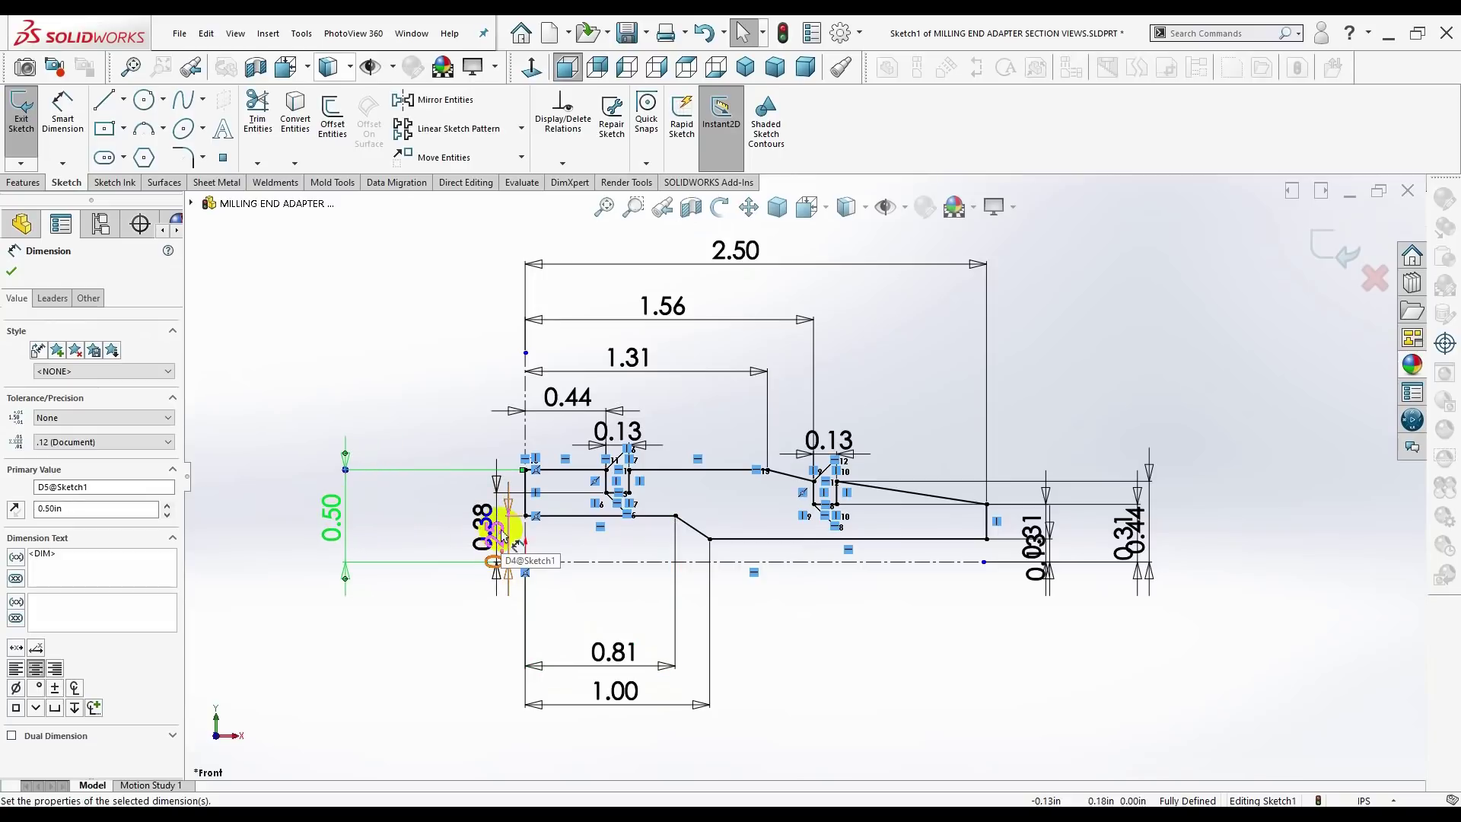
mouse_move(487, 528)
left_mouse_down()
mouse_move(467, 510)
mouse_move(376, 505)
left_mouse_up()
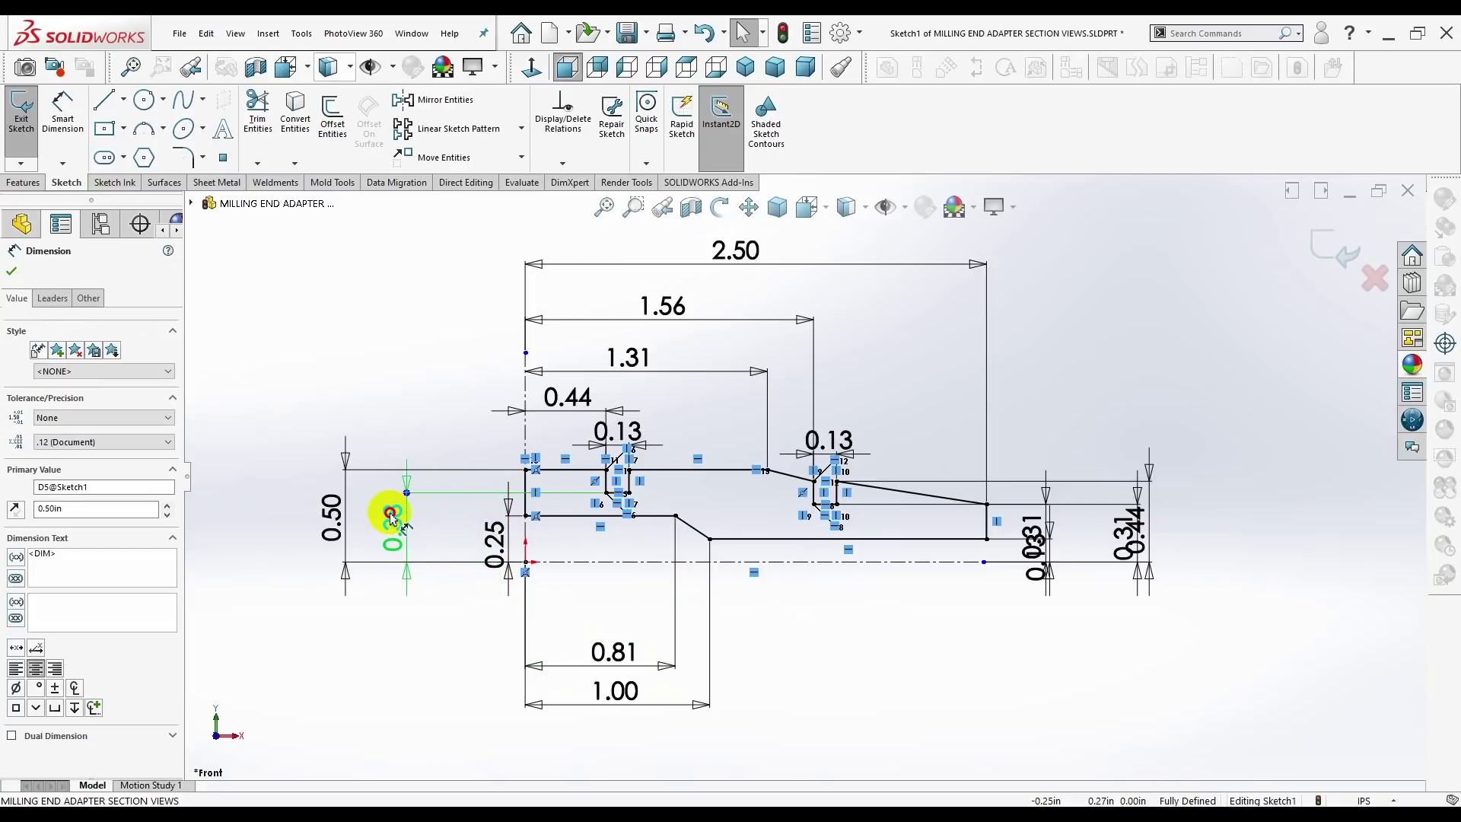
left_click_drag(502, 543, 444, 539)
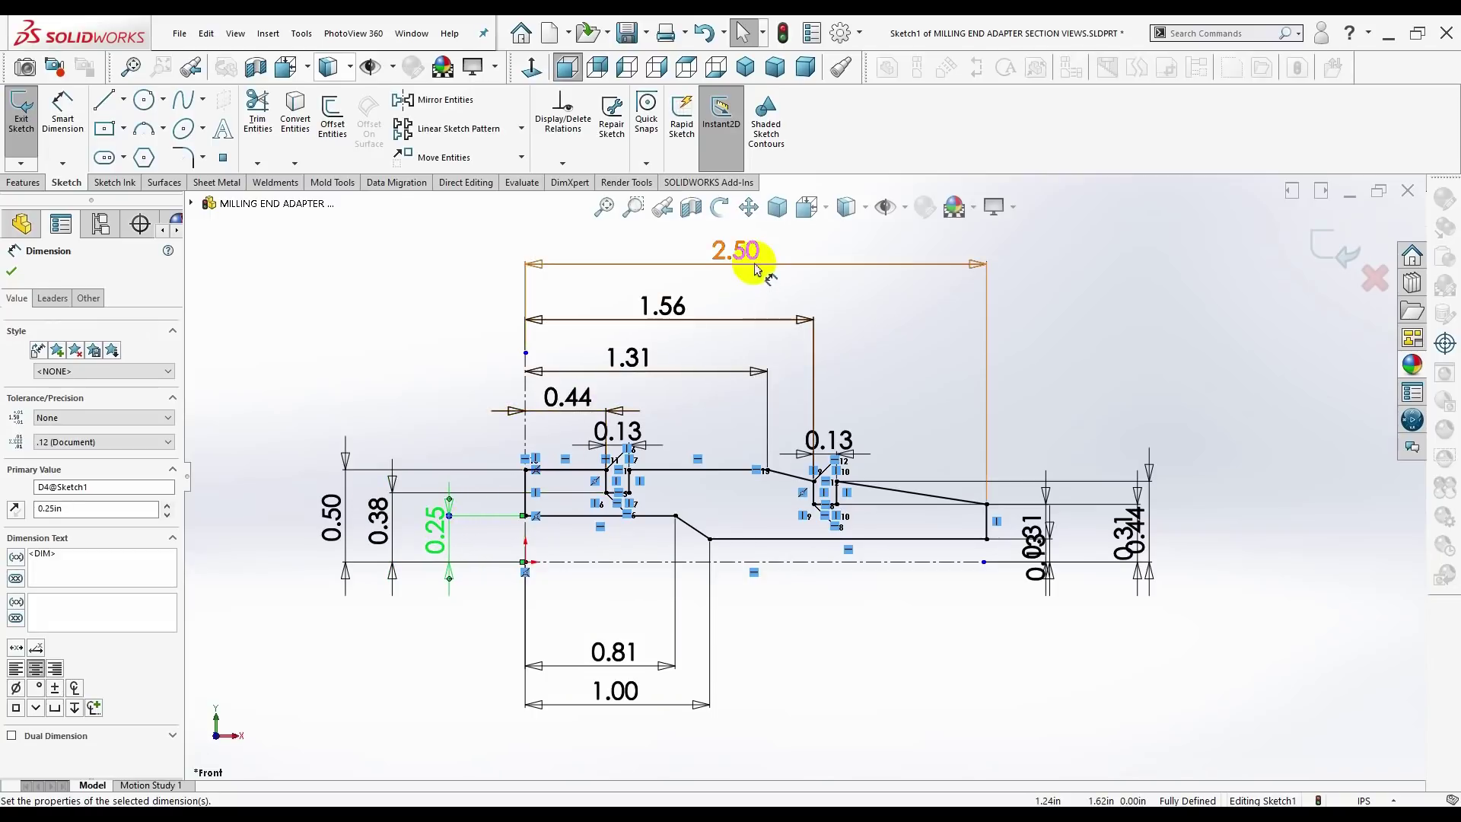
left_click_drag(1149, 535, 1213, 531)
left_click_drag(1122, 531, 1158, 530)
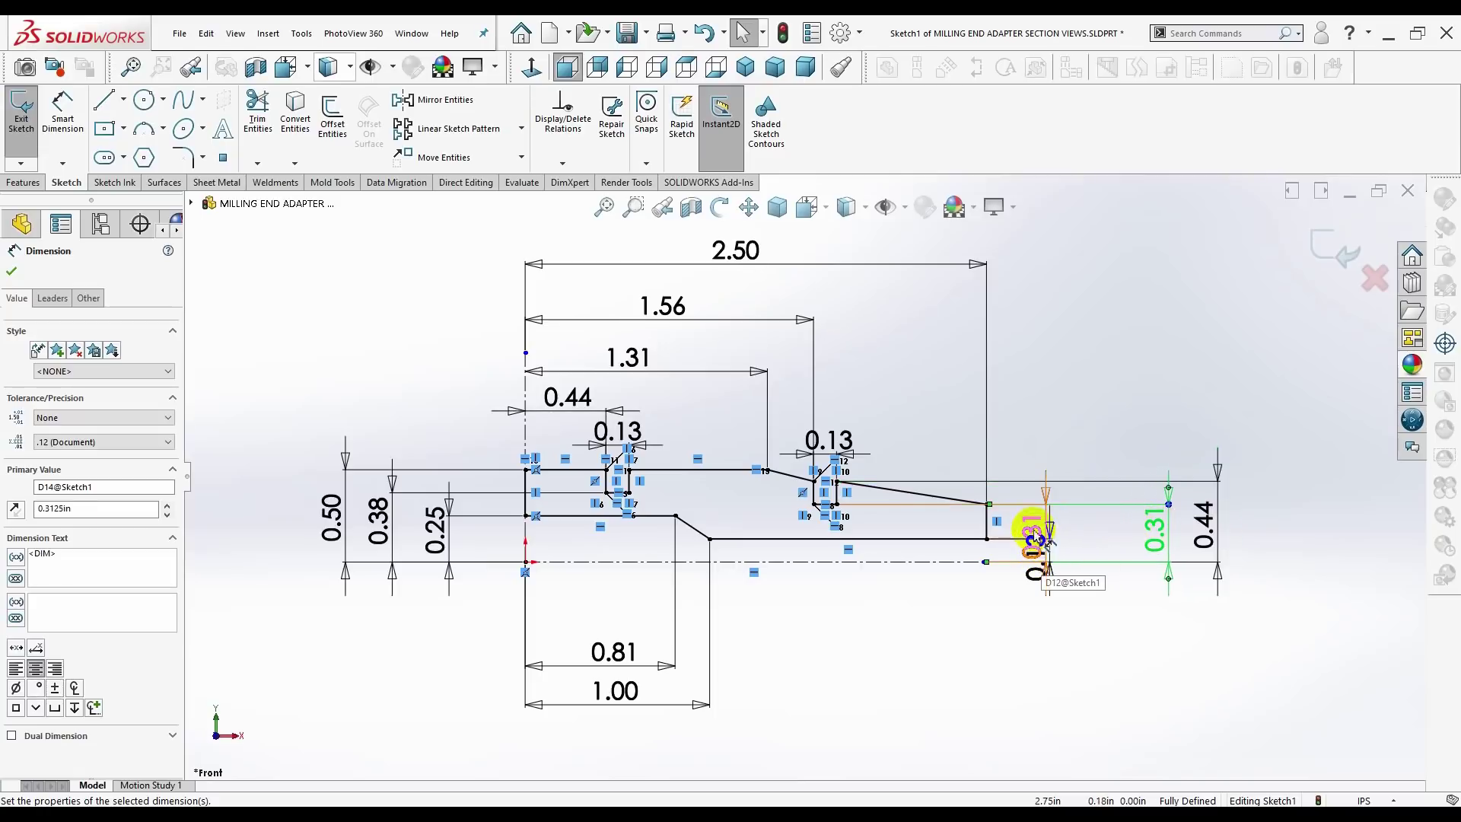
mouse_move(1039, 538)
left_mouse_down()
mouse_move(1115, 525)
mouse_move(1041, 522)
mouse_move(1064, 523)
mouse_move(1050, 597)
left_mouse_up()
- Spread the 0.13, 1.56, 2.50, 1.31 and 0.44 labels above the sketch, then view front-on
left_click_drag(852, 455, 909, 448)
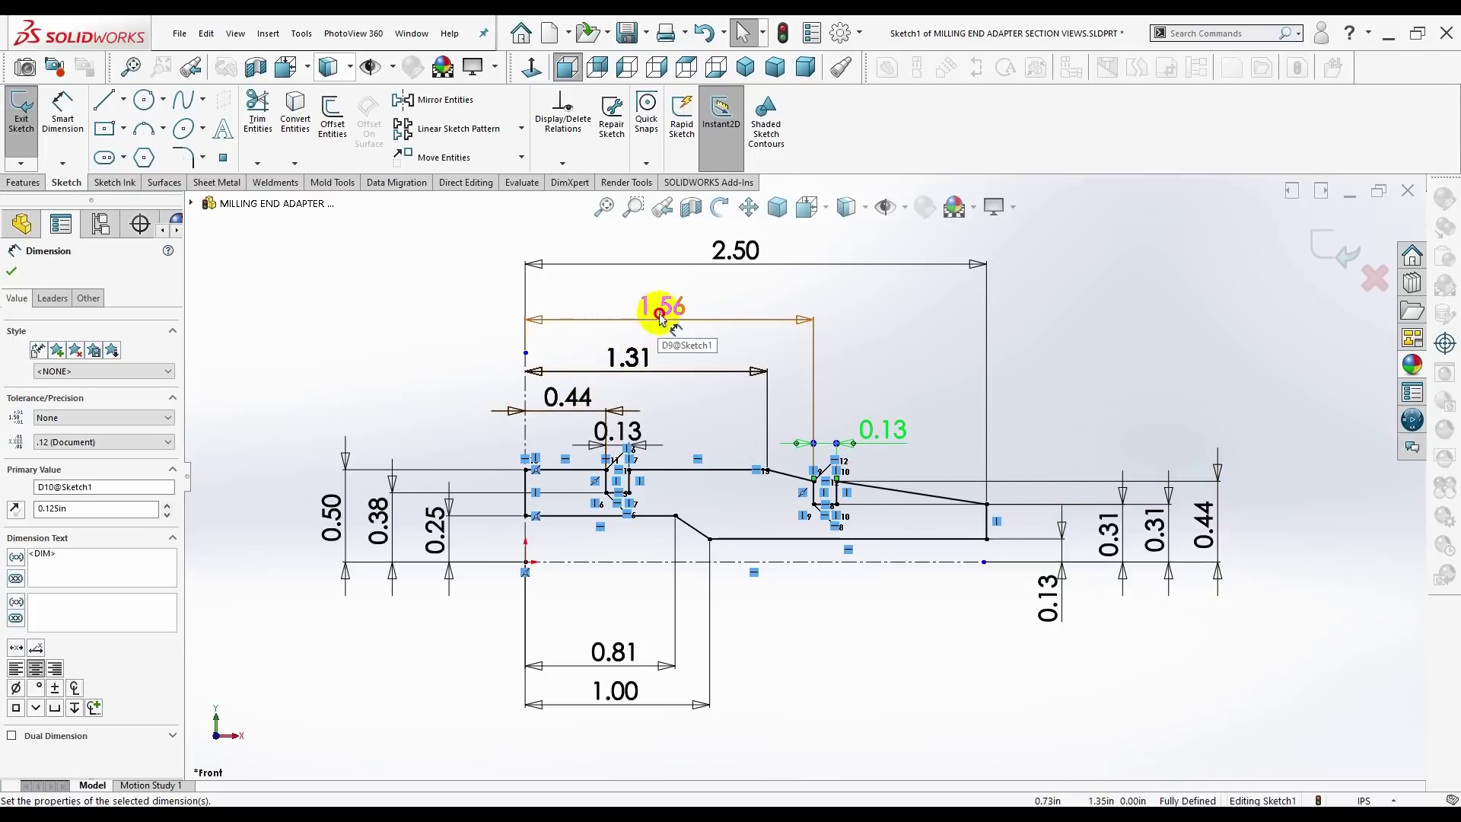
left_click_drag(661, 317, 721, 301)
left_click_drag(729, 251, 712, 248)
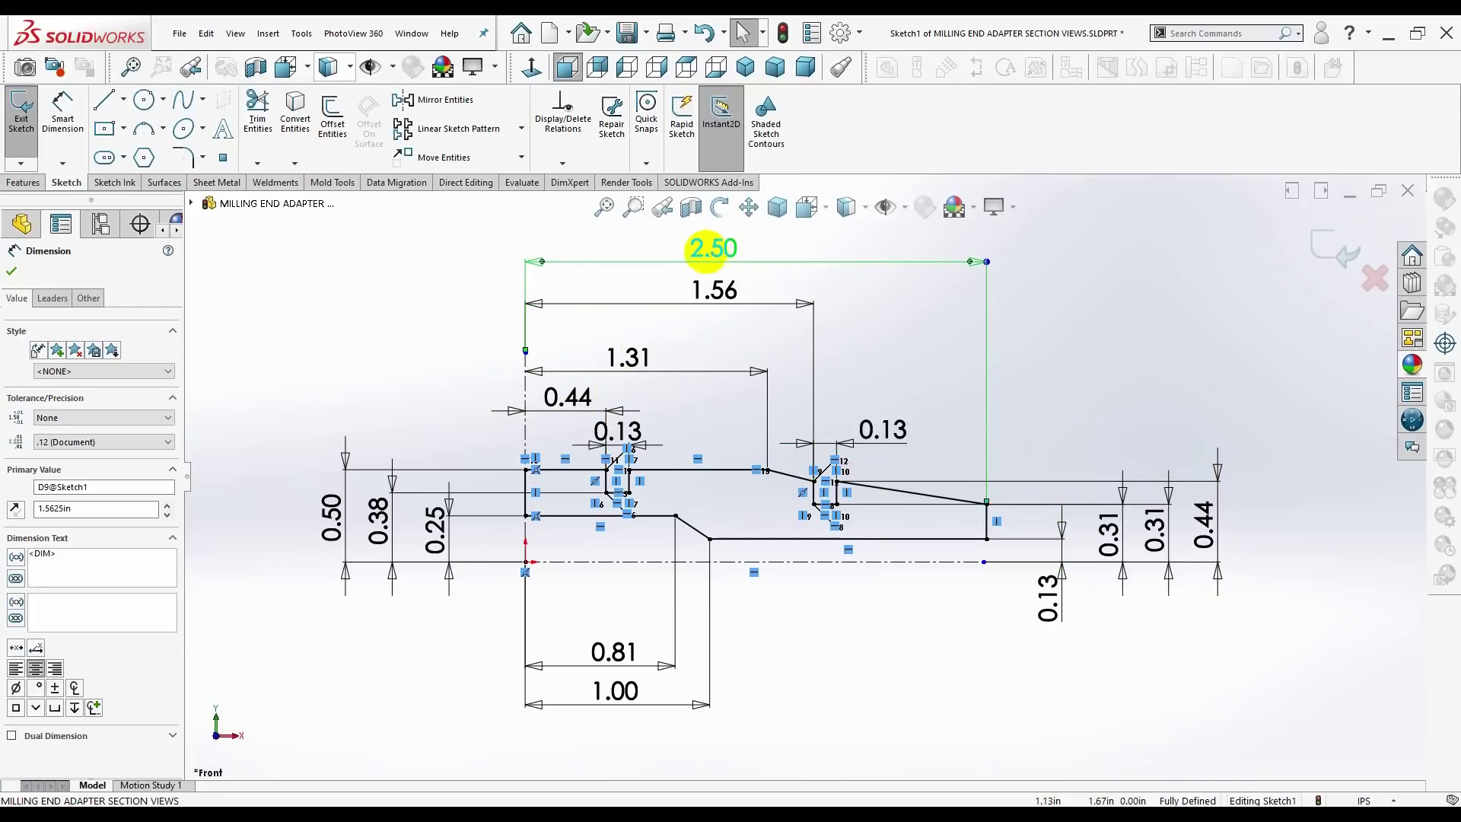
mouse_move(630, 355)
left_mouse_down()
mouse_move(660, 343)
mouse_move(629, 335)
left_mouse_up()
left_click_drag(701, 290, 626, 295)
left_click_drag(701, 244, 619, 251)
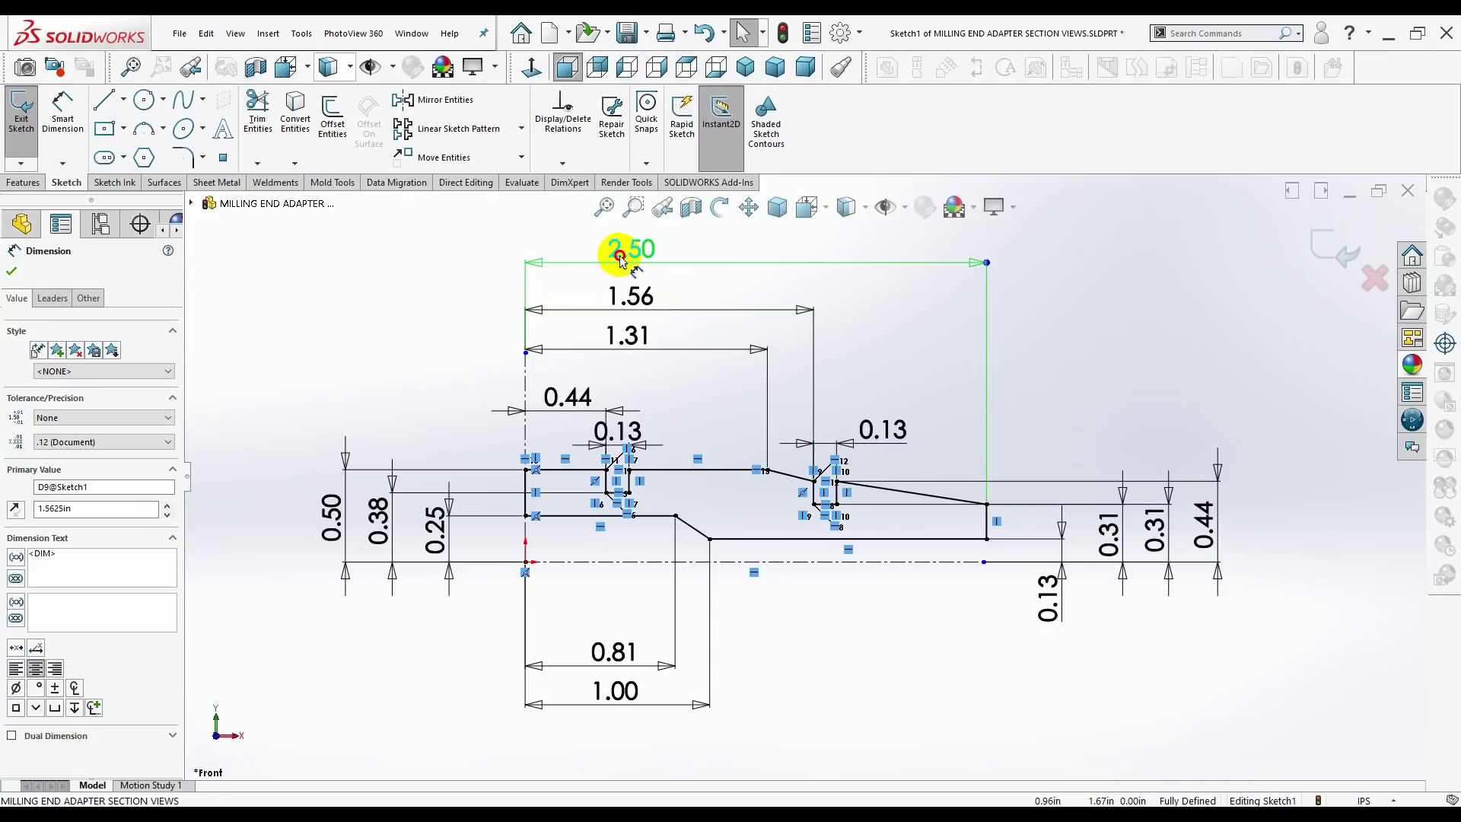
mouse_move(576, 401)
left_mouse_down()
mouse_move(652, 378)
mouse_move(576, 381)
left_mouse_up()
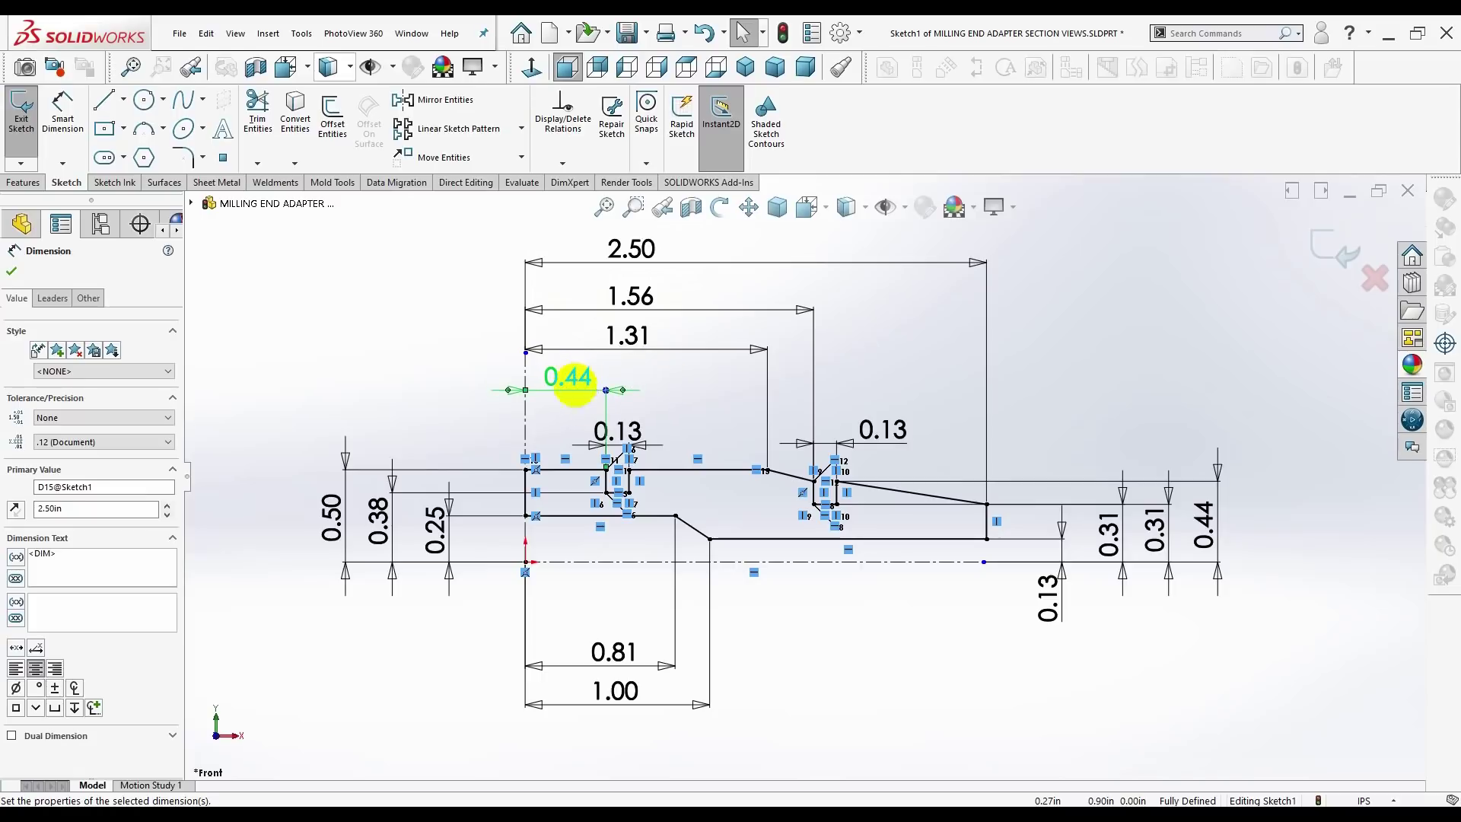
left_click_drag(623, 434, 698, 380)
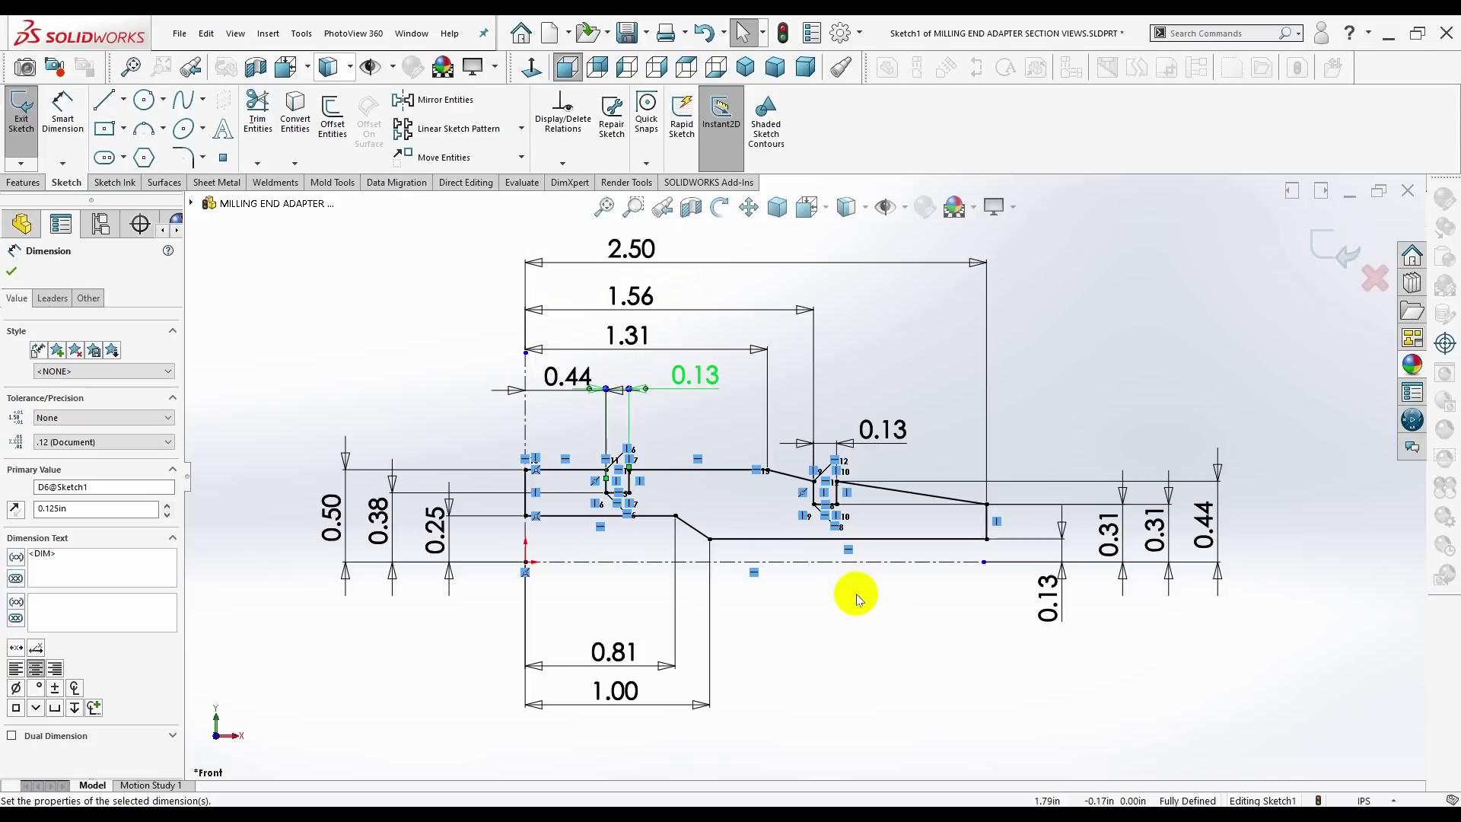
left_click(577, 77)
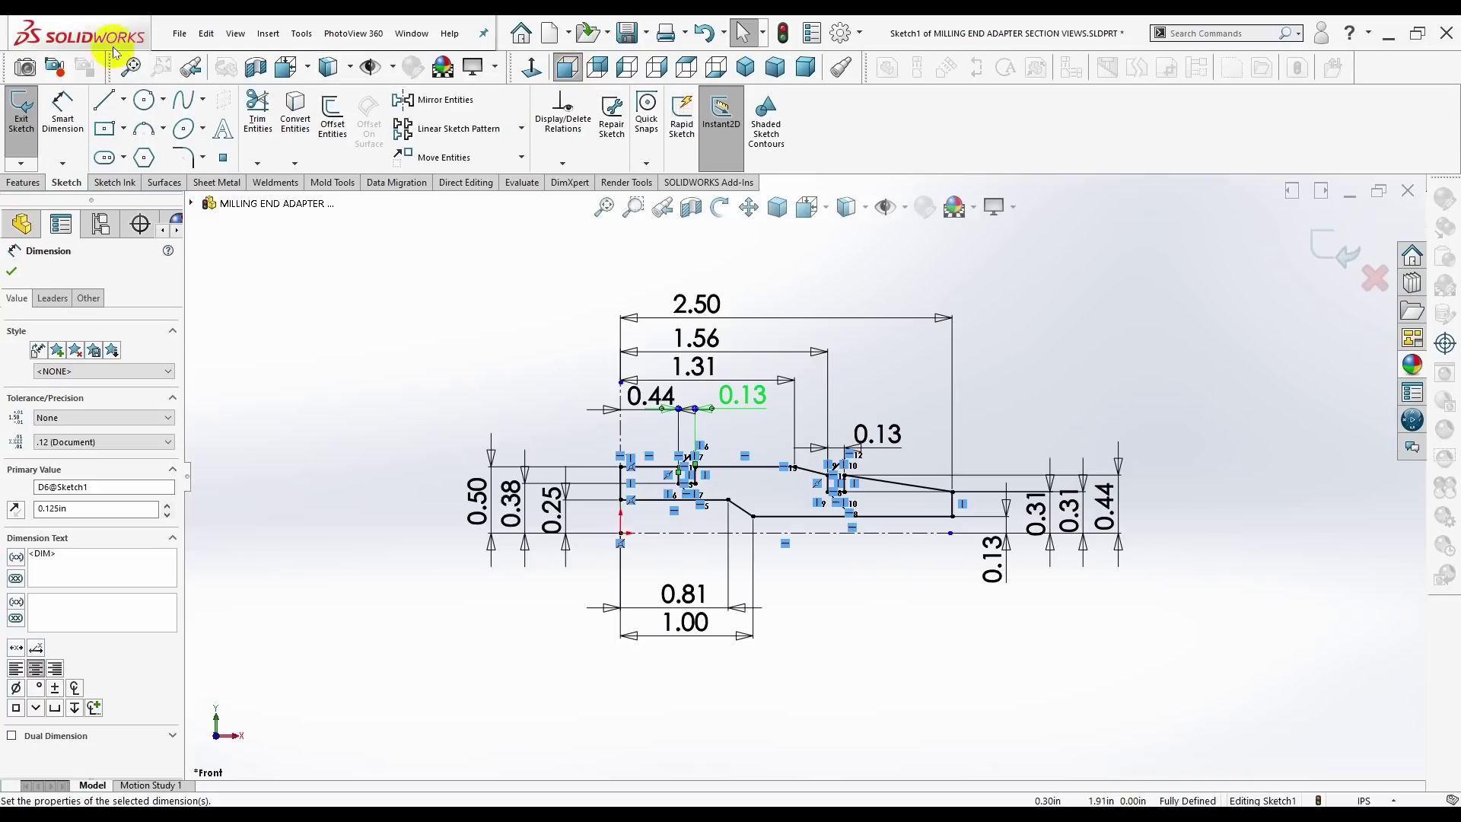
- Revolve the profile 360° about the horizontal centerline with Revolved Boss/Base
left_click(11, 271)
left_click(23, 183)
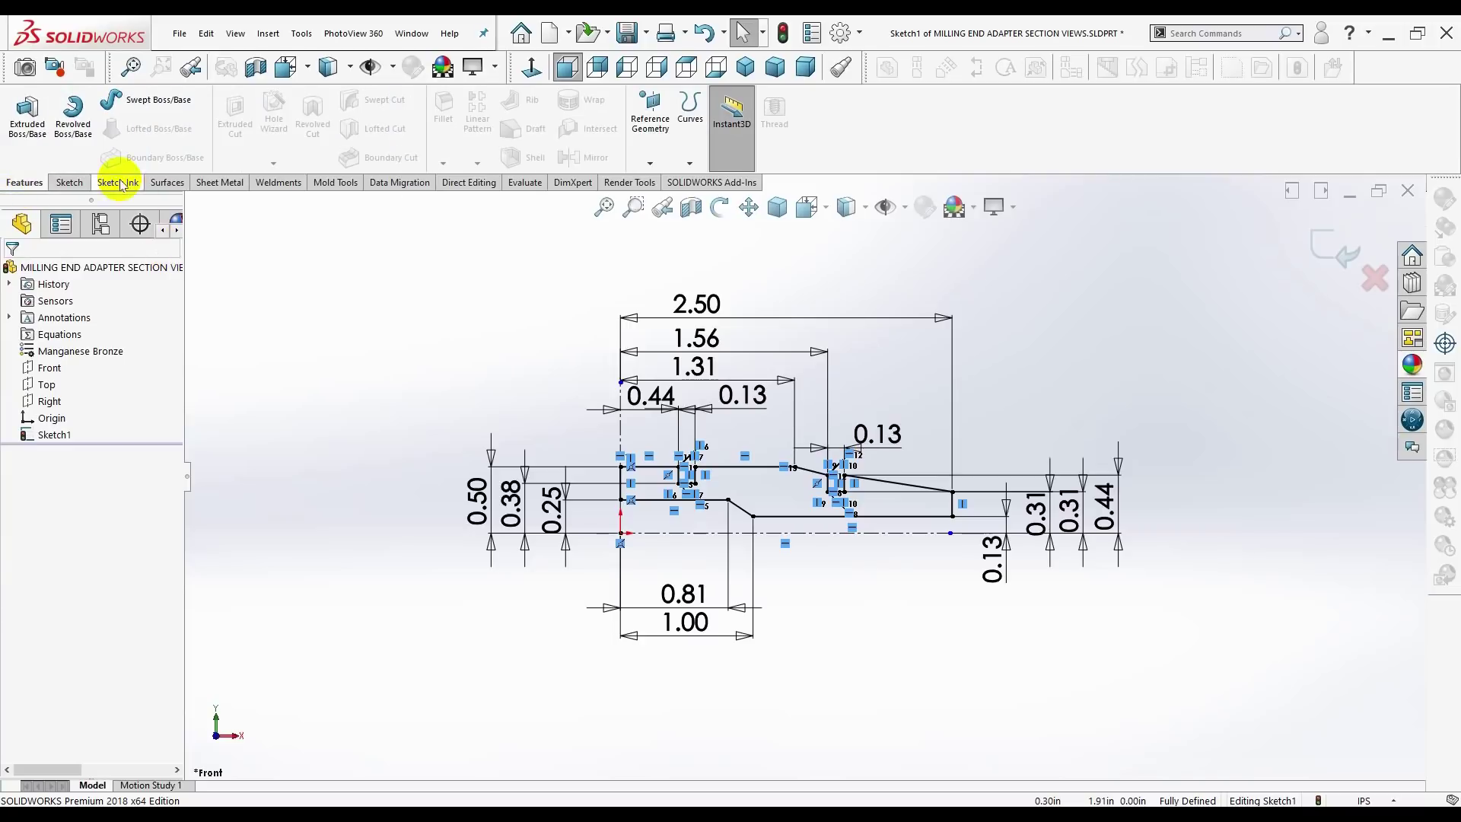
left_click(73, 114)
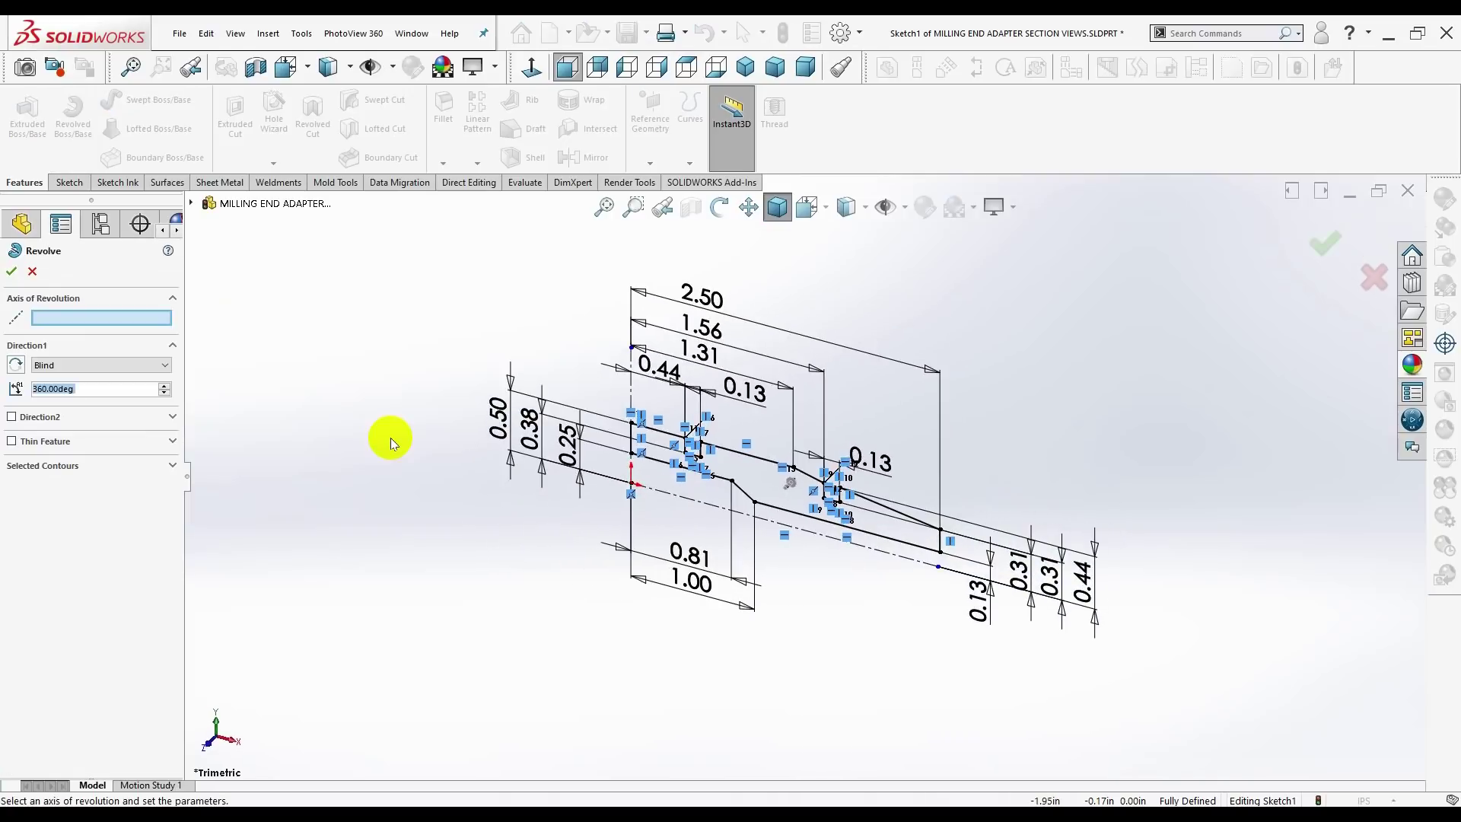
left_click(873, 556)
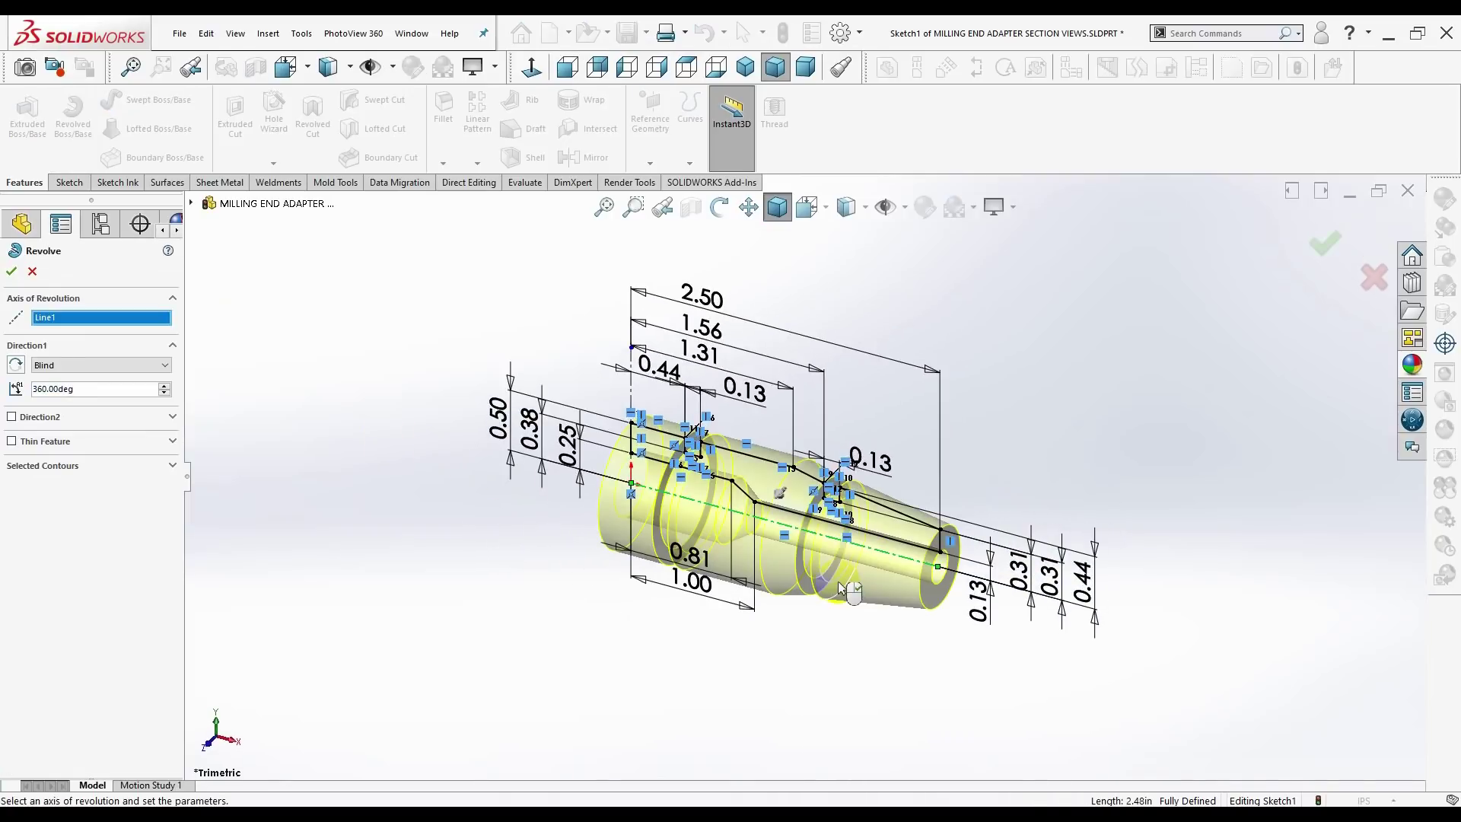
left_click(14, 274)
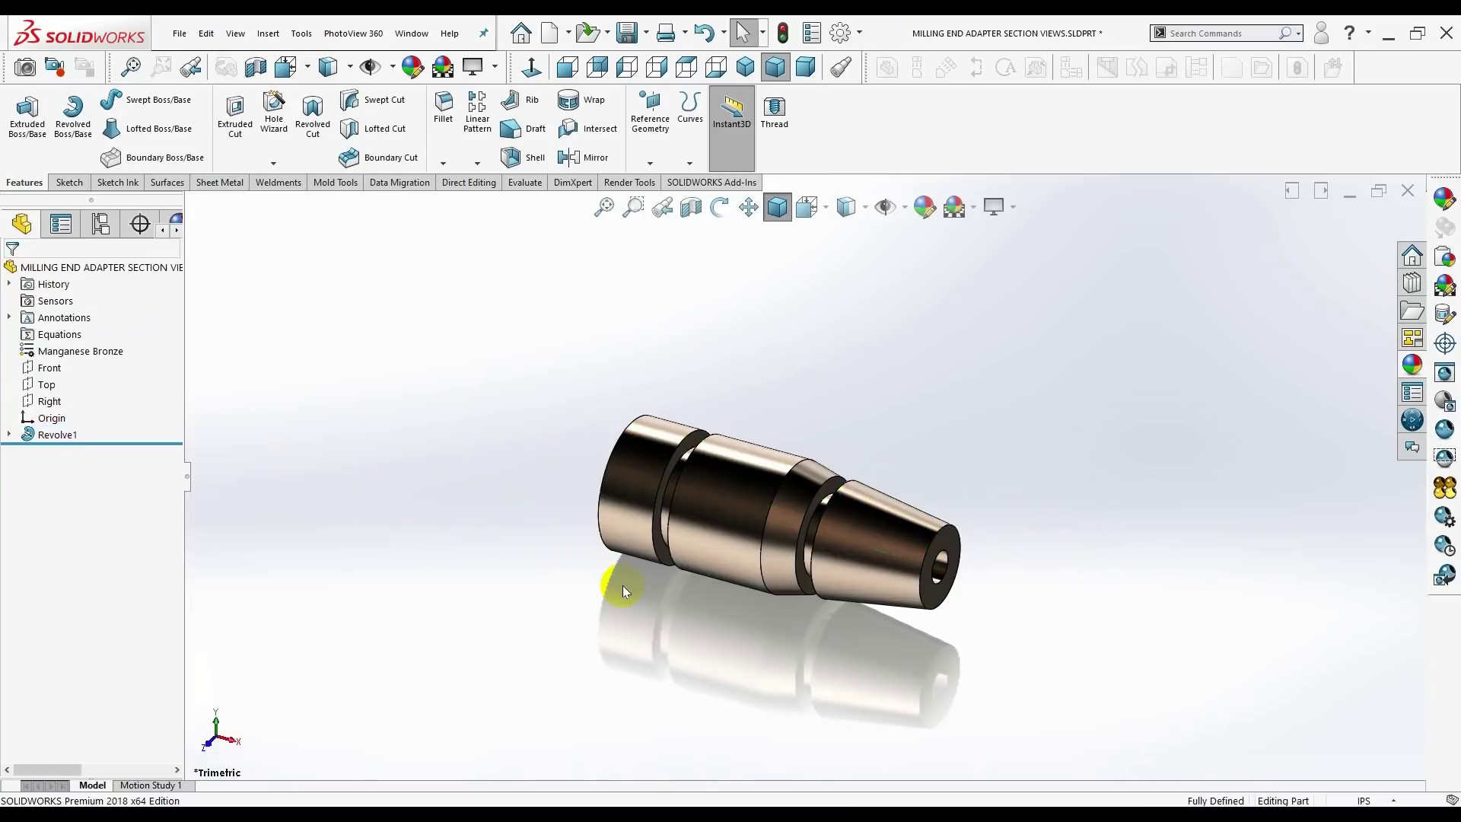
- Orbit the part, toggle the model shadow, return to isometric, and start a Chamfer
mouse_move(622, 586)
middle_mouse_down()
mouse_move(662, 610)
mouse_move(636, 663)
mouse_move(760, 675)
mouse_move(698, 650)
middle_mouse_up()
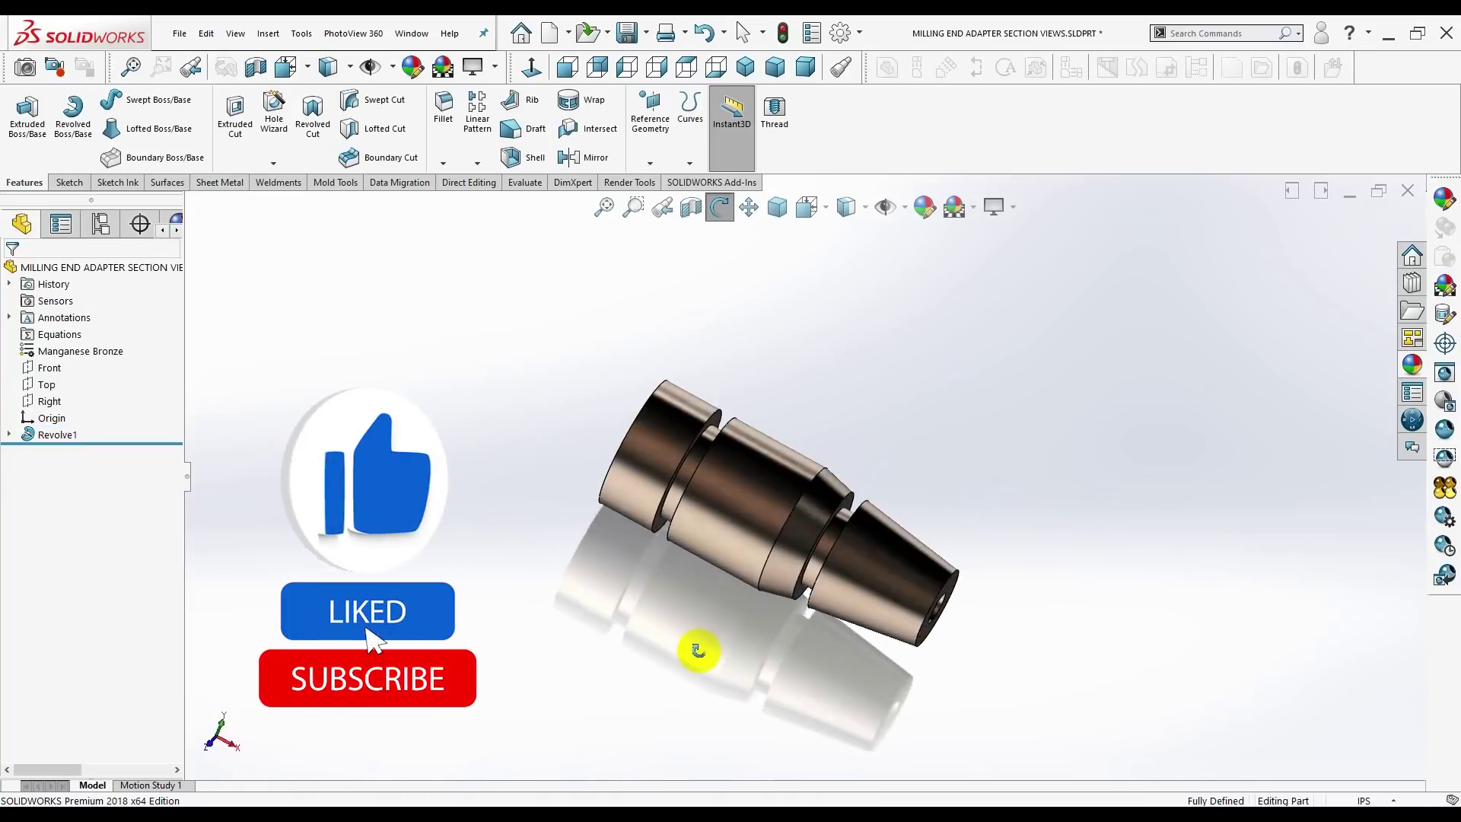
left_click(745, 67)
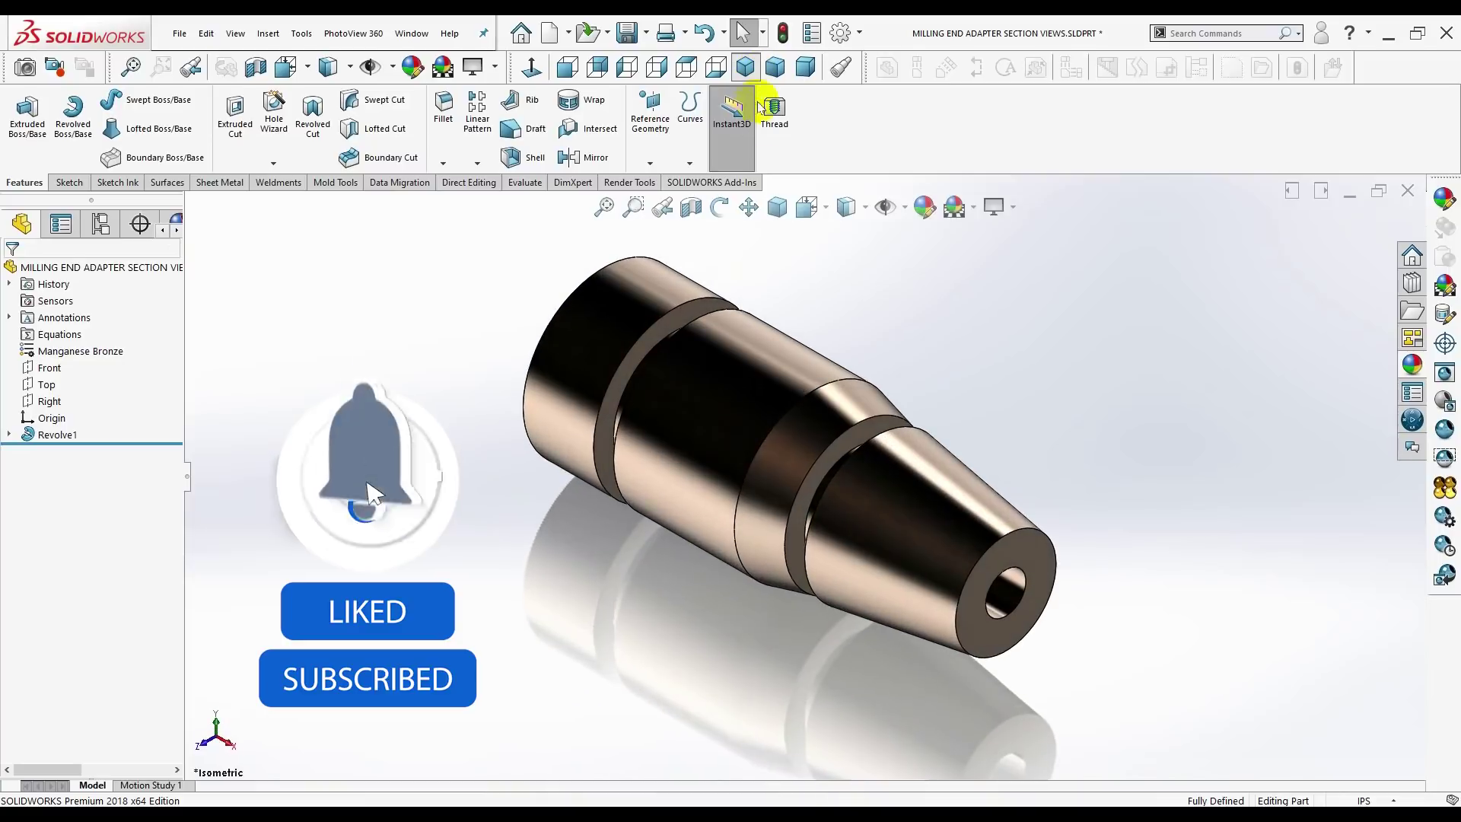
mouse_move(1043, 376)
middle_mouse_down()
mouse_move(825, 454)
mouse_move(972, 446)
mouse_move(1030, 373)
middle_mouse_up()
left_click(1008, 216)
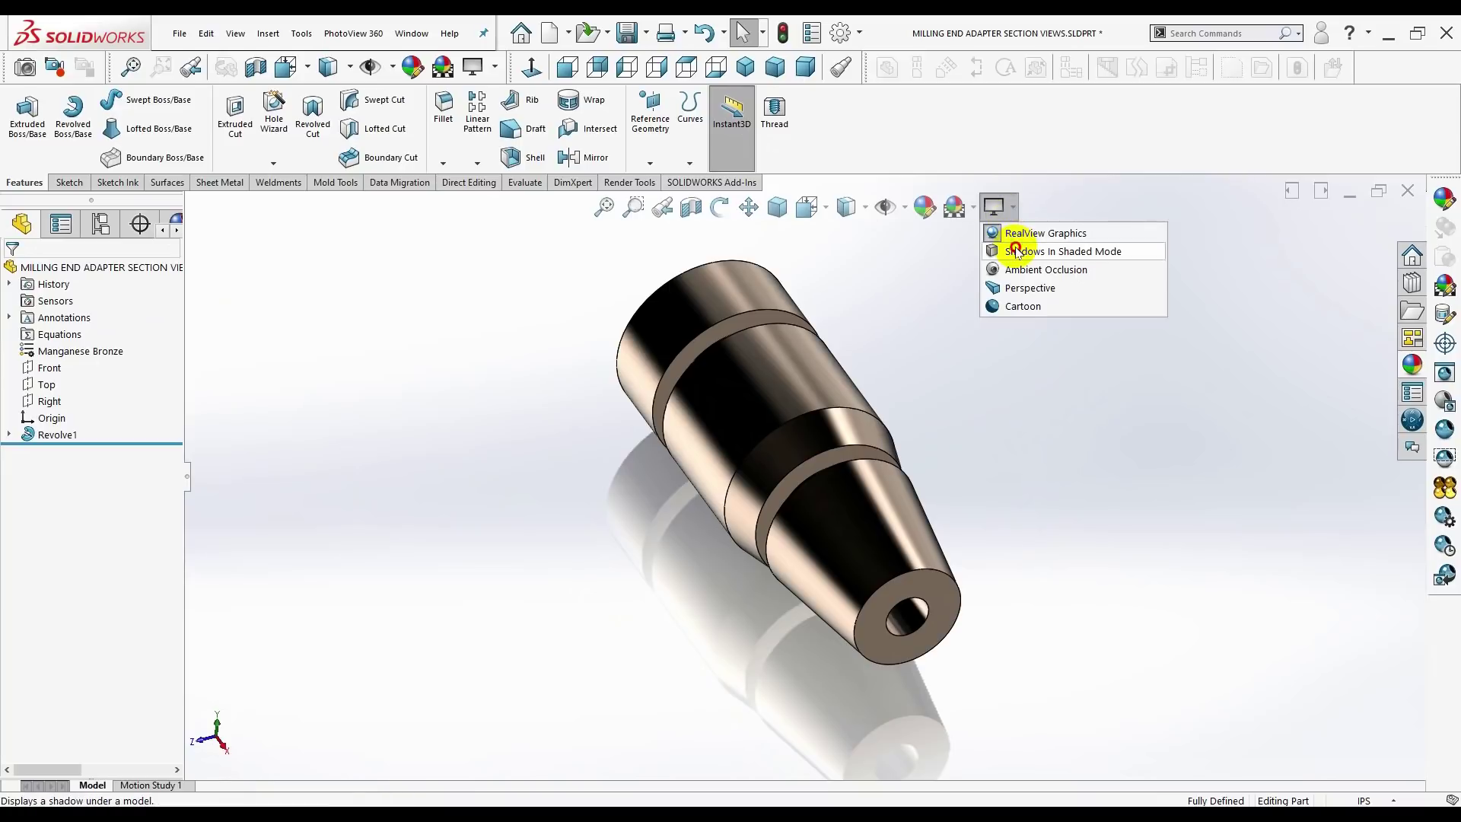
left_click(1016, 251)
mouse_move(1016, 246)
middle_mouse_down()
mouse_move(917, 282)
mouse_move(1076, 271)
mouse_move(1007, 293)
middle_mouse_up()
key("Escape")
left_click(1011, 207)
left_click(1033, 251)
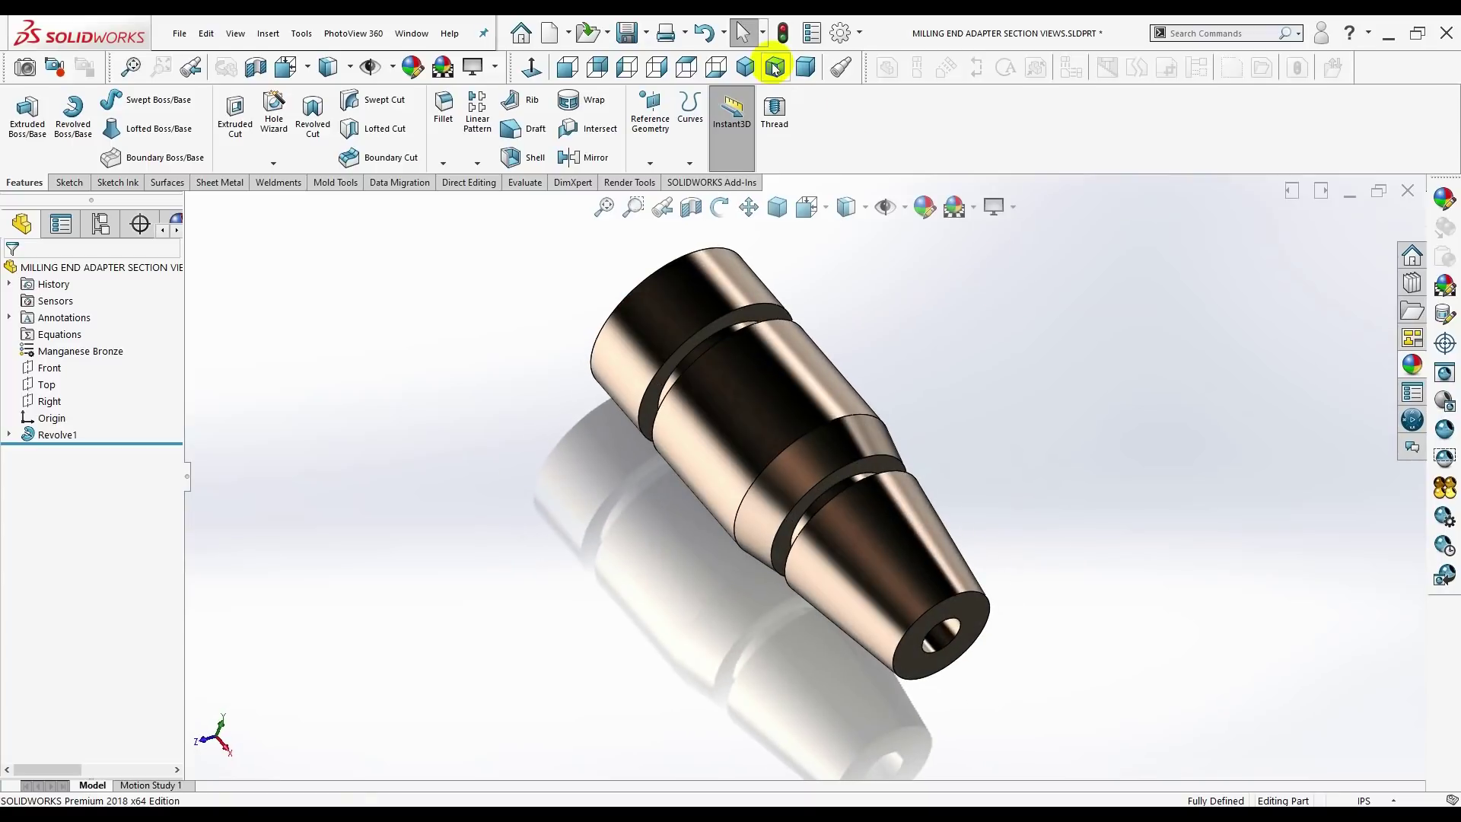
left_click(746, 67)
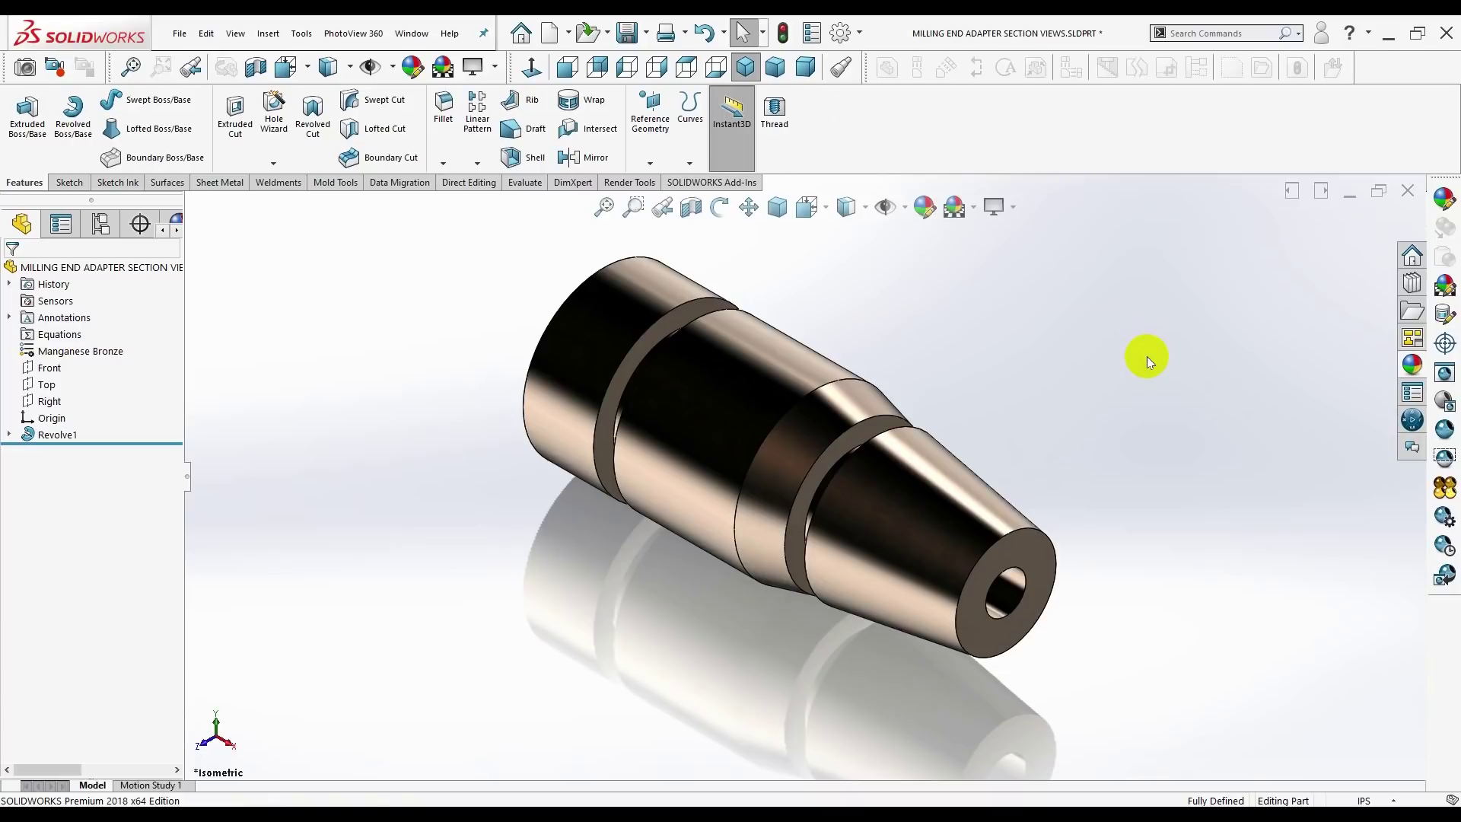
left_click(443, 163)
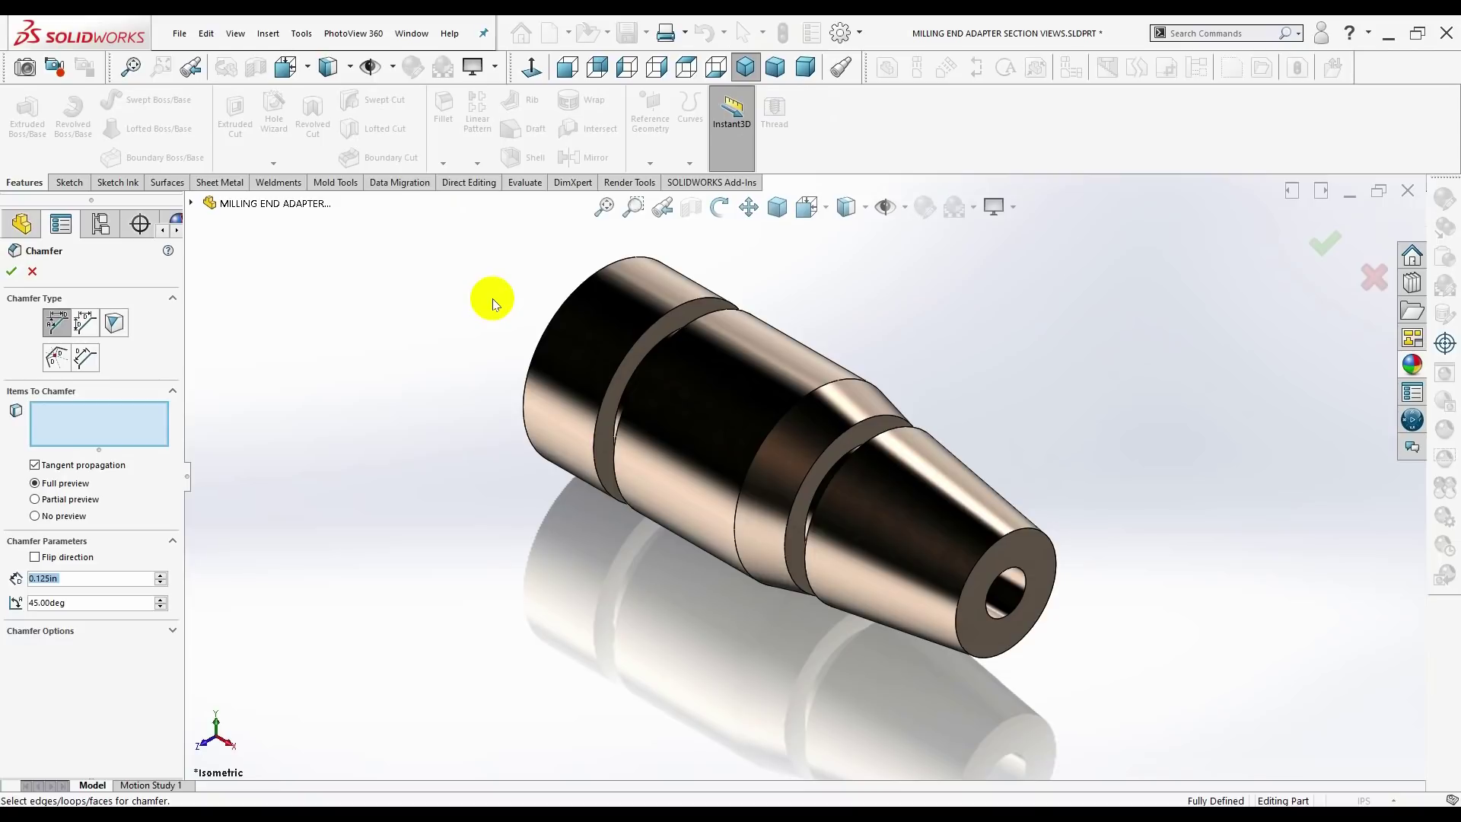
- Chamfer both outer end edges at 0.0625 in × 45°
left_click(989, 548)
middle_click_drag(515, 476, 610, 512)
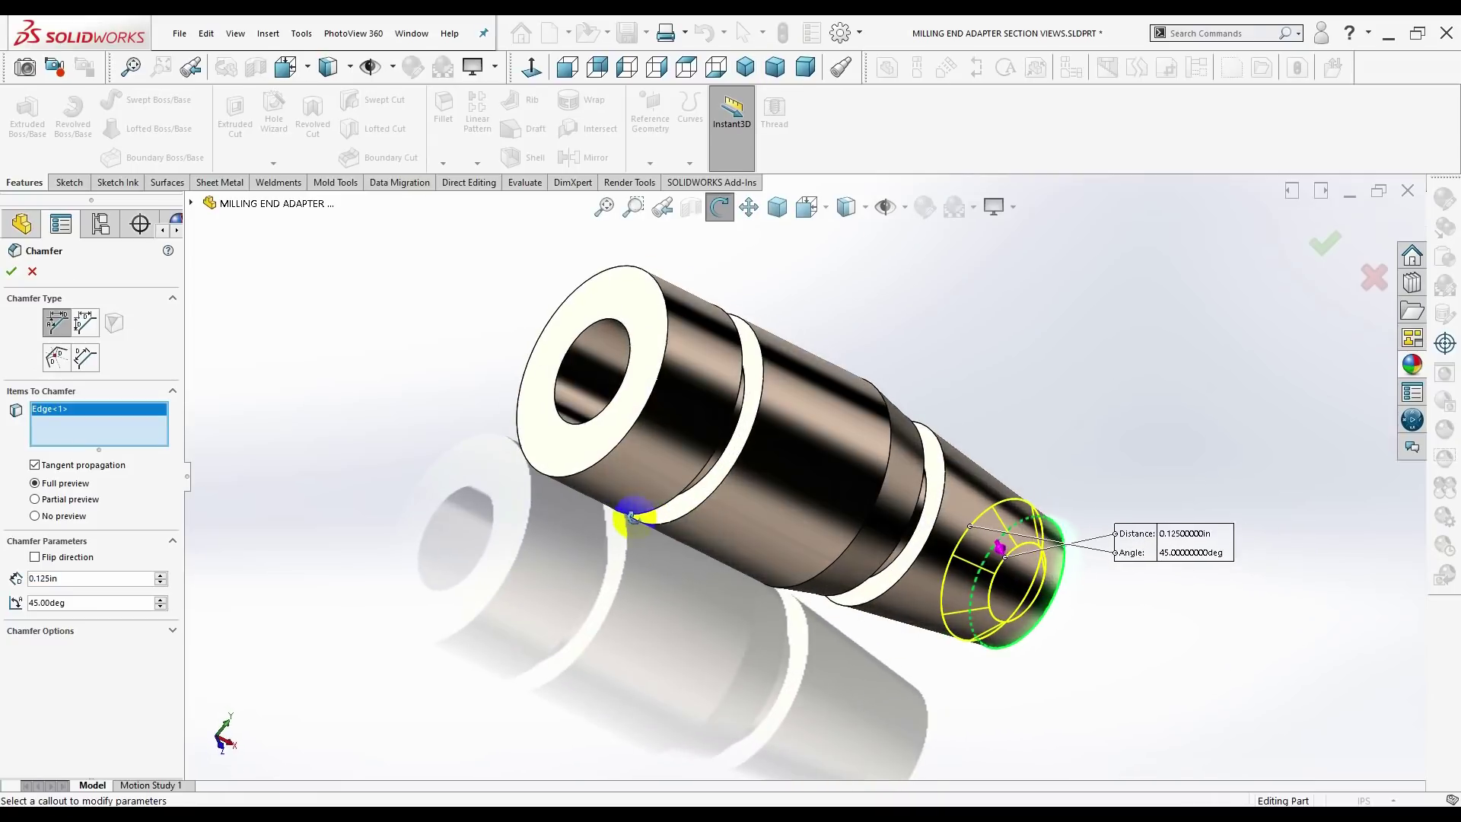
left_click(624, 438)
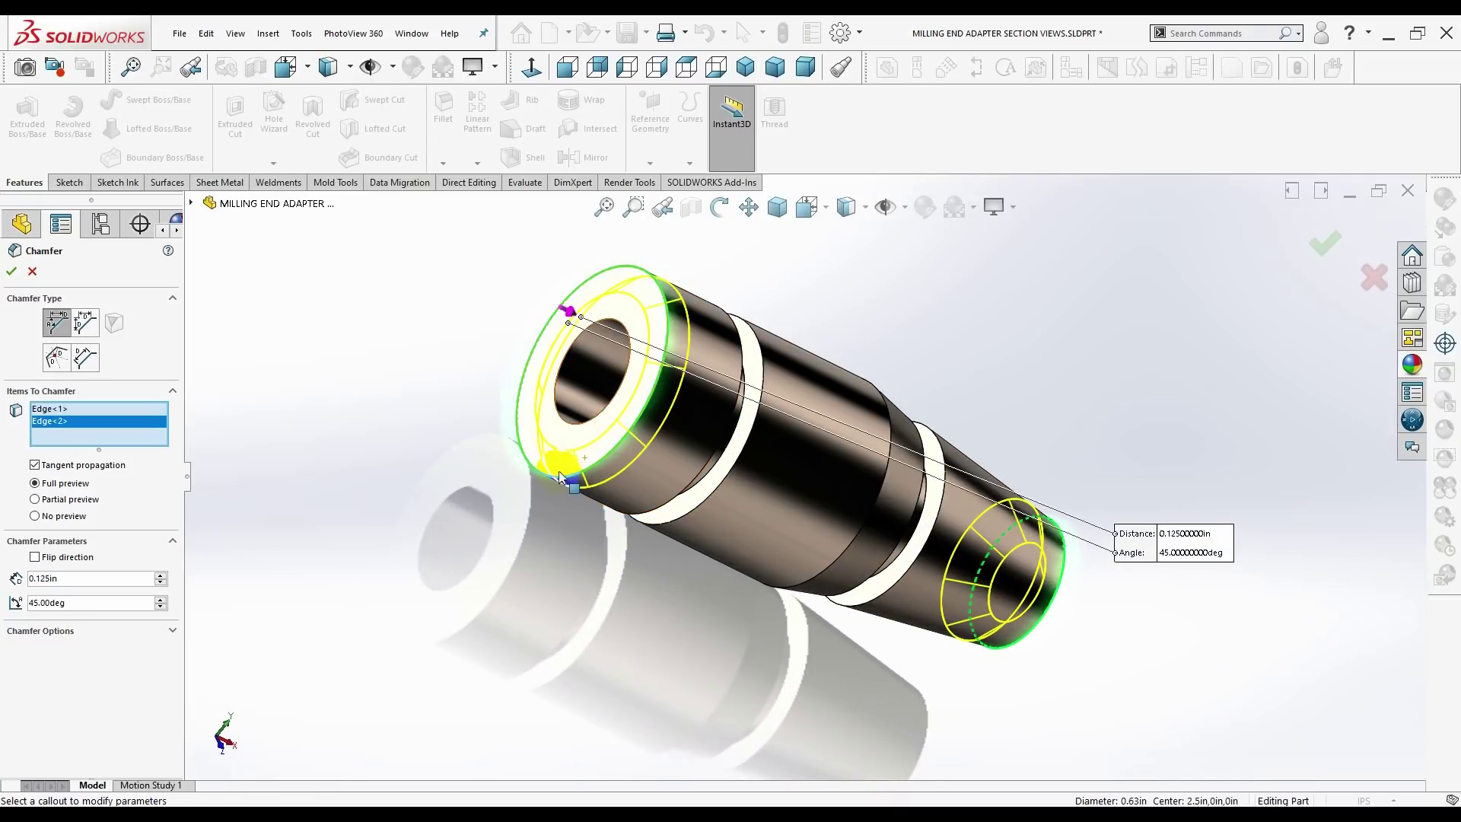
left_click(40, 580)
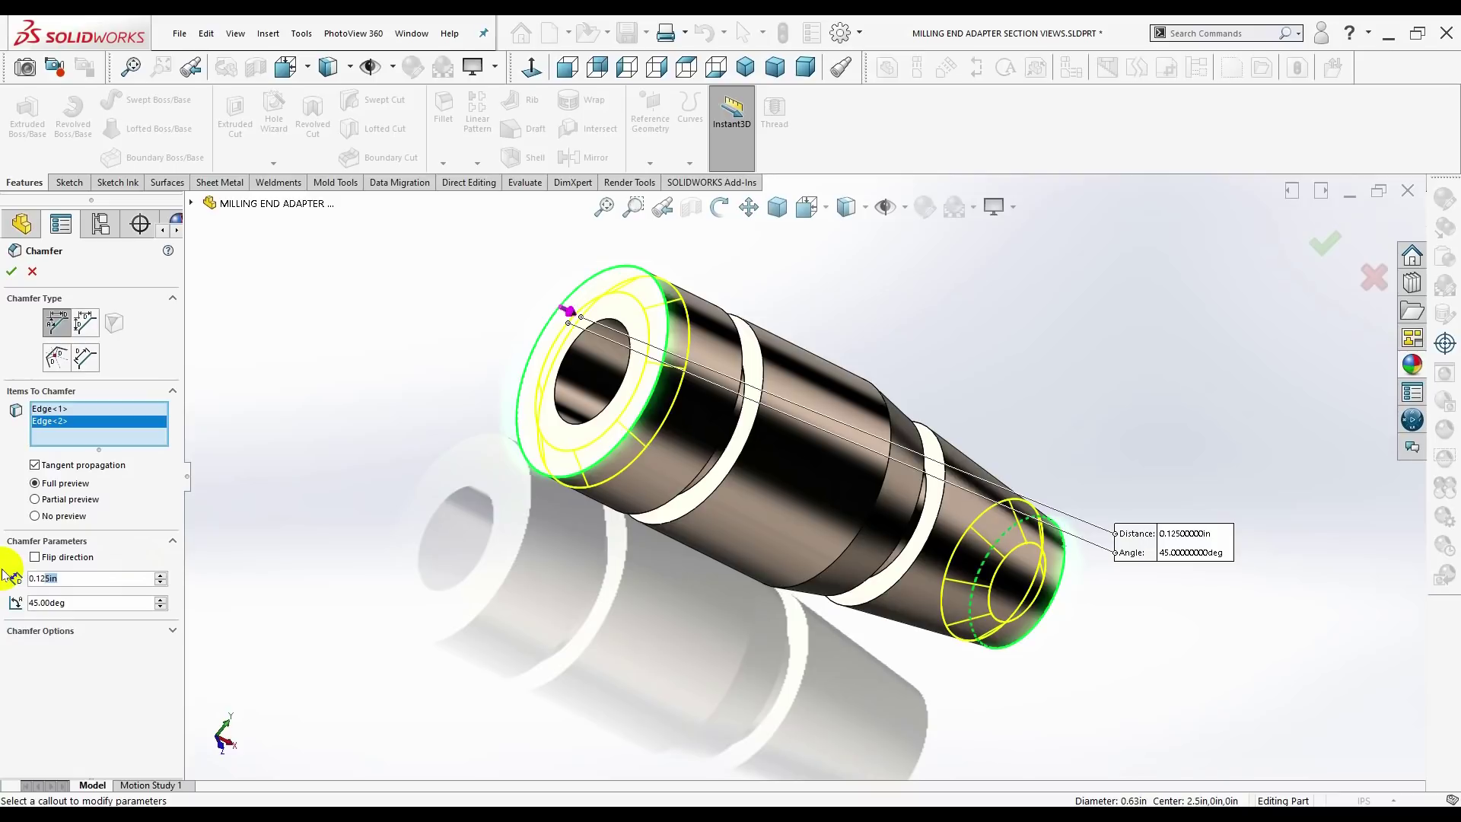
key("BackSpace")
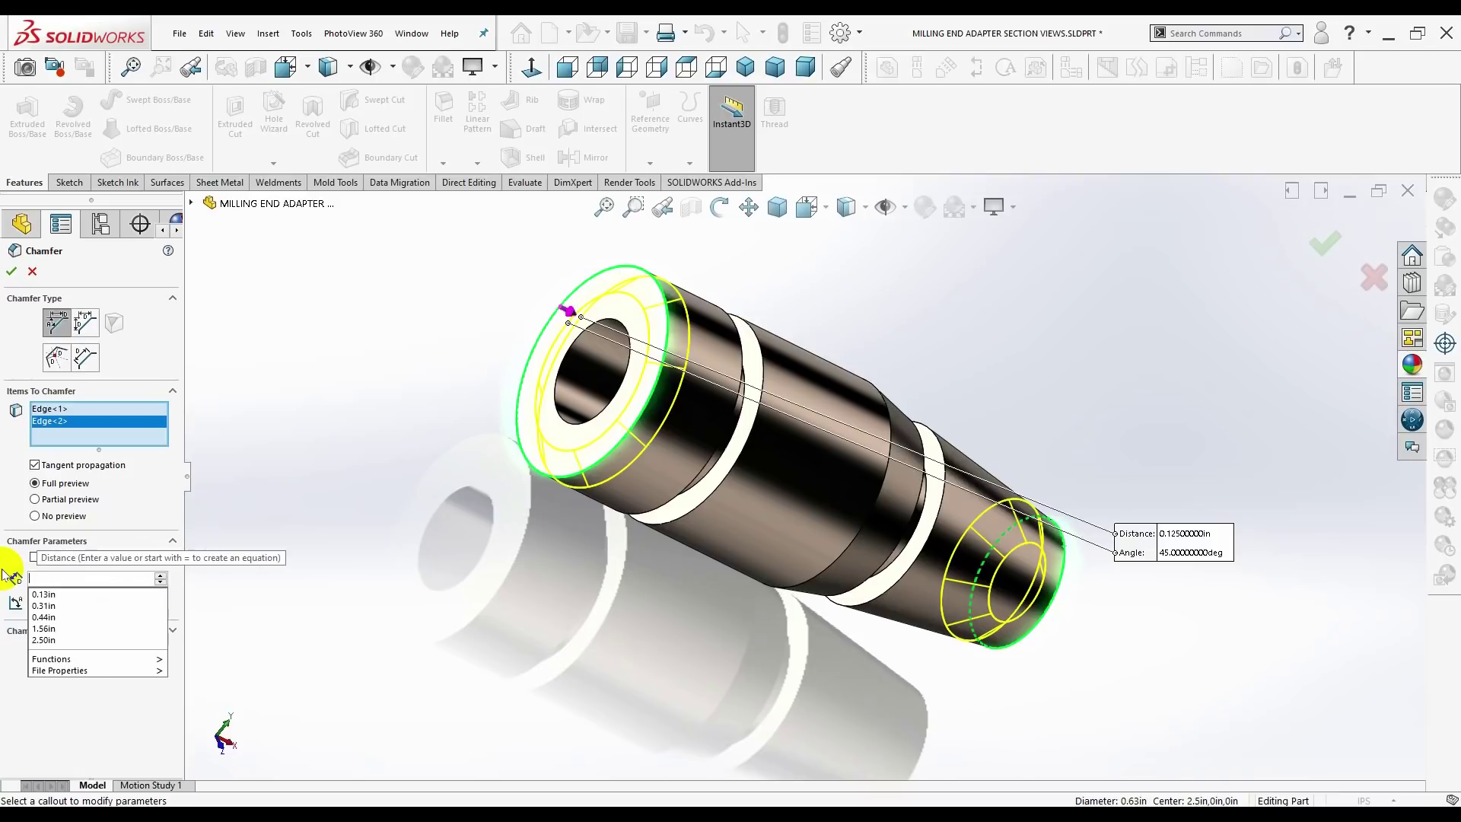
type(".06")
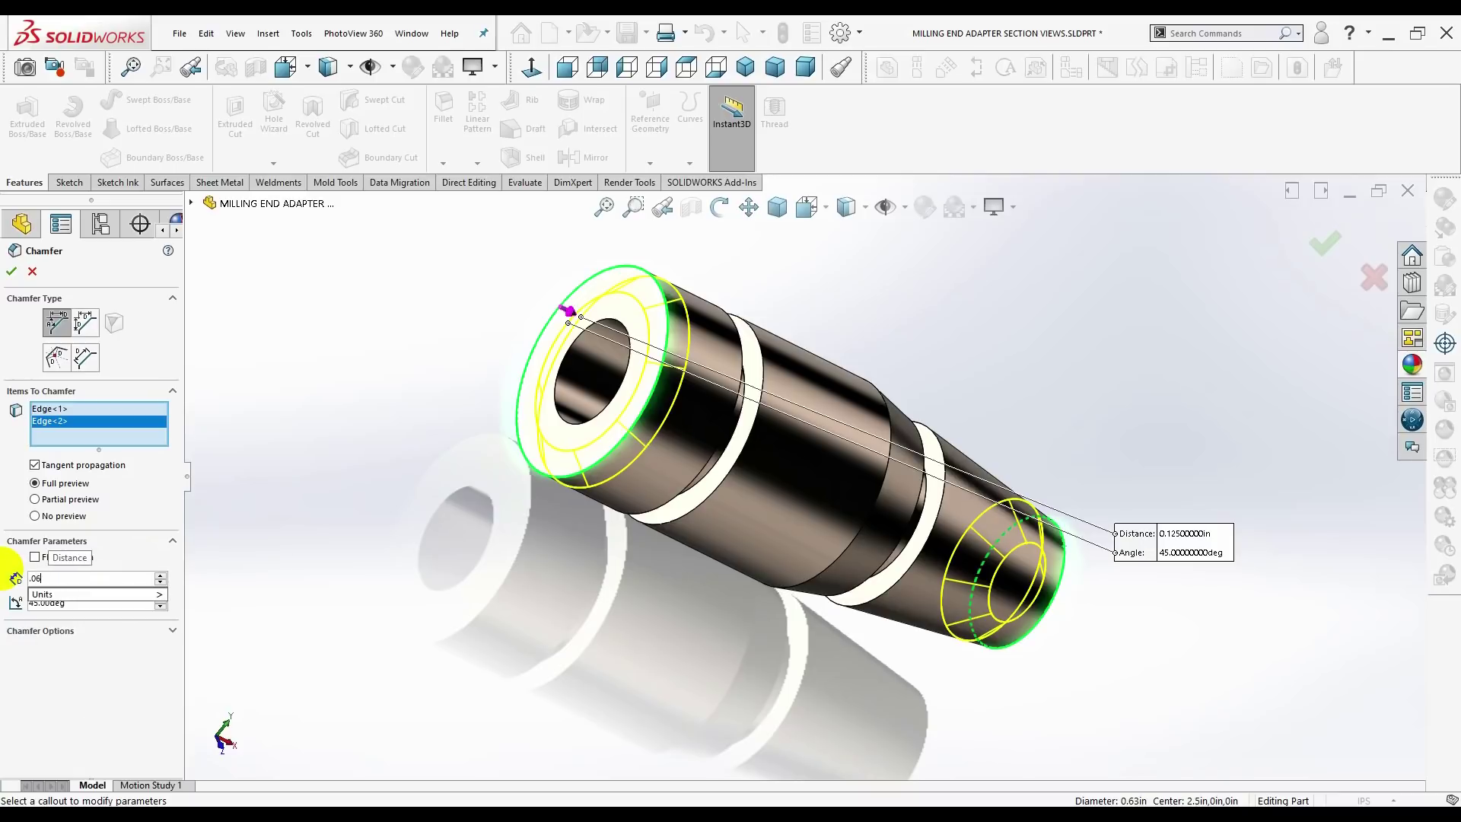
type("250")
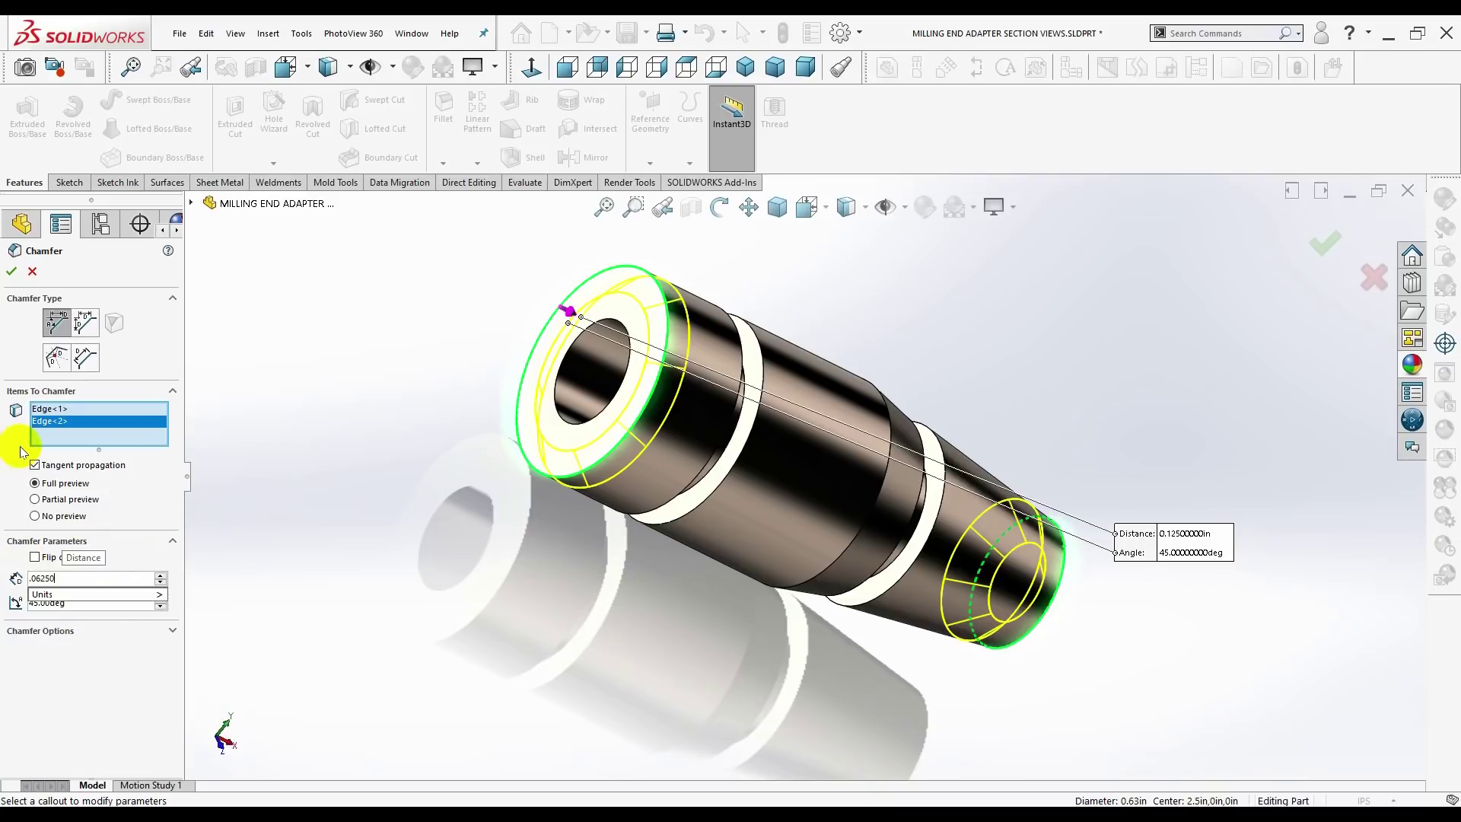
left_click(35, 499)
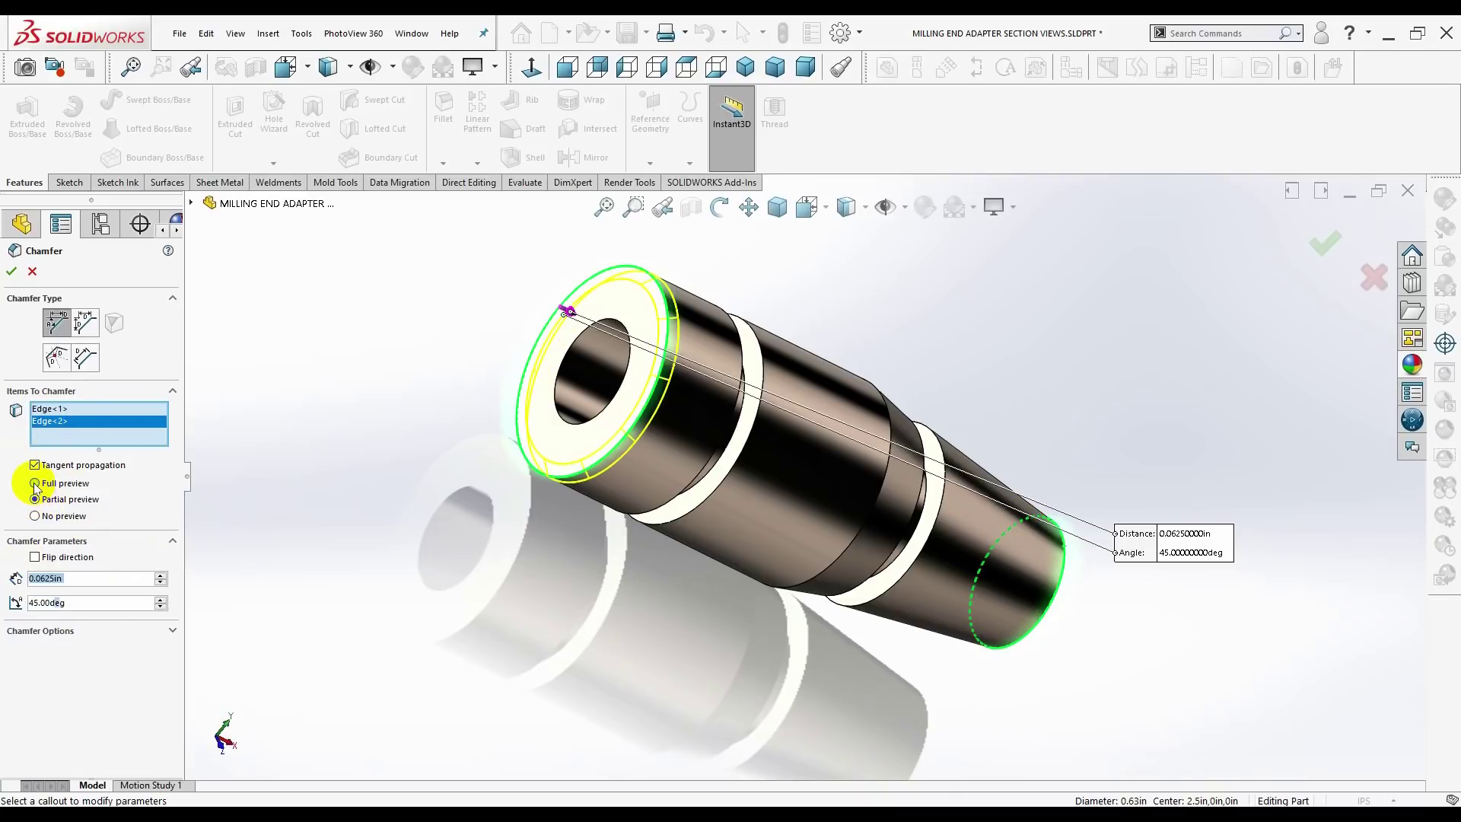
left_click(35, 484)
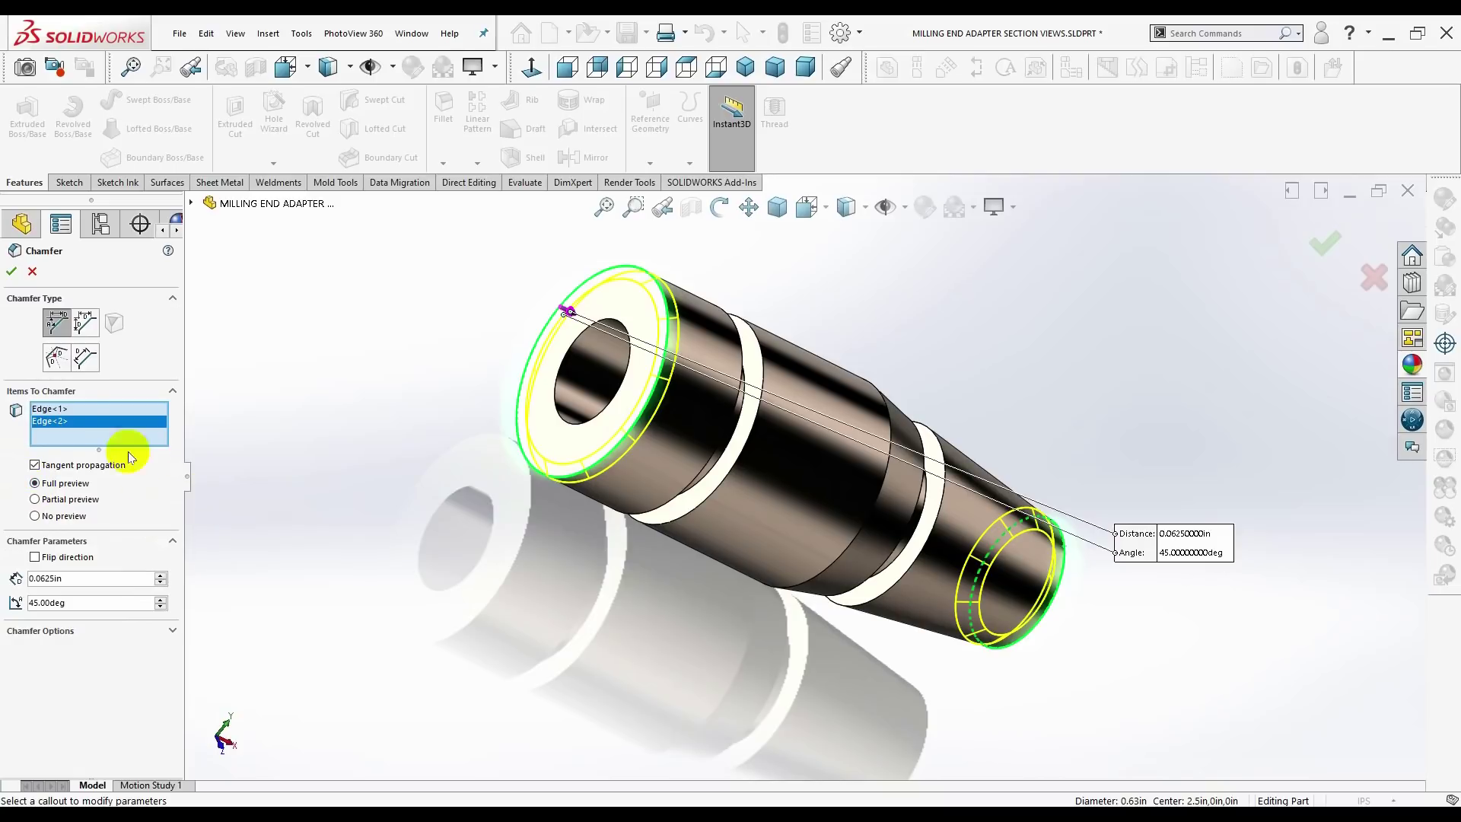
left_click(12, 272)
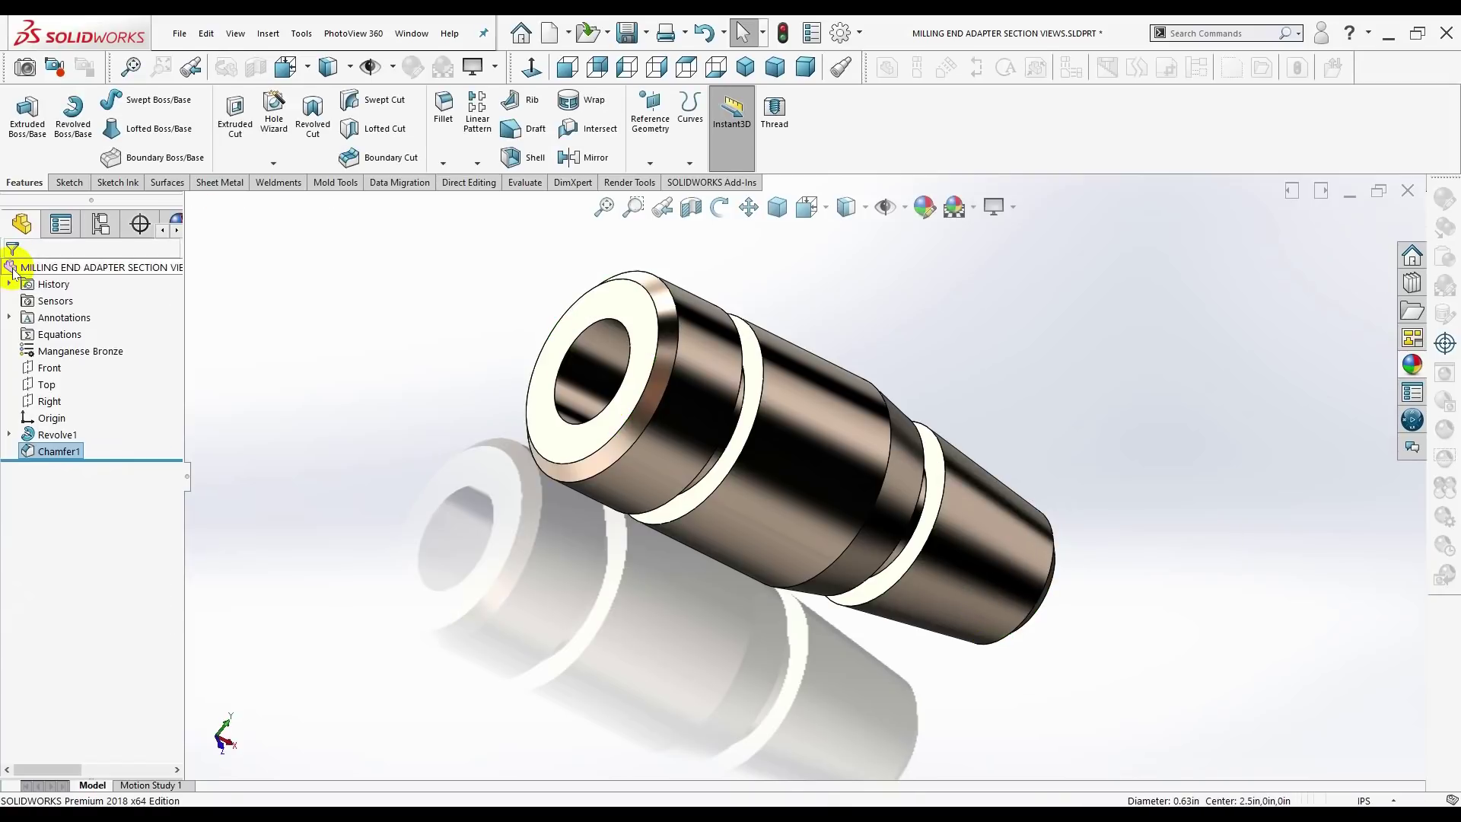
mouse_move(561, 596)
middle_mouse_down()
mouse_move(427, 568)
mouse_move(514, 559)
middle_mouse_up()
key("Escape")
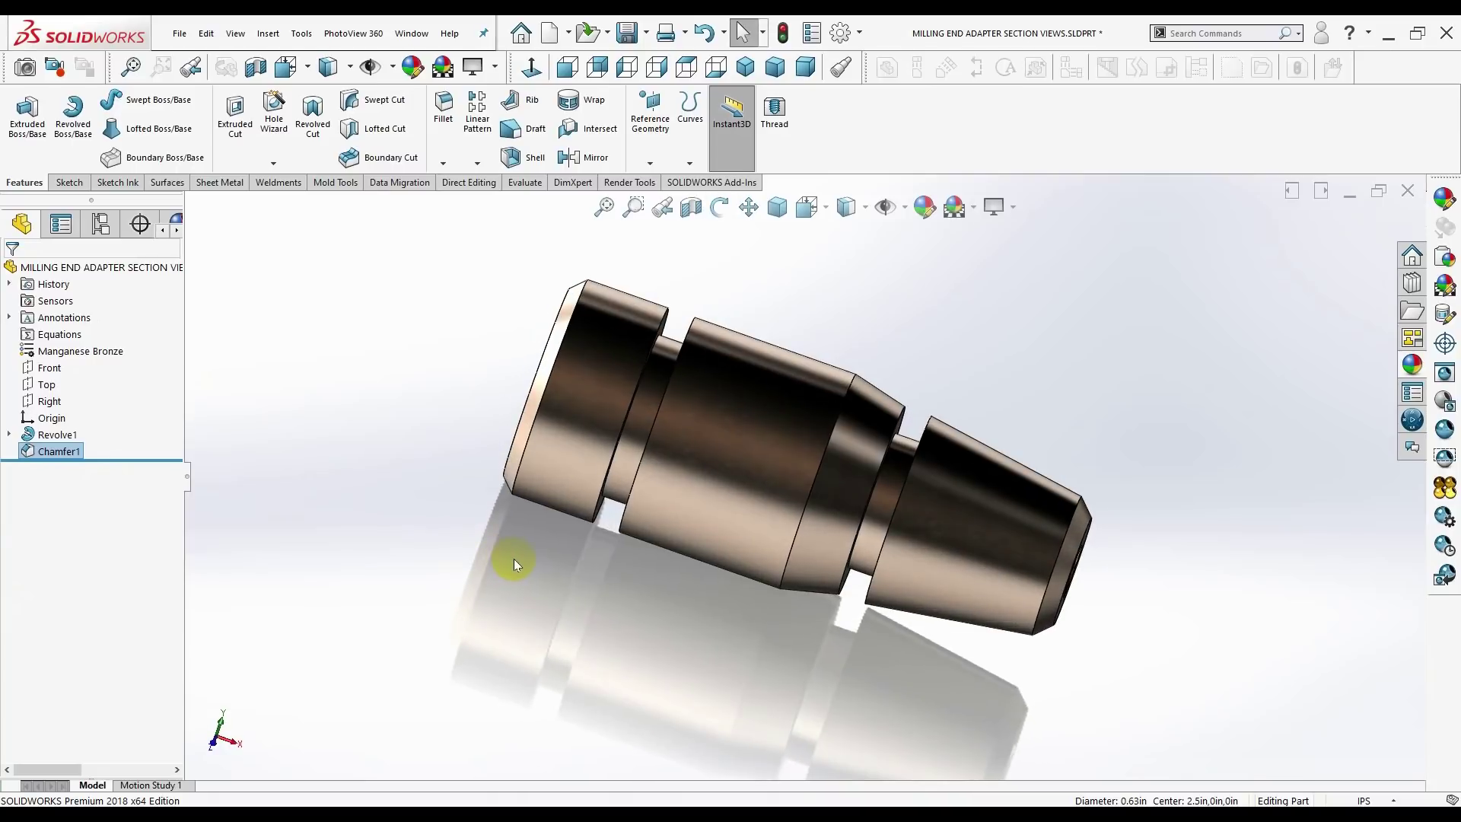
scroll(513, 559, "down", 2)
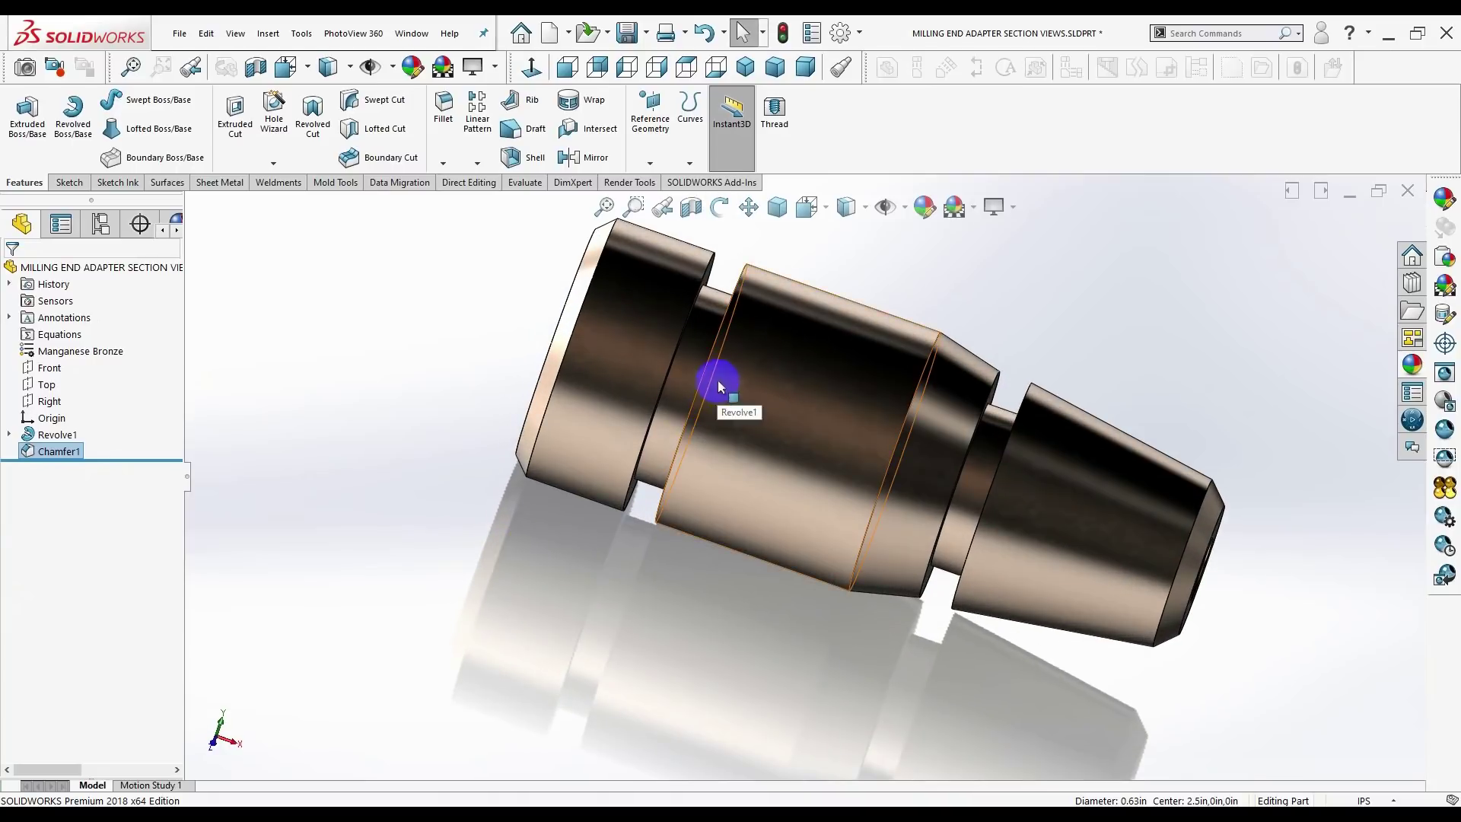
middle_click_drag(787, 380, 801, 247)
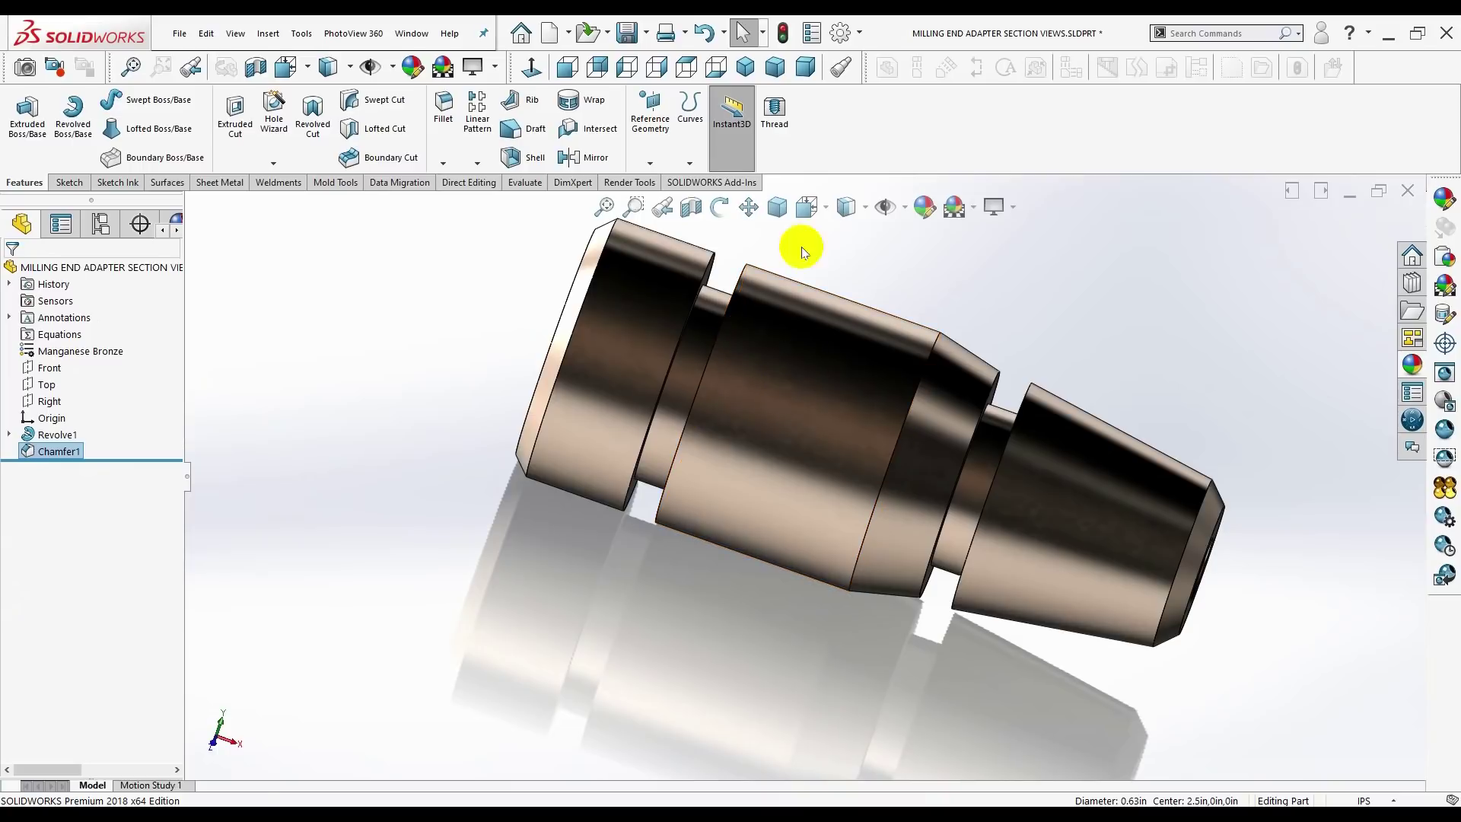
left_click(745, 67)
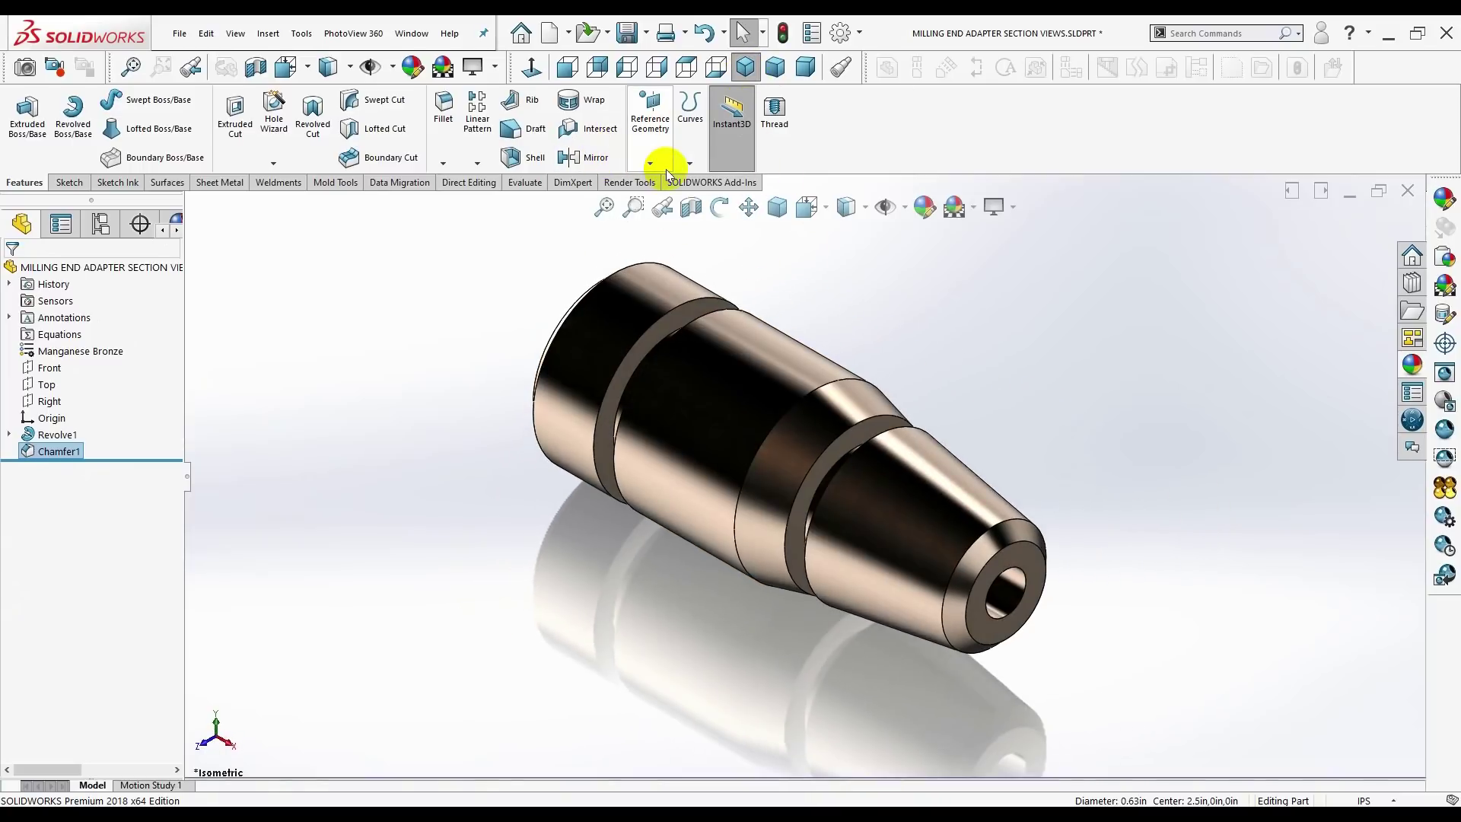
- Create Plane1 parallel to the Top plane and tangent to the adapter's middle cylindrical face
left_click(665, 168)
left_click(663, 183)
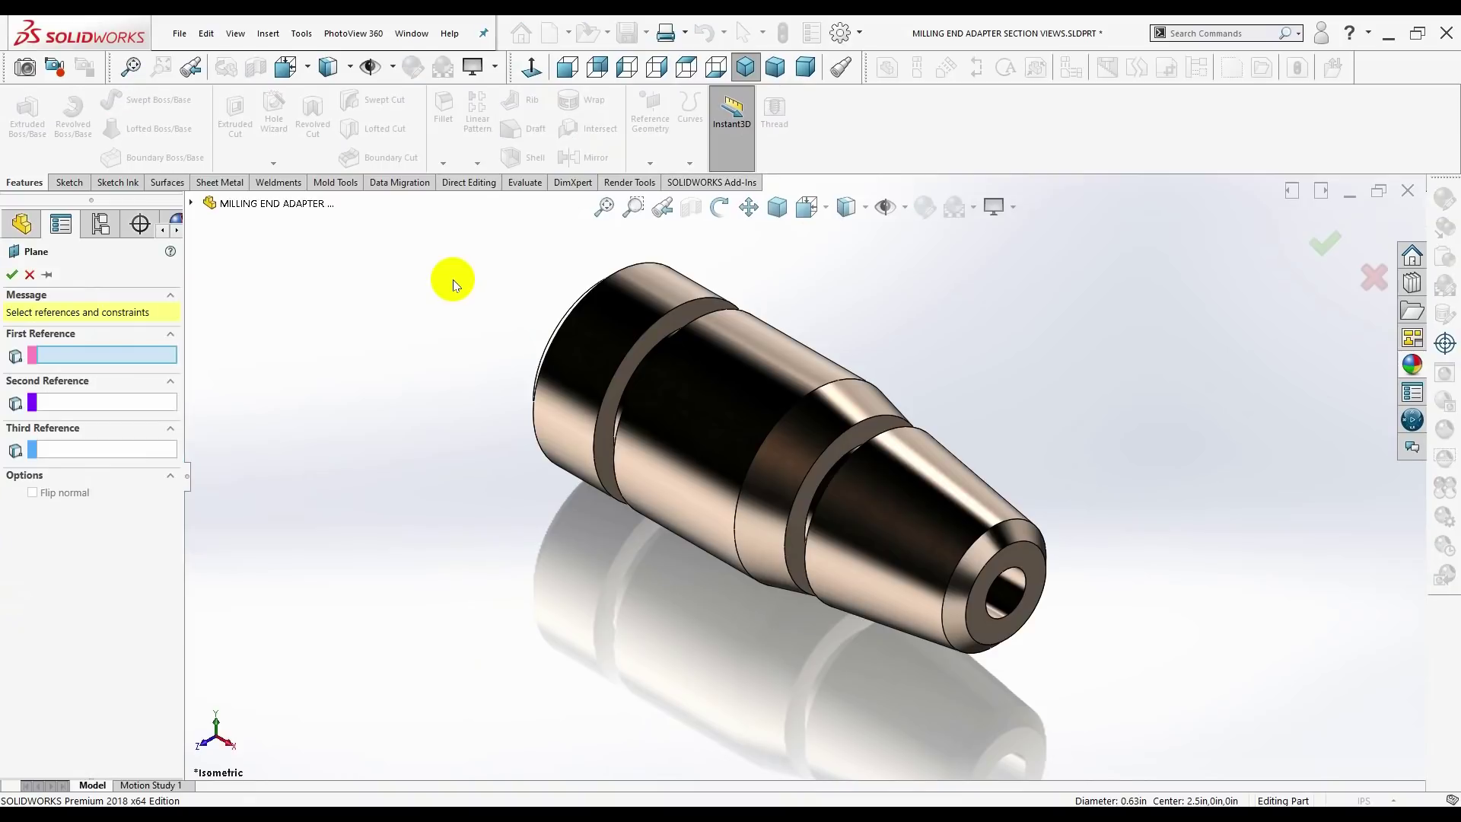
left_click(191, 202)
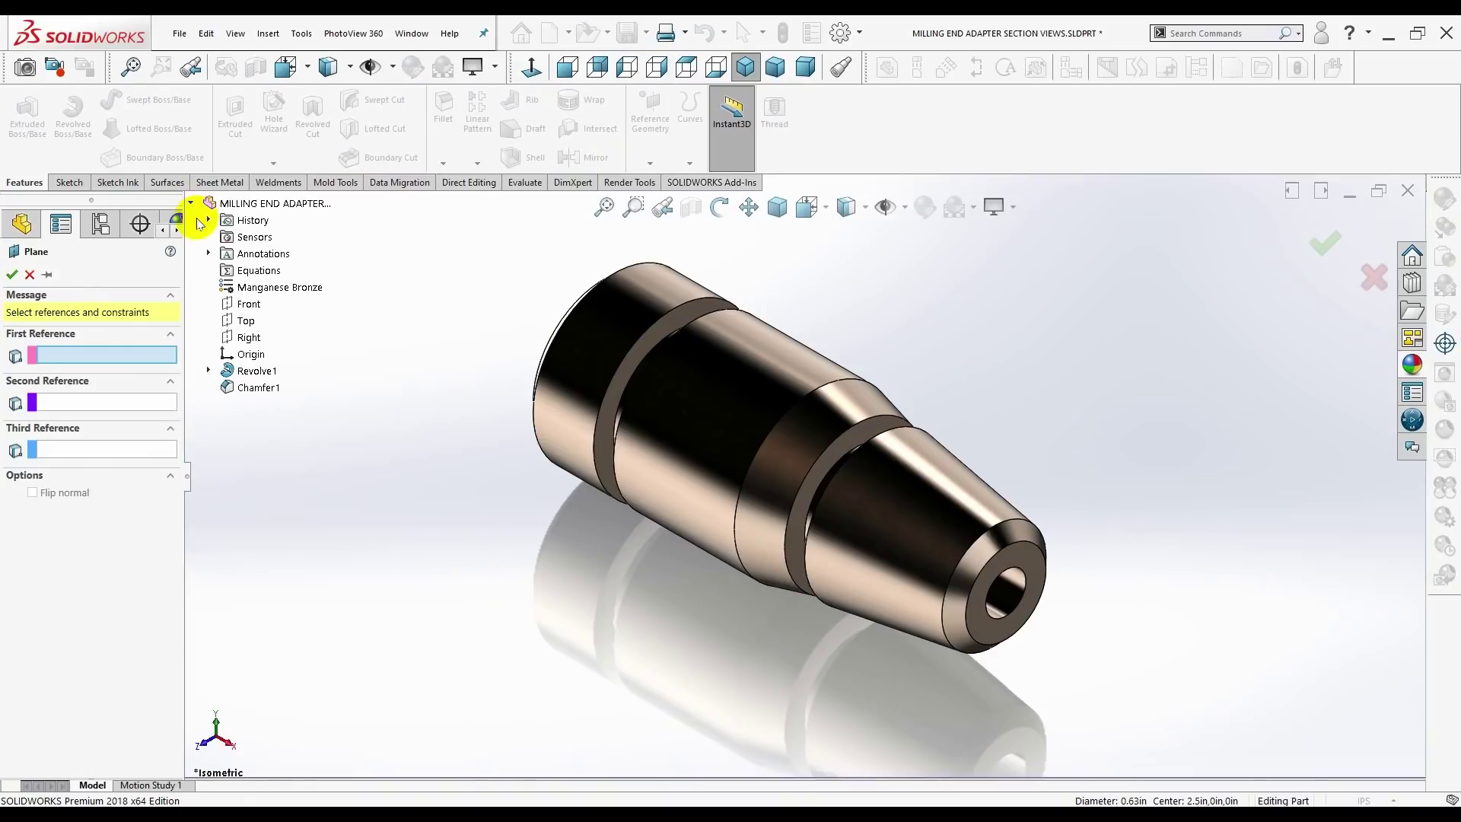
left_click(242, 321)
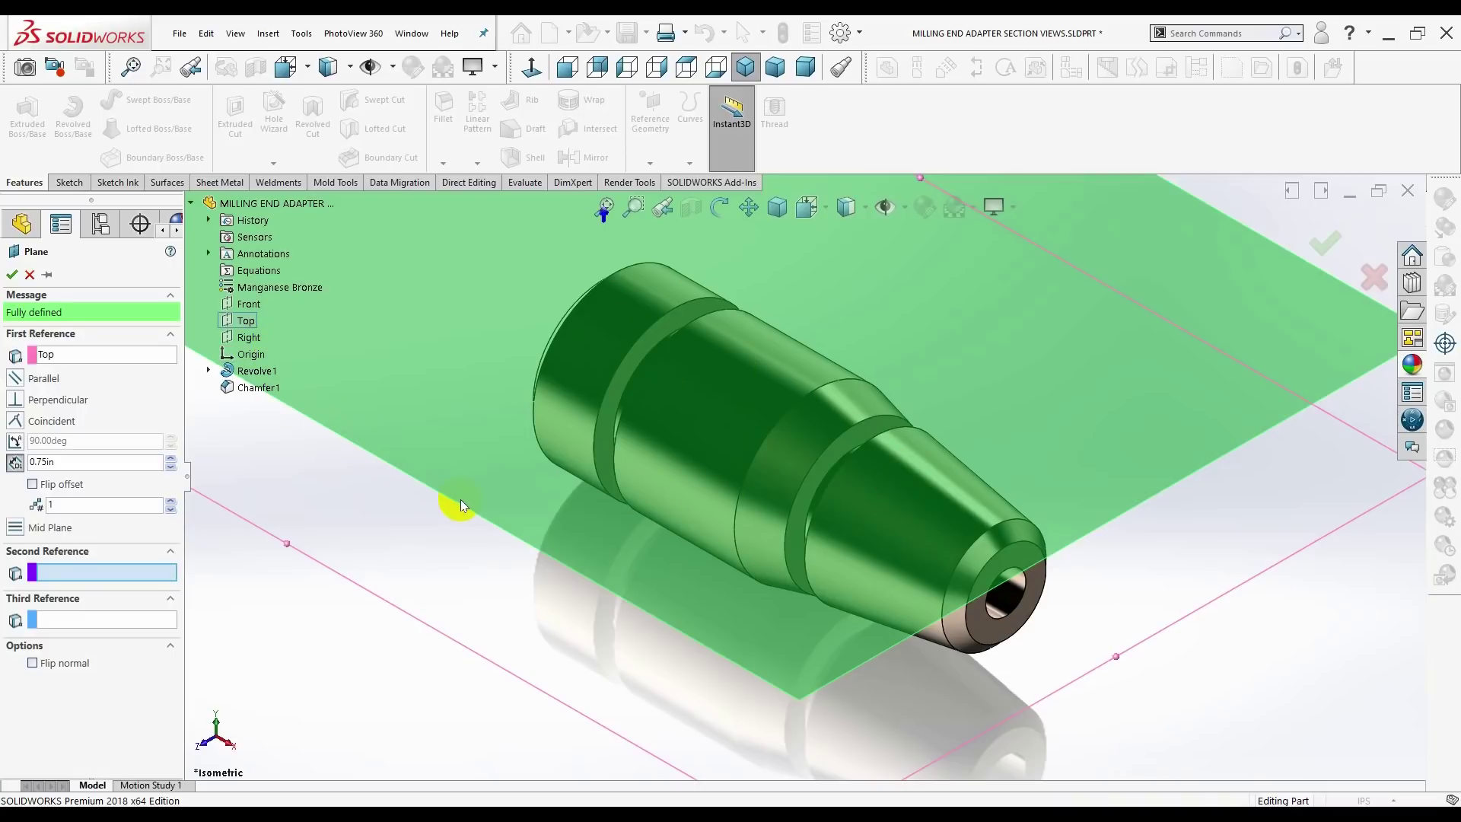
left_click(15, 381)
key("z")
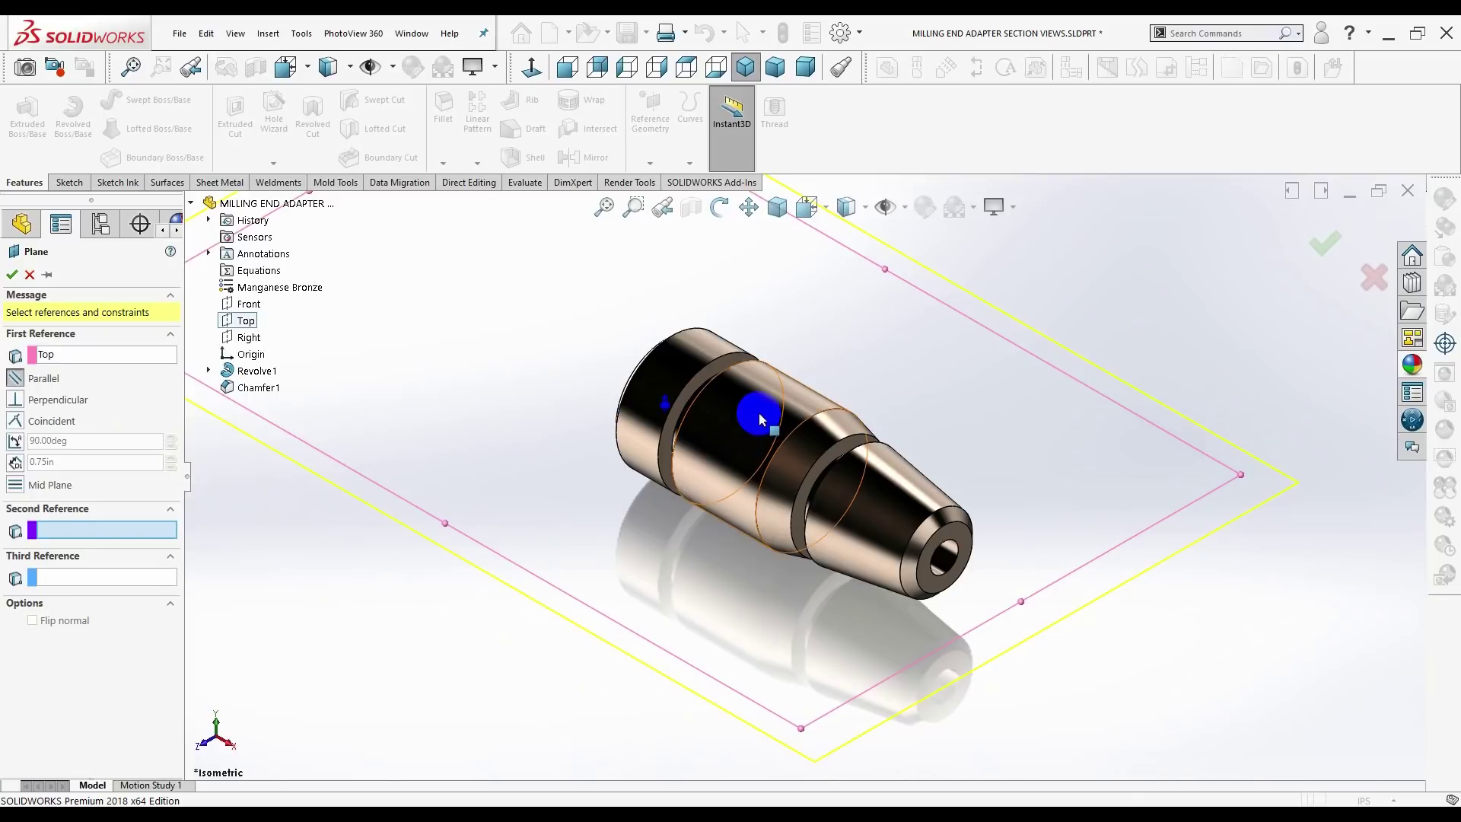
left_click(704, 469)
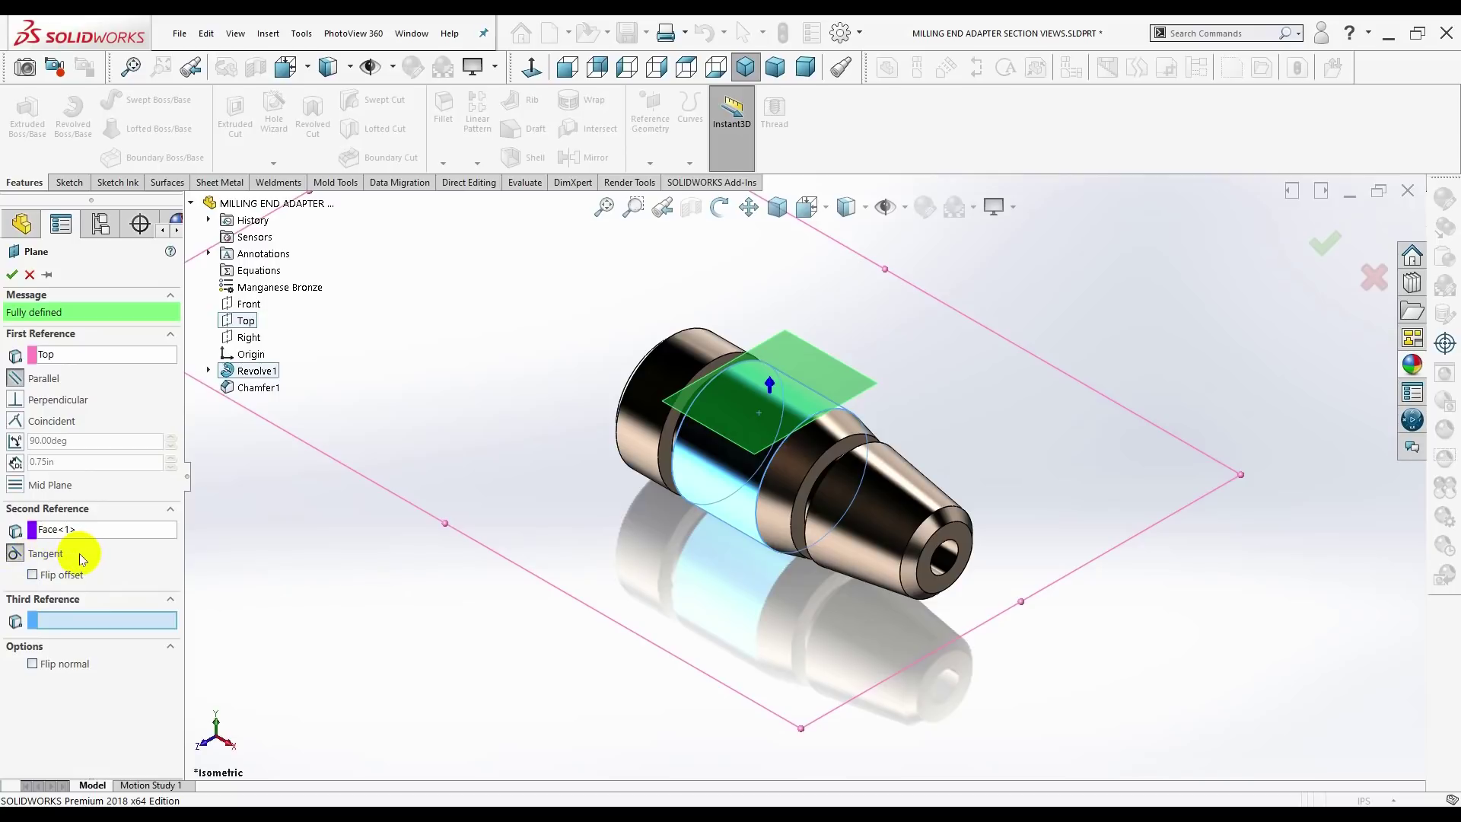
left_click(12, 274)
mouse_move(413, 600)
middle_mouse_down()
mouse_move(712, 591)
mouse_move(675, 557)
middle_mouse_up()
- Start a sketch on Plane1 and draw a construction centerline along the part's axis
right_click(49, 466)
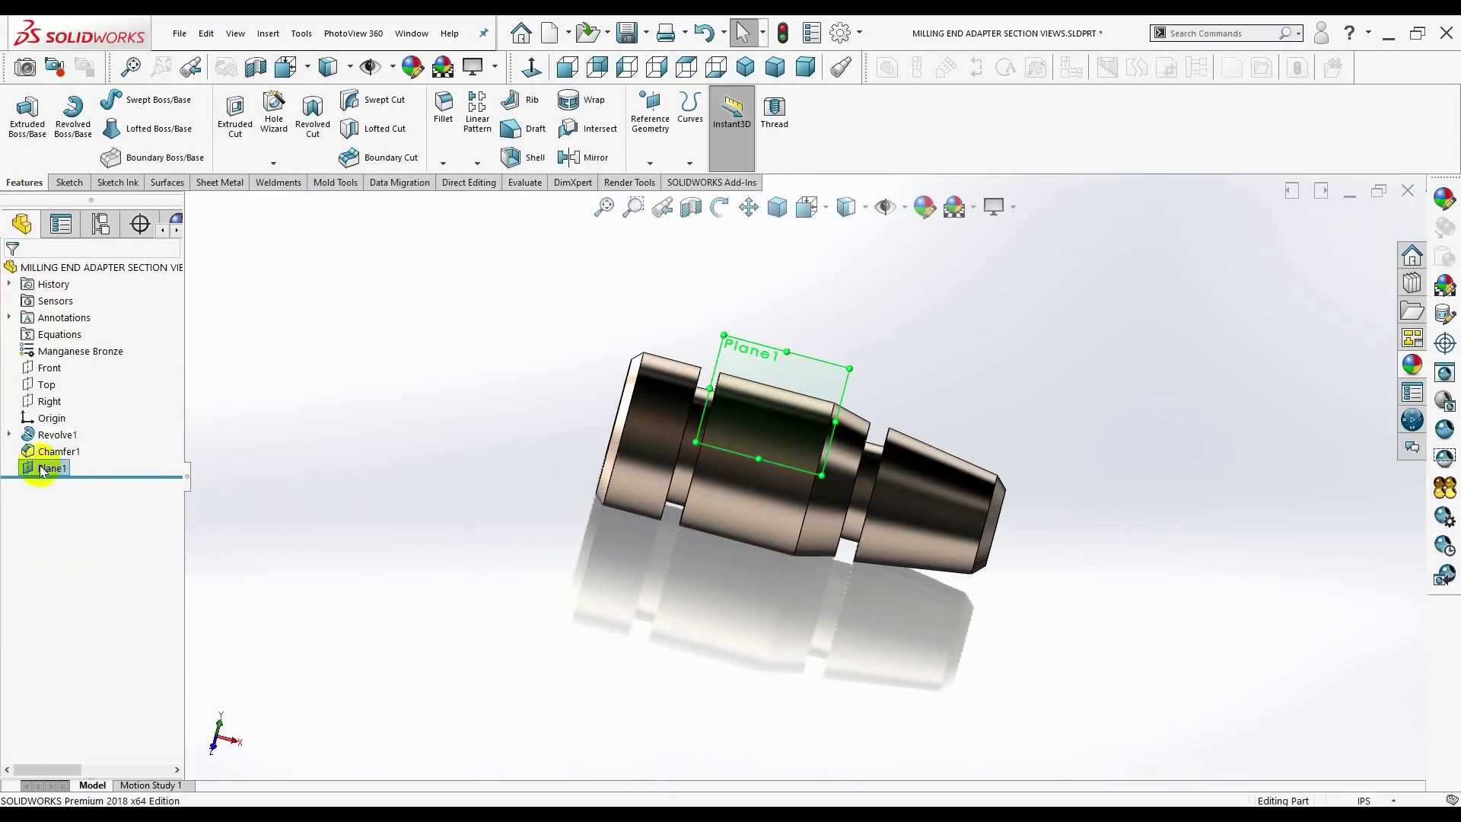
left_click(55, 442)
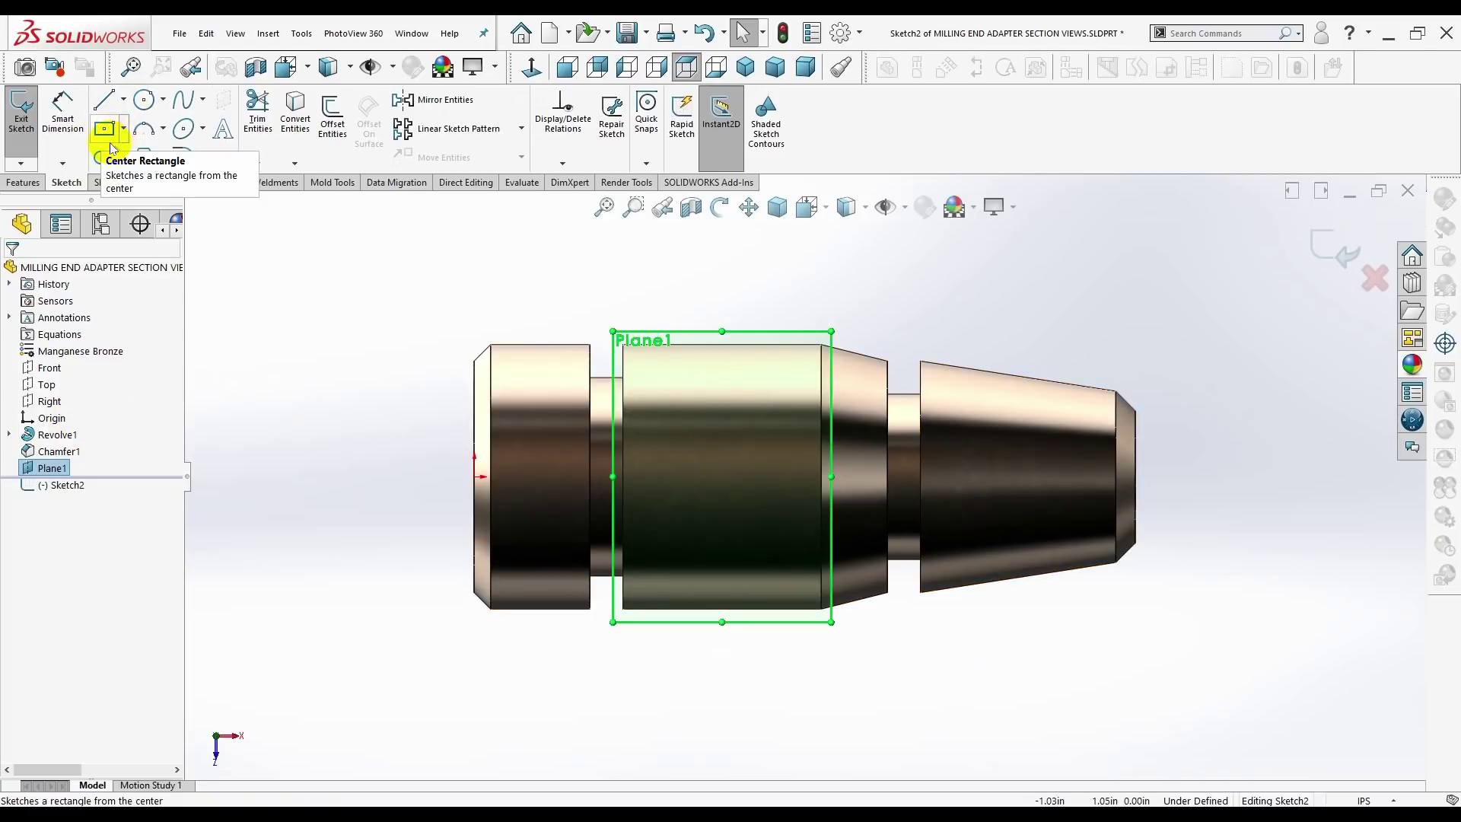
left_click(122, 99)
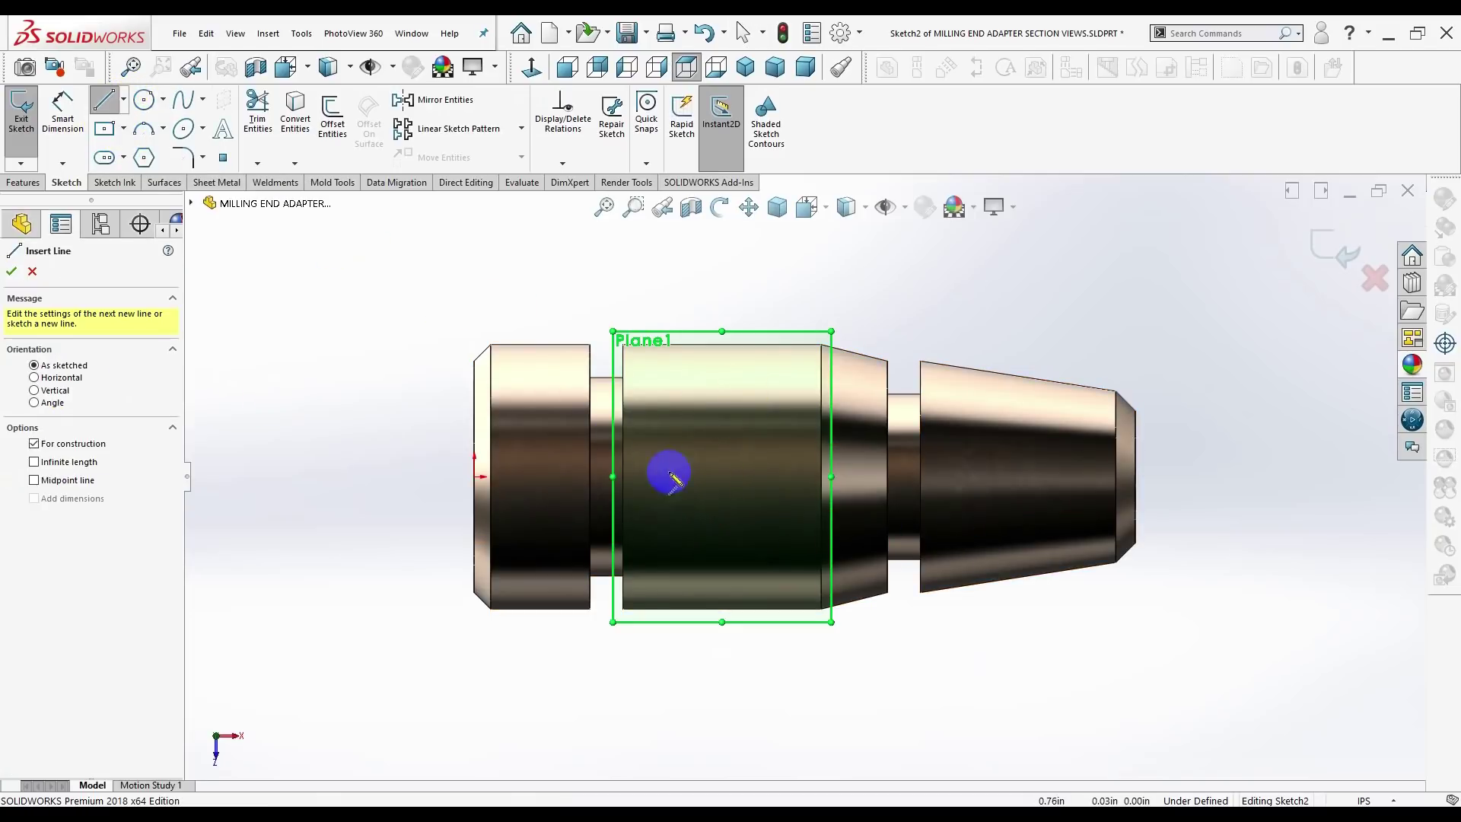
left_click(476, 476)
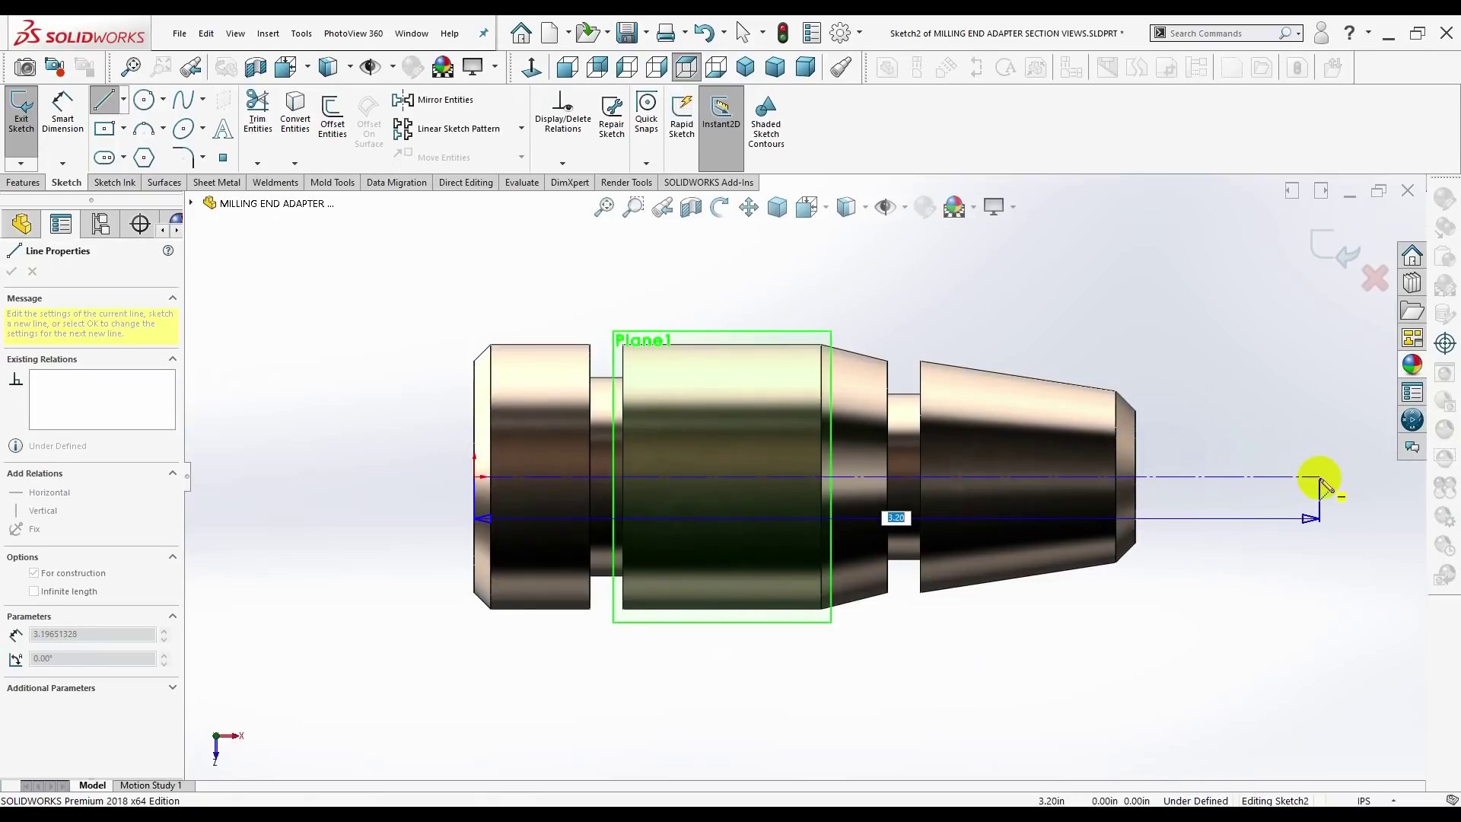
left_click(1318, 477)
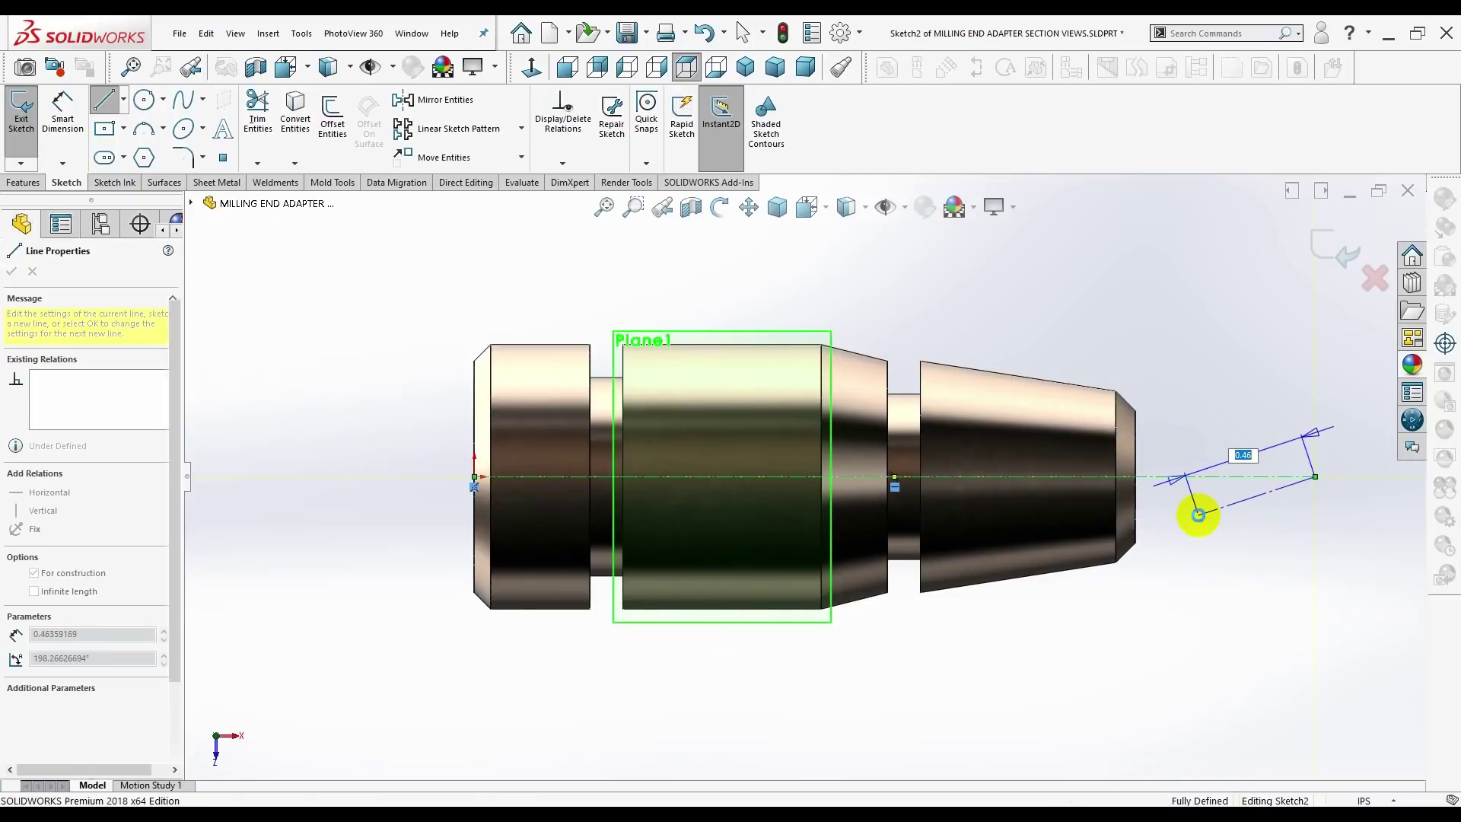
key("Escape")
scroll(807, 428, "up", 1)
scroll(771, 458, "up", 1)
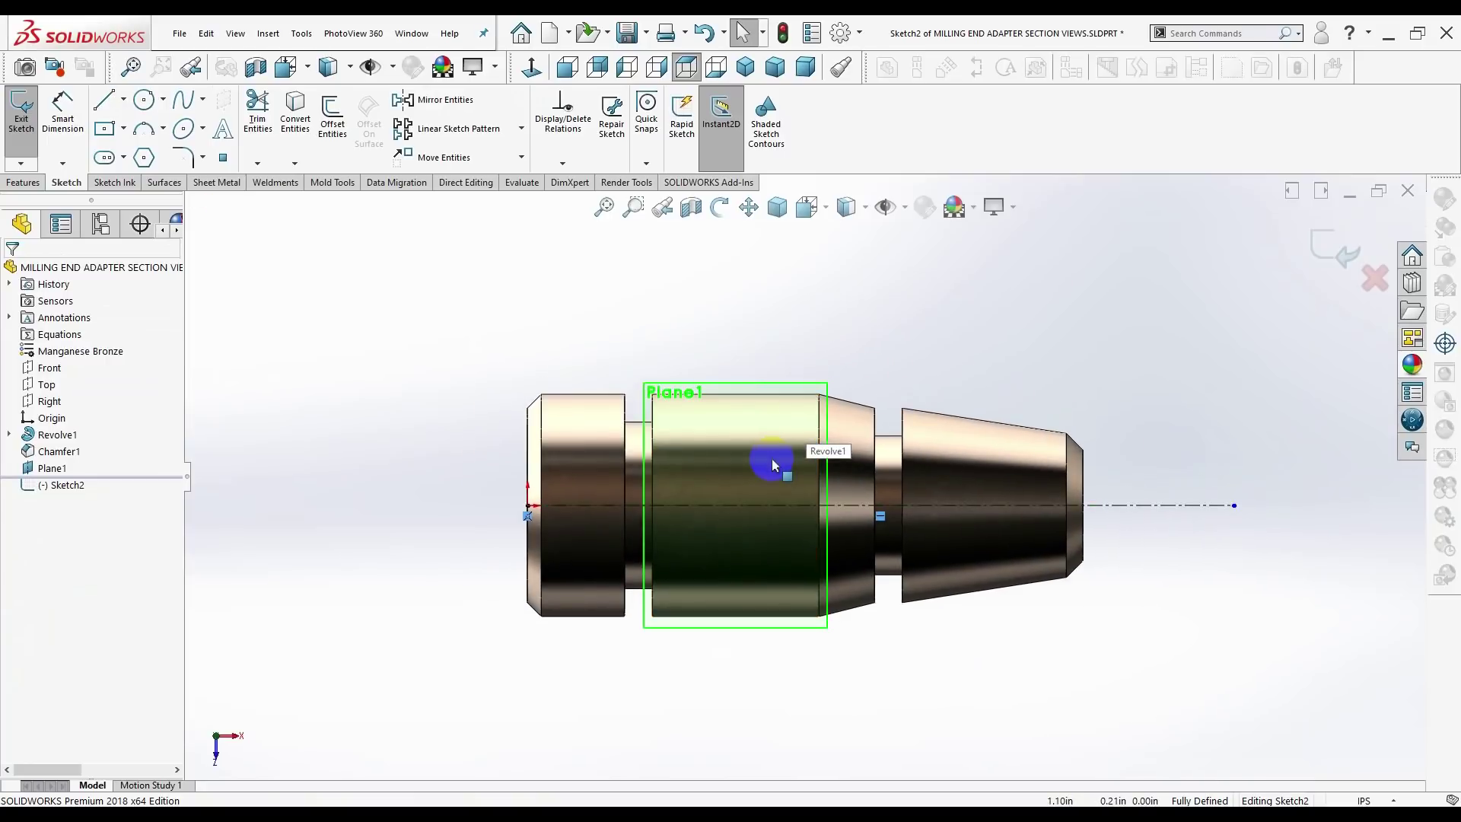
scroll(771, 458, "up", 1)
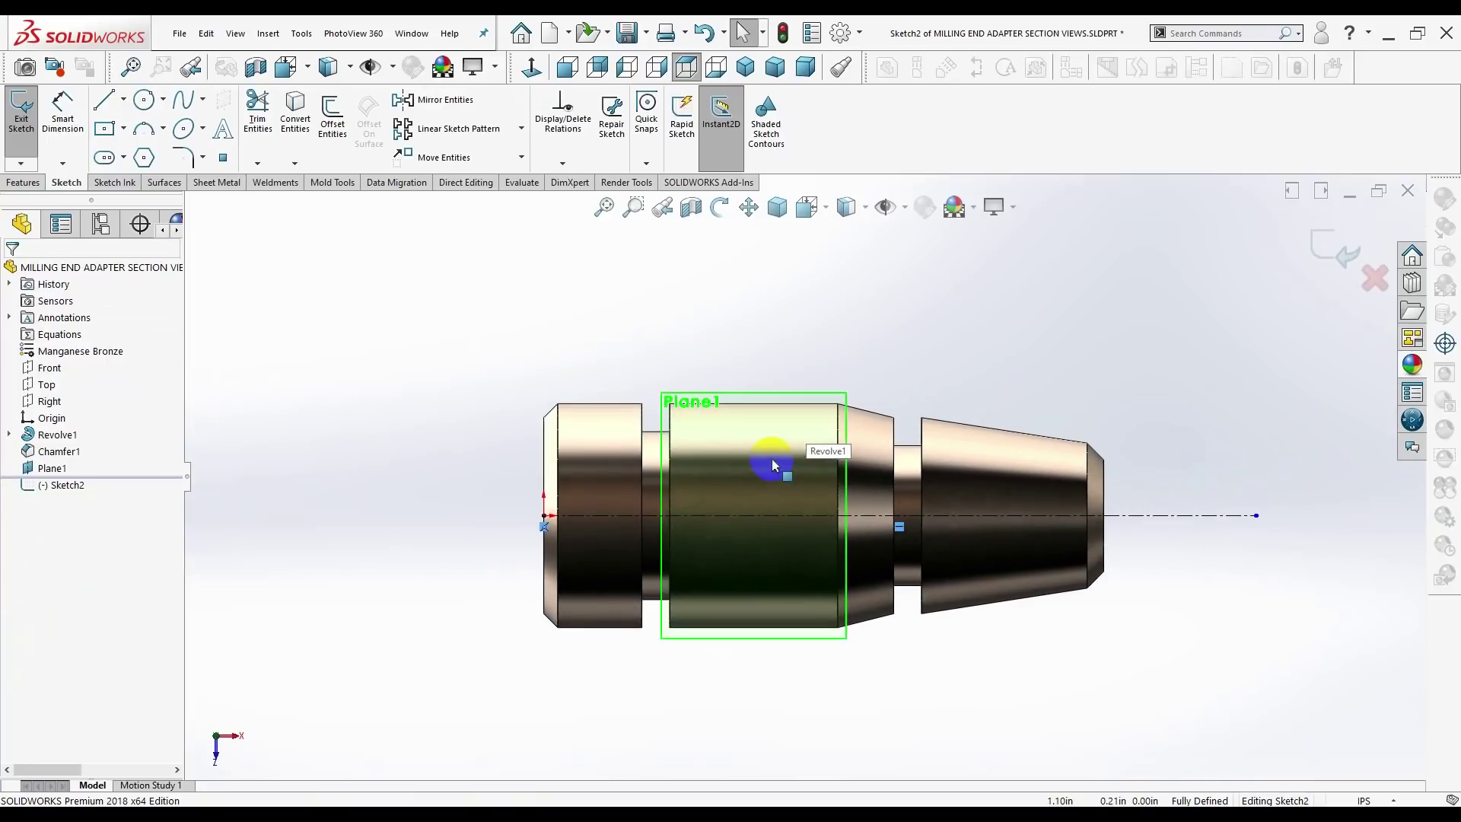
- Draw two circles centred on the axis, one over the middle section and one near the left collar
left_click(147, 102)
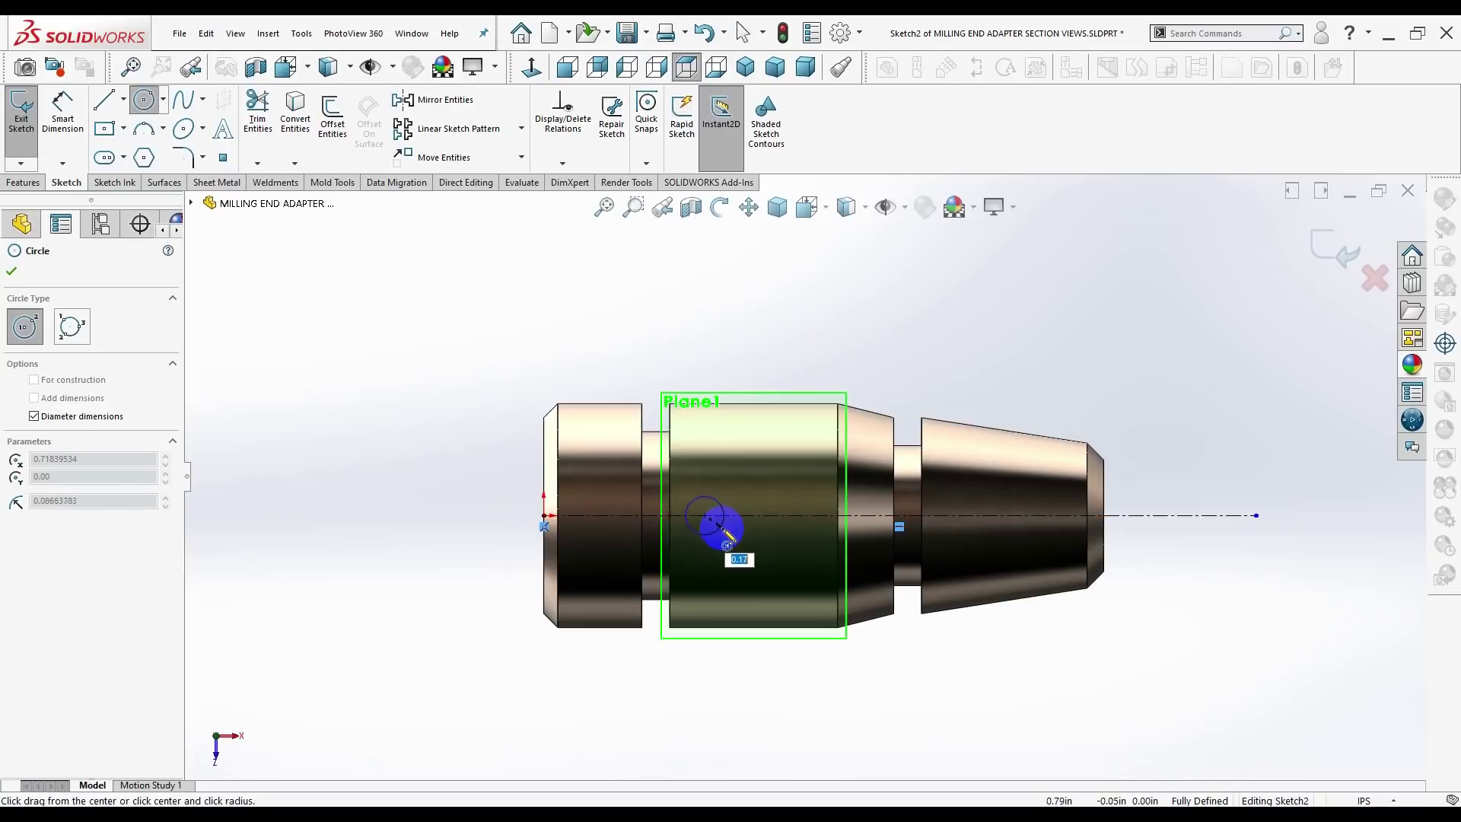
left_click_drag(705, 516, 728, 524)
left_click(614, 516)
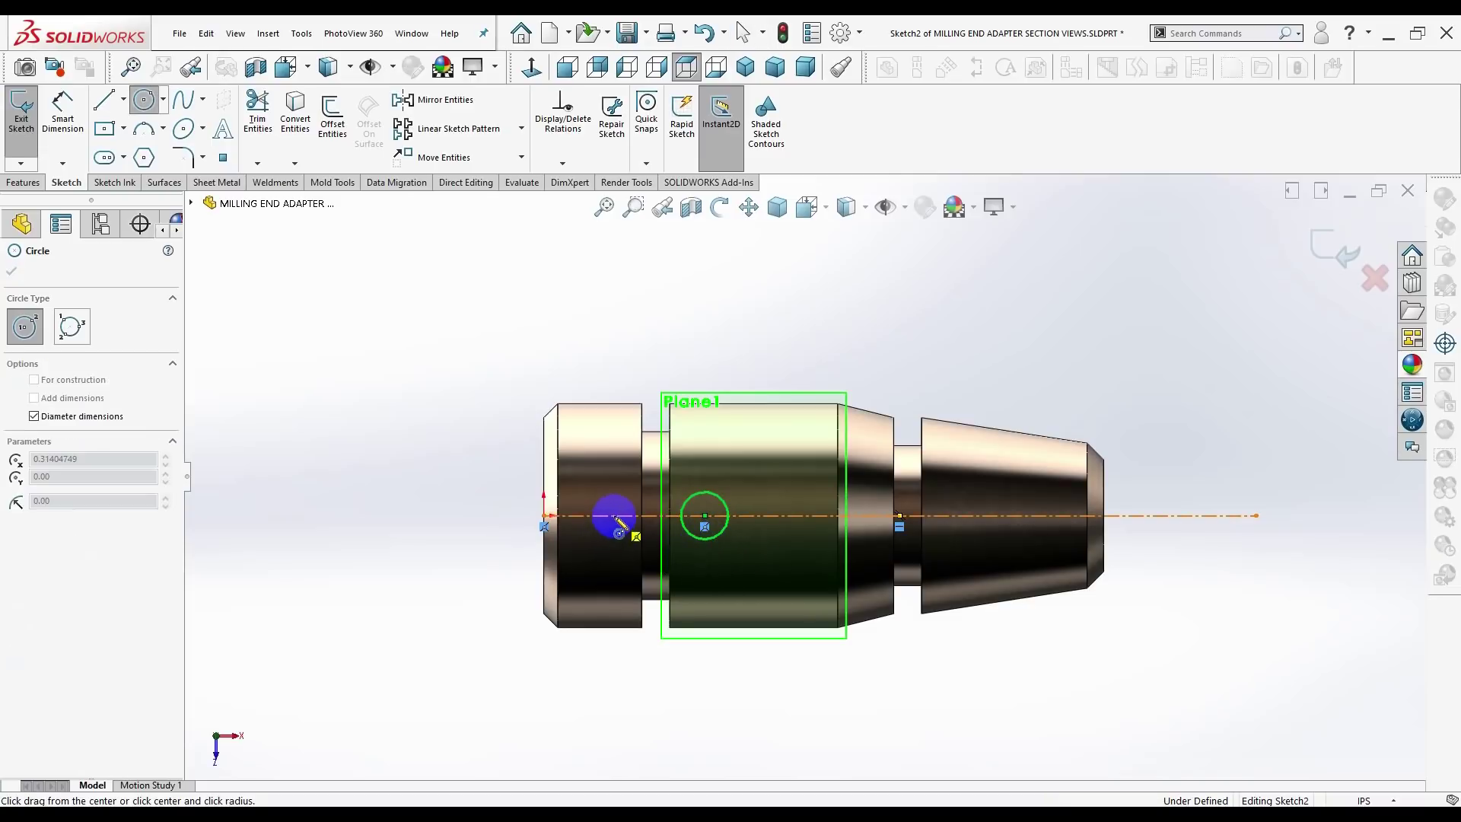
left_click(636, 546)
key("Escape")
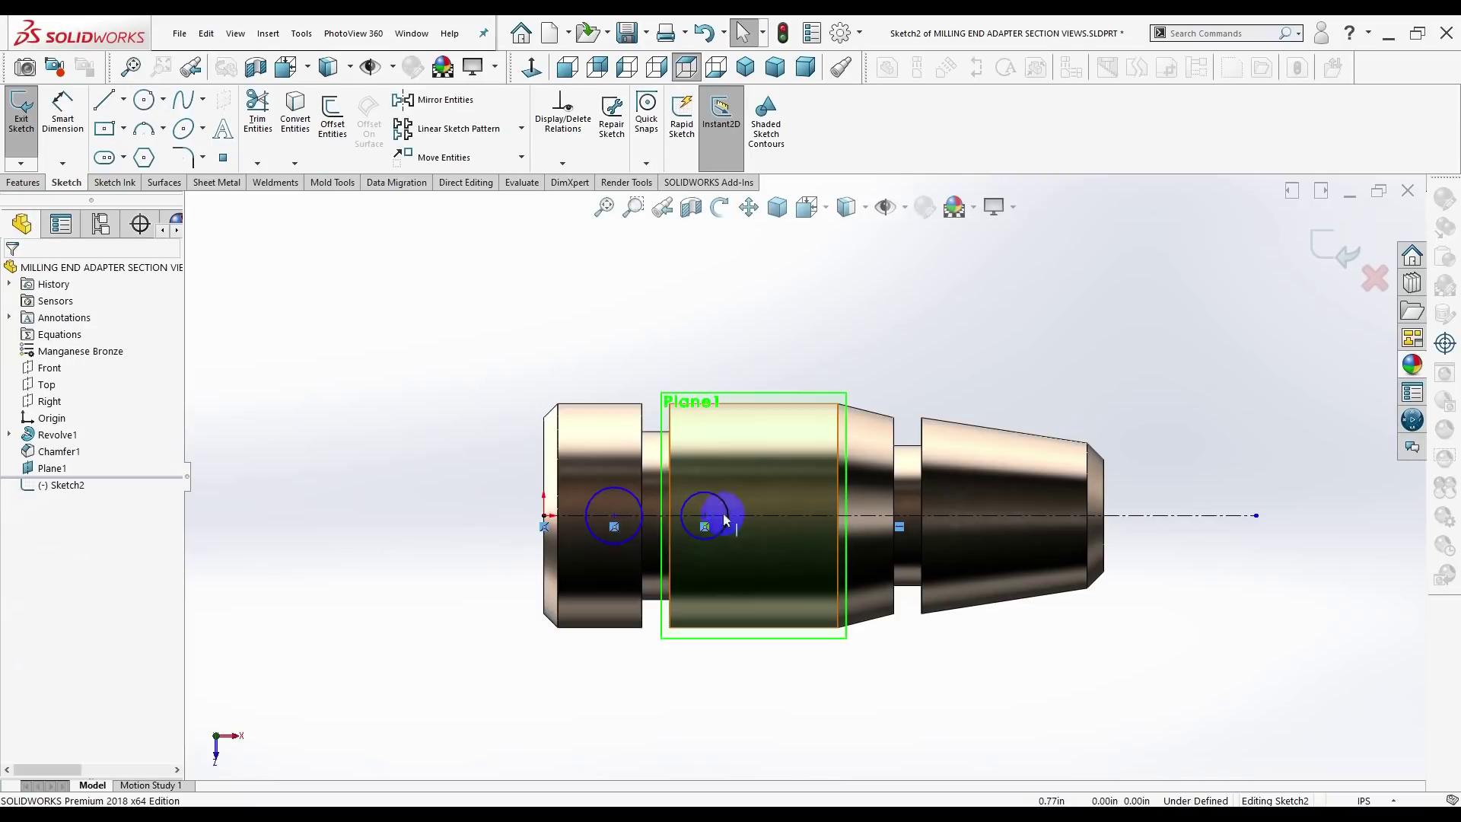
scroll(727, 430, "down", 2)
scroll(731, 624, "down", 1)
scroll(776, 586, "down", 1)
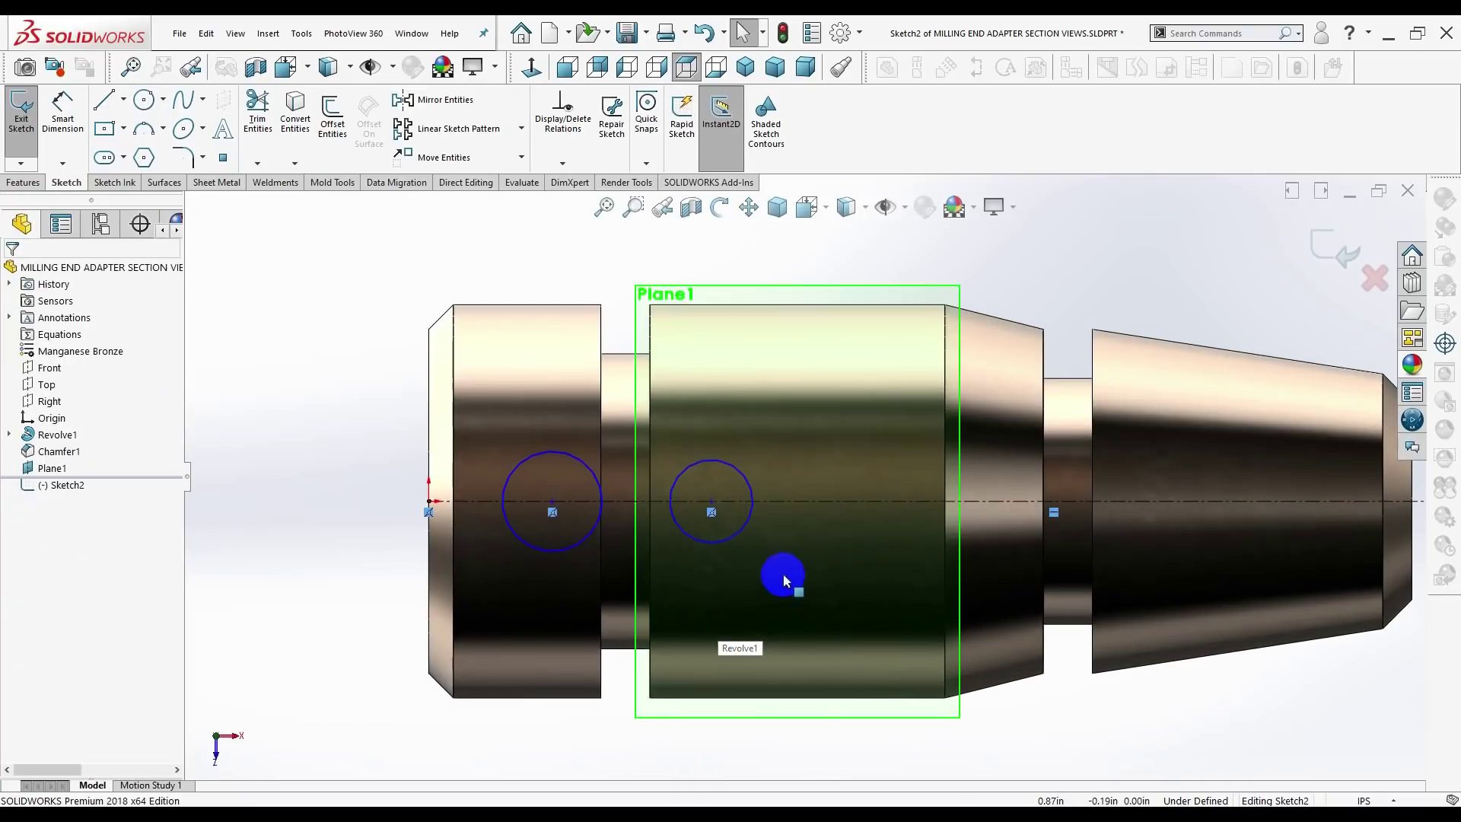
scroll(792, 578, "down", 1)
scroll(919, 542, "up", 1)
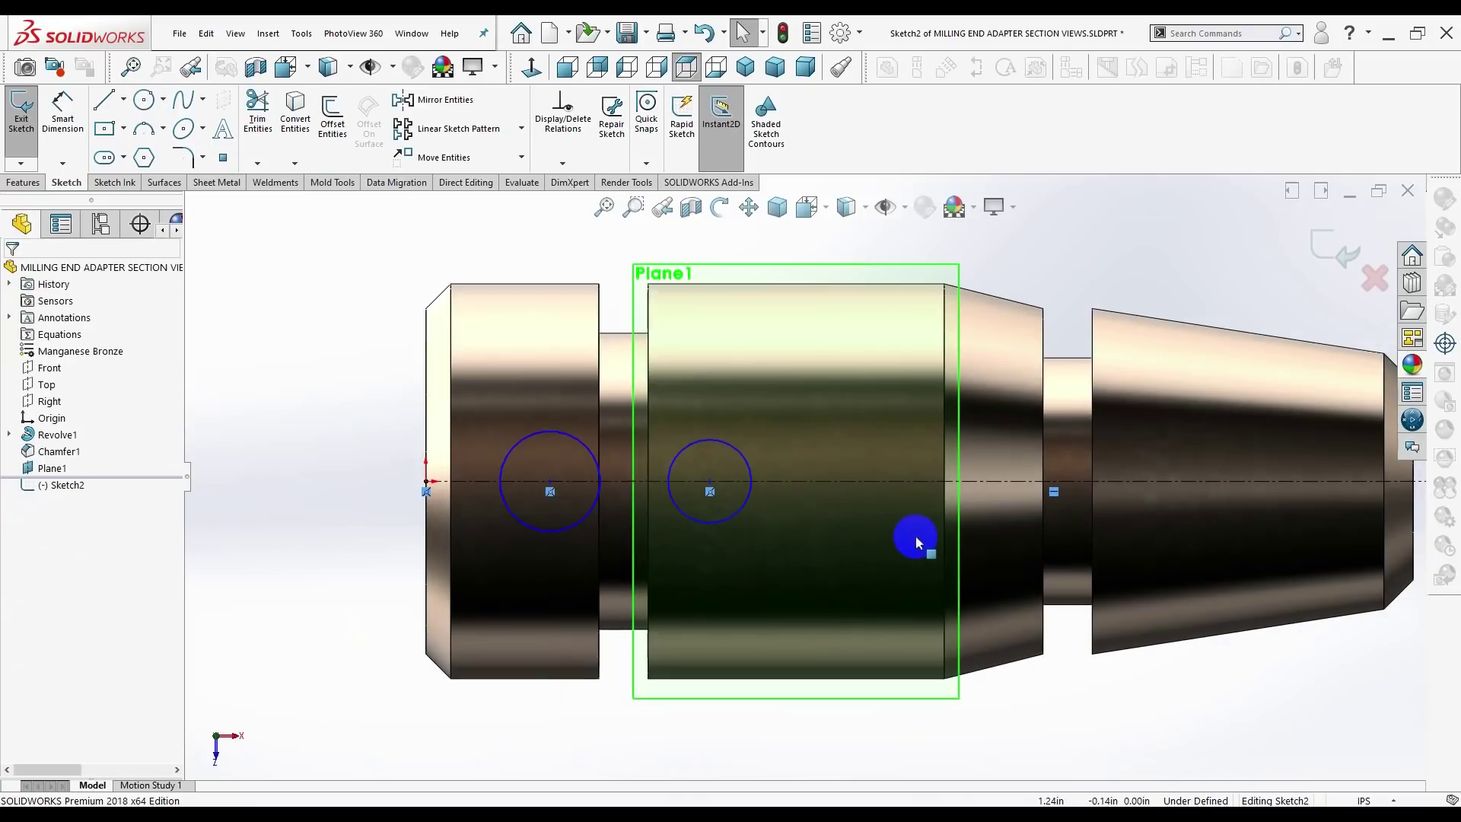
scroll(916, 540, "up", 1)
scroll(806, 521, "down", 1)
scroll(787, 523, "down", 2)
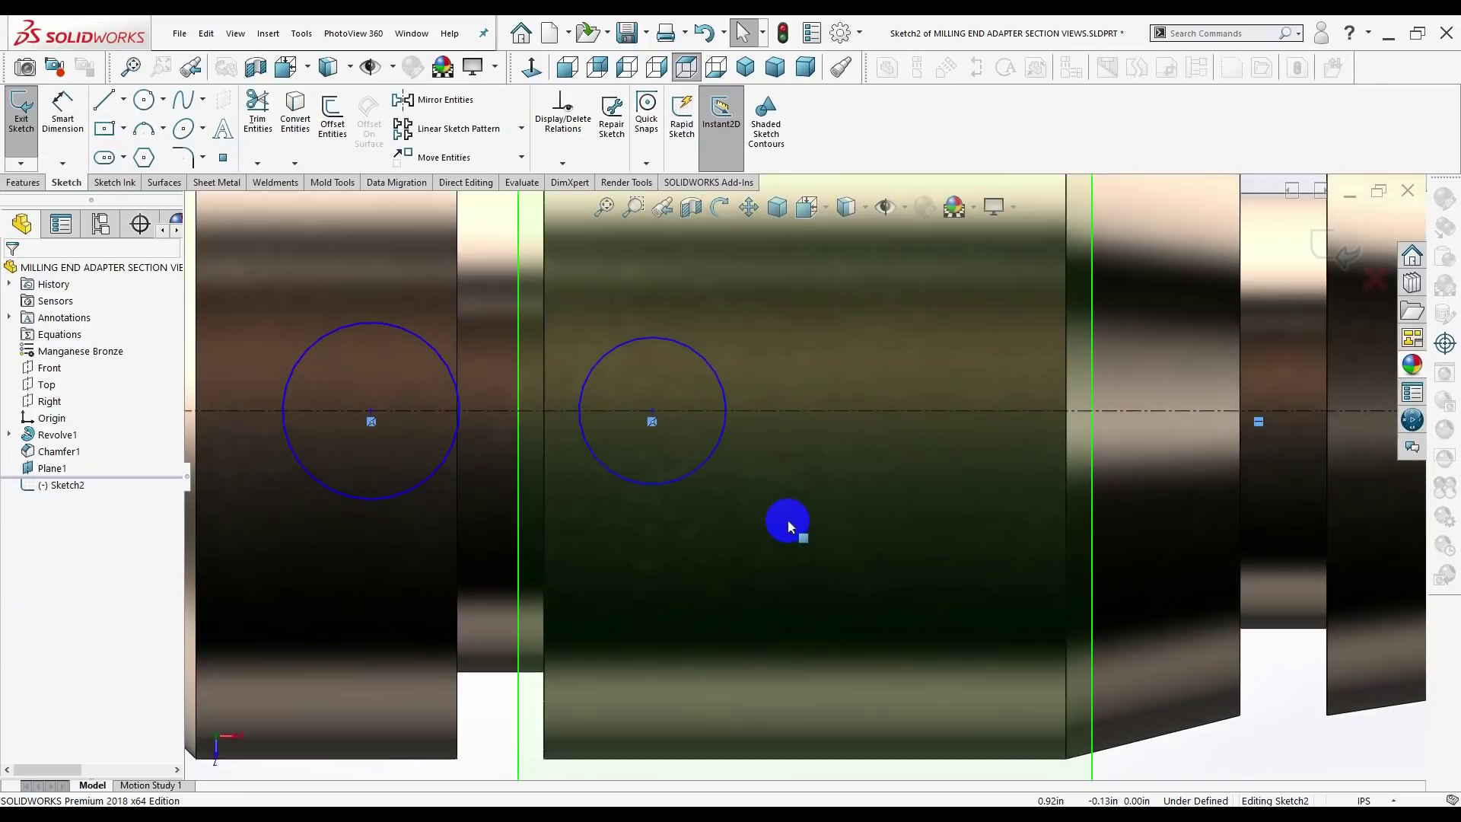
scroll(787, 523, "up", 1)
scroll(787, 523, "up", 1)
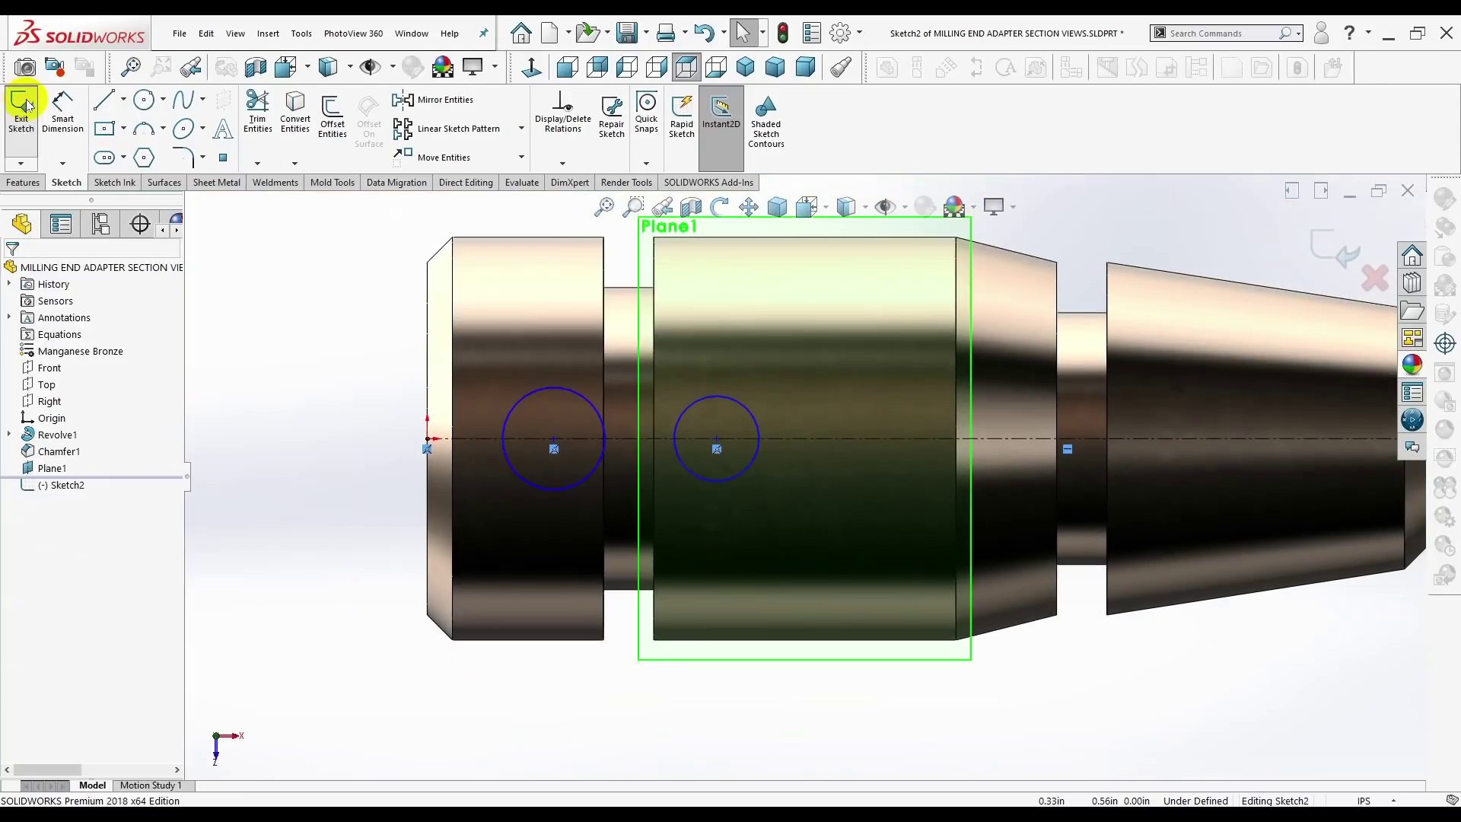
- Dimension both circle diameters to 0.125 in
left_click(62, 110)
left_click(753, 456)
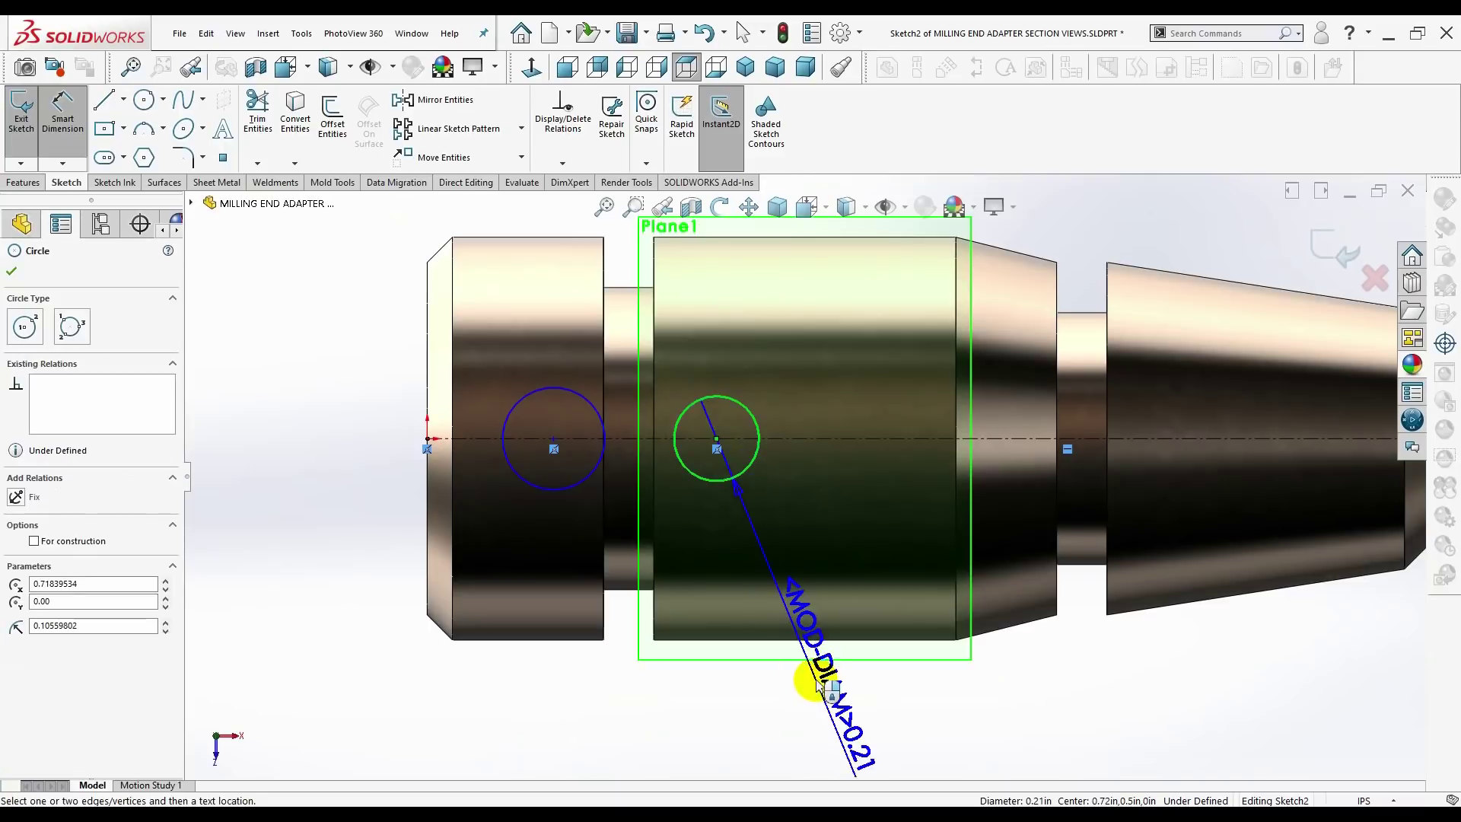
left_click(837, 677)
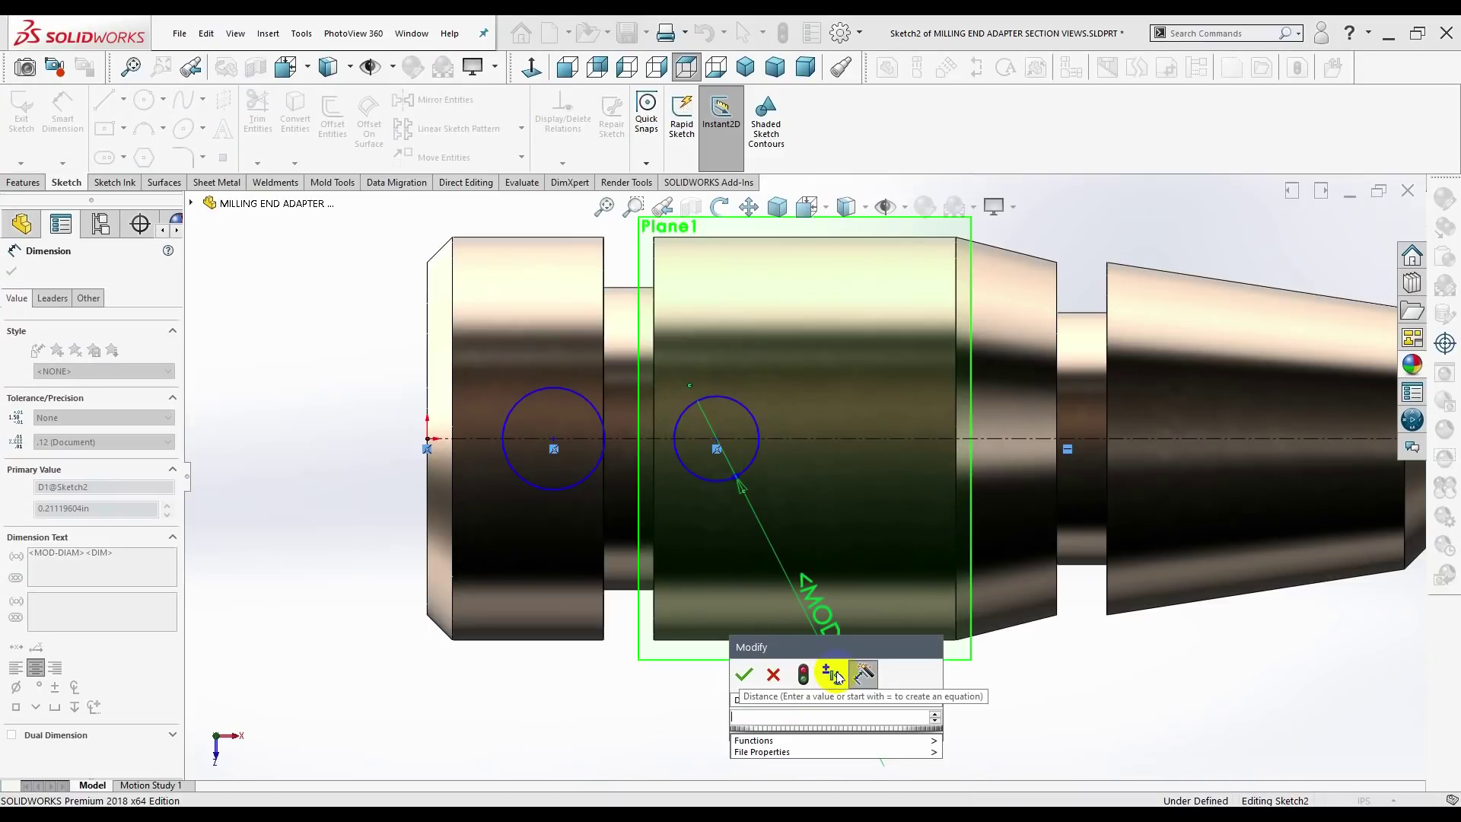
type(".125")
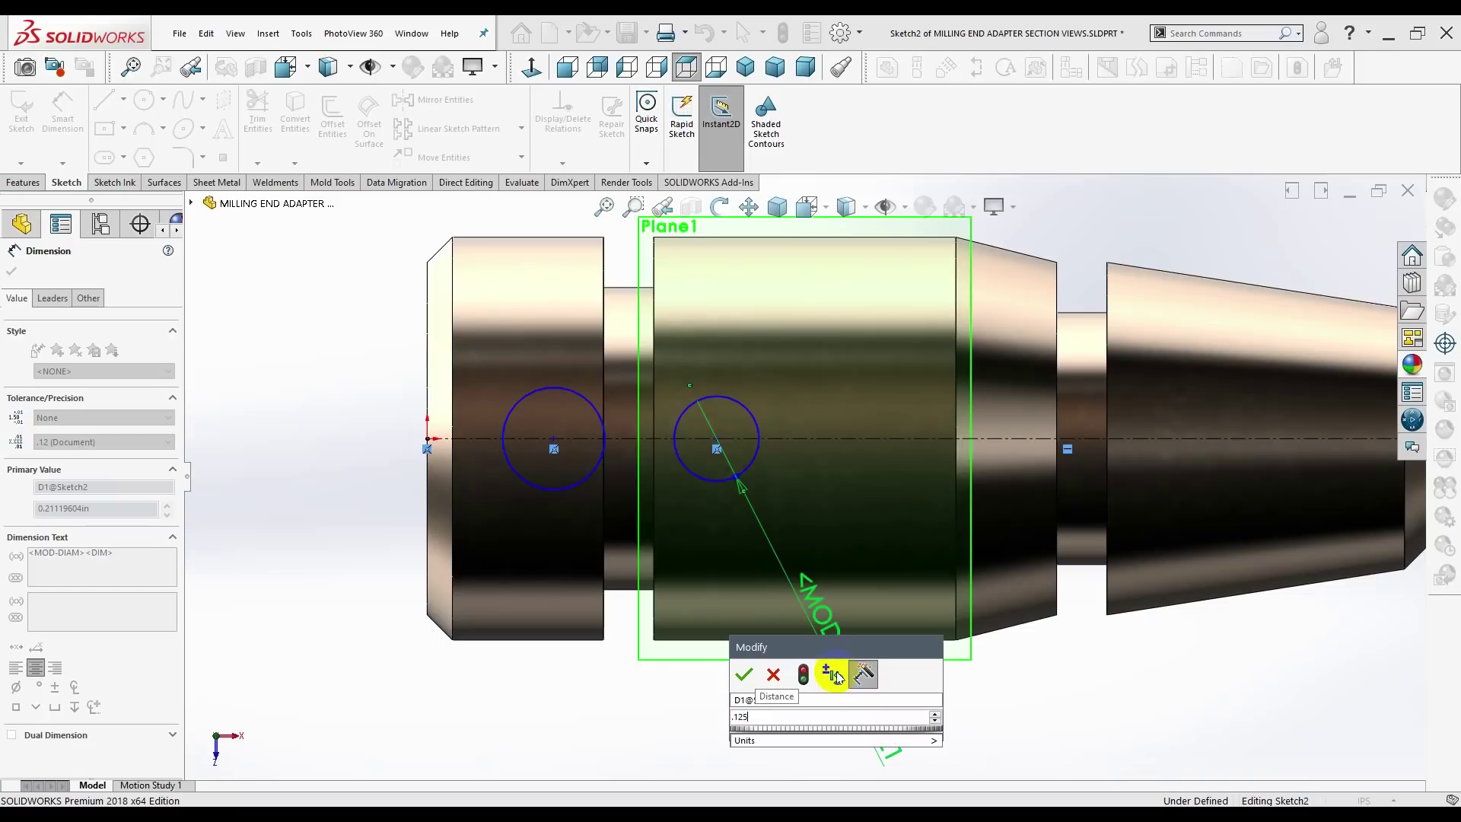
key("Return")
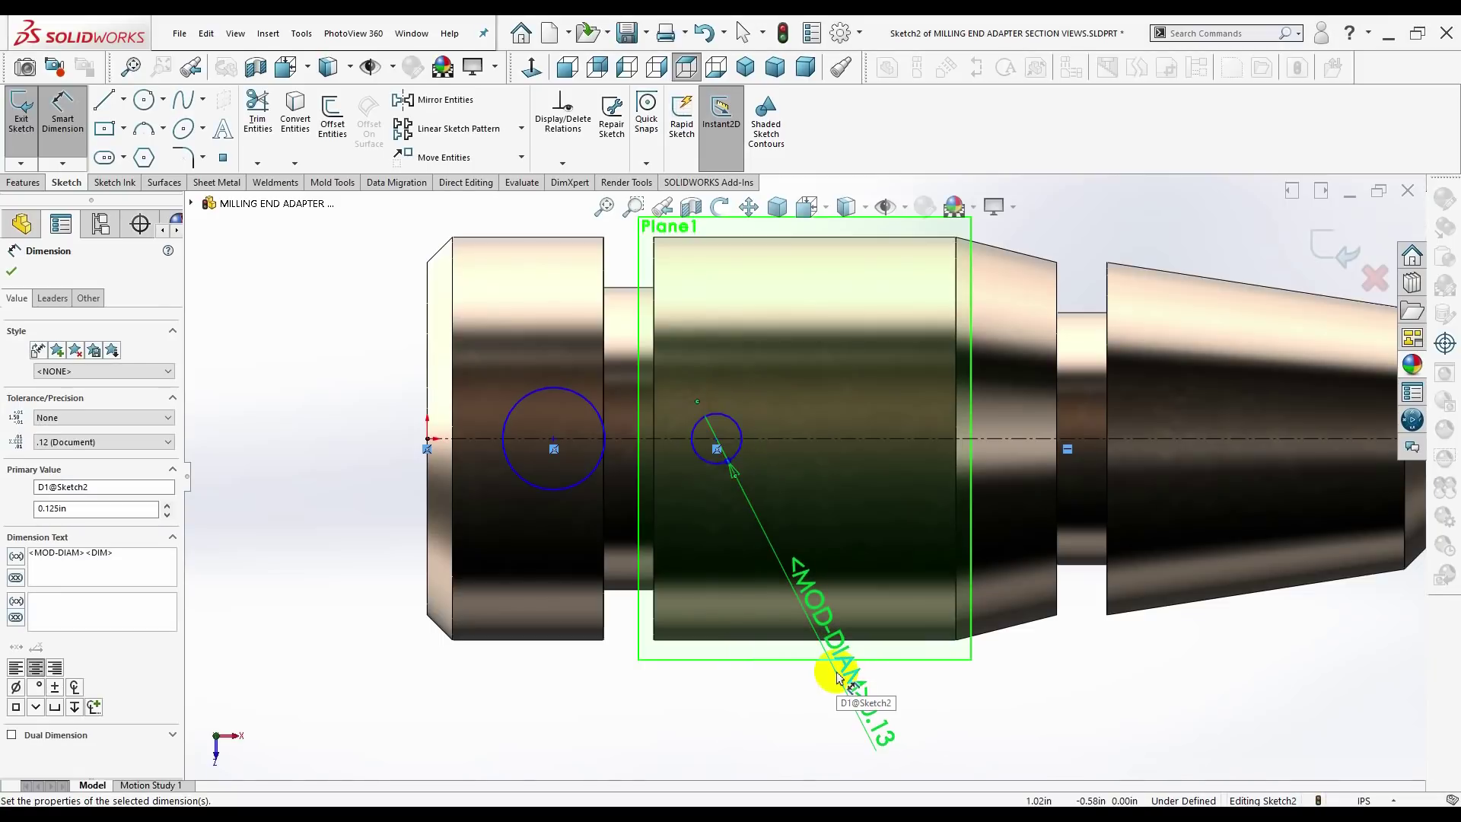
left_click(548, 489)
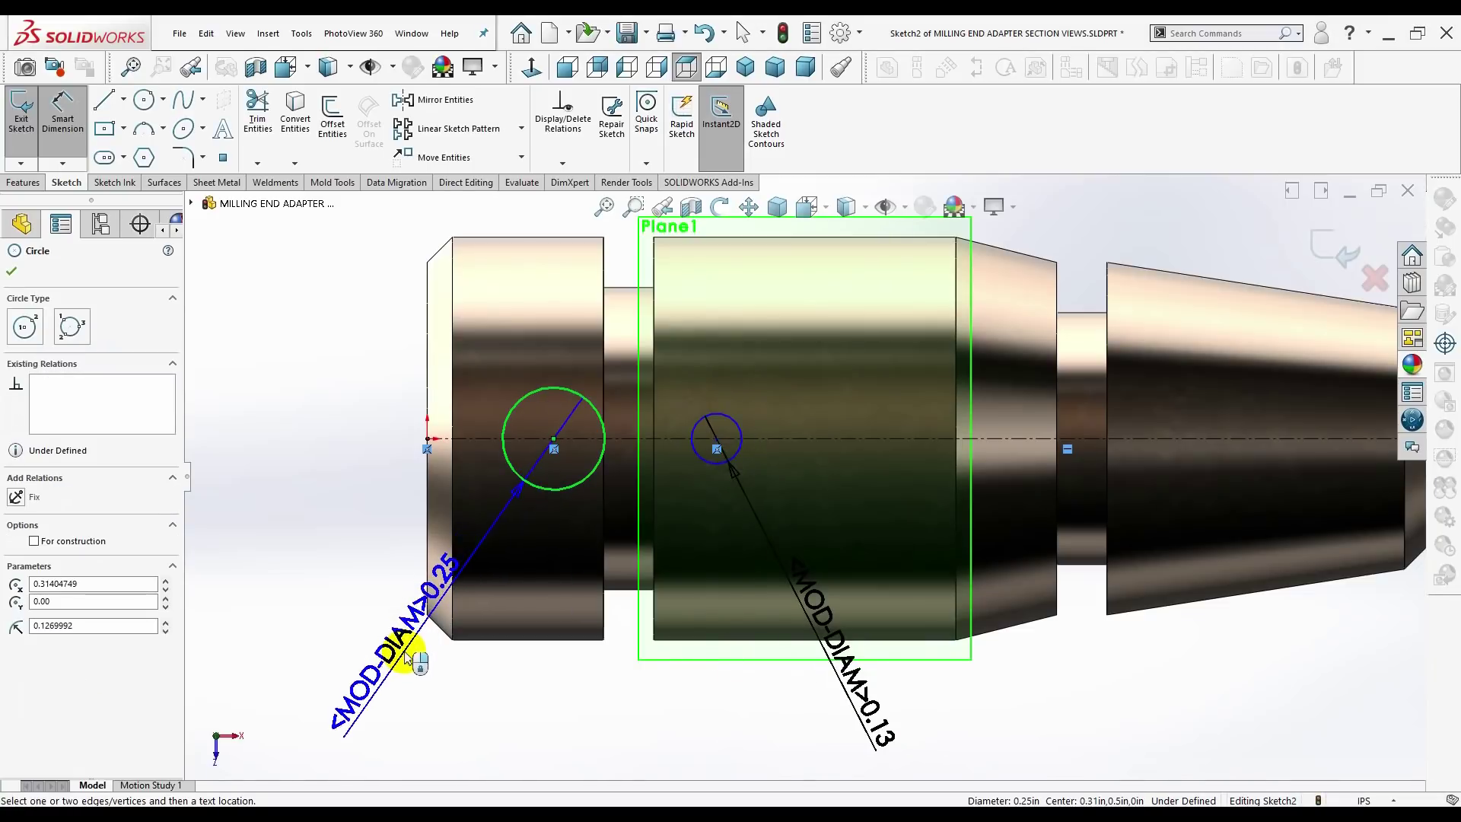
left_click(408, 656)
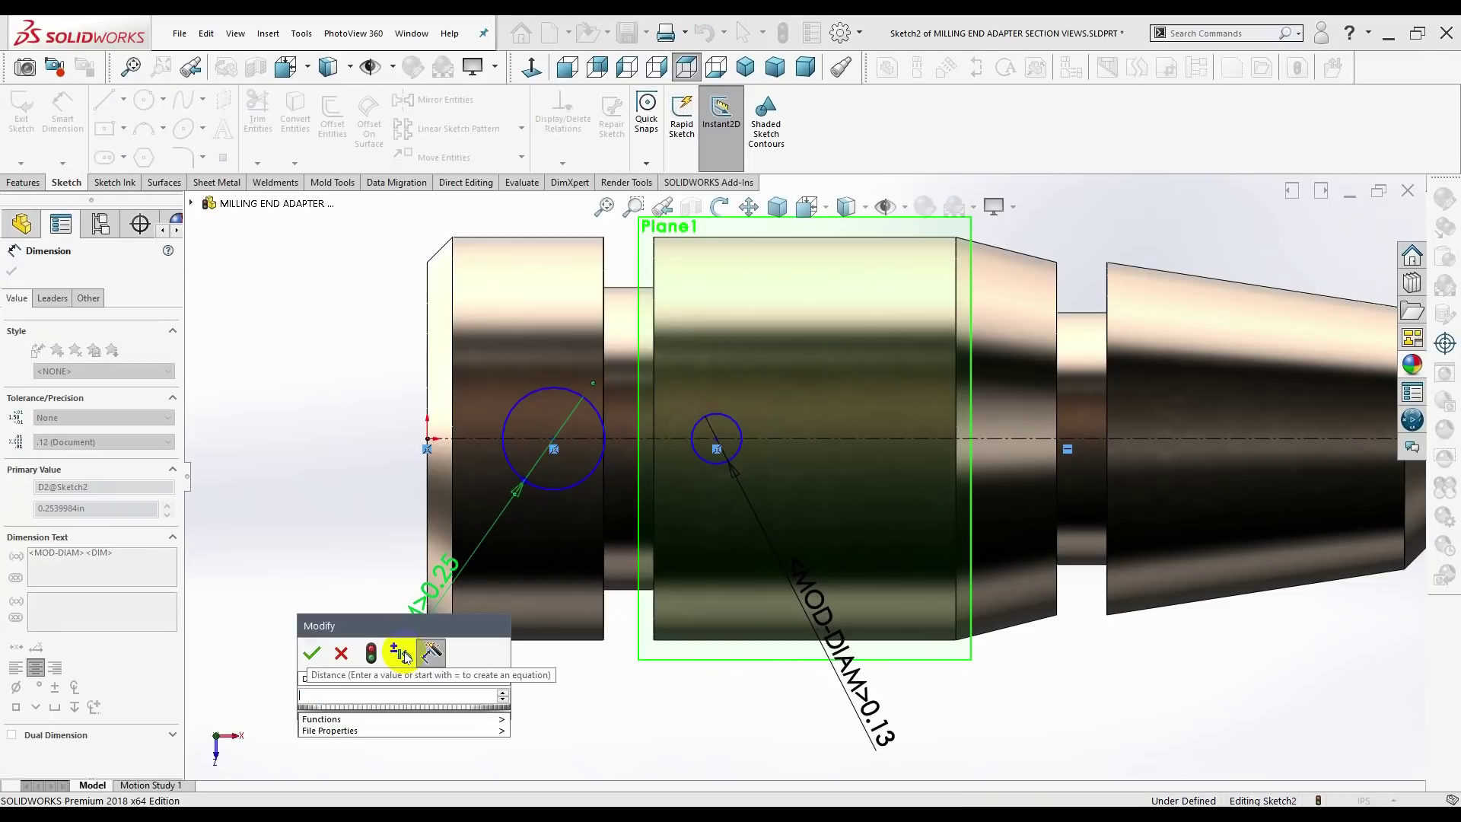
type(".125")
key("Return")
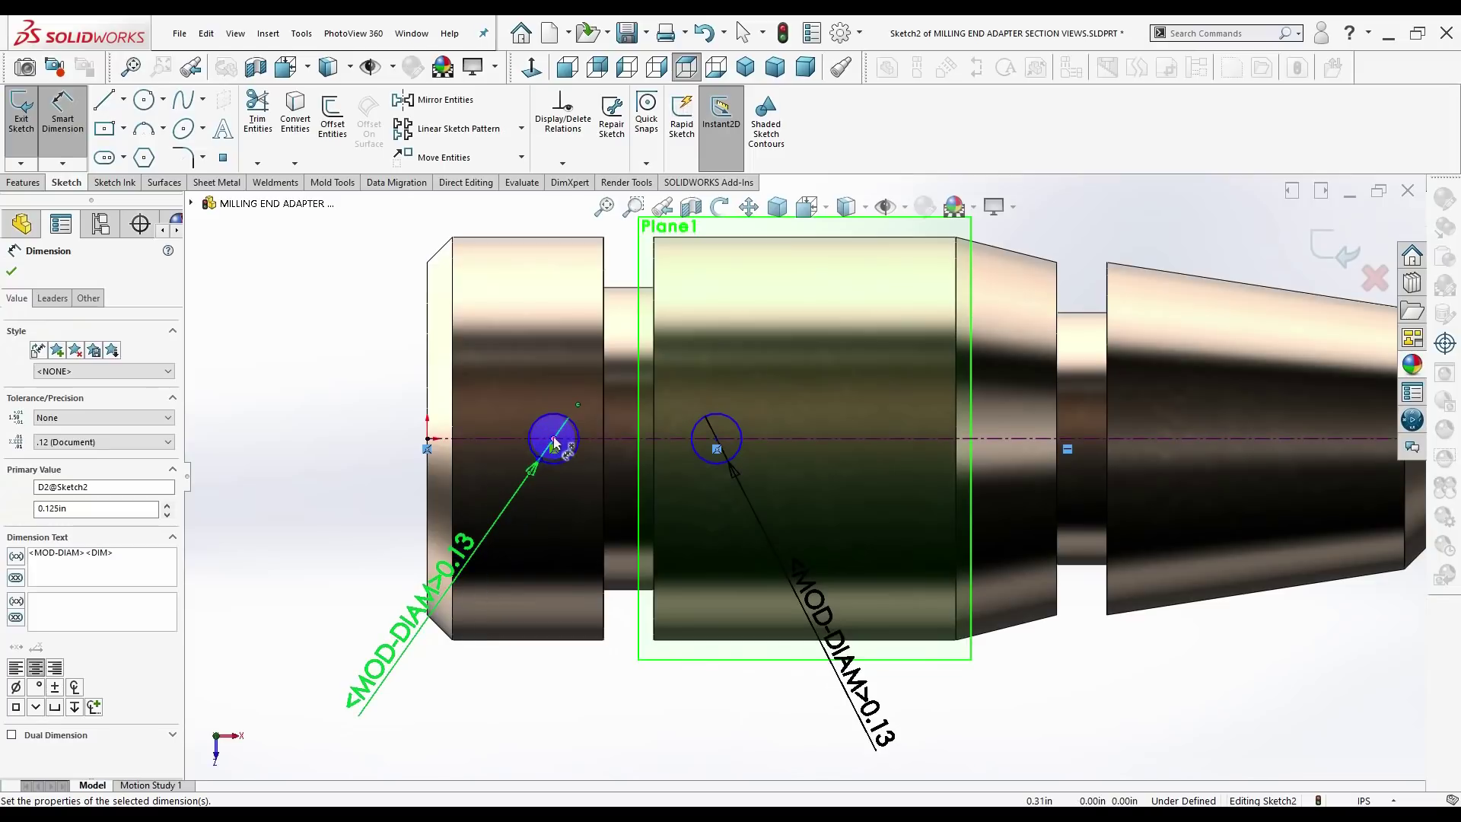
- Place the left circle 0.3125 from the left end and space the circle centres 0.375 apart
left_click(427, 433)
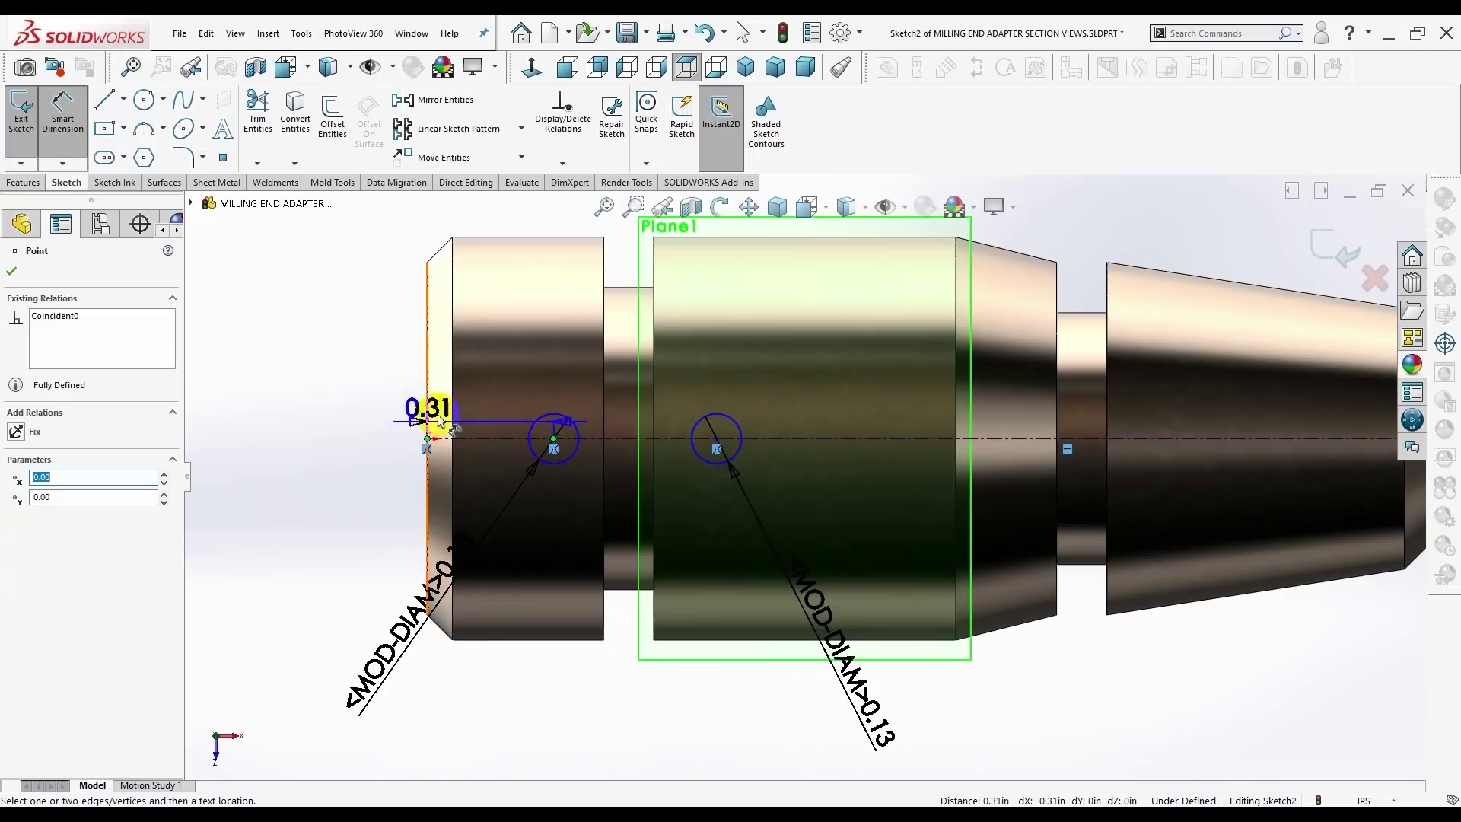
left_click(488, 368)
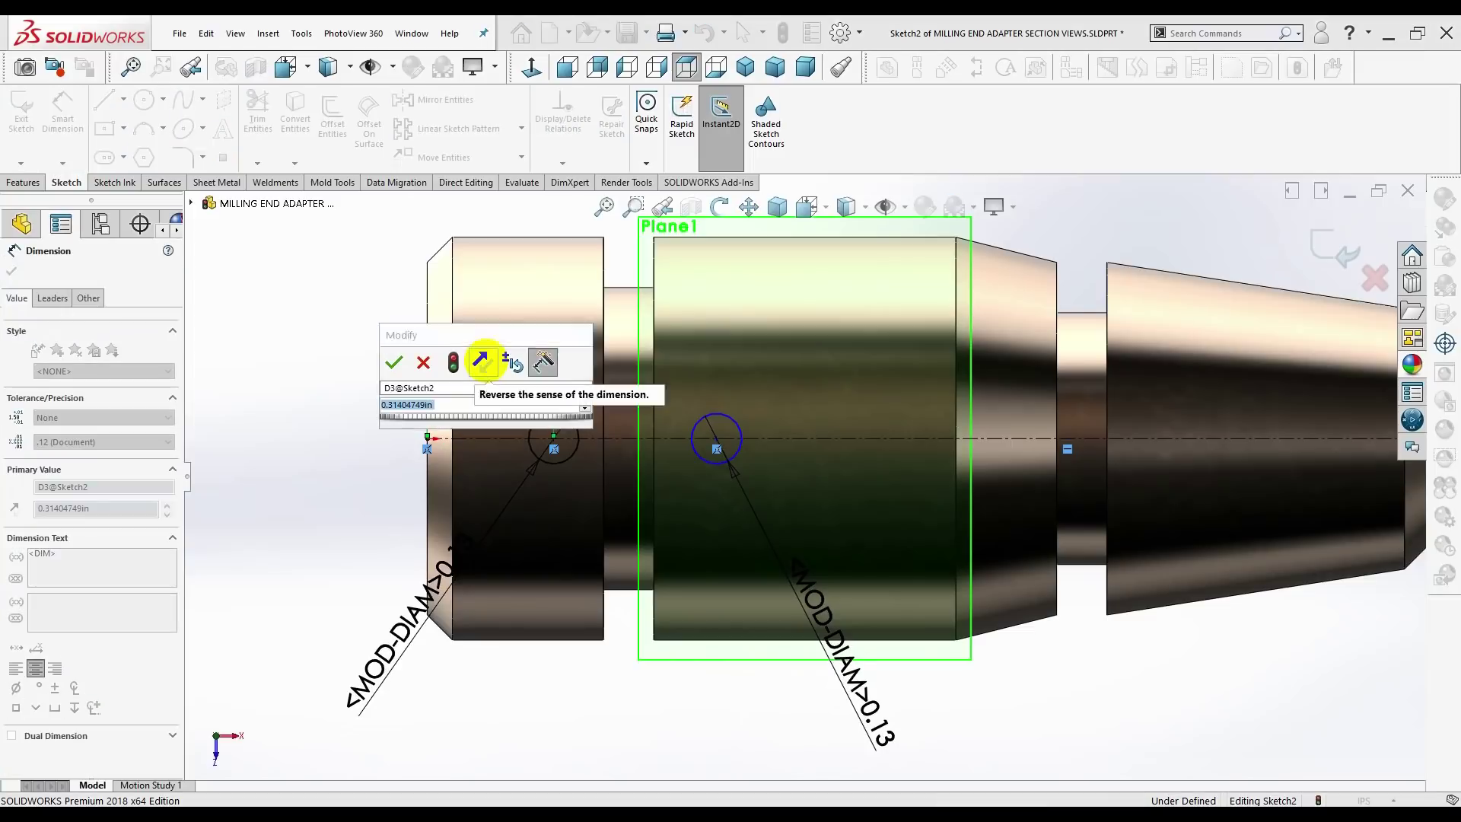
type(".31250")
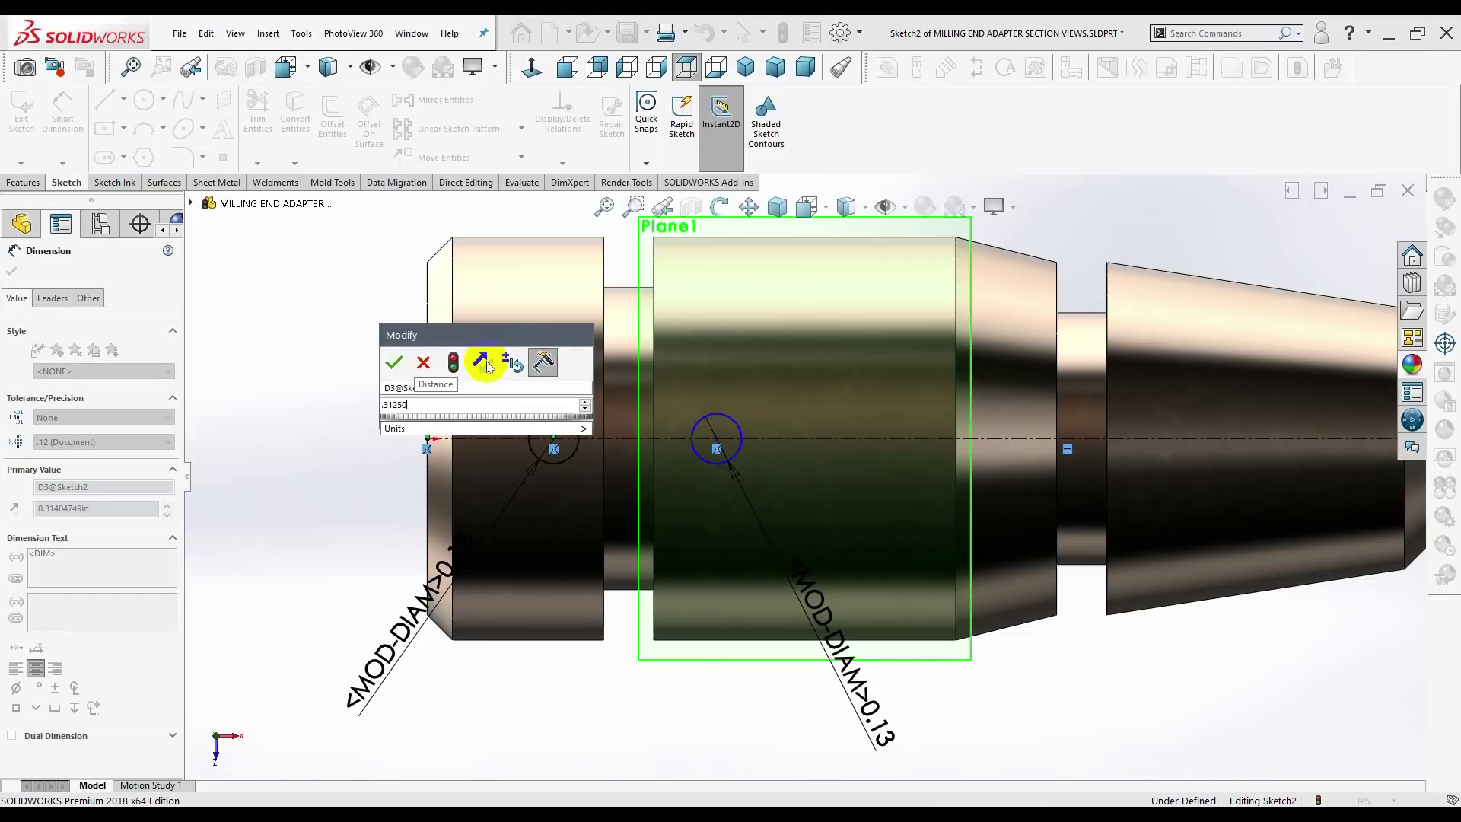
key("Return")
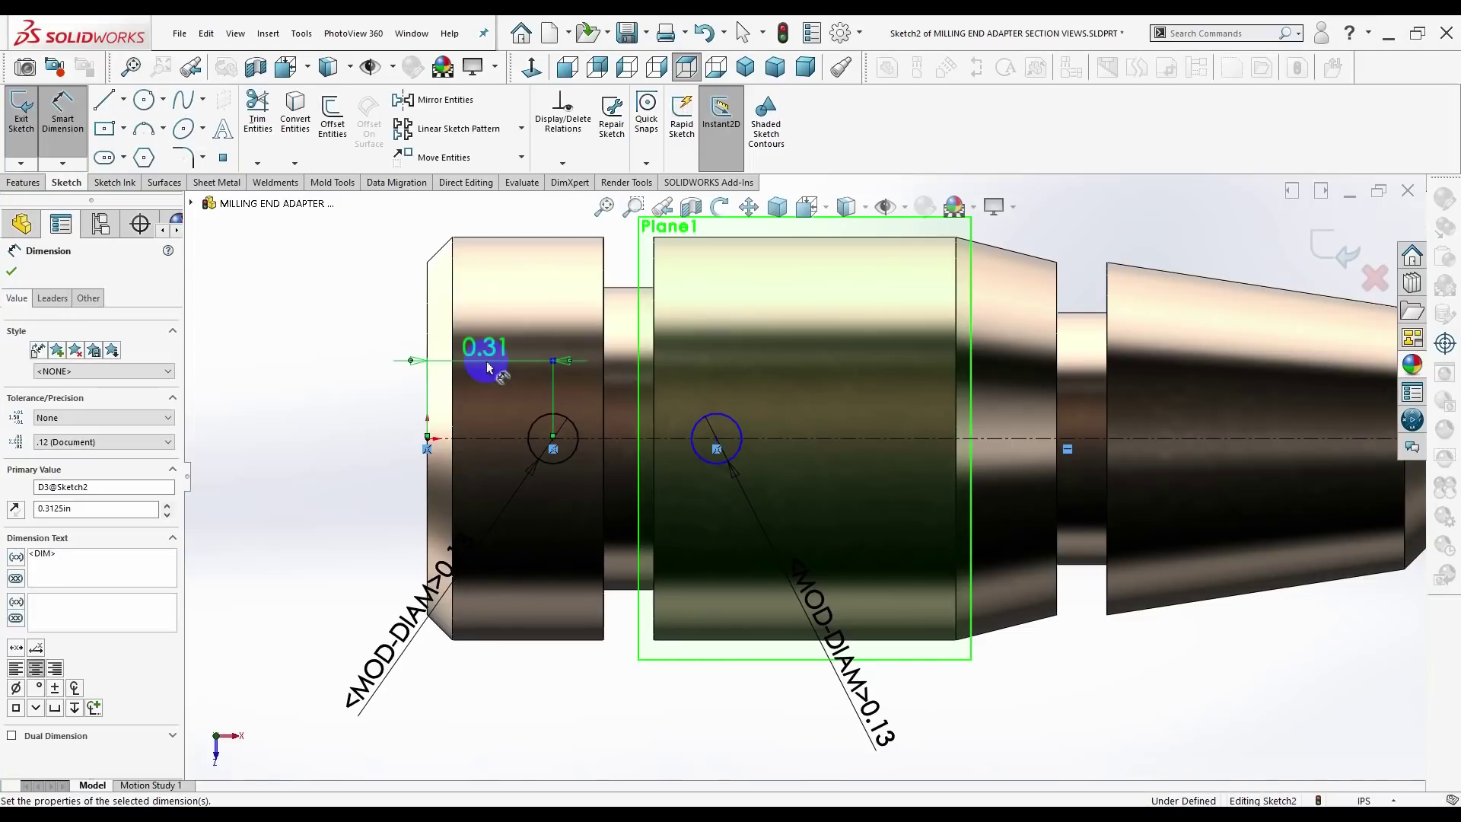
left_click(717, 448)
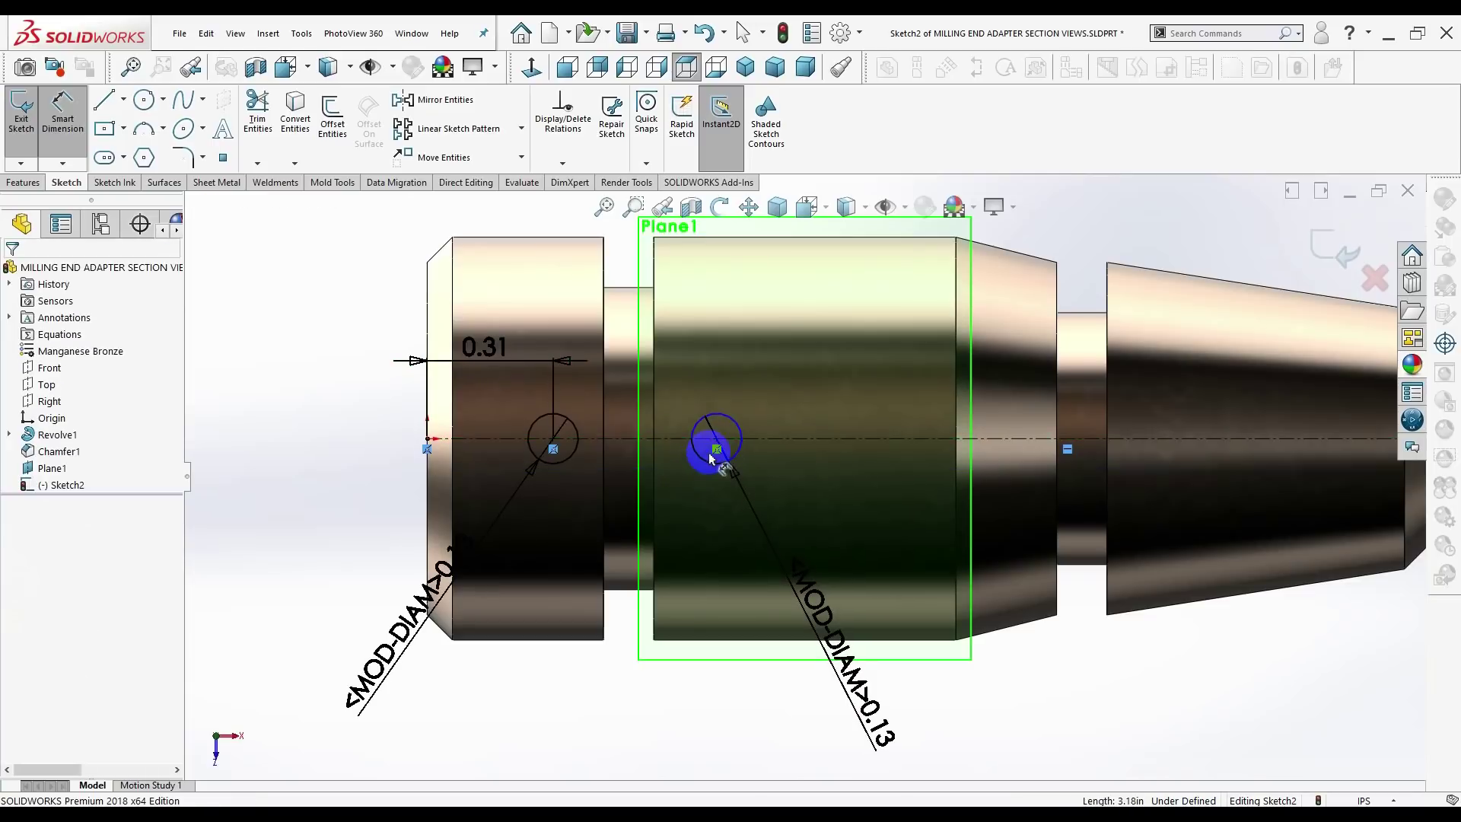
left_click(616, 443)
left_click(560, 440)
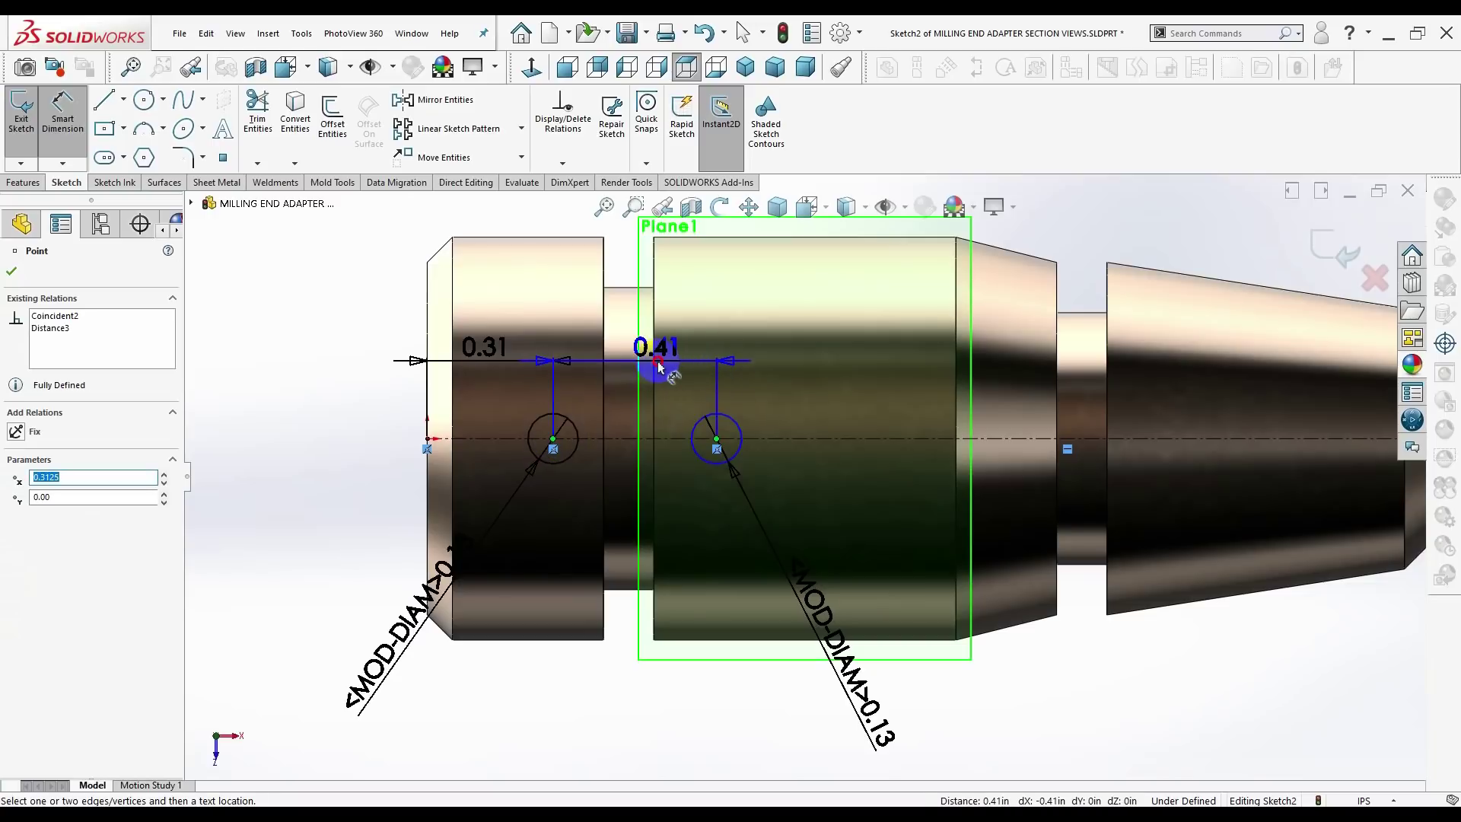
left_click(664, 365)
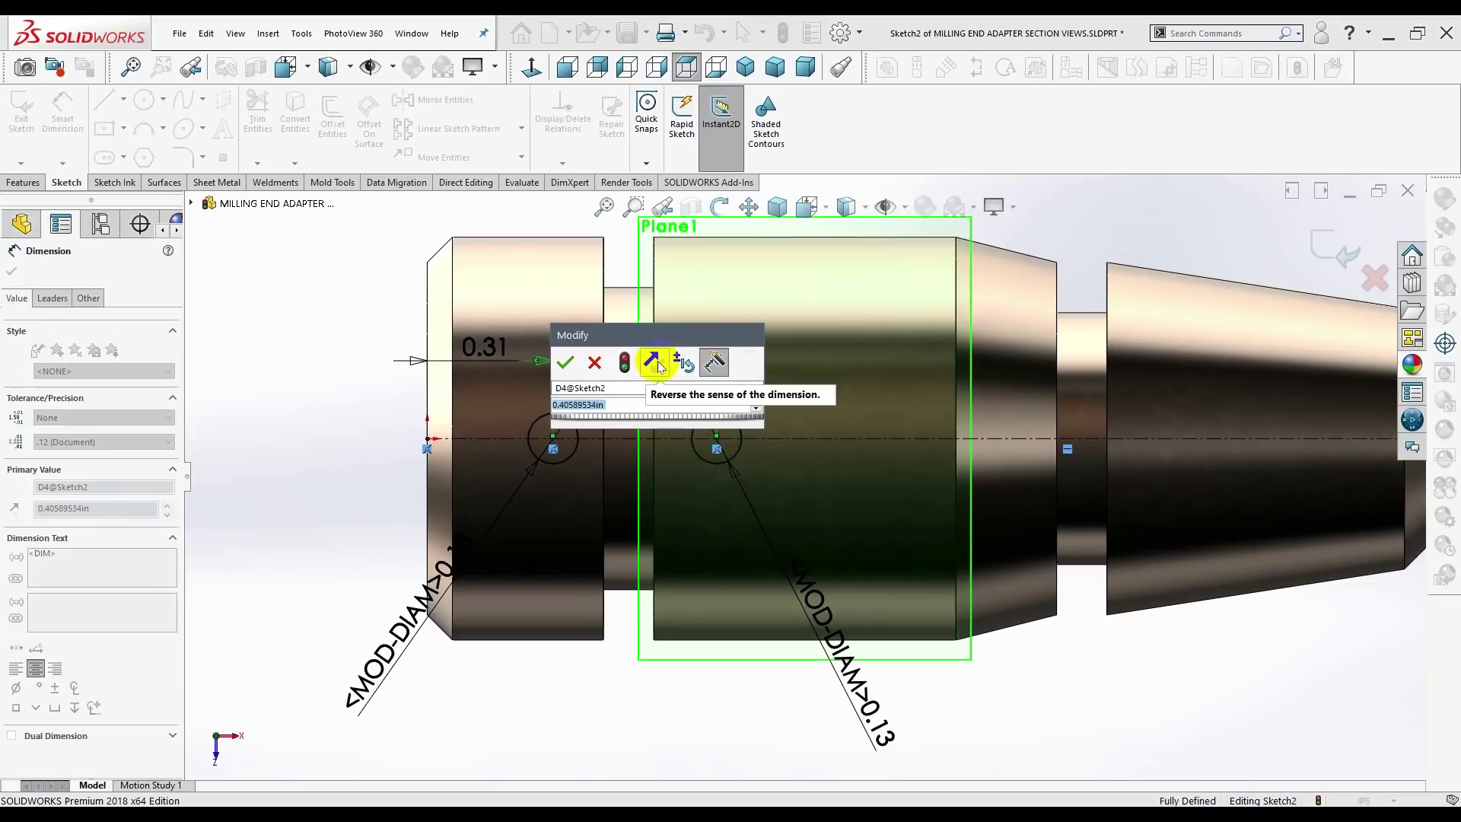
type(".3750")
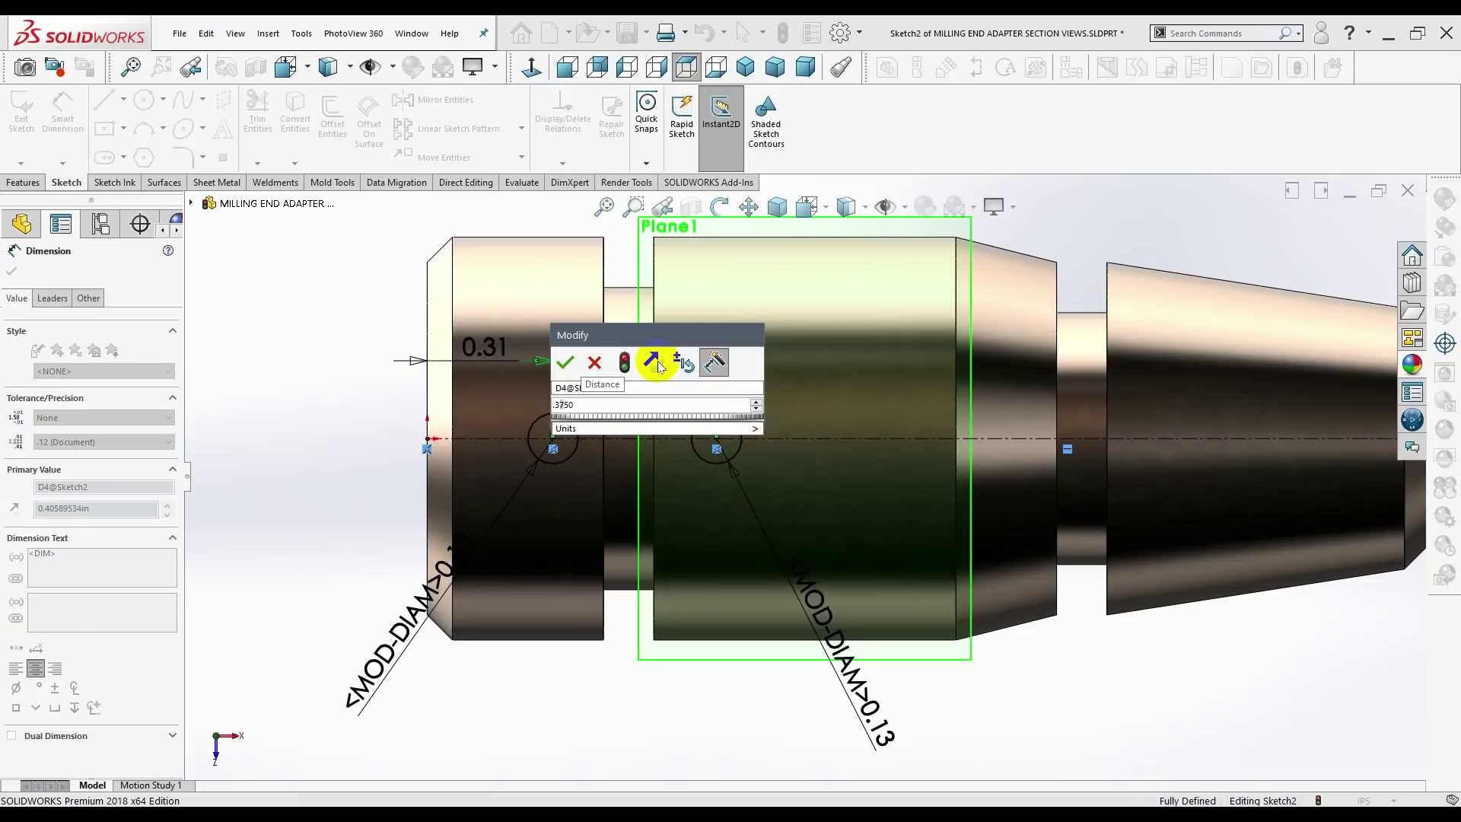
key("Return")
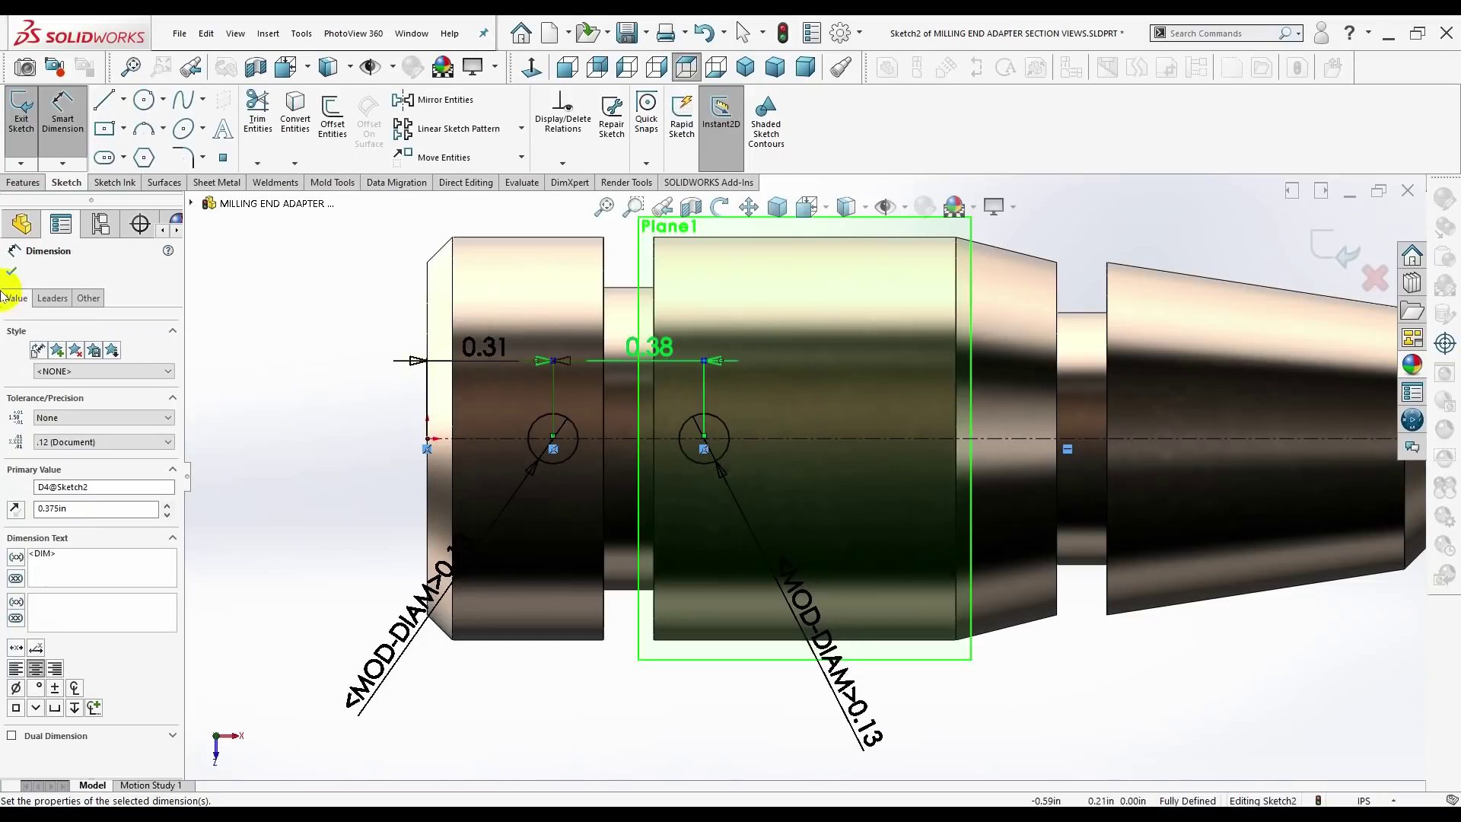
left_click(10, 272)
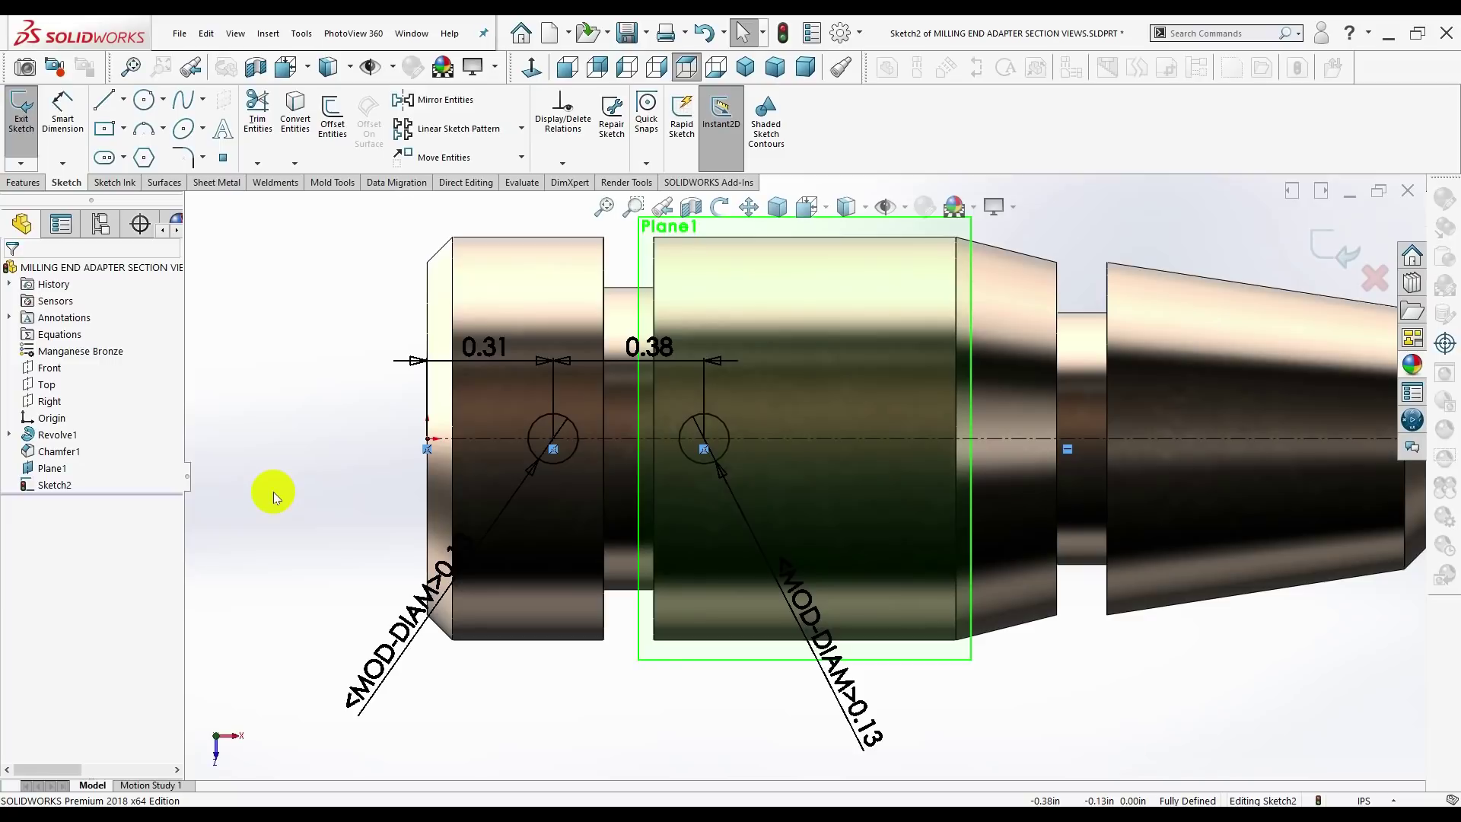
- Start an extruded cut from the two-circle sketch with end condition Up To Next
left_click(28, 181)
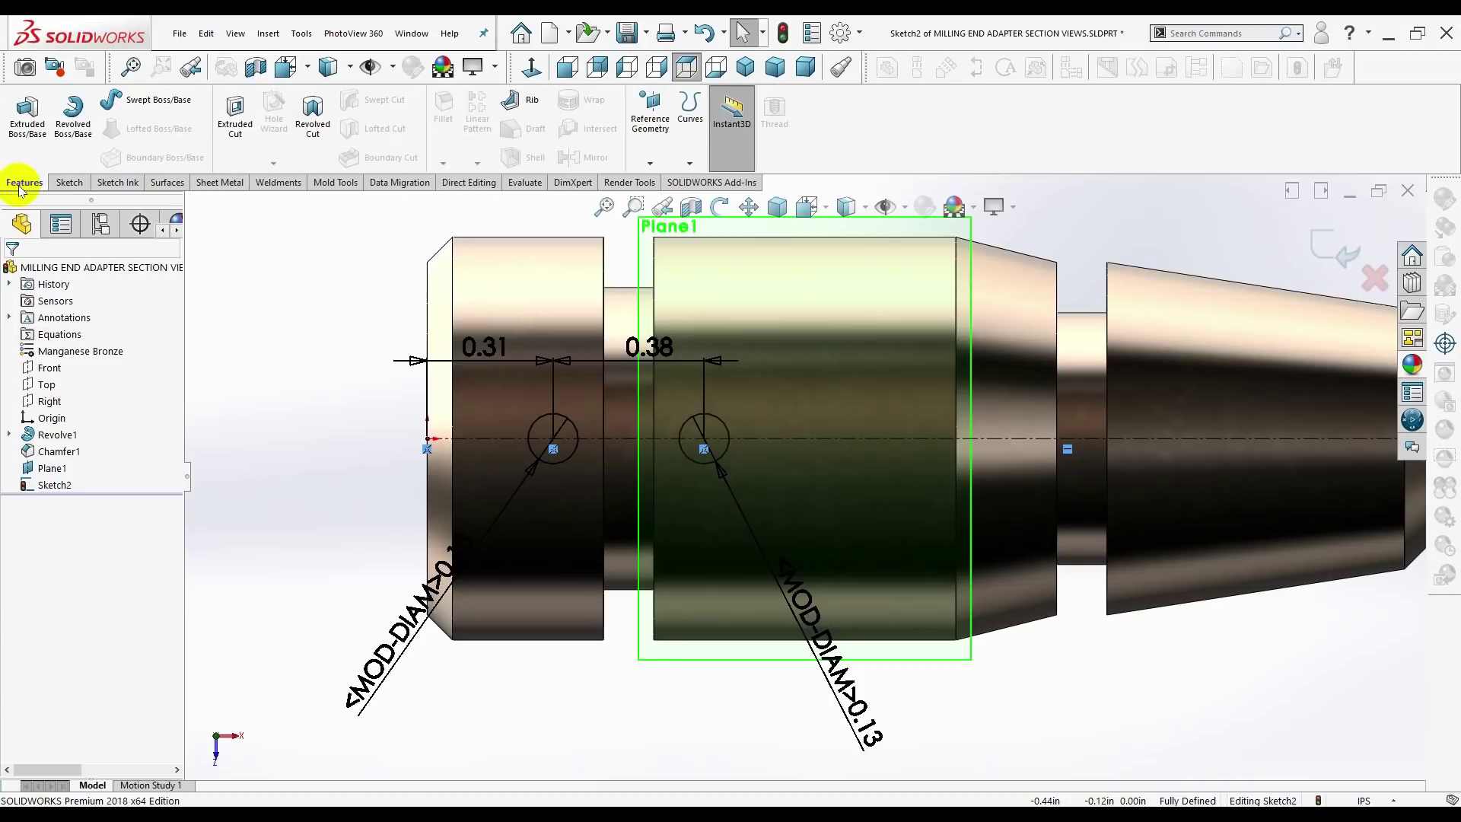
left_click(222, 137)
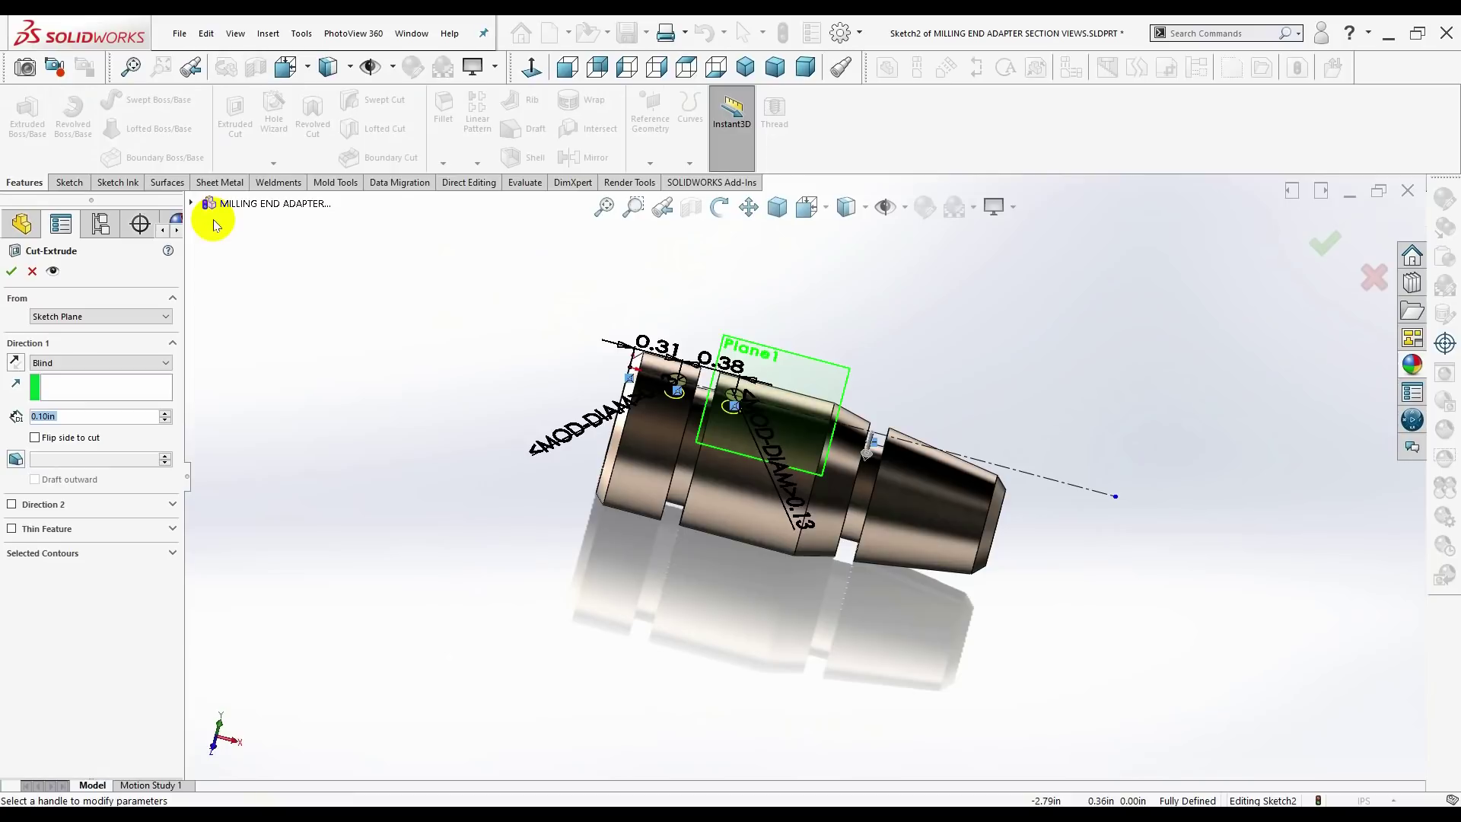
left_click(63, 363)
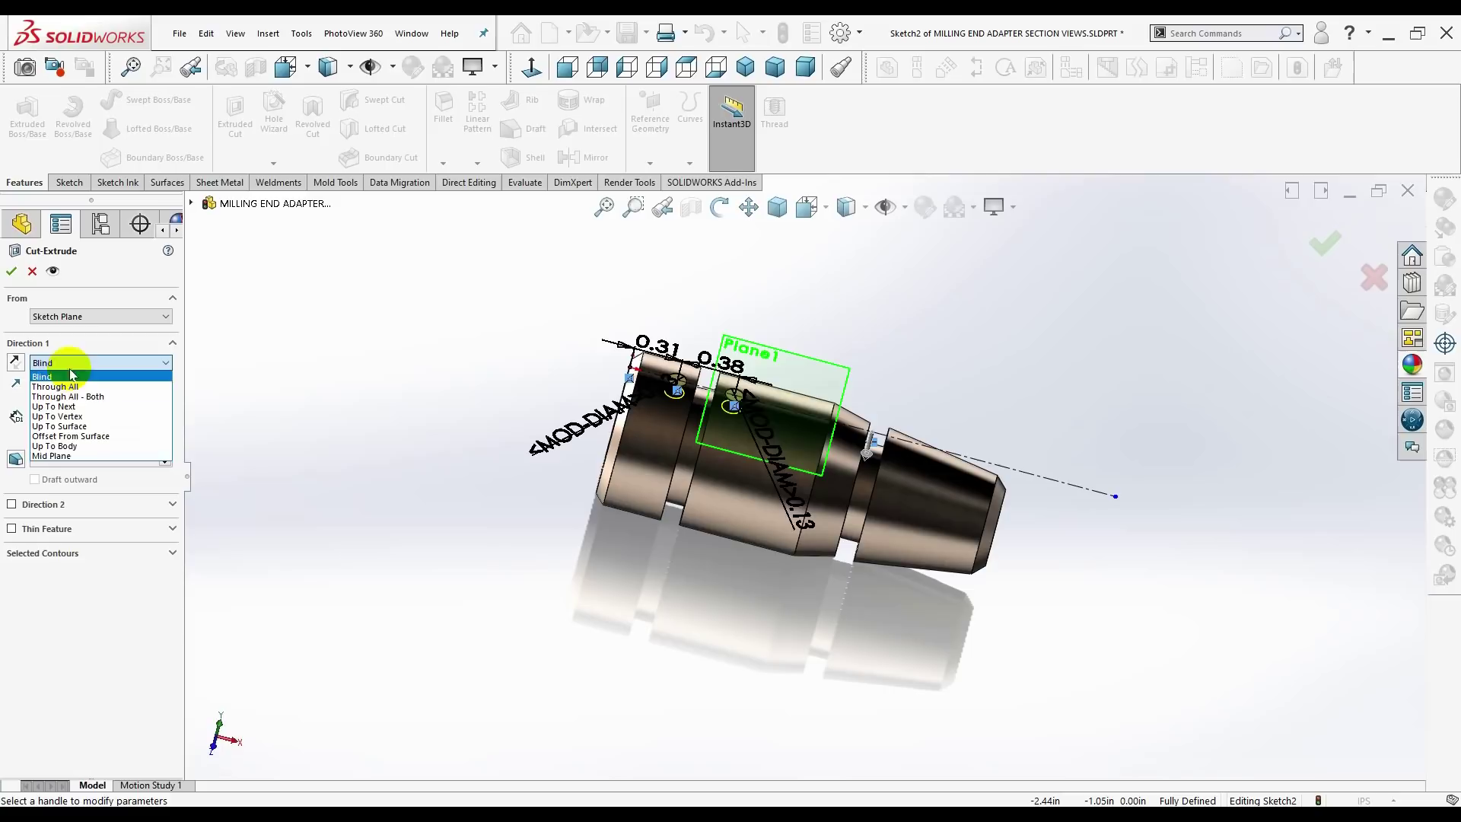
left_click(64, 409)
mouse_move(546, 486)
middle_mouse_down()
mouse_move(650, 378)
mouse_move(711, 349)
mouse_move(751, 358)
mouse_move(620, 396)
mouse_move(599, 451)
middle_mouse_up()
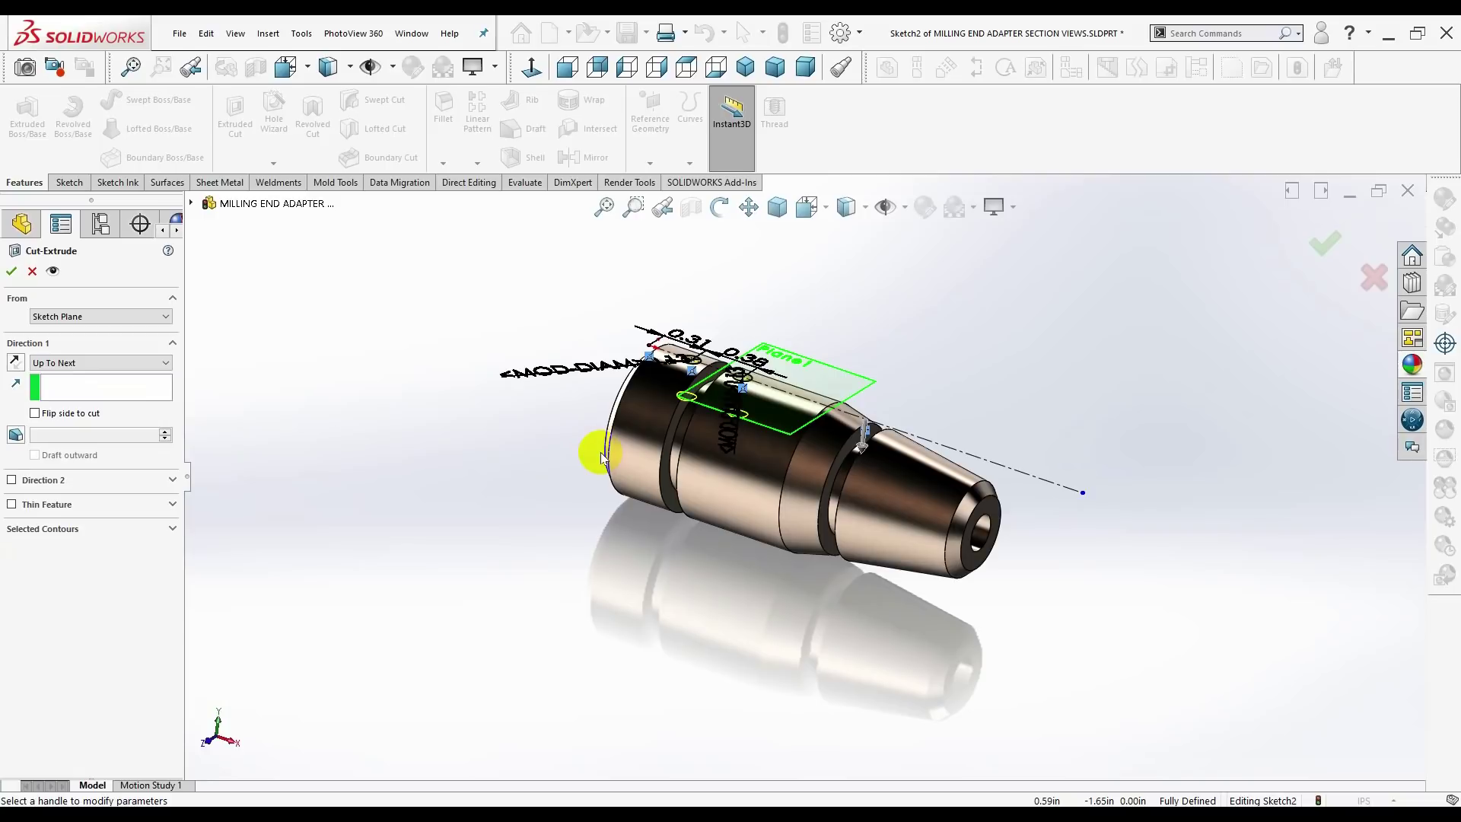
- Apply the cut-extrude that puts two small holes in the adapter
left_click(10, 275)
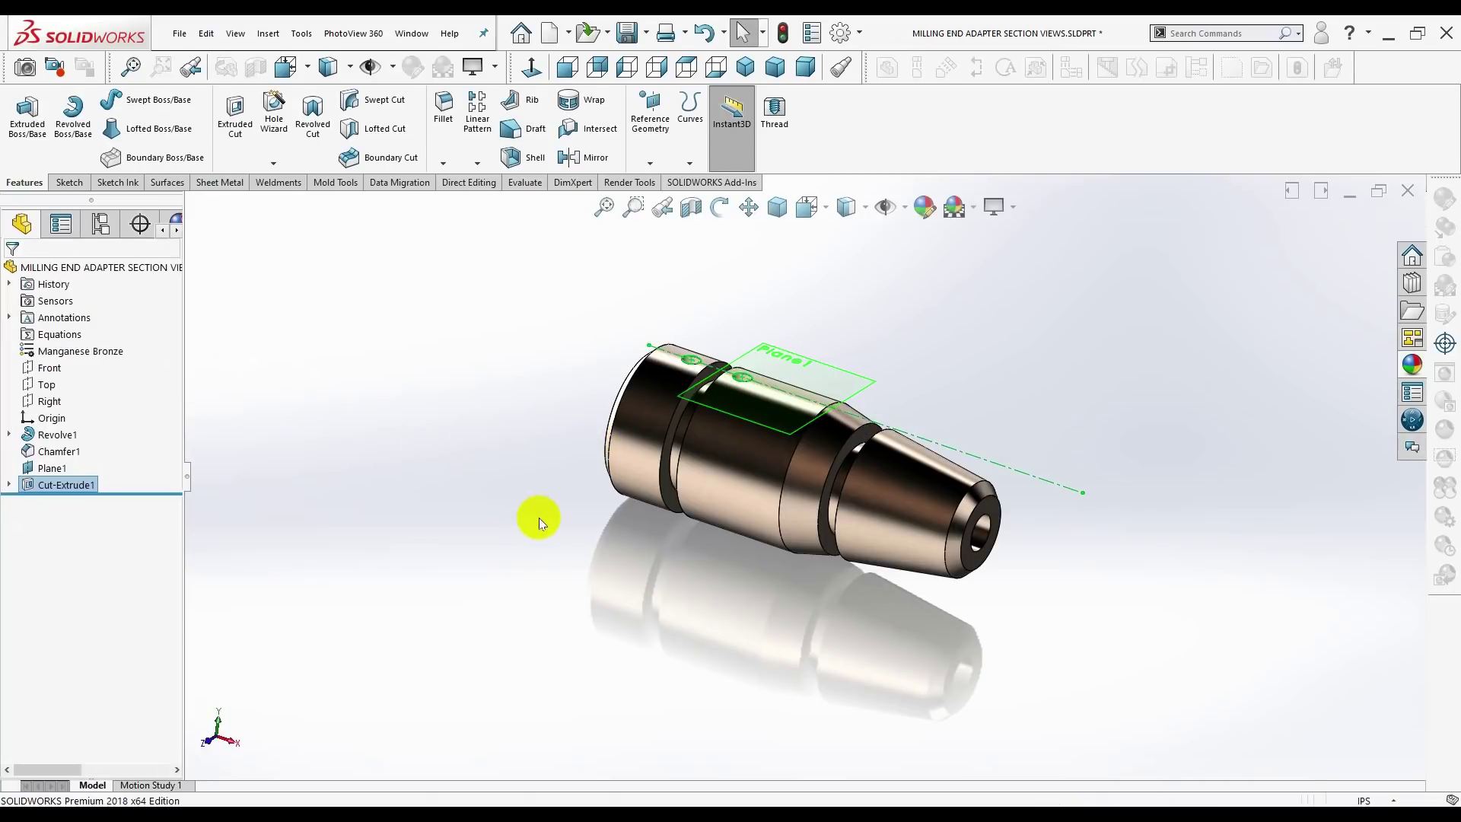
mouse_move(539, 517)
middle_mouse_down()
mouse_move(603, 522)
mouse_move(700, 572)
middle_mouse_up()
key("Escape")
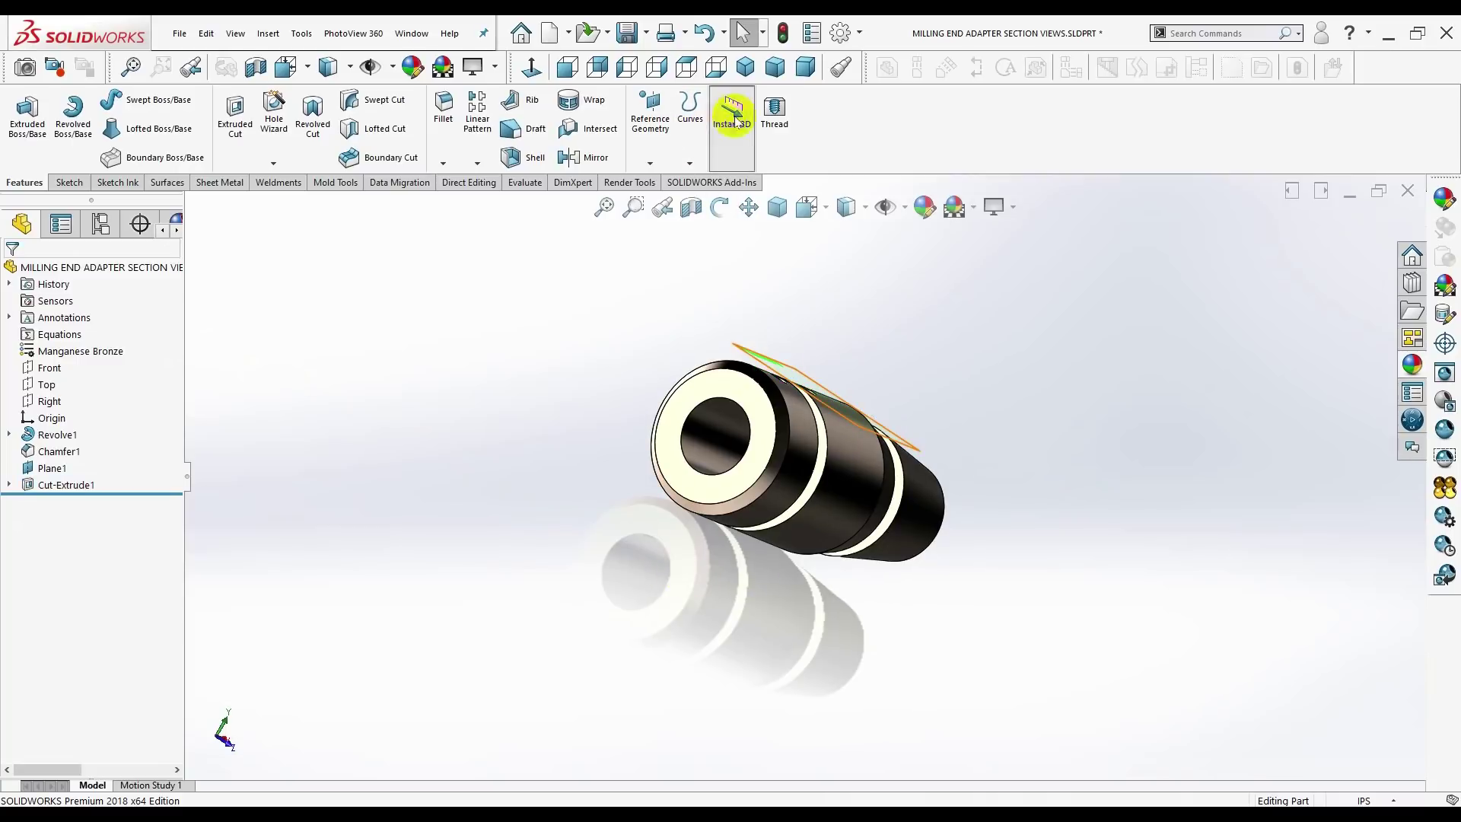
- Clear the Plane1 selection, return to isometric view, and start an empty Fillet
left_click(52, 468)
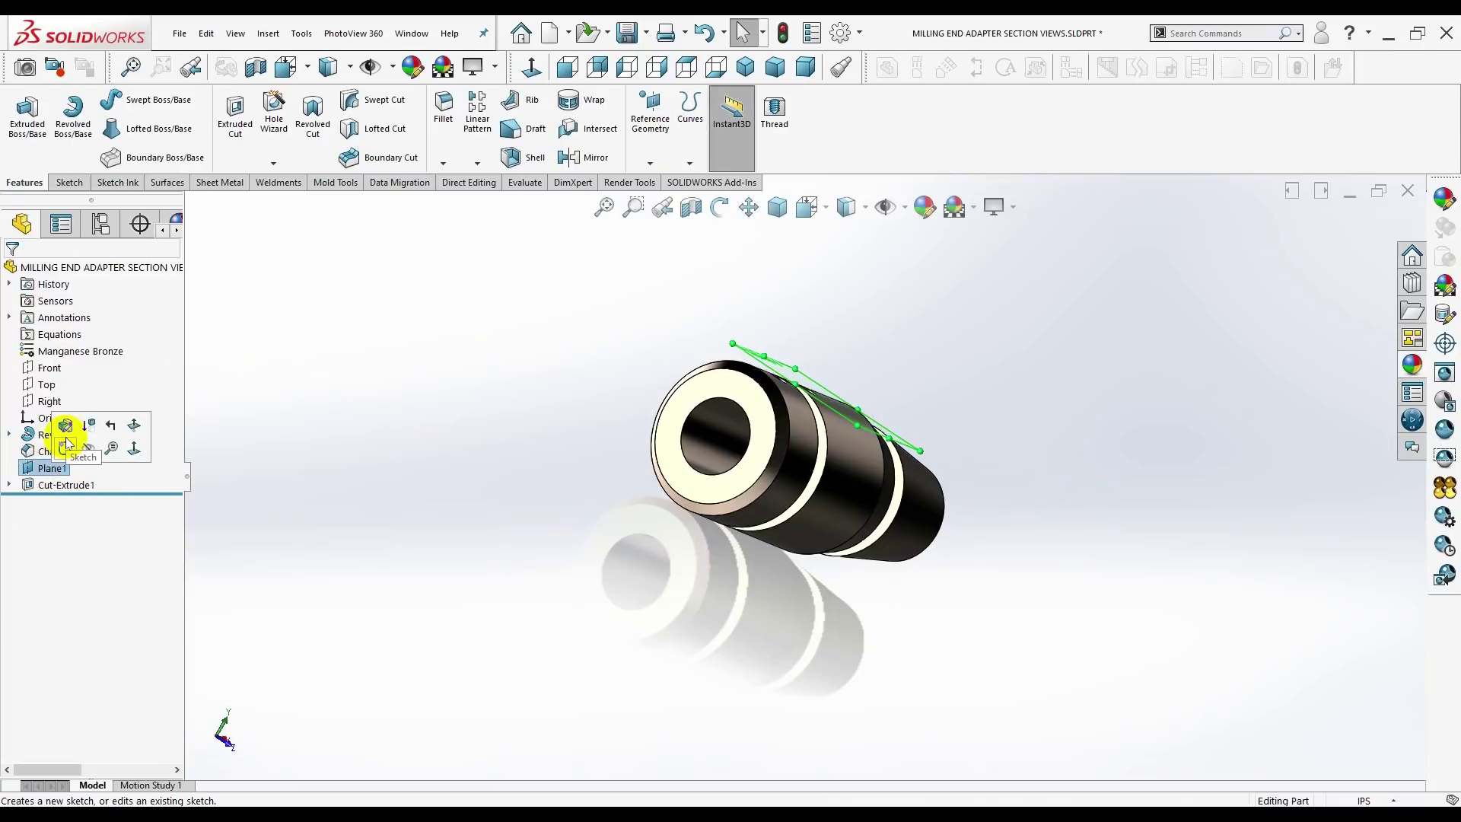
key("Escape")
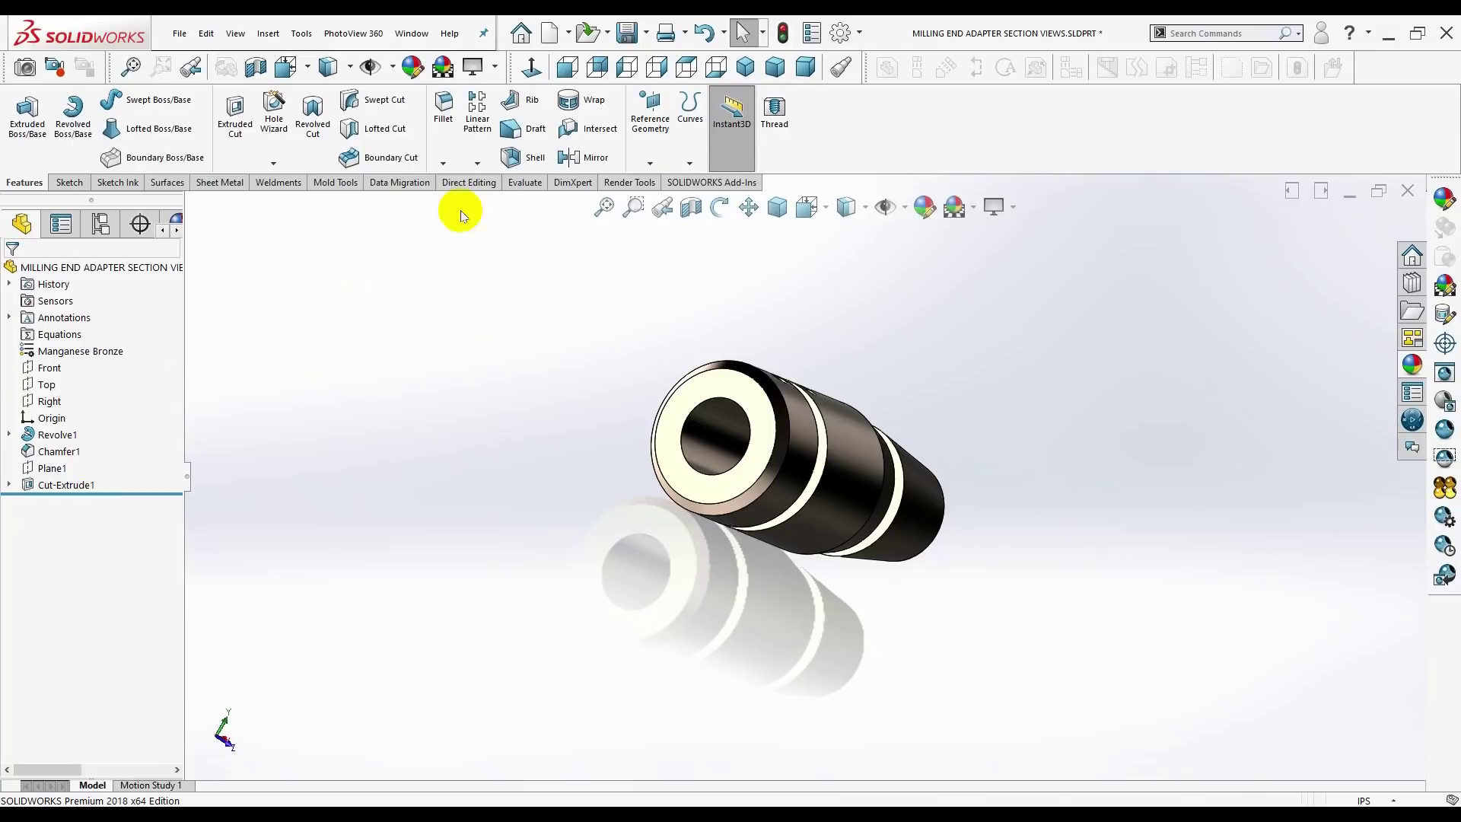
left_click(746, 67)
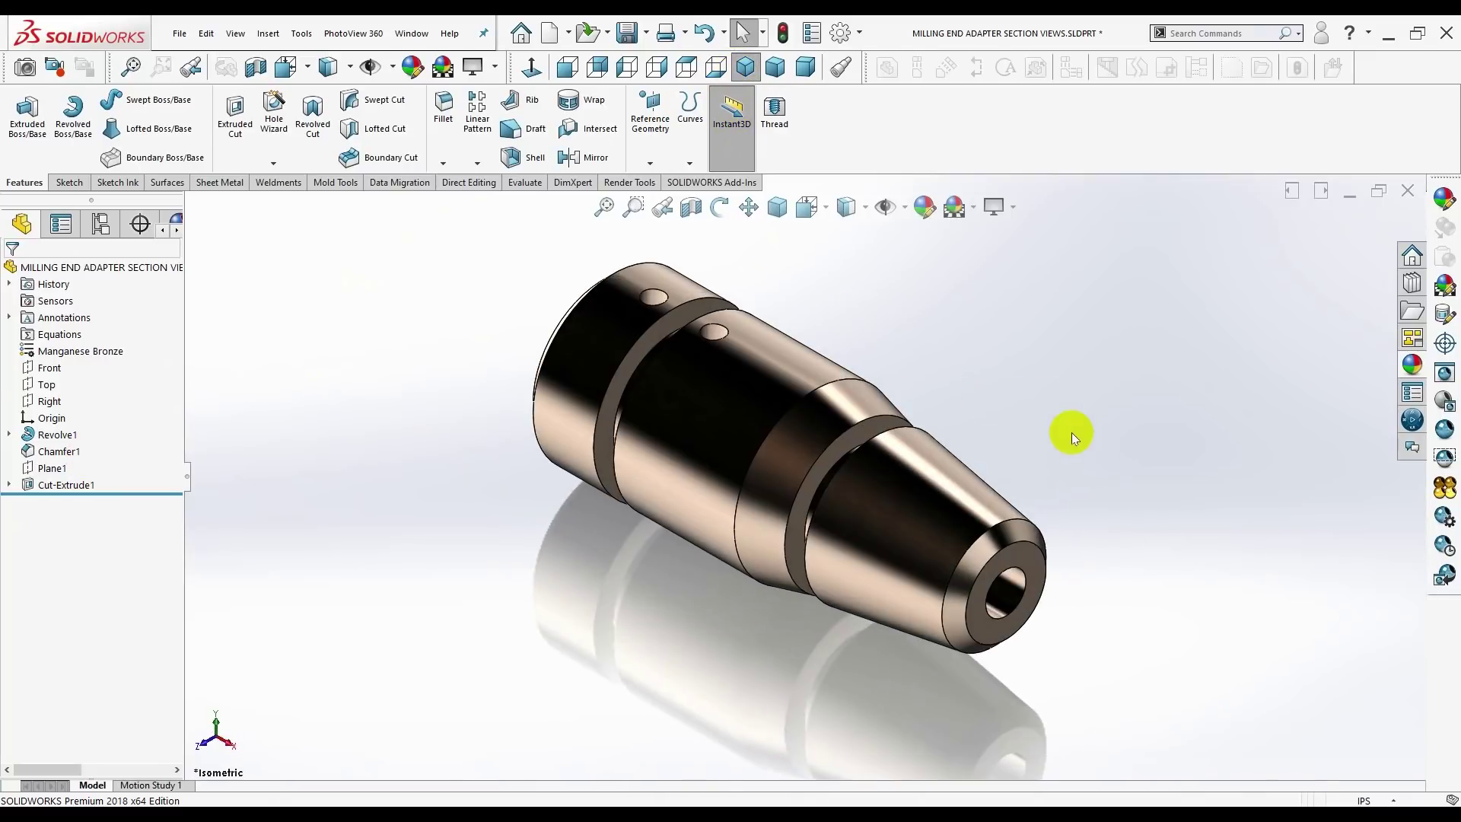
left_click(443, 163)
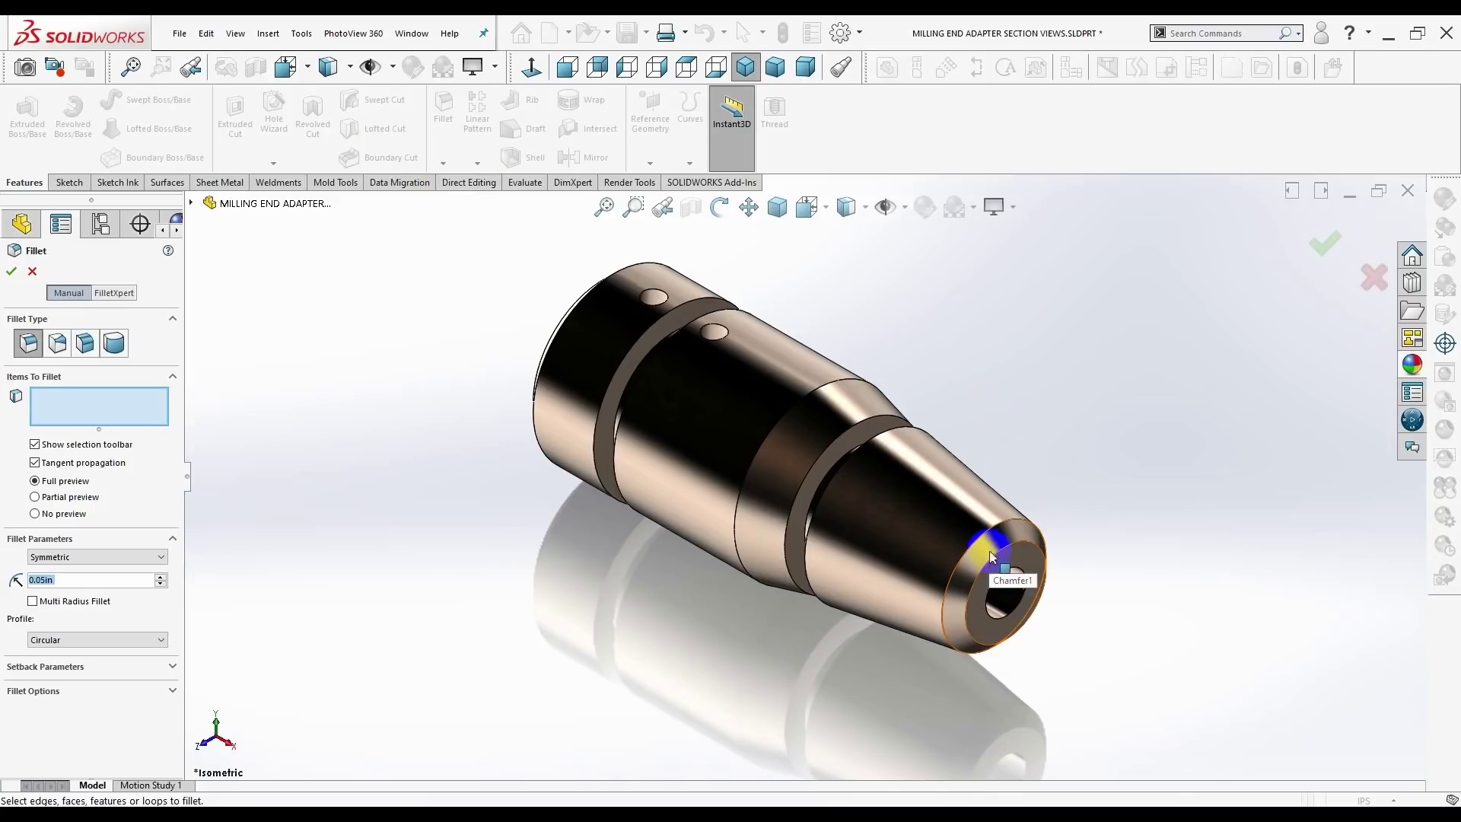
- Add the end-face, end-hole, ring and bore edges to the fillet selection
left_click(999, 577)
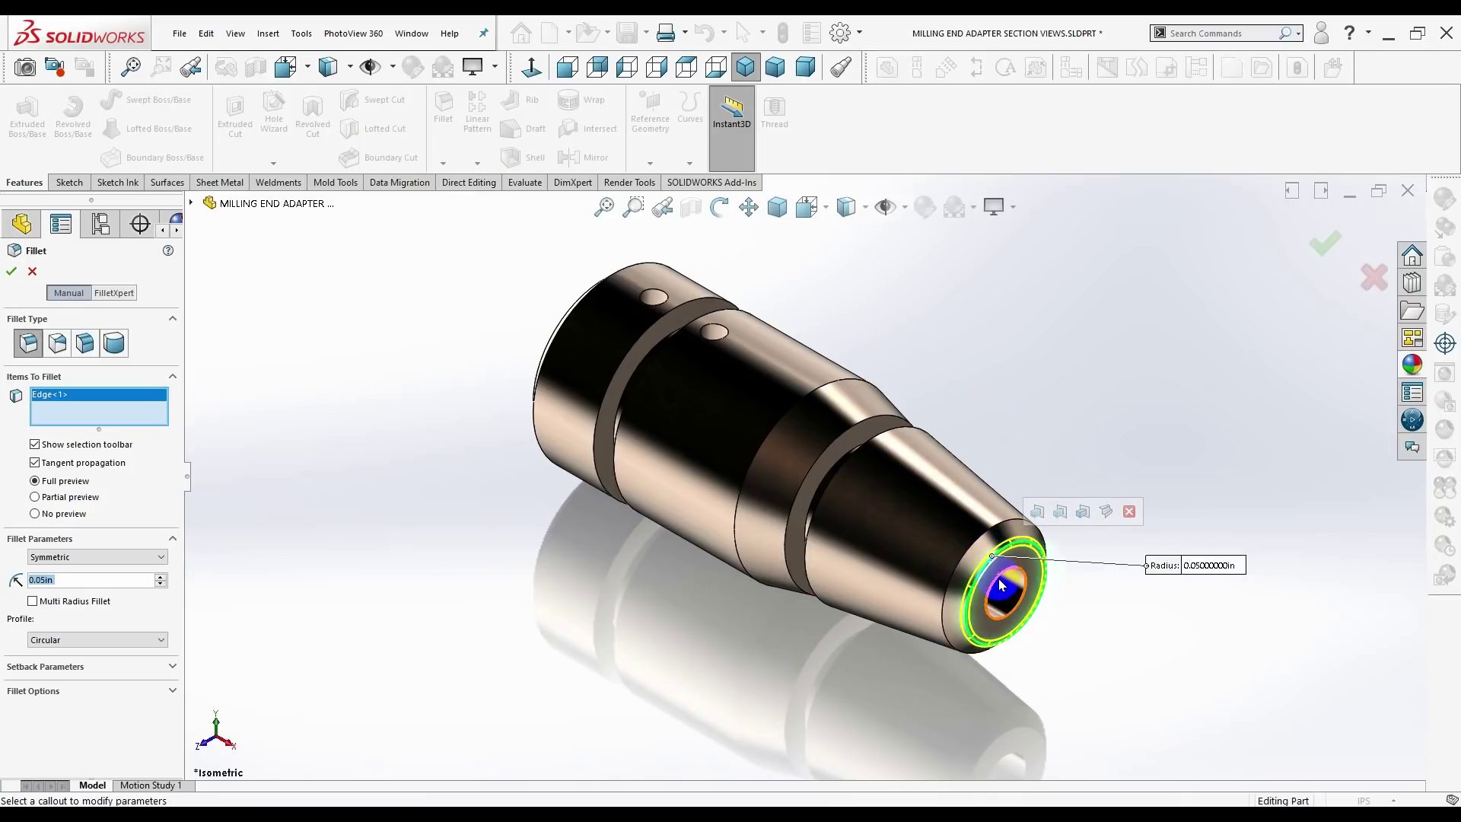
left_click(998, 578)
left_click(958, 569)
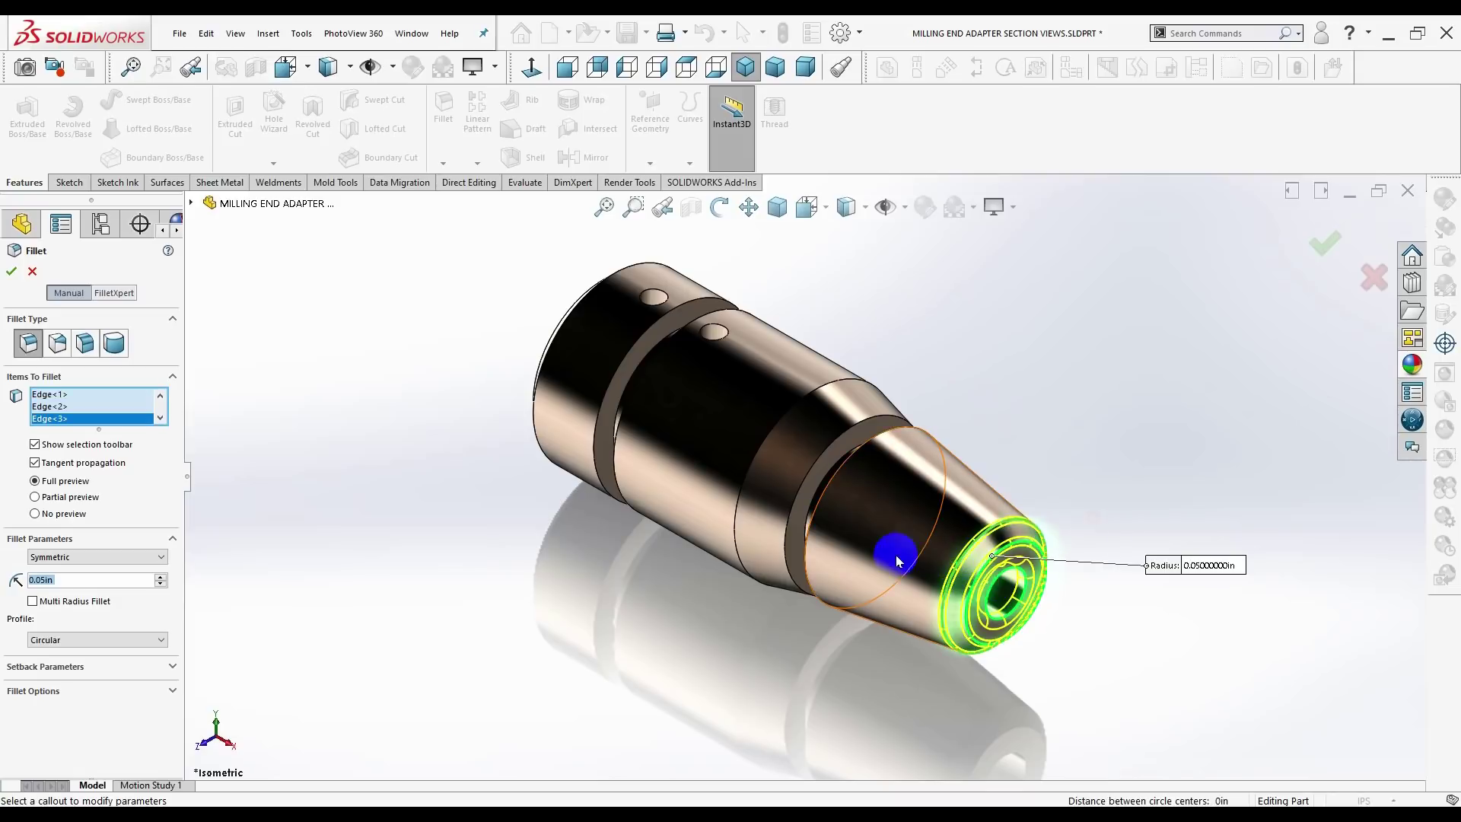
middle_click_drag(977, 418, 1060, 434)
left_click(941, 465)
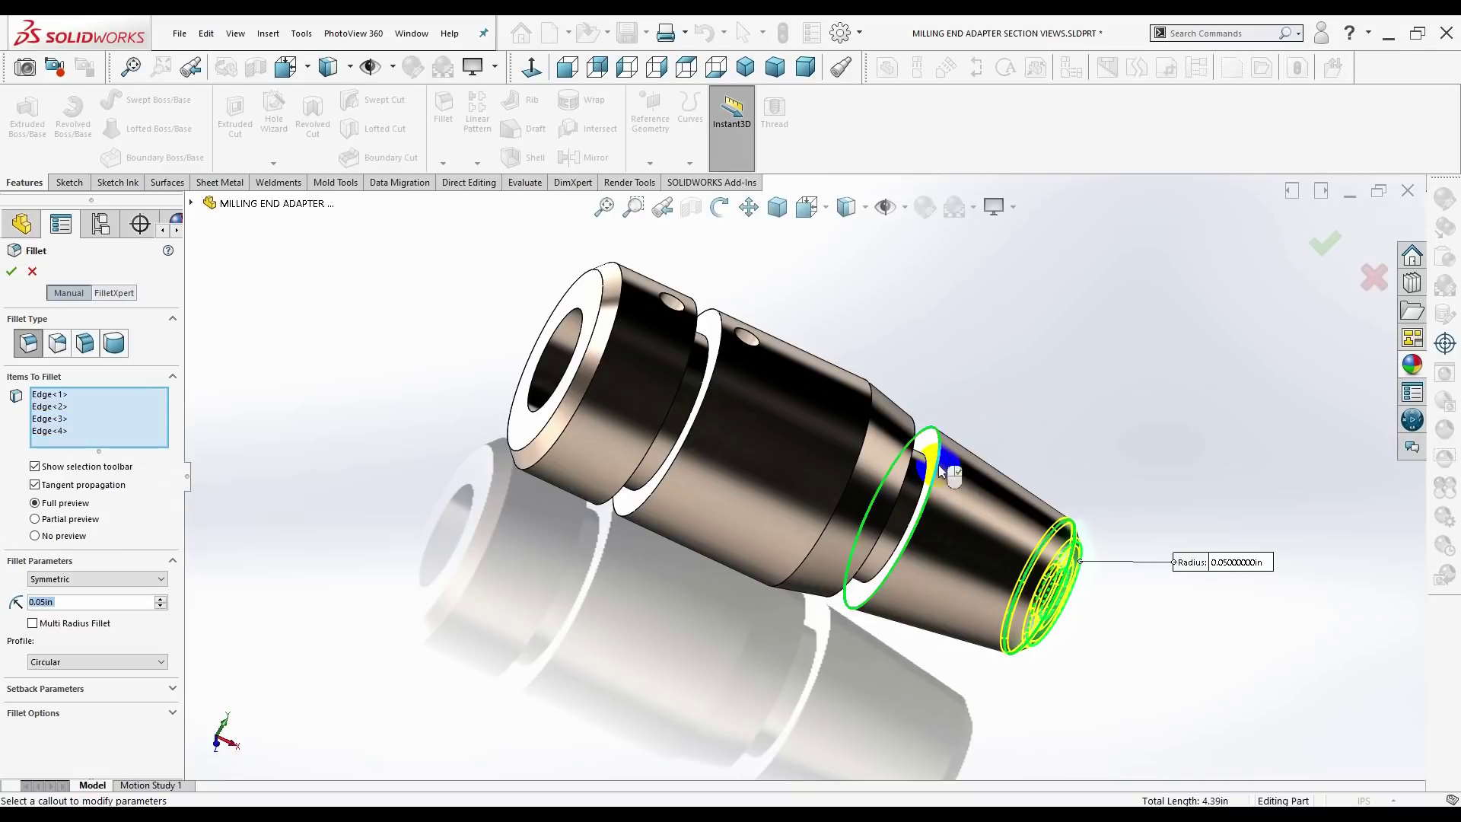
left_click(908, 538)
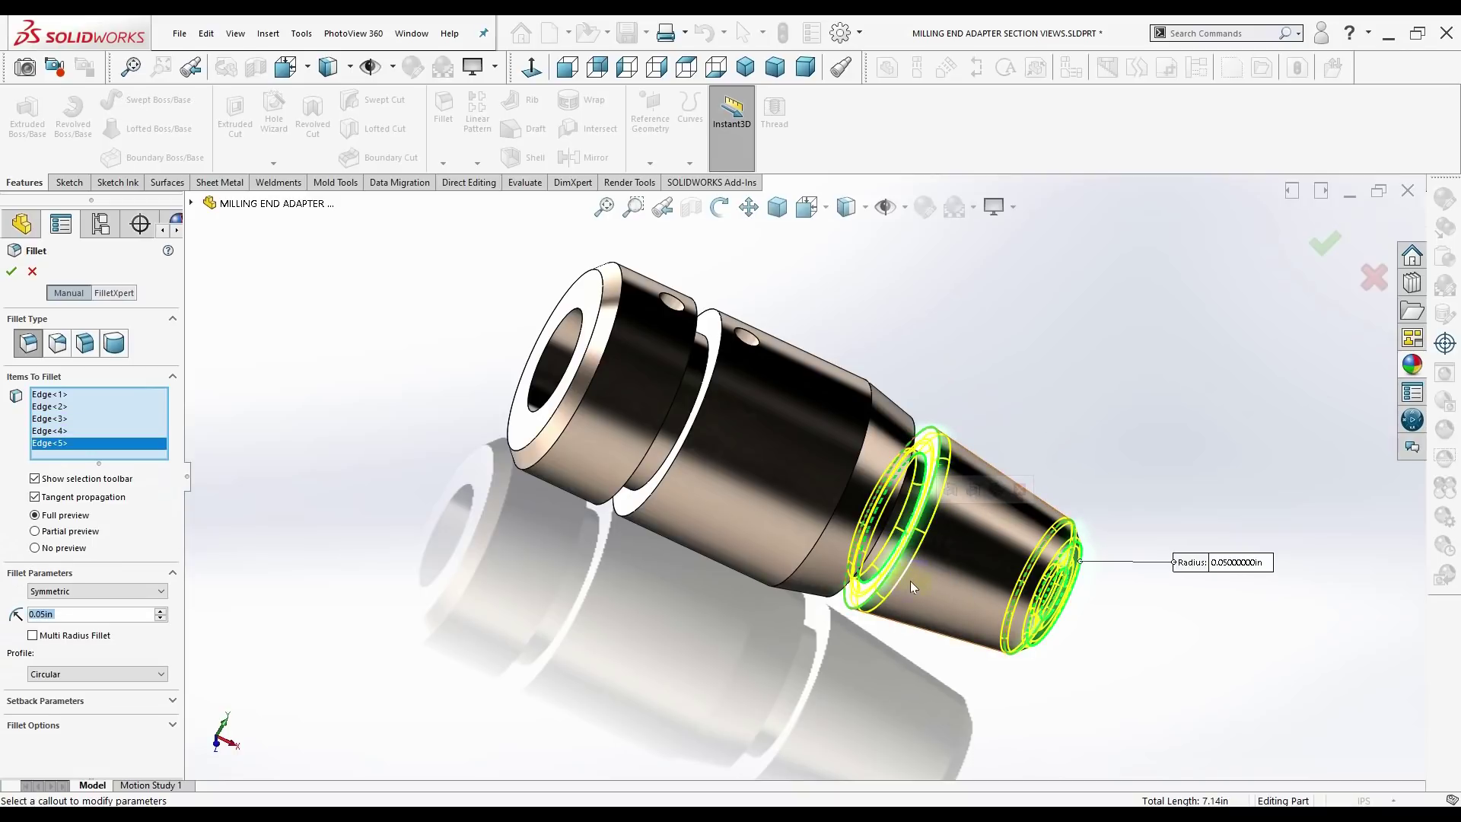
middle_click_drag(908, 537, 858, 491)
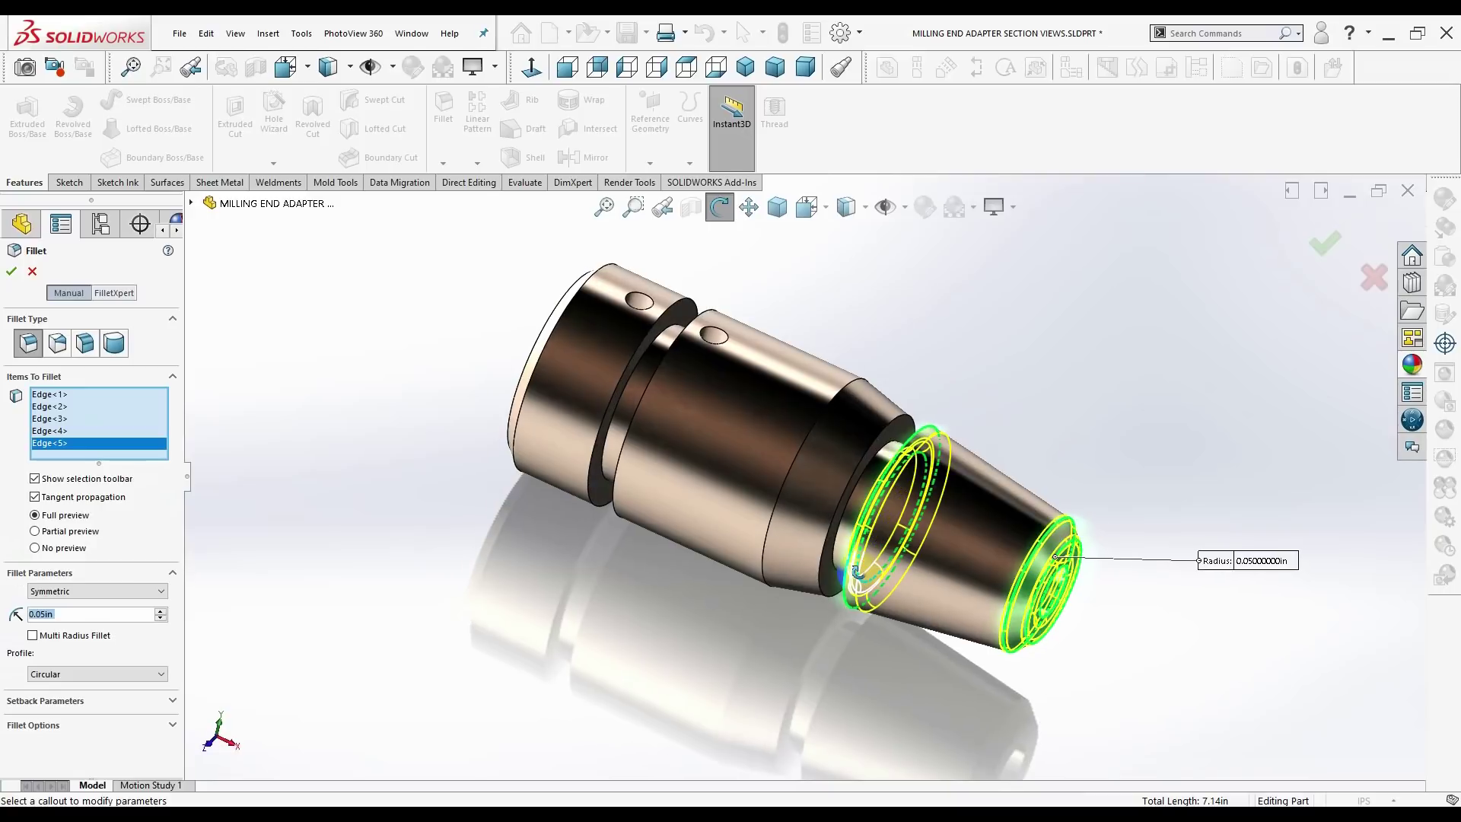
left_click(872, 461)
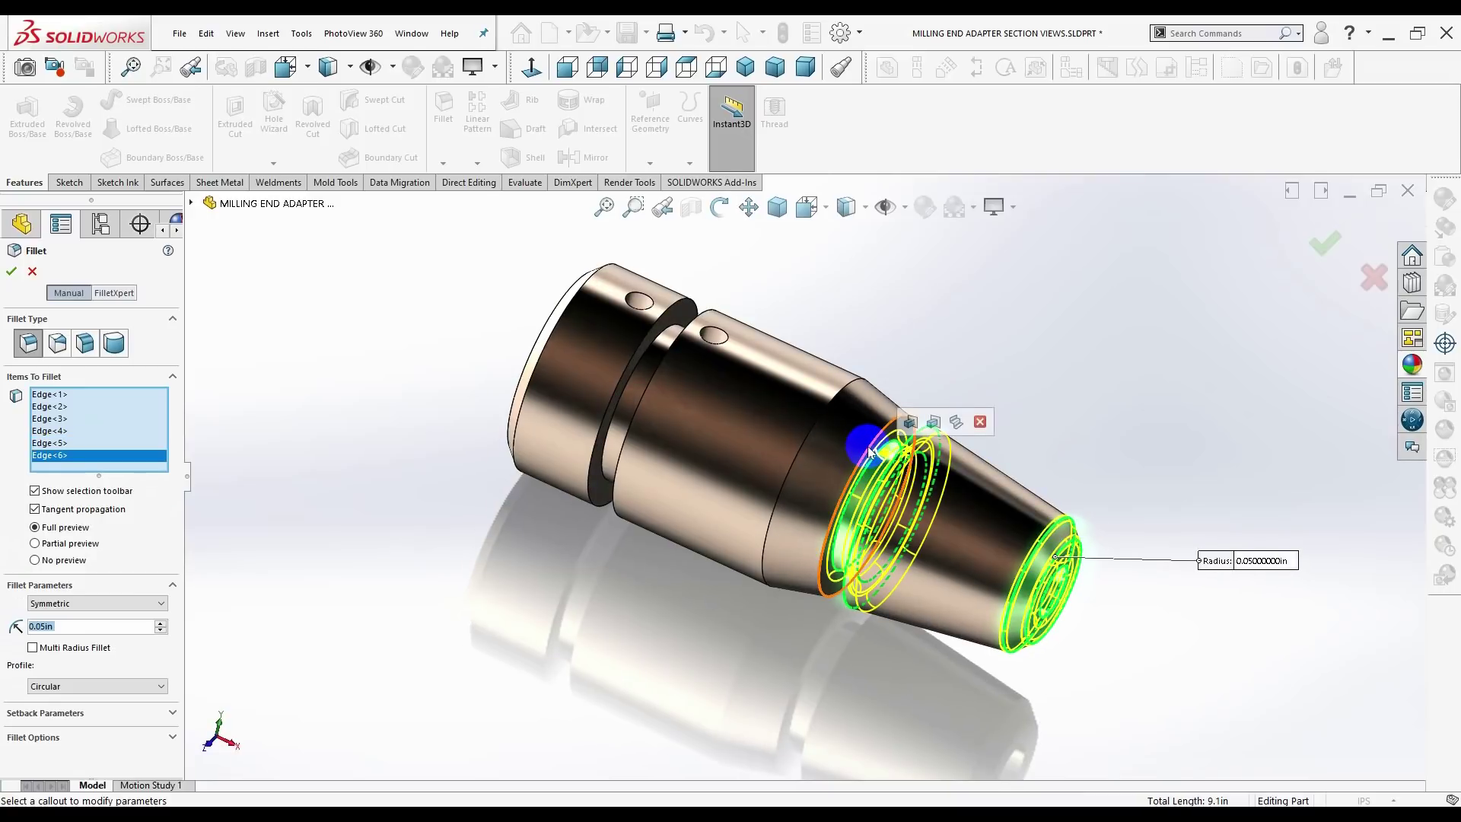
left_click(856, 434)
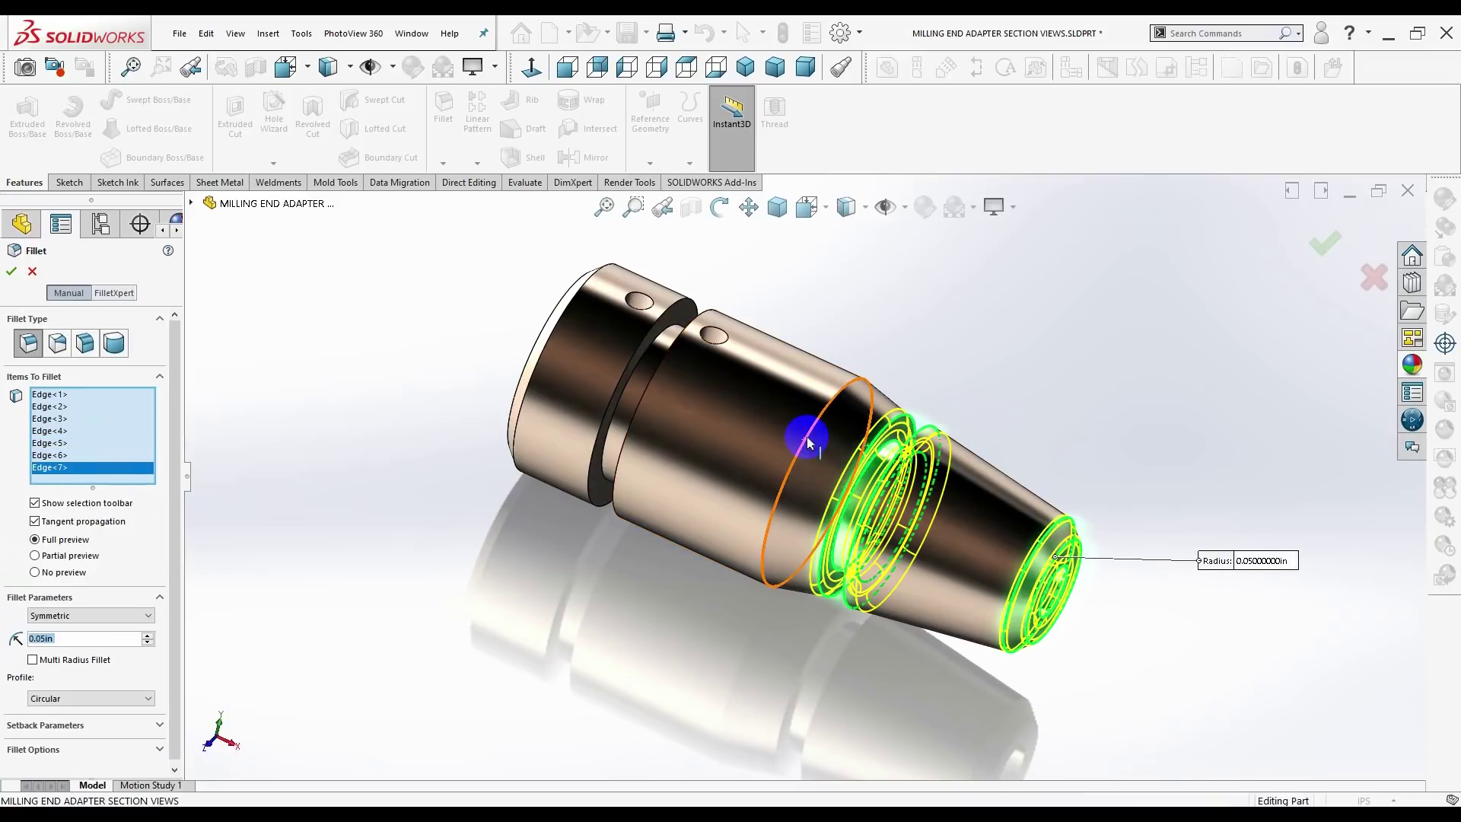
- Add further ring, groove and front bore edges to the fillet
left_click(613, 481)
mouse_move(612, 481)
middle_mouse_down()
mouse_move(647, 489)
mouse_move(724, 466)
middle_mouse_up()
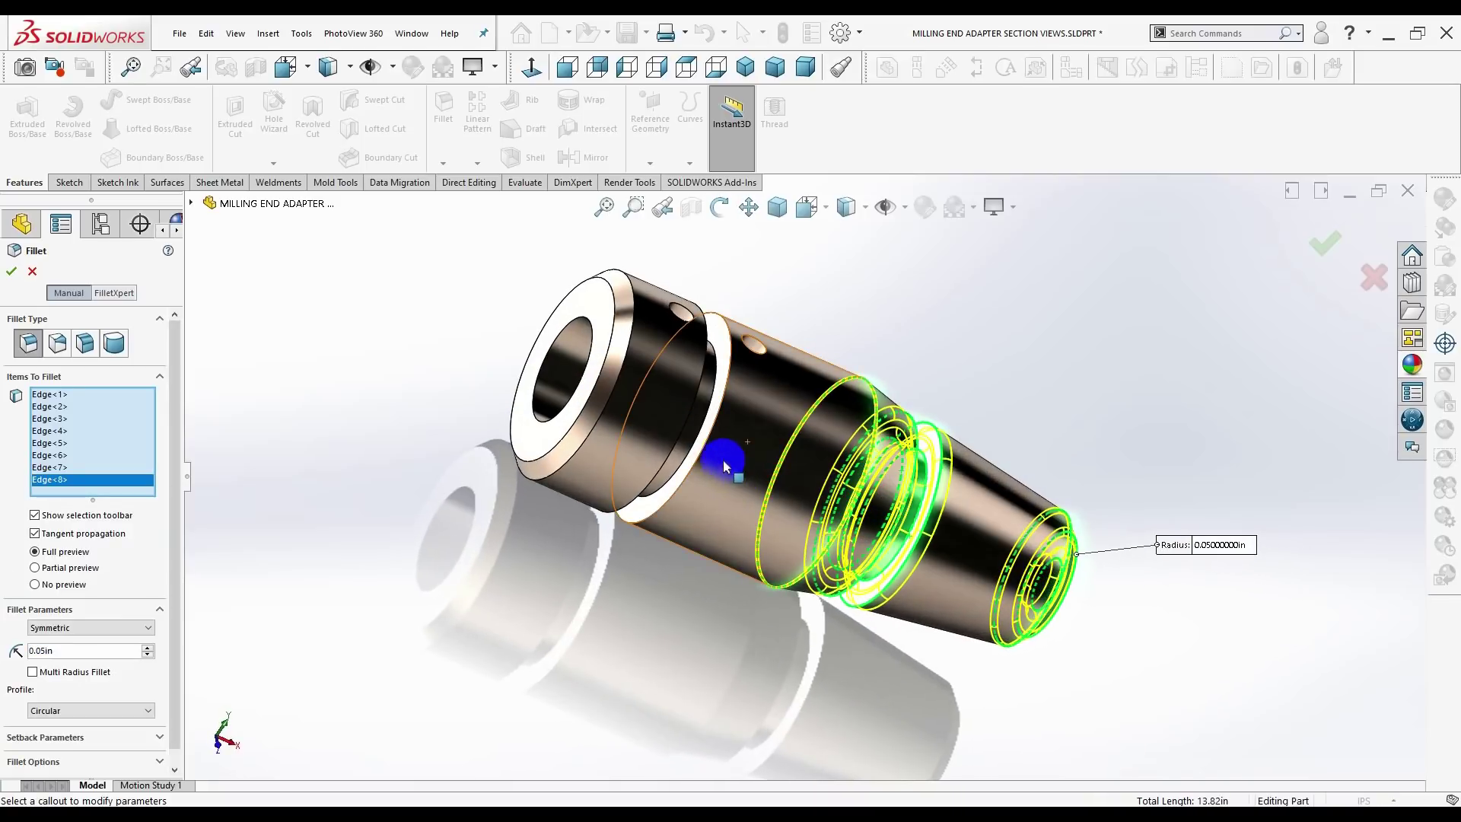
left_click(709, 411)
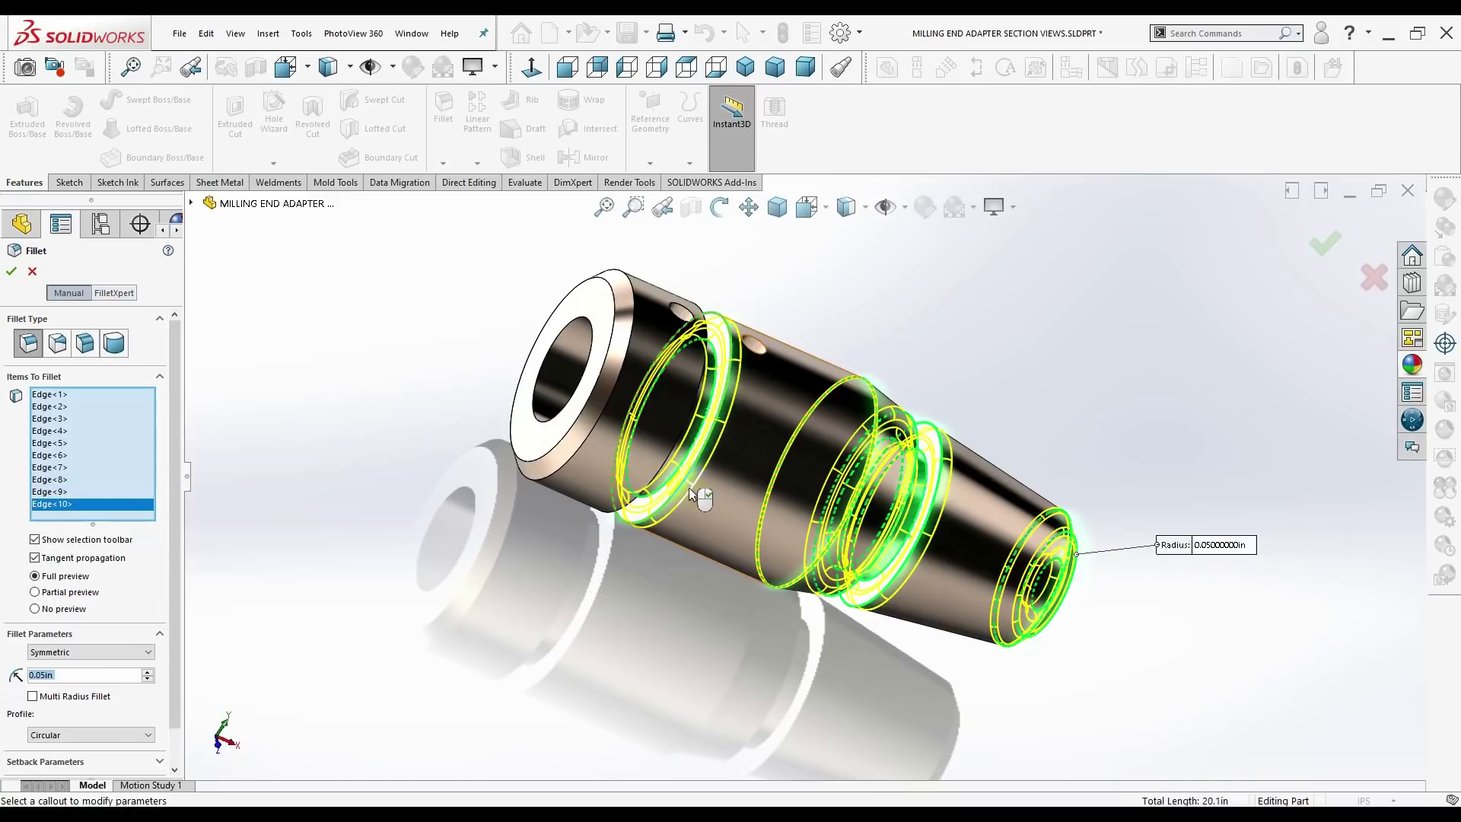
middle_click_drag(694, 495, 598, 418)
left_click(622, 402)
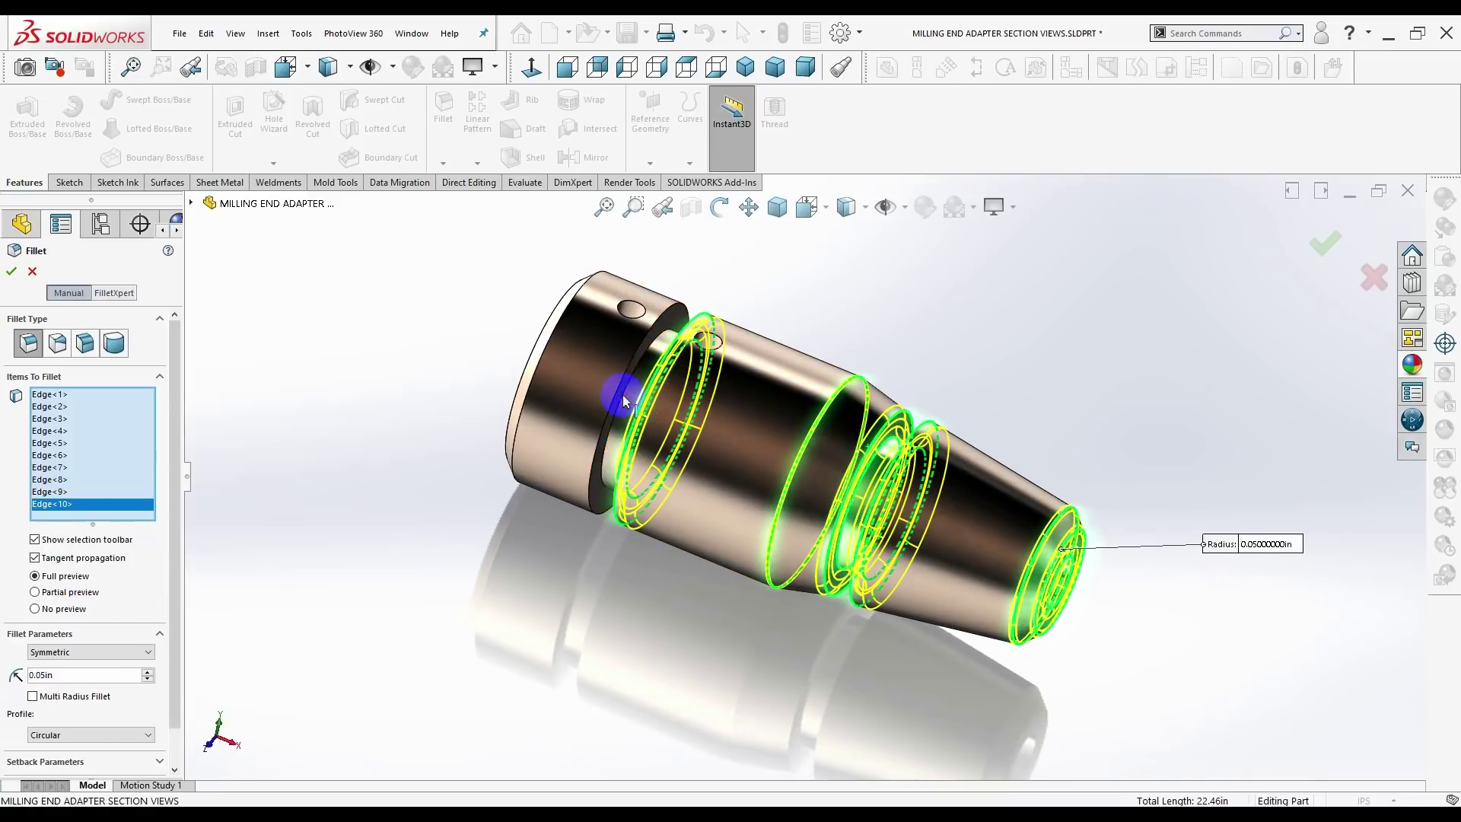
left_click(618, 402)
left_click(578, 428)
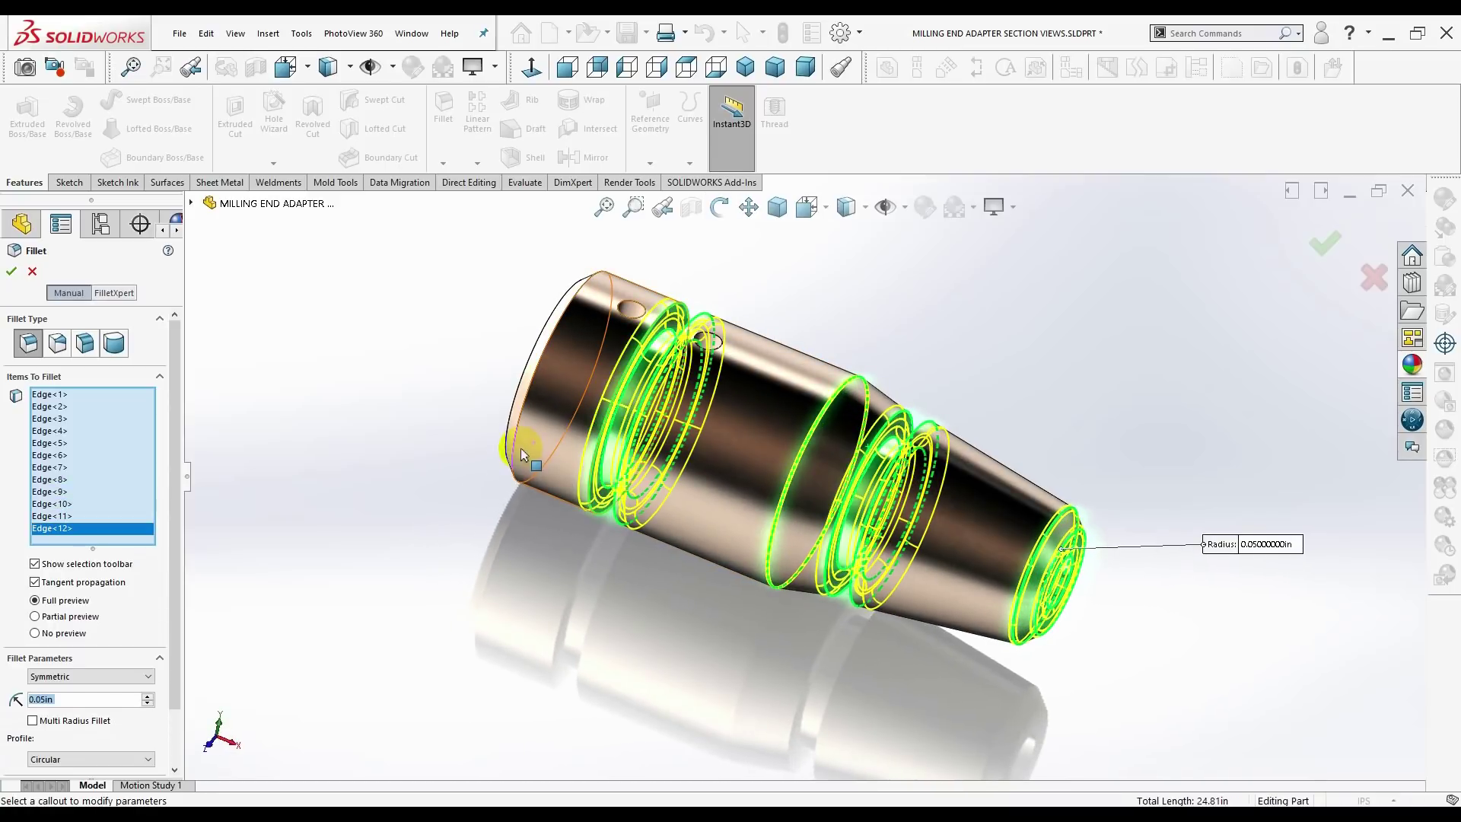
middle_click_drag(522, 458, 579, 430)
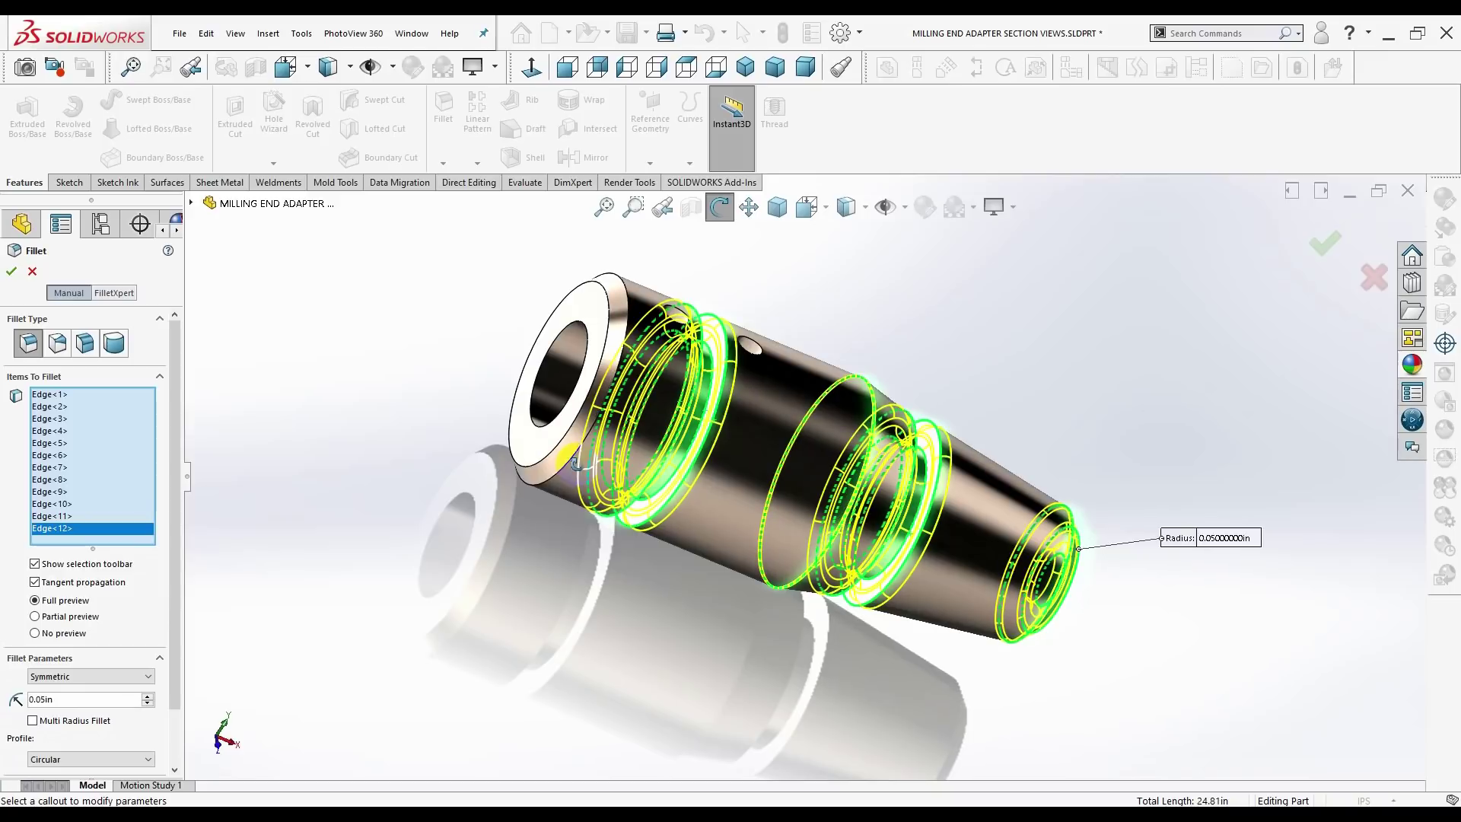
left_click(599, 414)
left_click(570, 408)
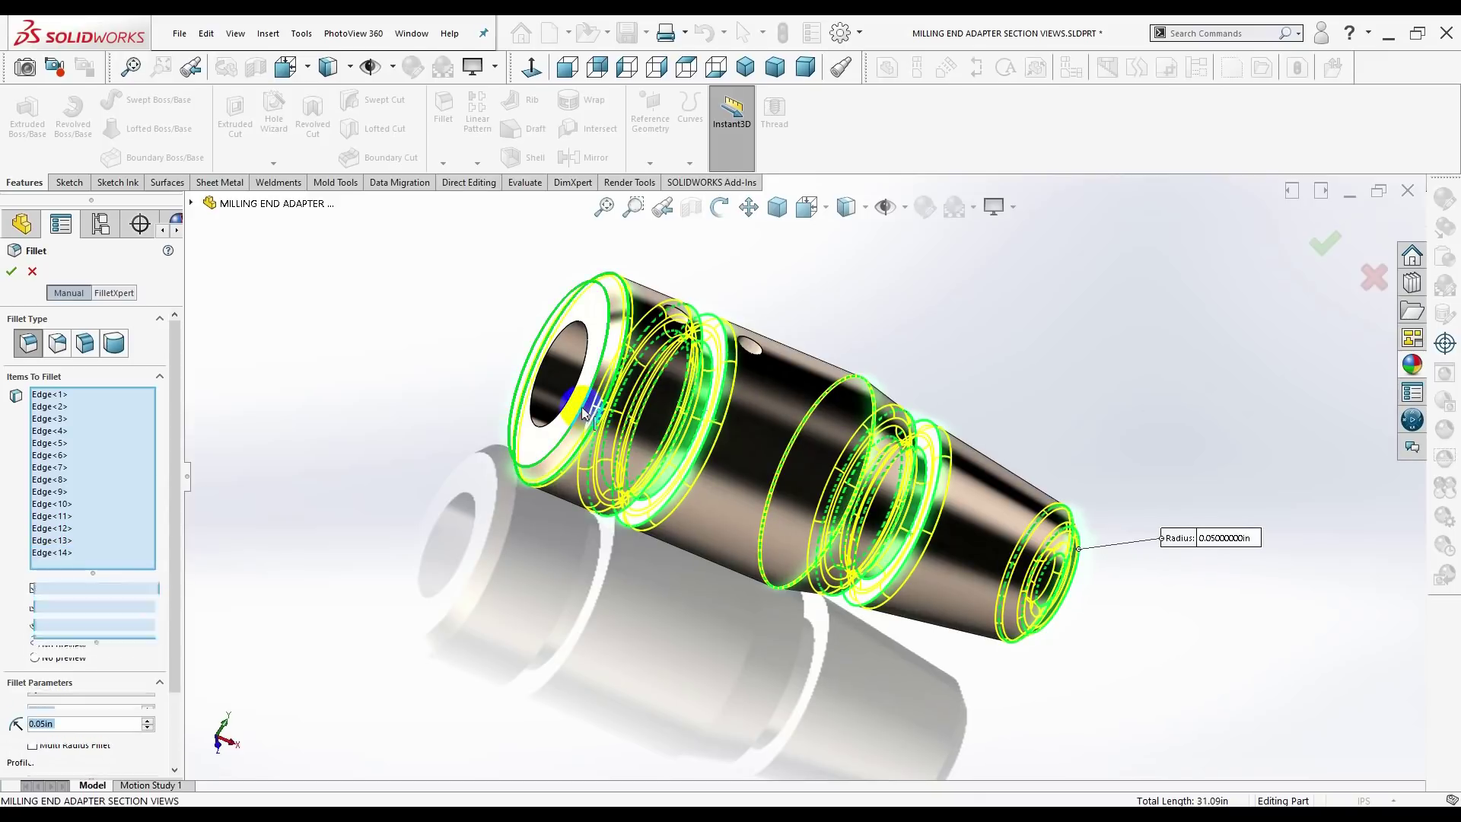
left_click(582, 445)
- Add the last groove and inner-bore edges and apply Fillet1 on nineteen edges at 0.05 in
middle_click_drag(593, 458, 703, 344)
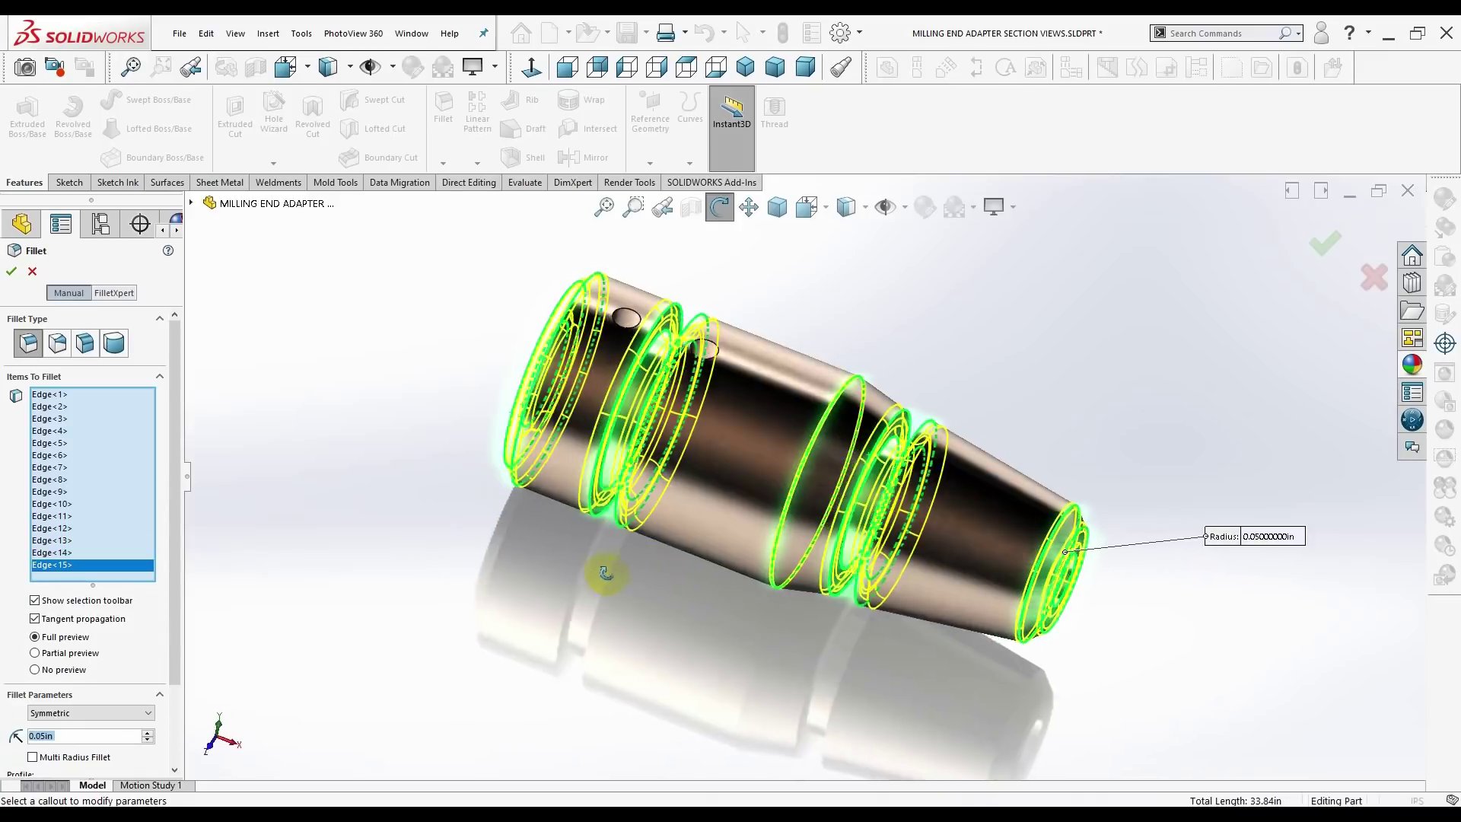
left_click(714, 362)
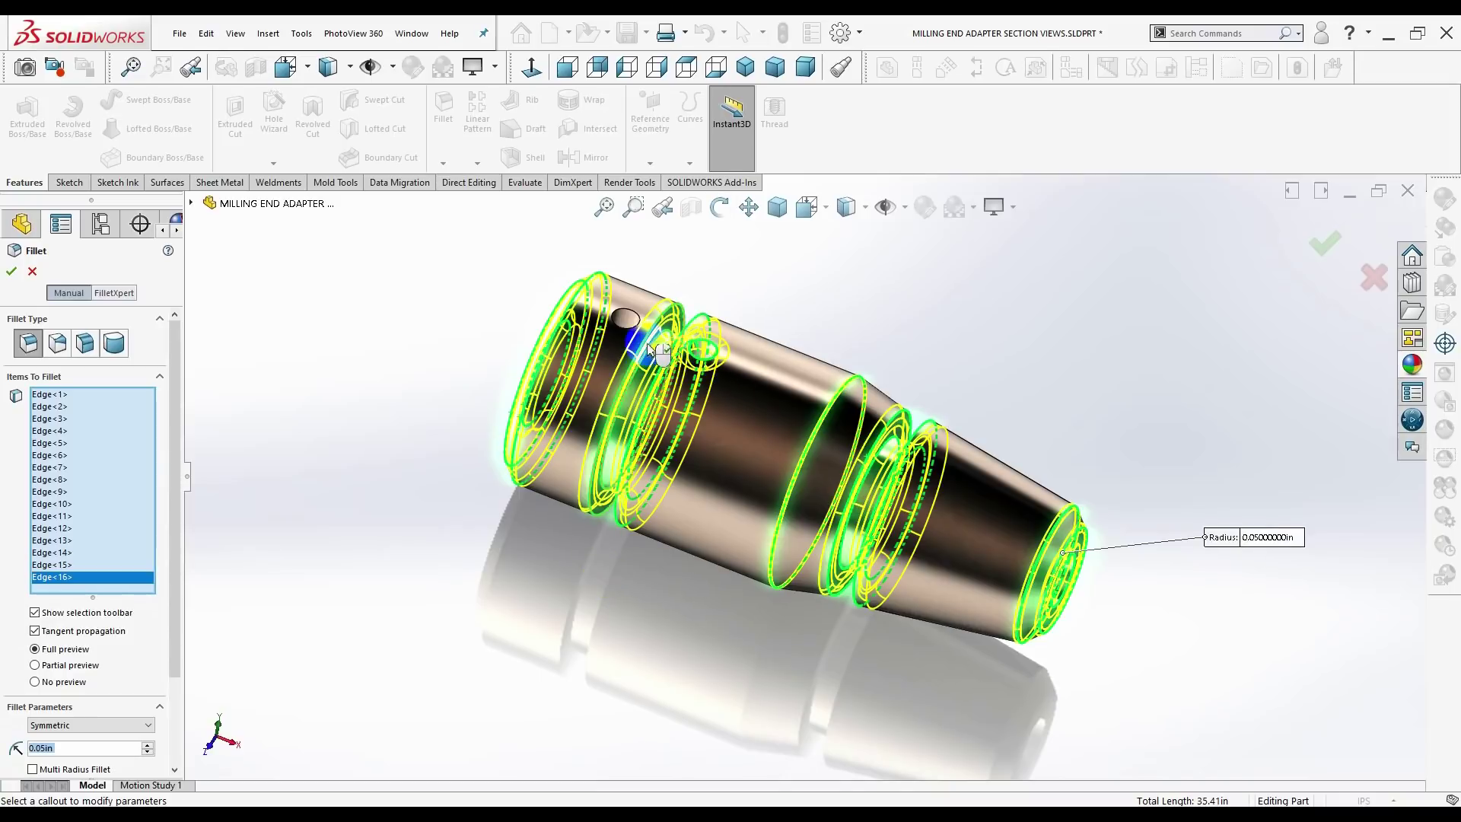
left_click(626, 335)
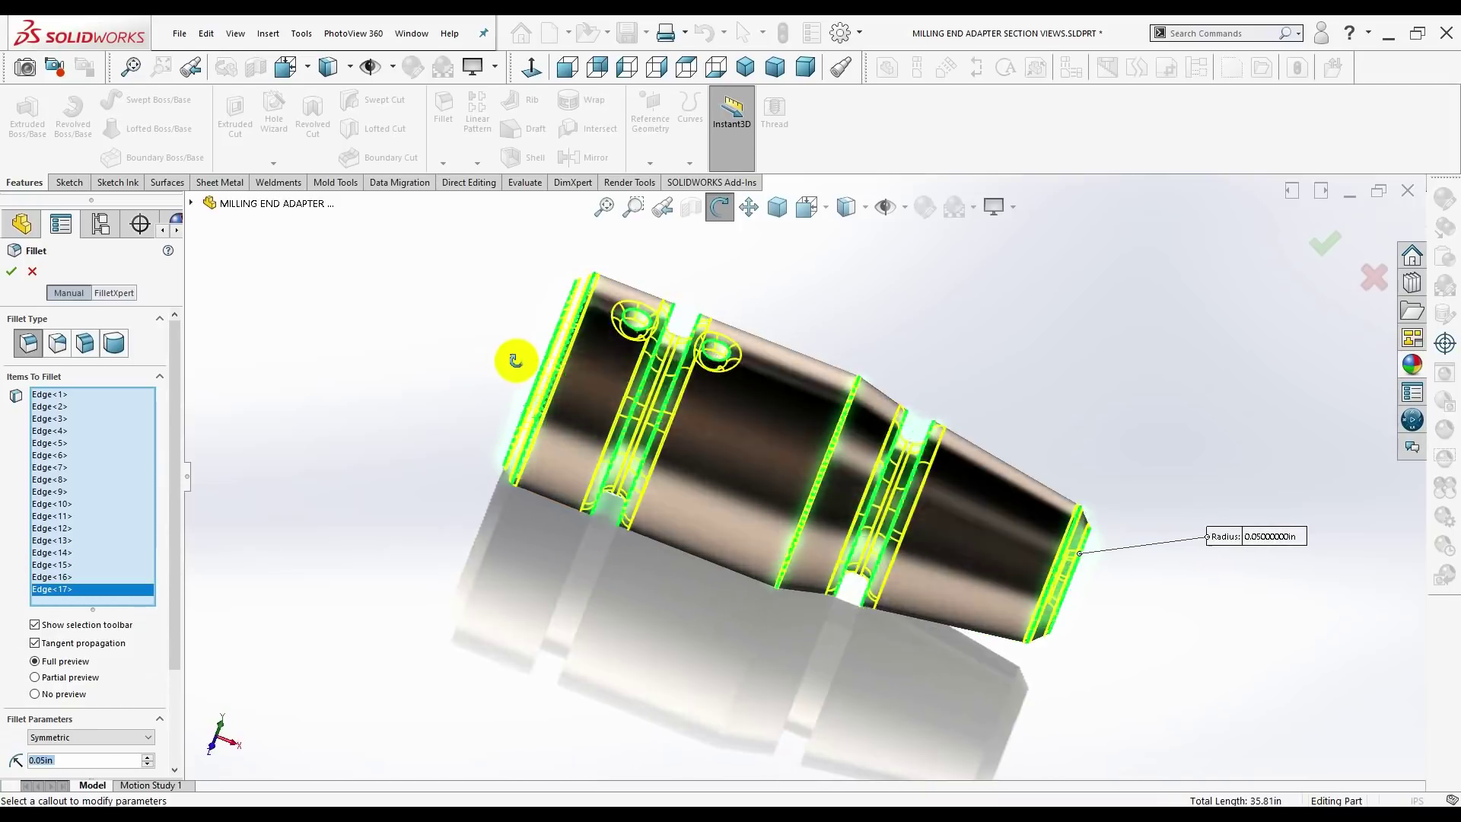
middle_click_drag(515, 359, 669, 376)
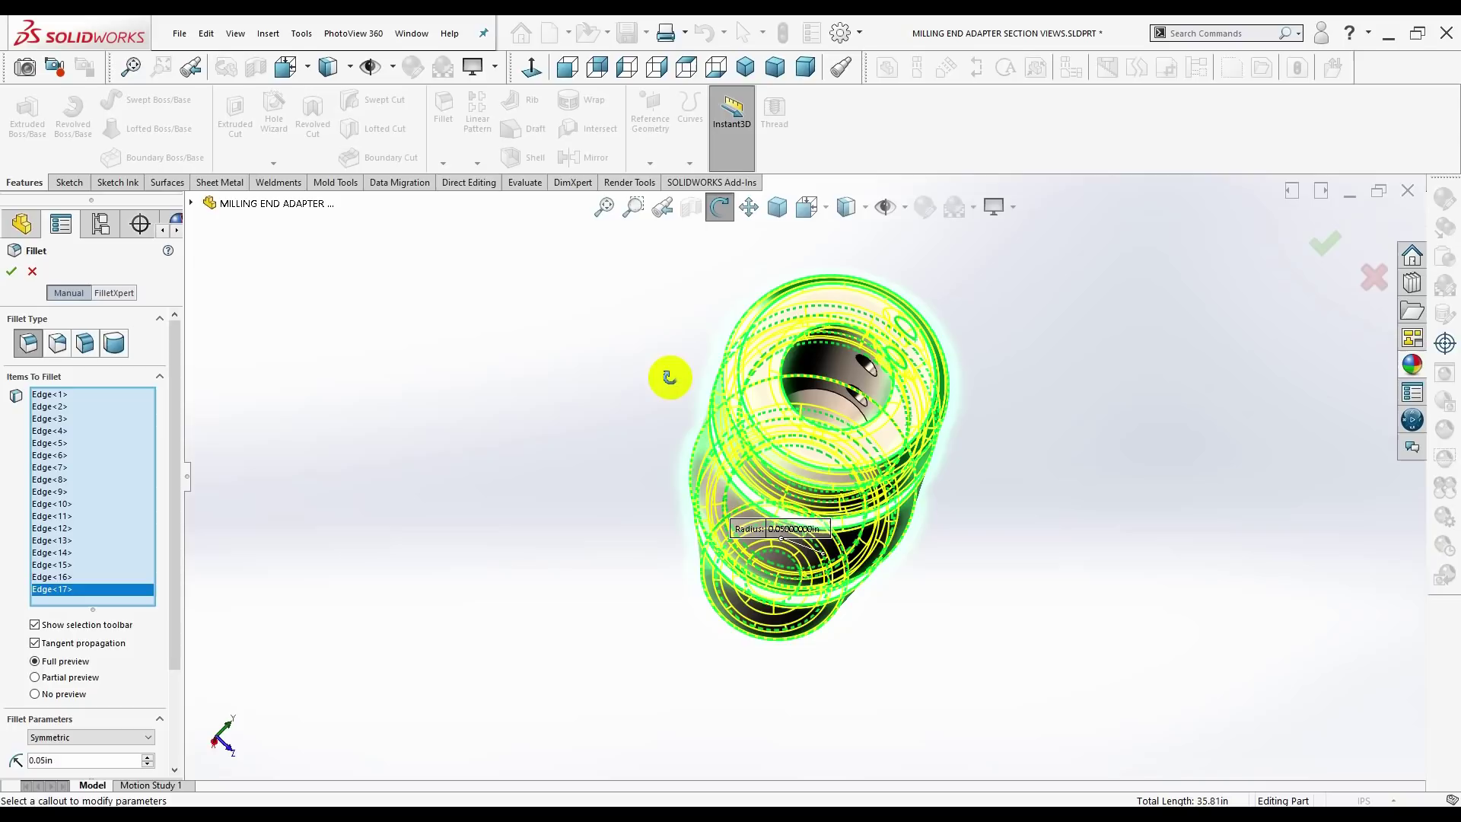
left_click(859, 392)
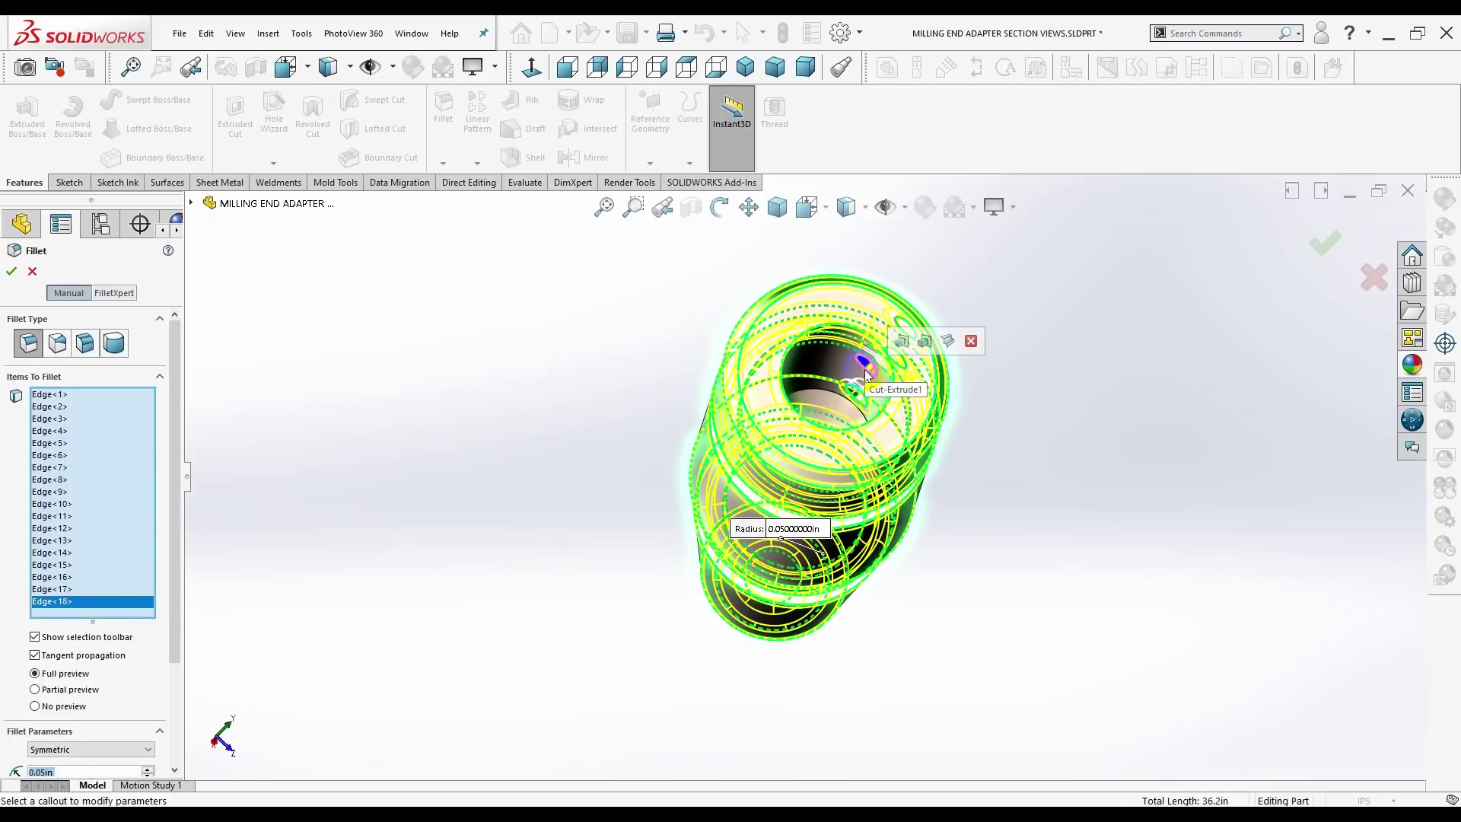
left_click(867, 375)
mouse_move(1004, 435)
middle_mouse_down()
mouse_move(862, 441)
mouse_move(979, 499)
mouse_move(922, 510)
mouse_move(739, 490)
mouse_move(837, 495)
middle_mouse_up()
left_click(14, 393)
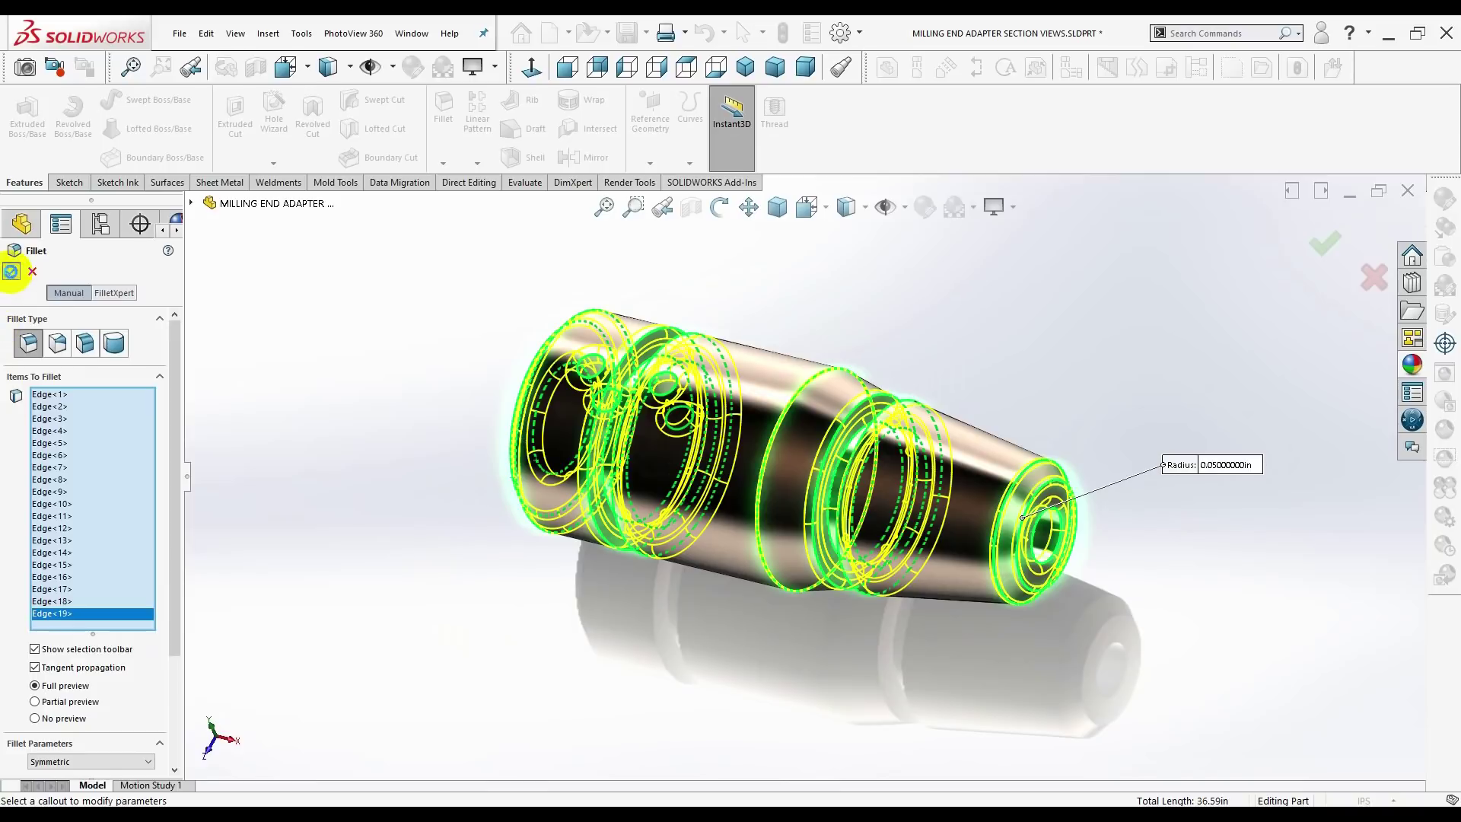
left_click(10, 272)
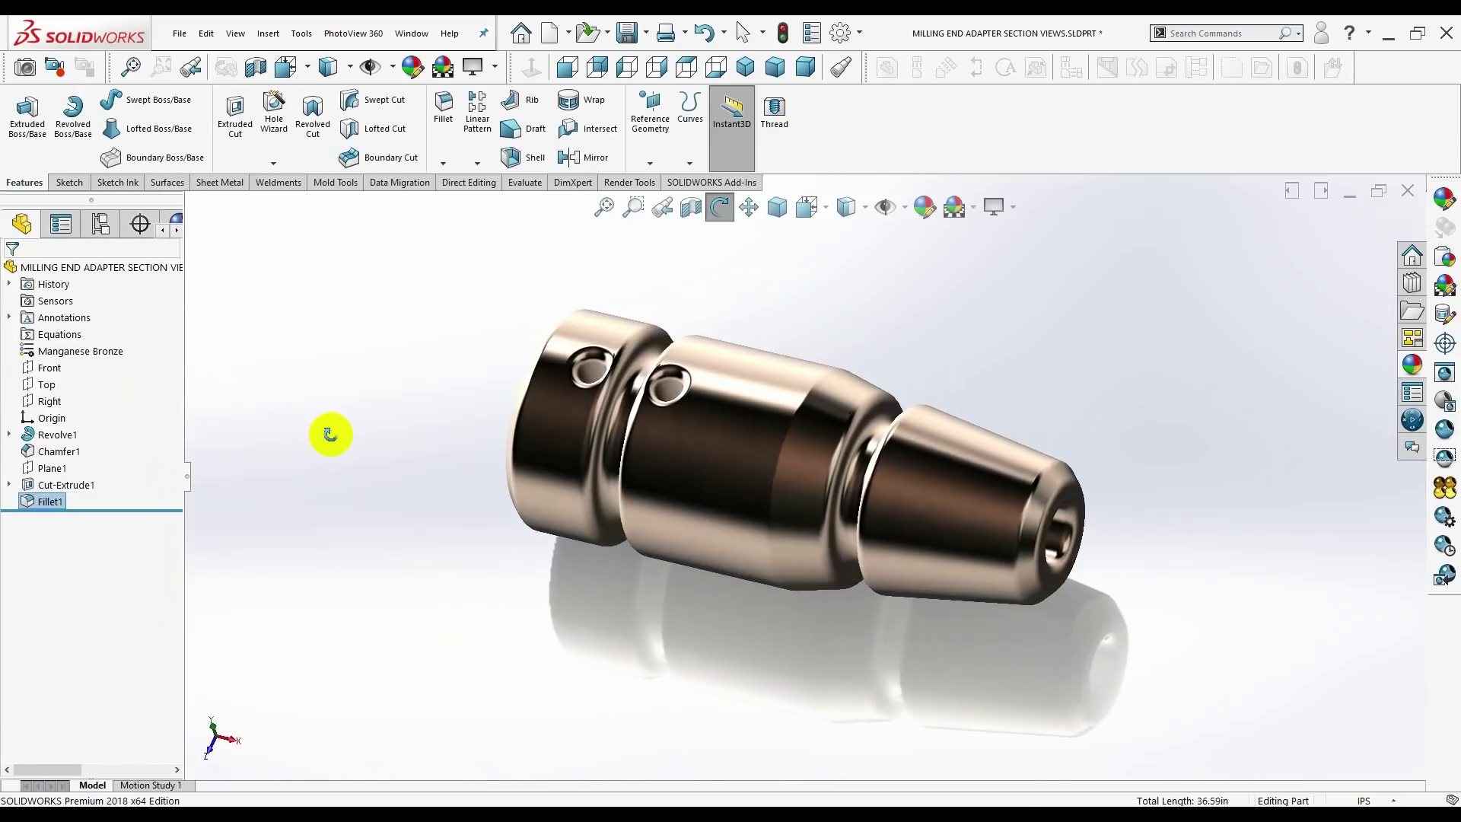
- Return to isometric view and reopen Fillet1 with Edit Feature to review its nineteen edges
mouse_move(330, 434)
left_mouse_down()
mouse_move(407, 436)
mouse_move(293, 384)
mouse_move(399, 402)
left_mouse_up()
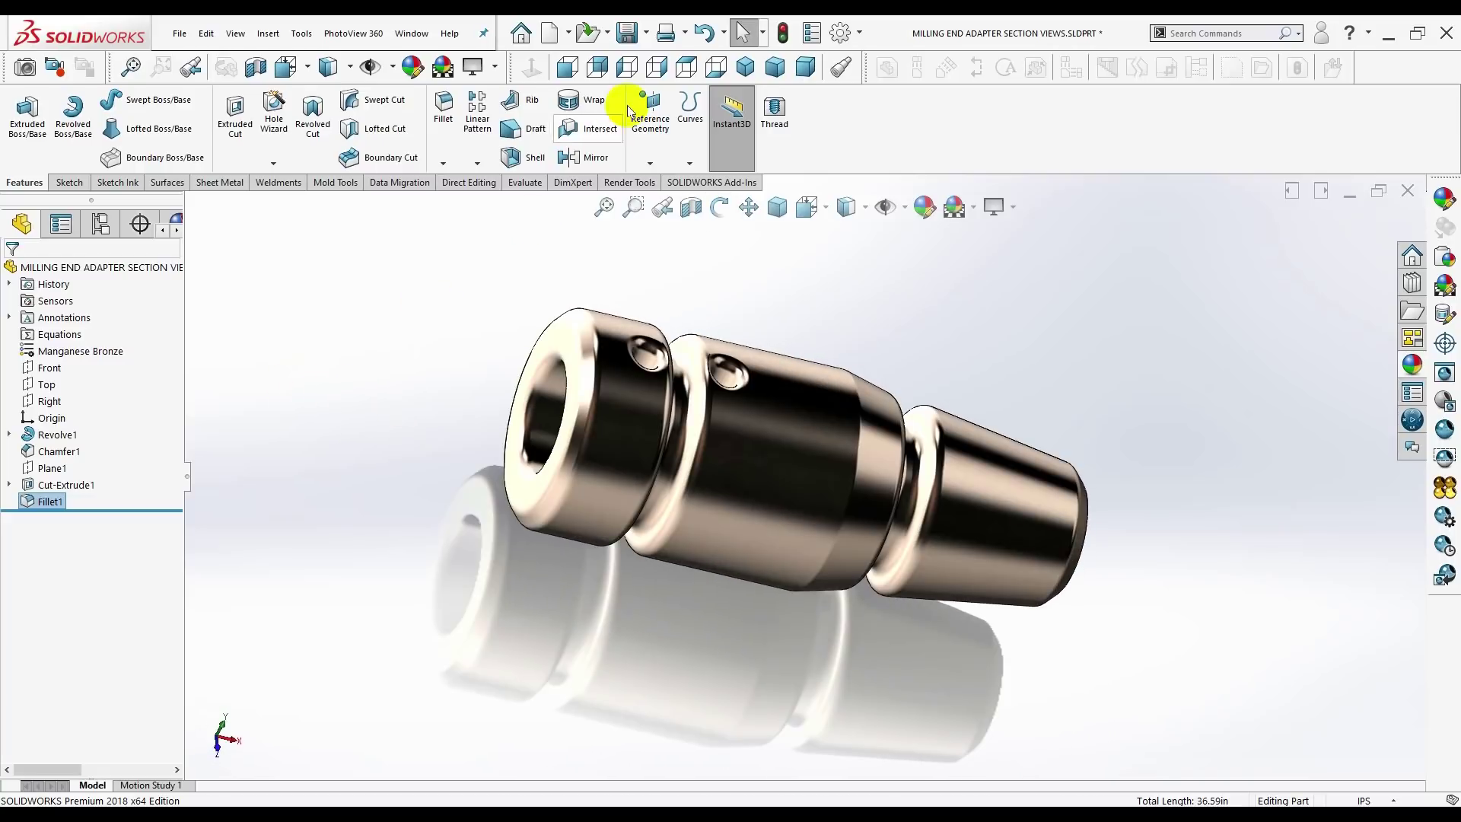
left_click(740, 72)
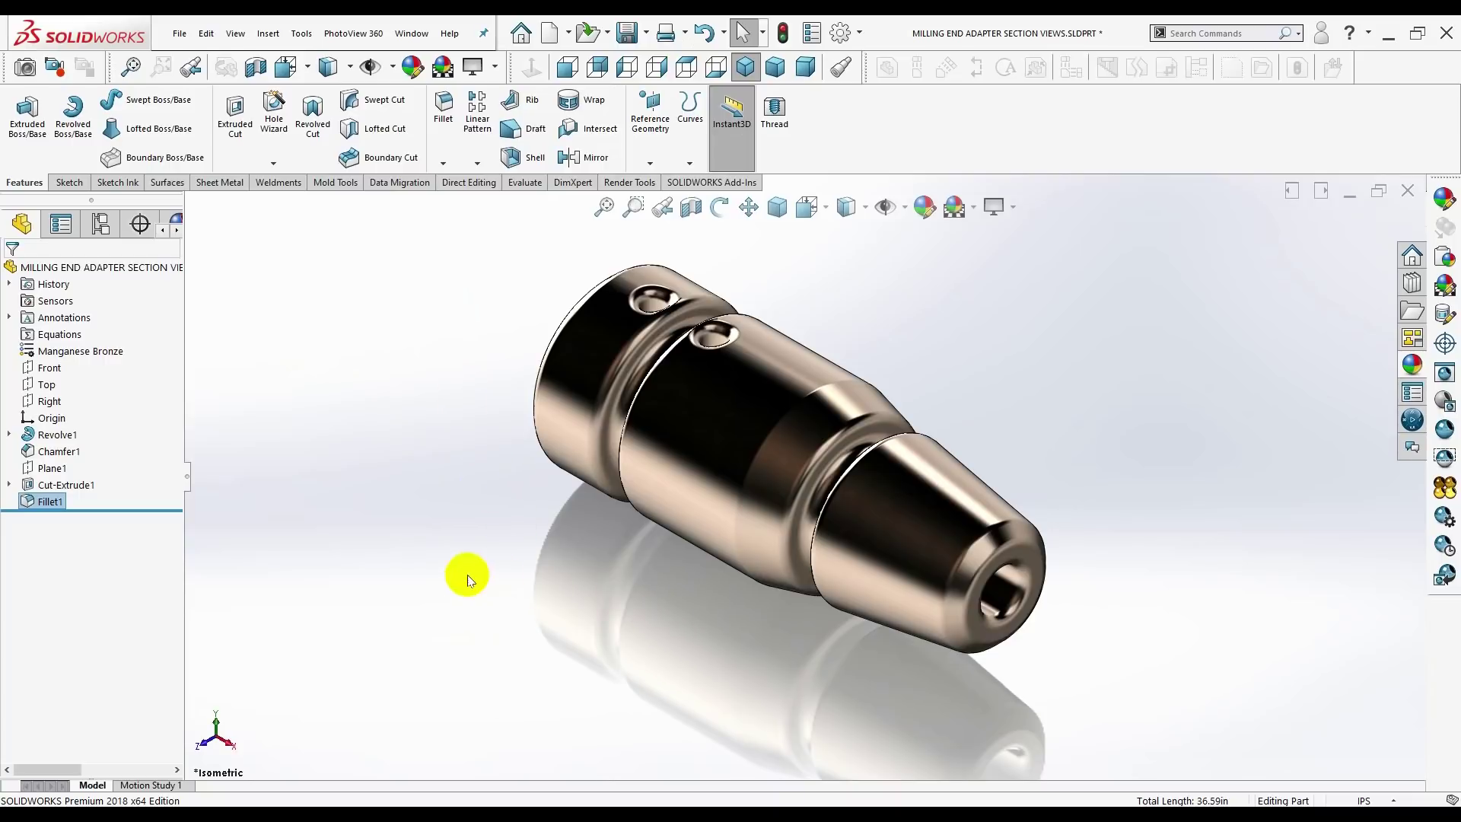
left_click(35, 502)
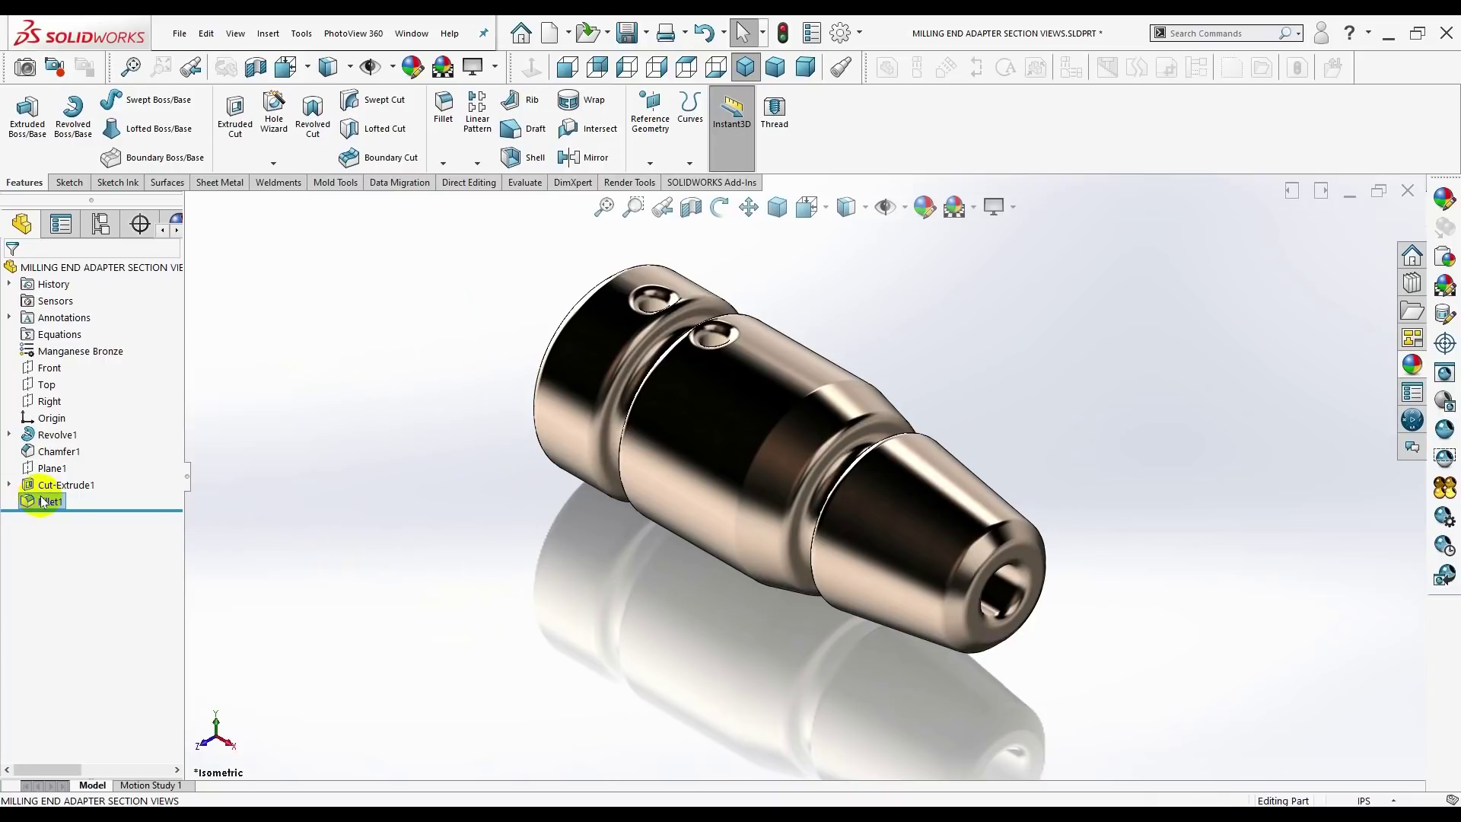
right_click(35, 512)
left_click(34, 449)
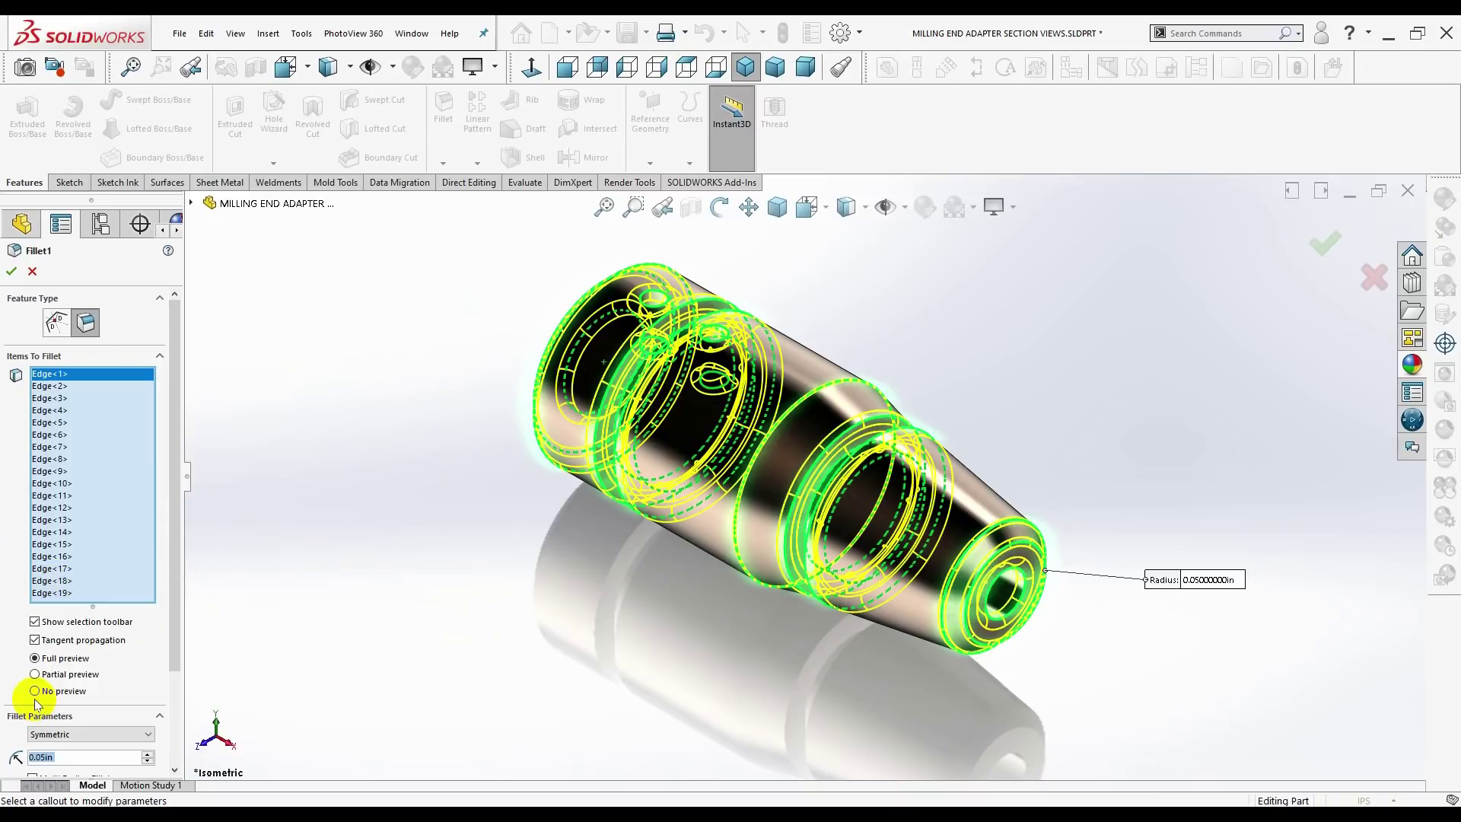
- Delete Edge<19>, Edge<18>, Edge<17> and Edge<16> from Fillet1's edge list
left_click(58, 594)
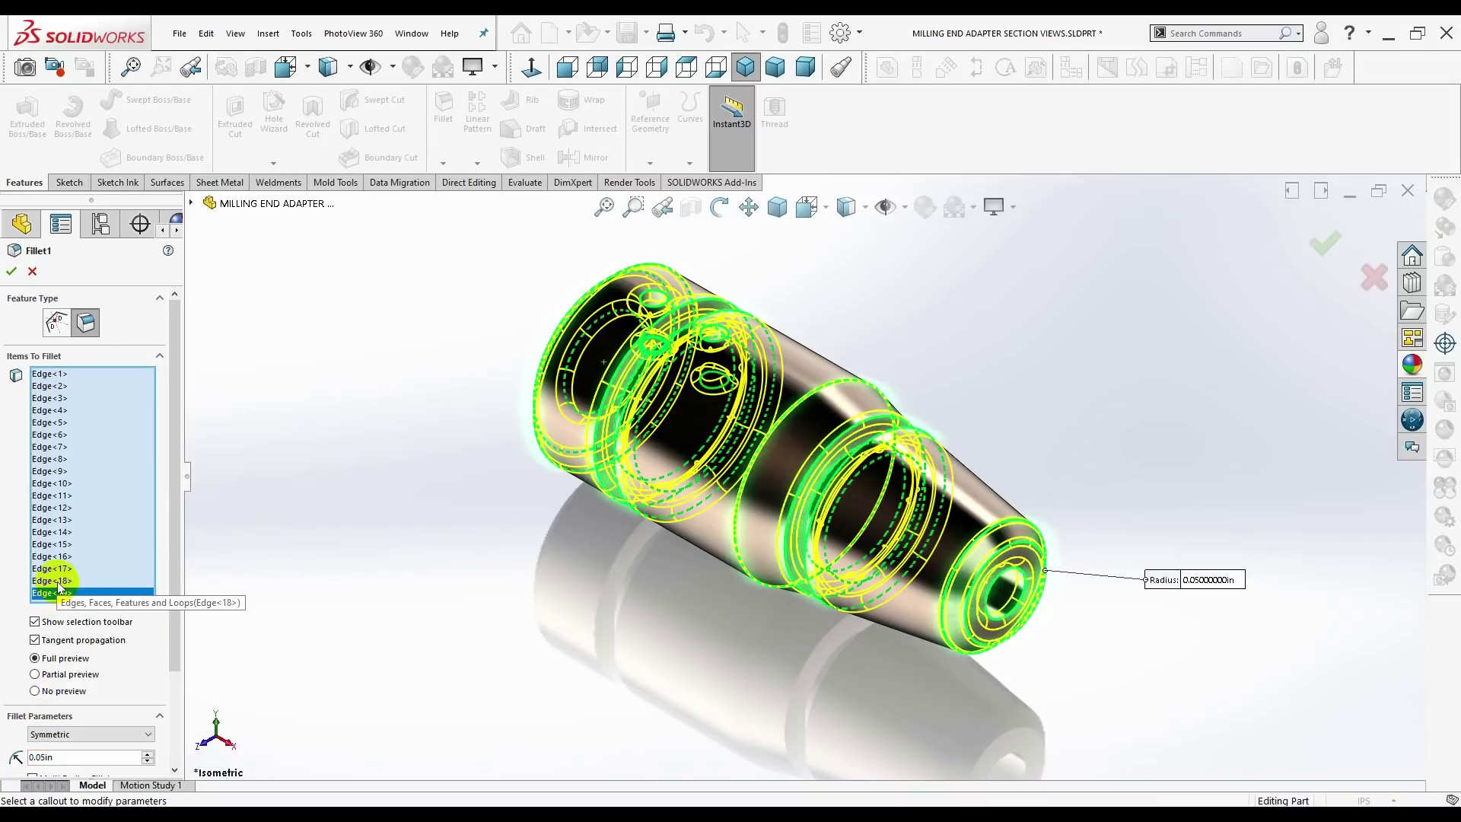
left_click(59, 582)
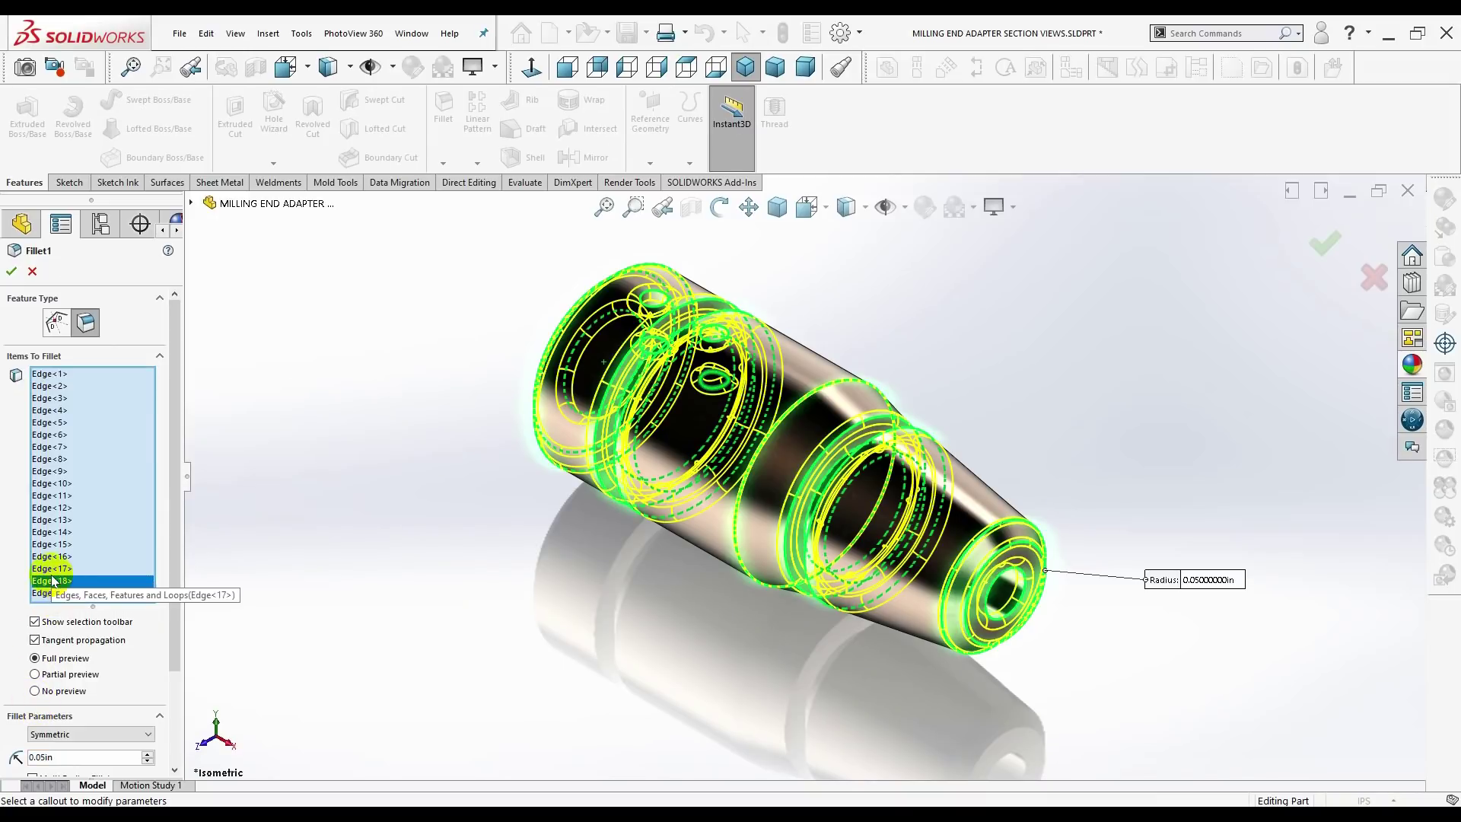
left_click(52, 570)
left_click(52, 557)
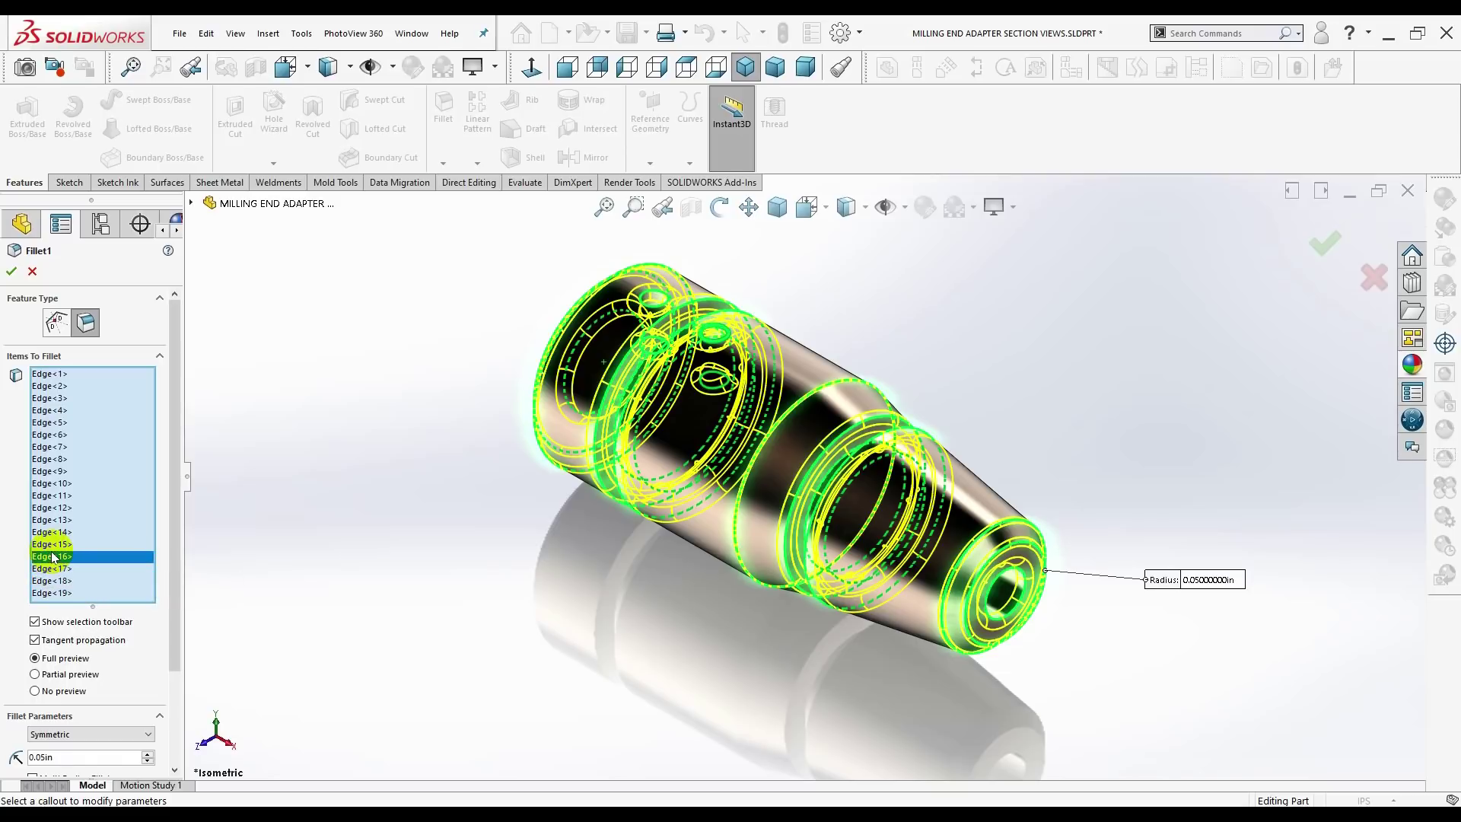
left_click(61, 593)
right_click(57, 591)
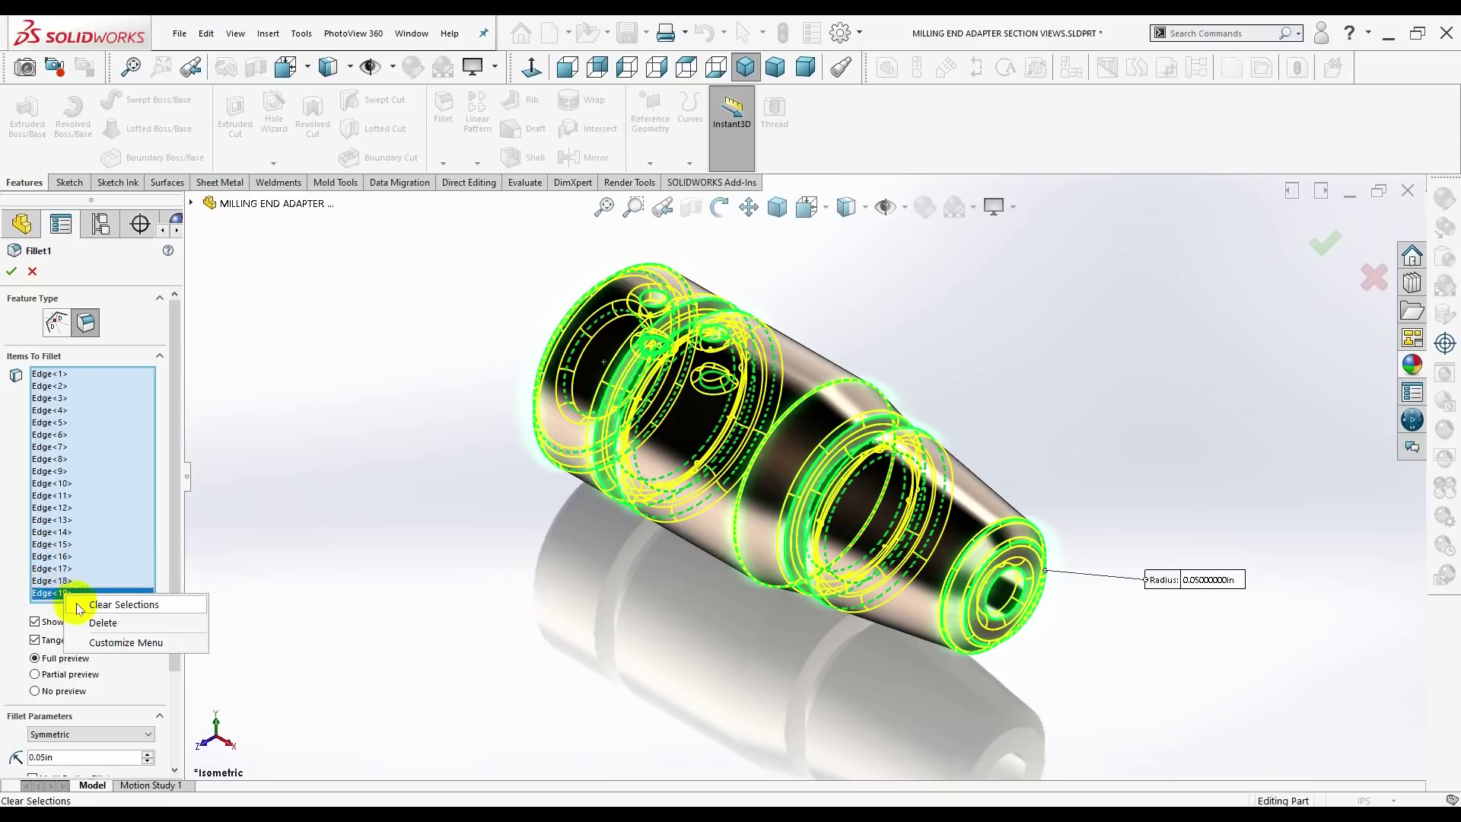
left_click(84, 623)
right_click(57, 586)
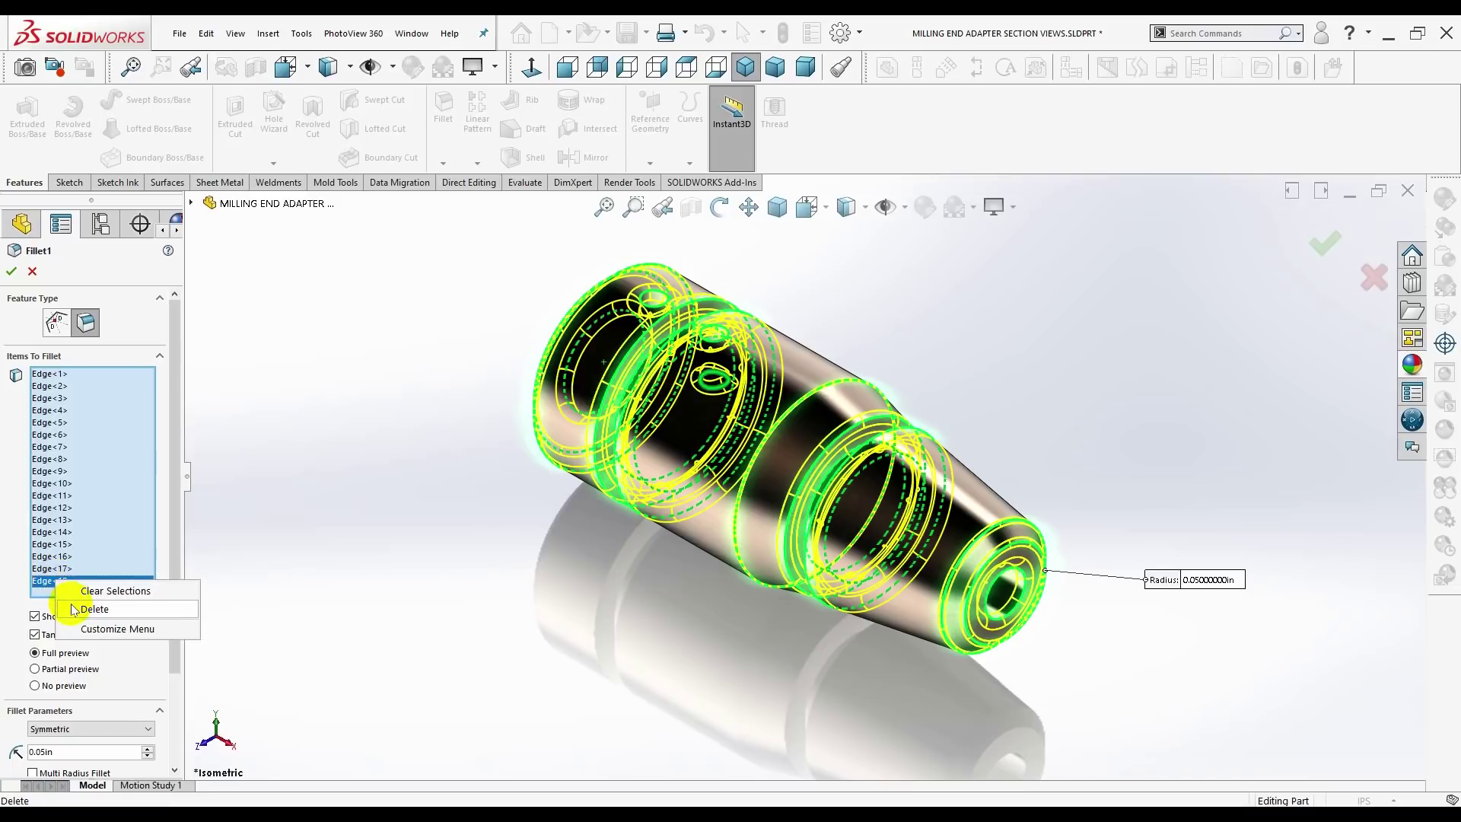
left_click(68, 607)
right_click(61, 570)
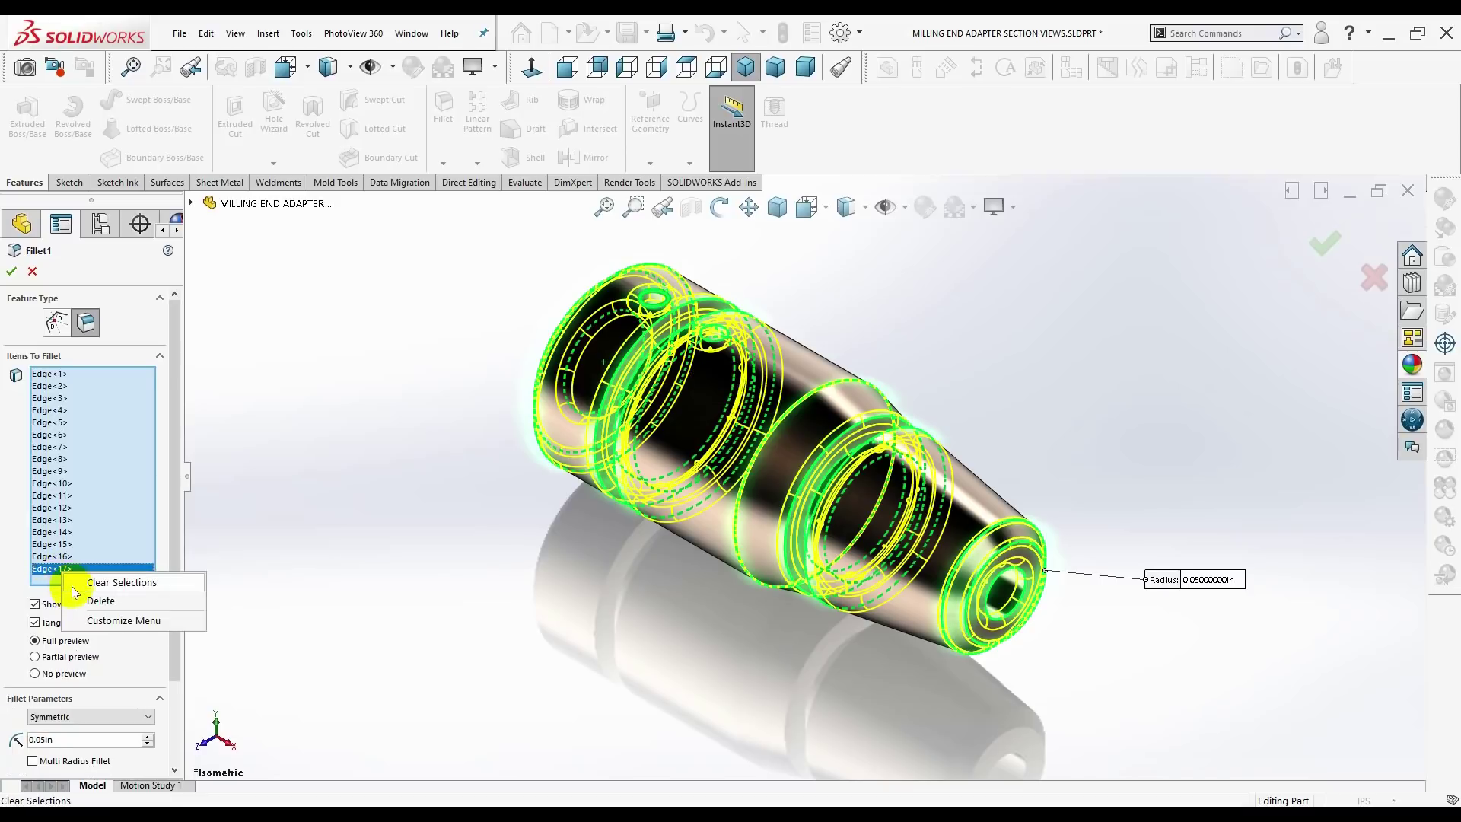
left_click(72, 592)
left_click(60, 561)
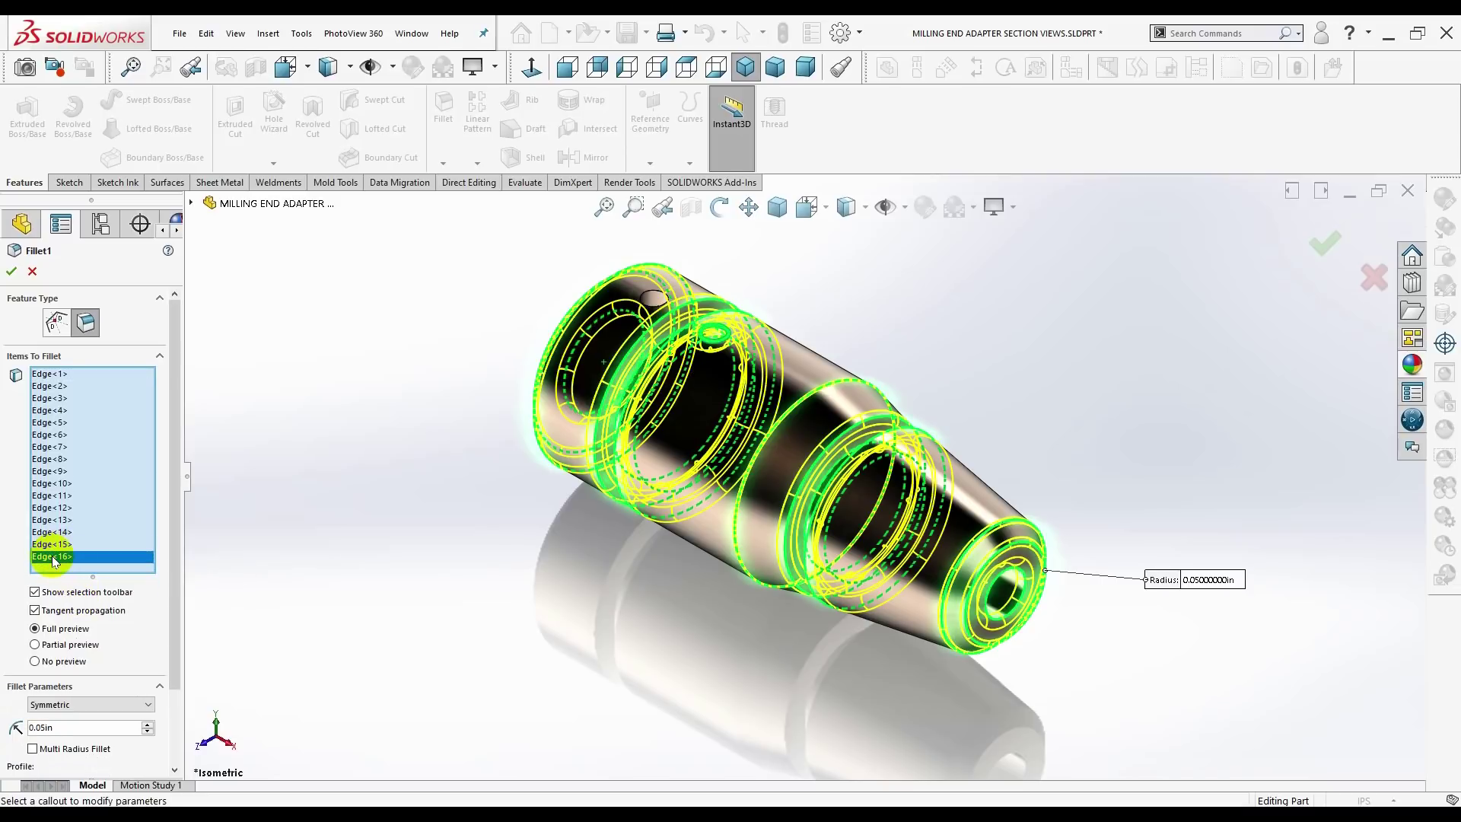
right_click(59, 562)
left_click(66, 587)
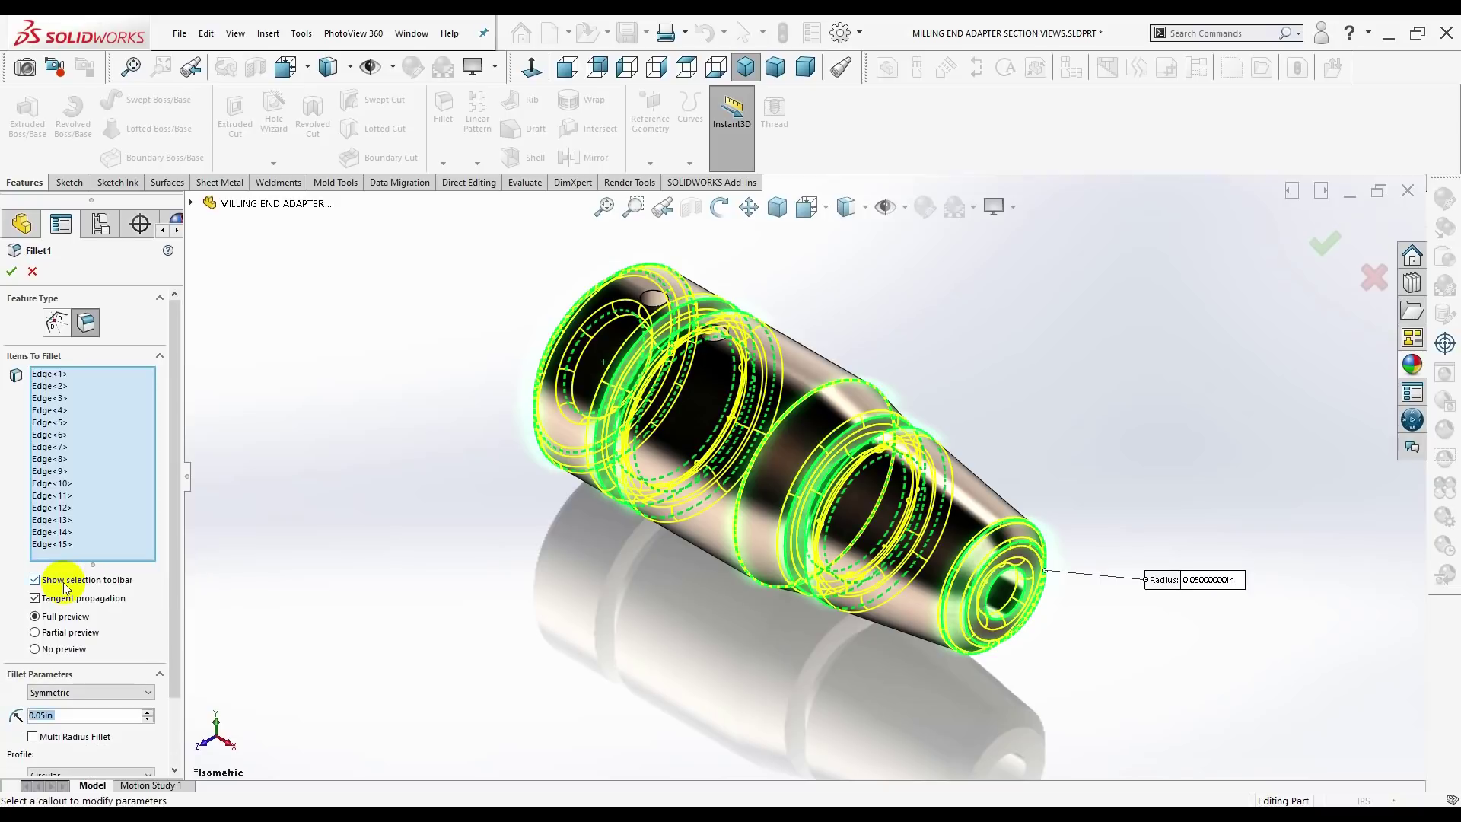
- Apply Fillet1 on the remaining fifteen edges and inspect the part in isometric view
left_click(11, 274)
mouse_move(443, 475)
middle_mouse_down()
mouse_move(496, 454)
mouse_move(571, 478)
middle_mouse_up()
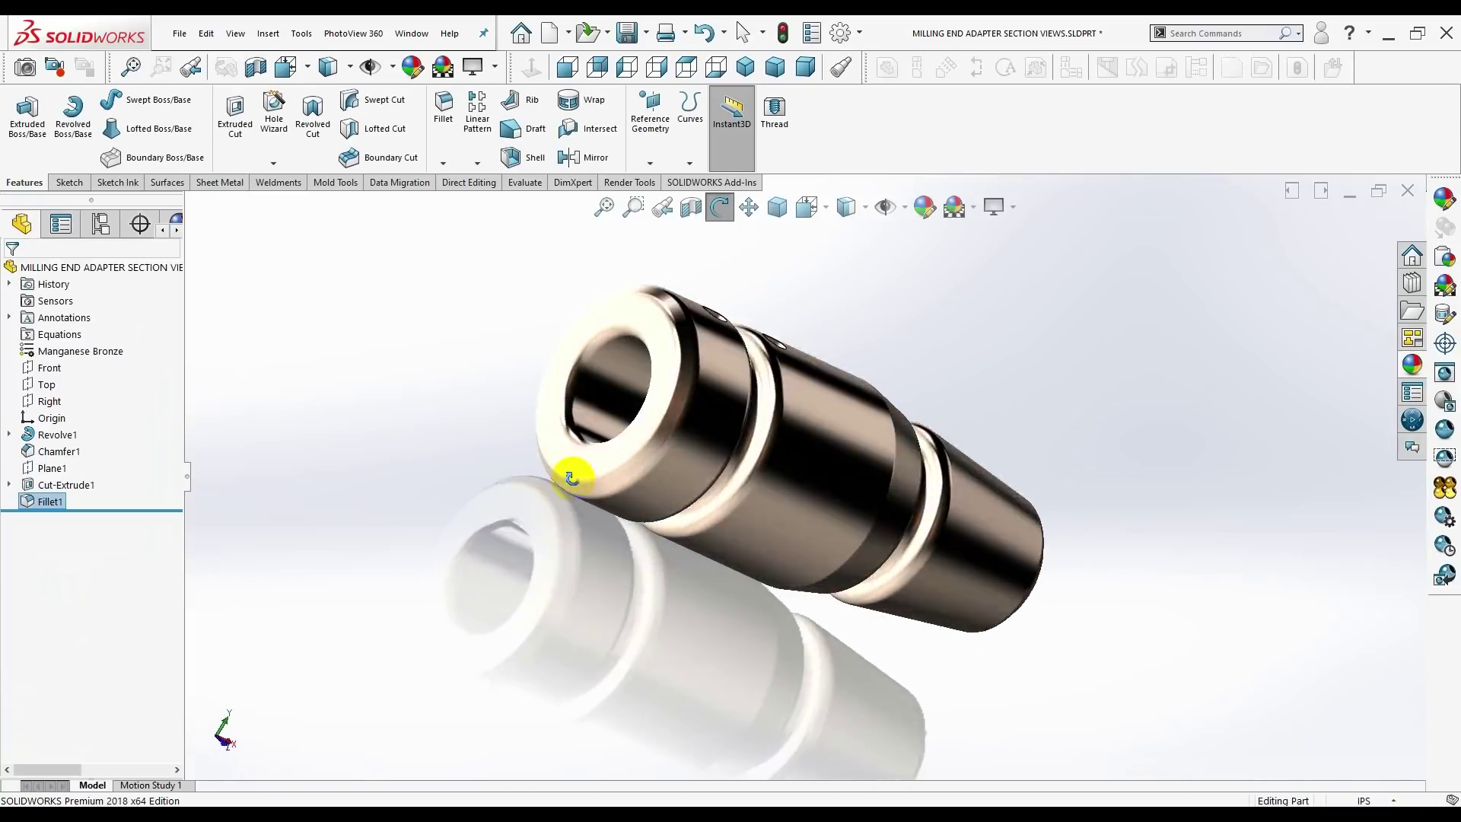
mouse_move(571, 478)
left_mouse_down()
mouse_move(580, 515)
mouse_move(499, 499)
left_mouse_up()
left_click(719, 207)
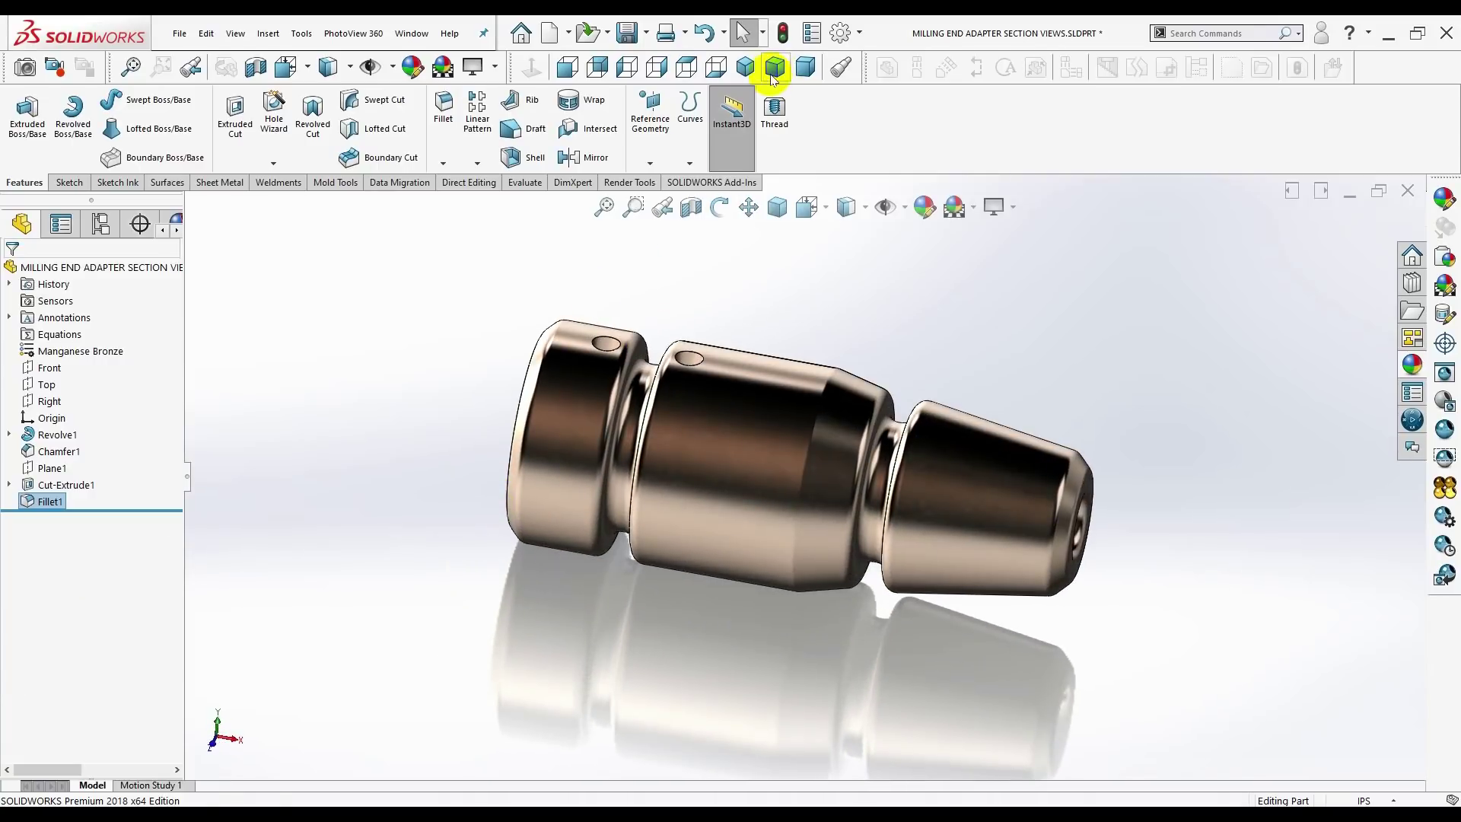
left_click(747, 68)
left_click(443, 162)
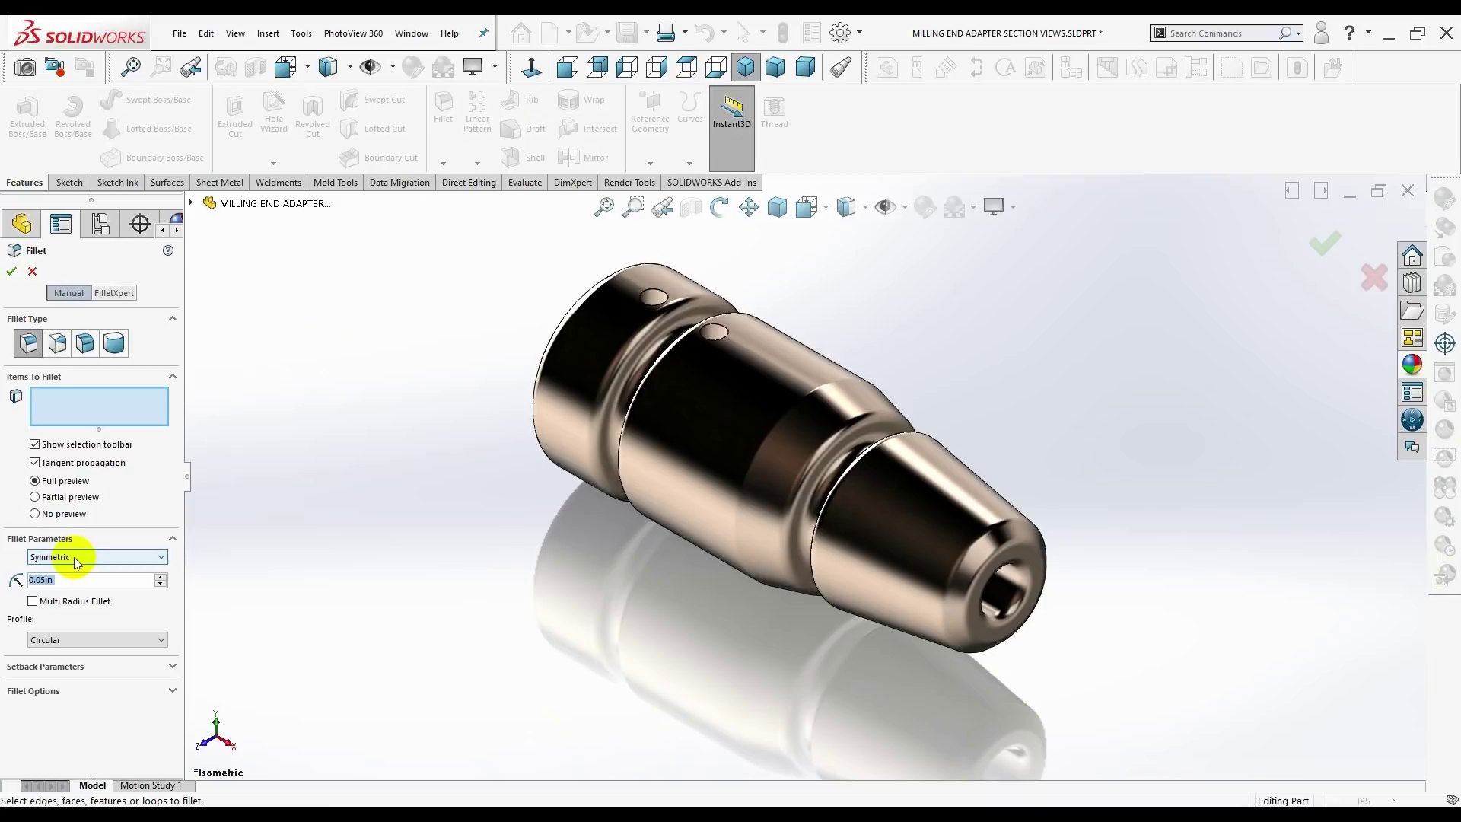
- Fillet the edges of both small cross holes with a 0.025 in radius
key("BackSpace")
type(".")
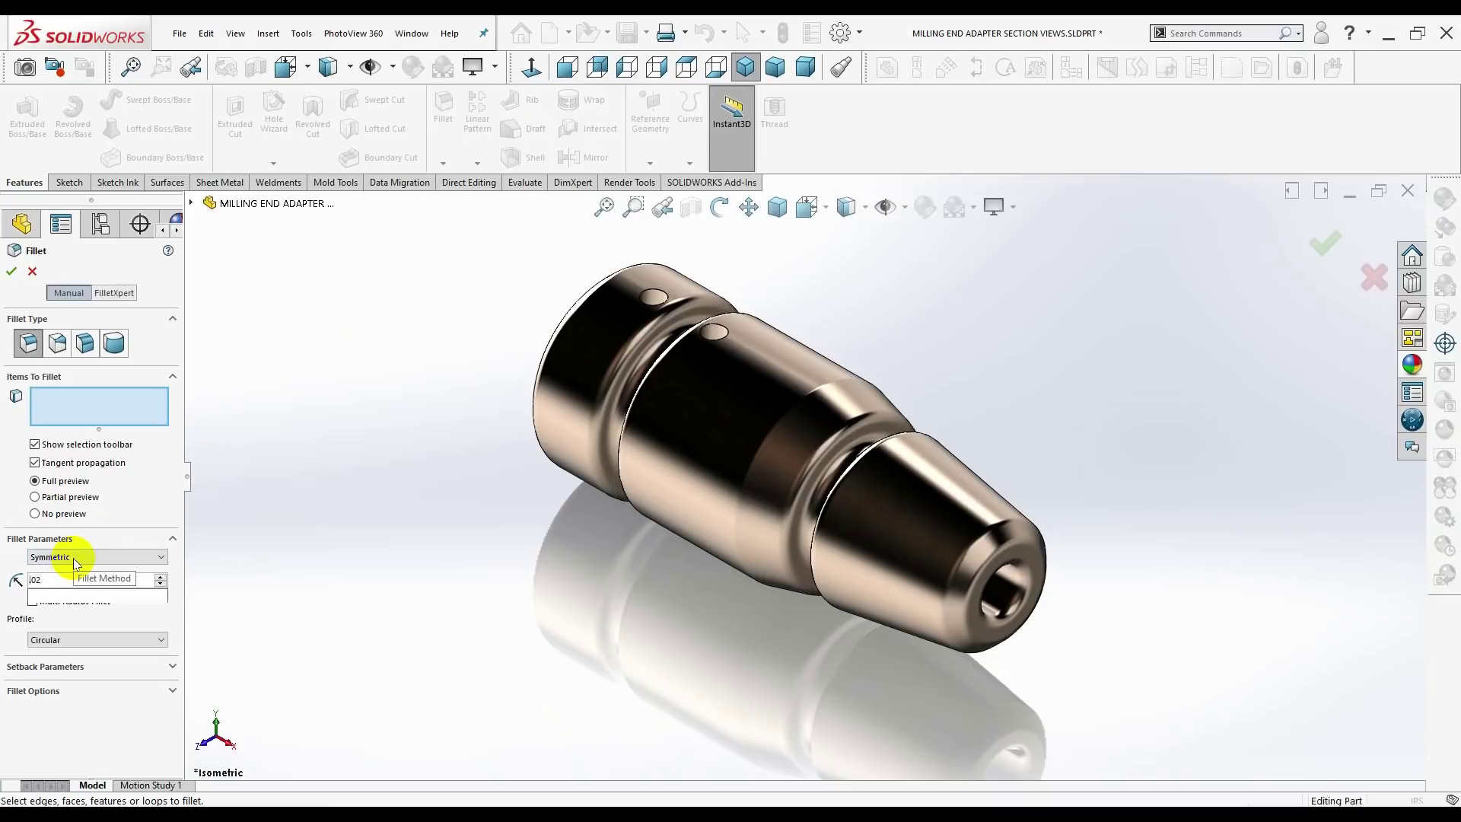
type("02")
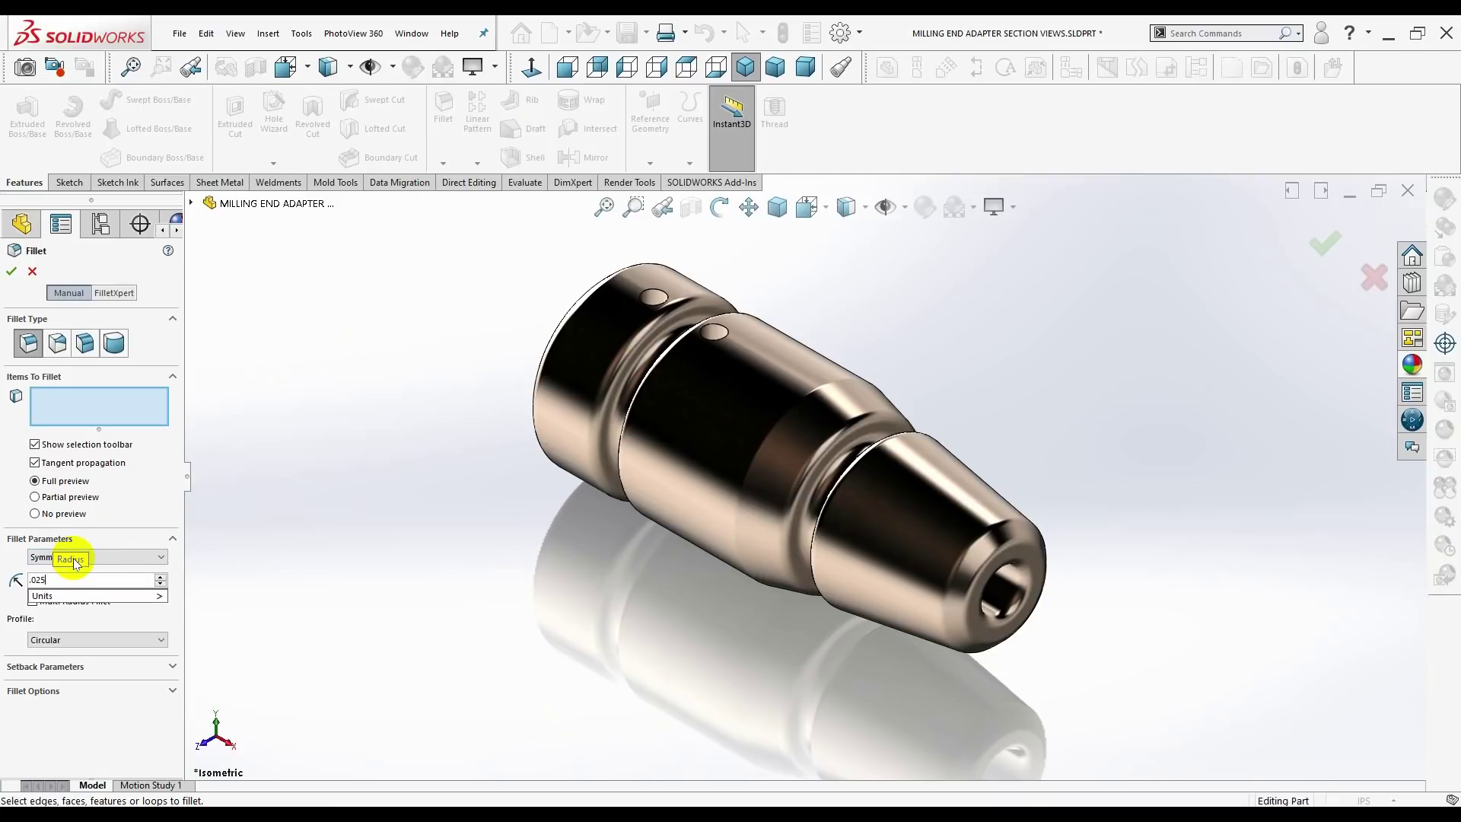
left_click(34, 497)
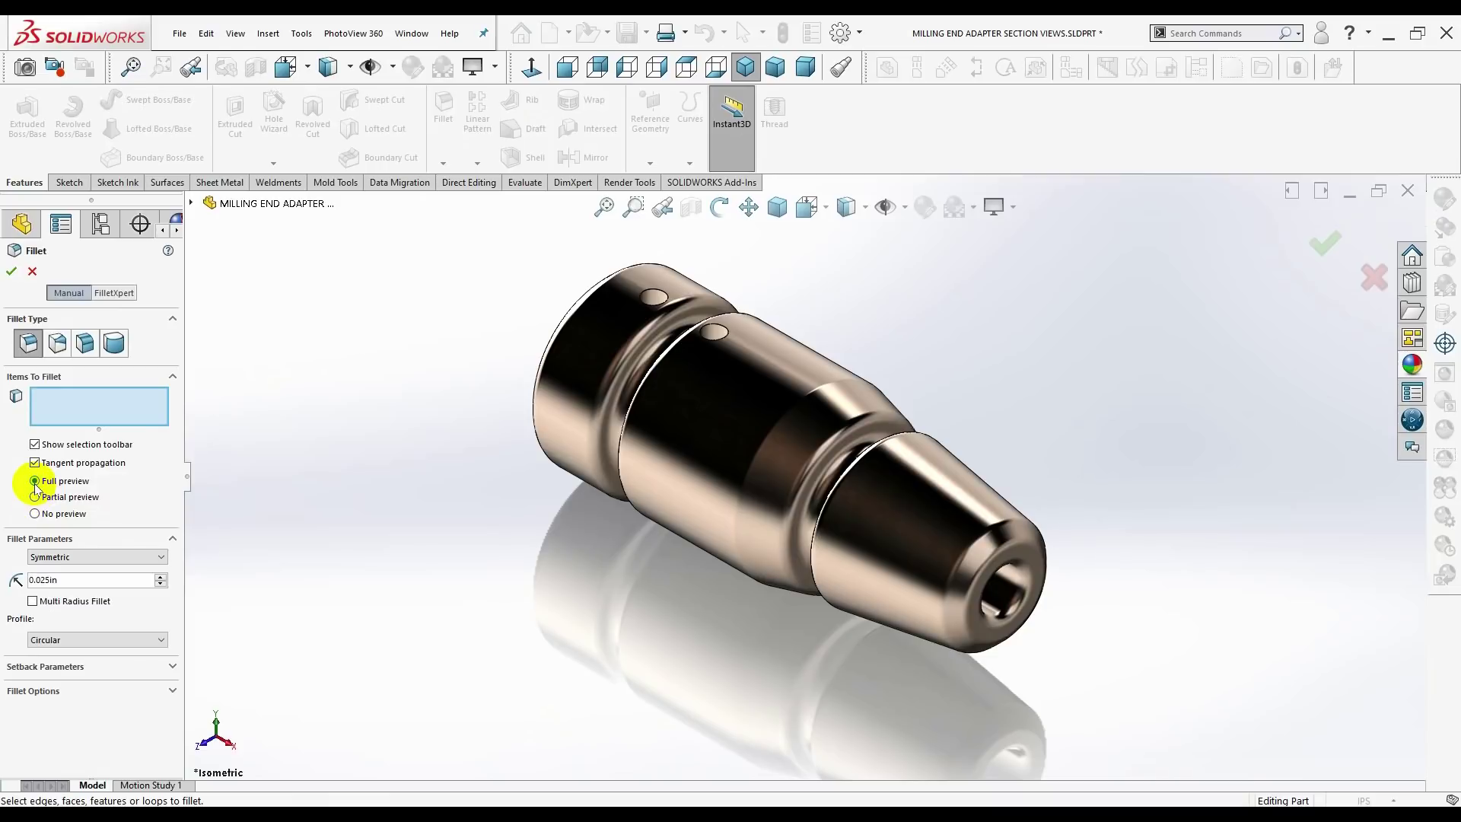
left_click(653, 299)
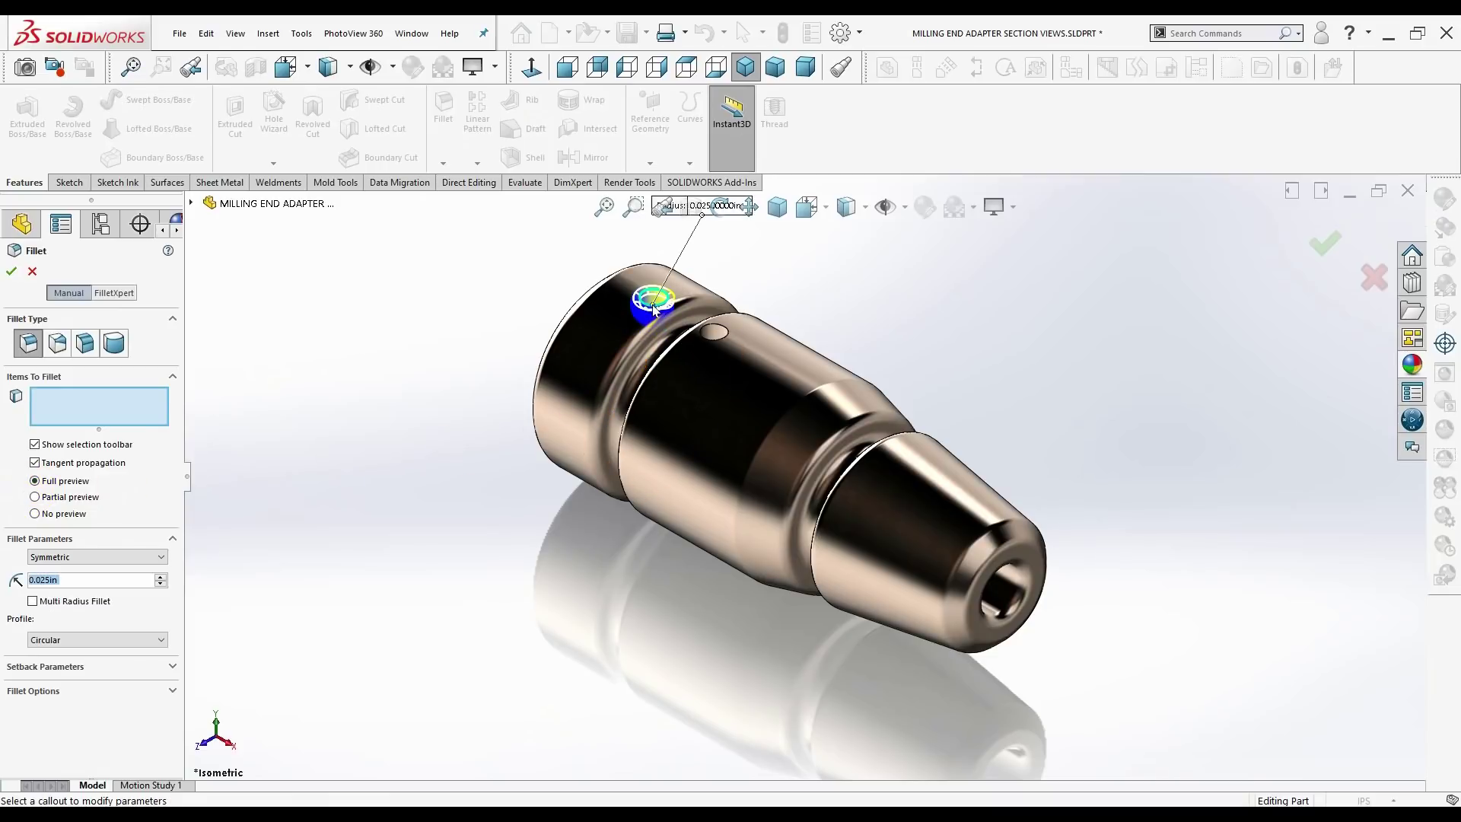
left_click(705, 350)
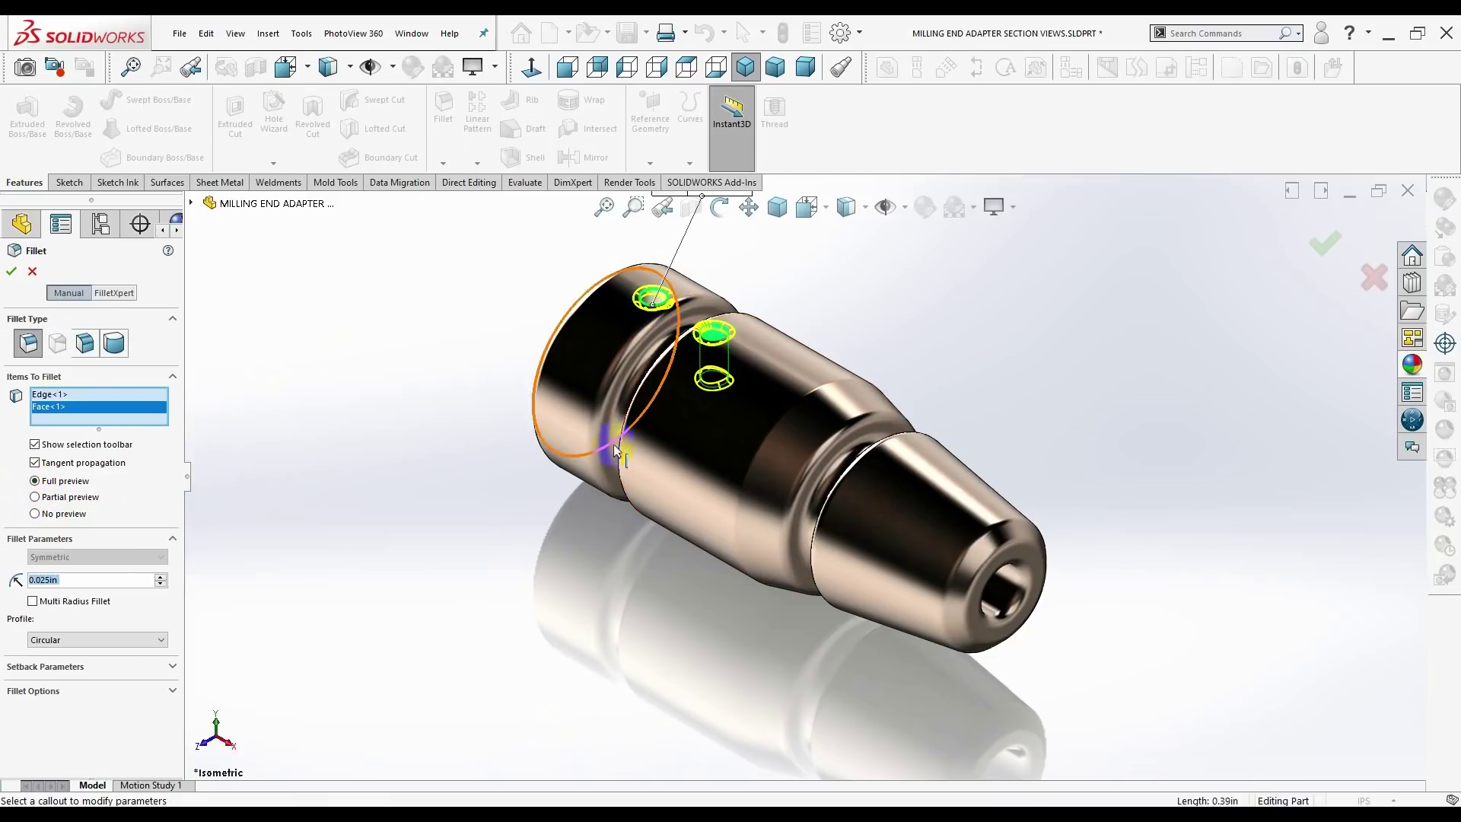
middle_click_drag(615, 450, 747, 360)
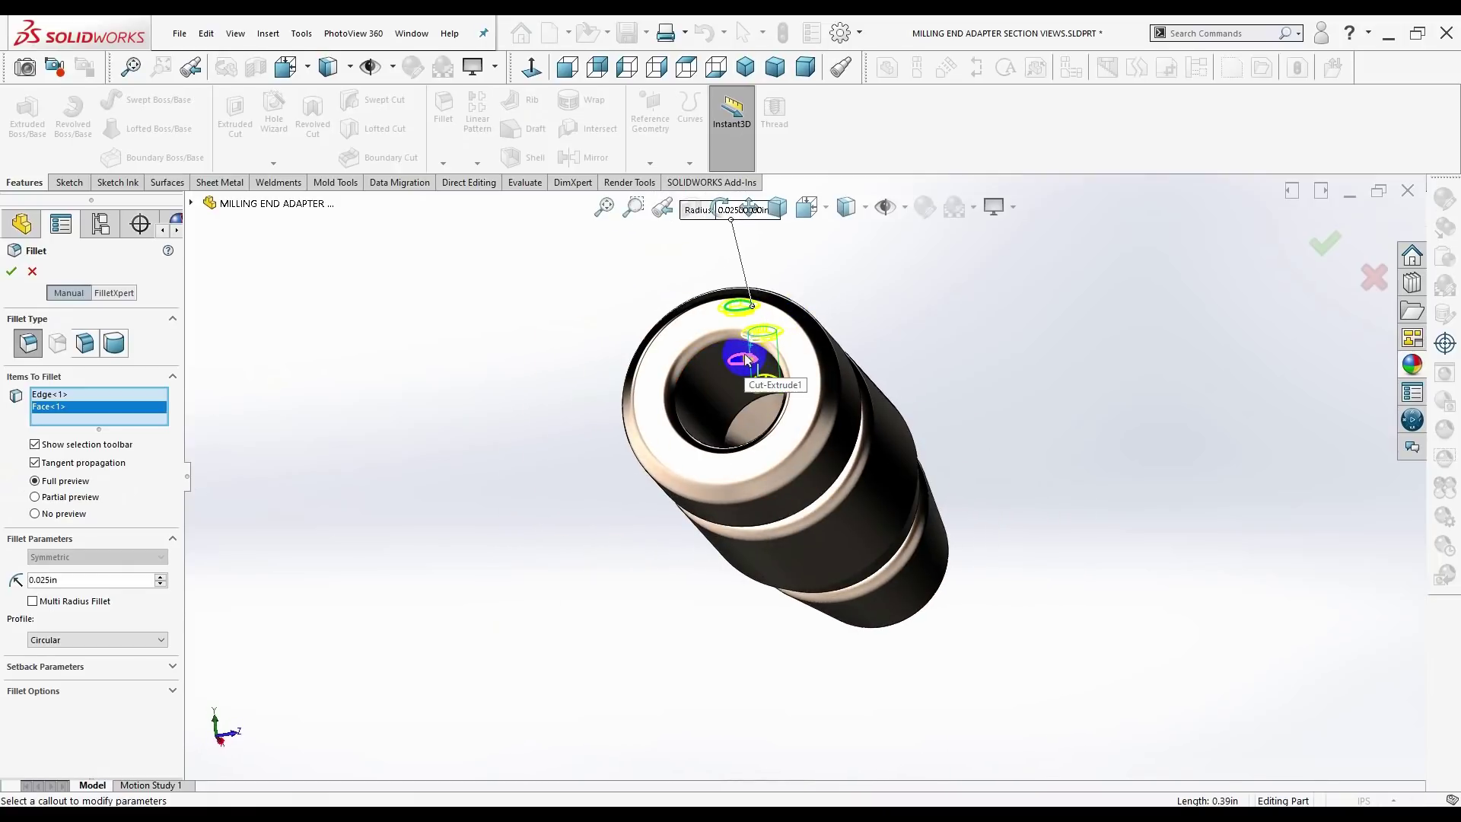
left_click(747, 360)
middle_click_drag(582, 393, 436, 604)
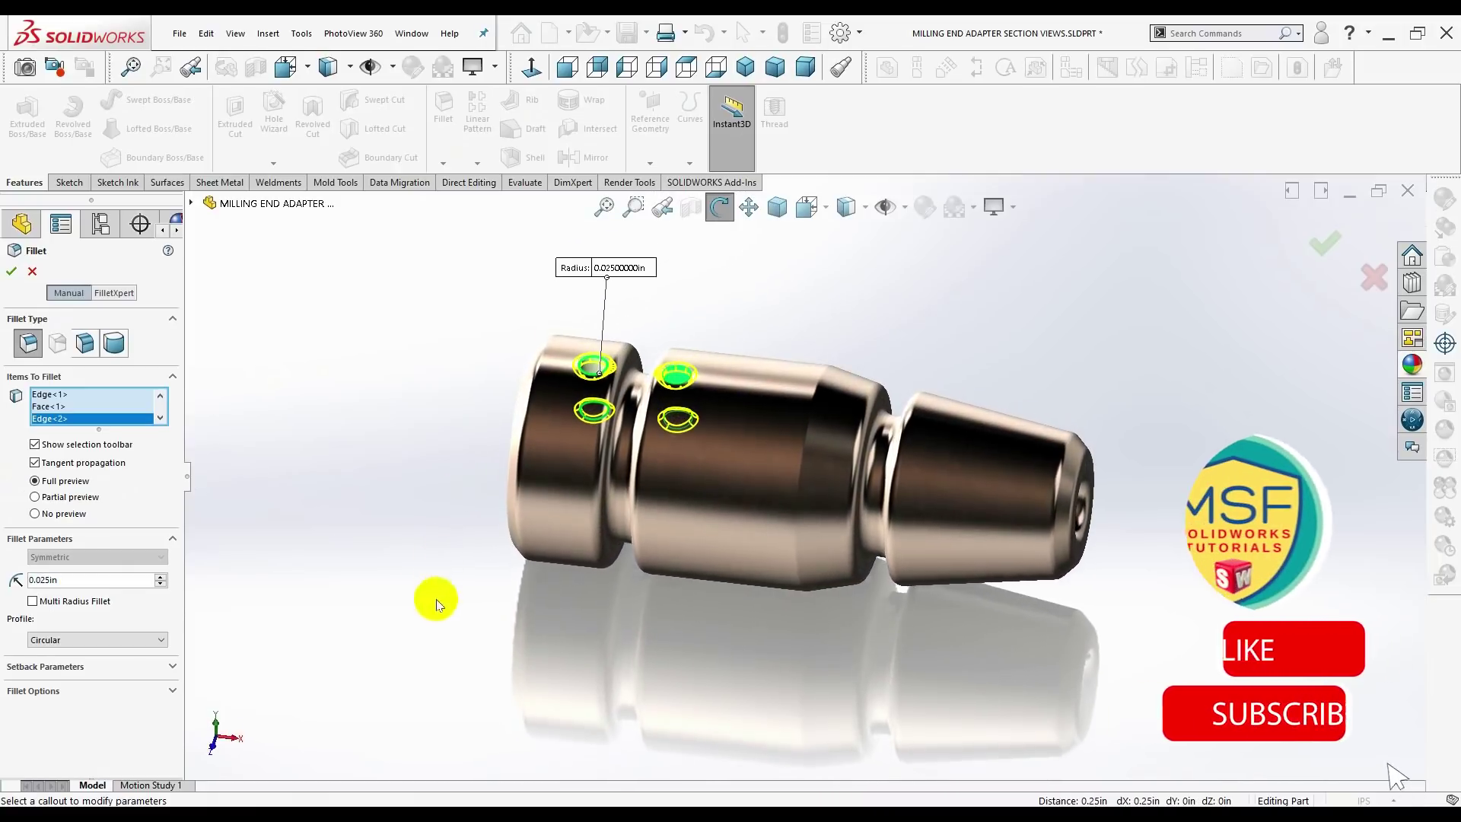
left_click(12, 271)
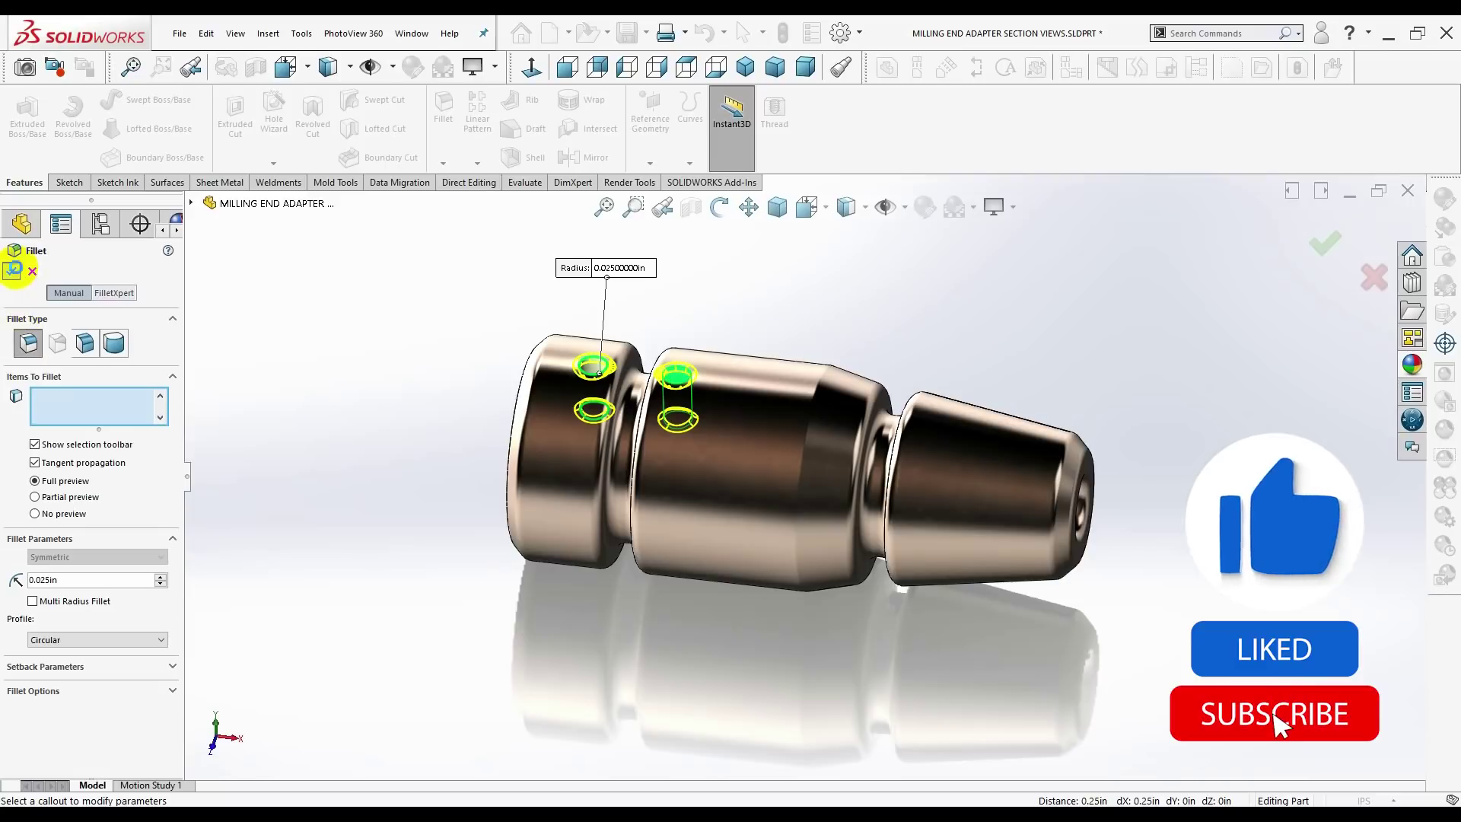
- Turn the part to face its bored end and start a new fillet
middle_click_drag(329, 444, 300, 488)
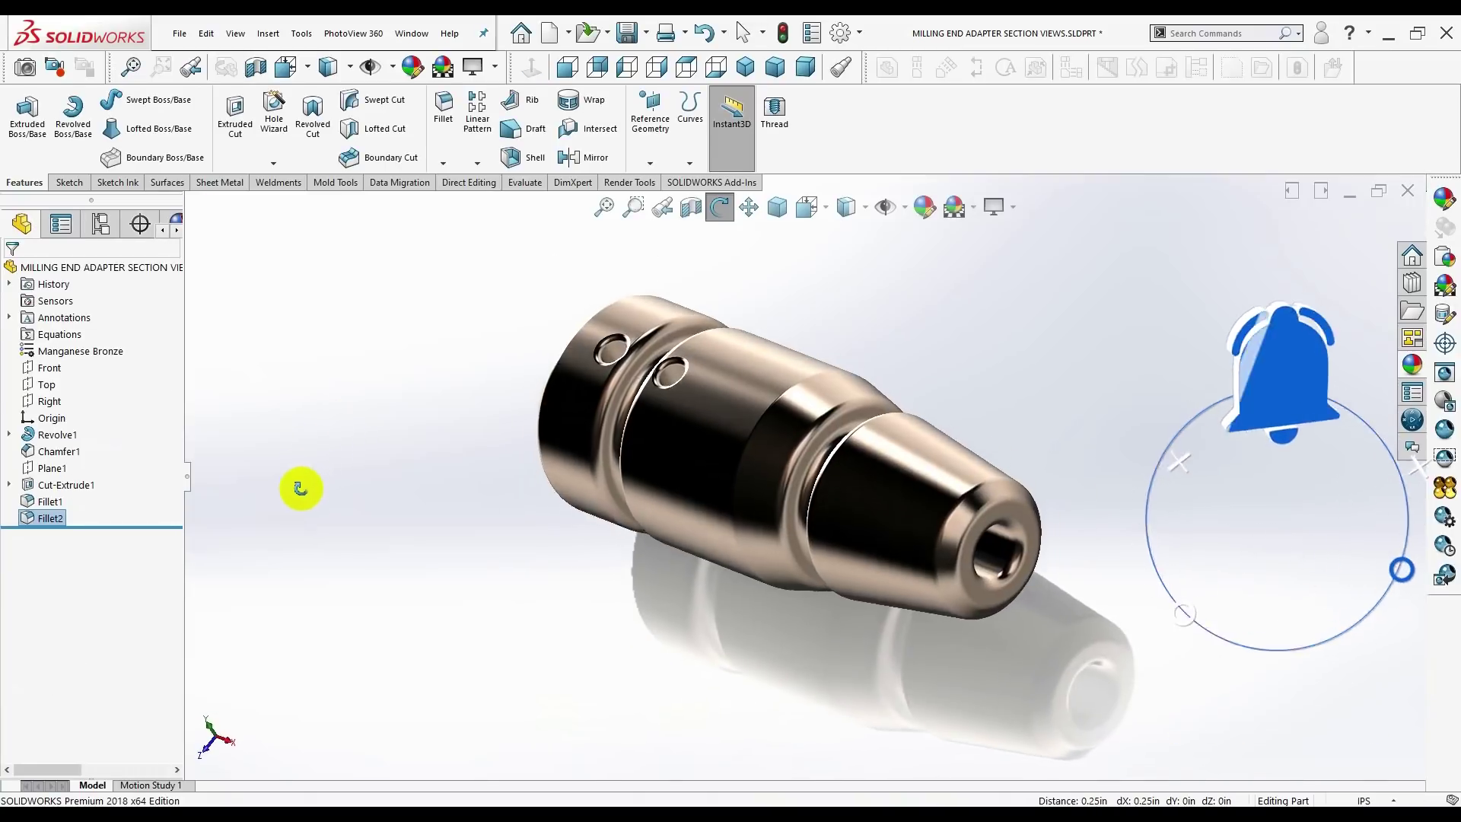
mouse_move(300, 488)
left_mouse_down()
mouse_move(669, 538)
mouse_move(600, 517)
mouse_move(640, 639)
mouse_move(621, 642)
mouse_move(630, 656)
left_mouse_up()
key("Escape")
left_click_drag(945, 594, 708, 267)
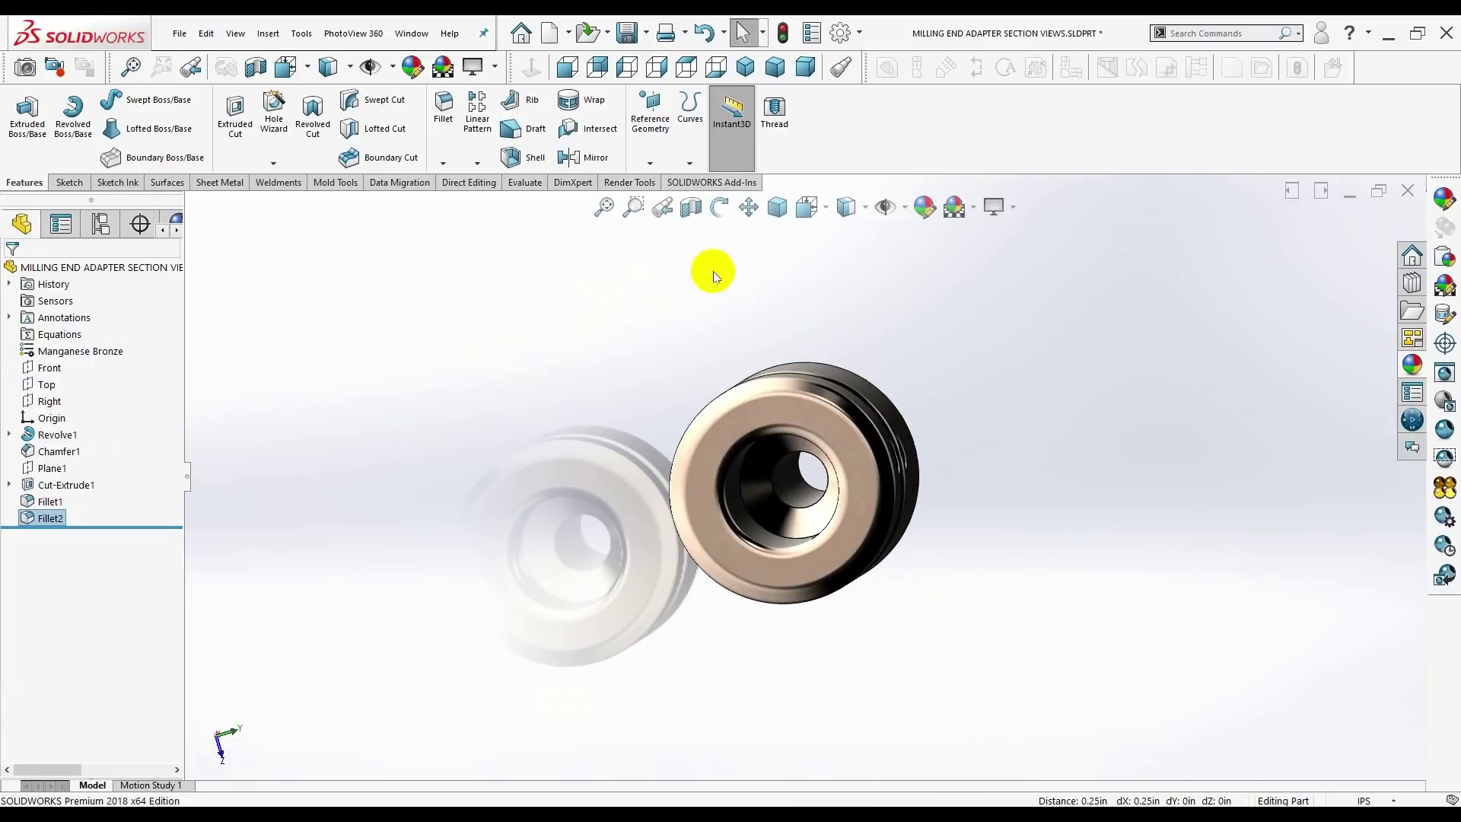
left_click(719, 207)
left_click(443, 162)
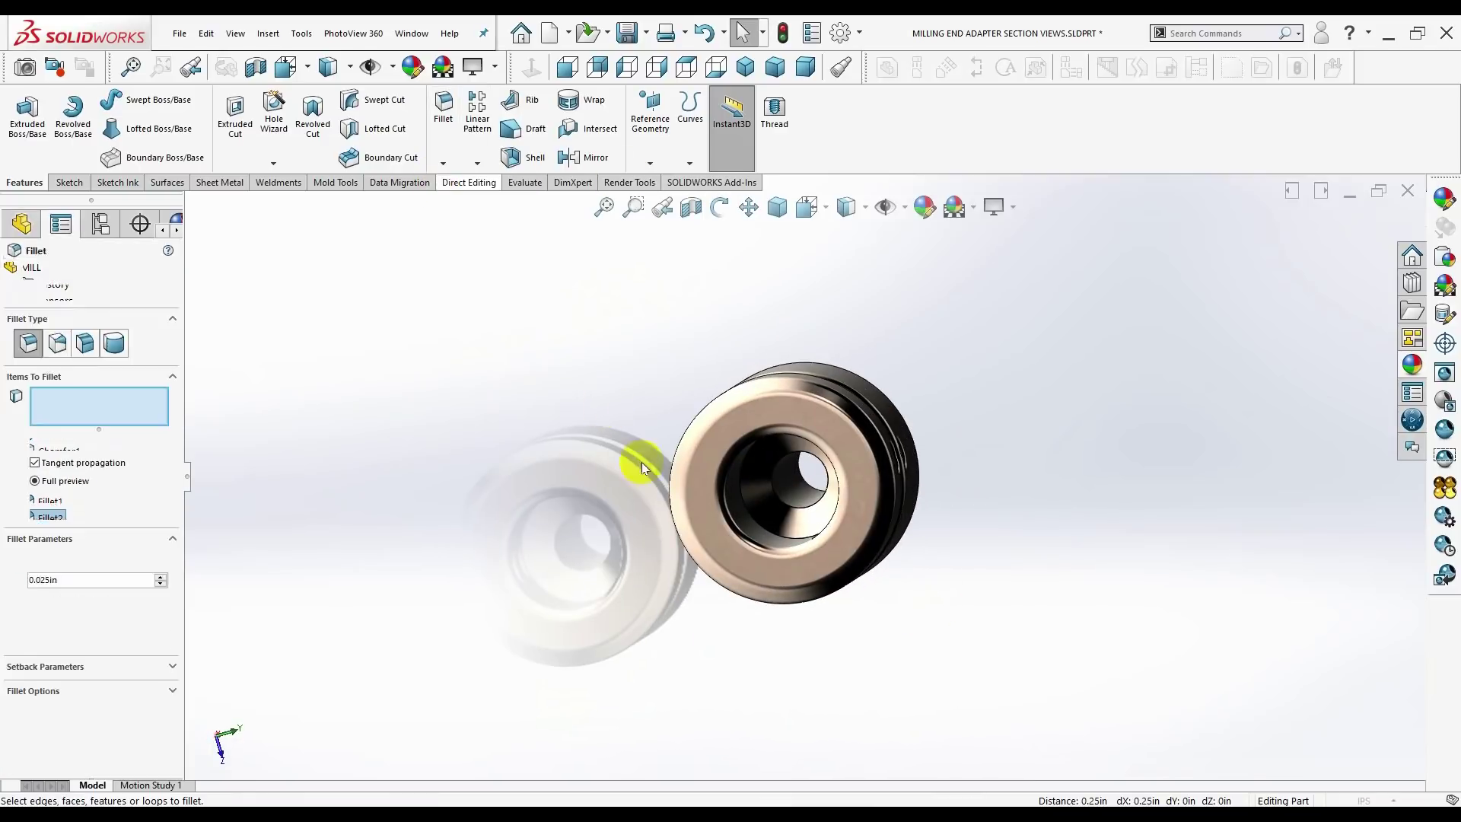
- Fillet the two inner circular bore-step edges at 0.025 in as Fillet3
scroll(777, 513, "down", 2)
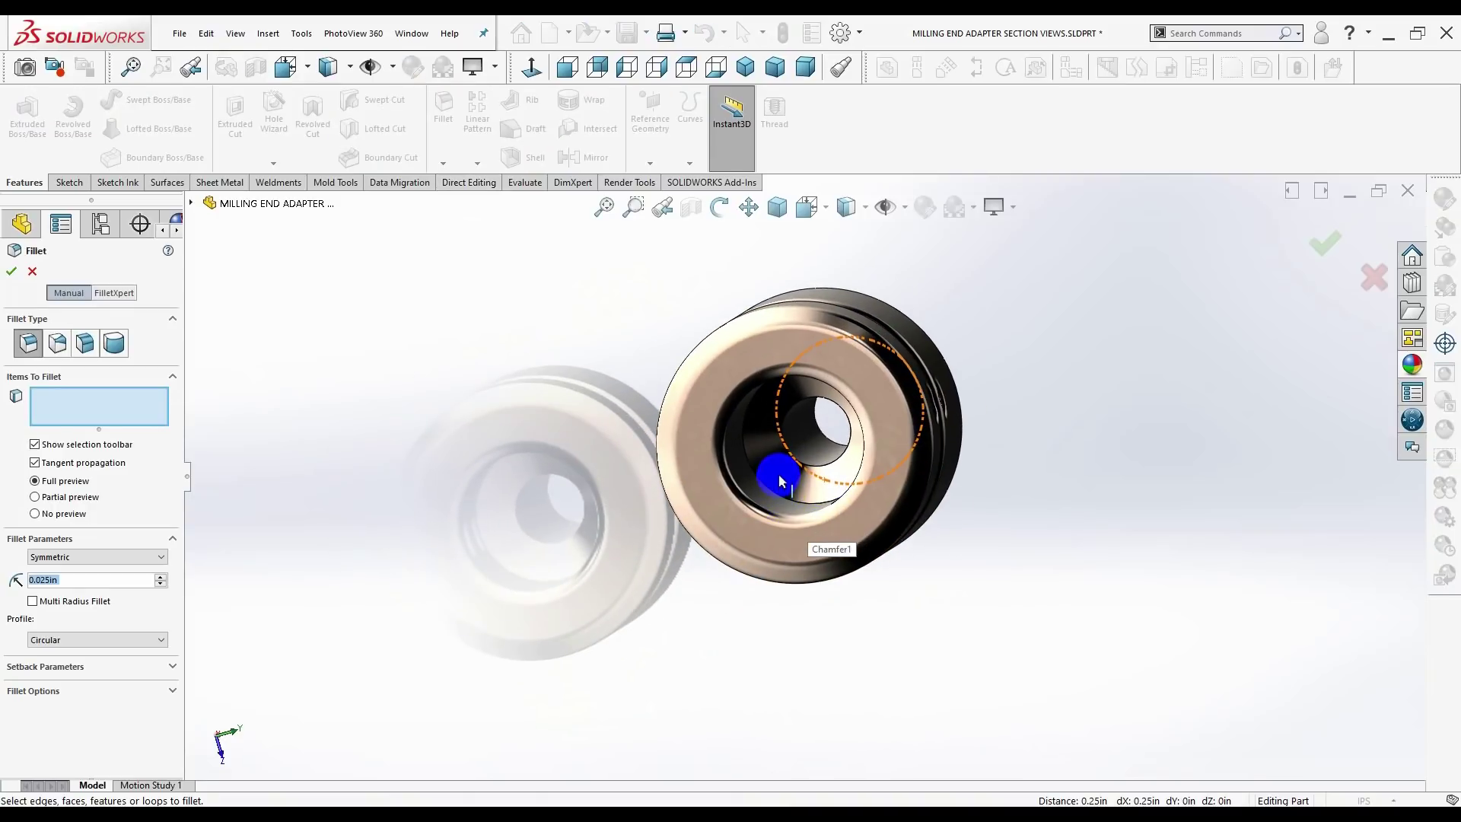
scroll(779, 474, "down", 2)
scroll(831, 477, "down", 1)
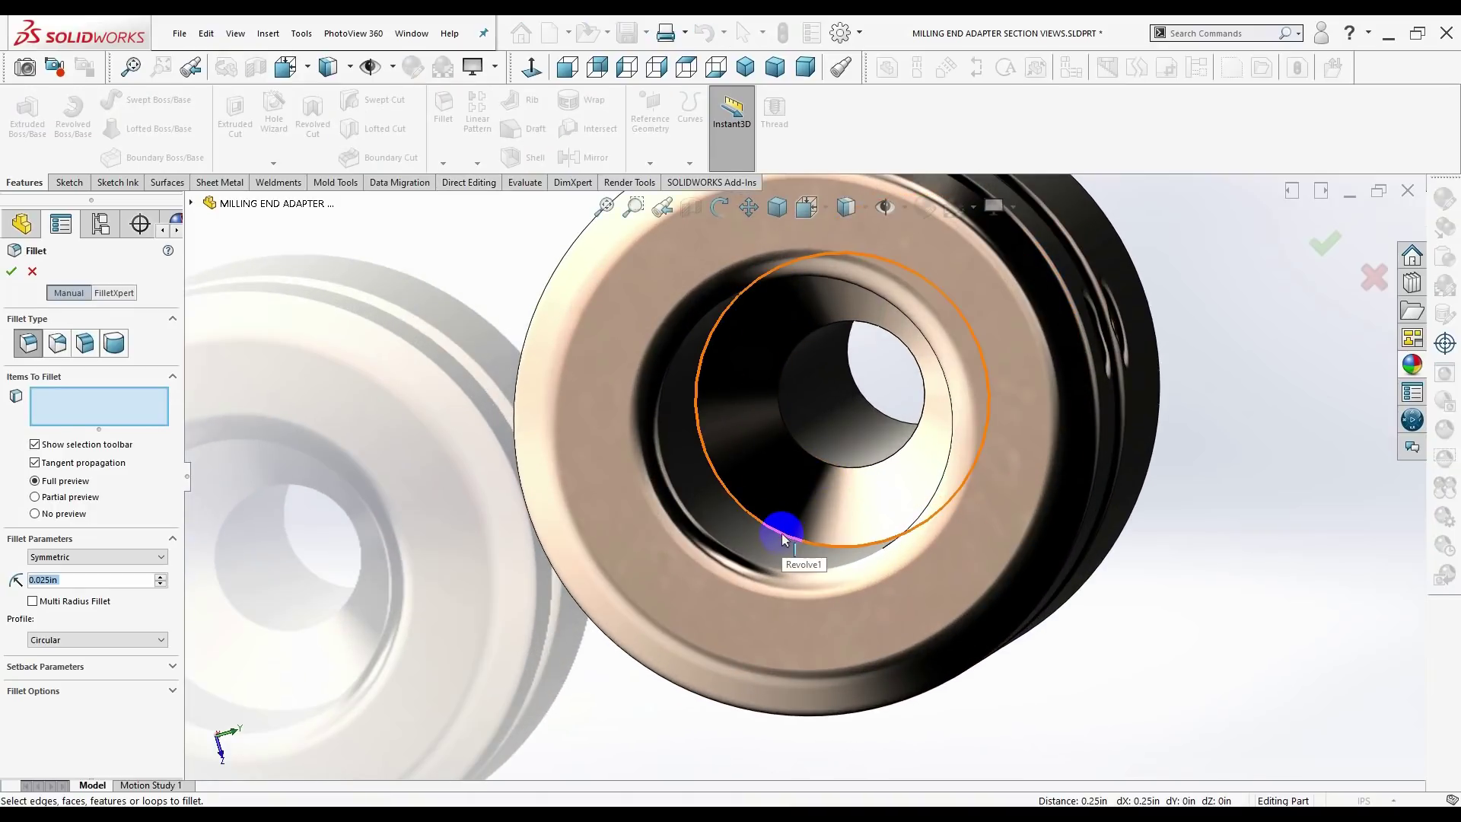
left_click(782, 530)
mouse_move(783, 533)
middle_mouse_down()
mouse_move(785, 564)
mouse_move(783, 515)
mouse_move(1108, 499)
mouse_move(1160, 520)
mouse_move(837, 533)
middle_mouse_up()
left_click(815, 457)
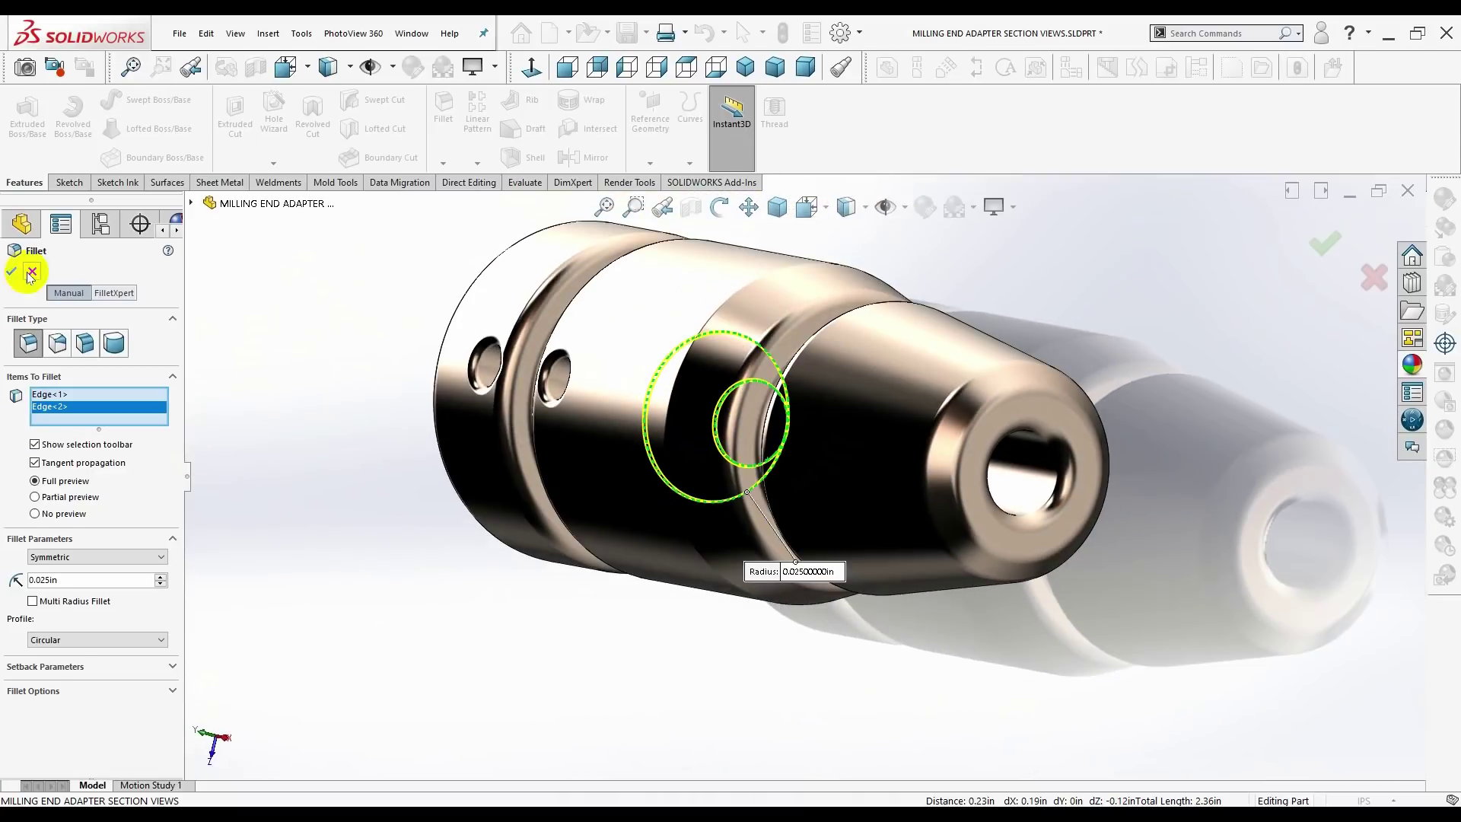
left_click(30, 274)
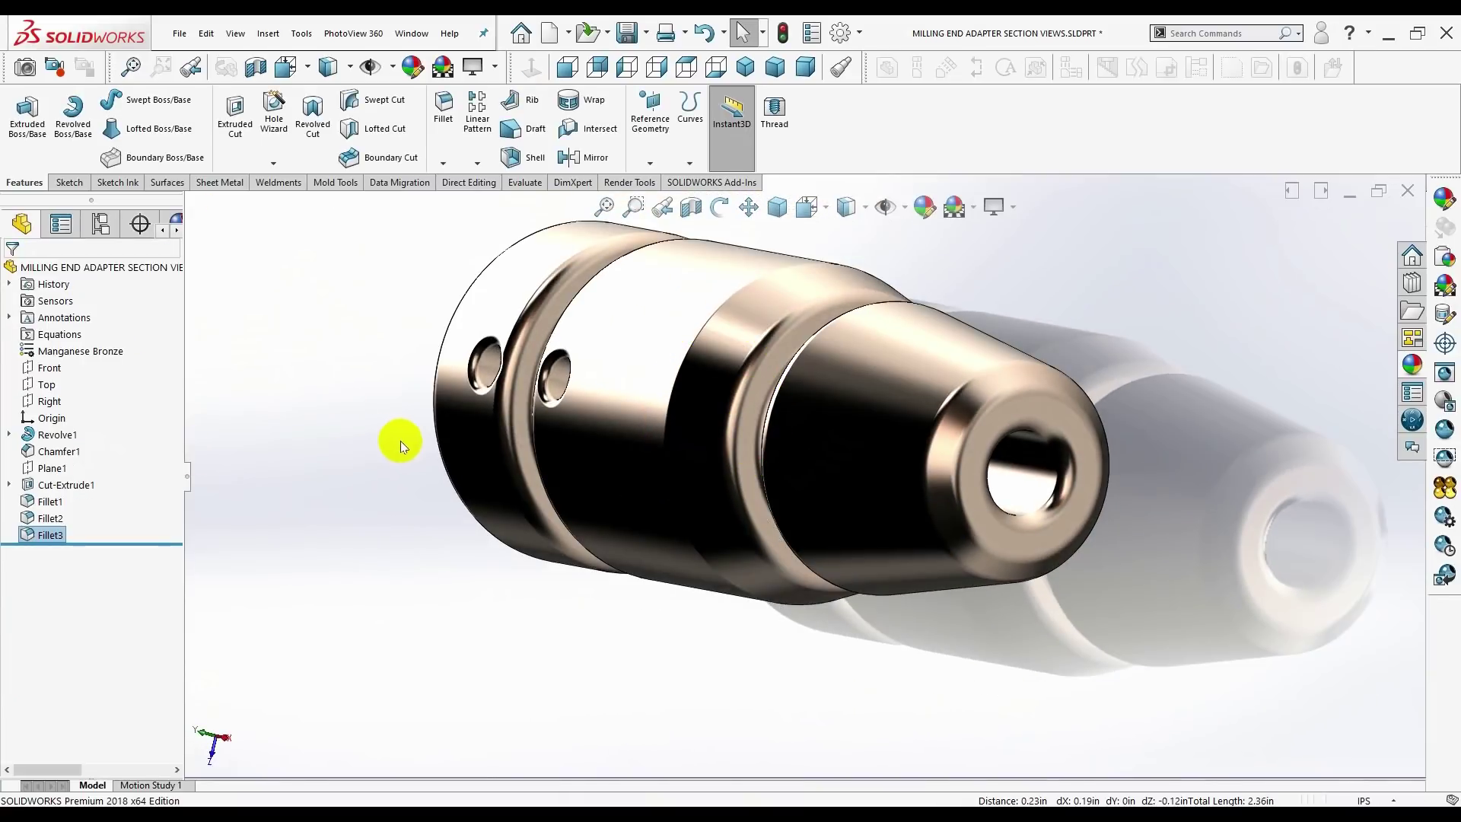
- Apply a section view along the Front plane with an offset, exposing the bore and cross holes
mouse_move(401, 441)
middle_mouse_down()
mouse_move(512, 418)
mouse_move(614, 460)
mouse_move(585, 463)
middle_mouse_up()
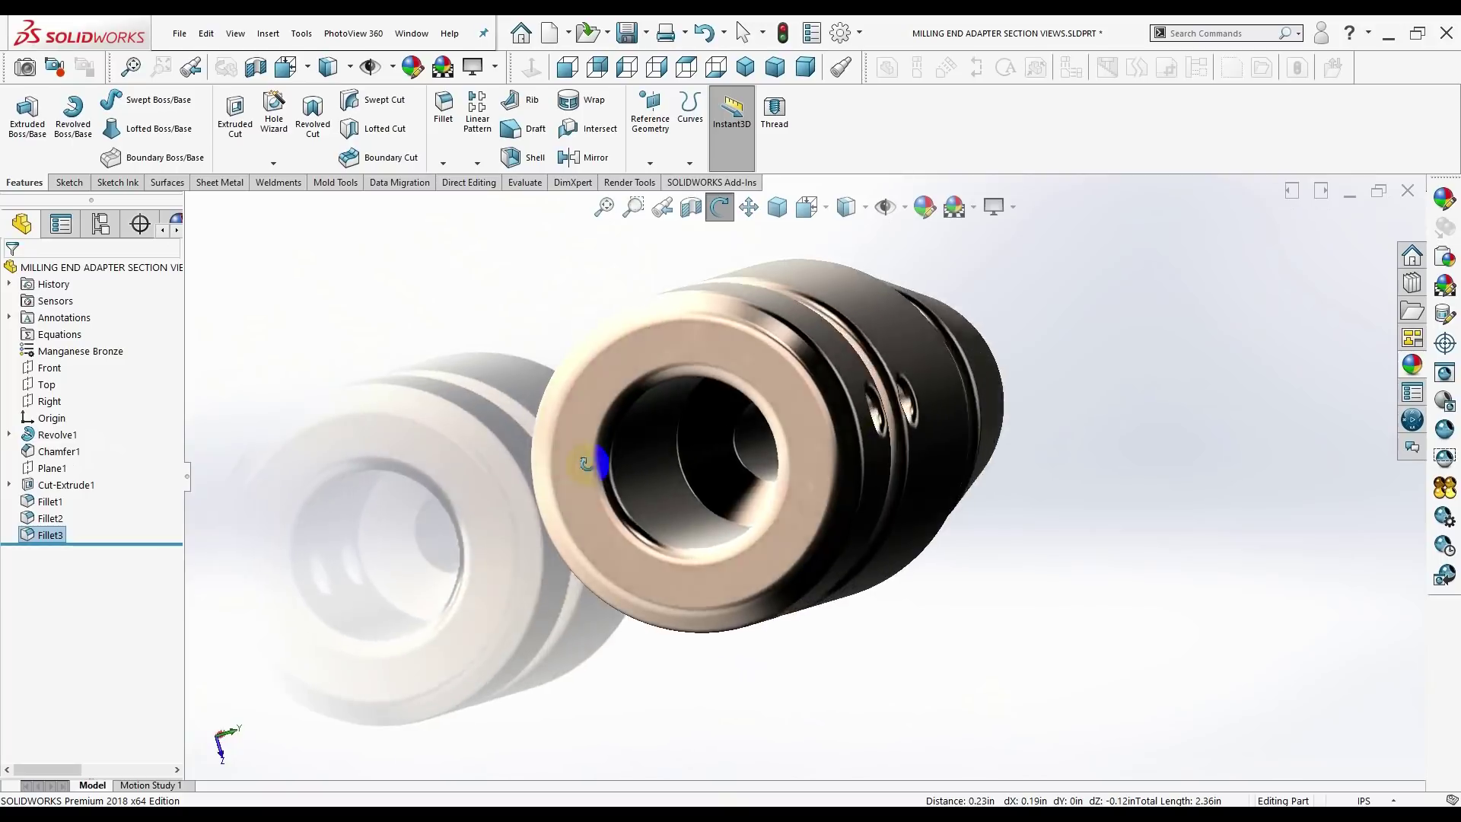
key("Escape")
left_click(746, 67)
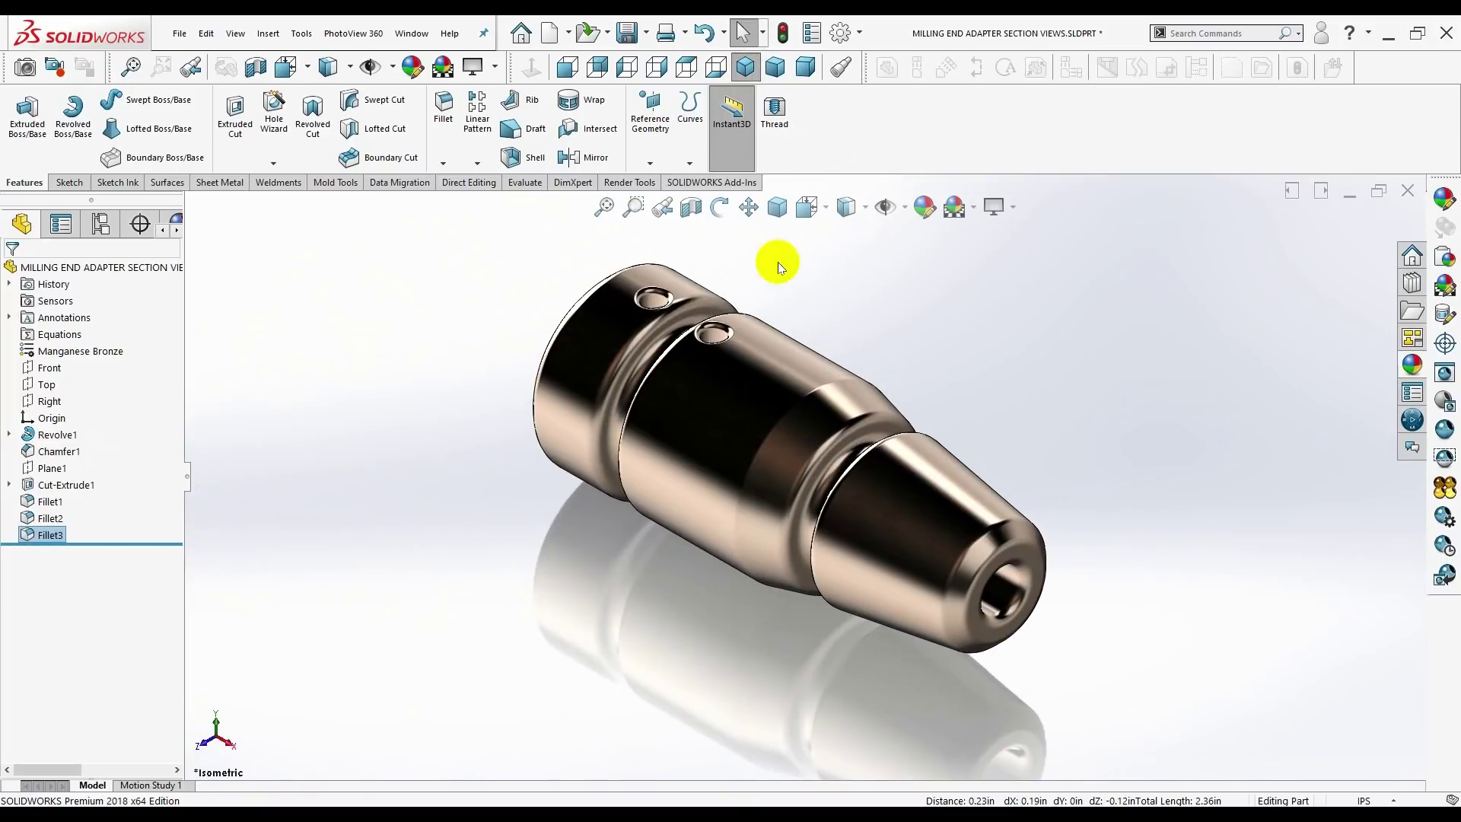
left_click(684, 210)
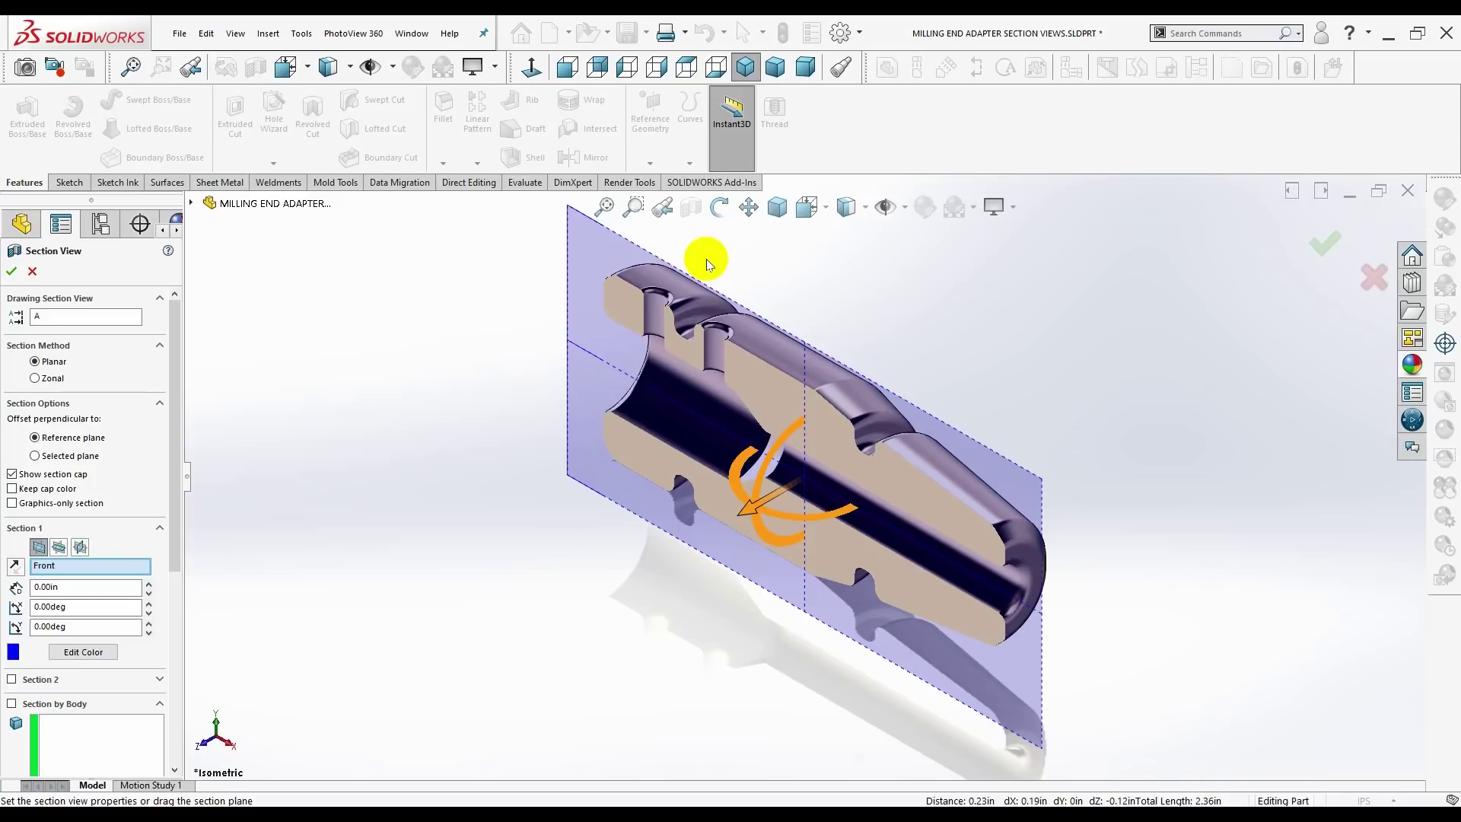
left_click(35, 456)
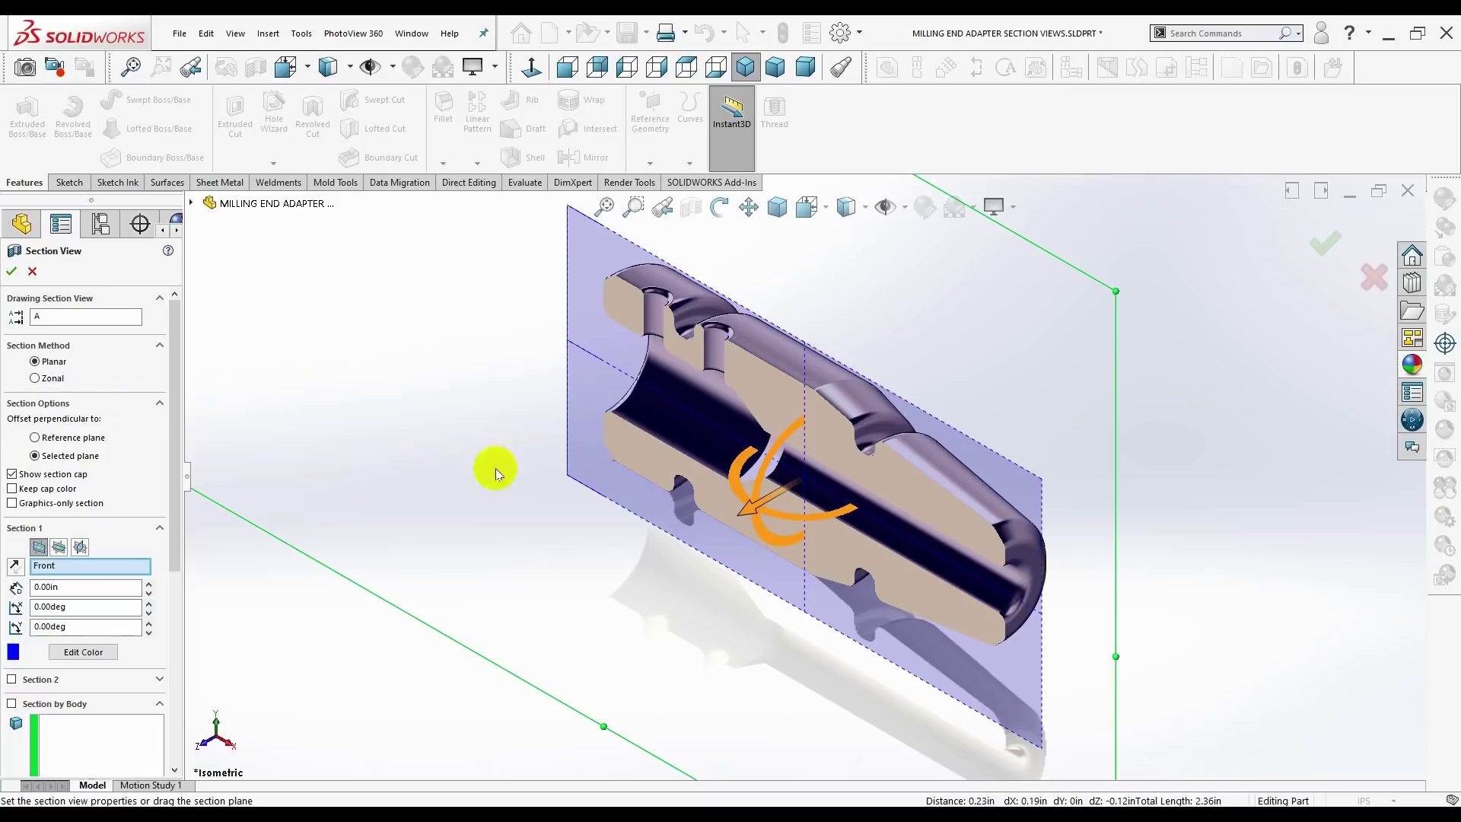
mouse_move(742, 506)
left_mouse_down()
mouse_move(698, 530)
mouse_move(766, 492)
mouse_move(747, 490)
left_mouse_up()
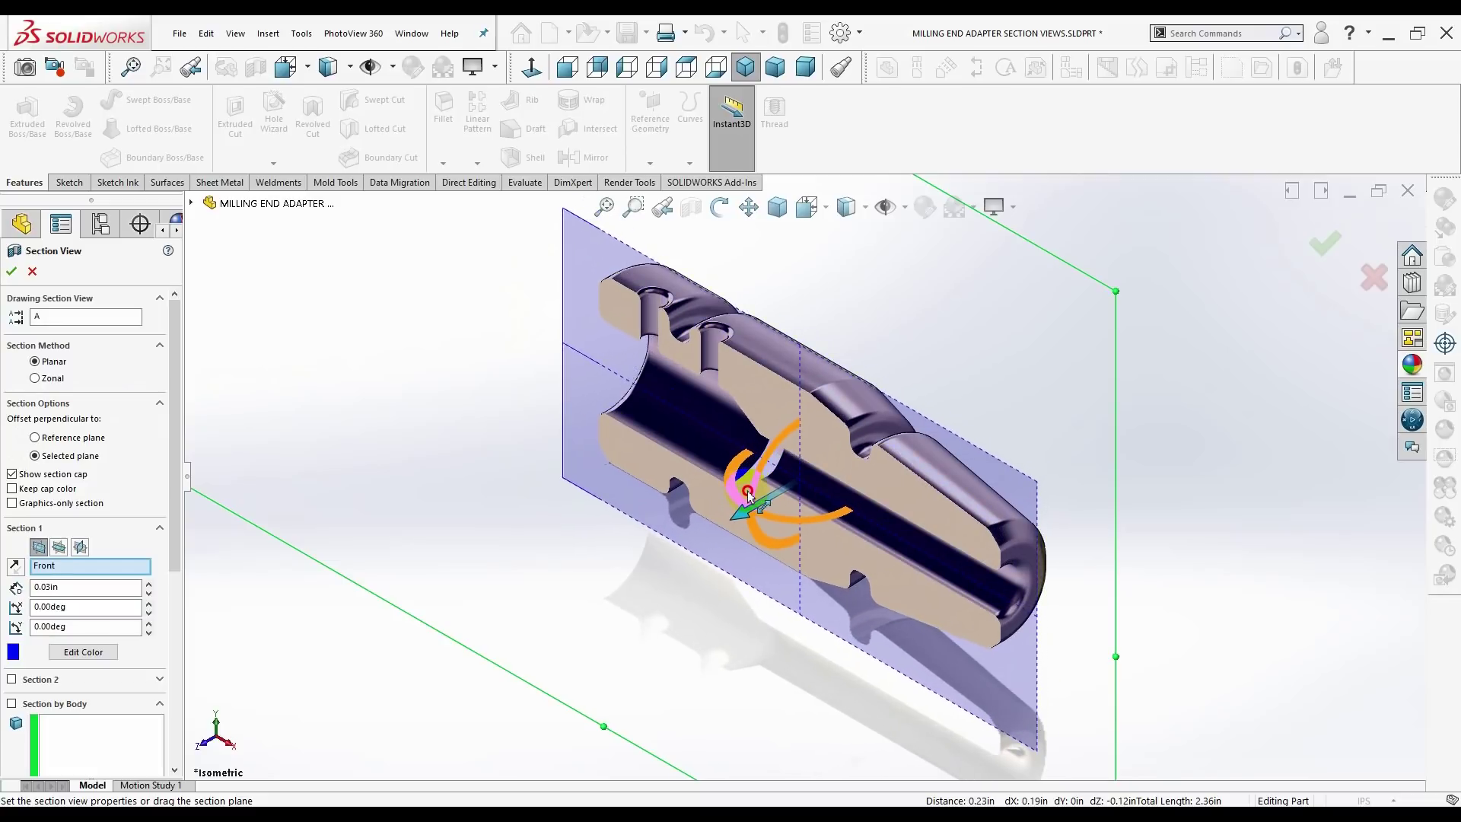
left_click(11, 271)
- Orbit the sectioned adapter to inspect the cut, then snap it to isometric
middle_click_drag(562, 529, 489, 535)
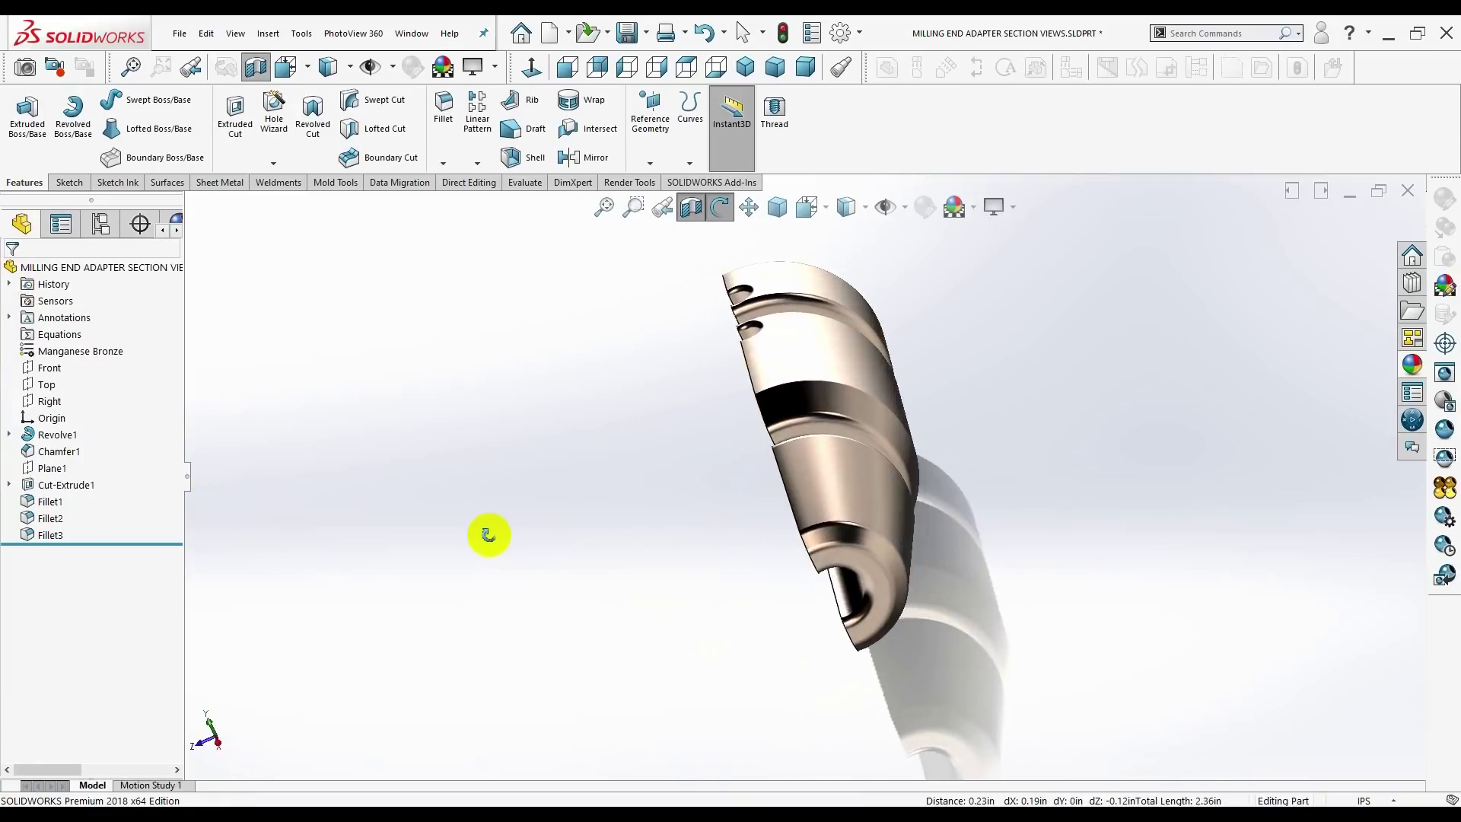
left_click_drag(489, 535, 606, 495)
key("Escape")
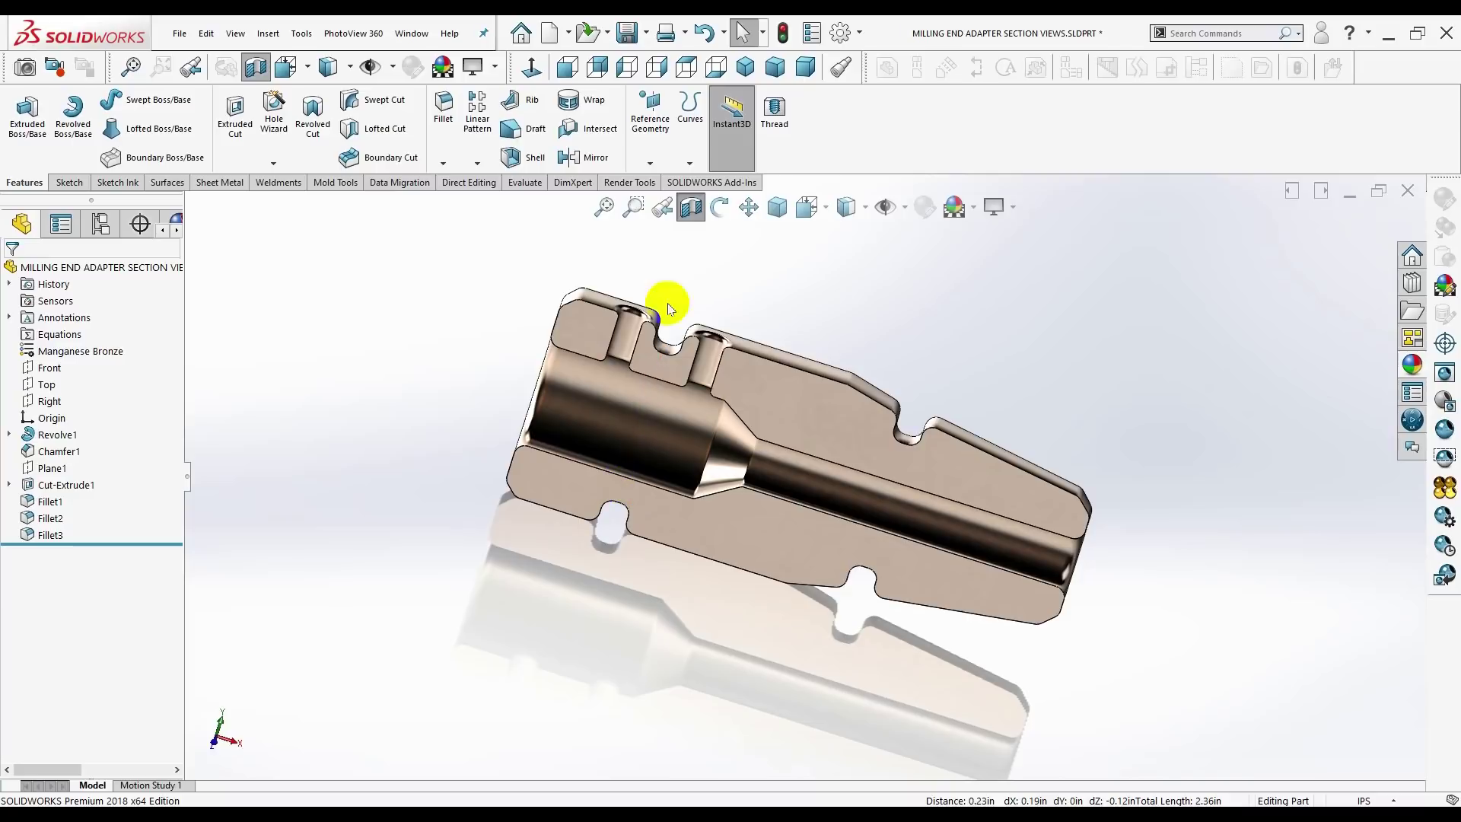
left_click(744, 68)
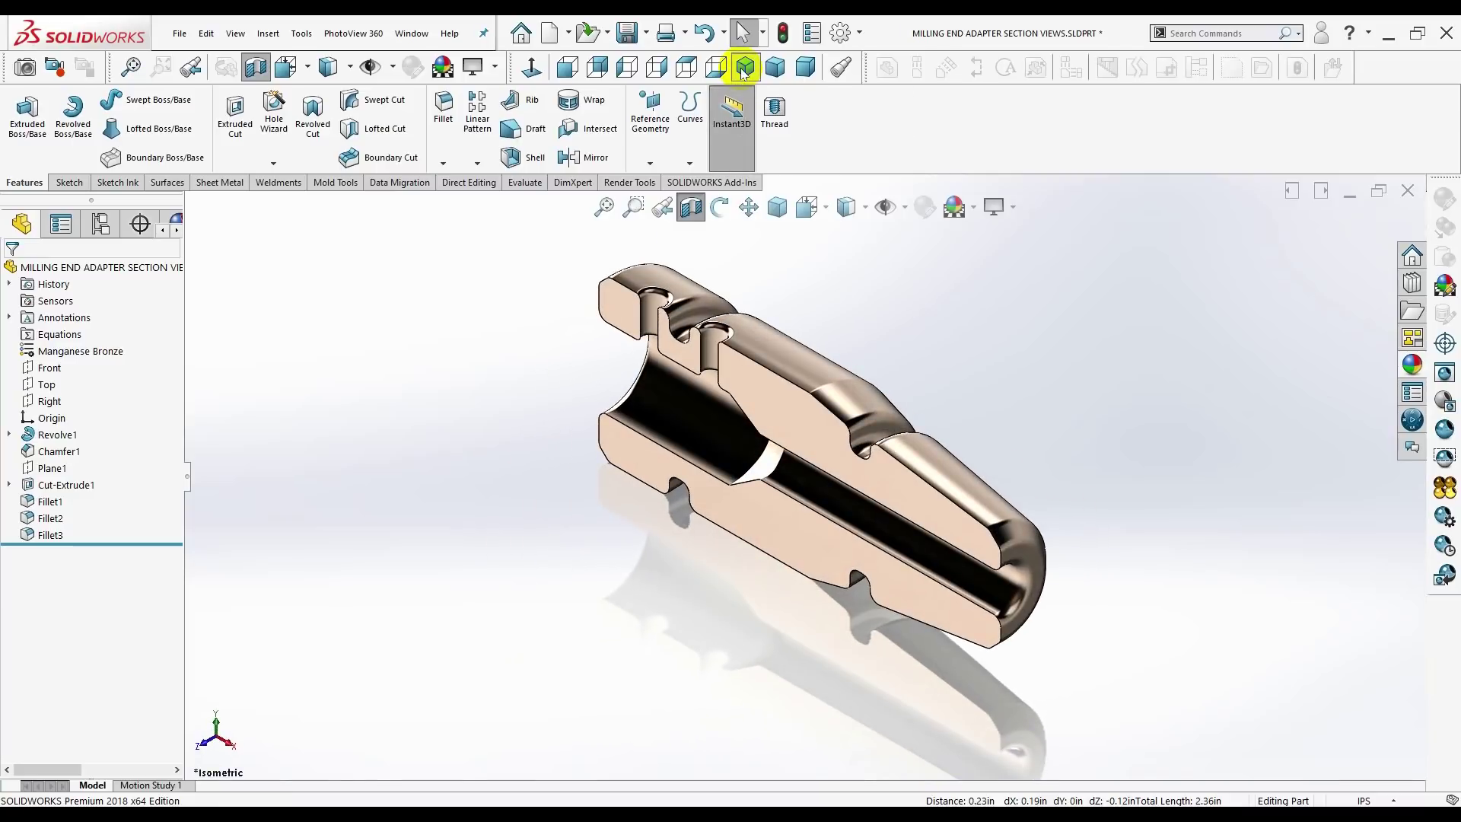
- Raise the document's wireframe and high-quality HLR/HLV resolution near High in Image Quality
left_click(859, 32)
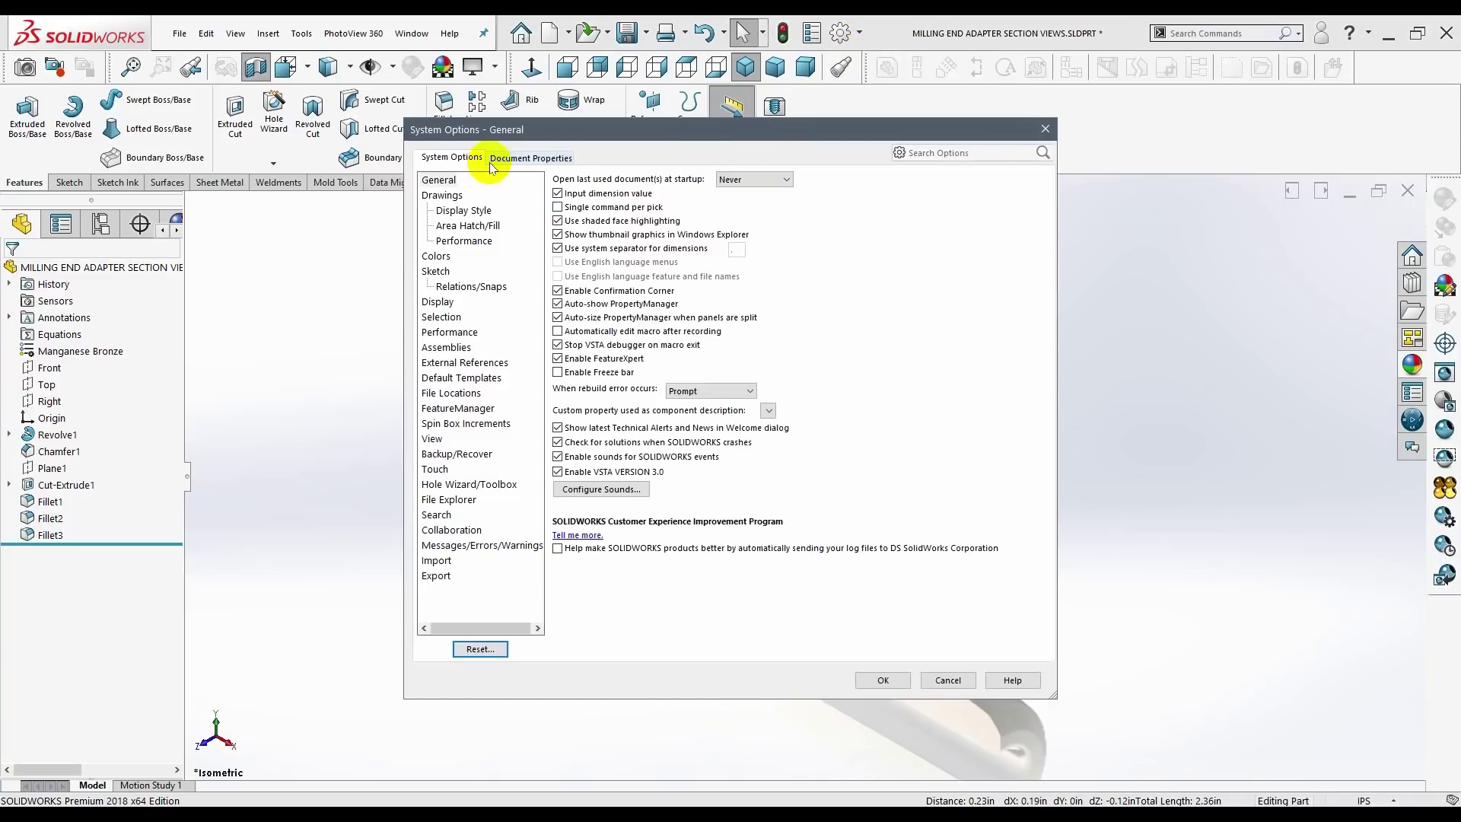
left_click(497, 158)
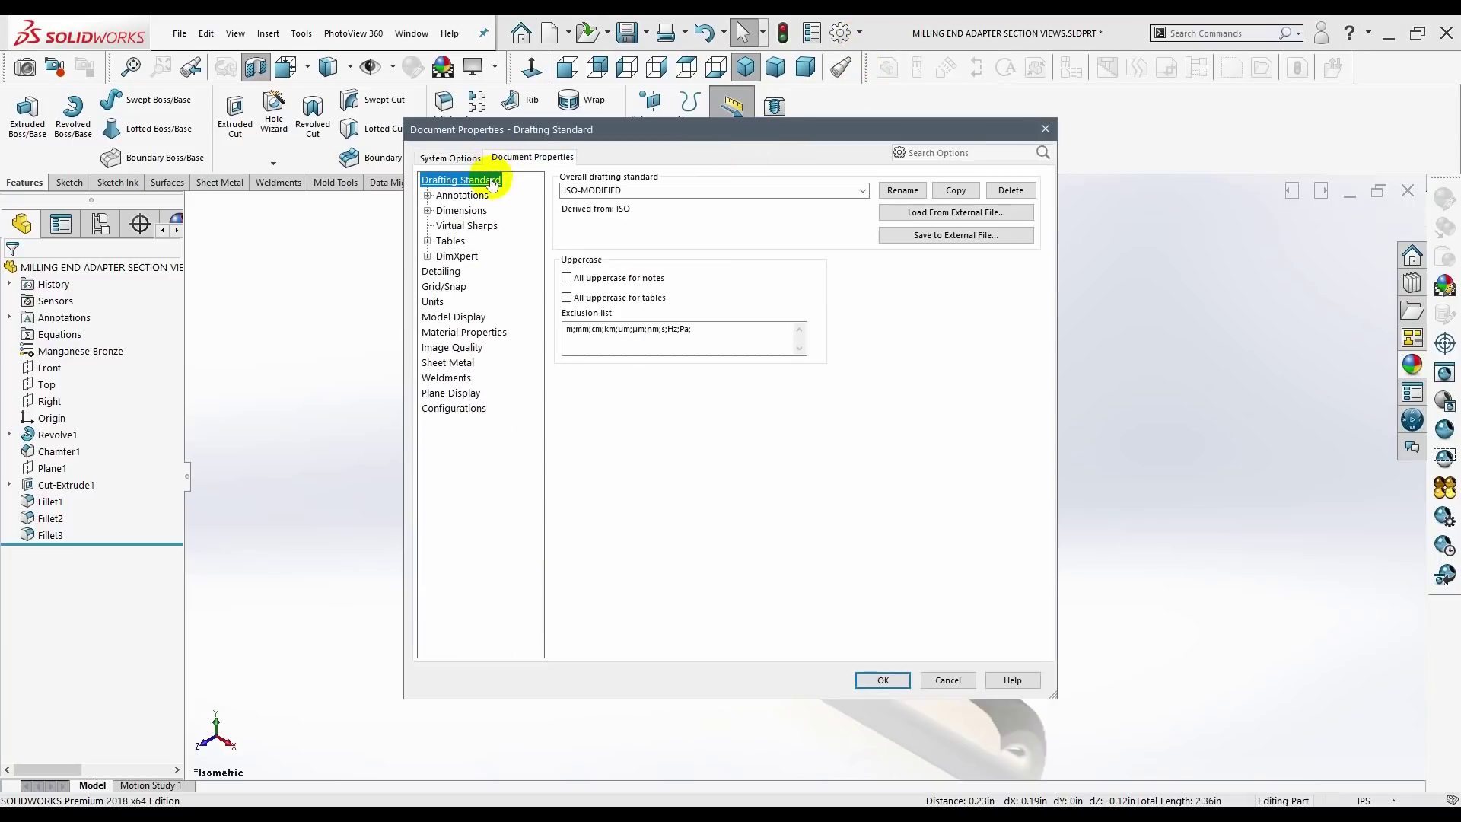
left_click(452, 347)
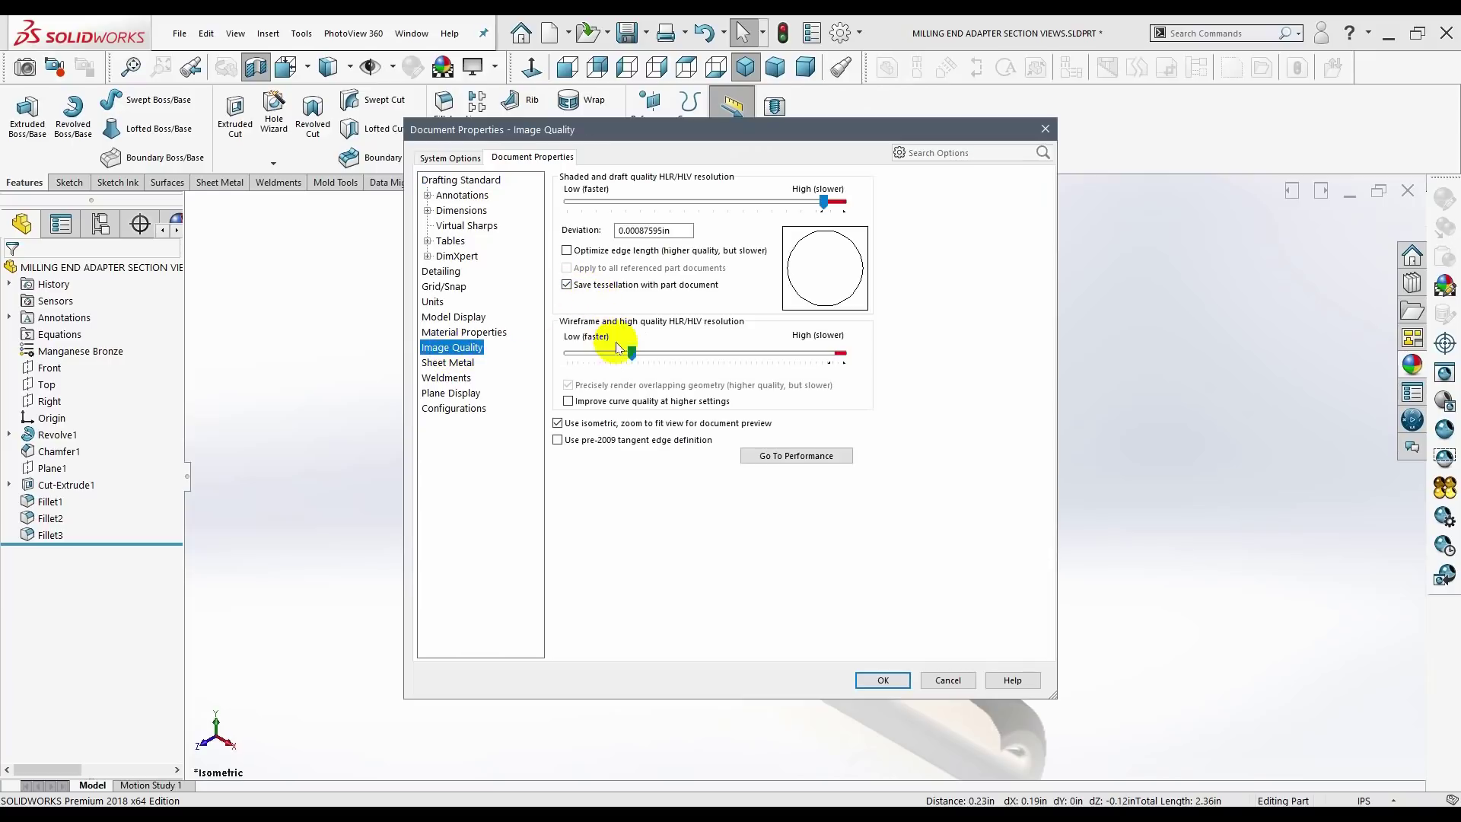
left_click_drag(632, 352, 828, 358)
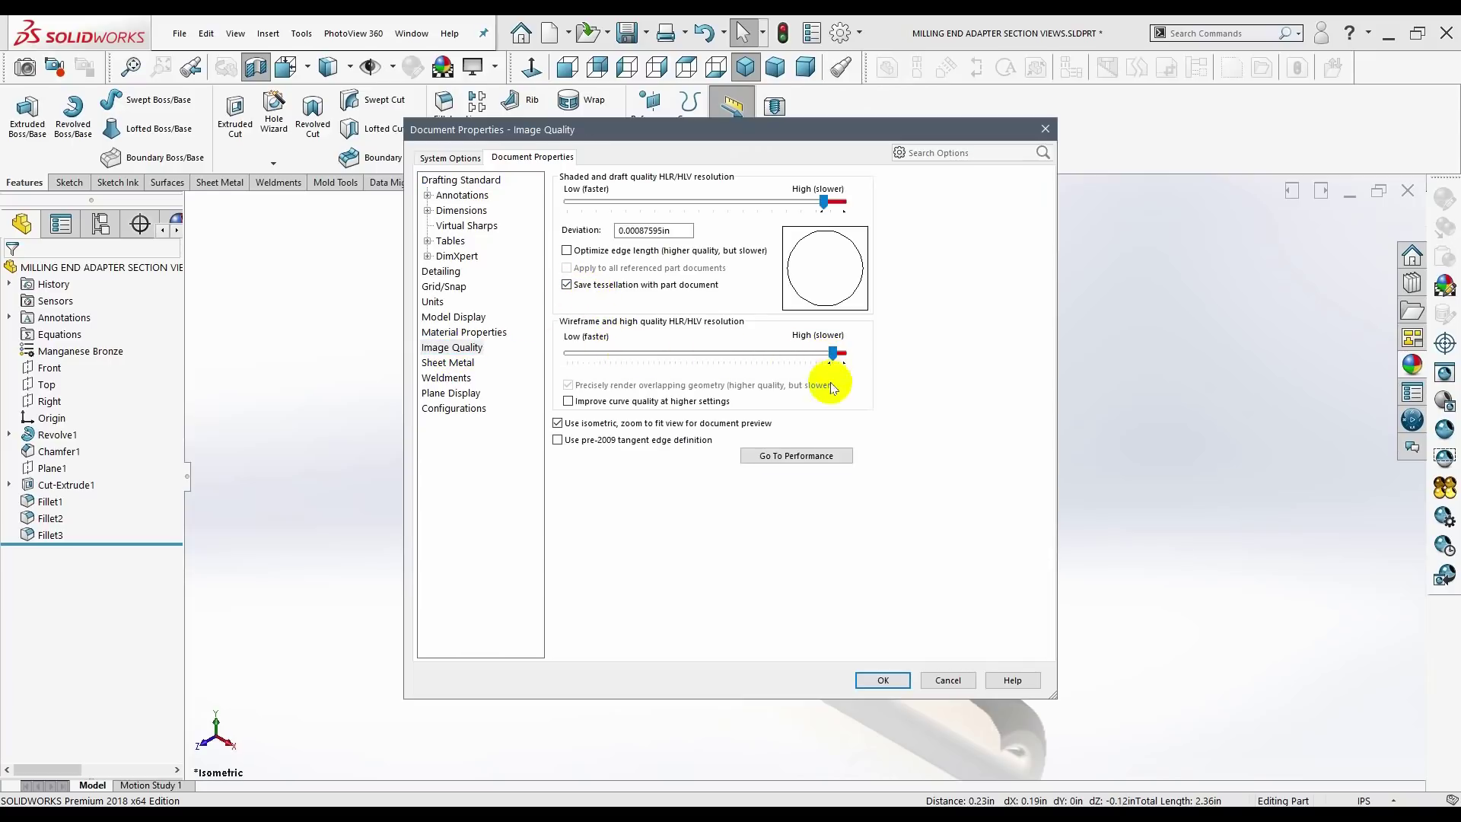
- Confirm the image-quality settings, turn off the section cut, and shade the model without edges
key("Return")
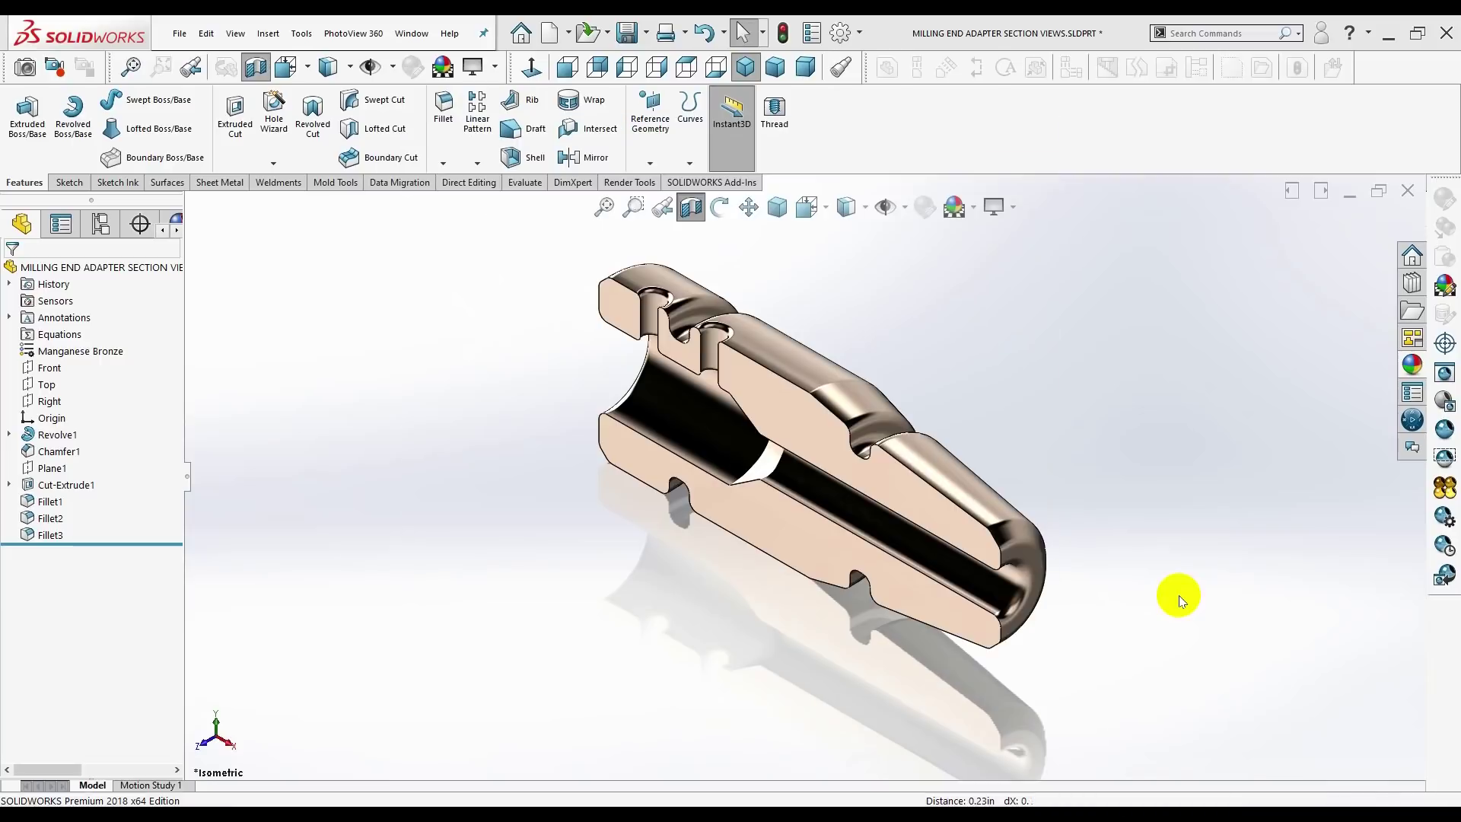
left_click(775, 66)
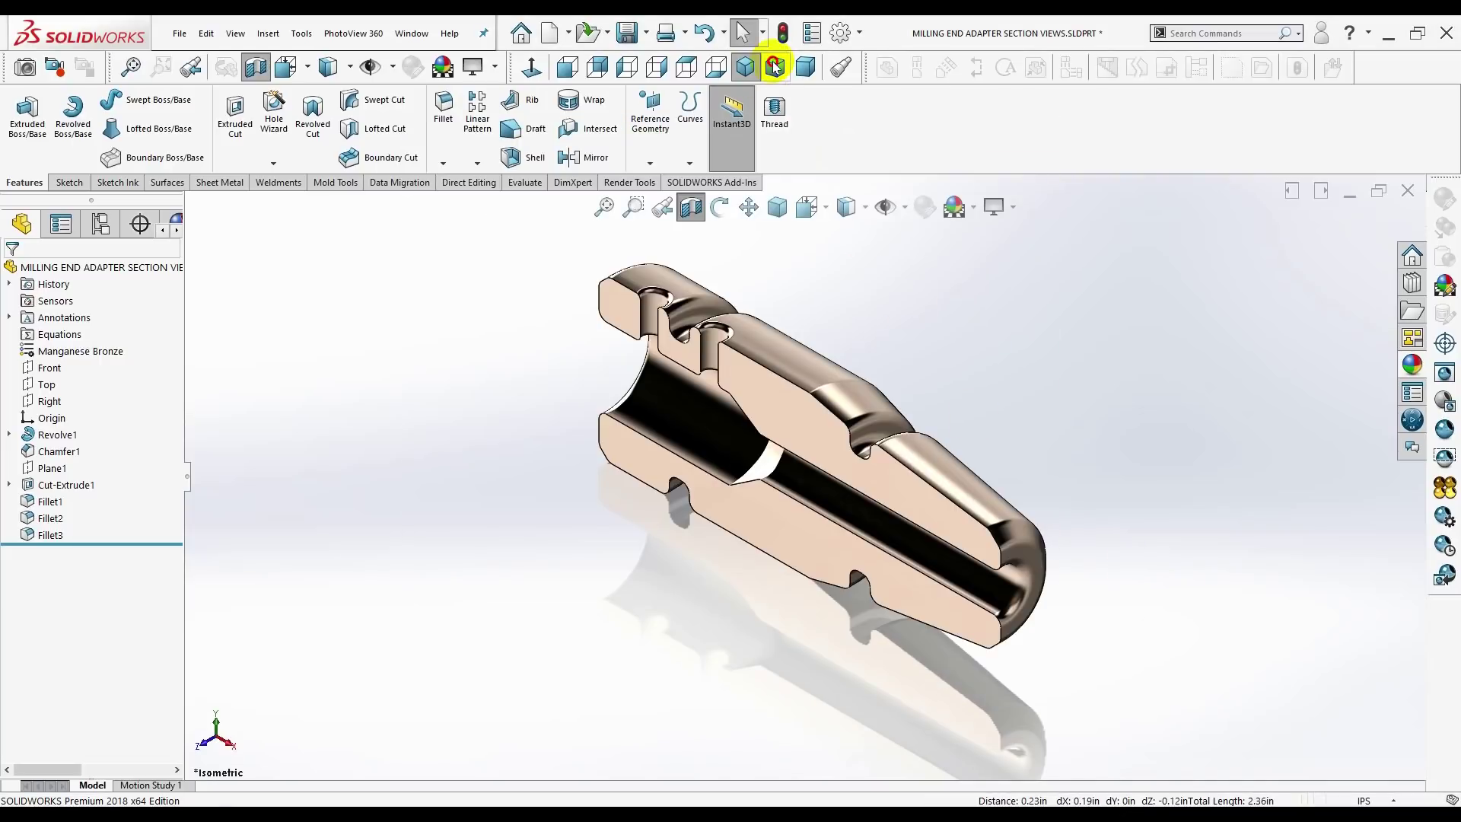
left_click(807, 69)
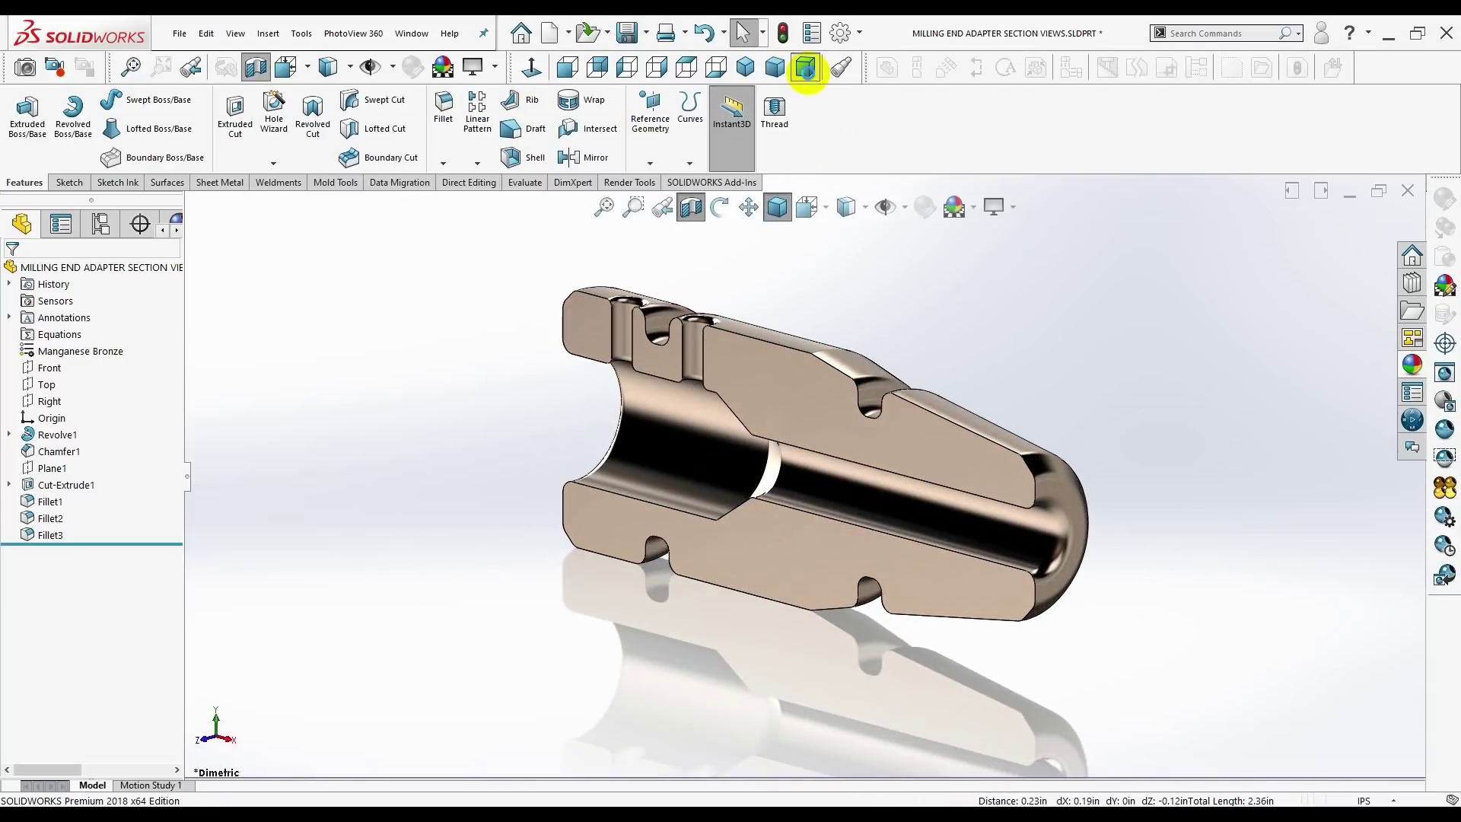
left_click(744, 68)
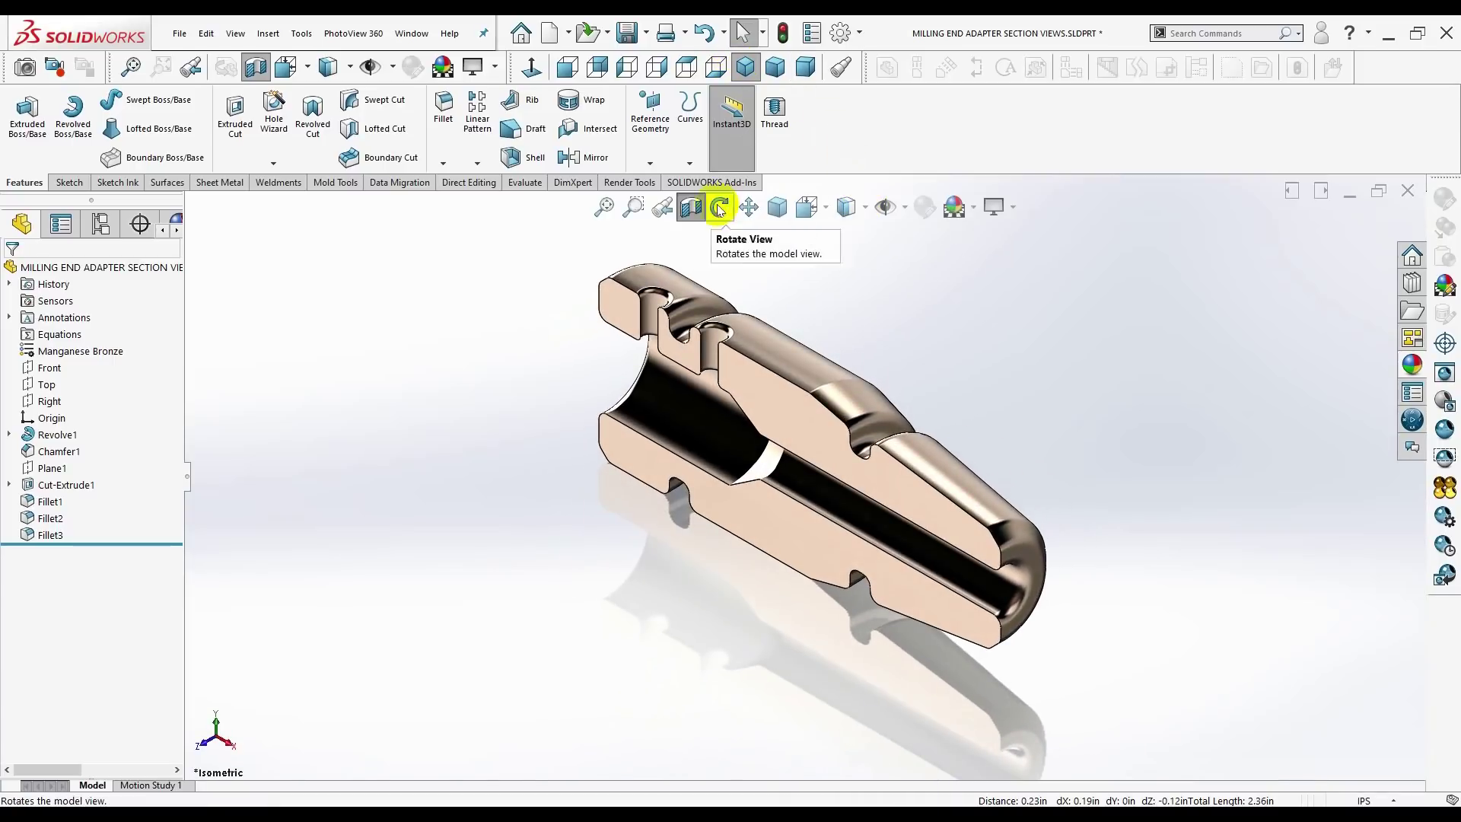
left_click(691, 207)
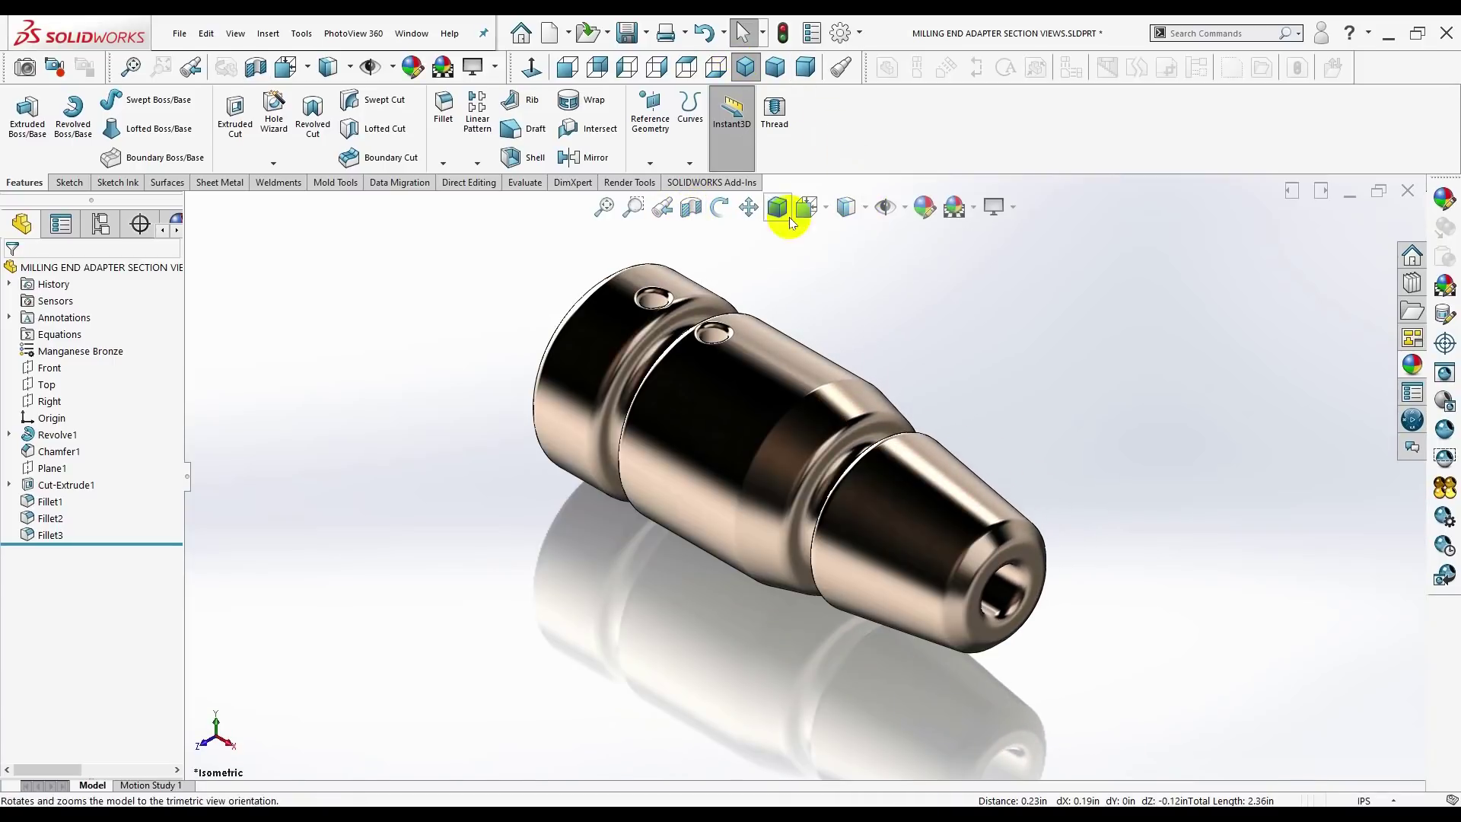
left_click(865, 208)
left_click(856, 266)
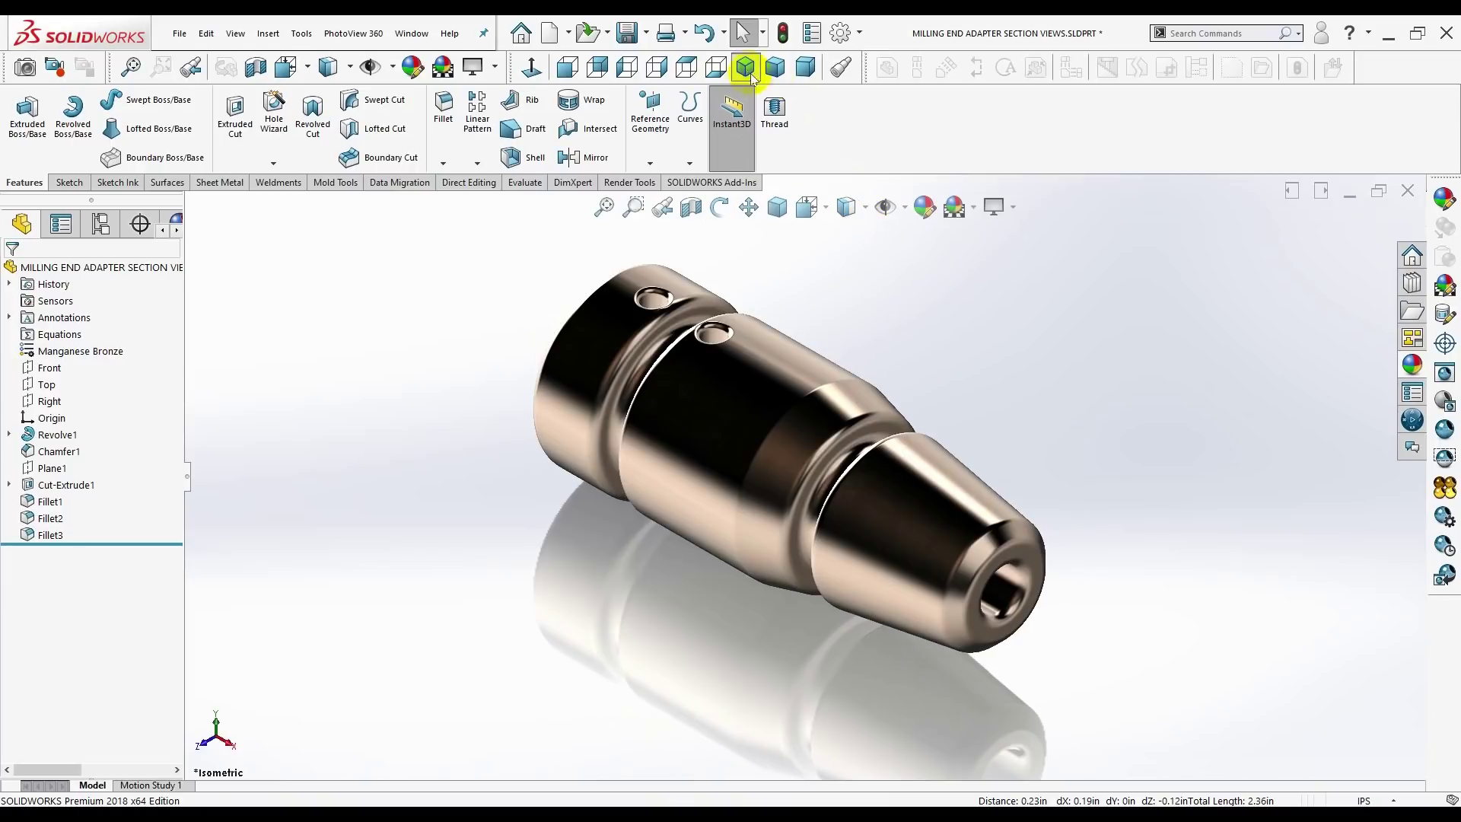
- Compare trimetric and dimetric orientations, settle on isometric, and keep the plain Shaded style
left_click(780, 71)
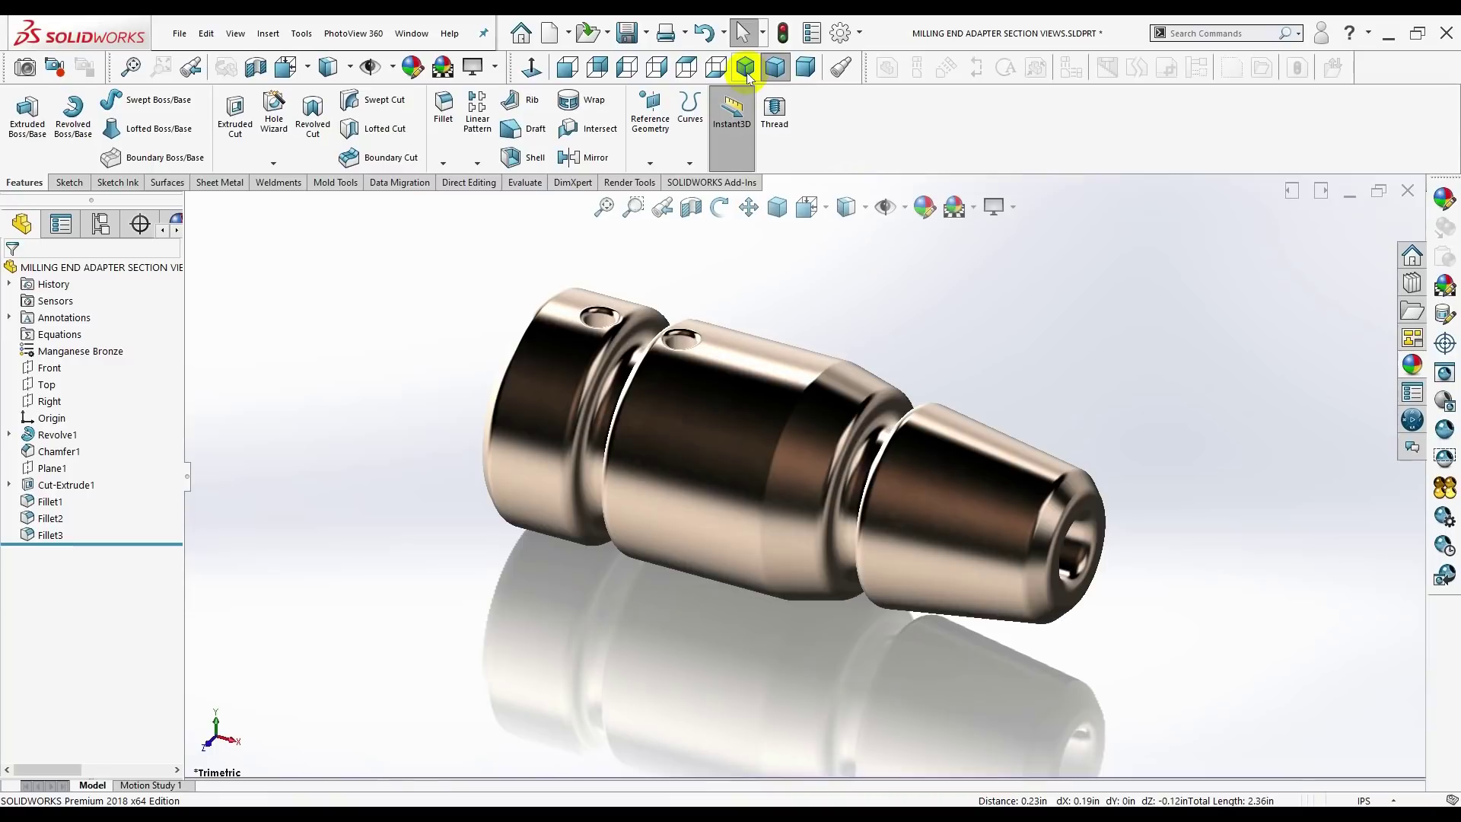
left_click(747, 72)
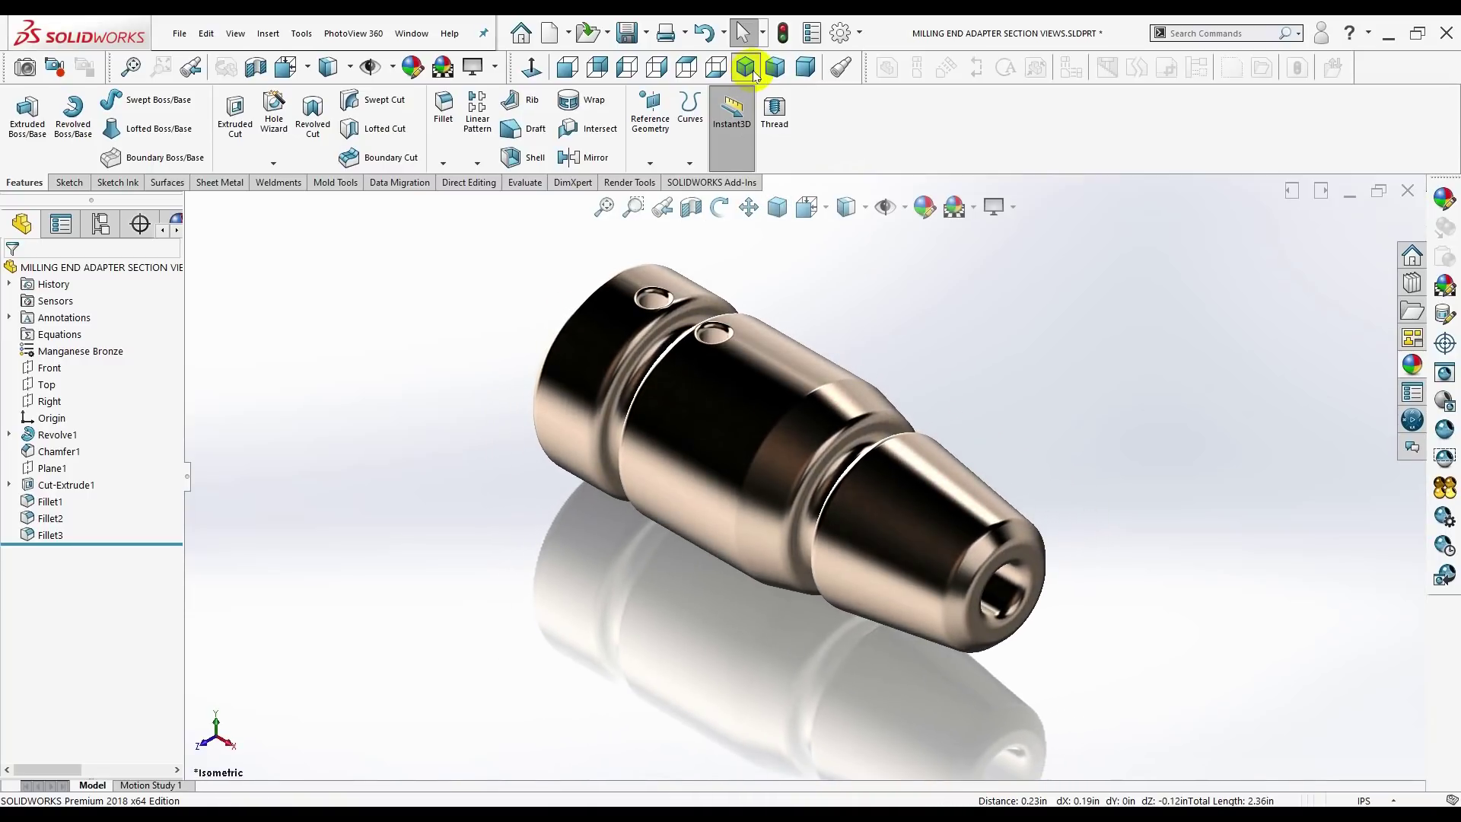
left_click(806, 70)
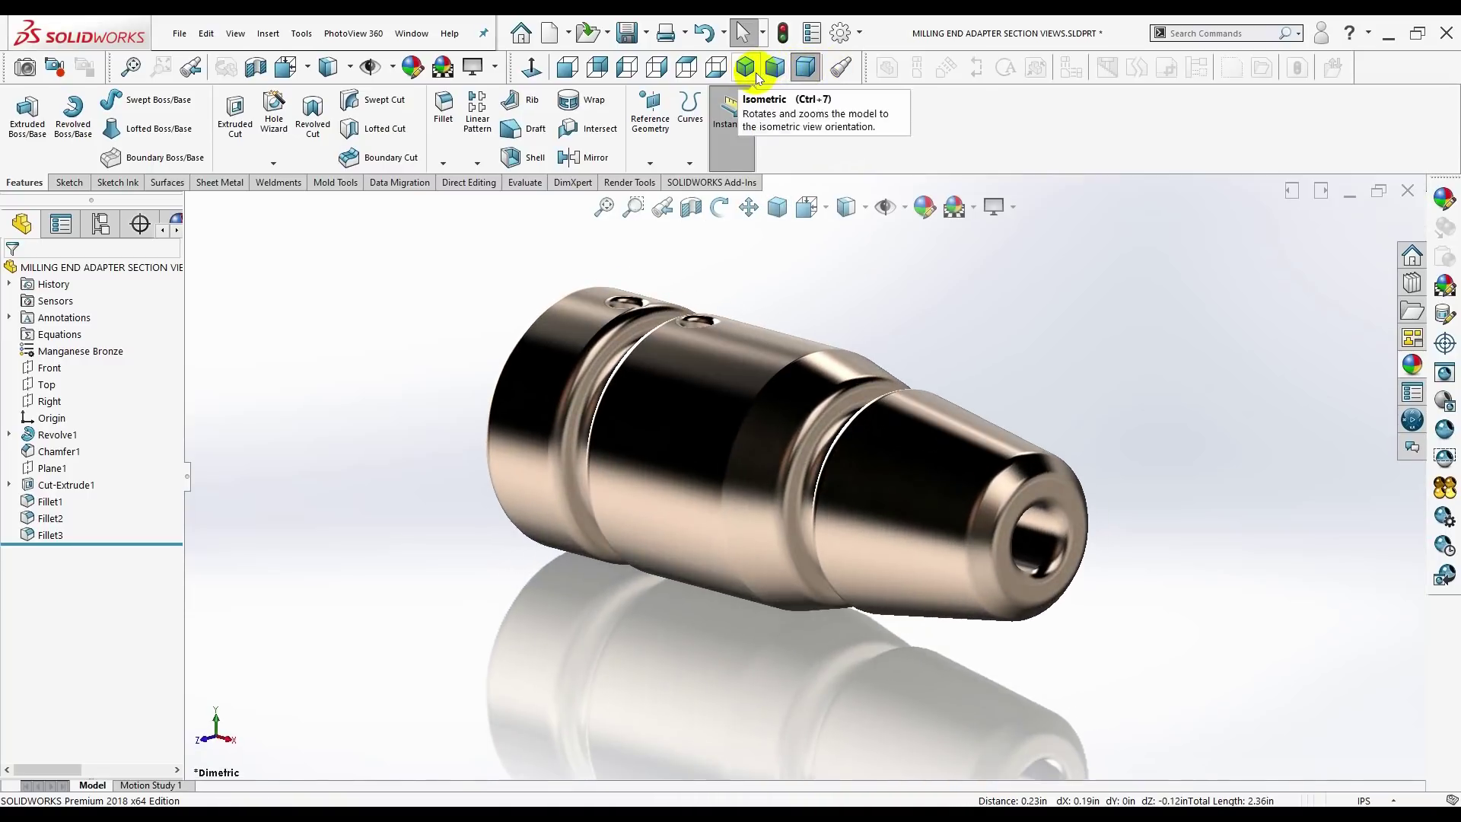
left_click(749, 70)
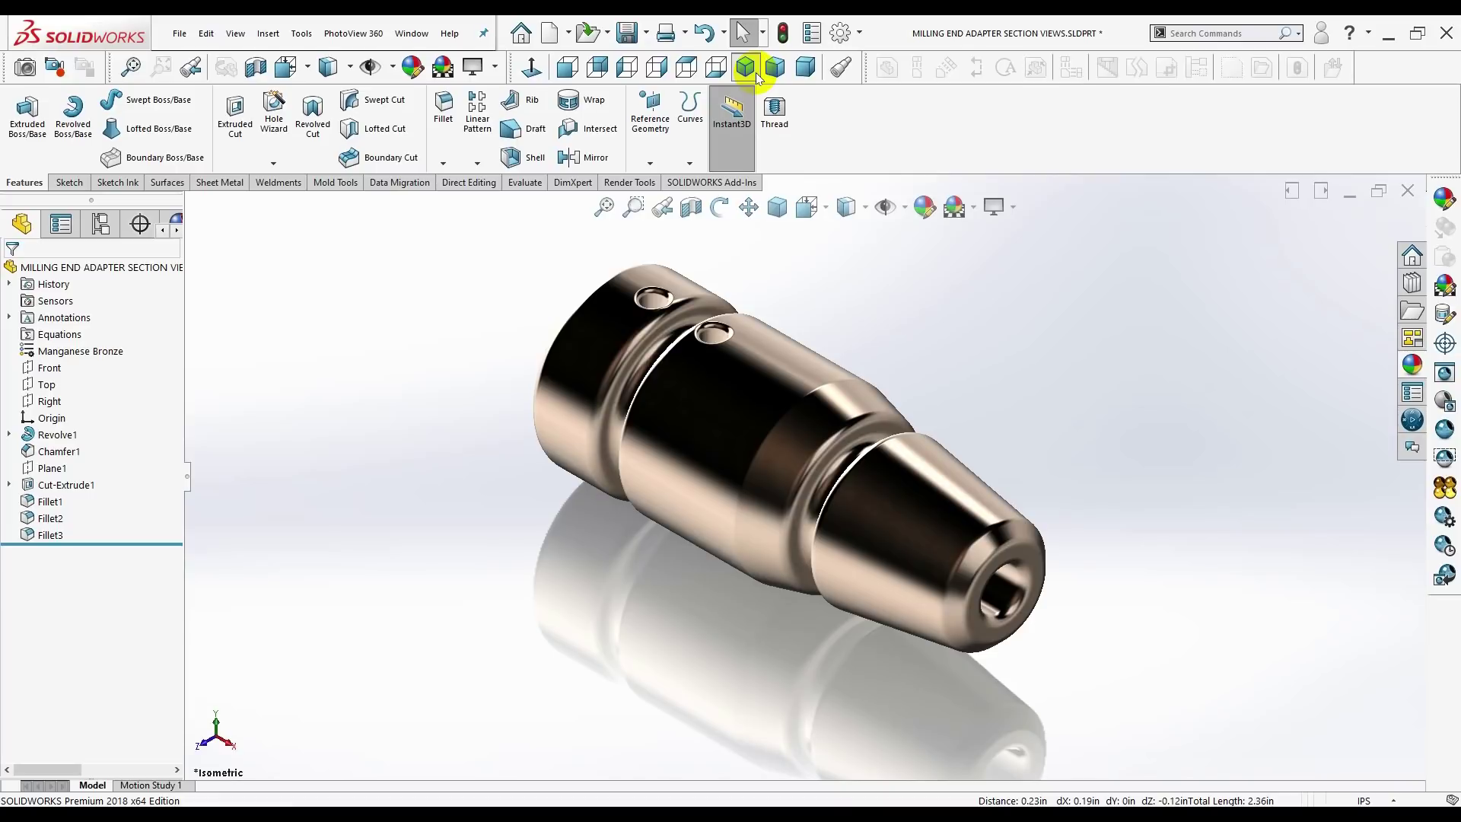
left_click(851, 206)
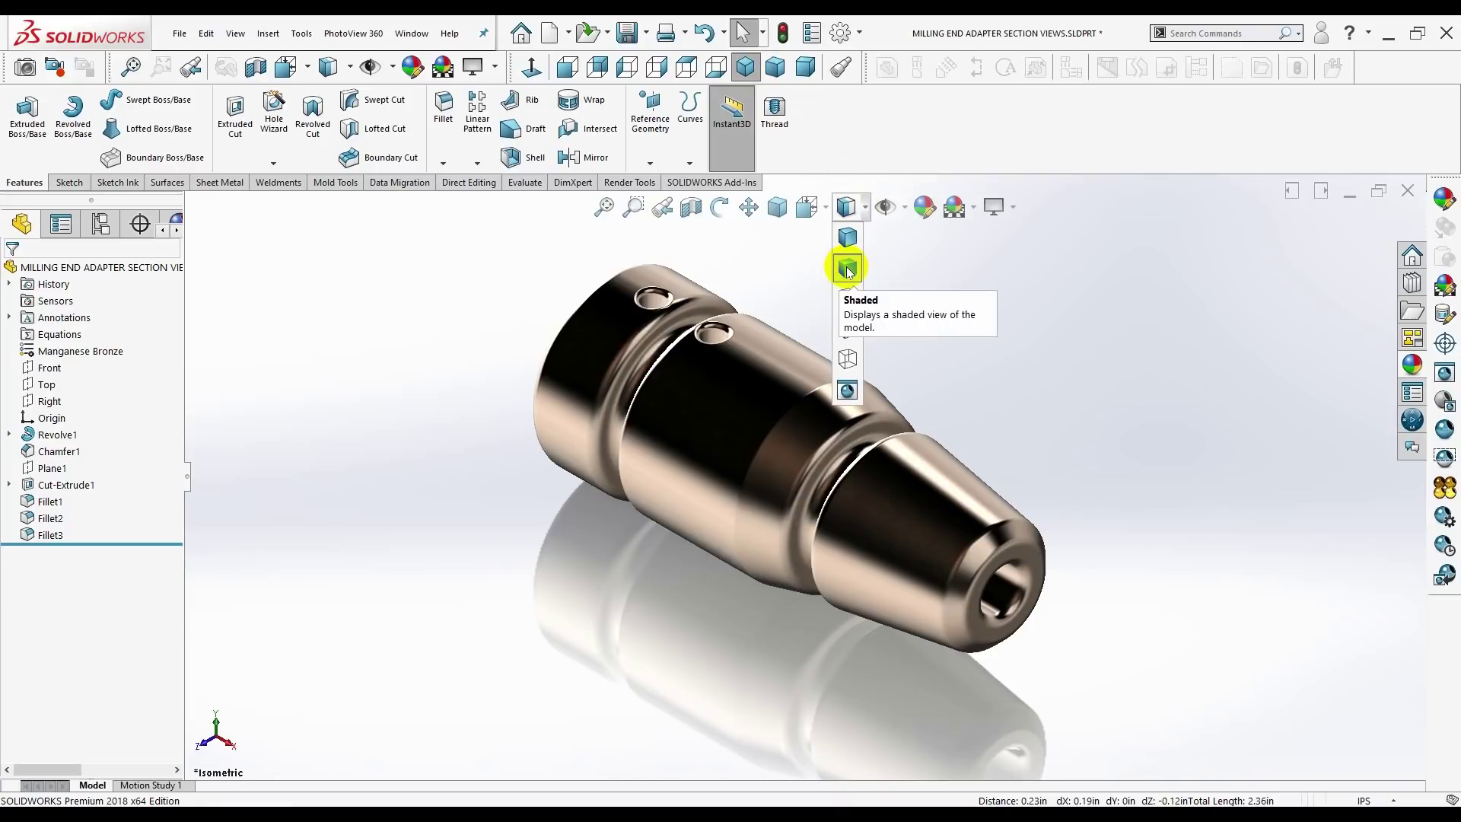
left_click(847, 269)
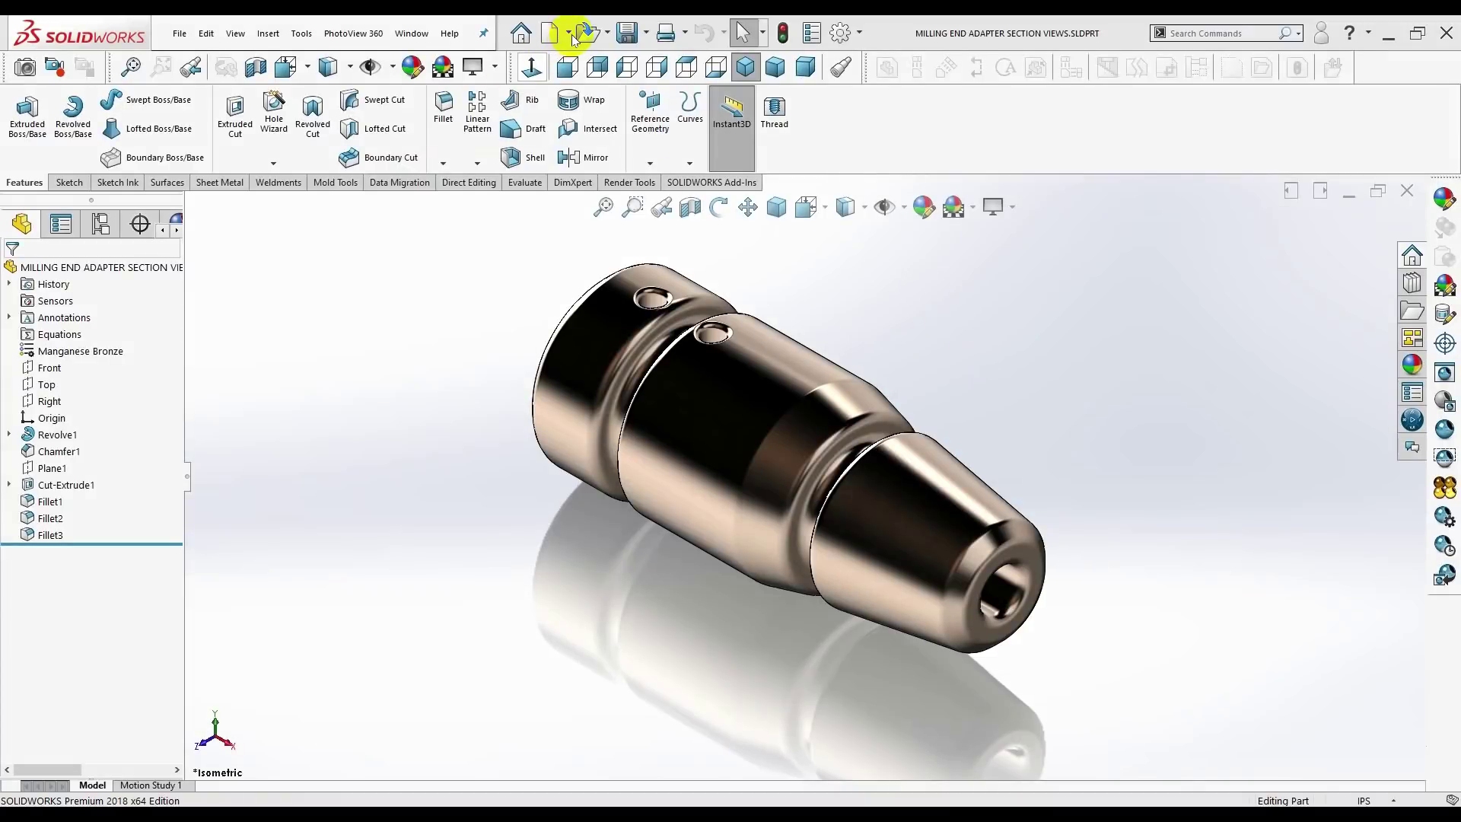
- Make a drawing from the adapter part and open its sheet format for editing
left_click(568, 33)
left_click(565, 76)
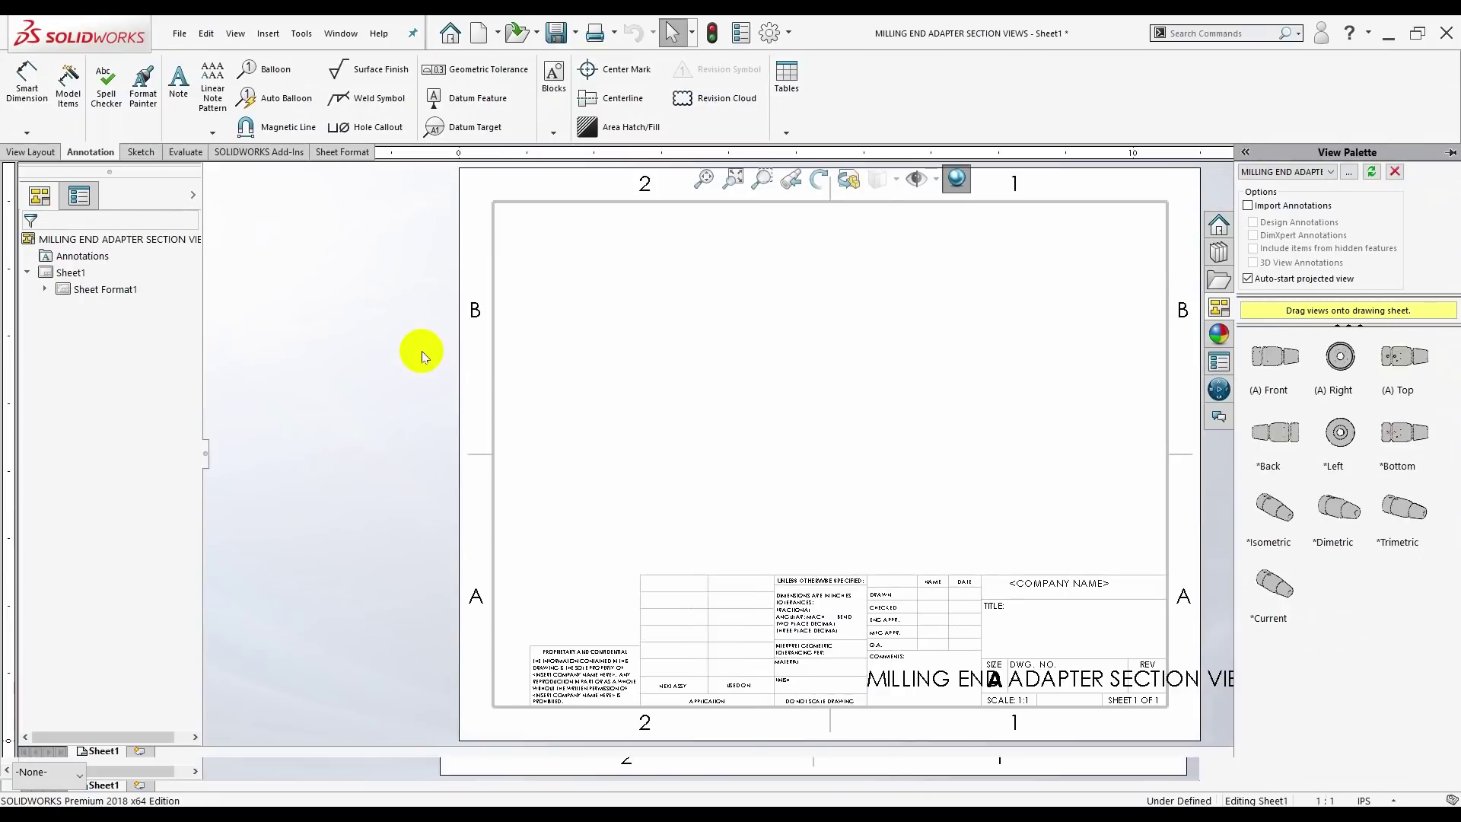
left_click(969, 401)
right_click(969, 401)
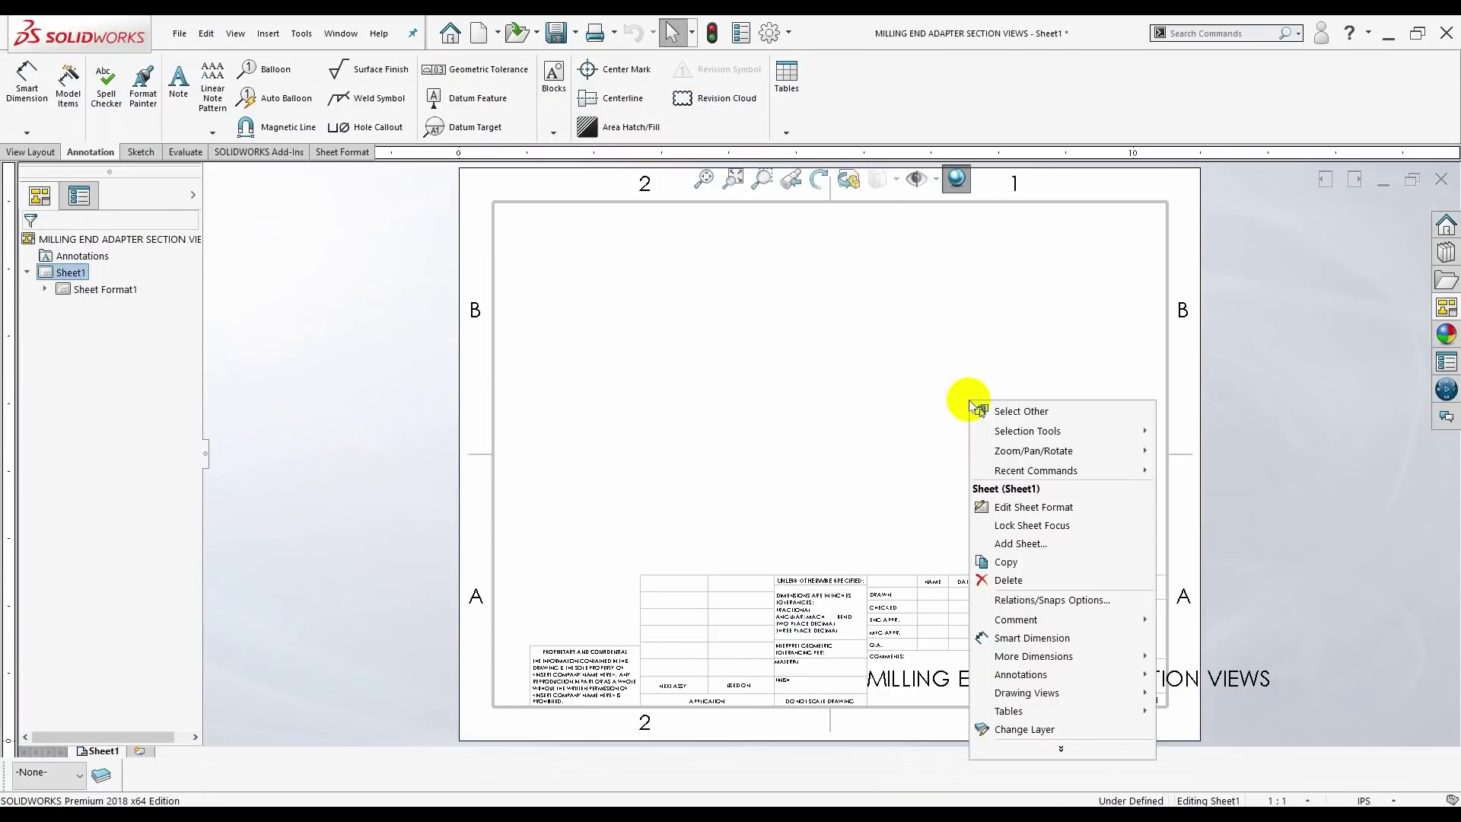
left_click(1019, 507)
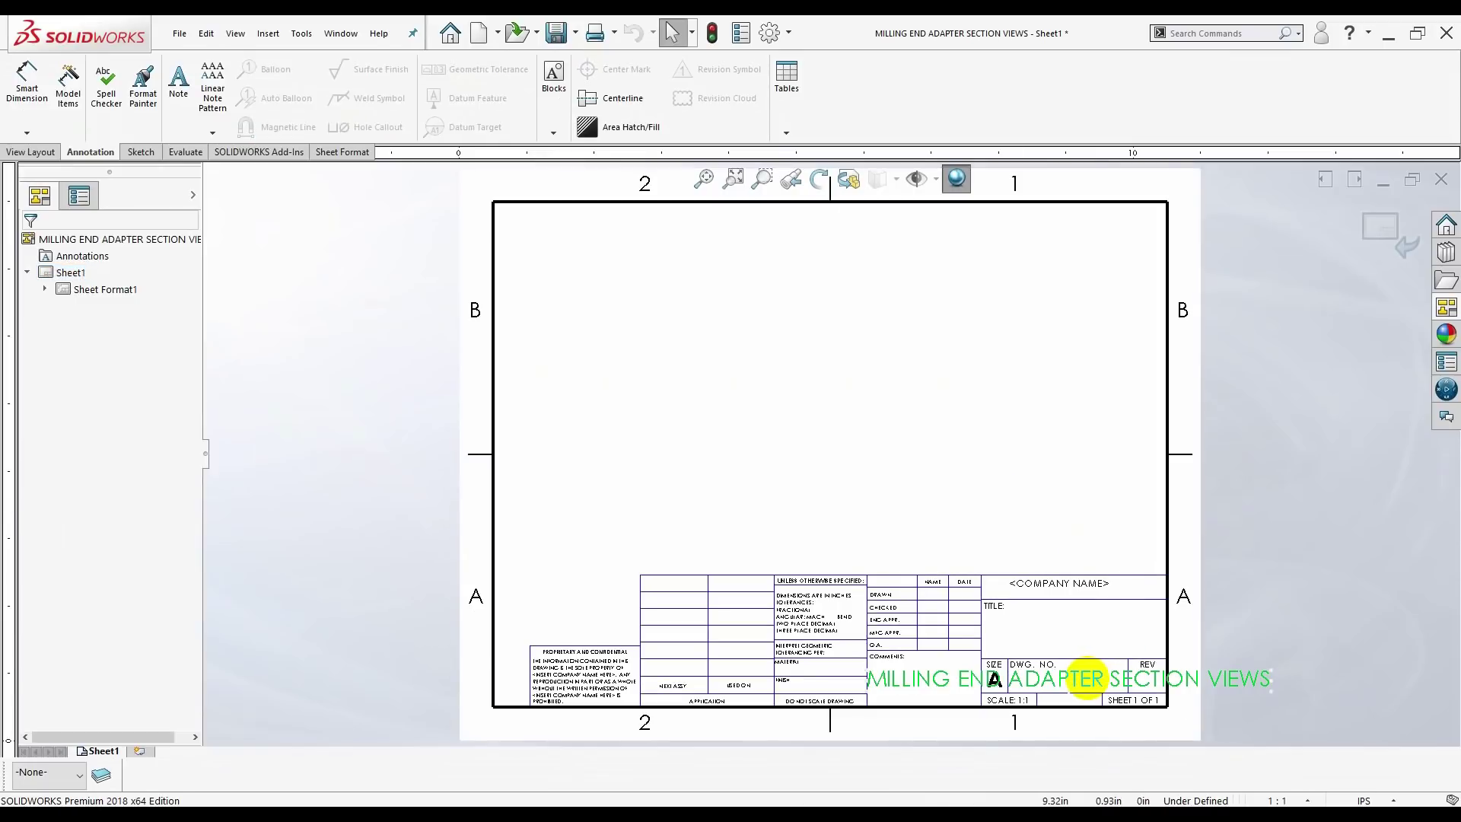
- Make the drawing title note bold at font size 11
double_click(1087, 678)
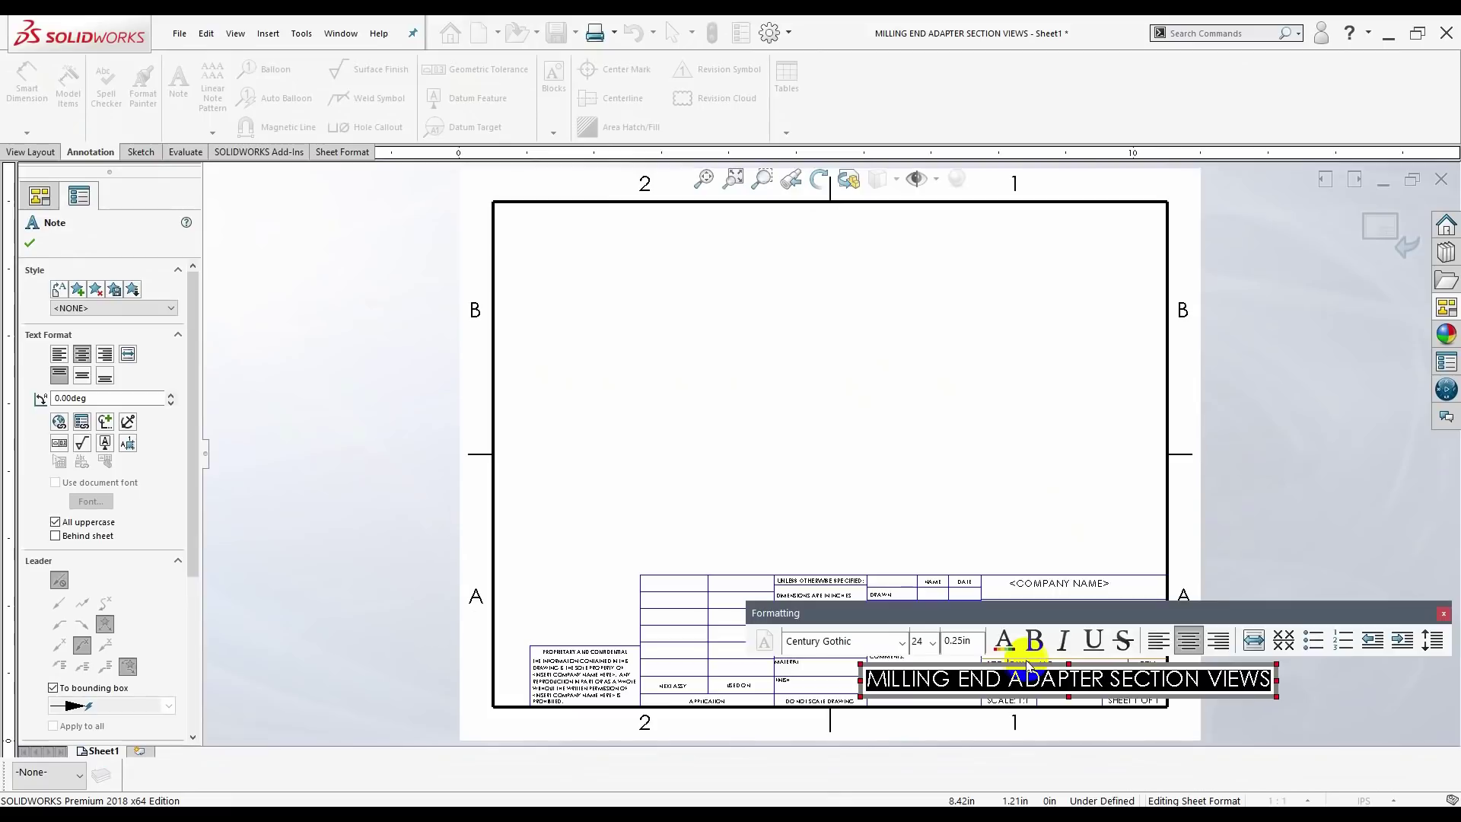
left_click(1034, 655)
left_click(932, 643)
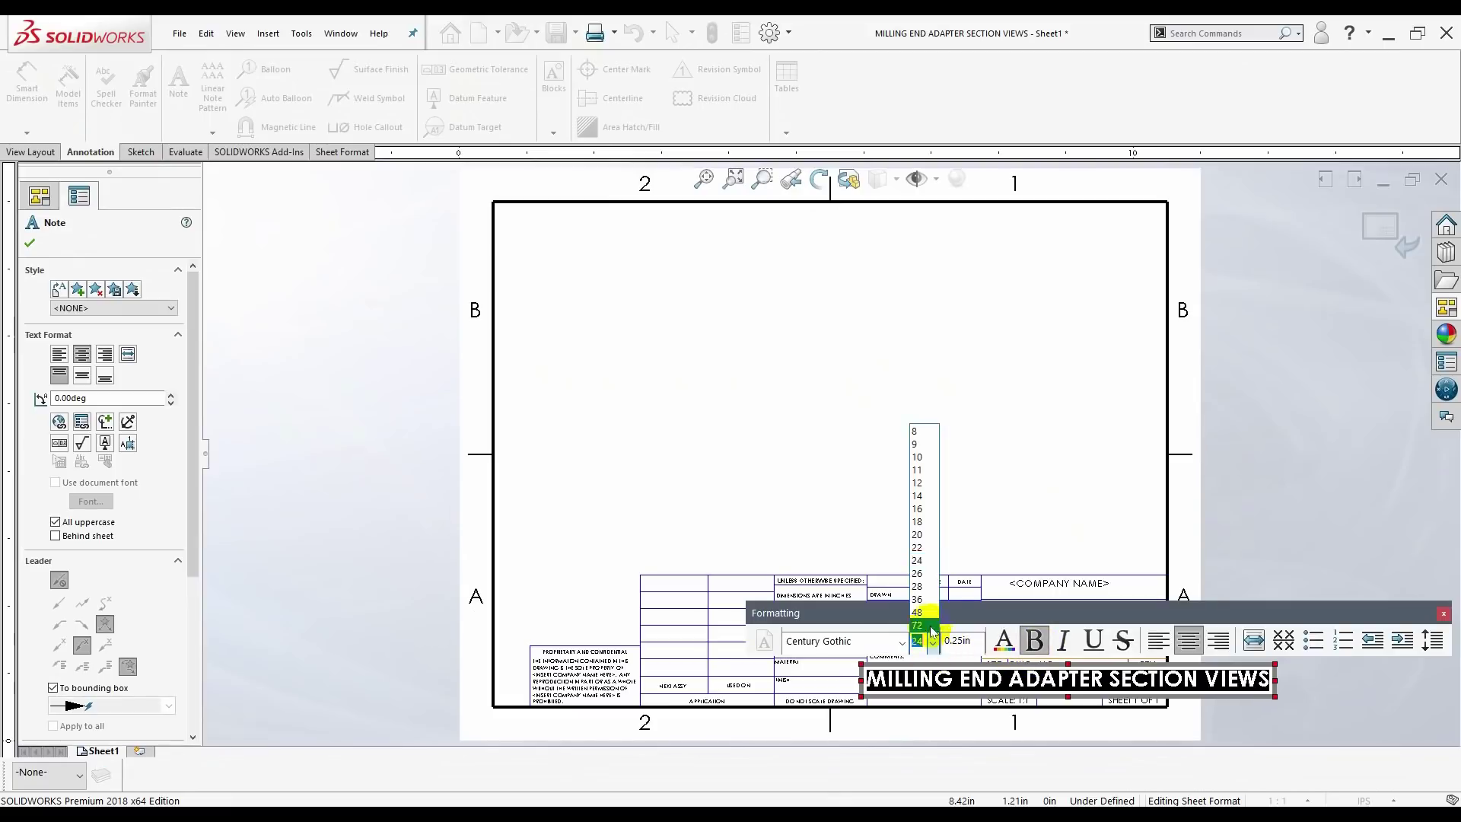
left_click(914, 448)
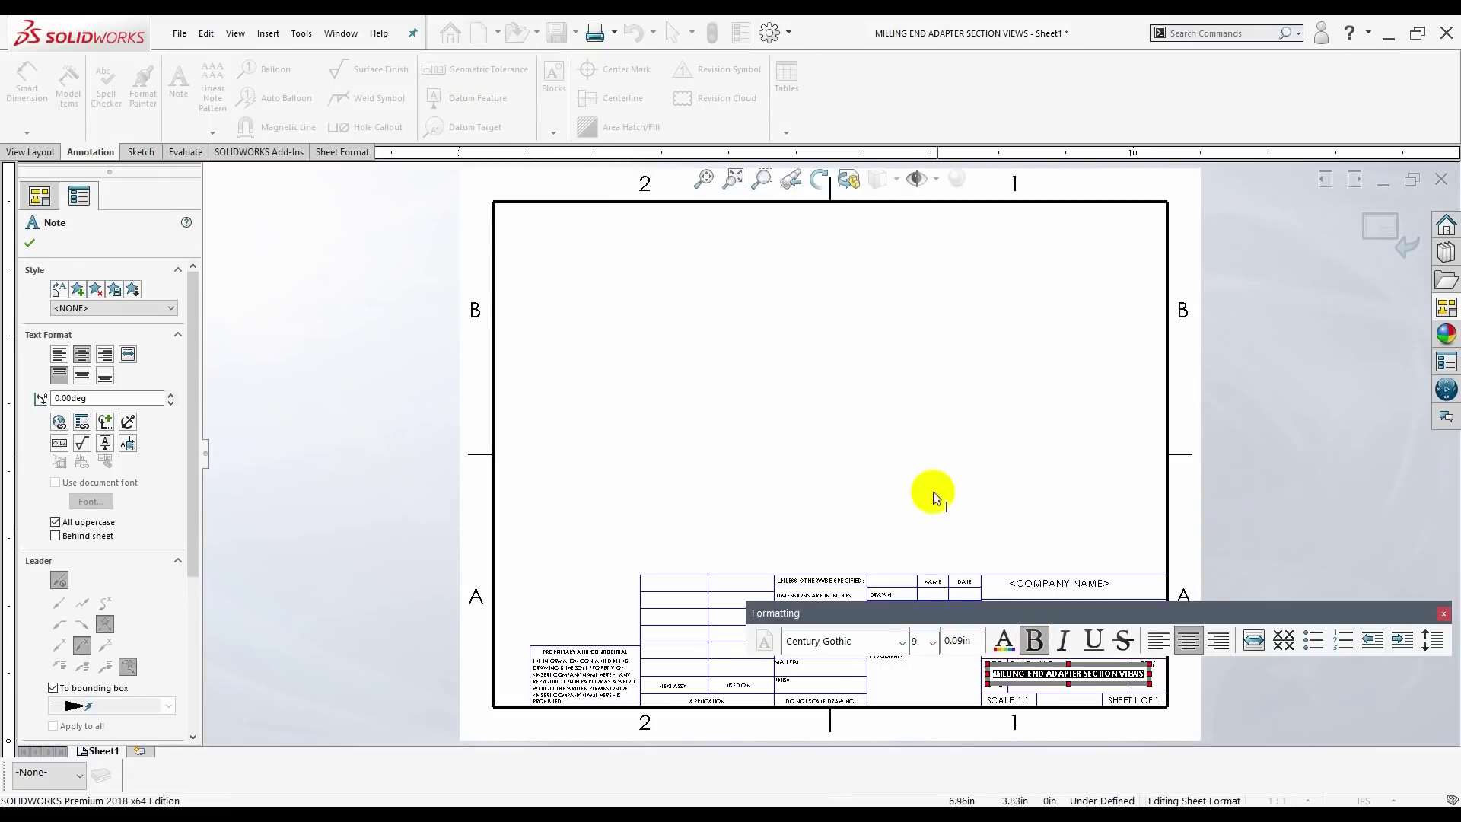
left_click(935, 643)
left_click(915, 482)
type("13")
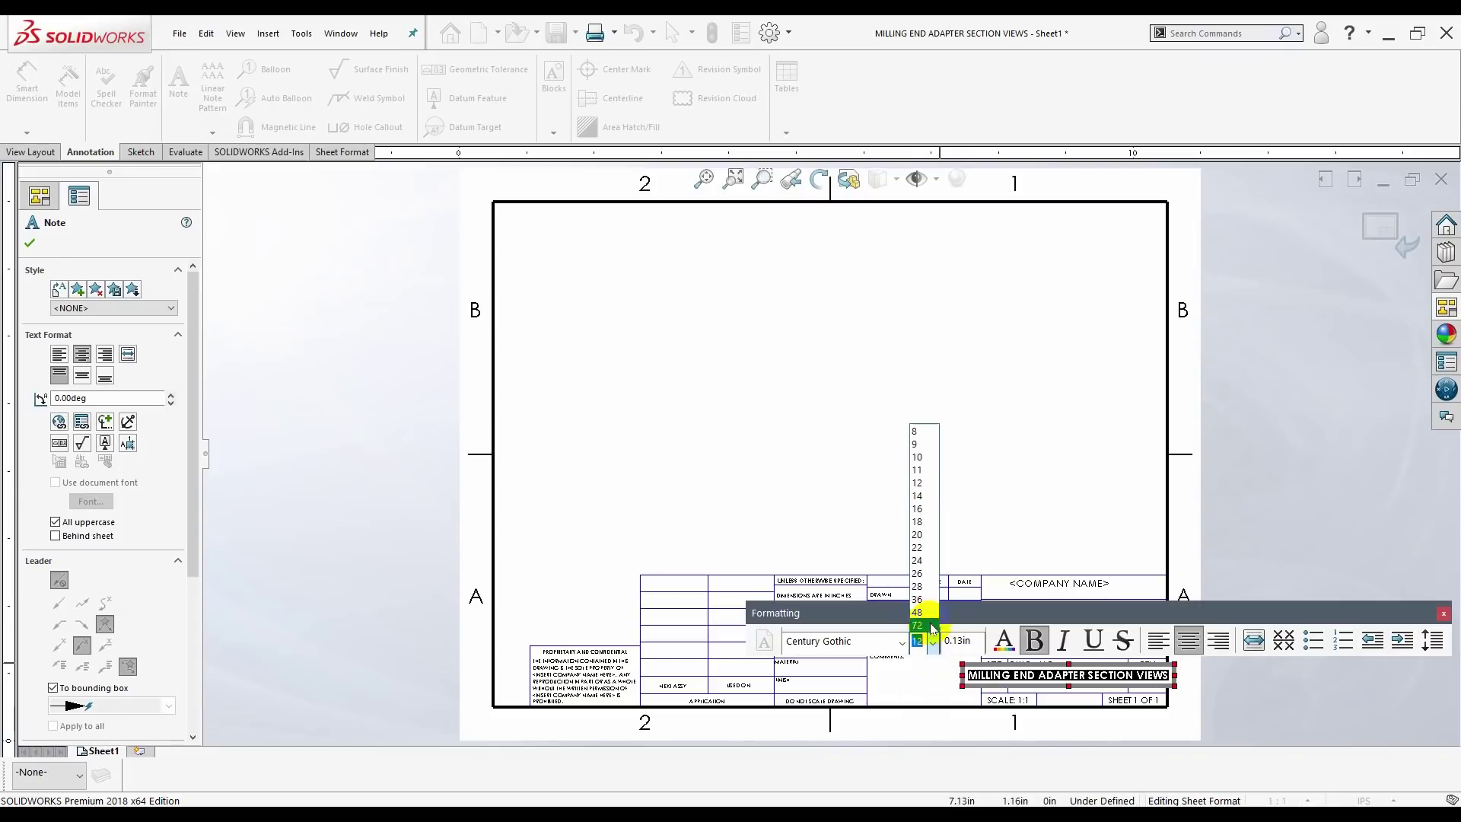
left_click(921, 470)
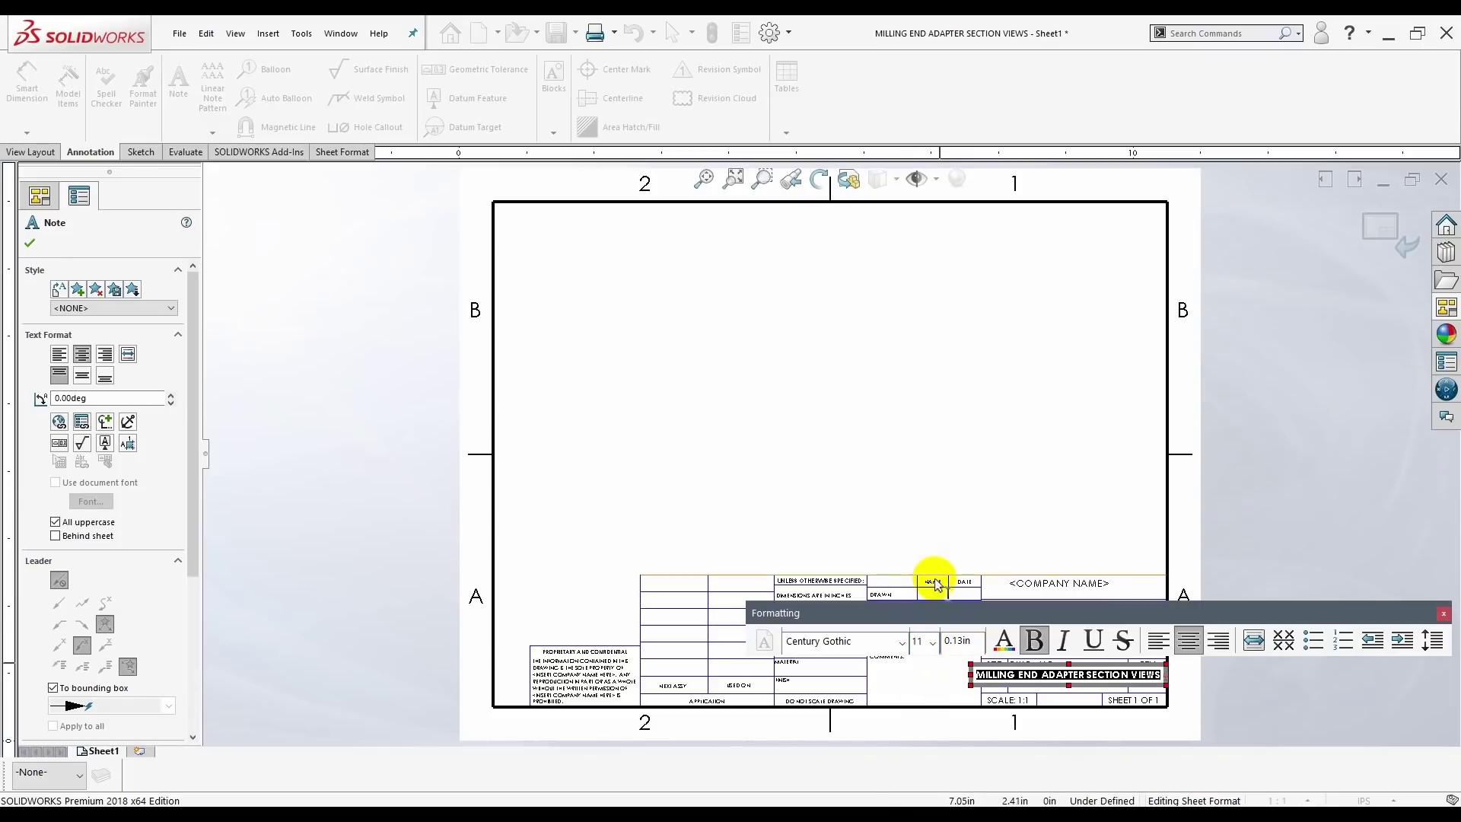
- Set the title note's font to Arial and move it up into the TITLE box
left_click(901, 643)
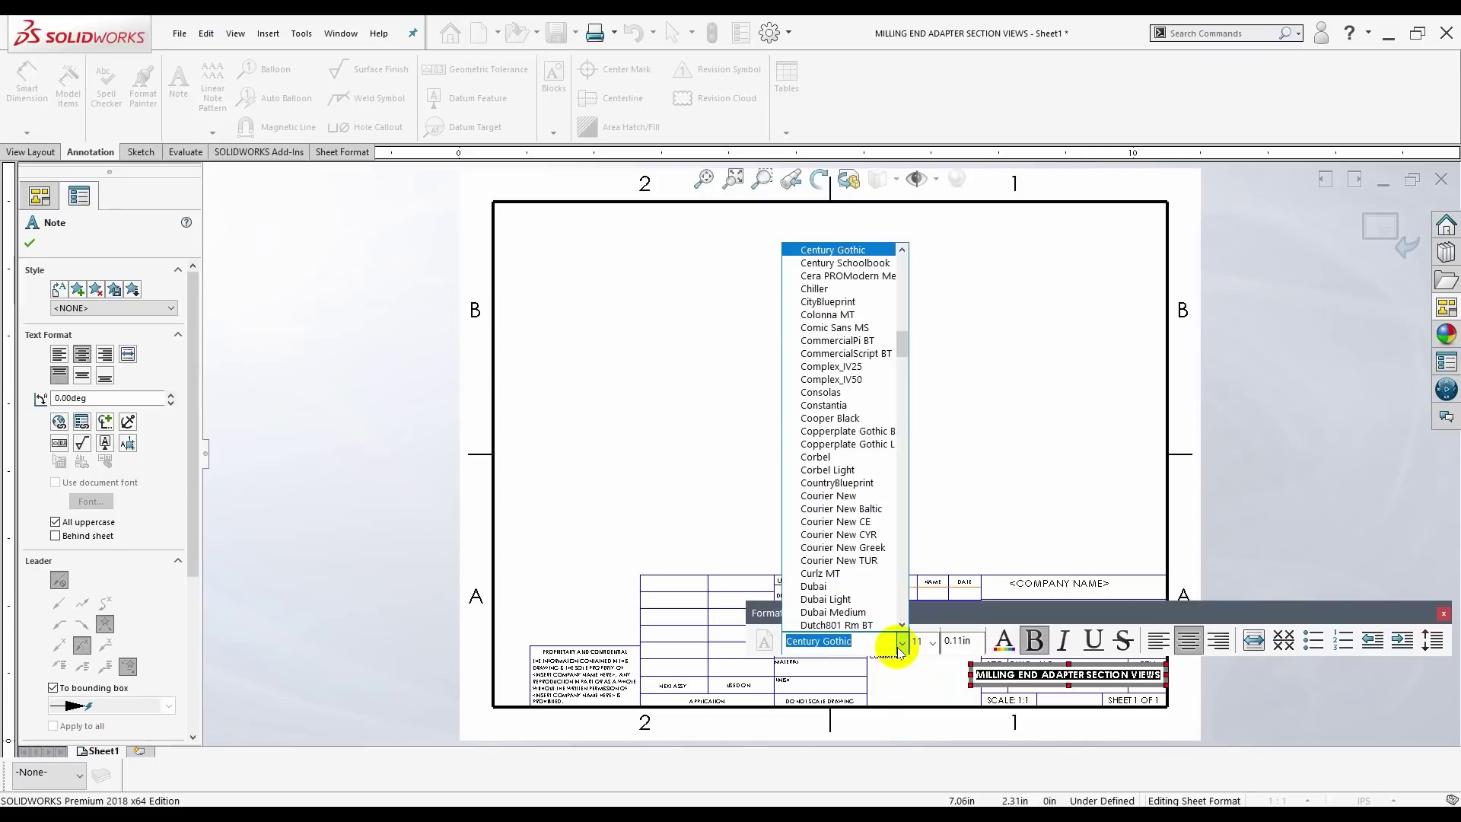
type("ARI")
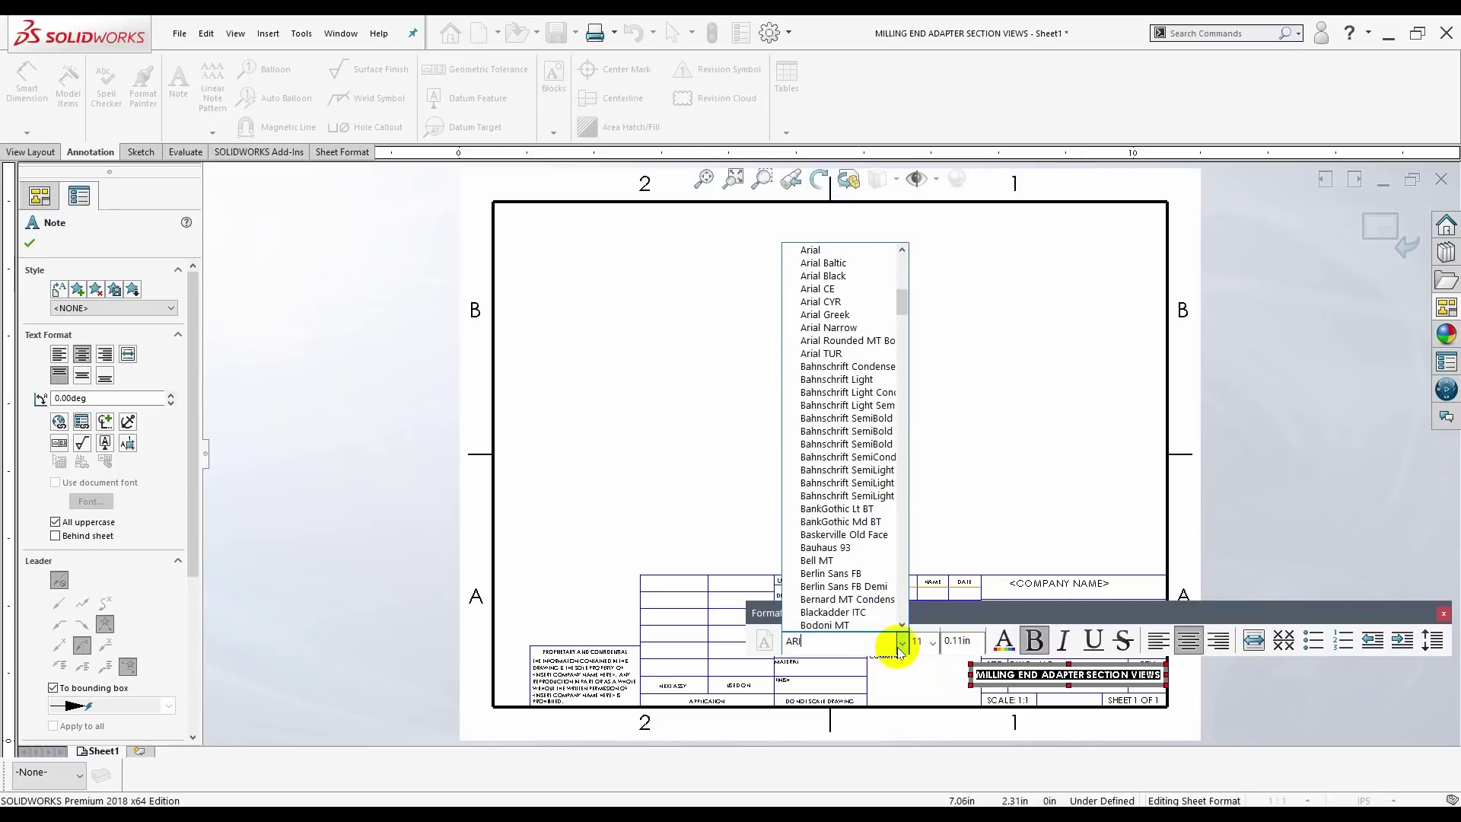
left_click(811, 250)
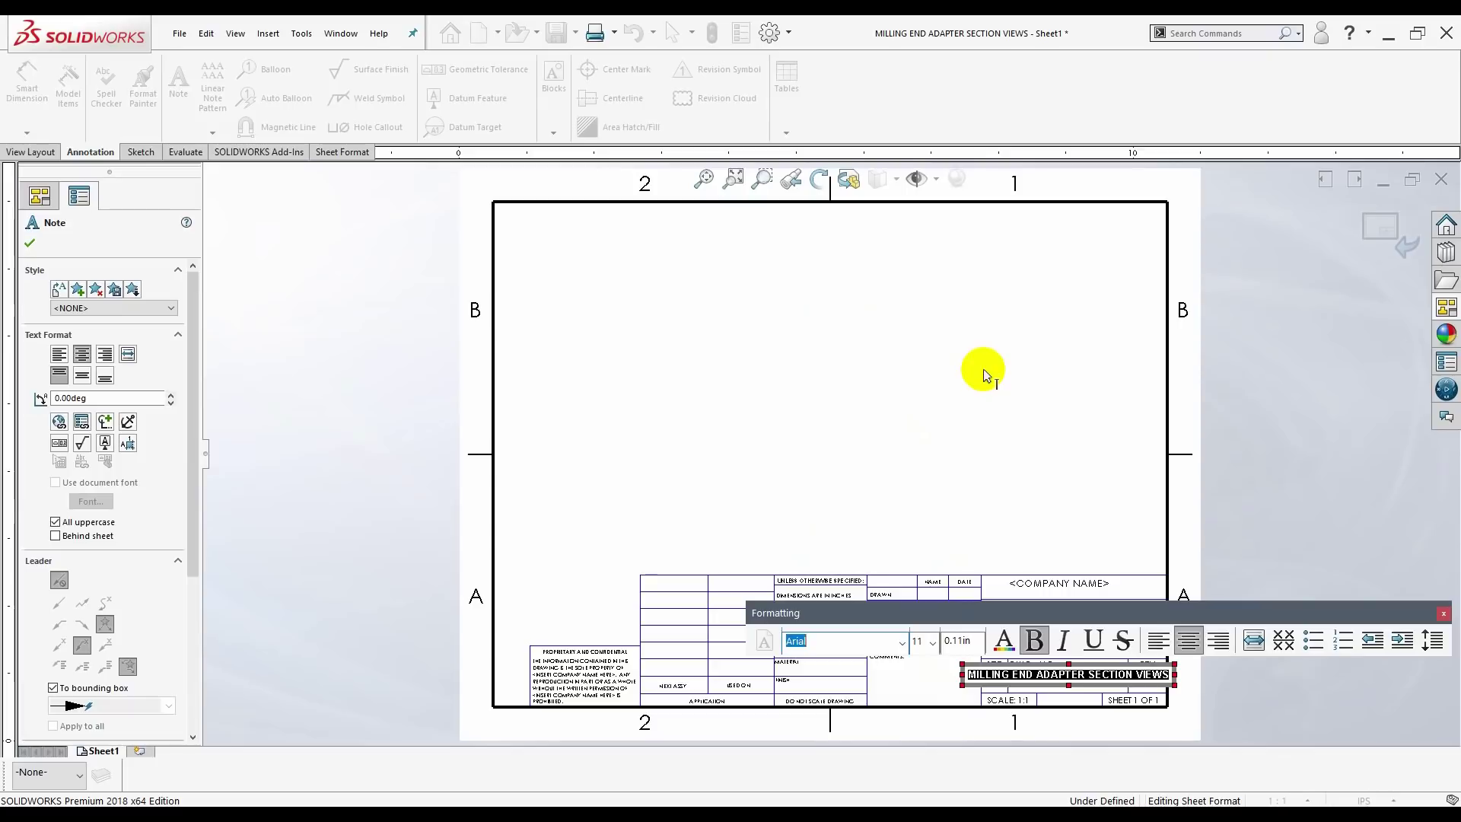
left_click(933, 644)
left_click(918, 459)
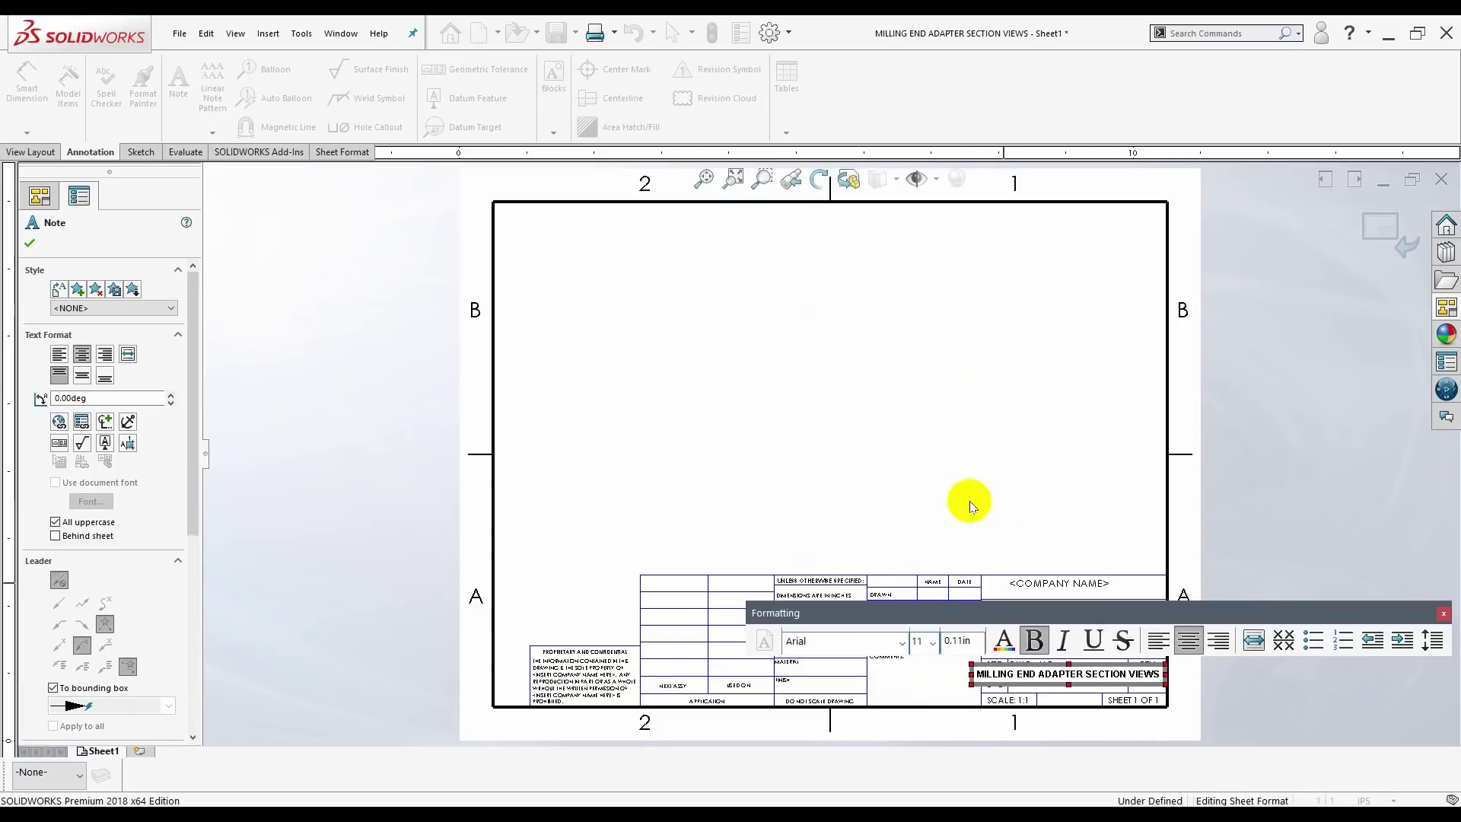
left_click(1066, 628)
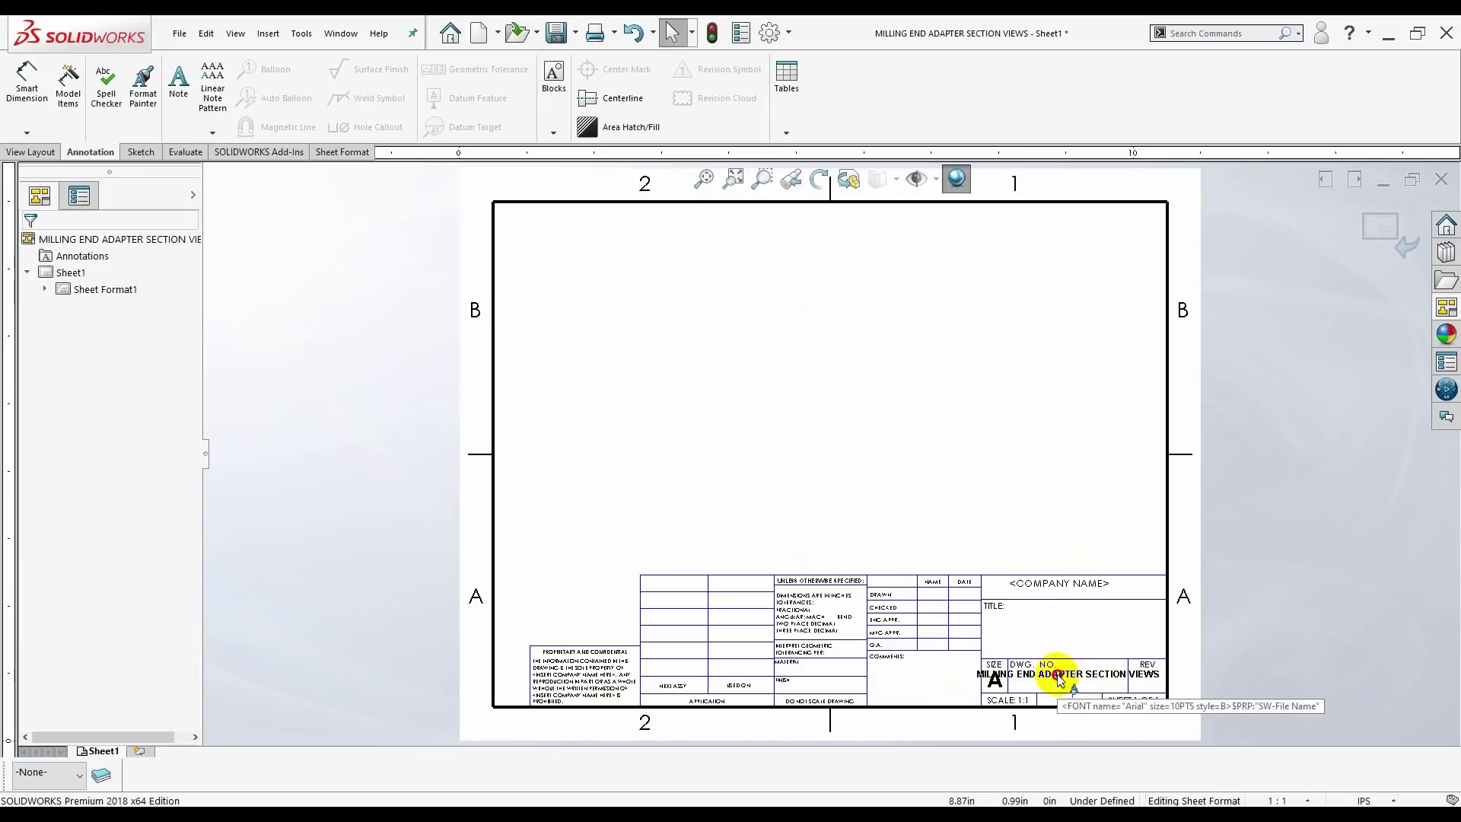
left_click_drag(1060, 677, 1067, 631)
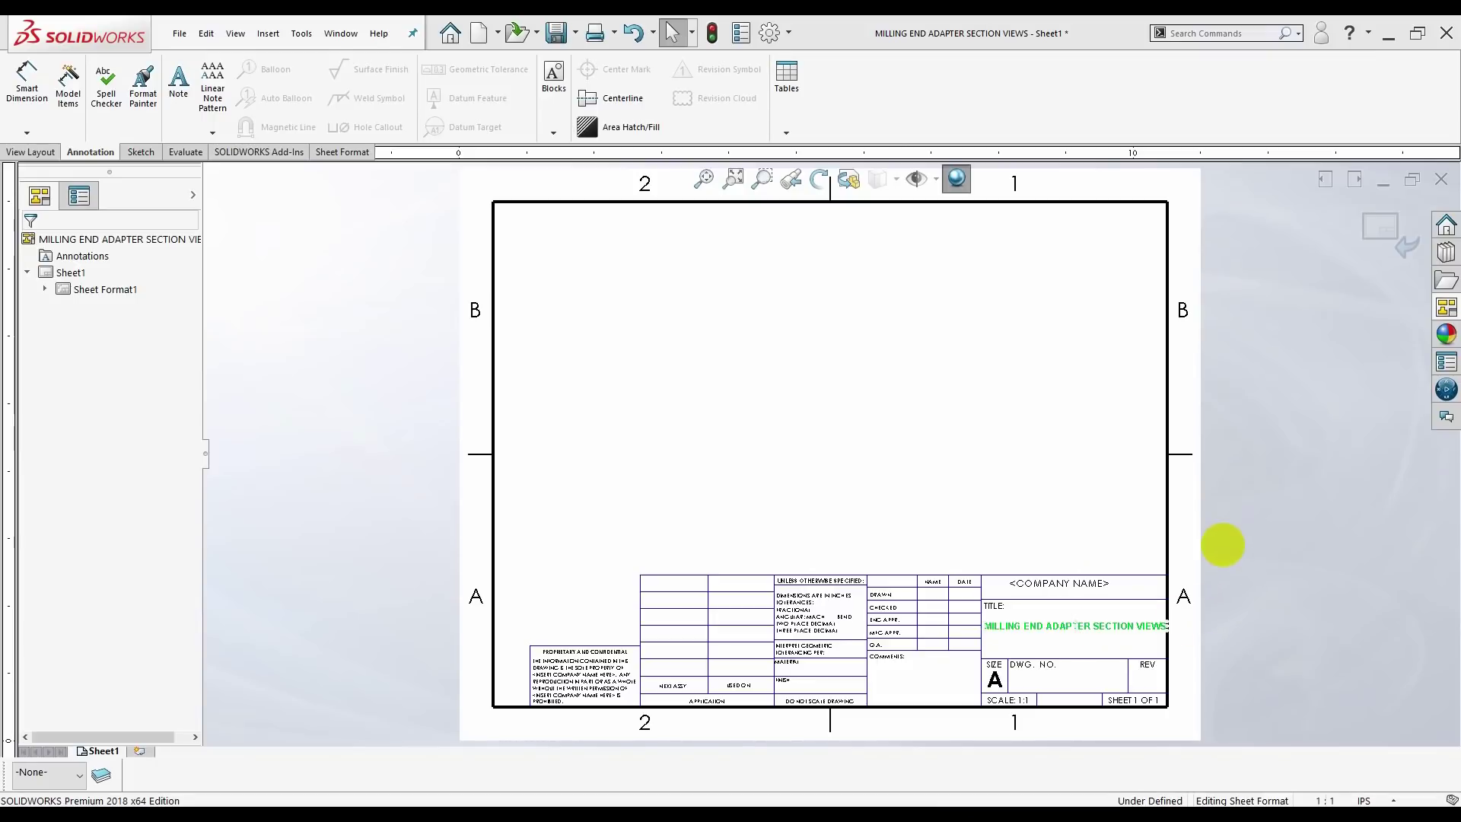
- Deselect the finished title note and exit Edit Sheet Format
left_click(1280, 498)
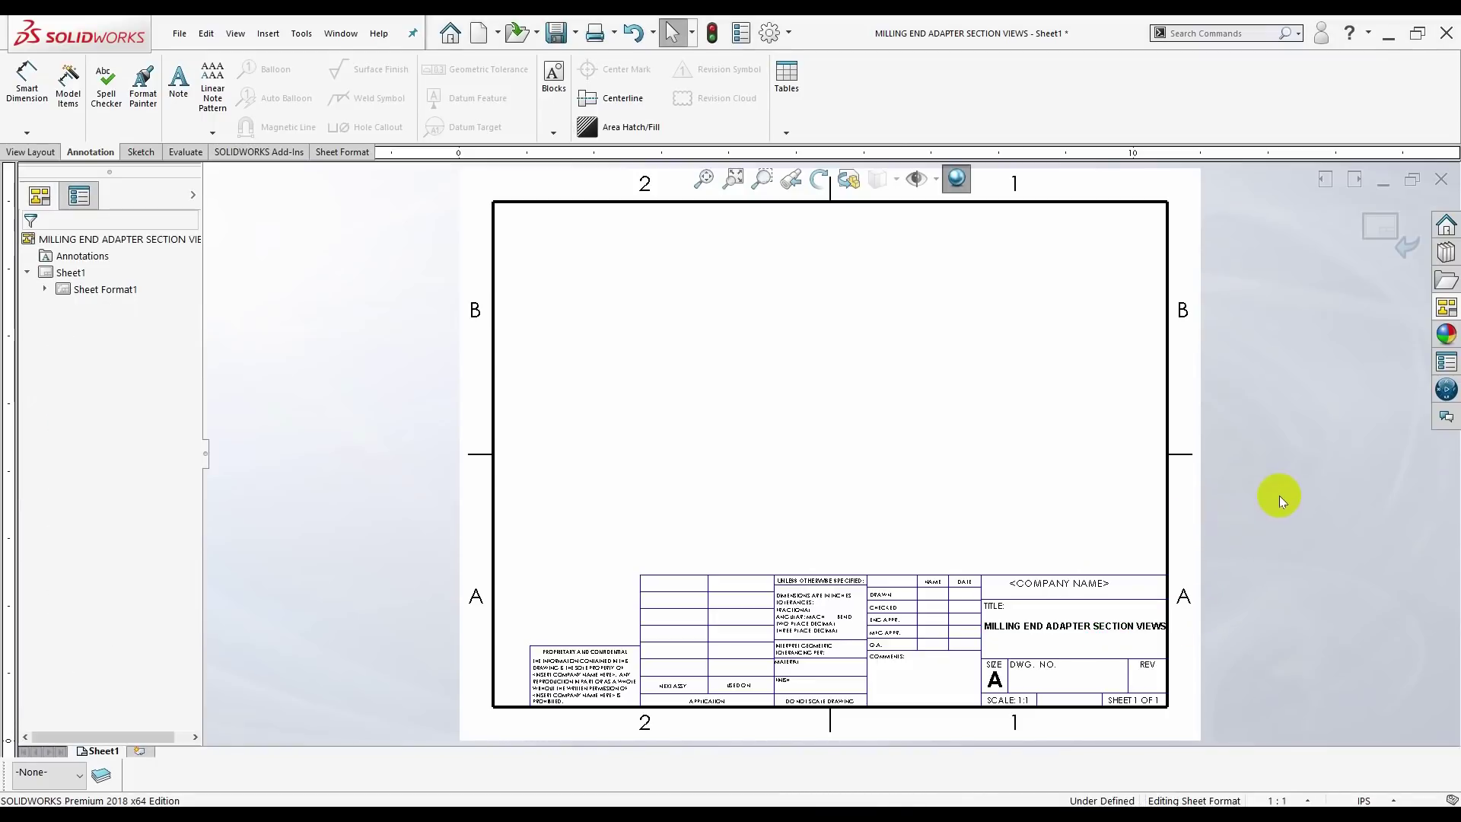
left_click(1380, 227)
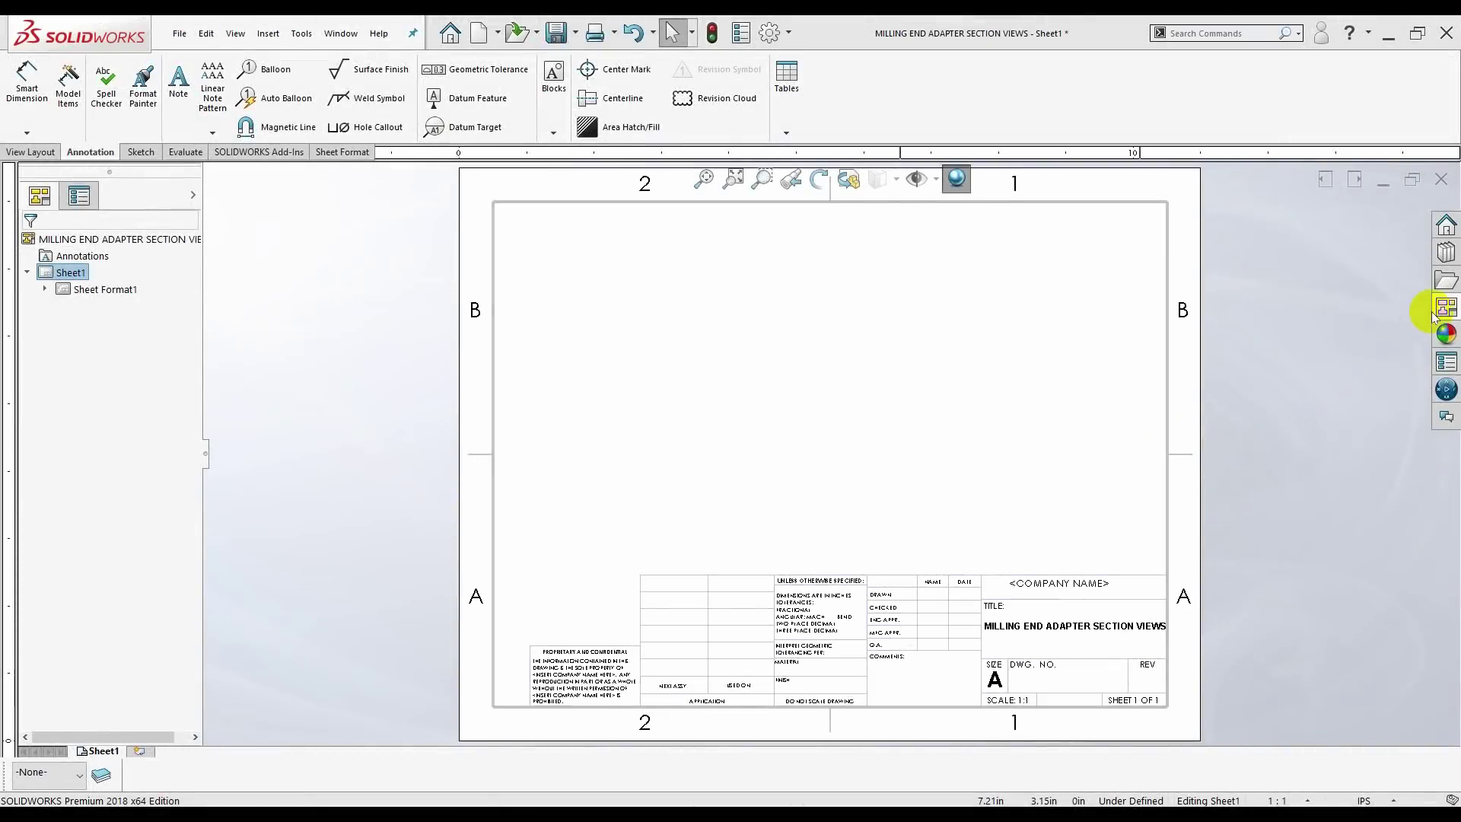
- Place the palette's isometric view at the sheet's upper right, shaded with edges, high quality
left_click(1439, 310)
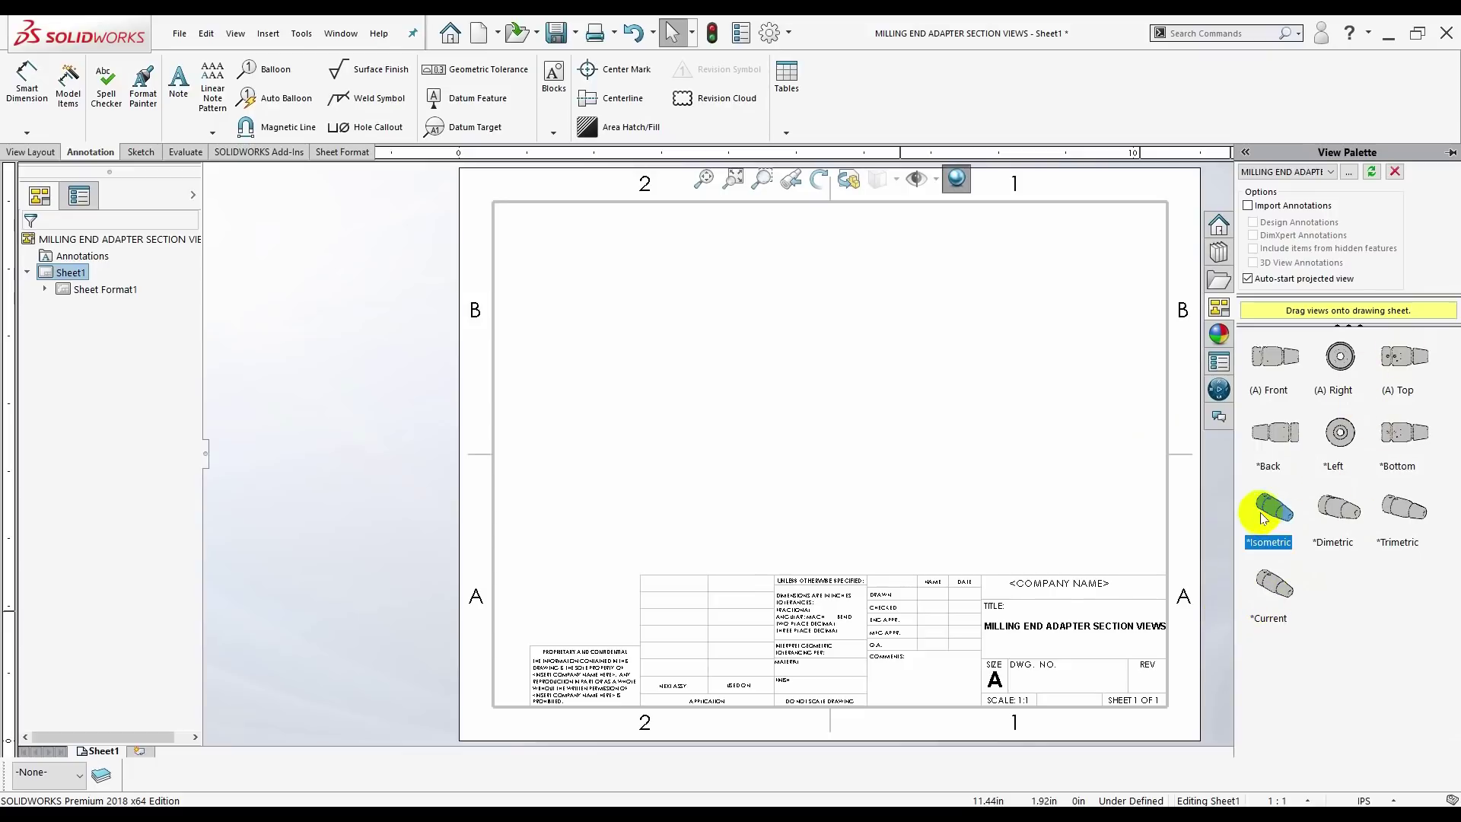
left_click_drag(1257, 522, 1066, 320)
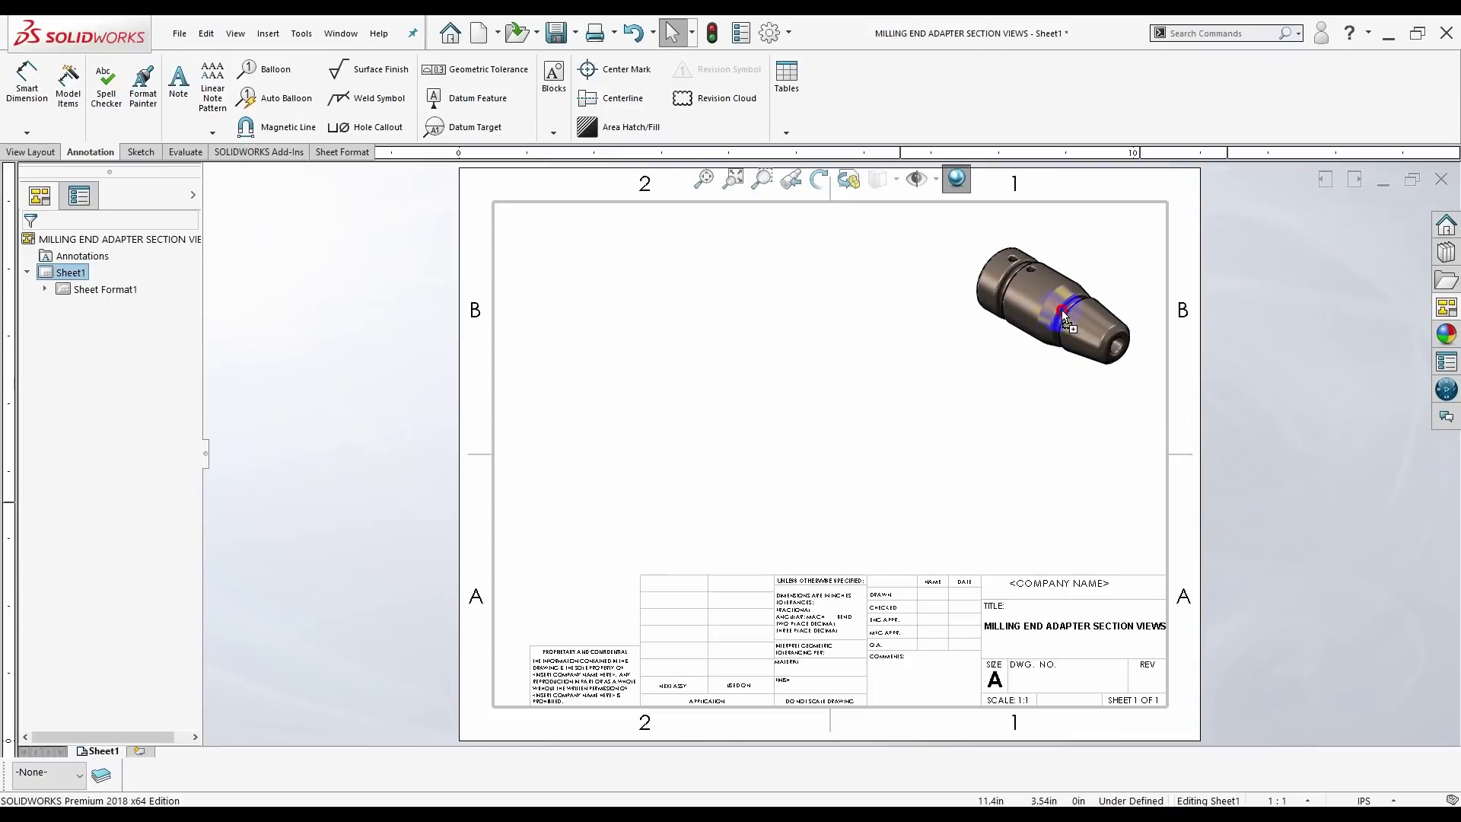
left_click(1040, 331)
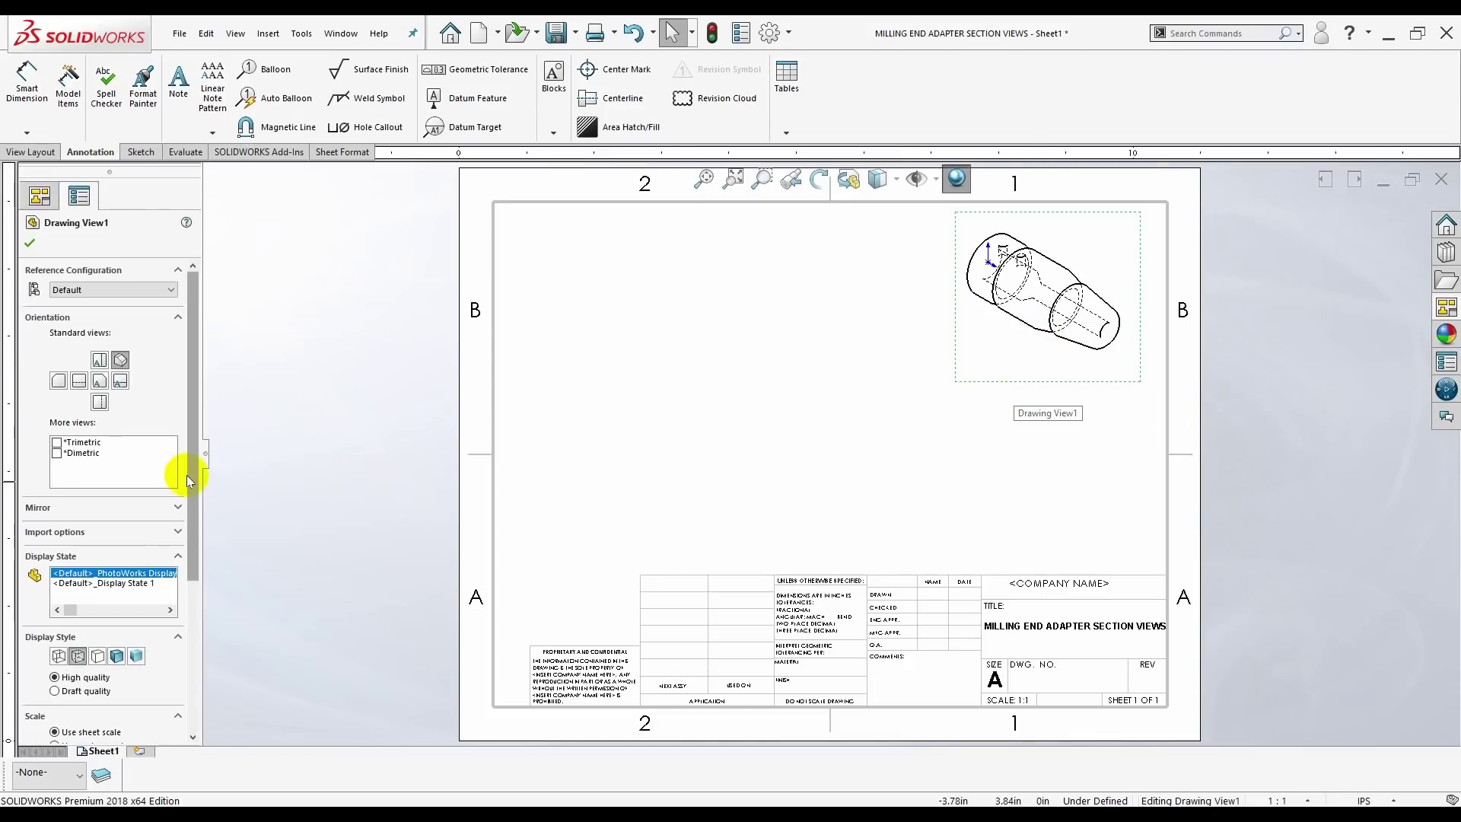
left_click_drag(191, 478, 191, 613)
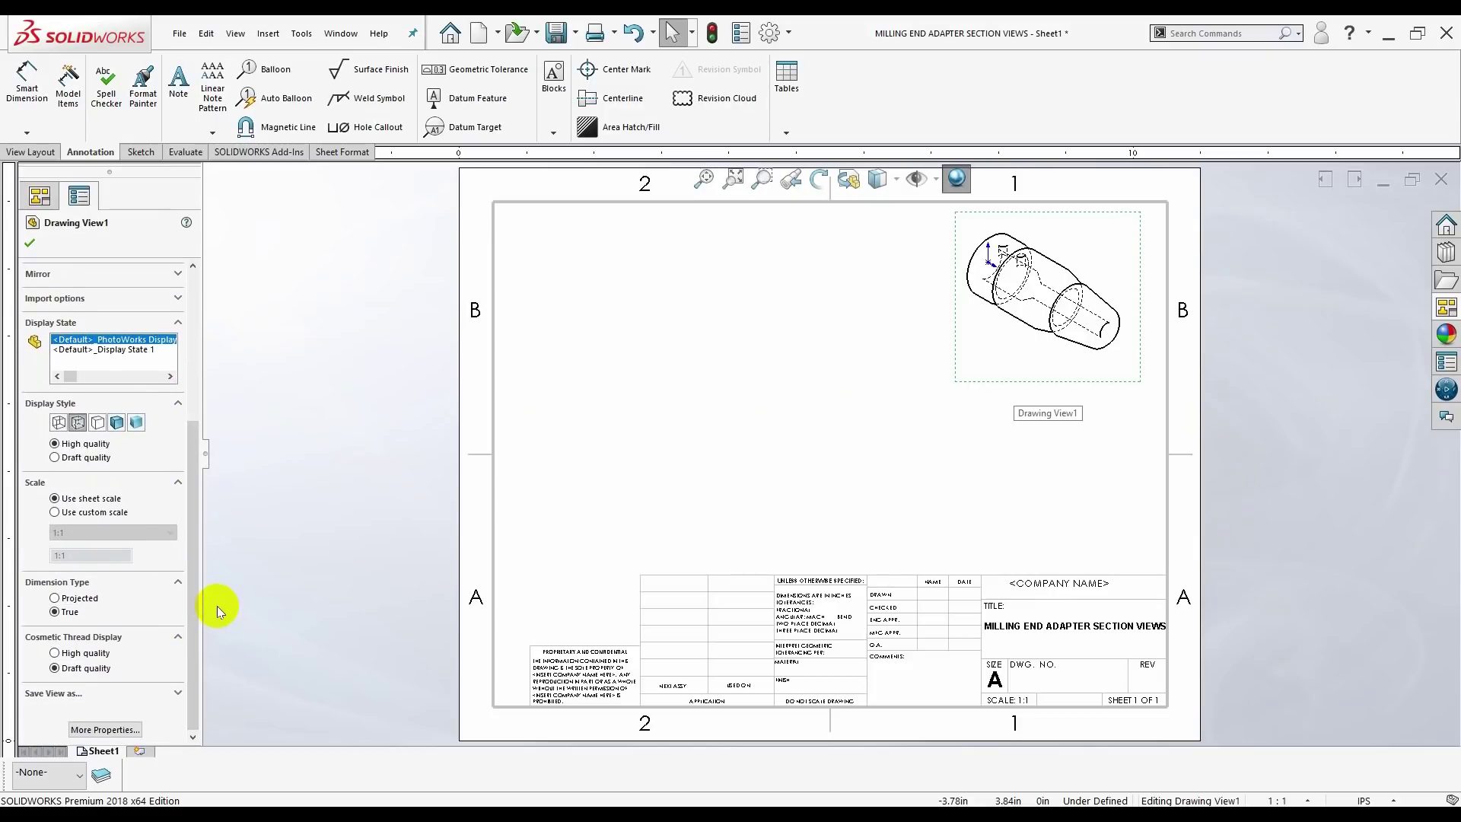
left_click(116, 423)
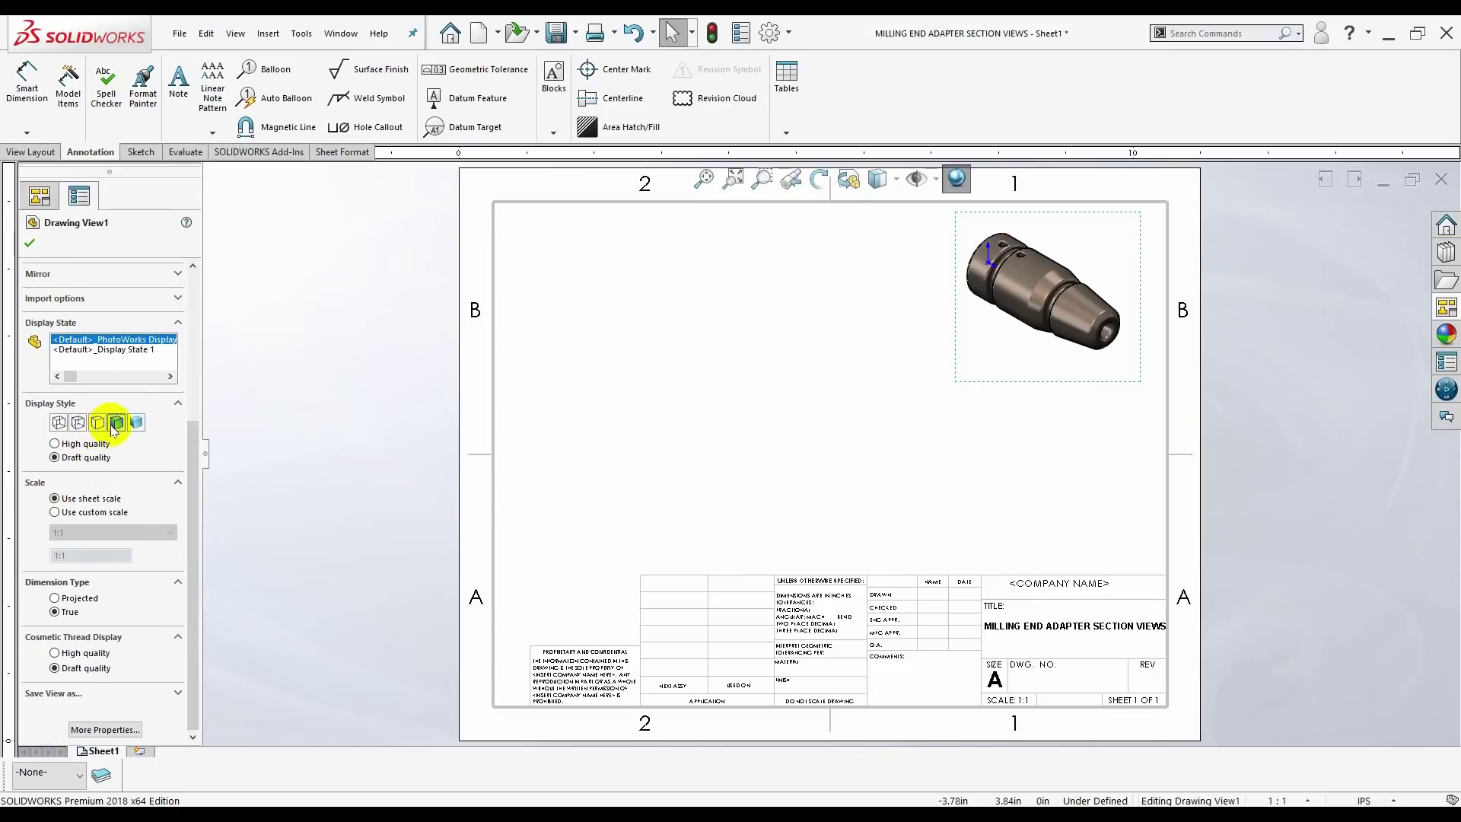
left_click(54, 444)
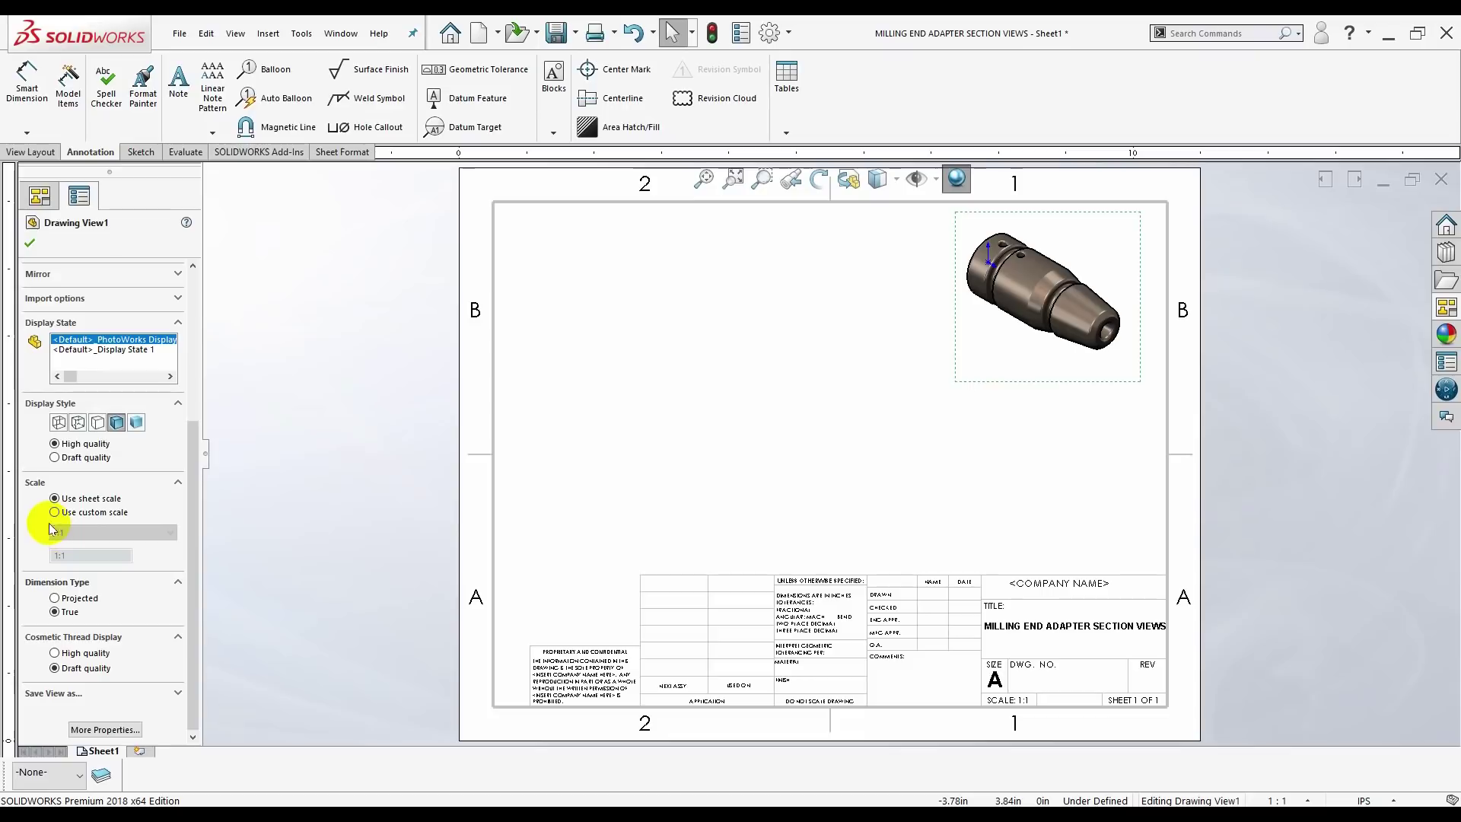
- Give the isometric view a custom 2:1 scale, nudge it down-left, and confirm
left_click(76, 533)
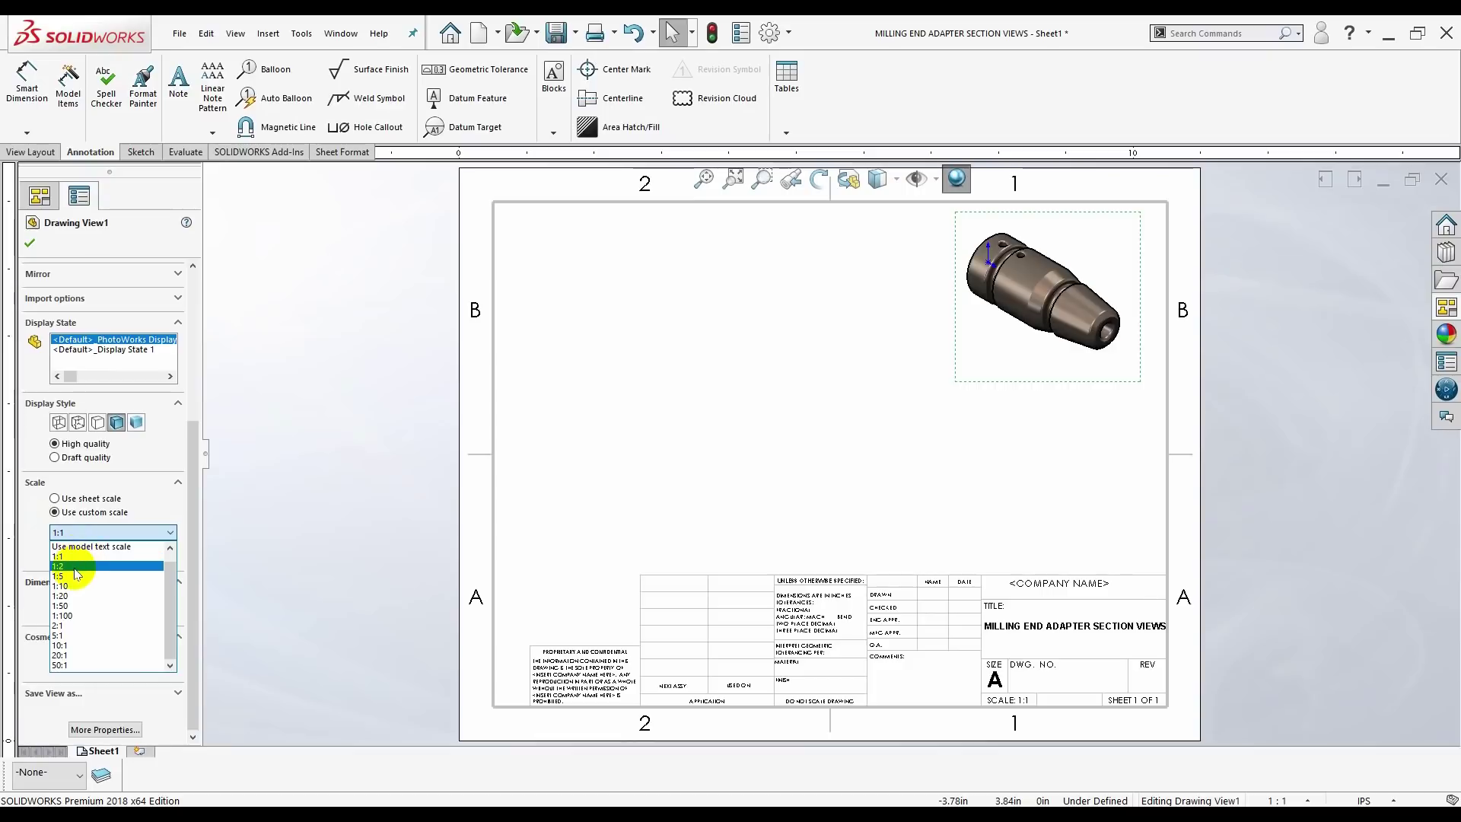
left_click(76, 567)
left_click(99, 532)
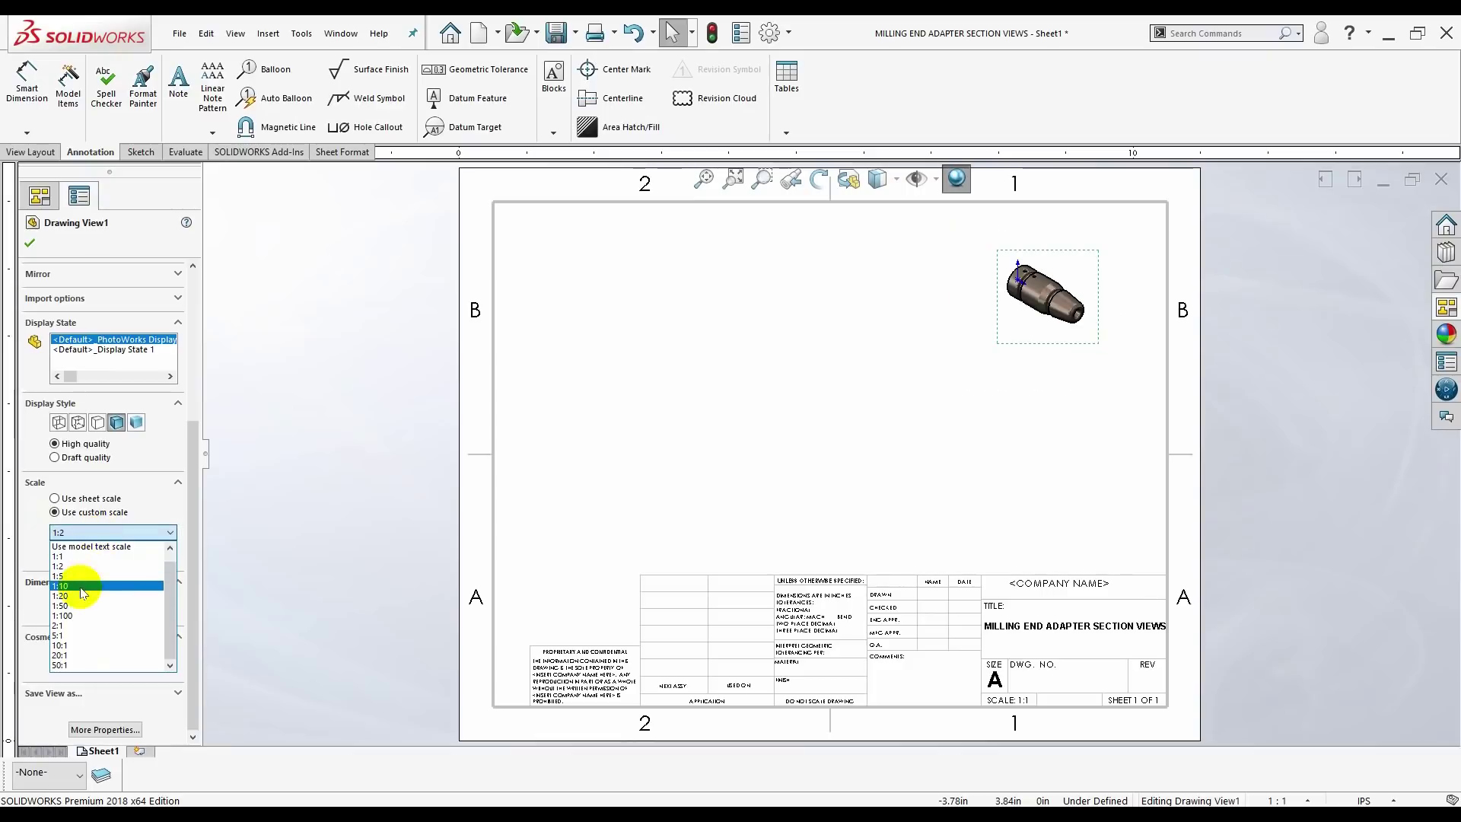
left_click(80, 624)
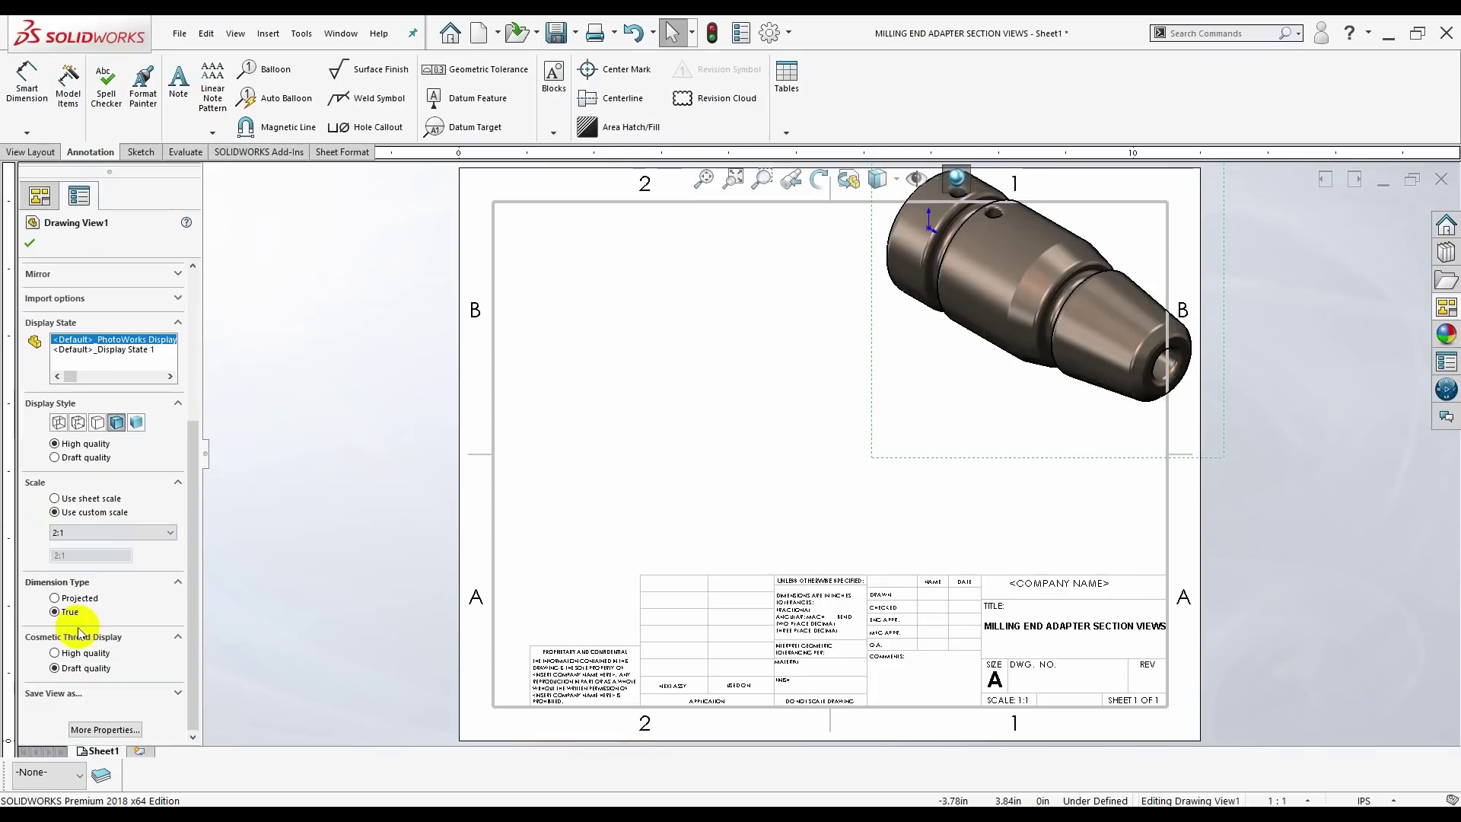
left_click(108, 531)
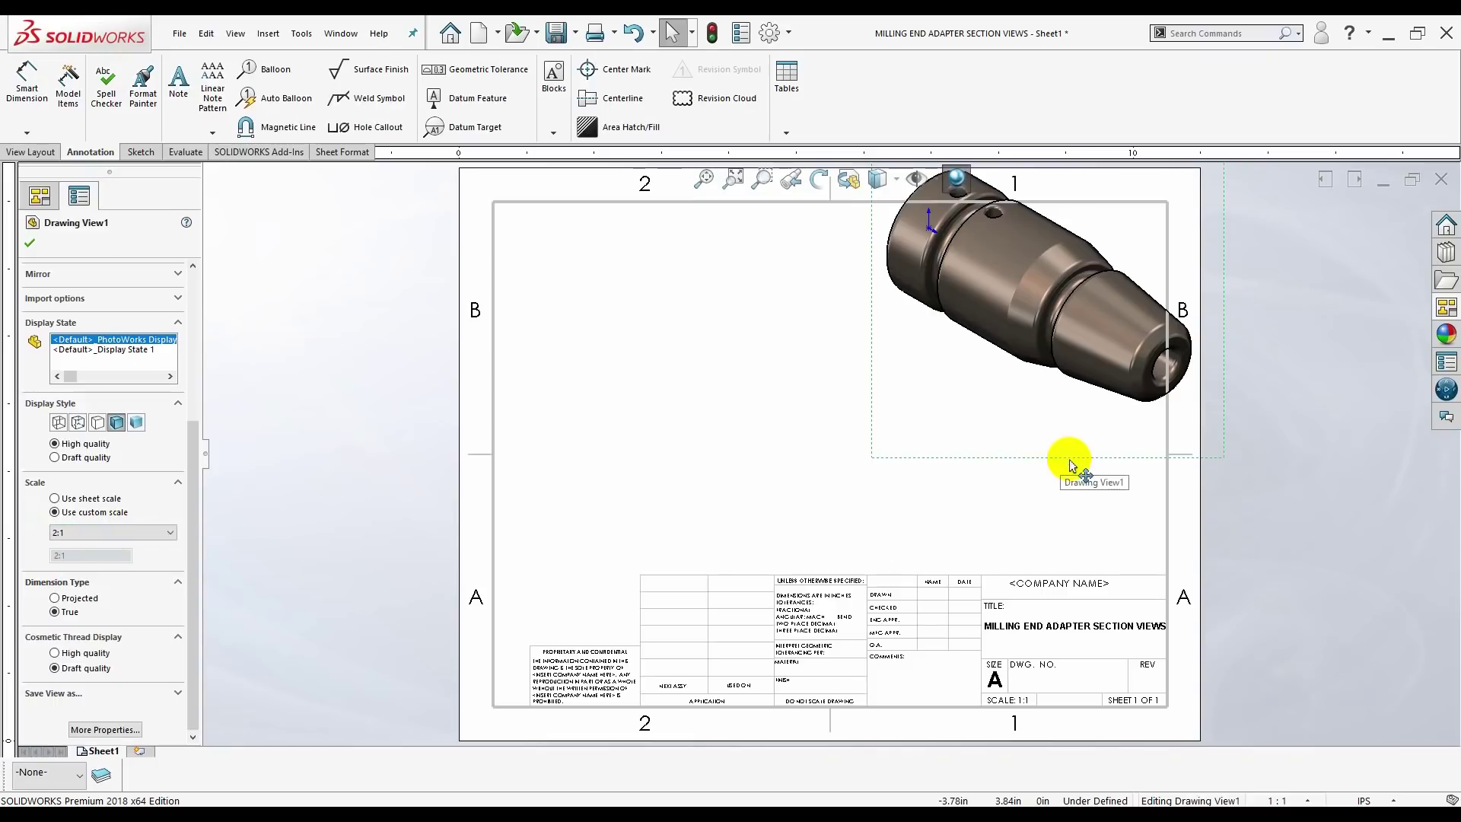
left_click_drag(1069, 464, 1039, 498)
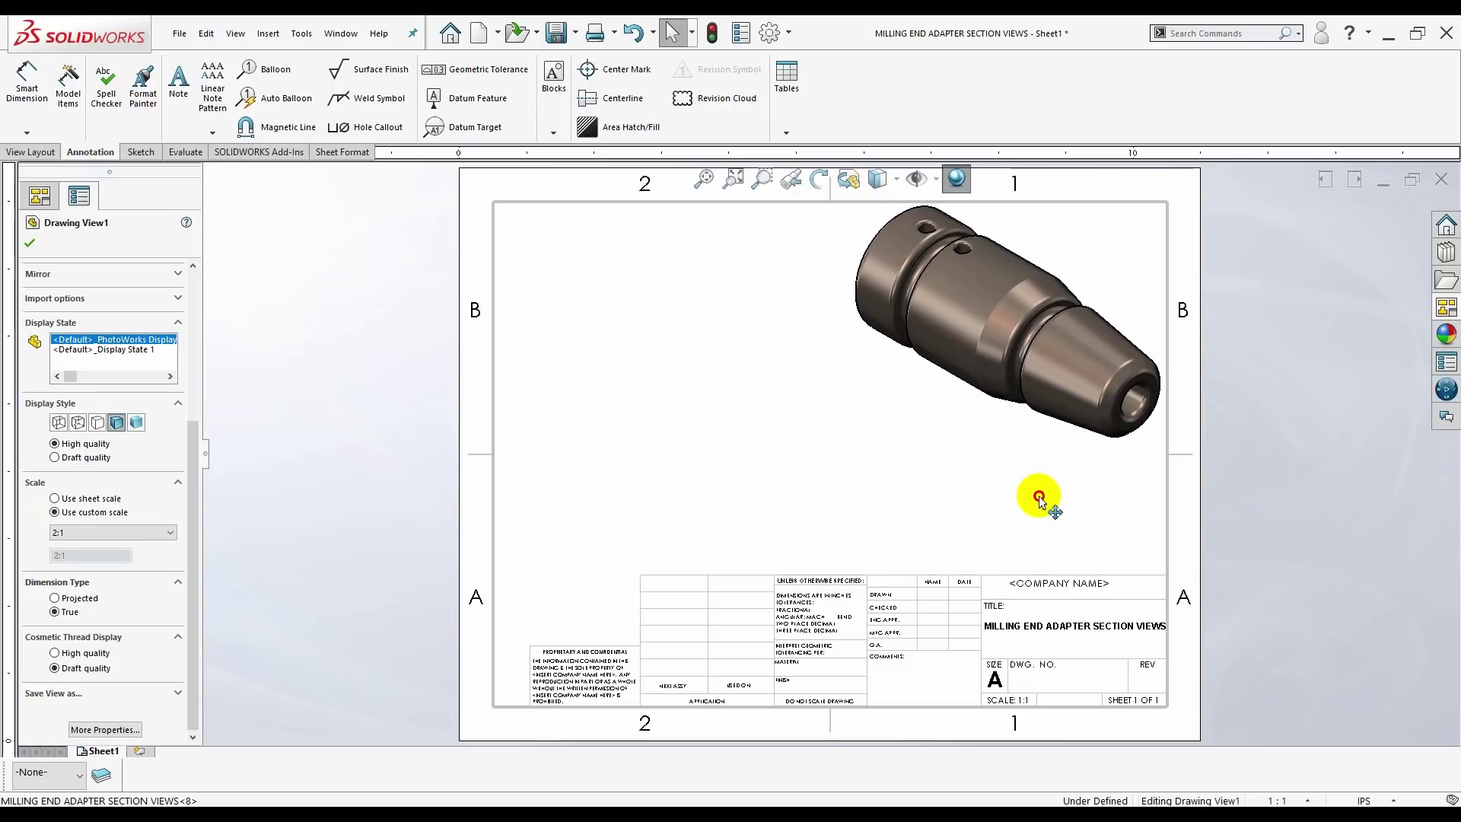
left_click_drag(1040, 498, 1034, 494)
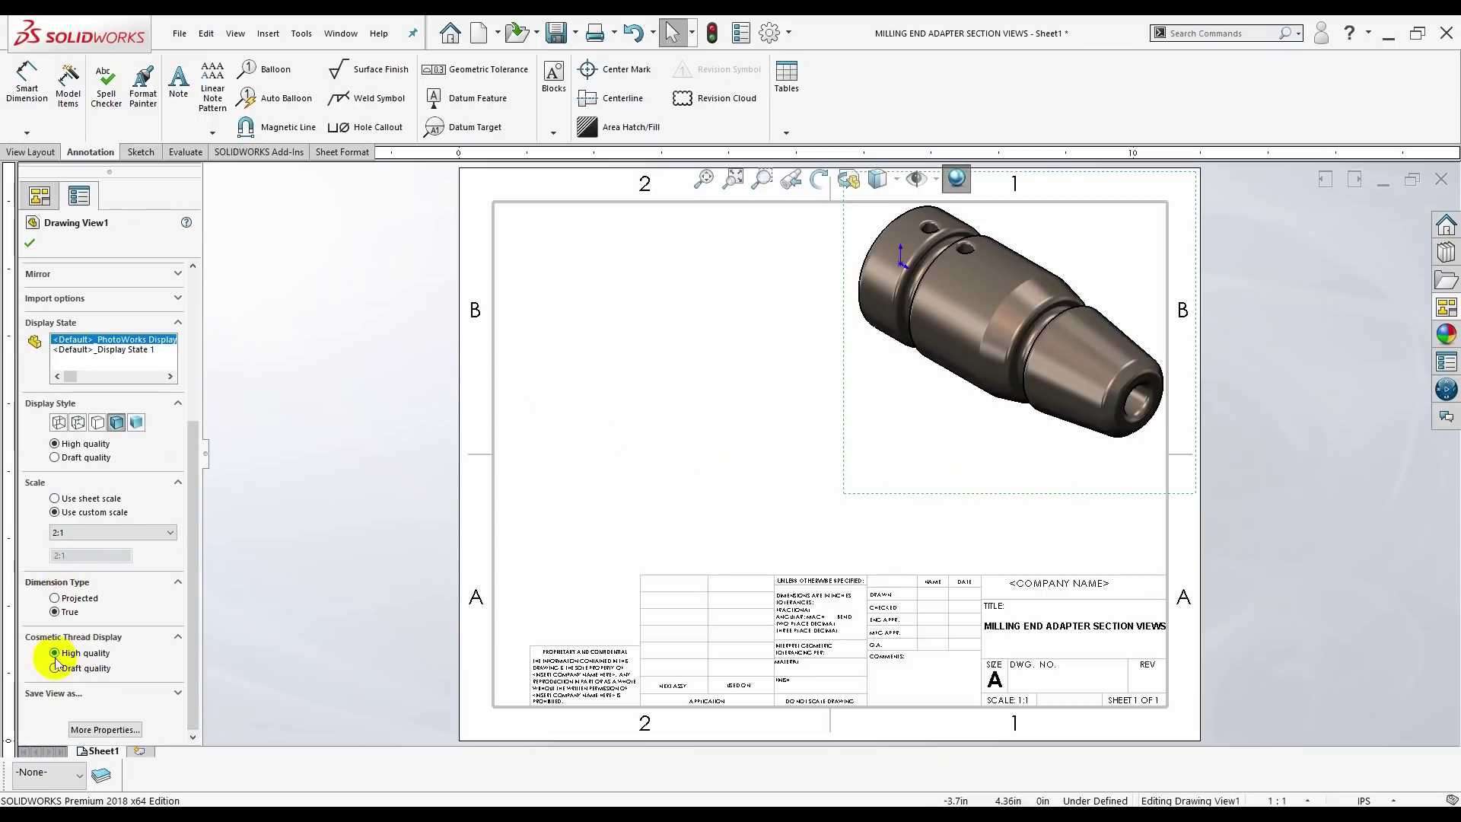
left_click(29, 245)
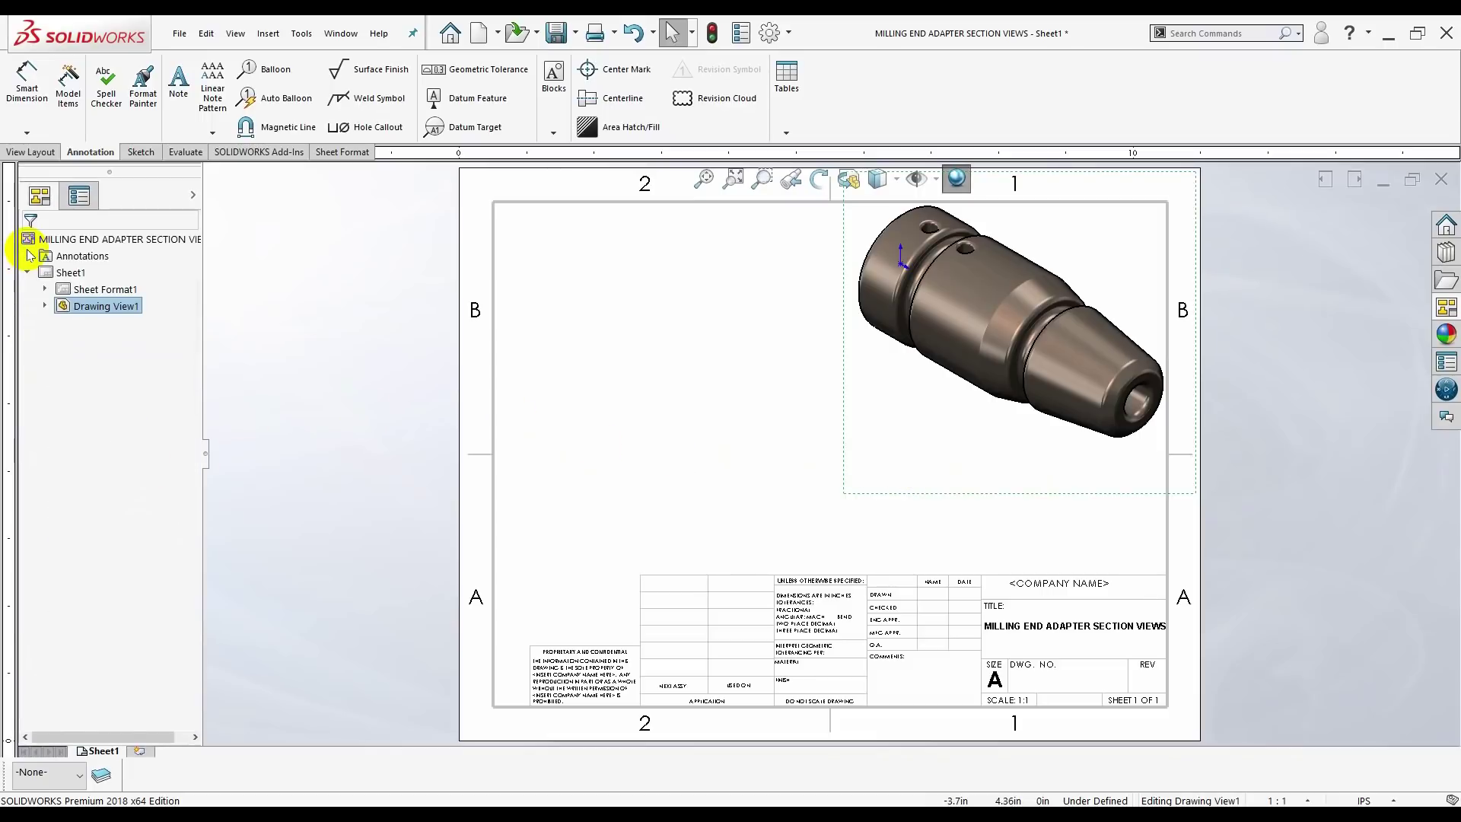
- Place the (A) Top view in the sheet's upper left, skipping the projected view
left_click(678, 371)
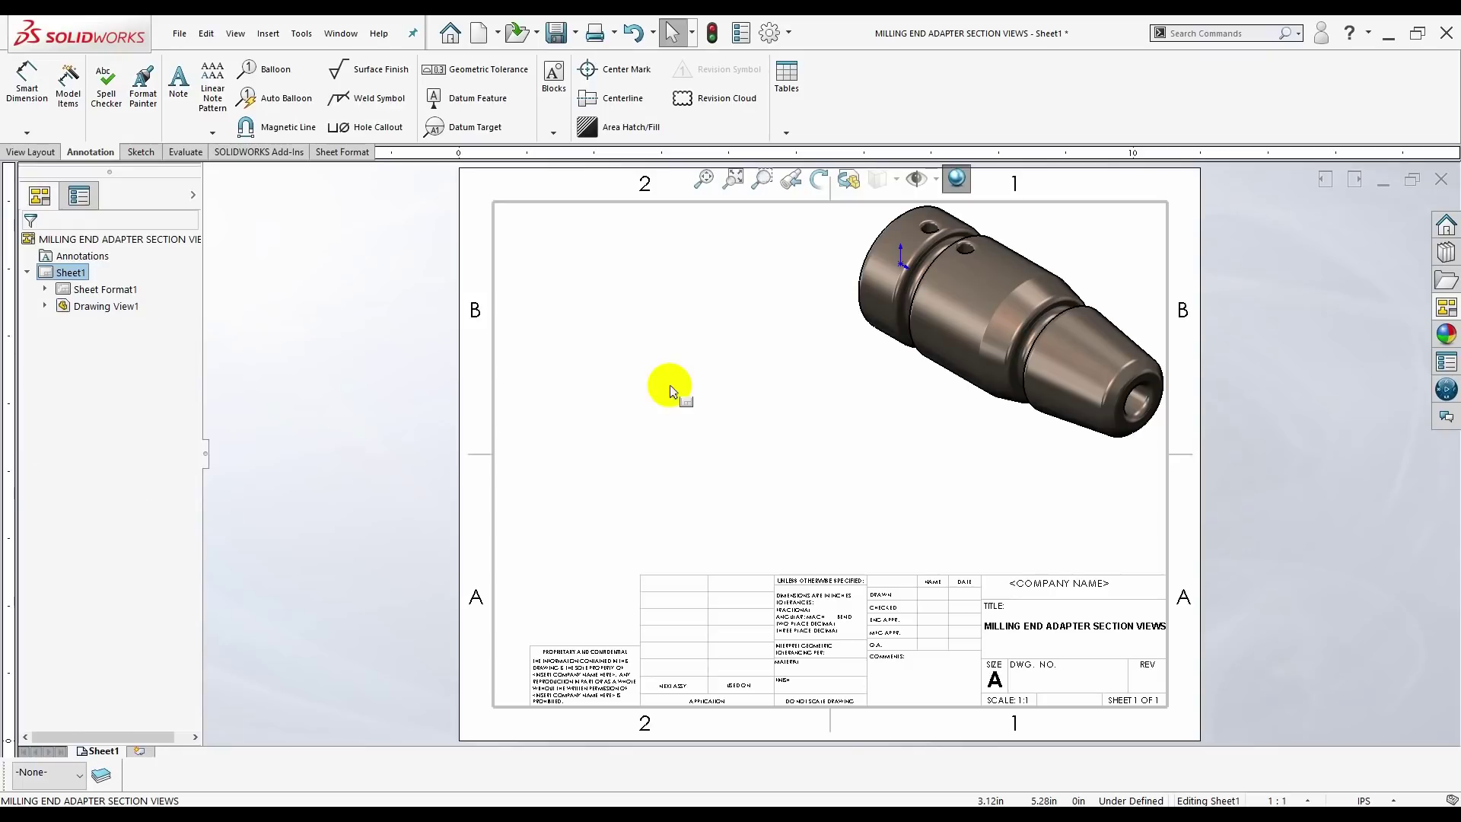
left_click(1446, 306)
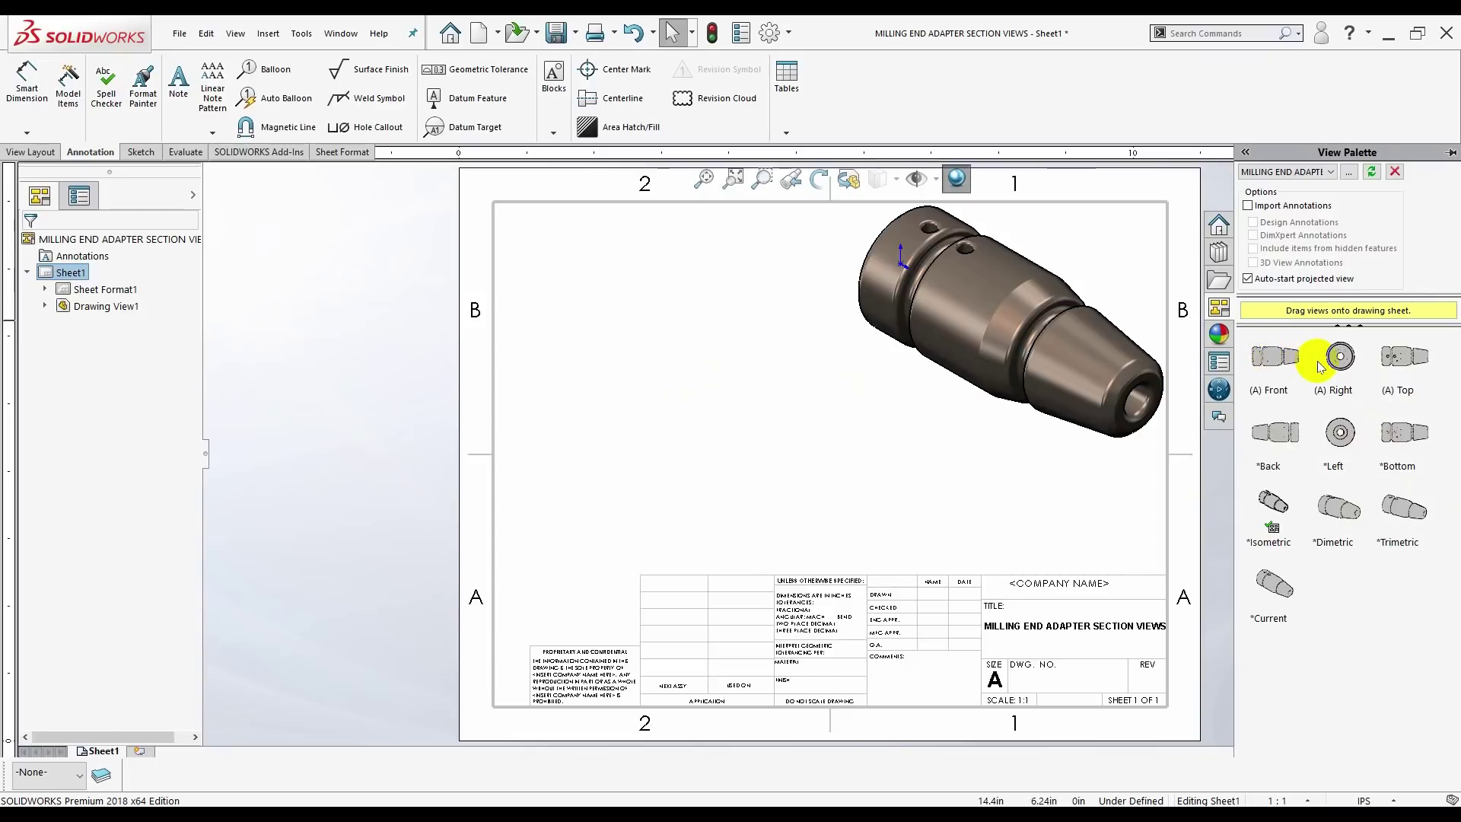
left_click(1399, 355)
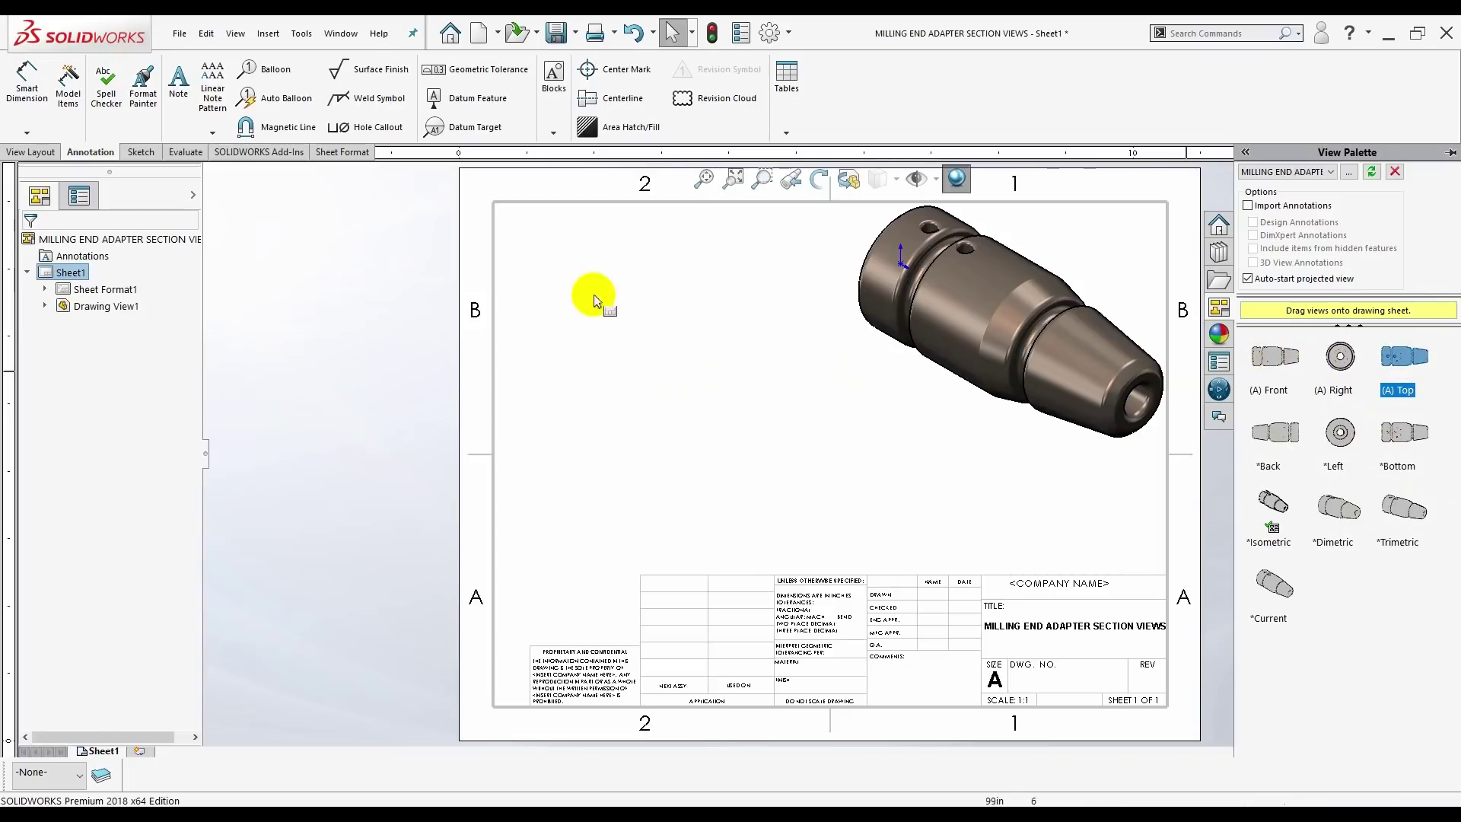
mouse_move(1405, 357)
left_mouse_down()
mouse_move(658, 305)
mouse_move(646, 331)
left_mouse_up()
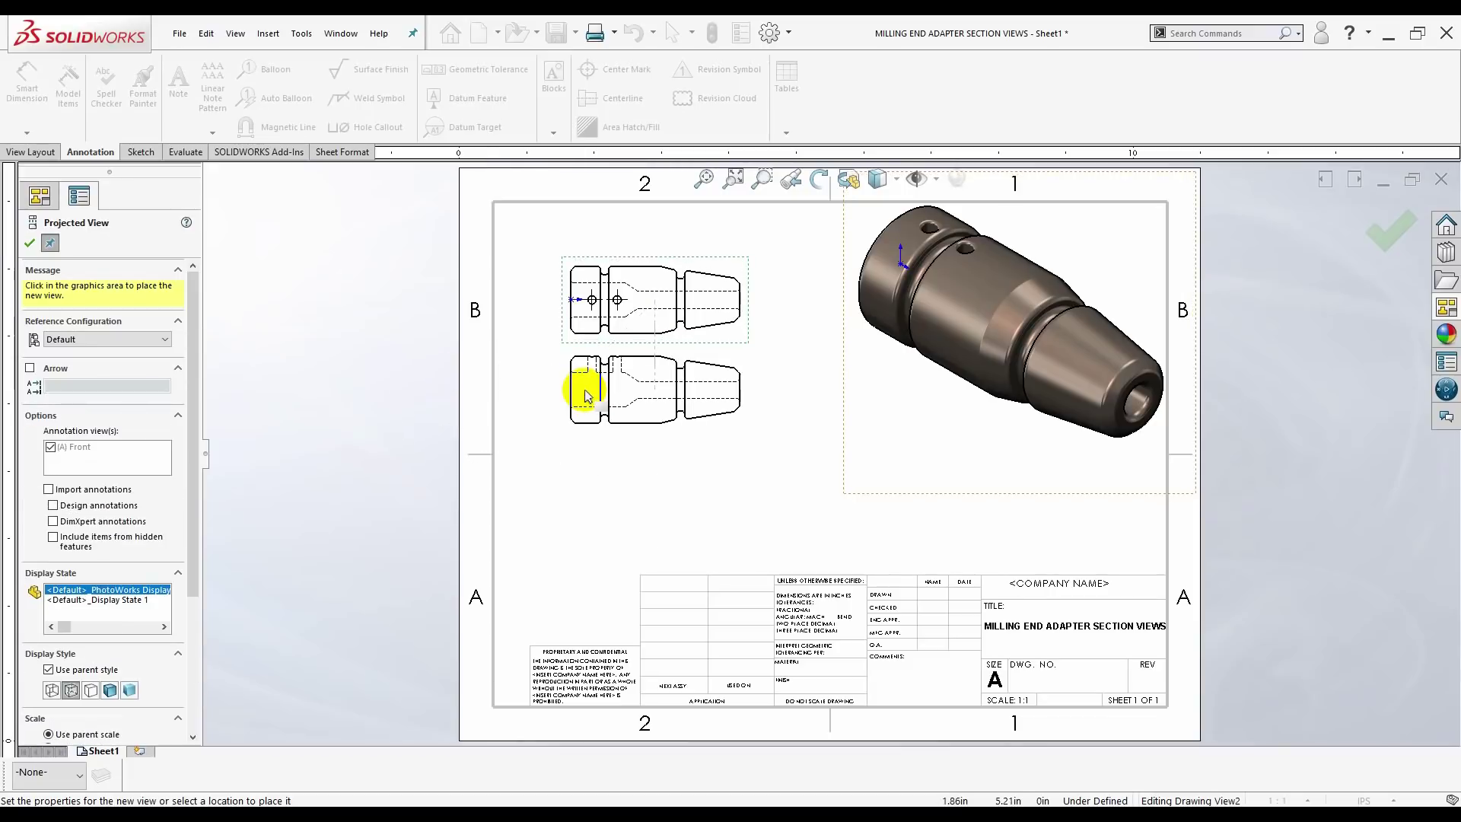
left_click(586, 395)
key("Escape")
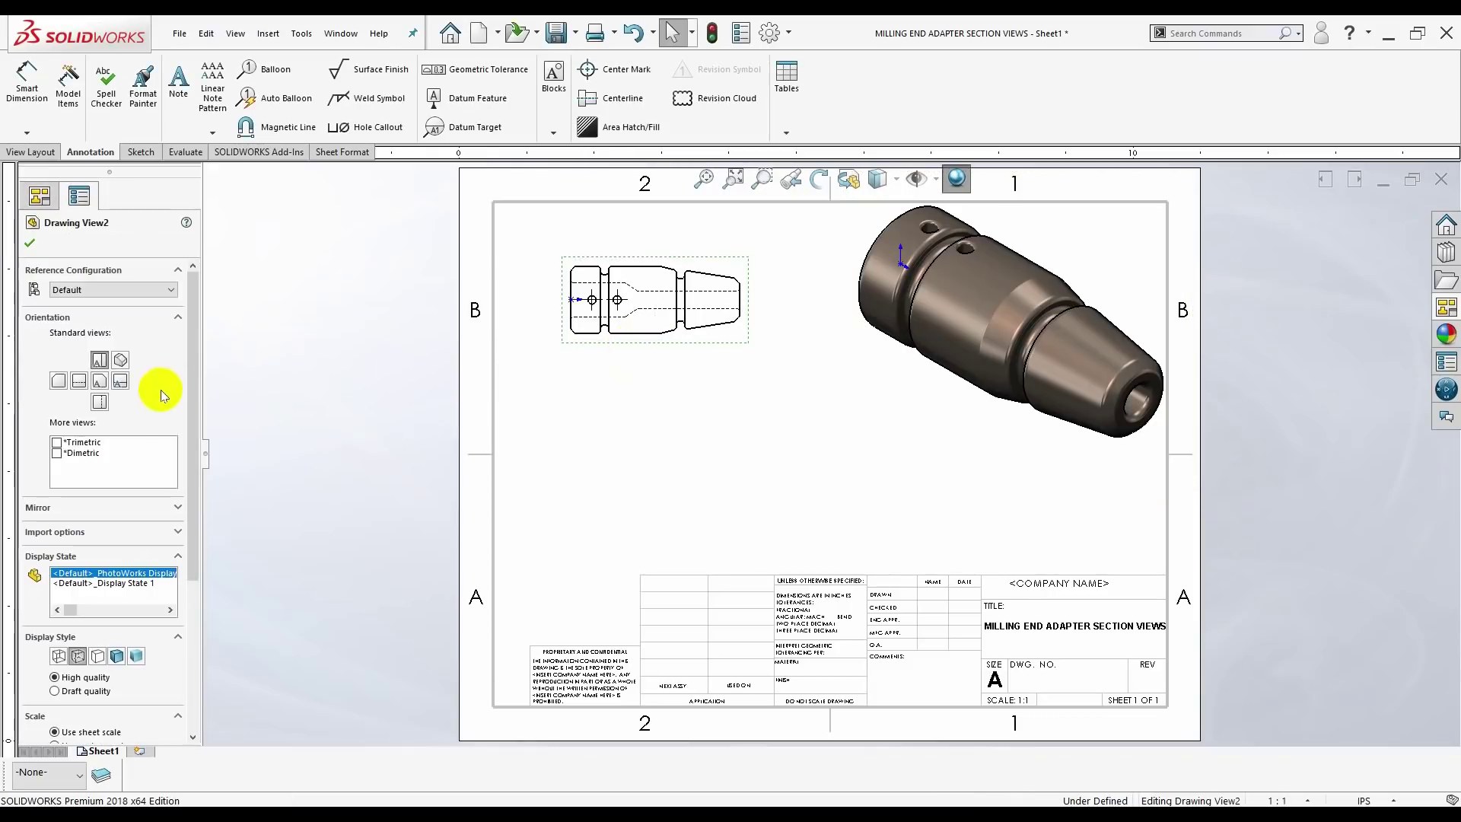
- Set the top view to custom 2:1 scale with high-quality cosmetic threads and confirm
left_click_drag(192, 388, 219, 581)
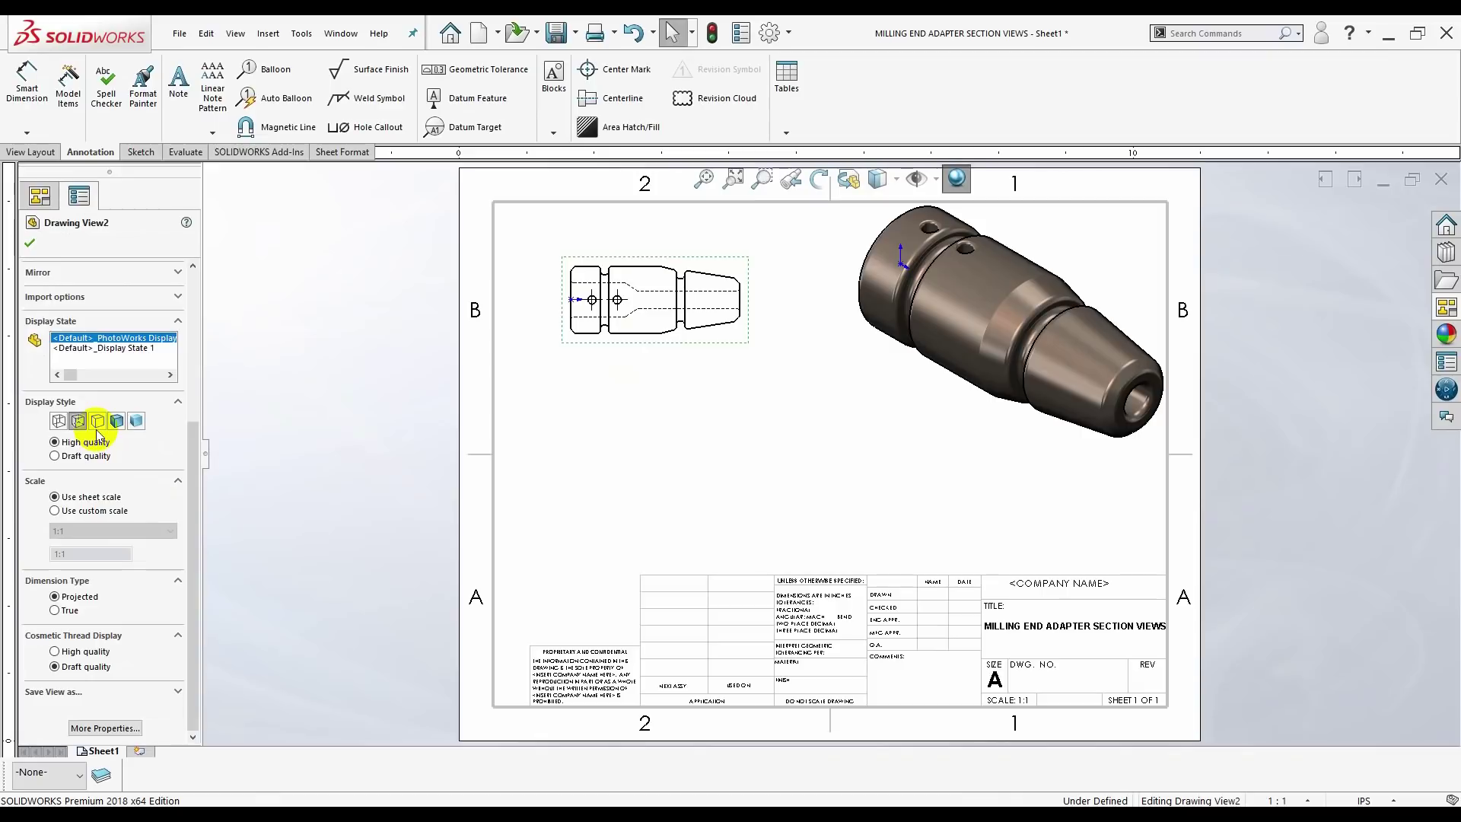
left_click(55, 510)
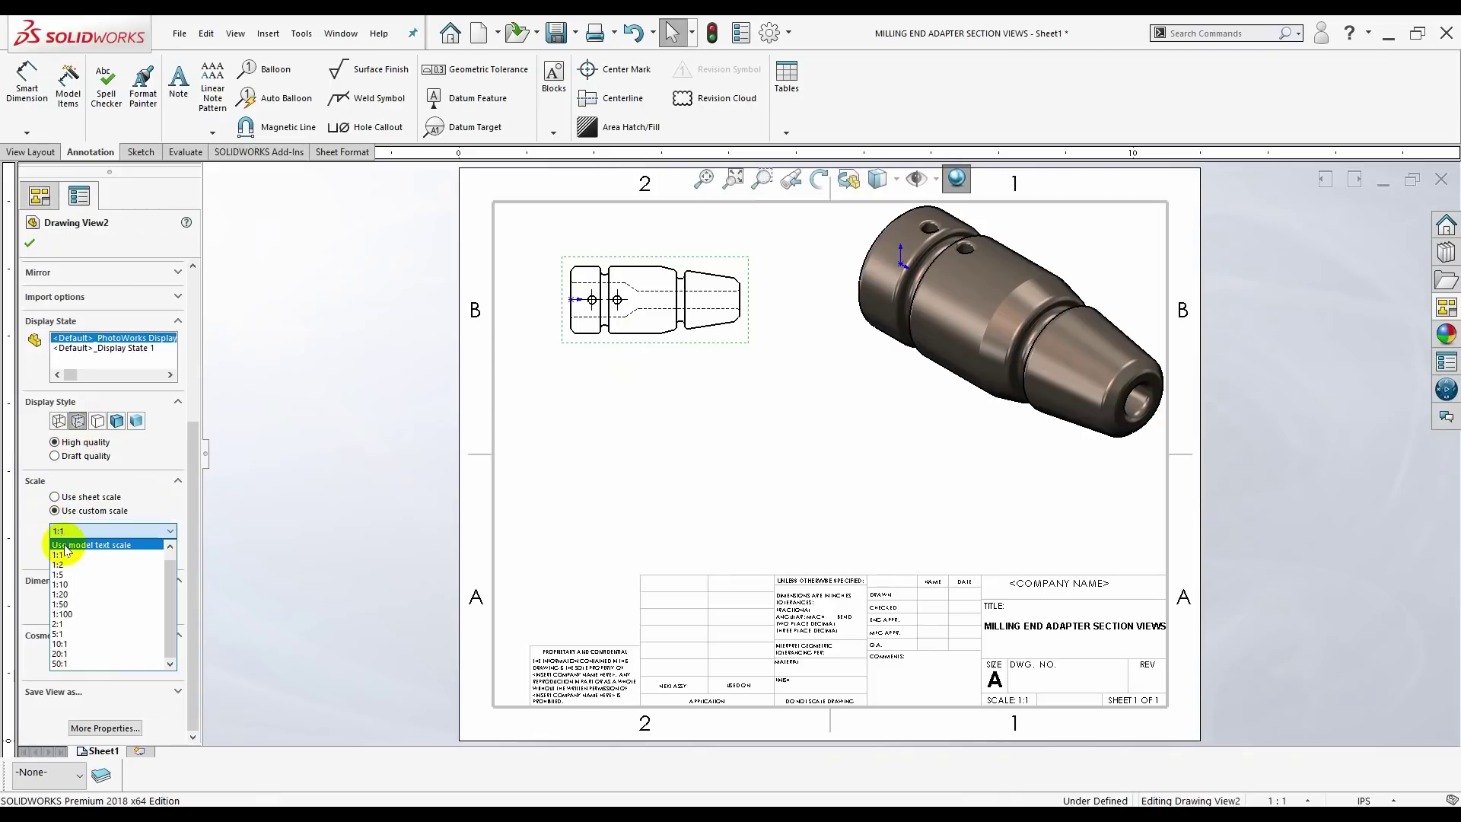
left_click(80, 624)
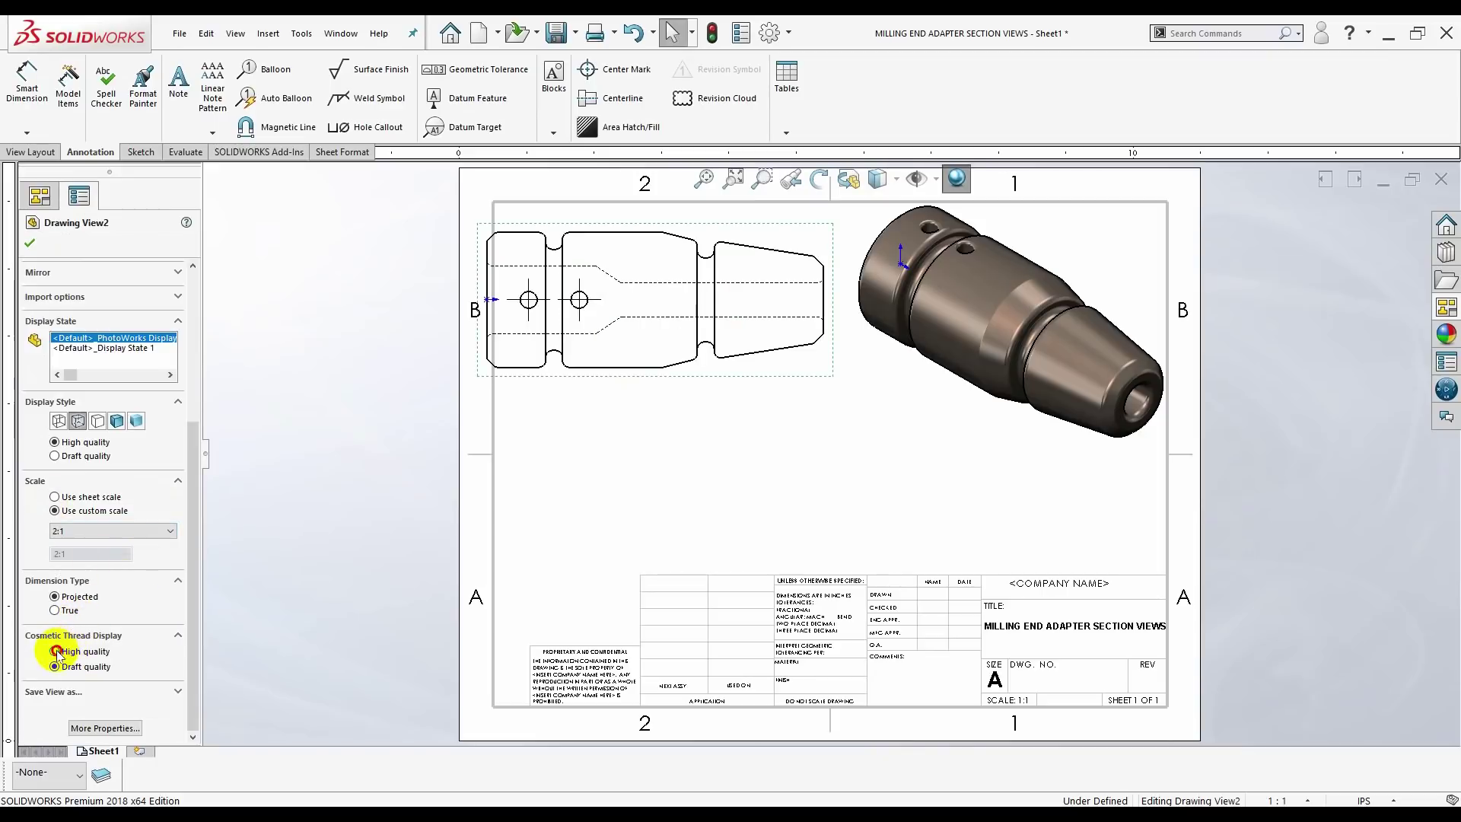
left_click(57, 653)
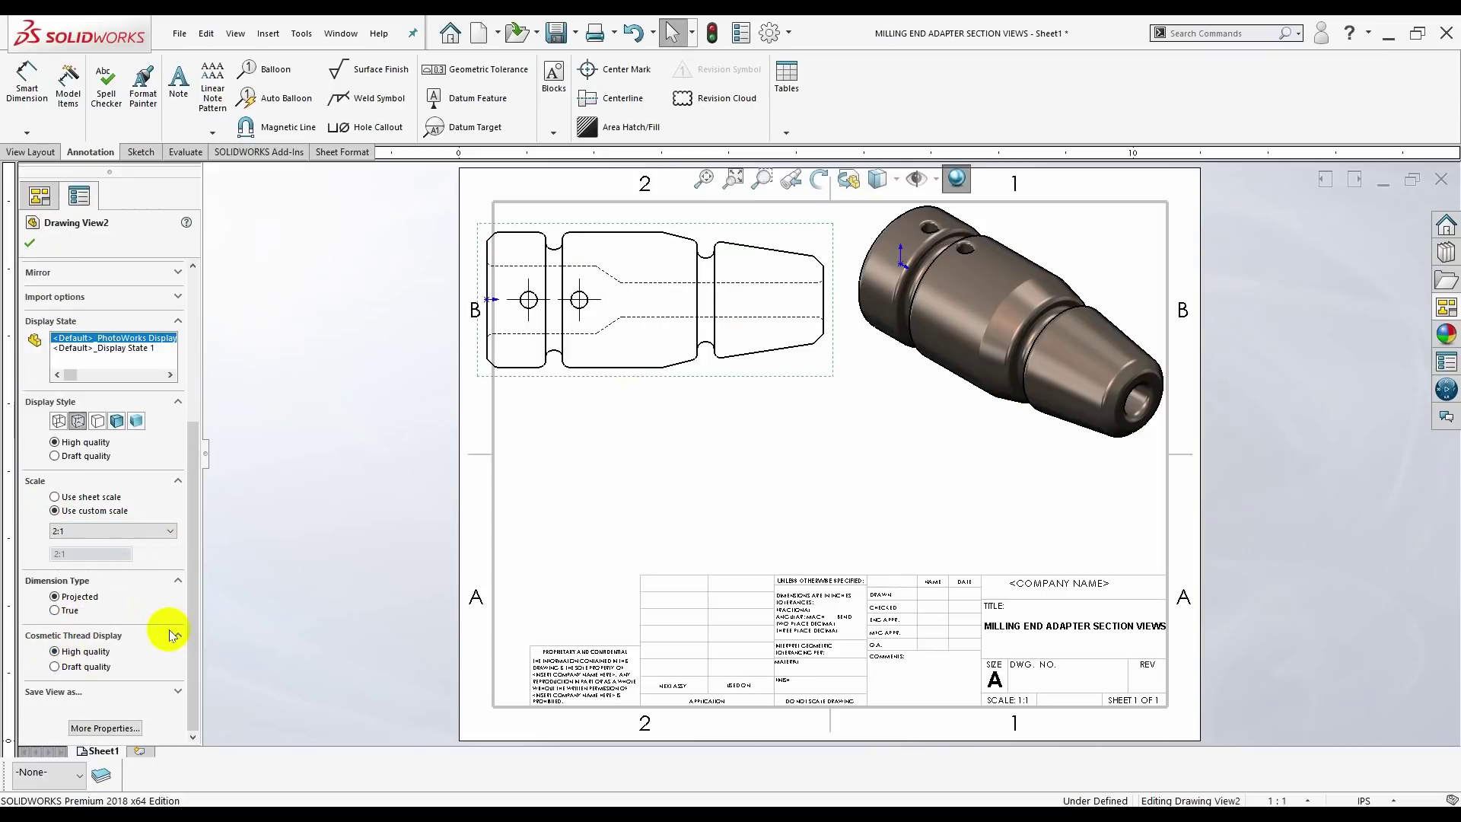
left_click(39, 195)
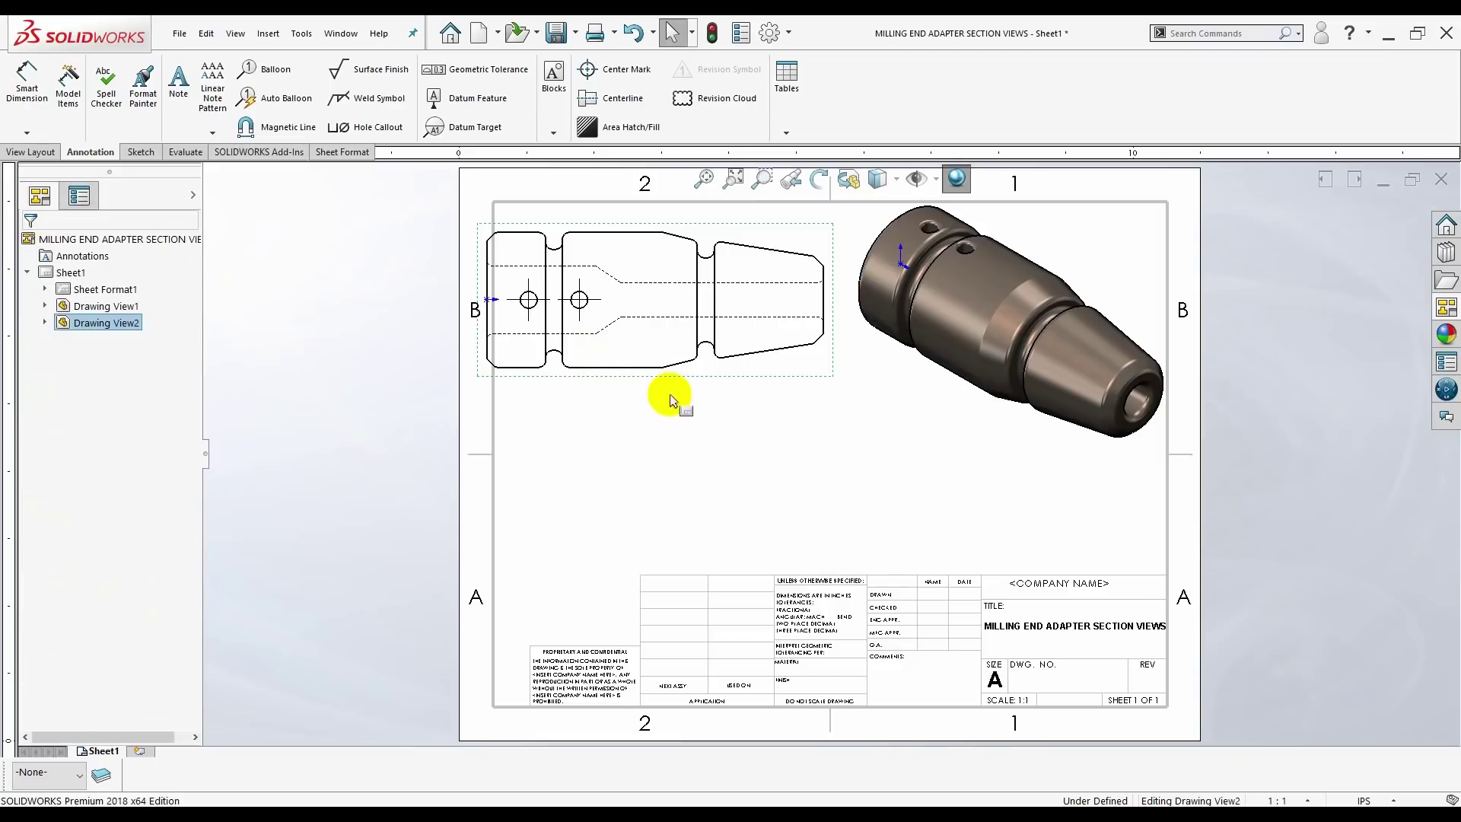
- Nudge the top view right and recheck its properties, leaving the two top views unchanged
left_click_drag(729, 373, 744, 367)
left_click(653, 455)
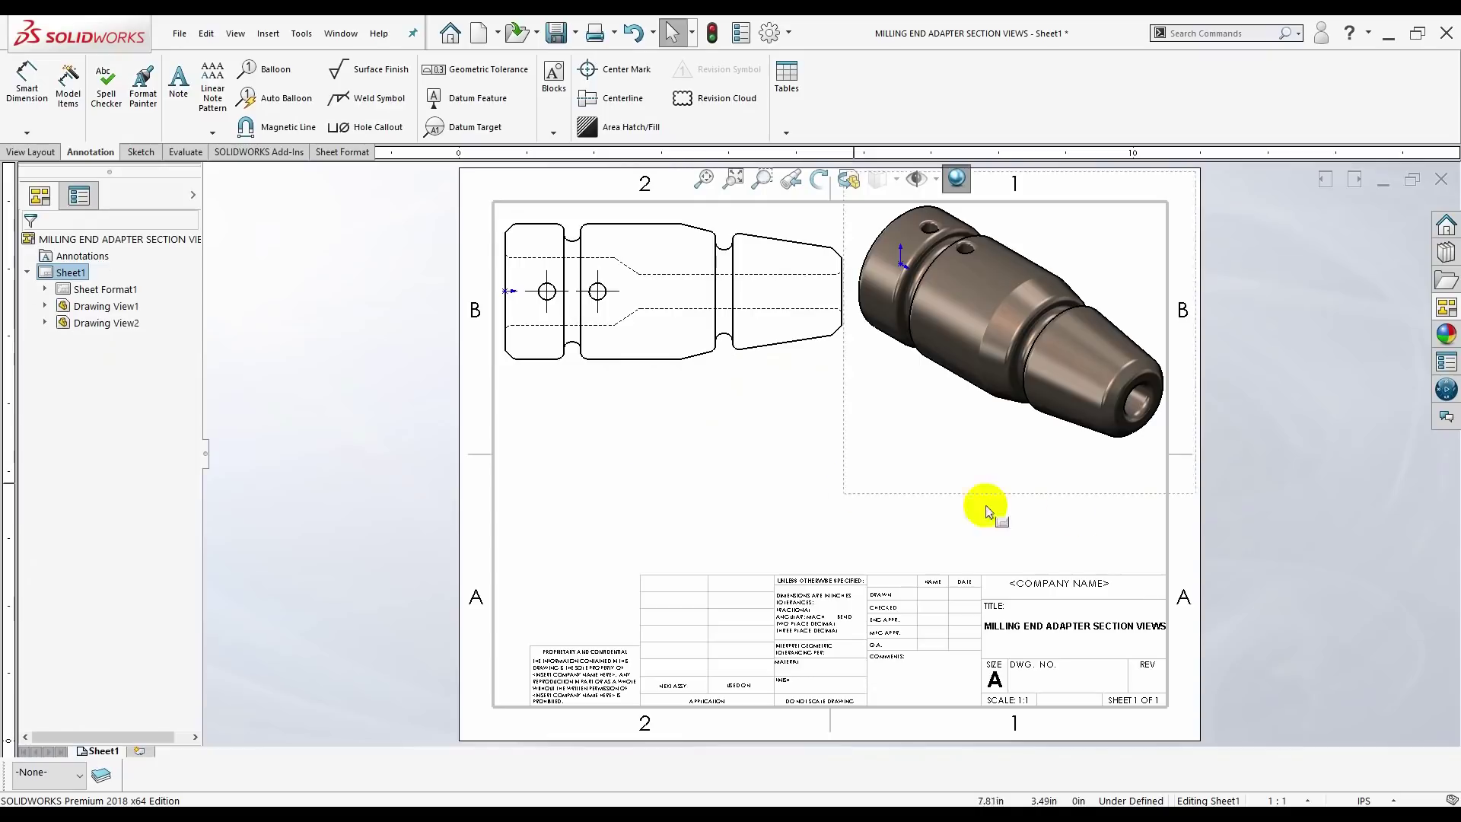
left_click(1446, 307)
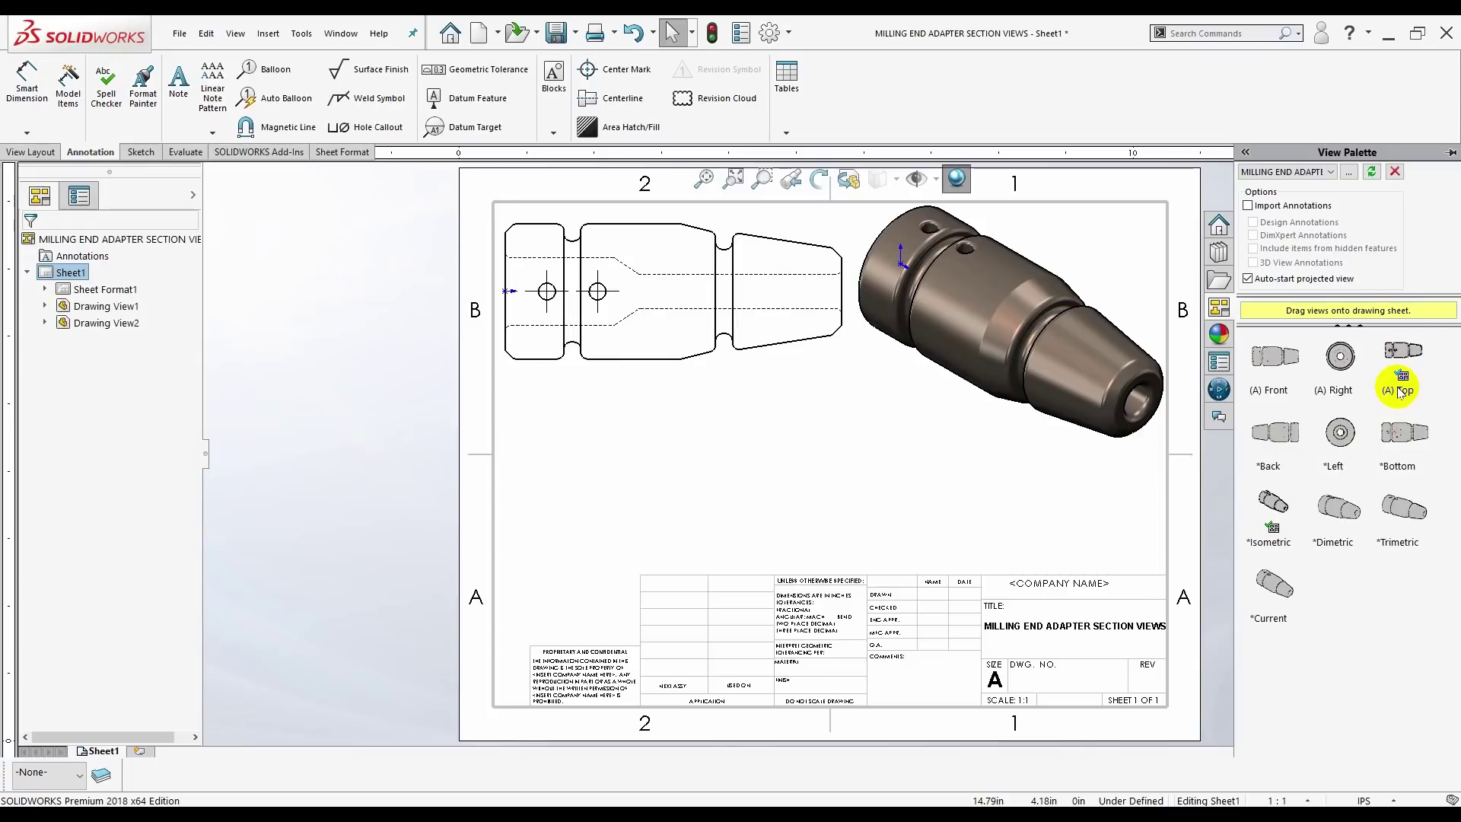
left_click_drag(1399, 392, 653, 498)
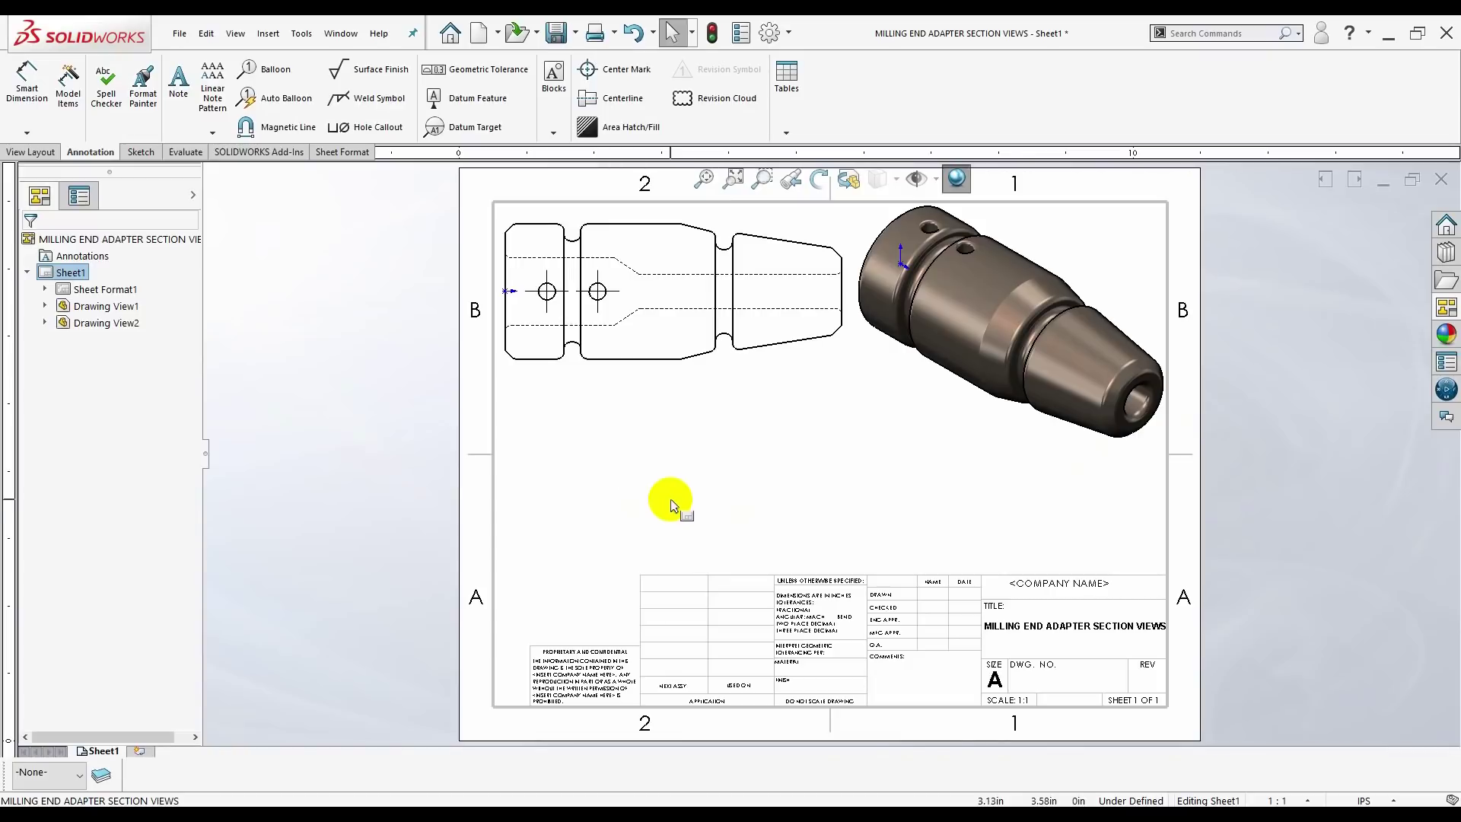
left_click_drag(653, 499, 571, 457)
left_click(495, 369)
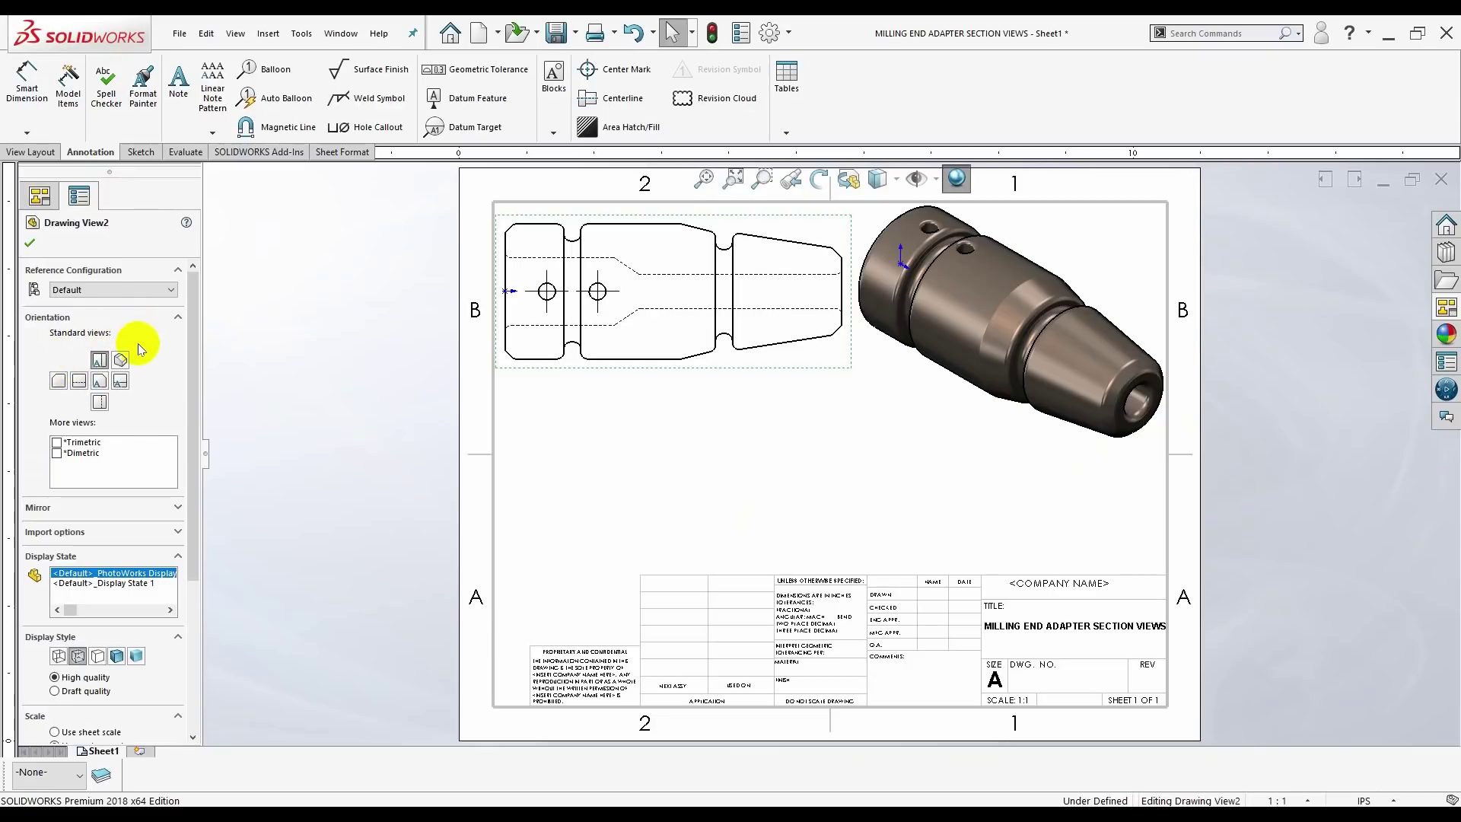
left_click(30, 242)
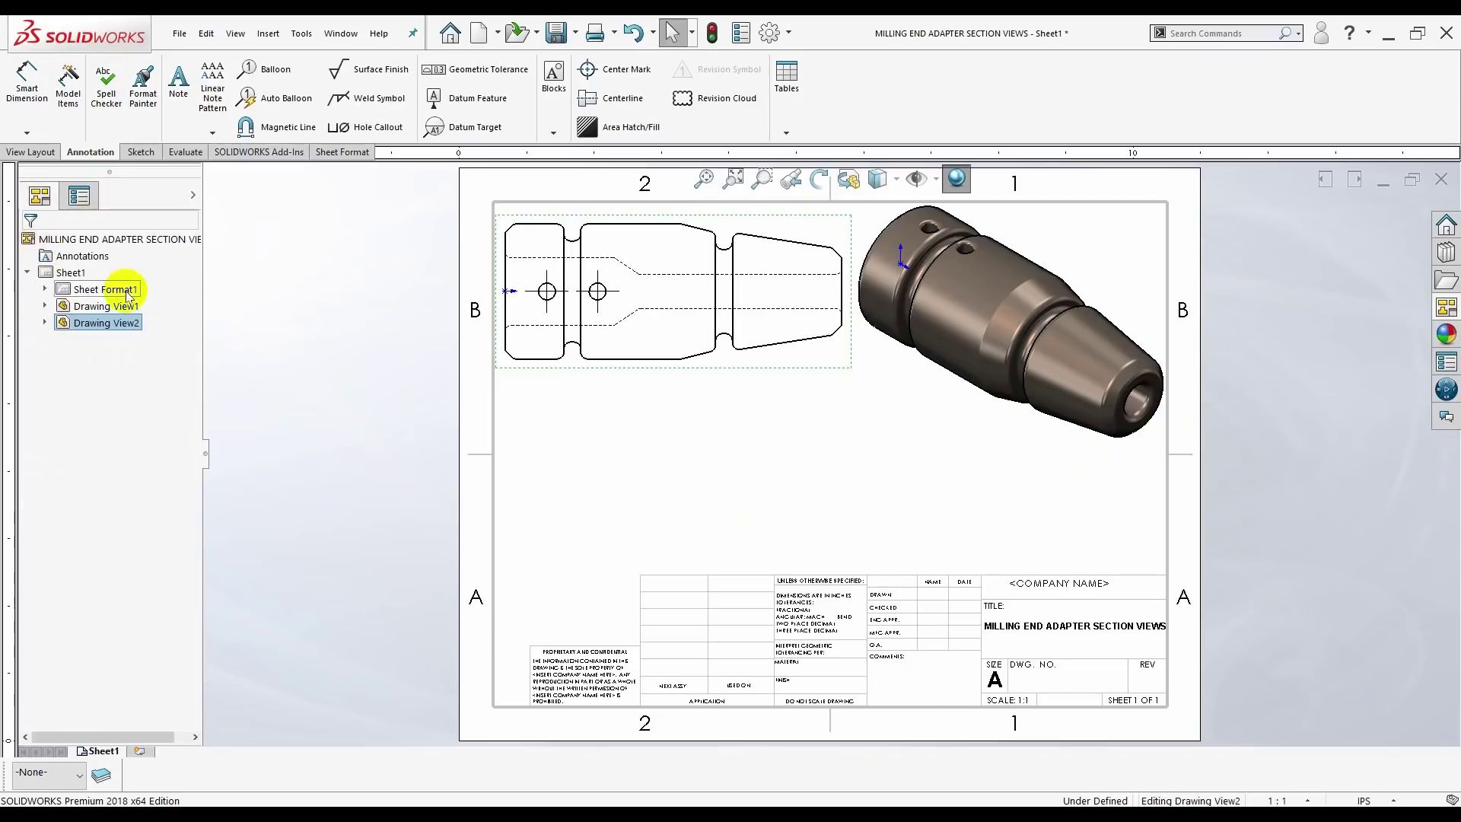
- Place the (A) Front view from the View Palette below the first view
left_click(1446, 307)
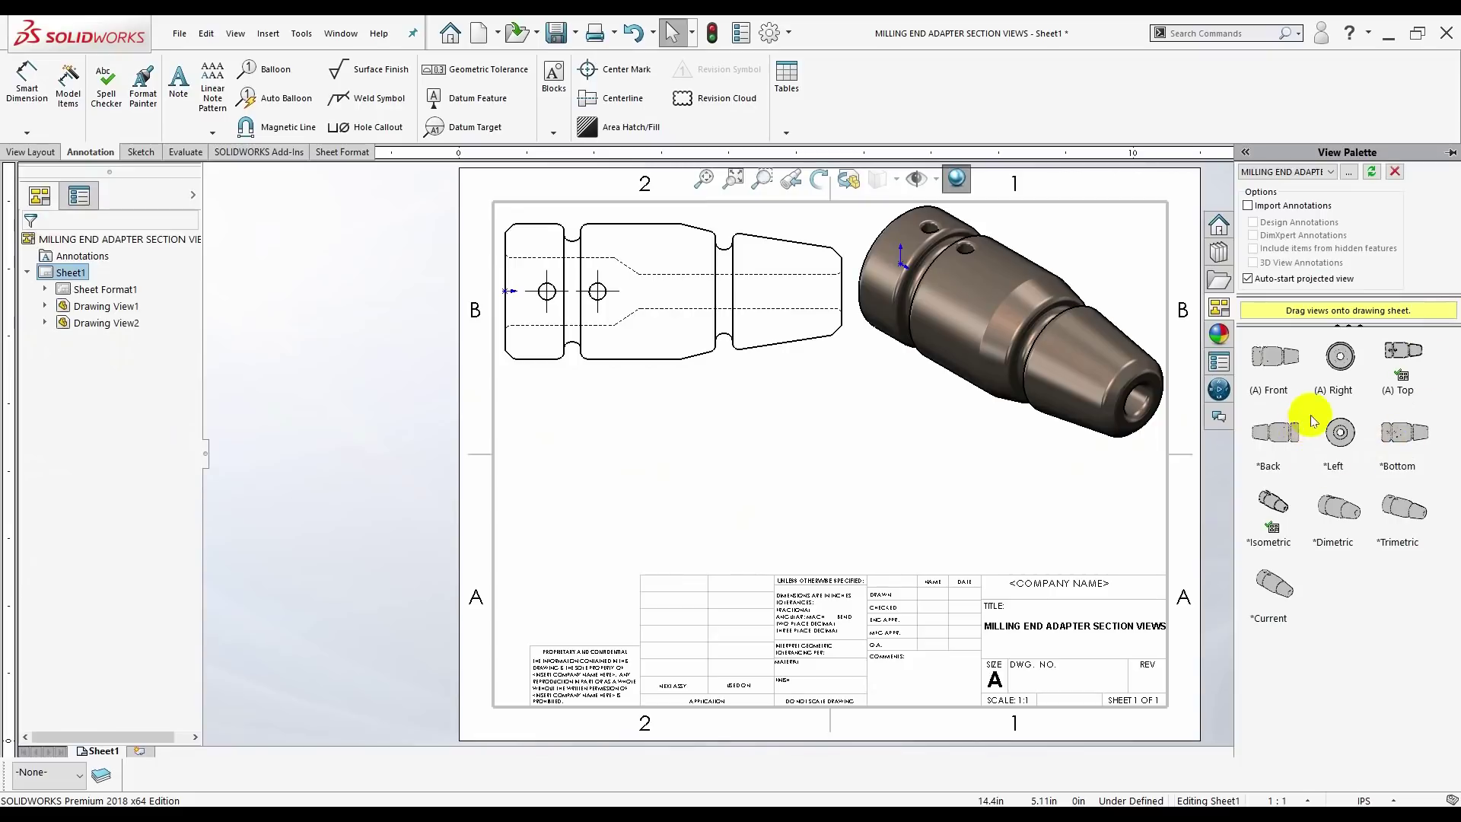
left_click(1286, 369)
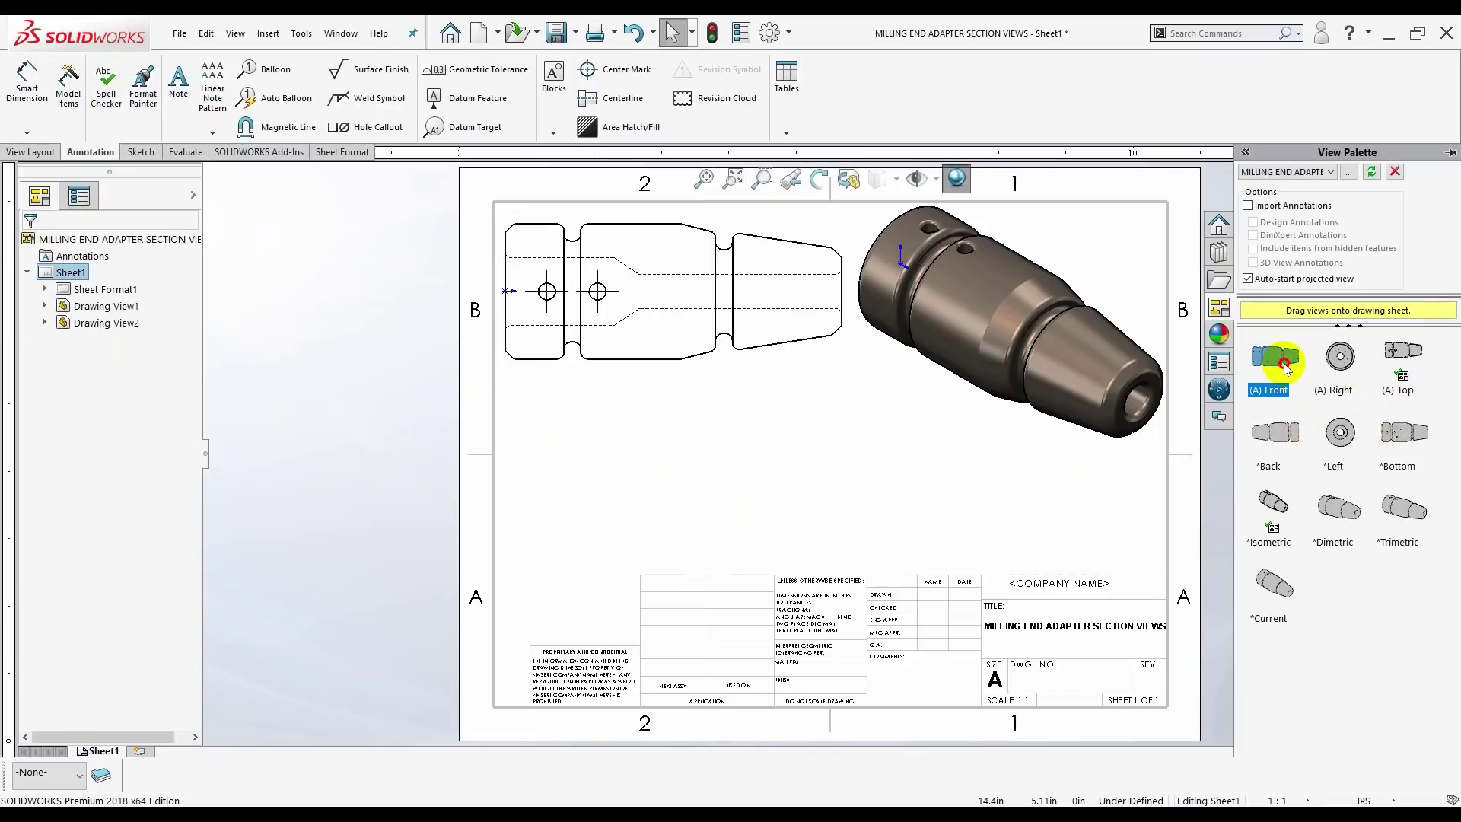
left_click_drag(1287, 368, 707, 472)
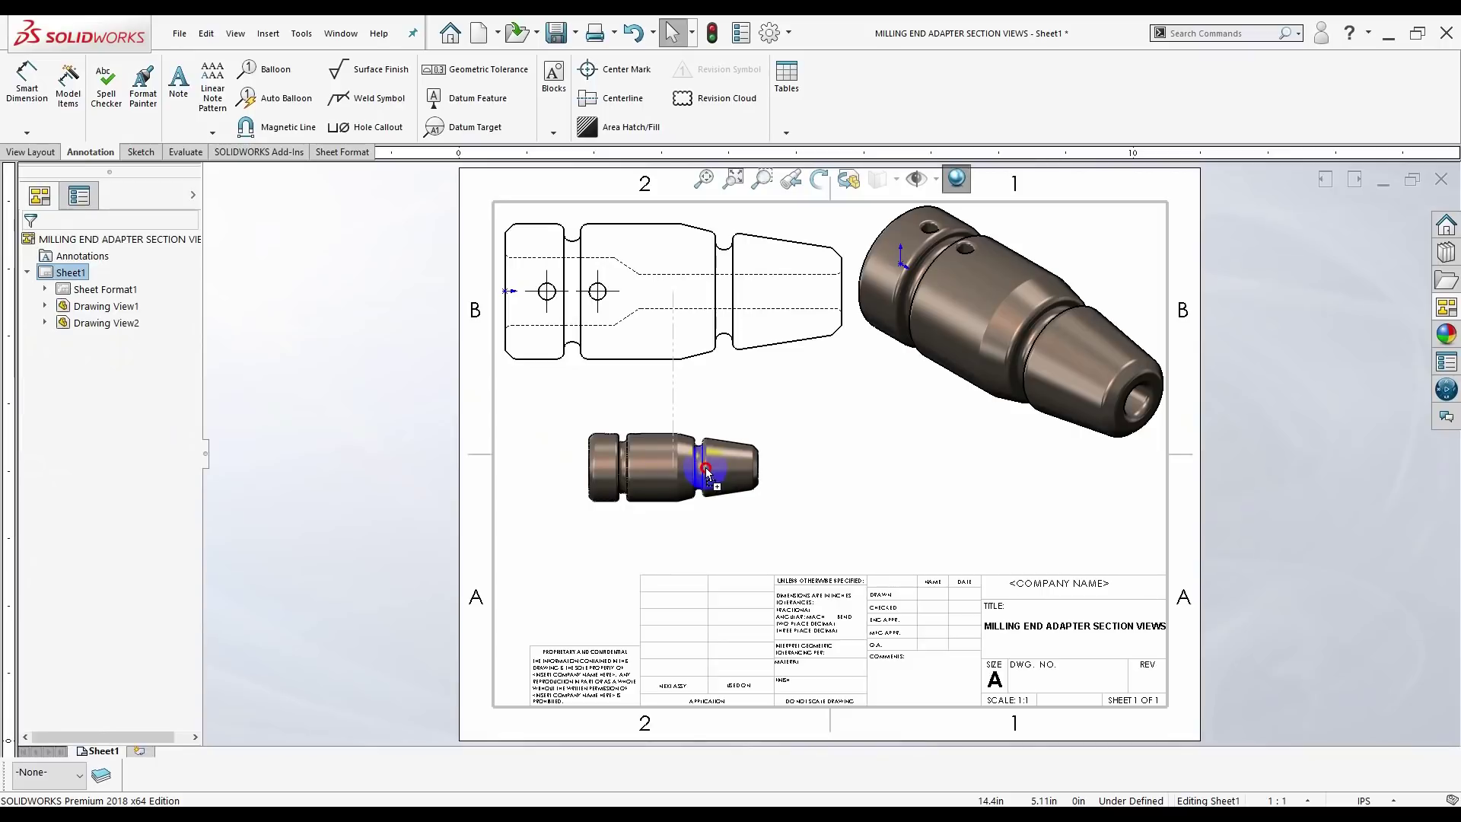
left_click(705, 469)
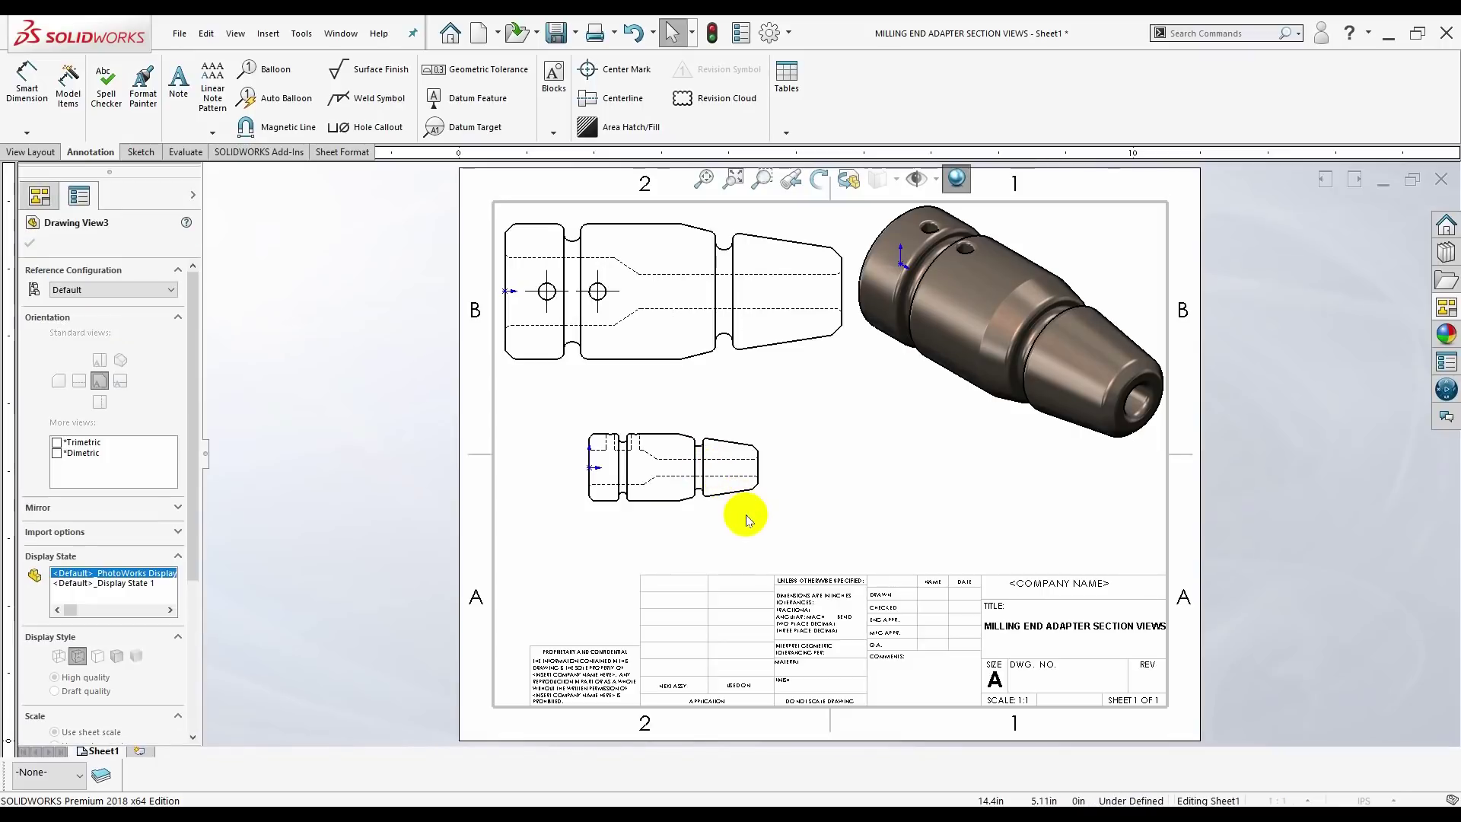
left_click(473, 536)
- Set the front view to custom 2:1 scale with high-quality cosmetic threads and confirm
left_click(670, 521)
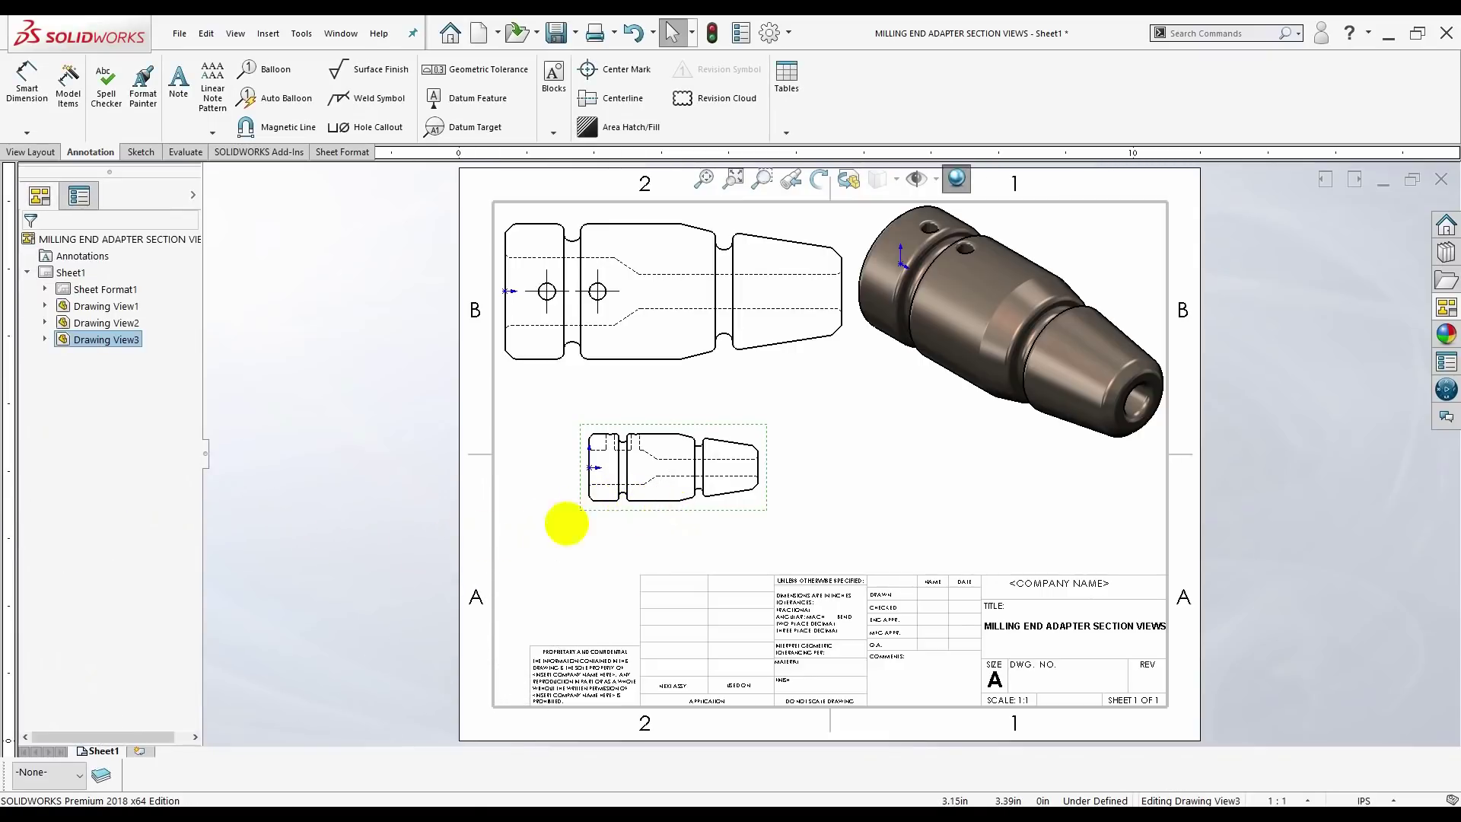
scroll(193, 522, "down", 3)
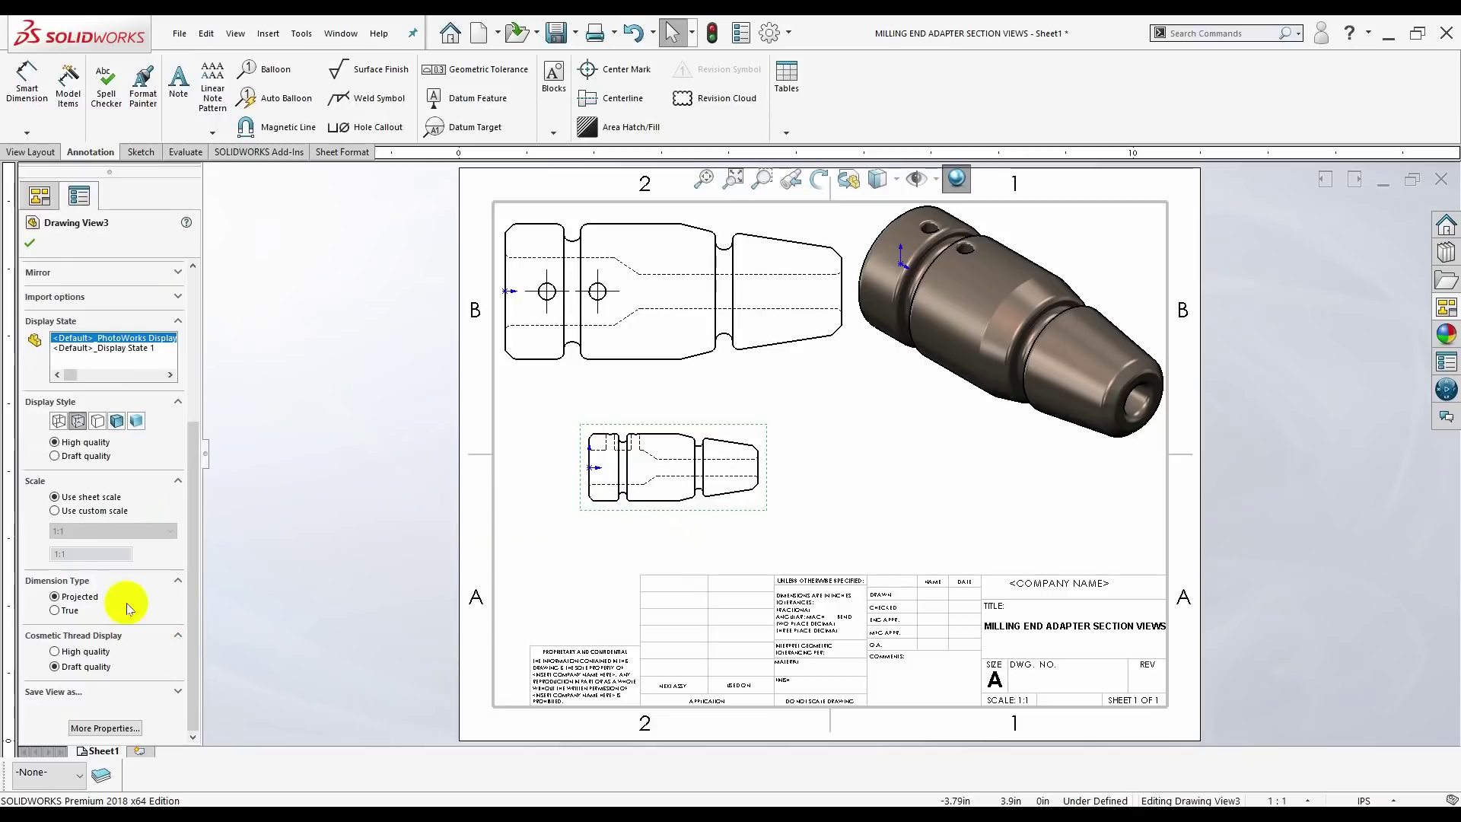
left_click(56, 512)
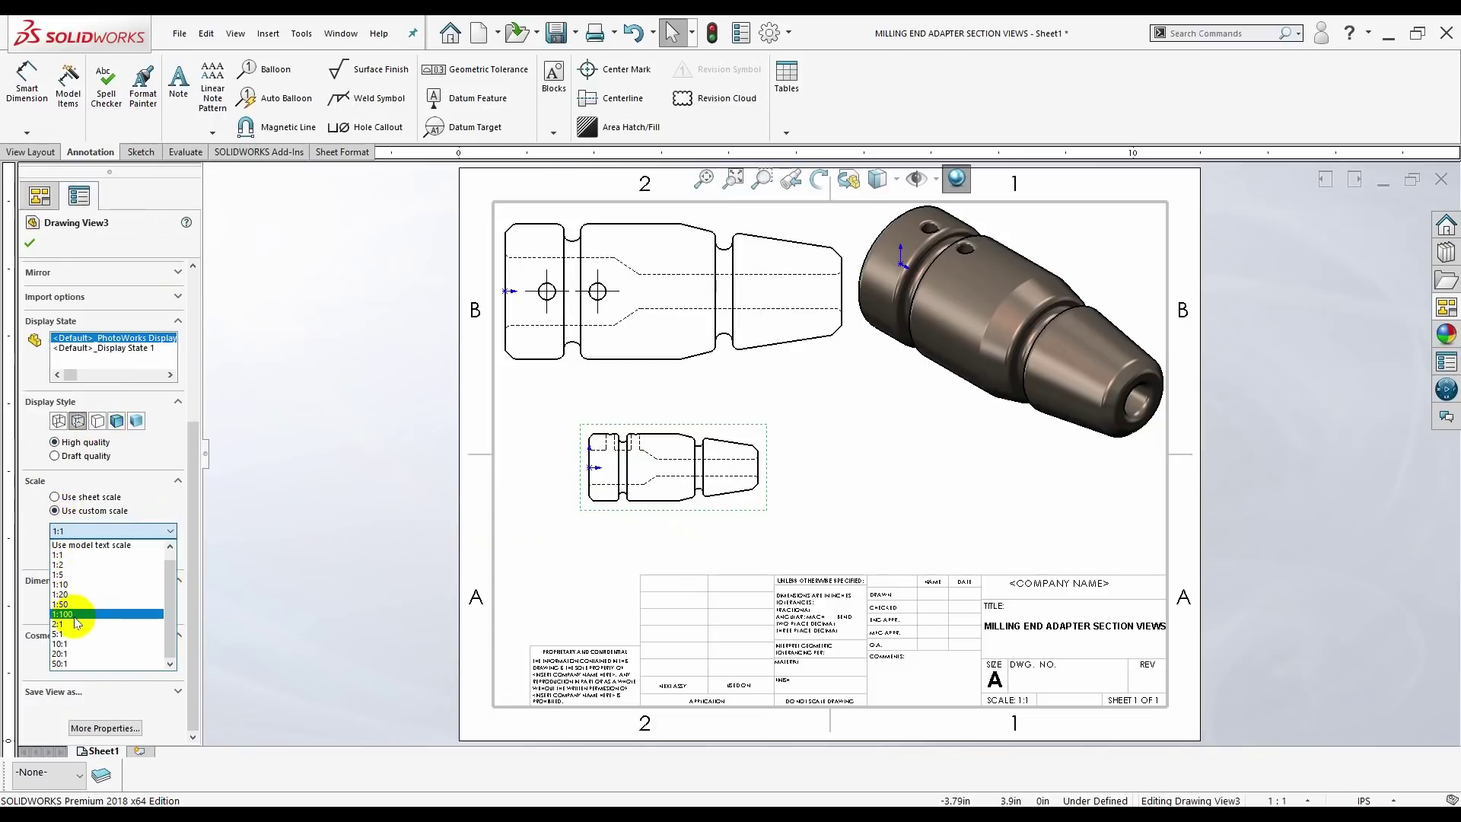
left_click(72, 620)
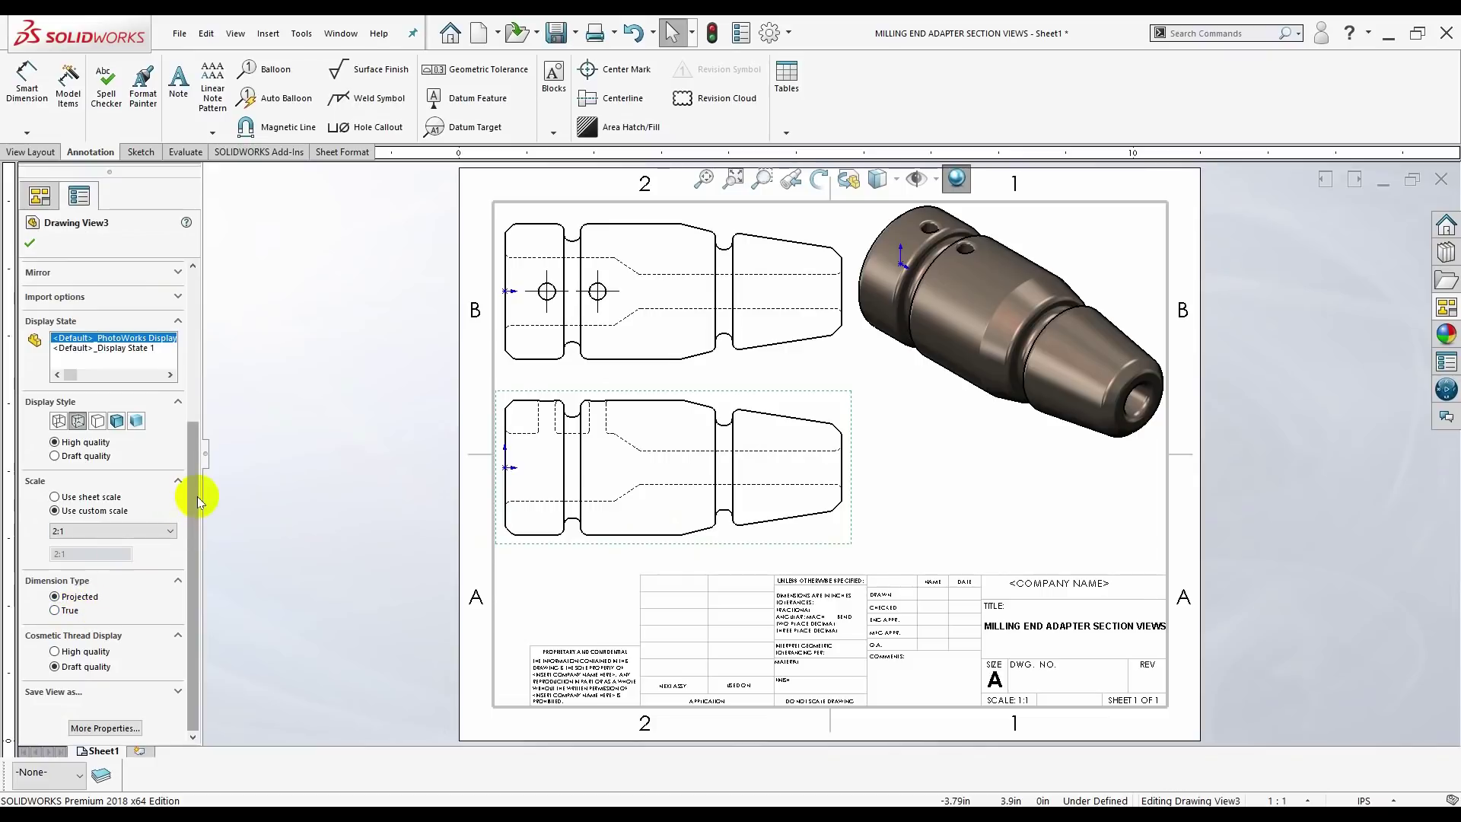
left_click(55, 651)
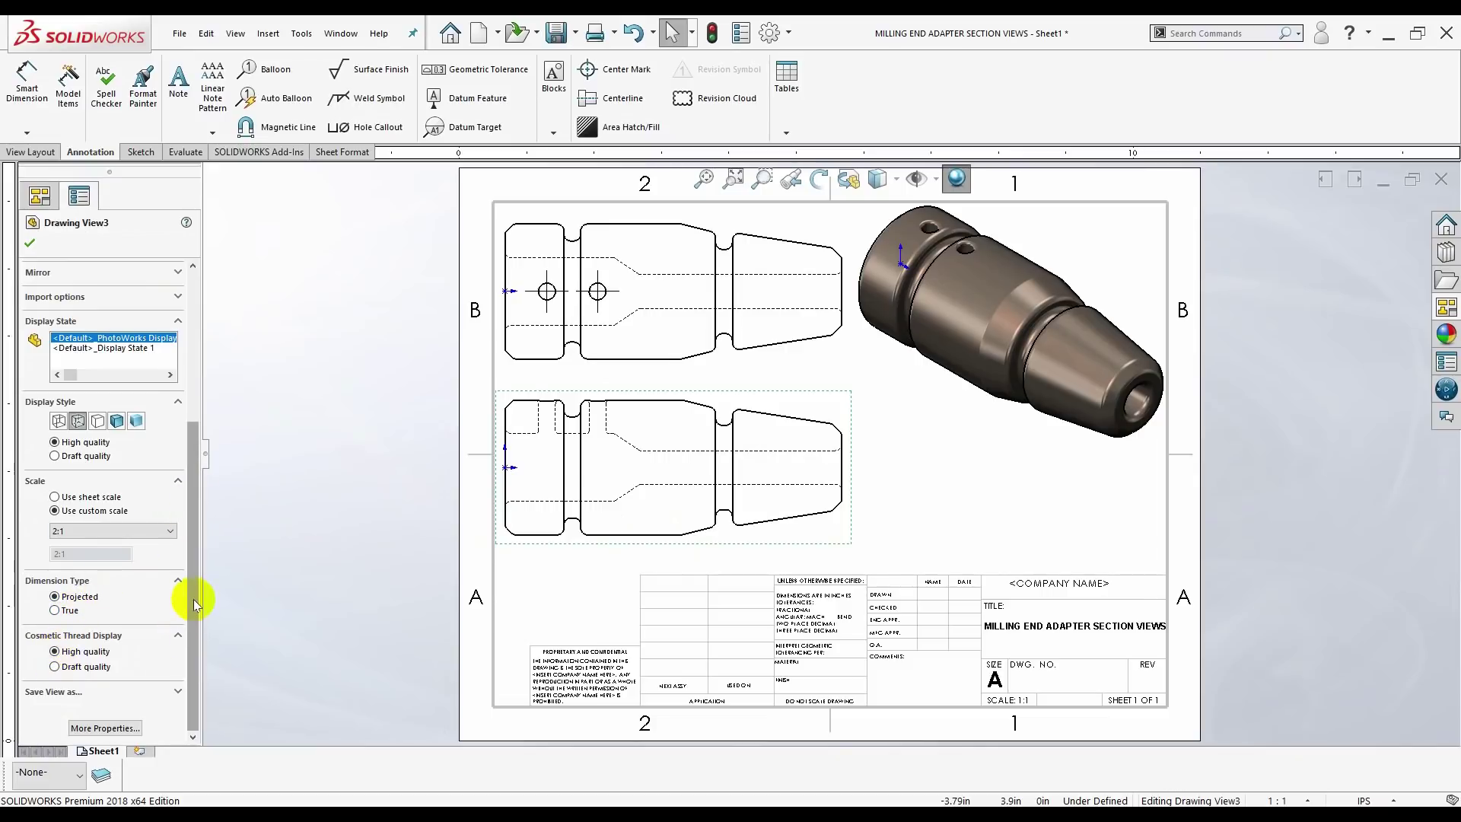
left_click_drag(196, 597, 194, 457)
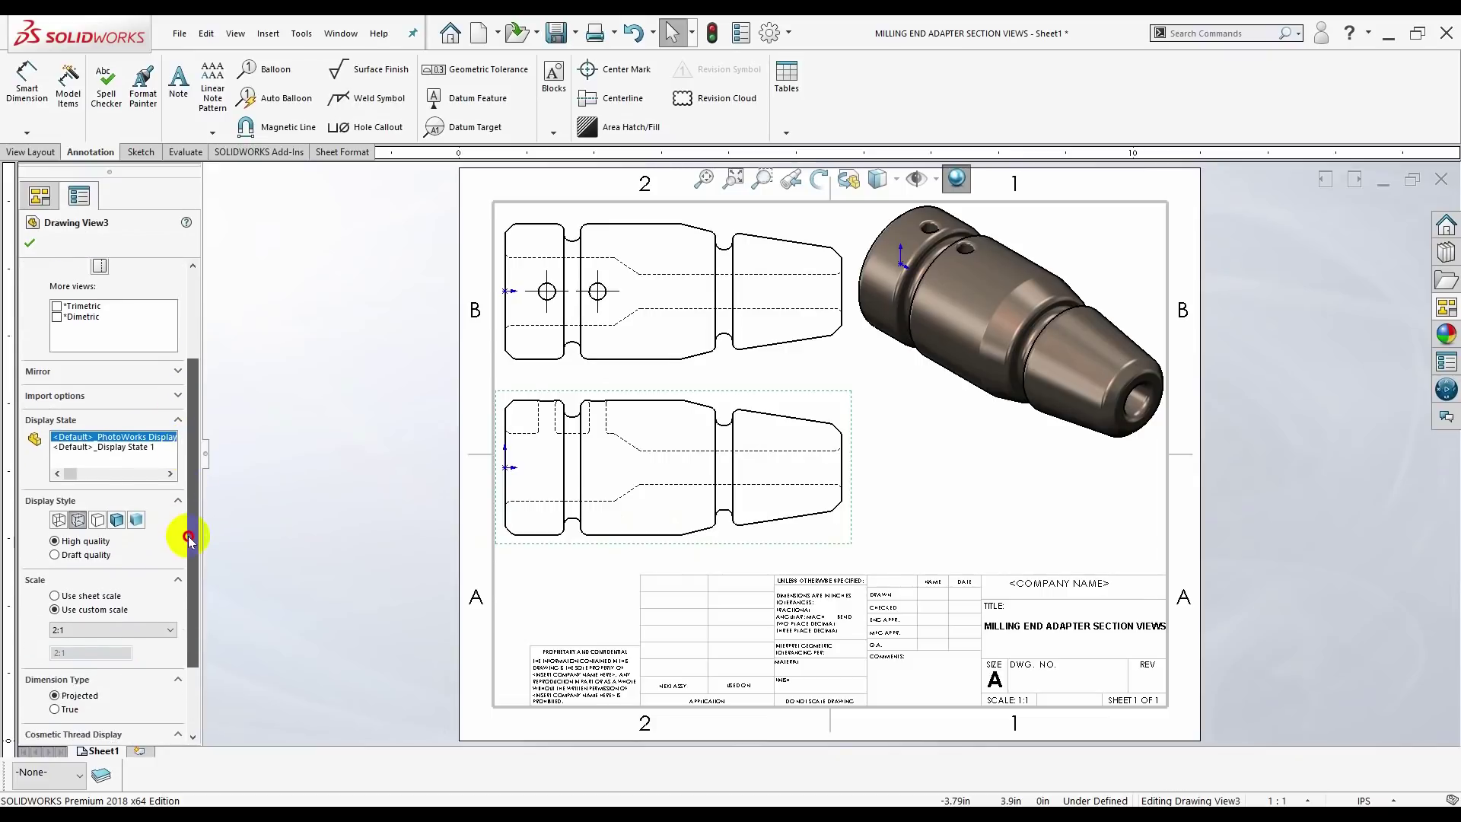
left_click(27, 243)
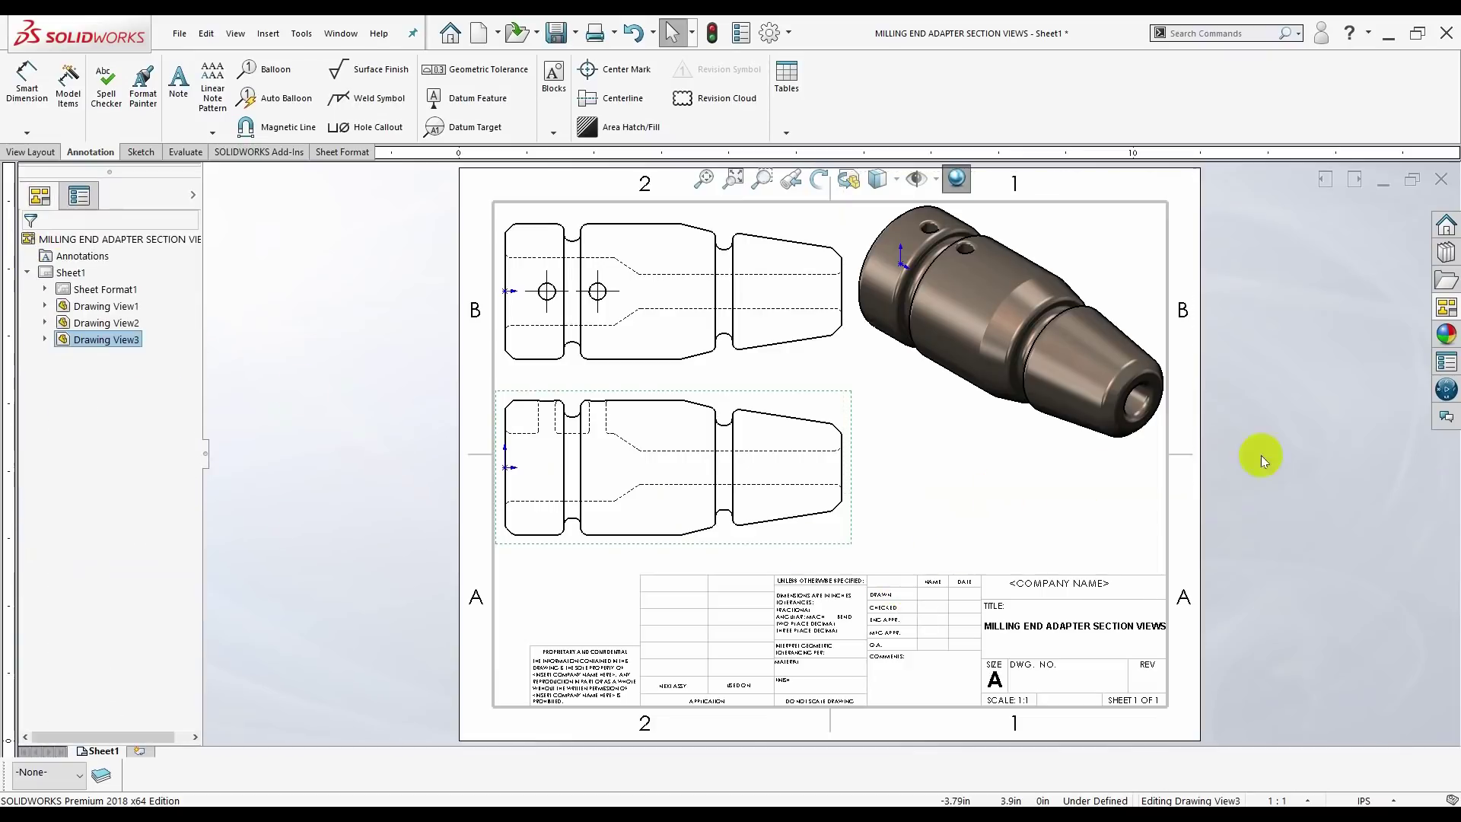
- Place the (A) Right end view beside the front view, without projections, aligned with it
left_click(1447, 307)
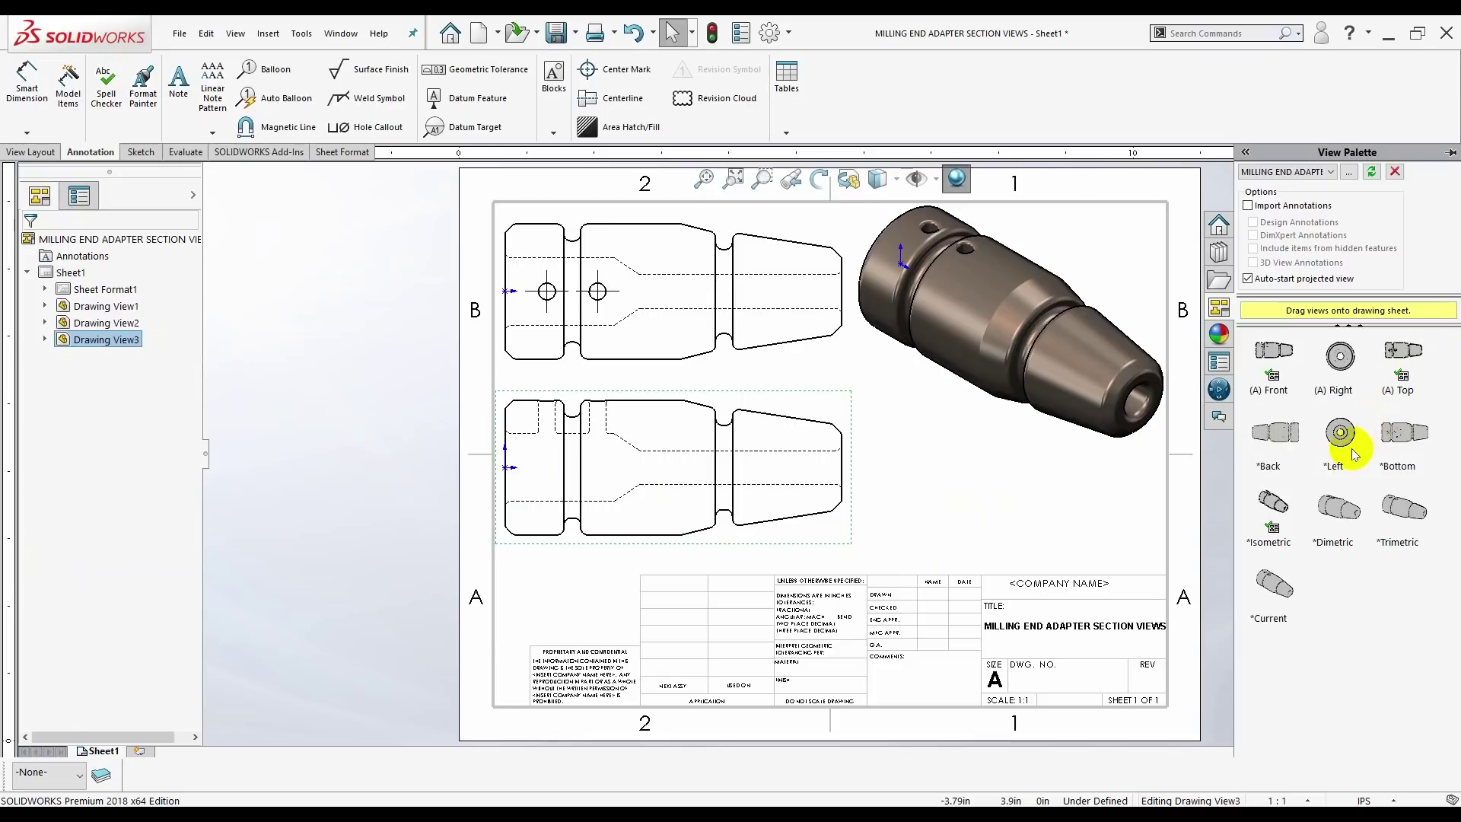
left_click_drag(1340, 358, 1048, 528)
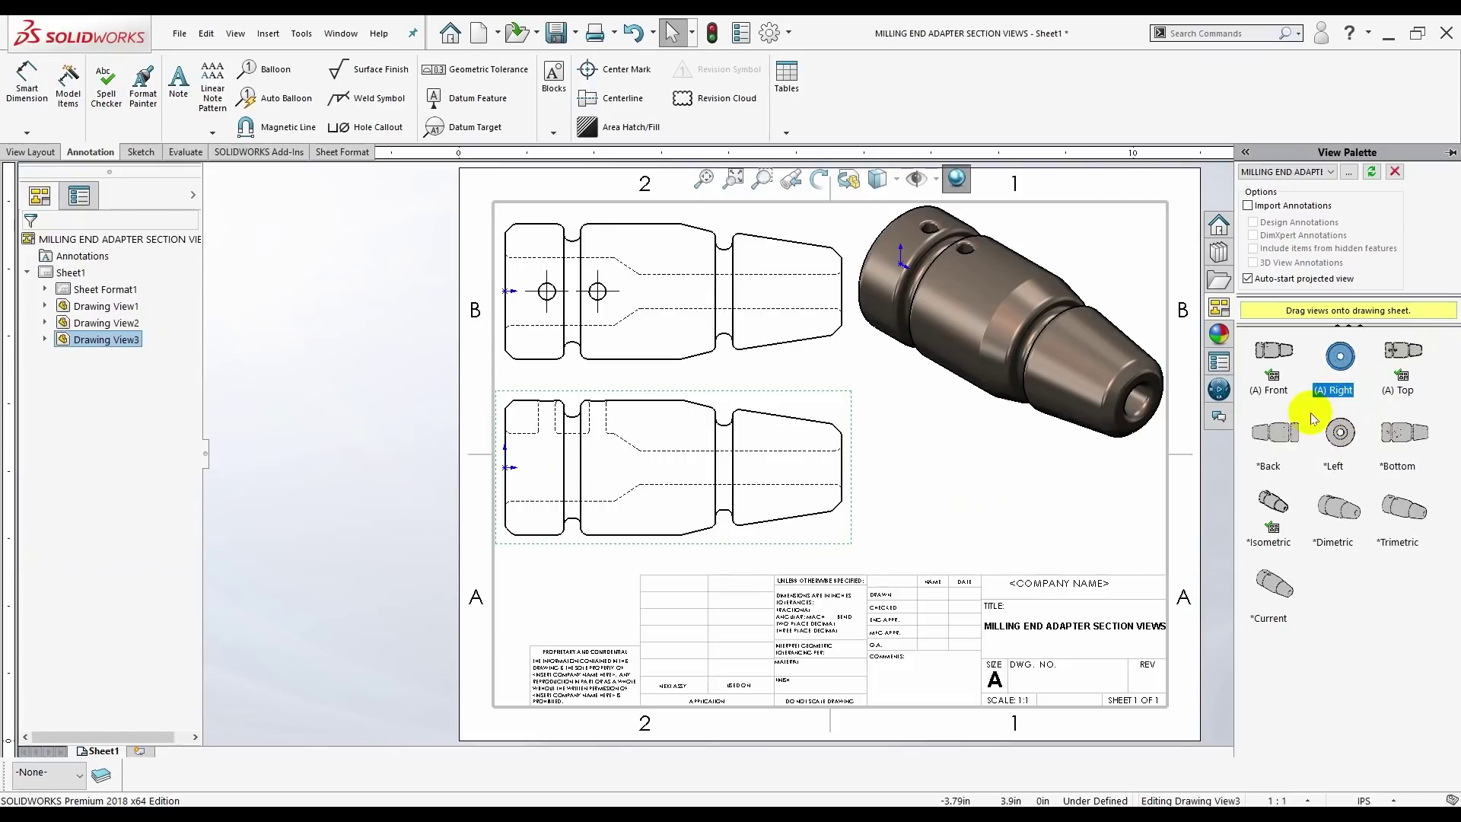
left_click_drag(1340, 358, 1076, 514)
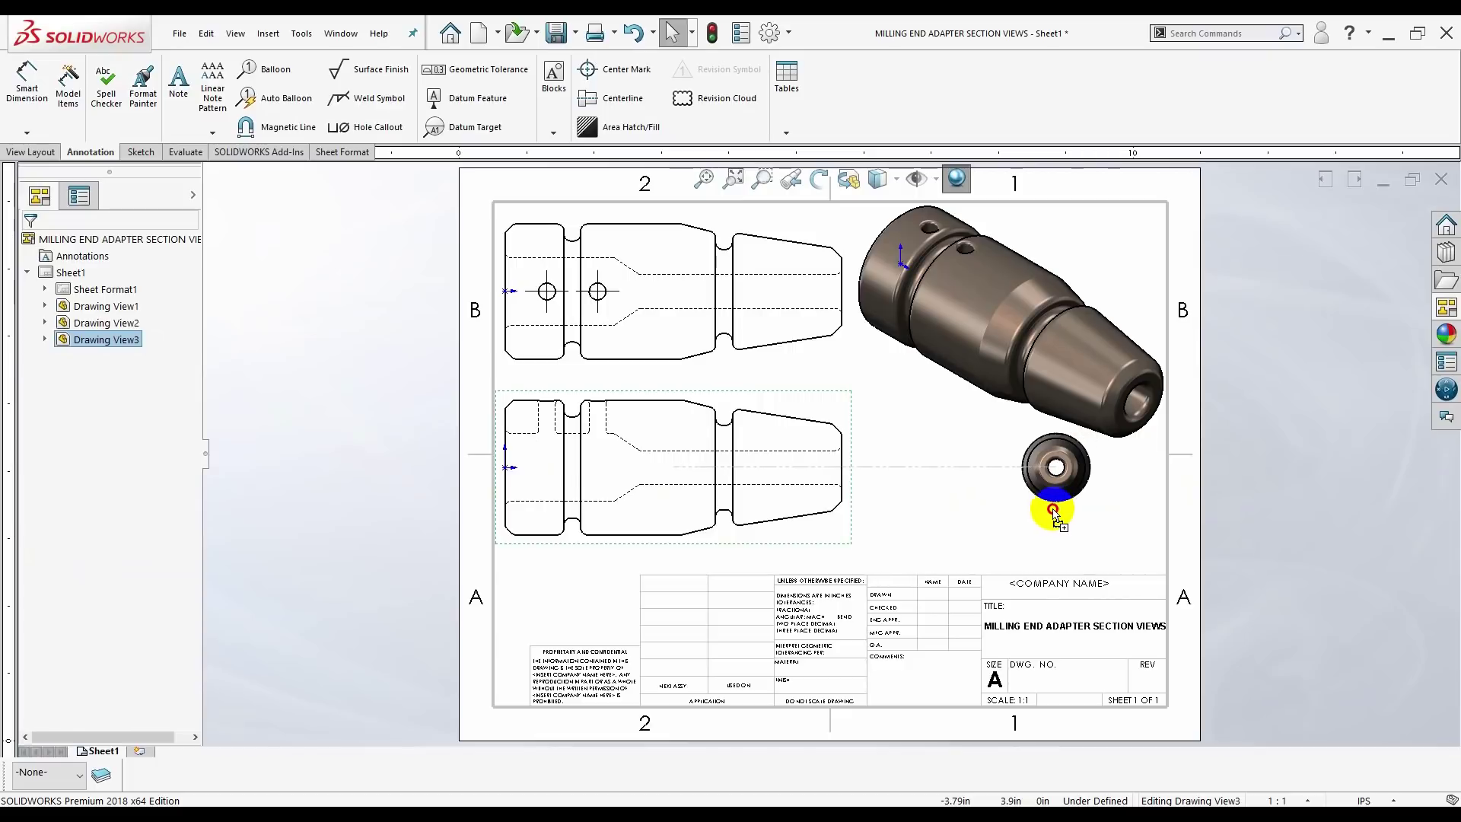
left_click_drag(1077, 513, 1036, 514)
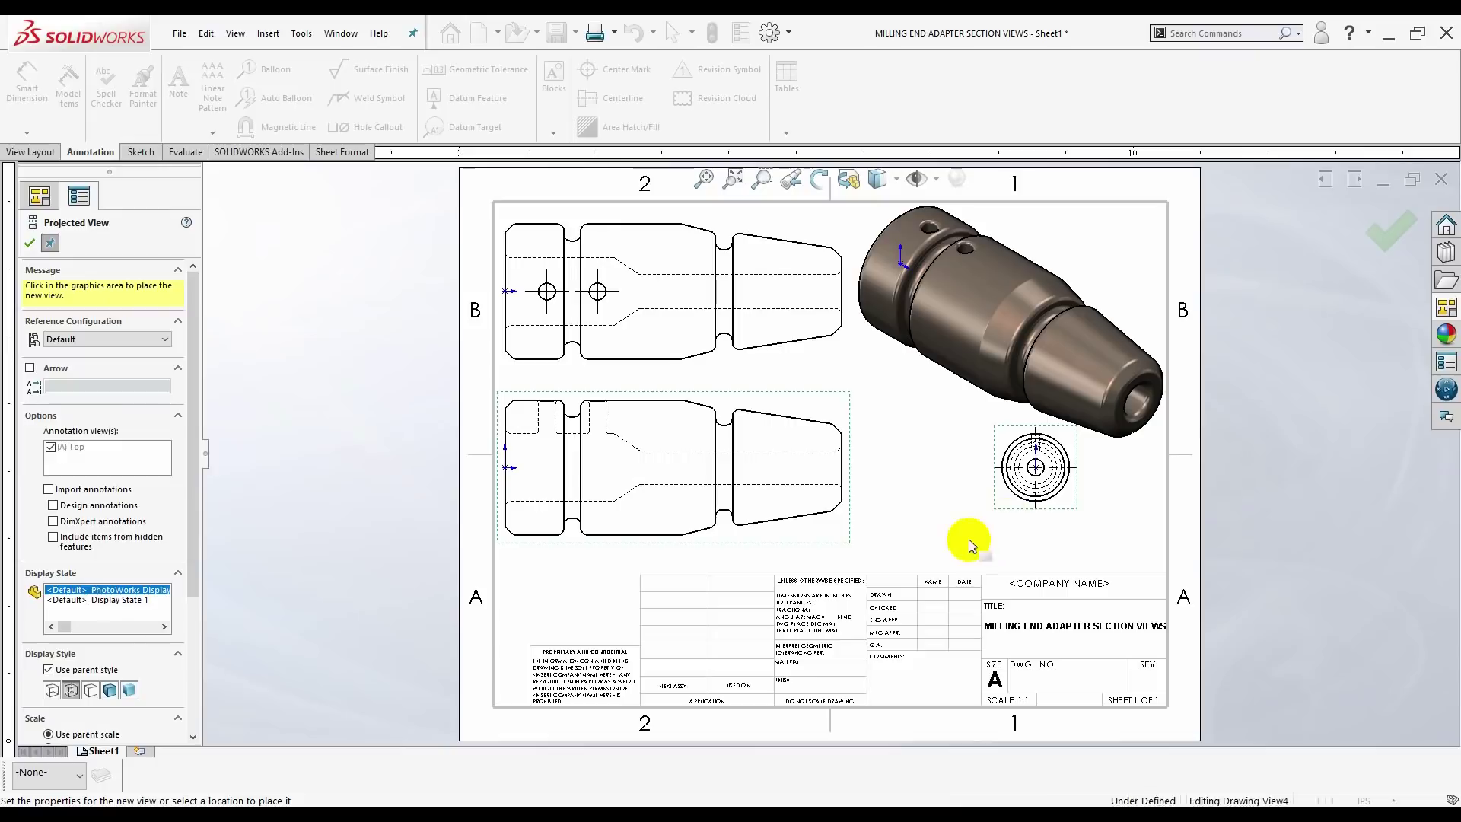
key("Escape")
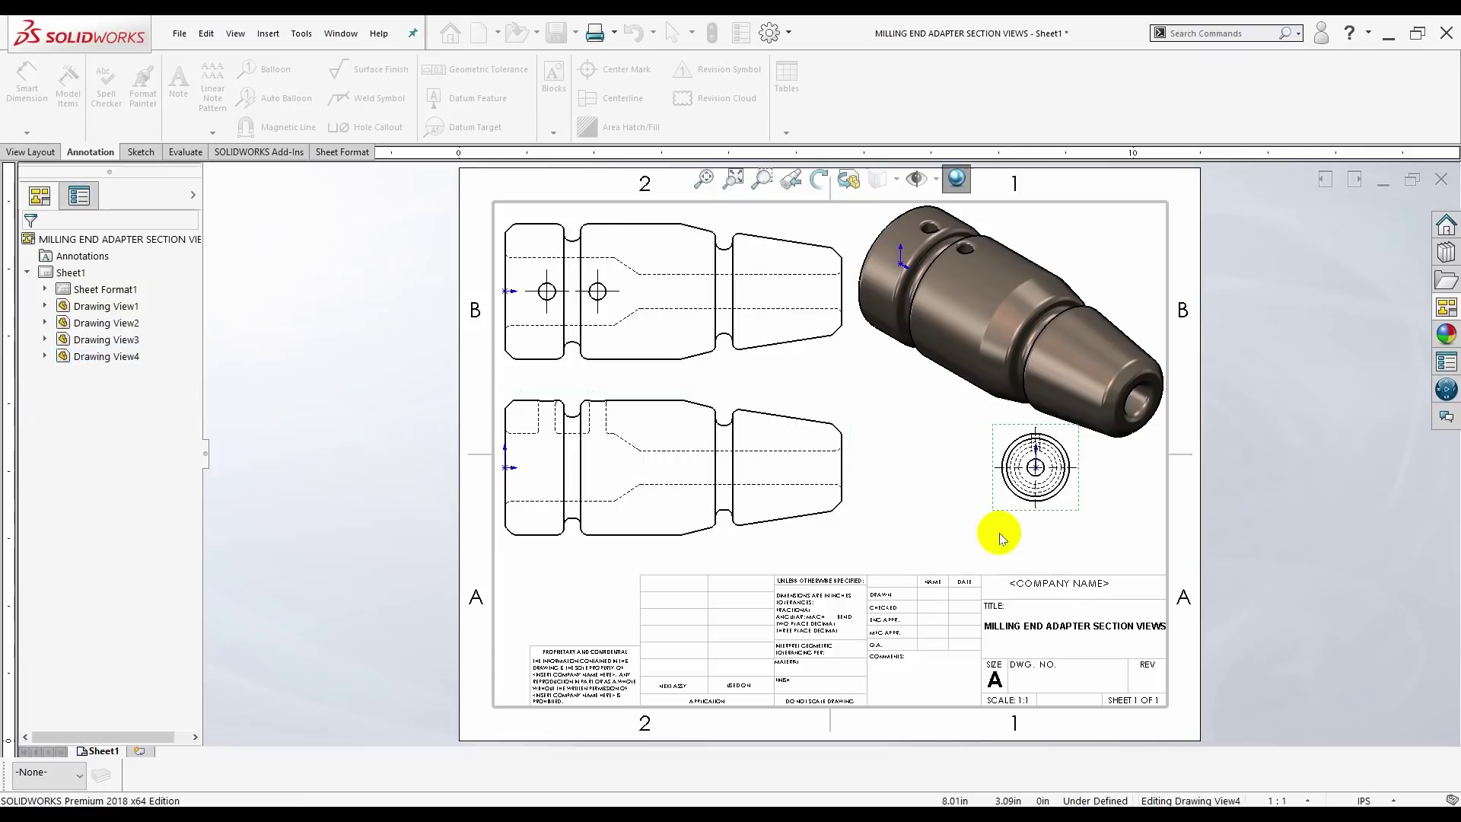
left_click_drag(1050, 517, 1037, 517)
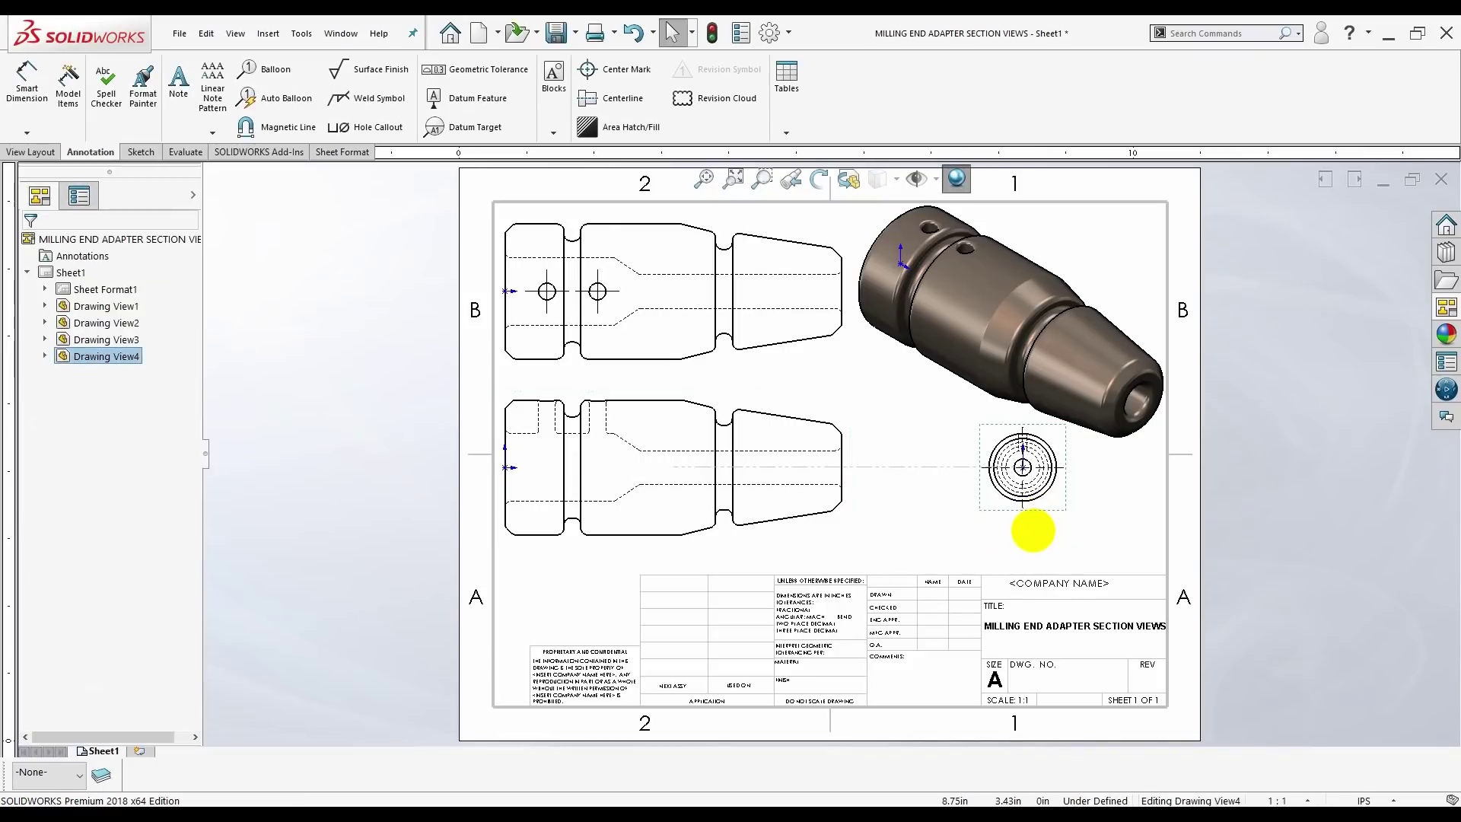
- Set the end view to custom 2:1 with high-quality threads, then move the lower views down
scroll(196, 556, "down", 5)
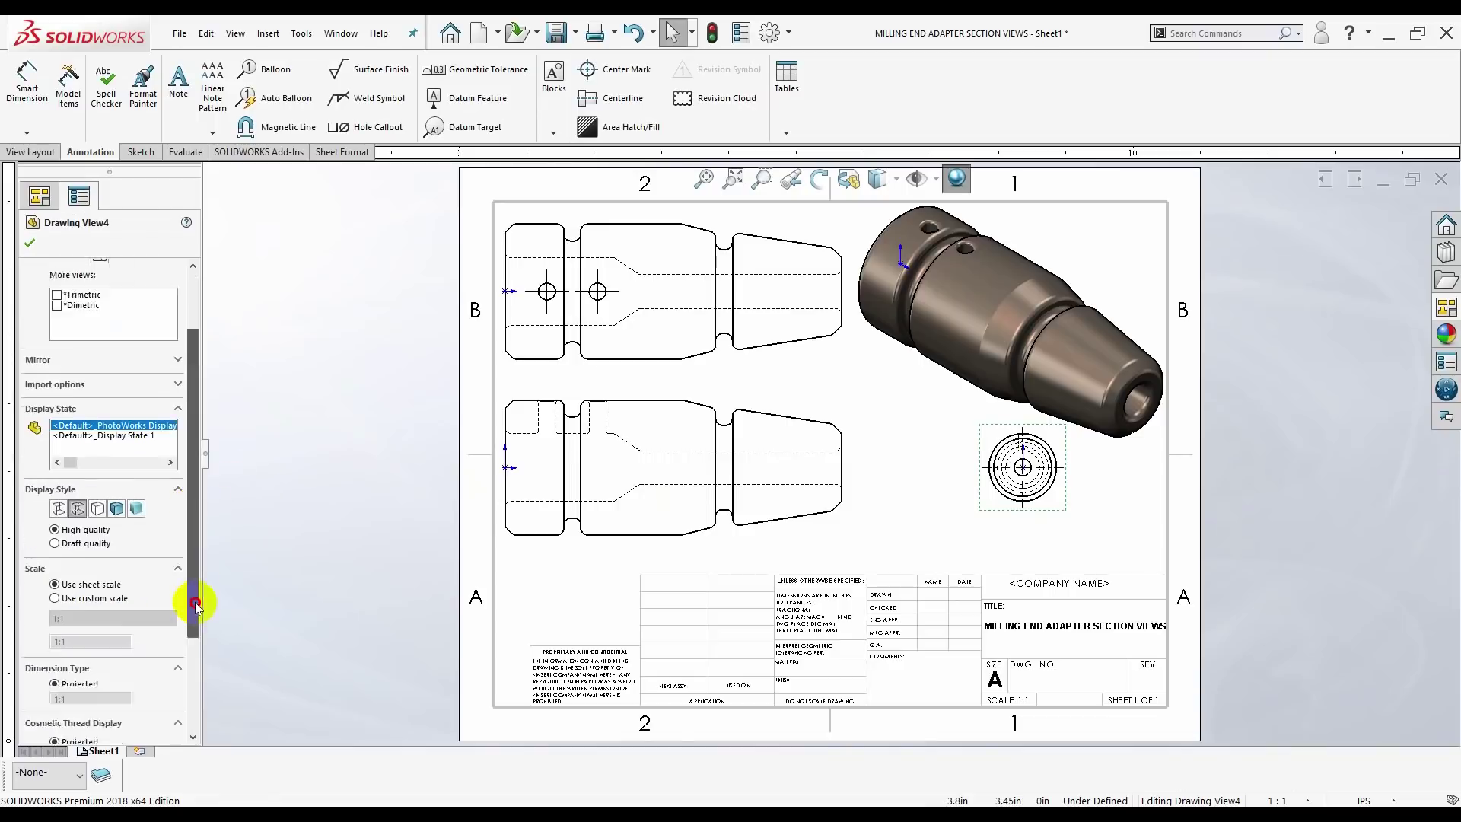
left_click(54, 547)
left_click(59, 566)
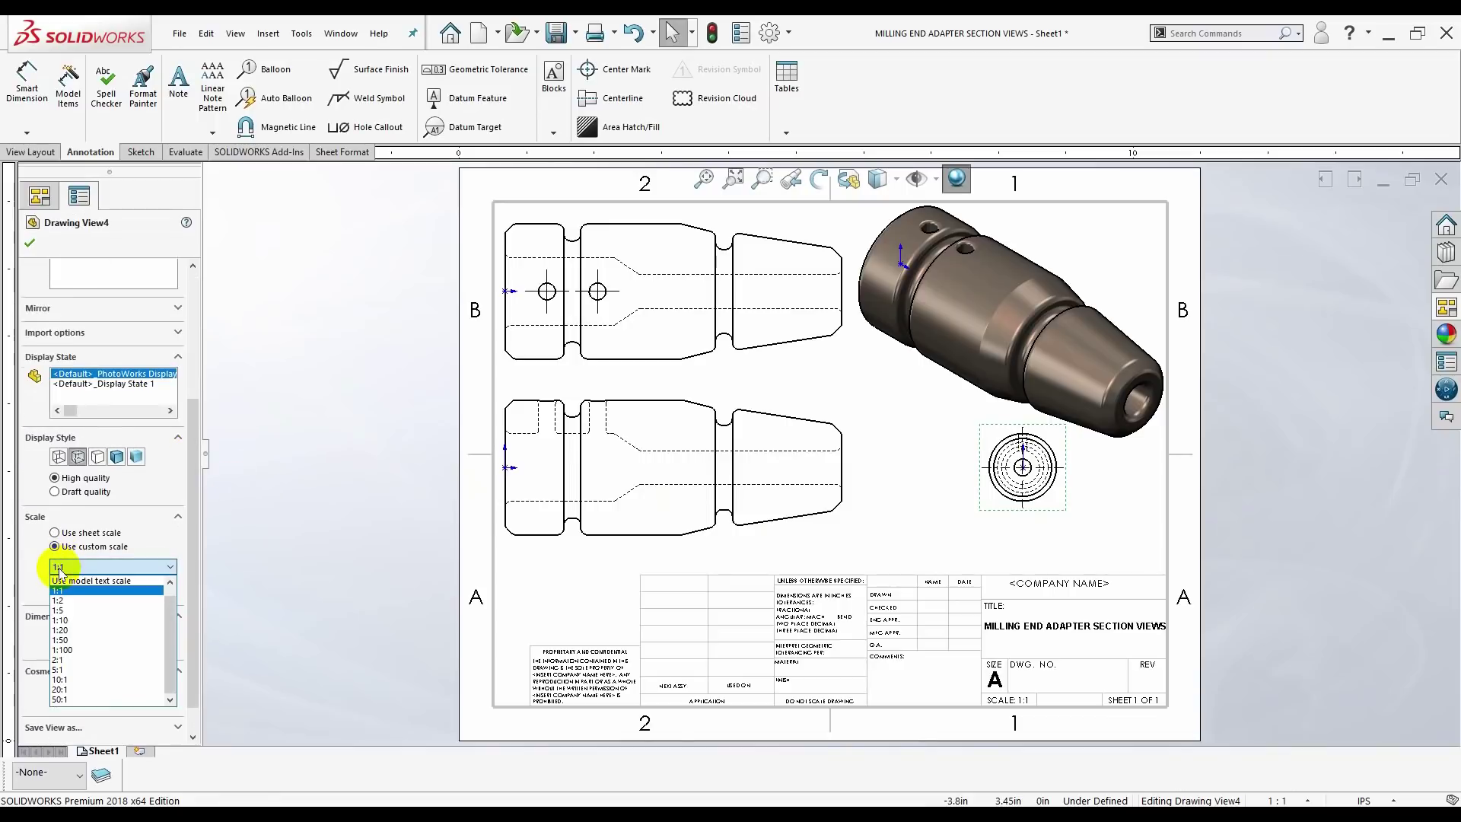
left_click(59, 659)
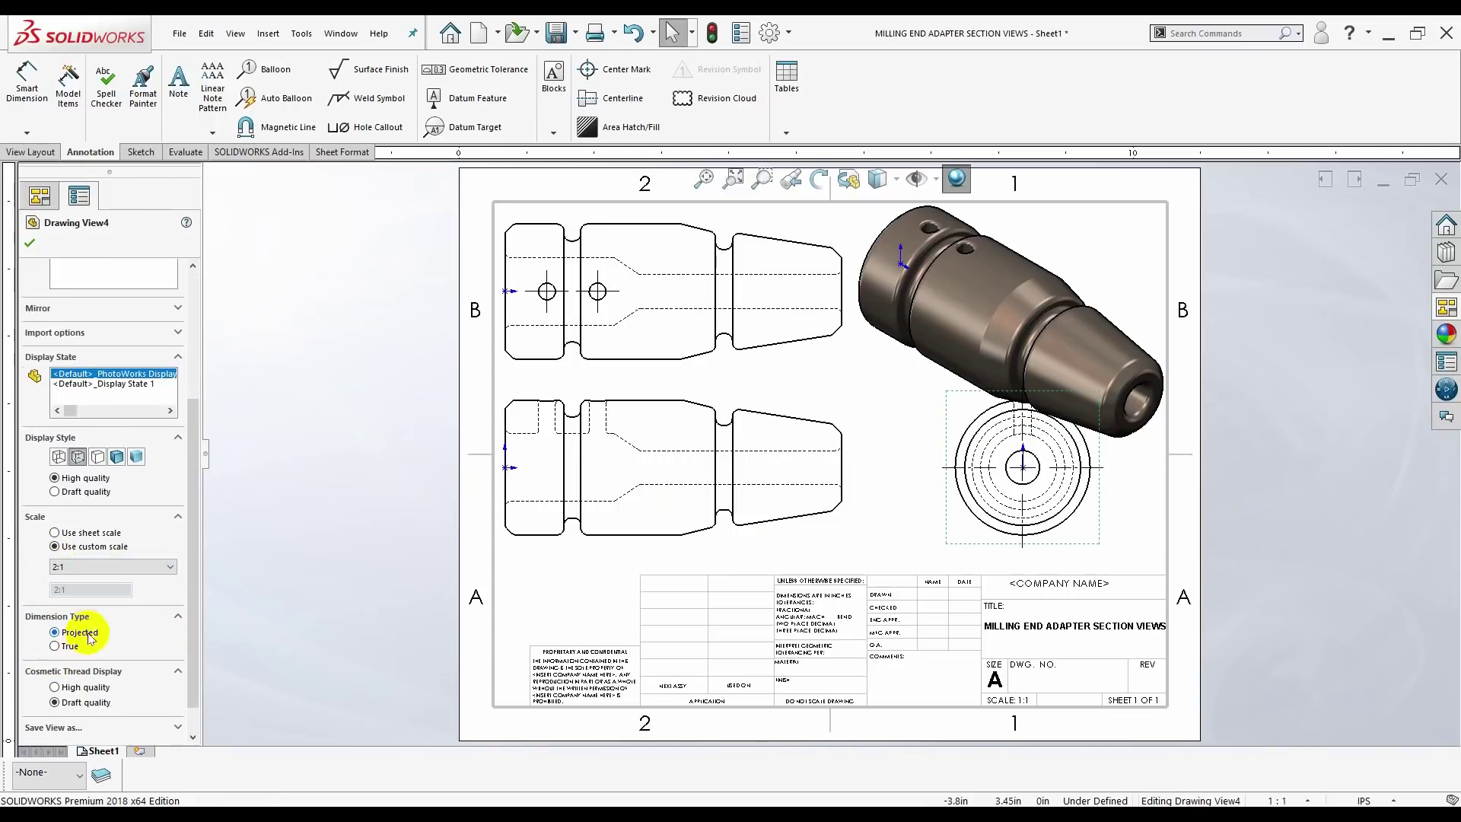
scroll(193, 592, "down", 2)
left_click(54, 652)
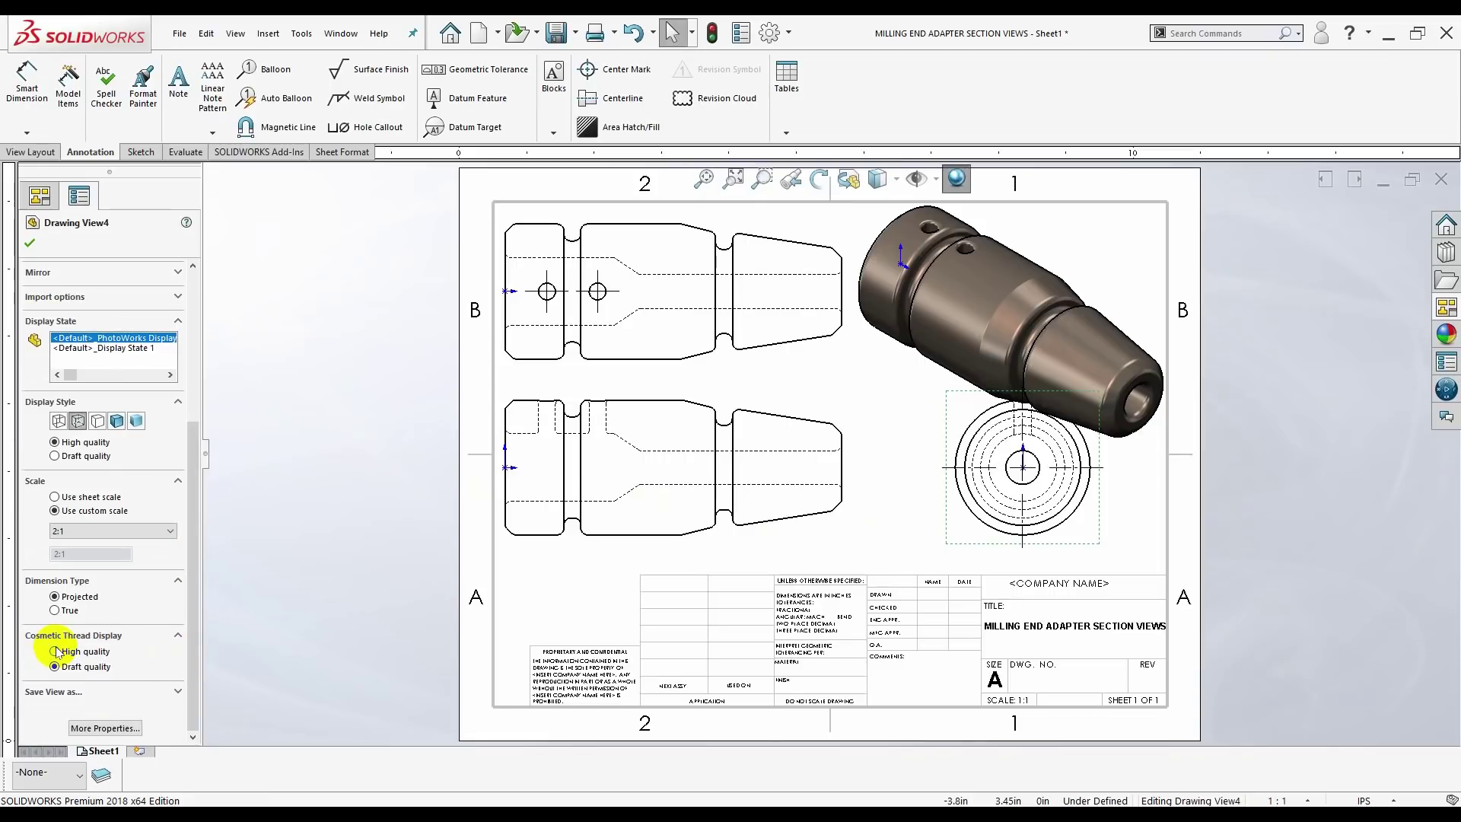
left_click_drag(193, 592, 200, 430)
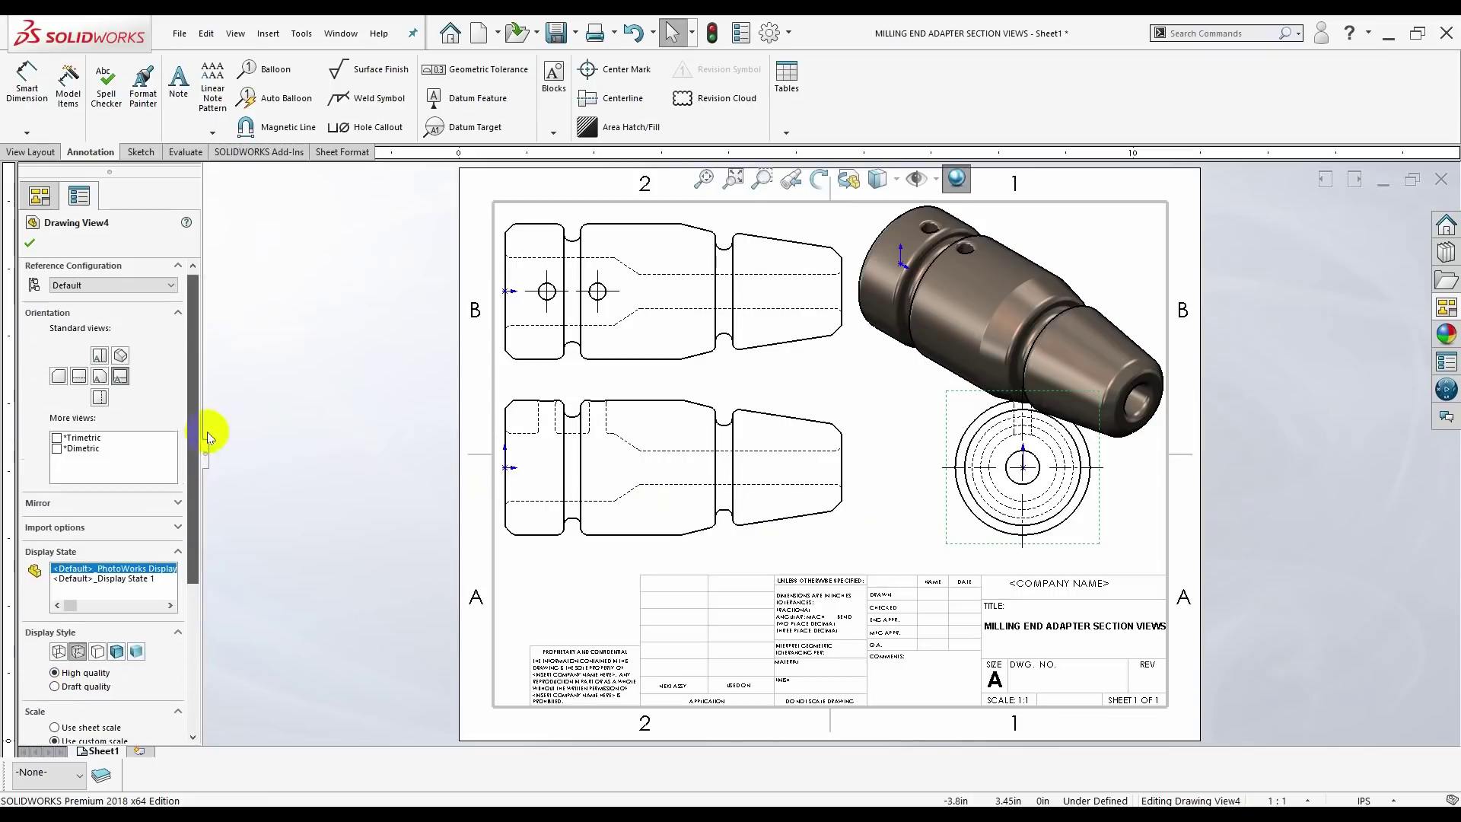
left_click(30, 243)
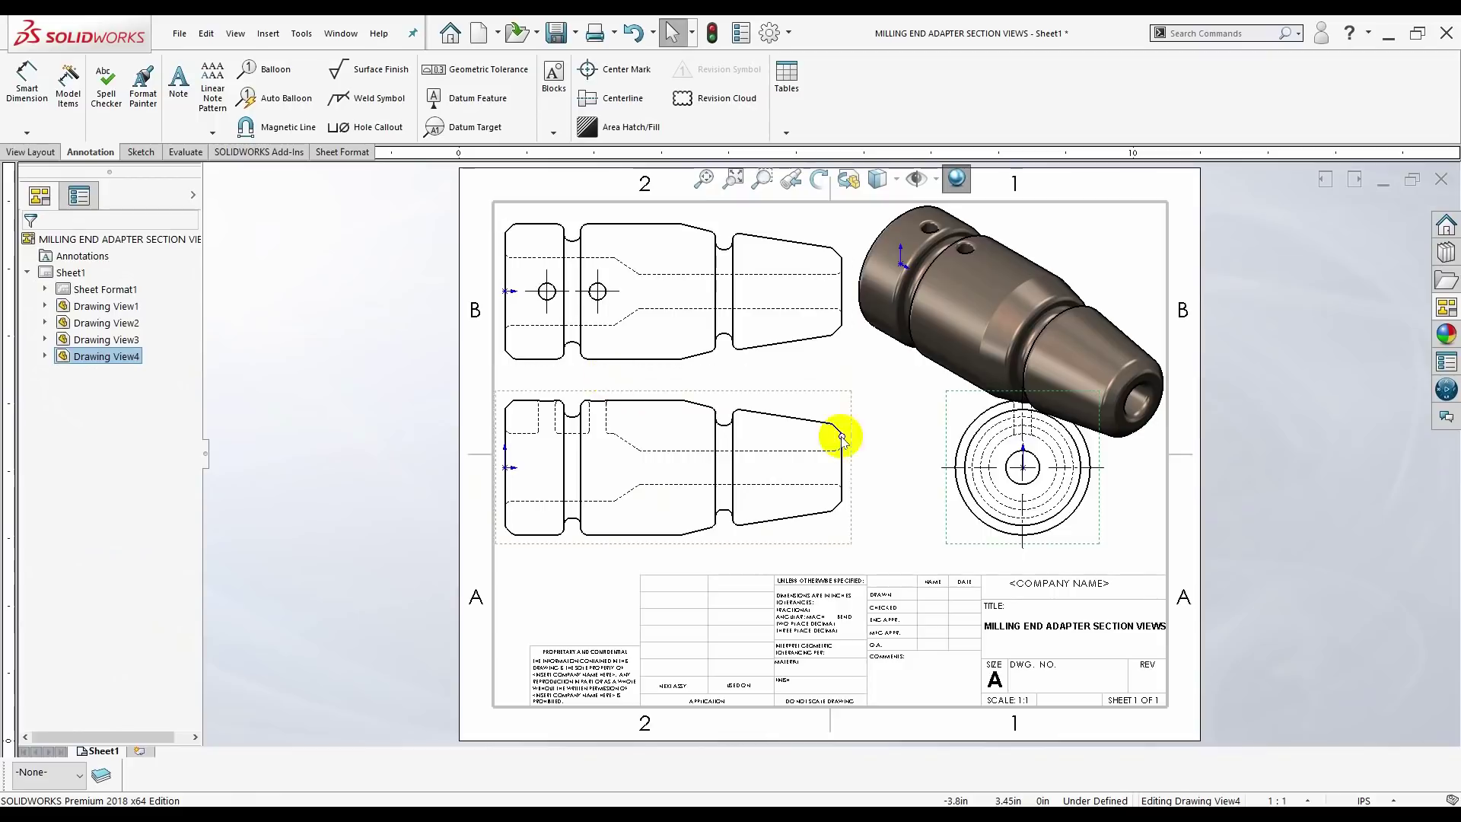
left_click_drag(827, 547, 854, 564)
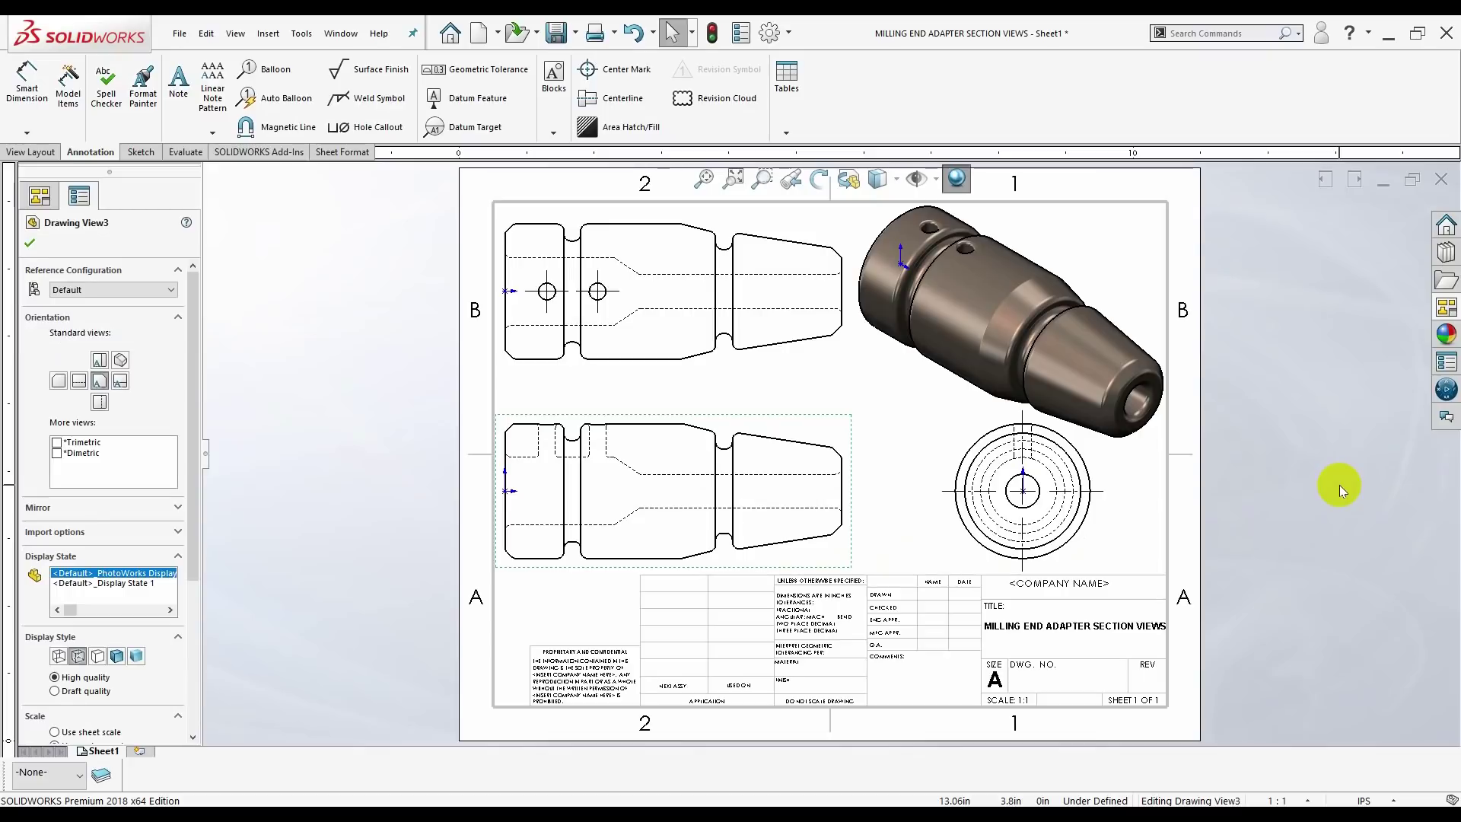
left_click(1314, 524)
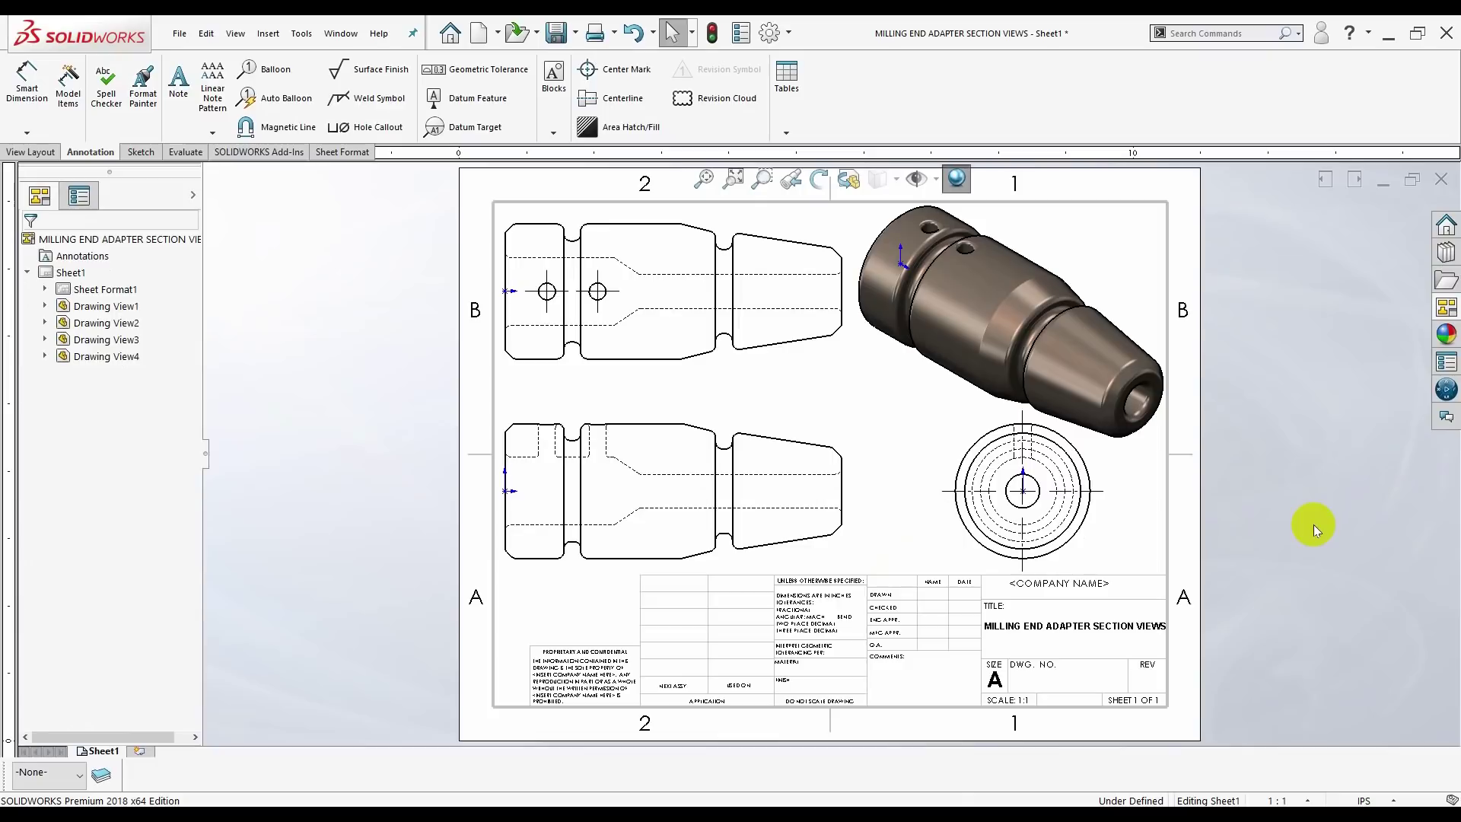
- Start a Broken-out Section and draw a closed spline around Drawing View2's left end
left_click(46, 155)
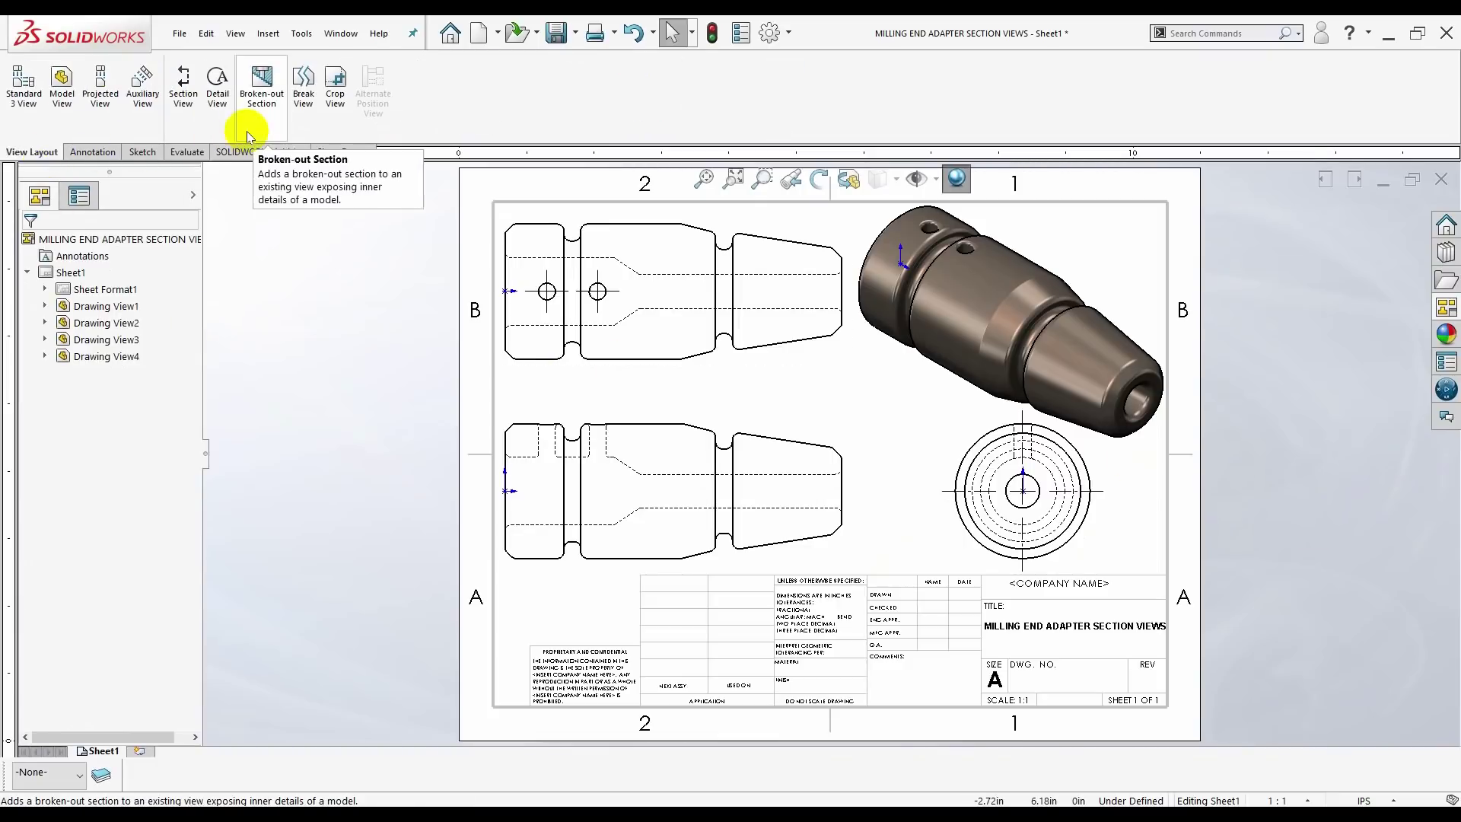
left_click(262, 86)
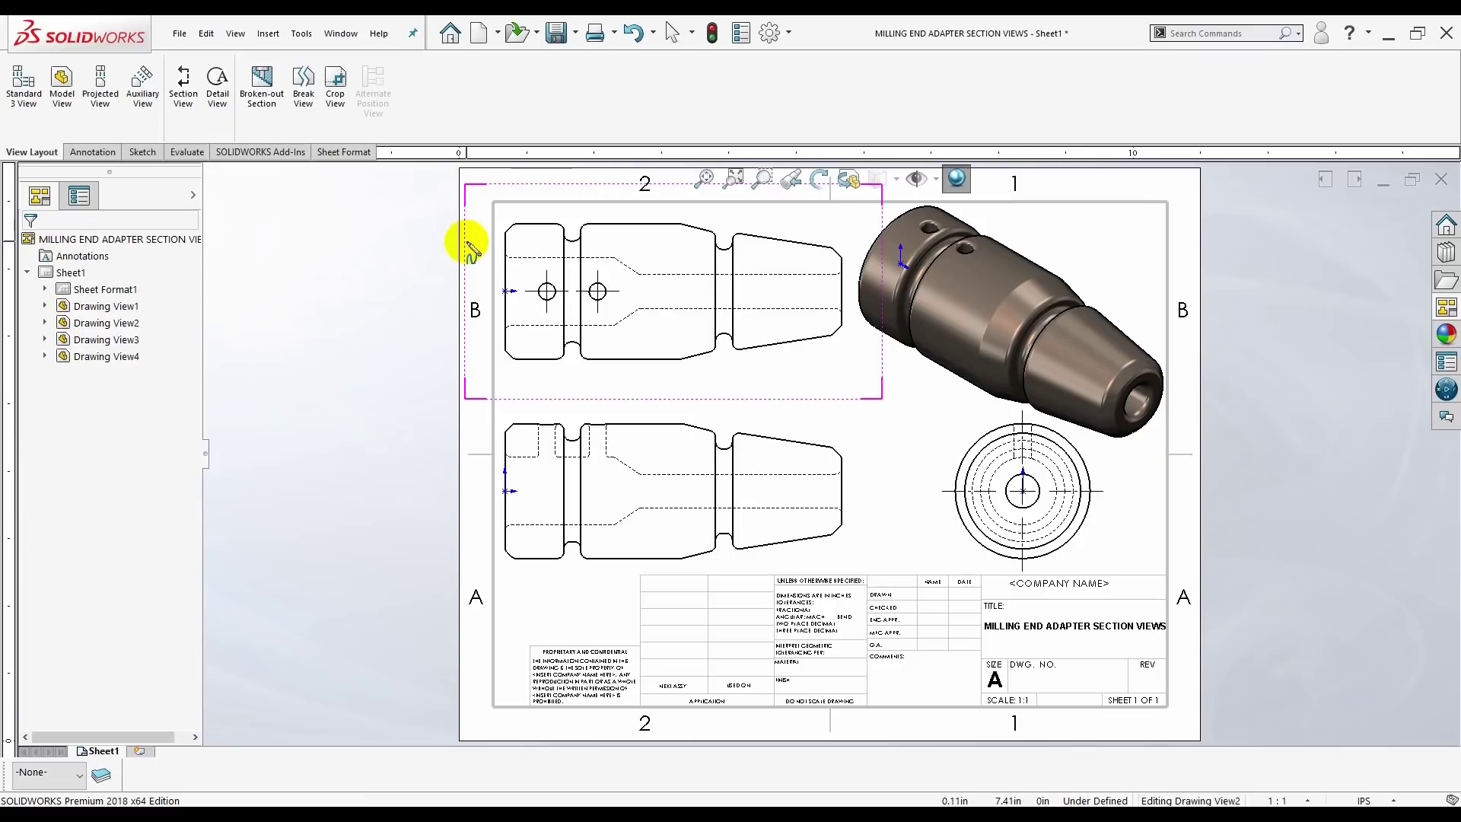
left_click(503, 214)
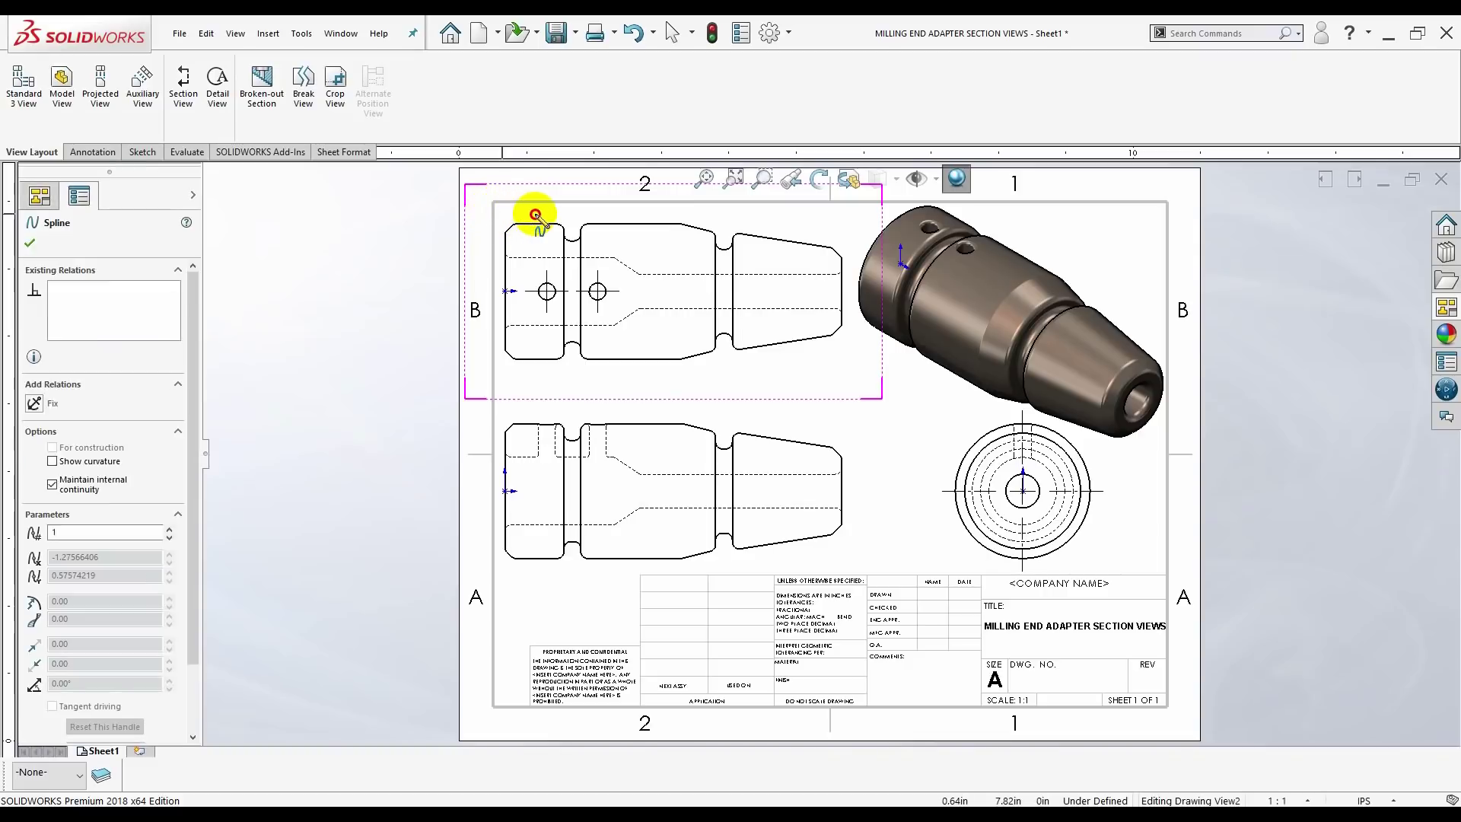
left_click(599, 211)
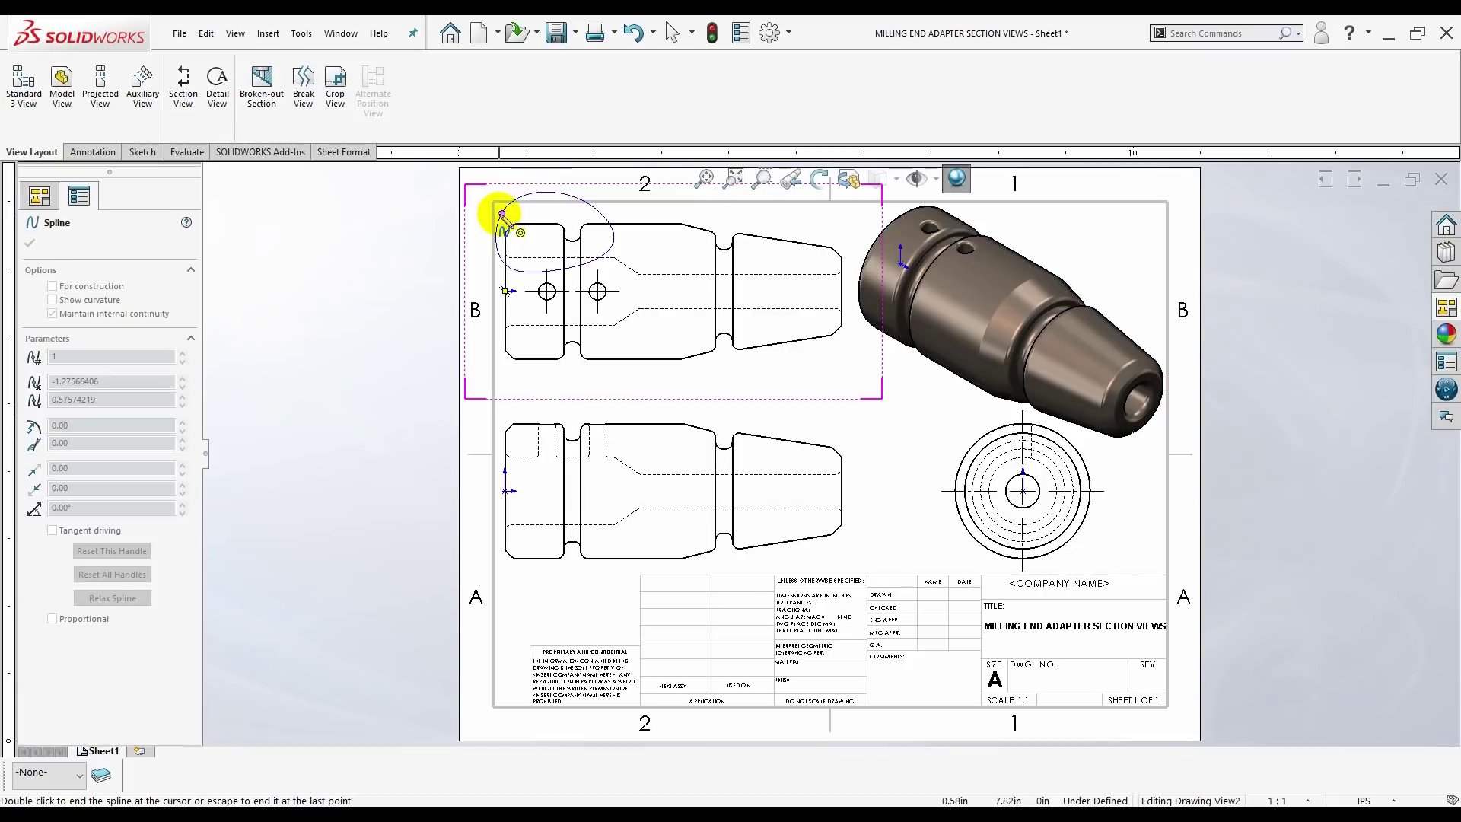
left_click(502, 213)
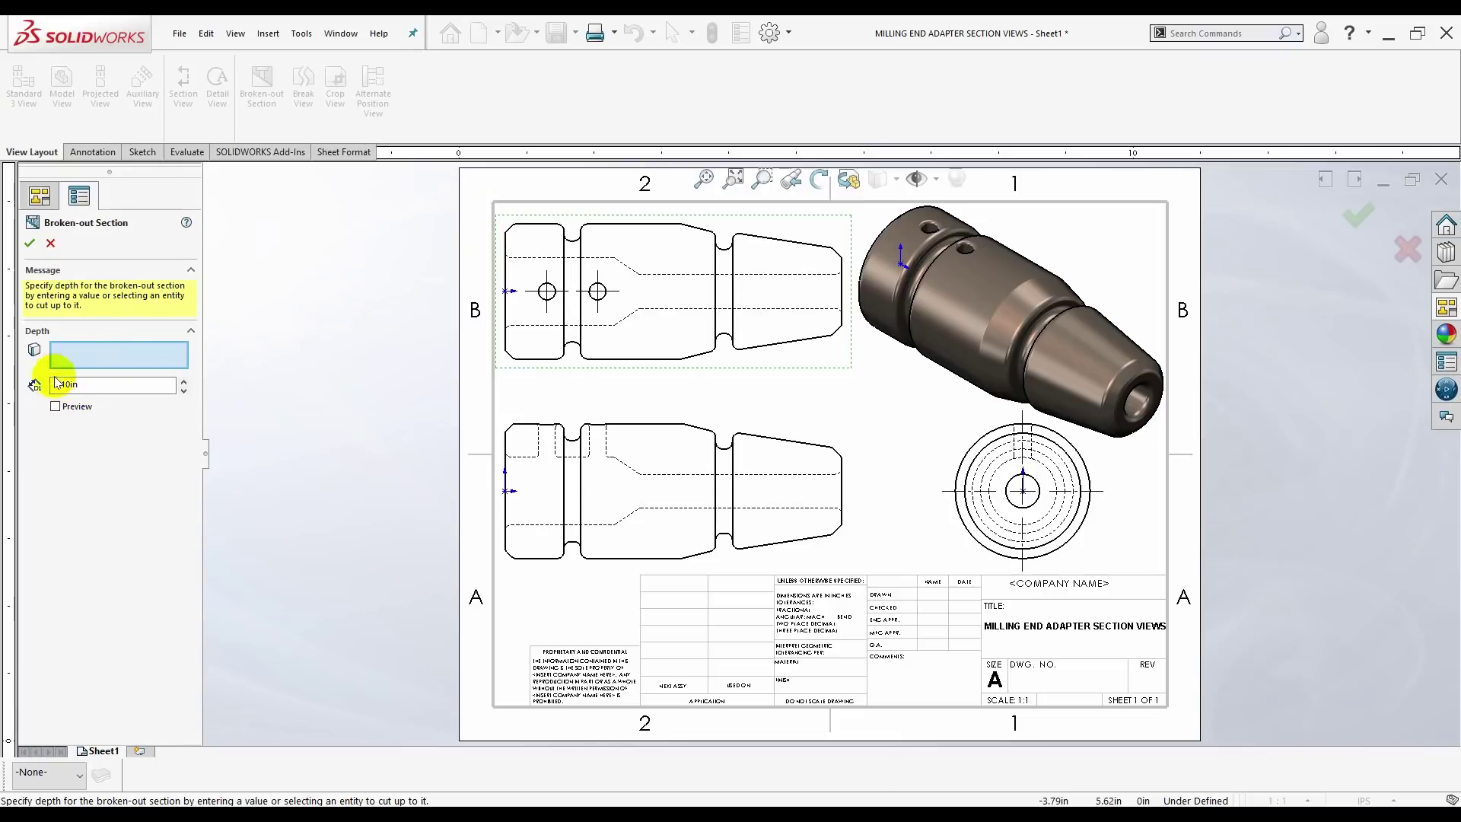
- Turn off Preview, change the broken-out section depth from 0.10 to 0.50 in, and confirm
left_click(54, 406)
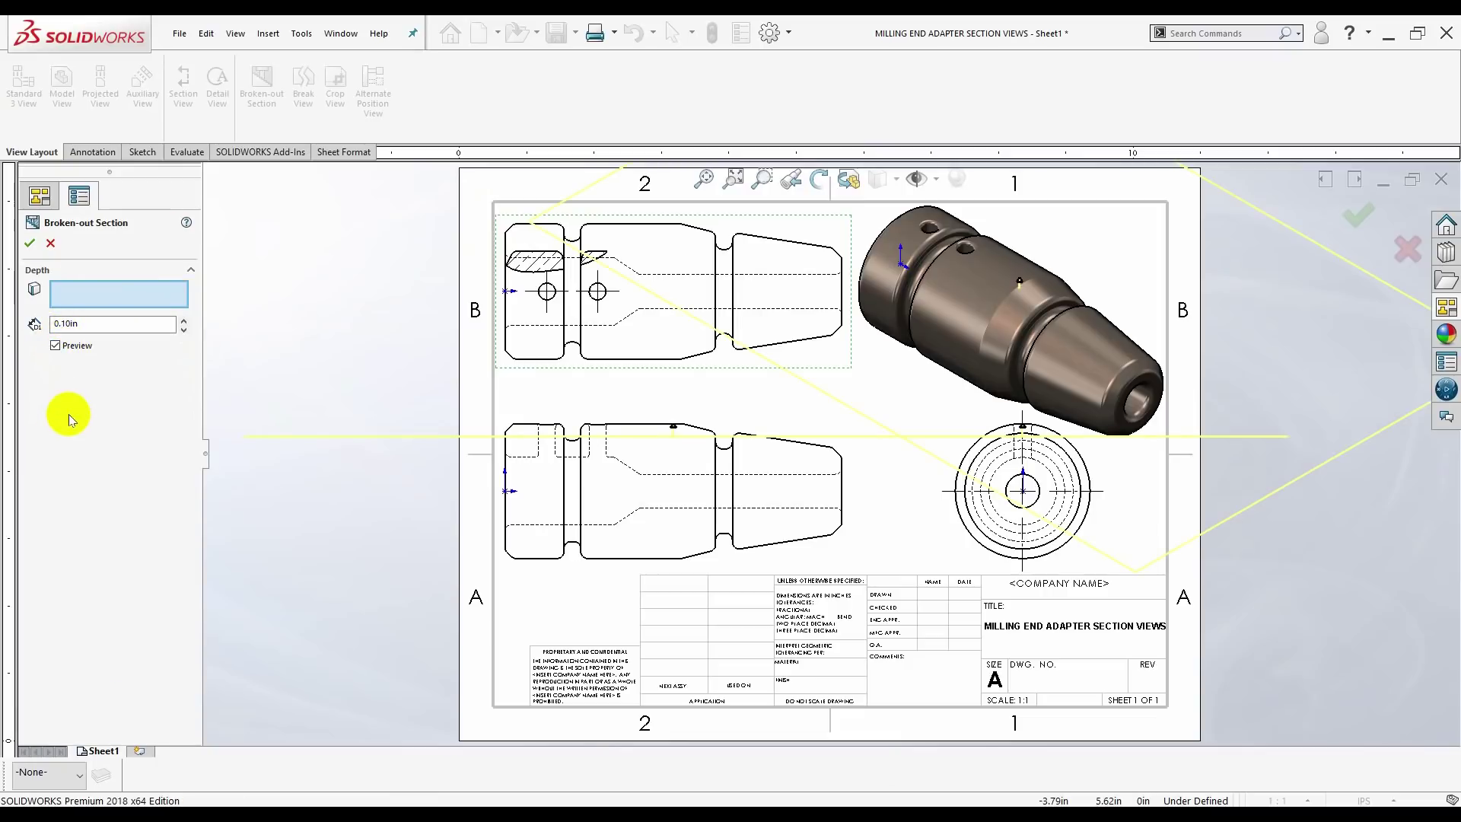
left_click(56, 346)
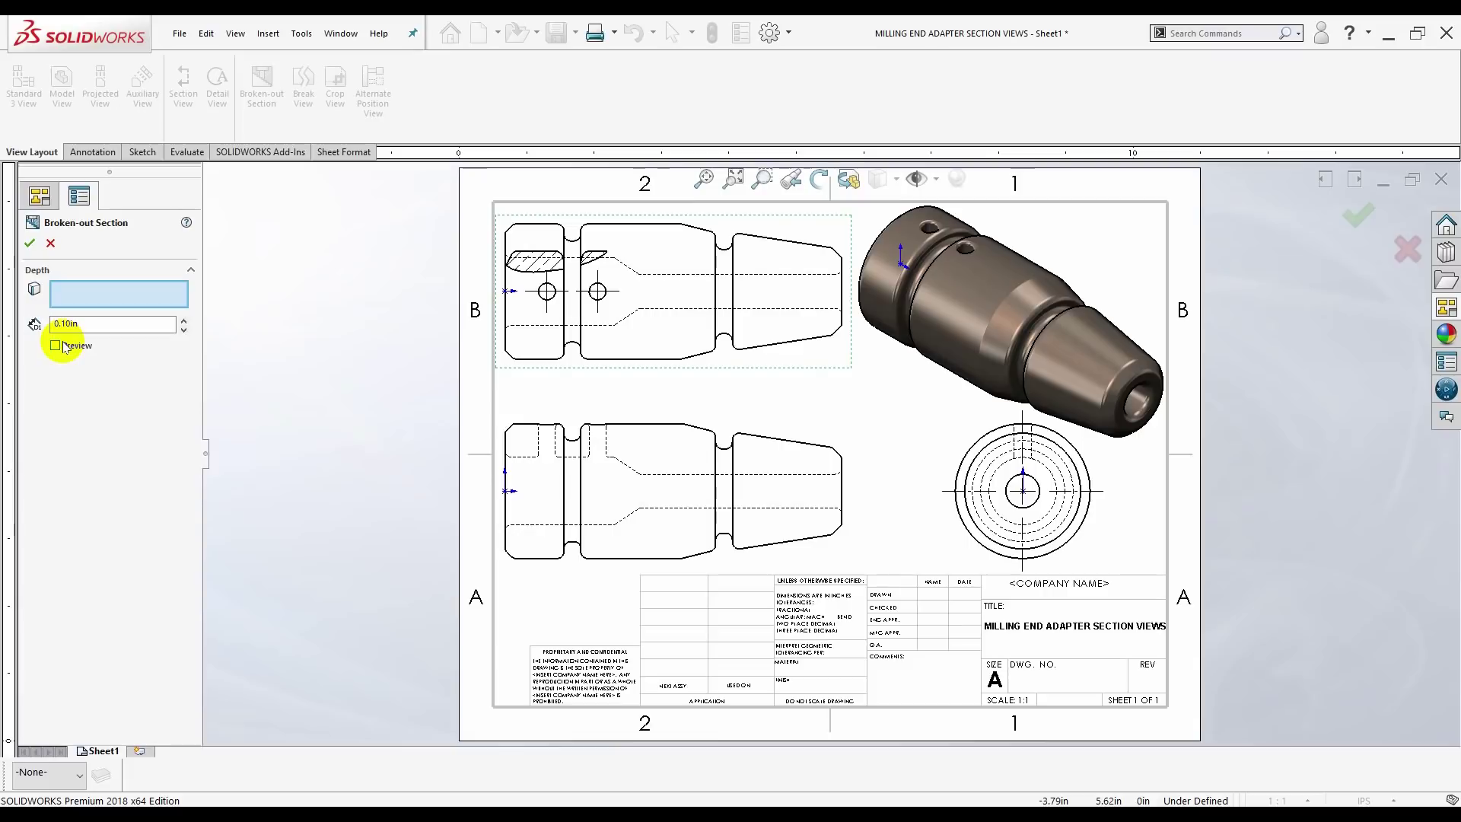
left_click(183, 331)
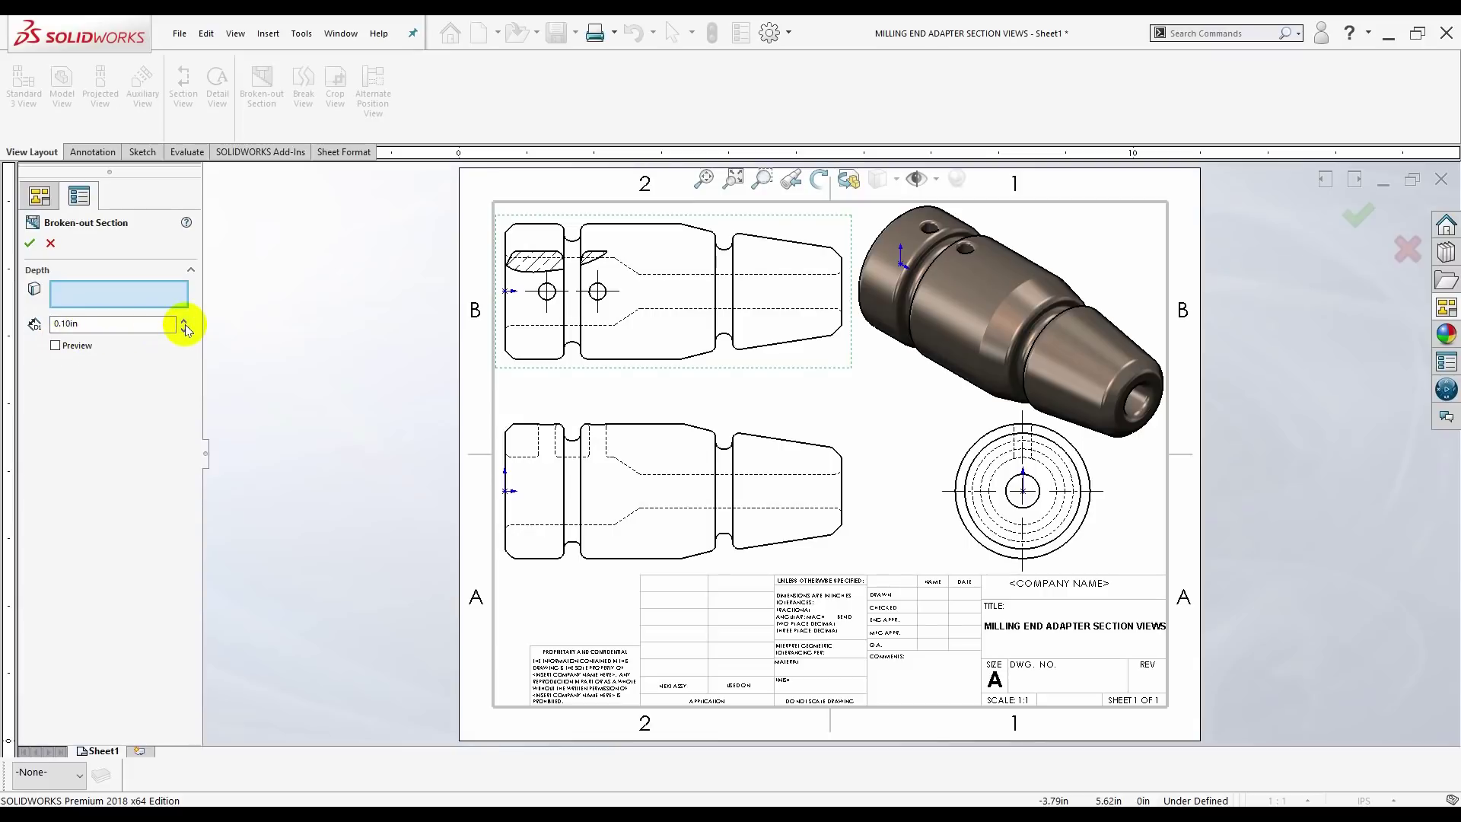
left_click_drag(175, 324, 33, 329)
key("BackSpace")
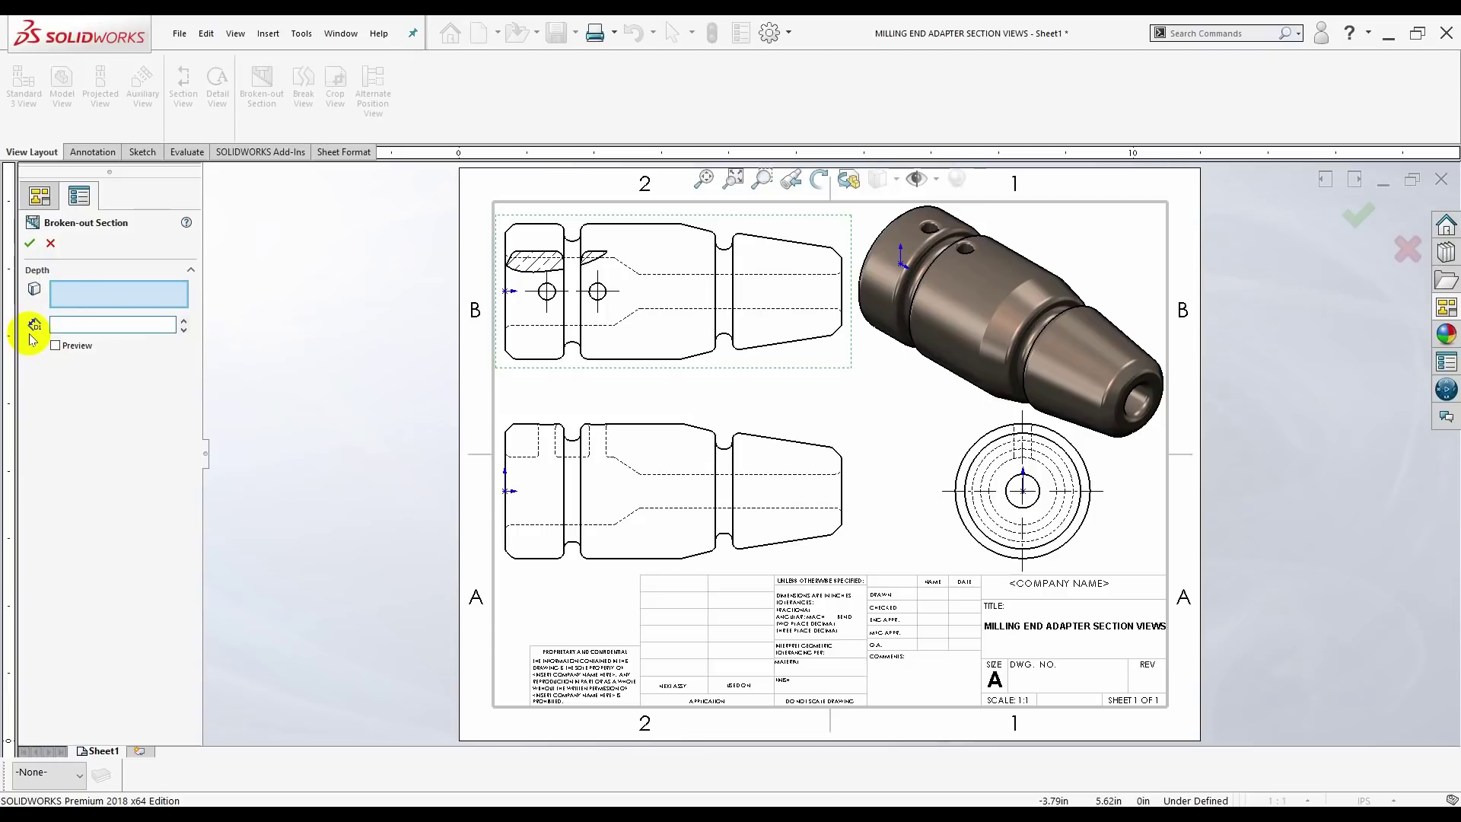
type(".5")
left_click(148, 288)
left_click(31, 243)
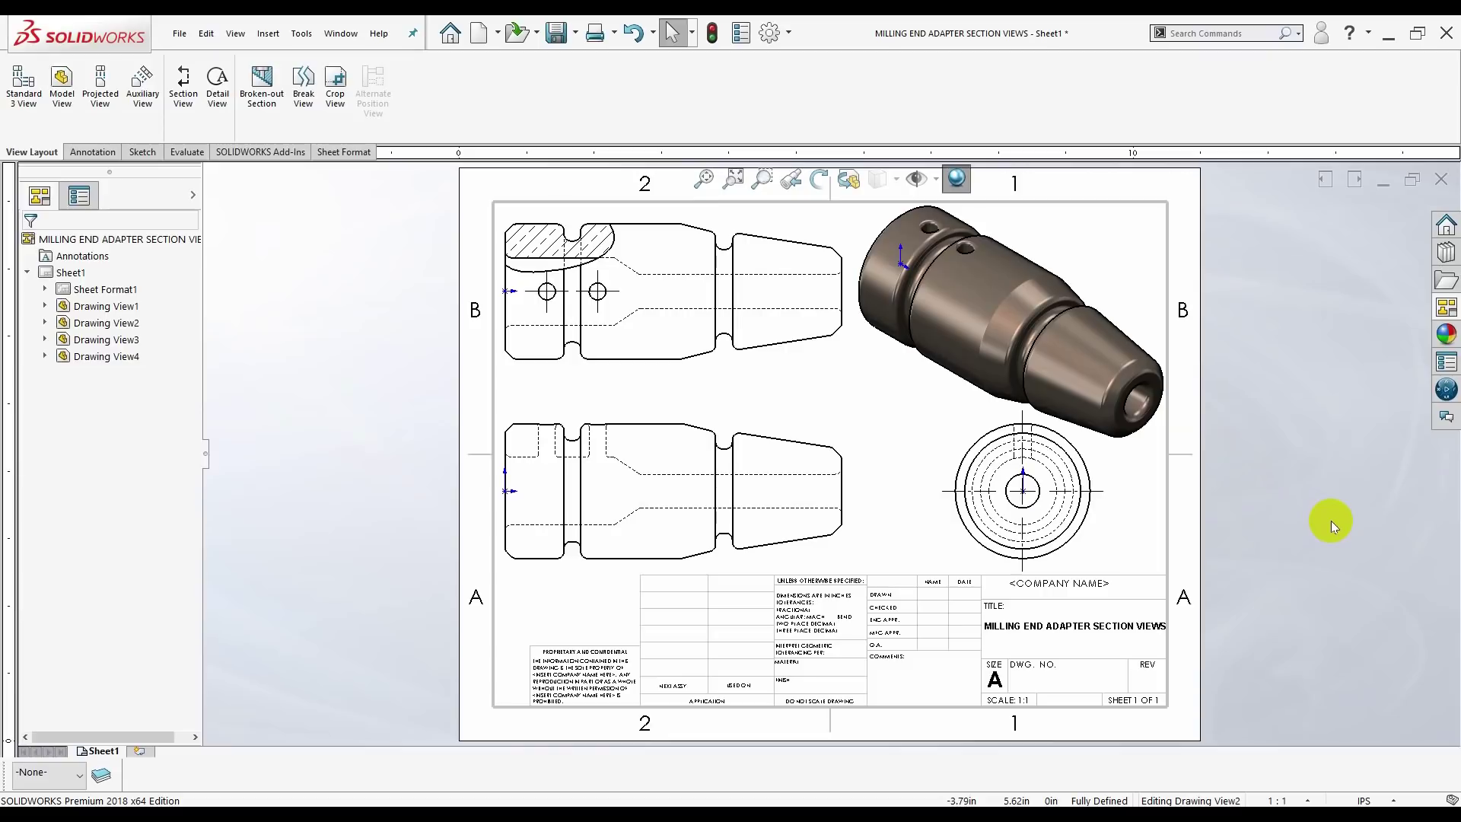
- Zoom to fit the sheet, select Drawing View3 (lower profile), and bring up the Annotation tools
key("z")
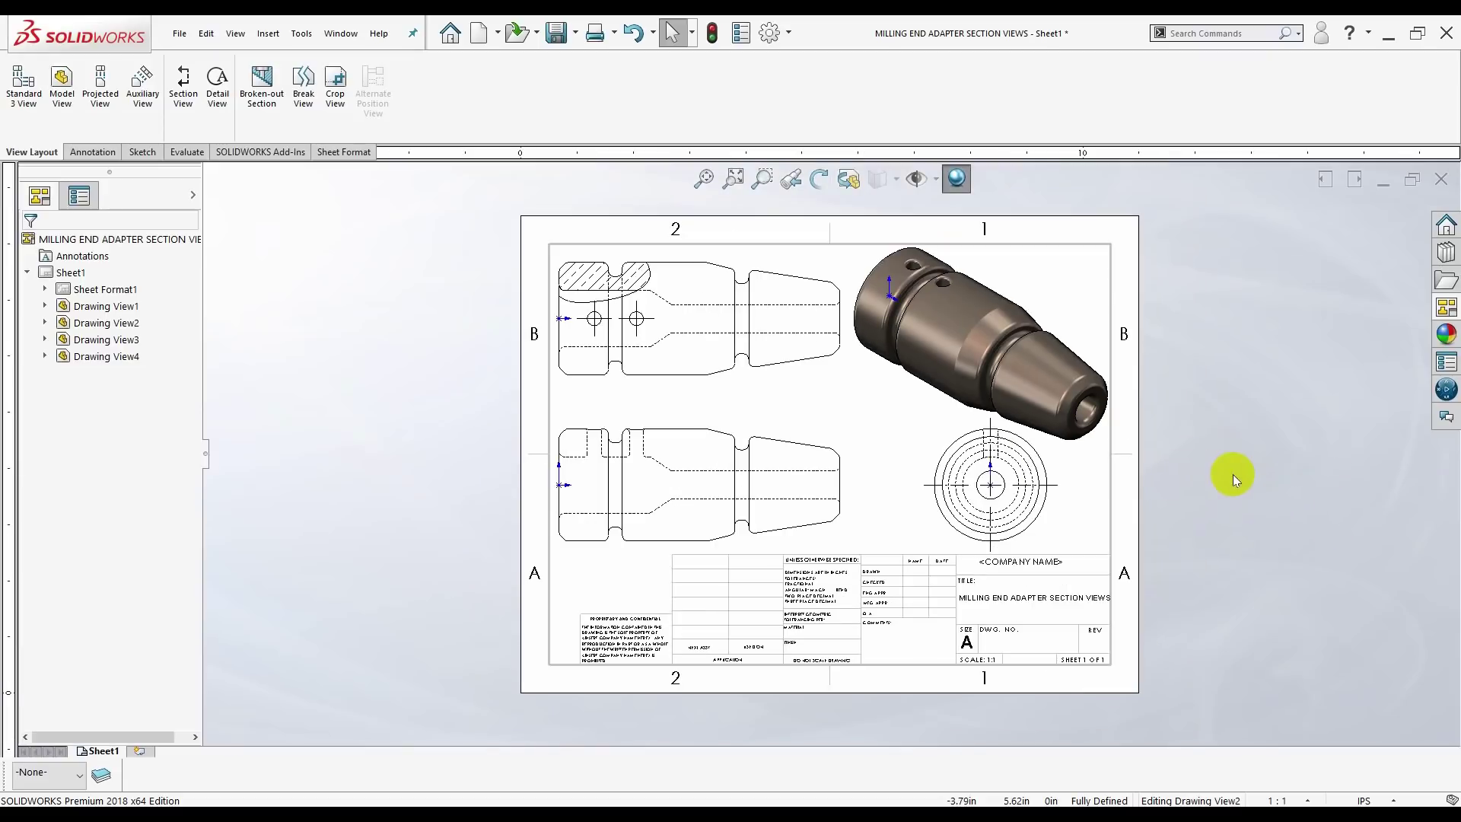
key("f")
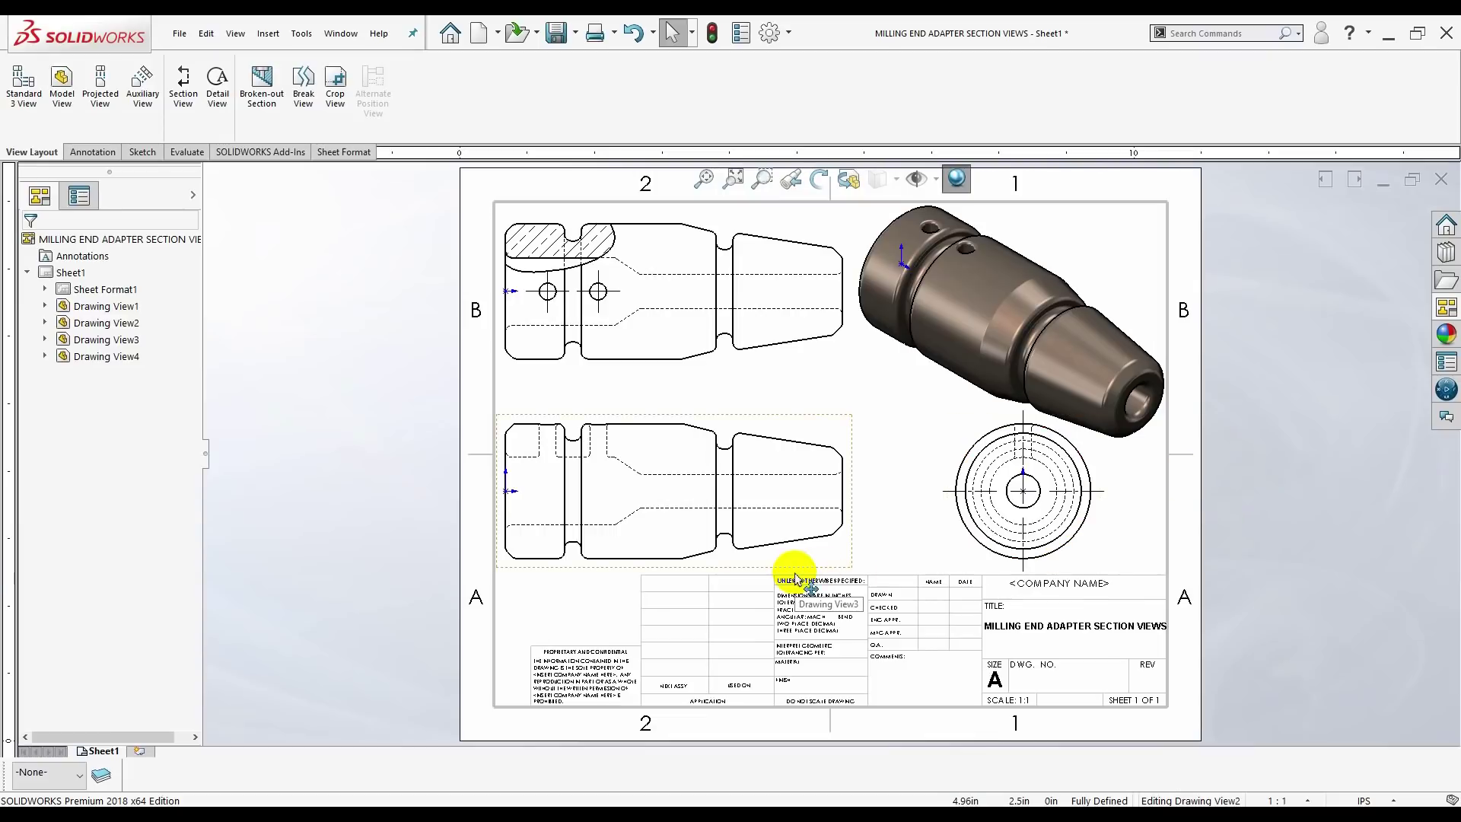
left_click(690, 564)
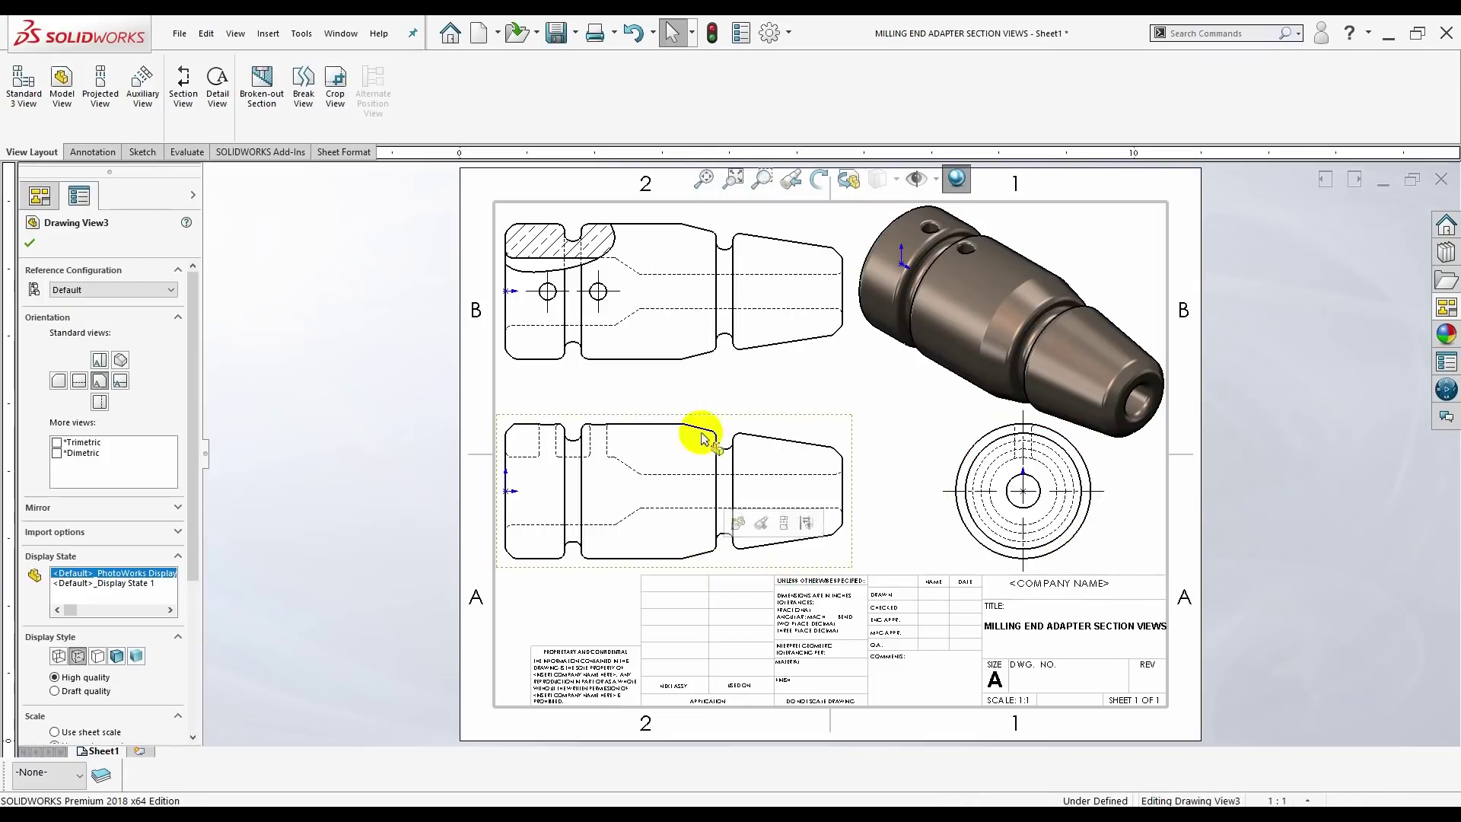
left_click(90, 152)
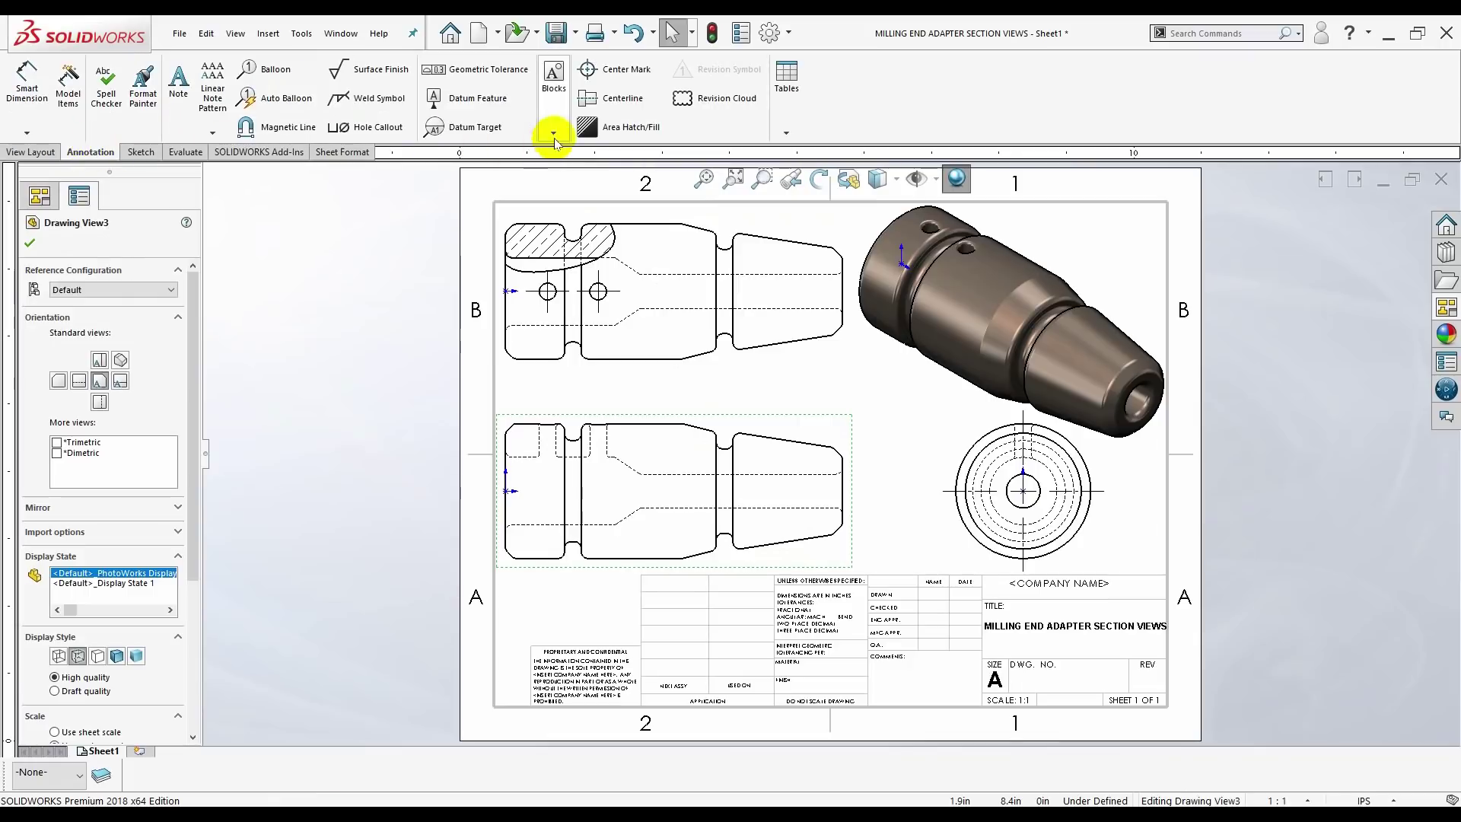
- Auto-insert centerlines into Drawing View3, the circular View4, and sectioned View2, then refit the sheet
left_click(608, 110)
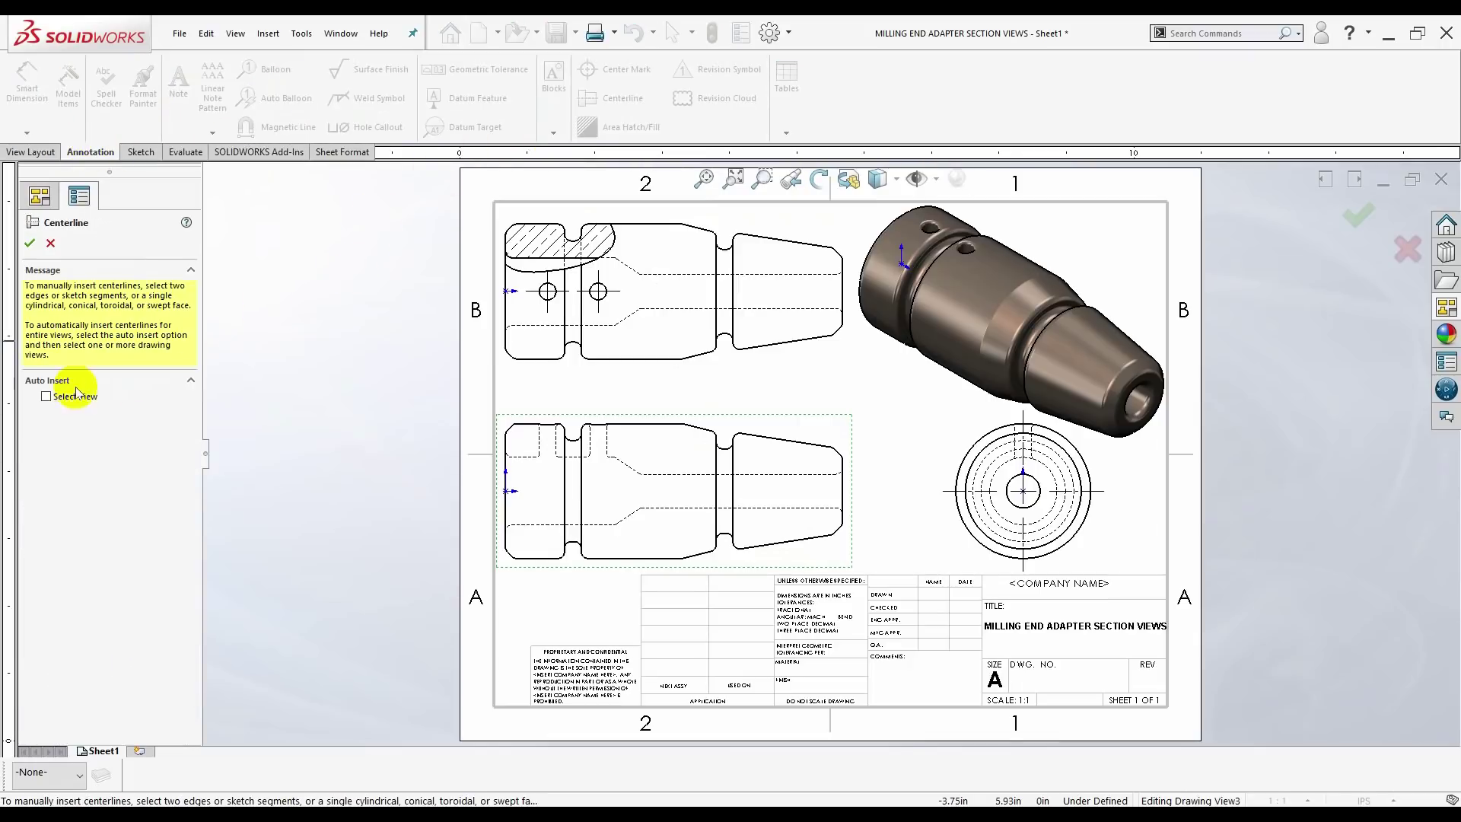
left_click(48, 396)
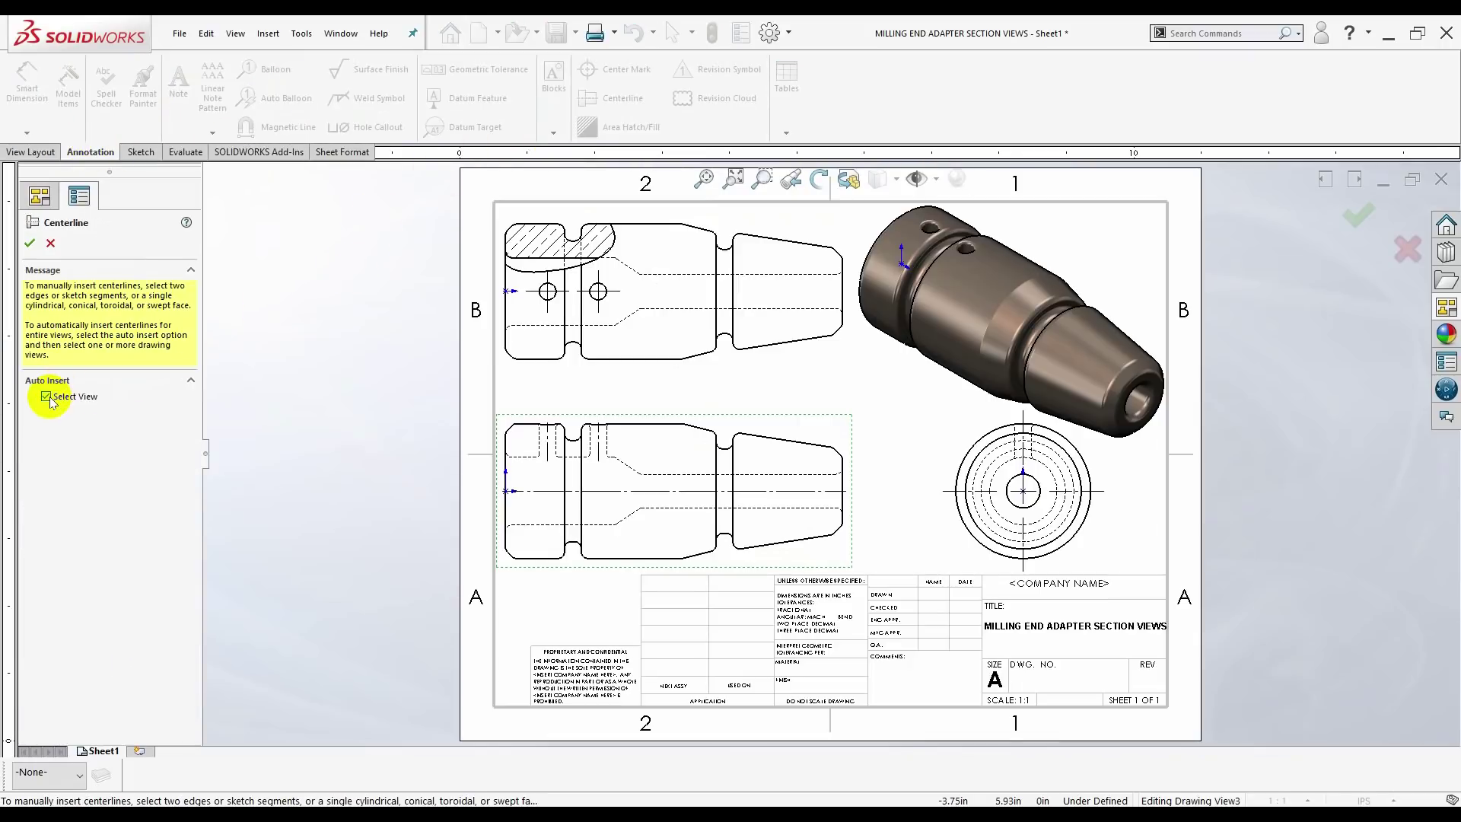
left_click(29, 243)
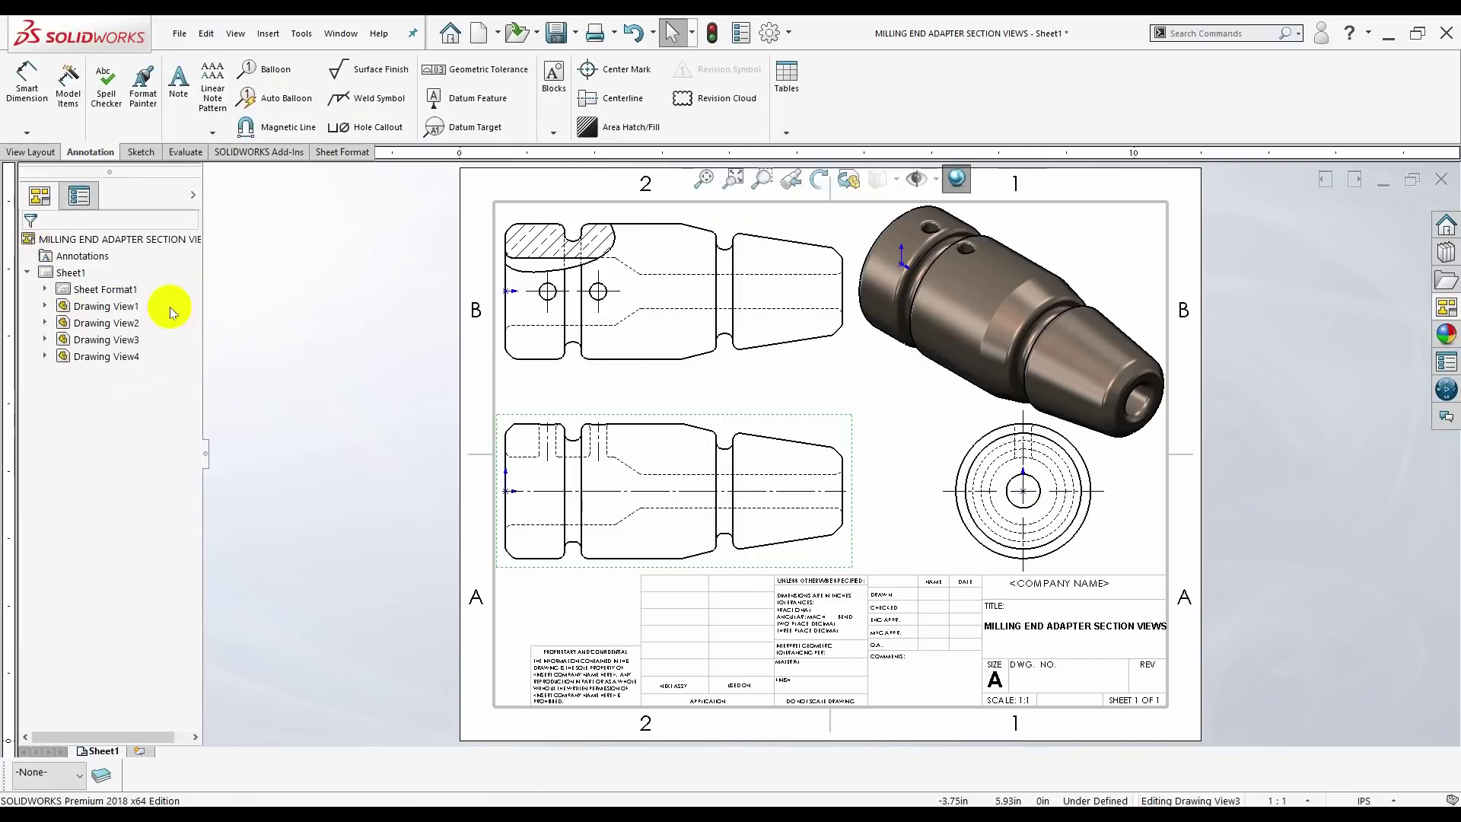
left_click(950, 556)
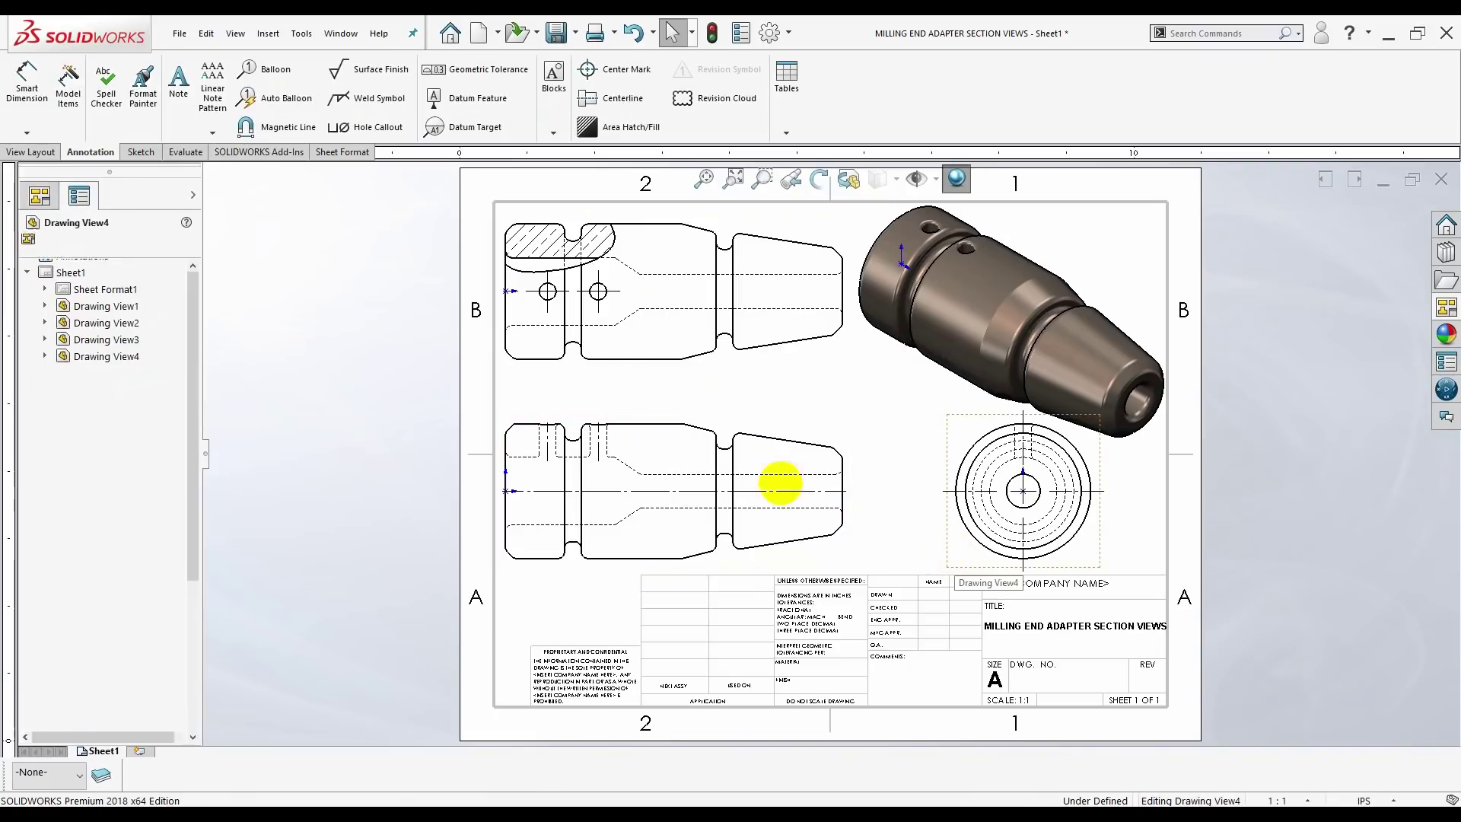
left_click(607, 103)
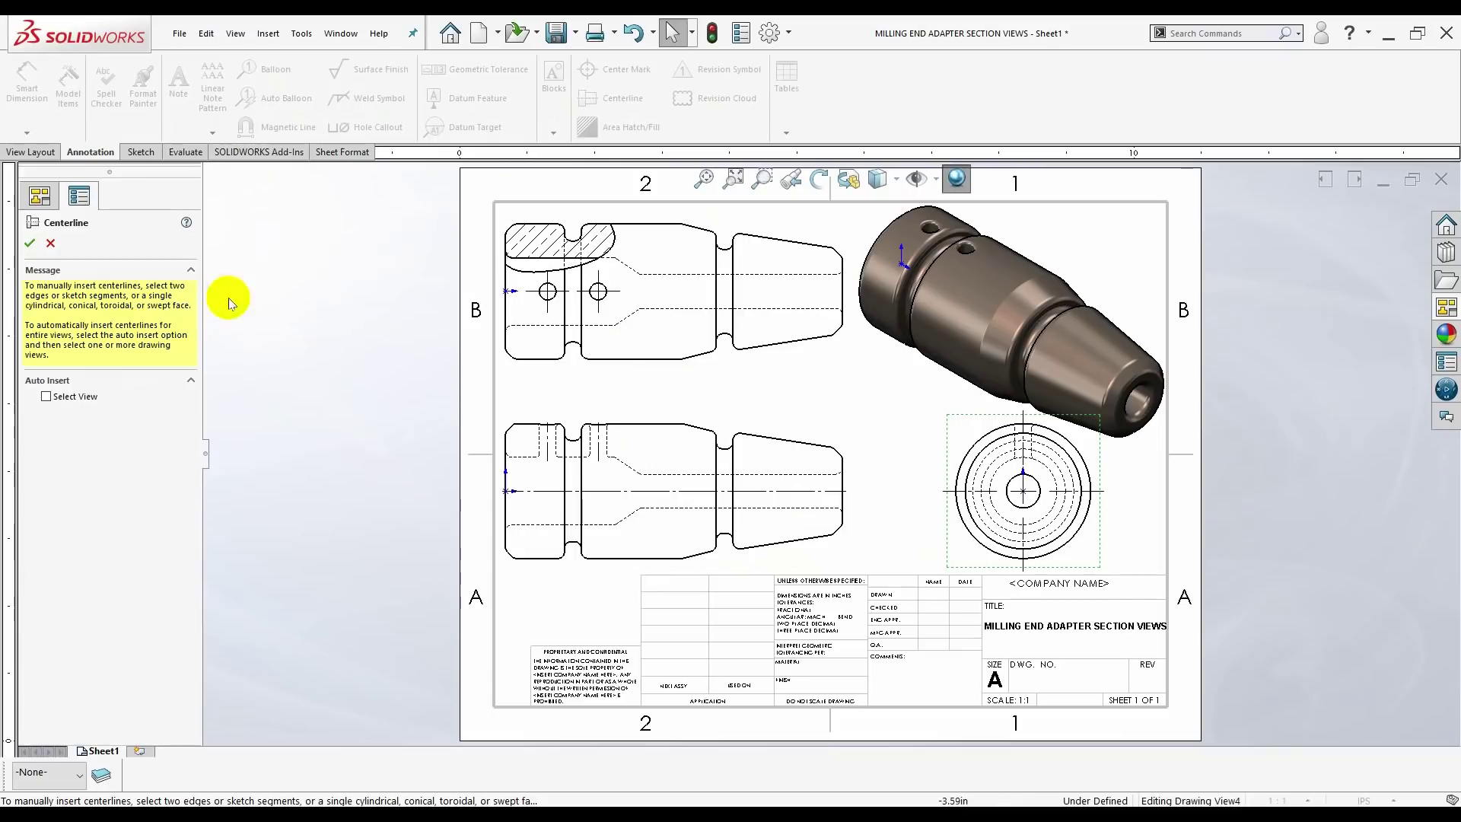
left_click(46, 396)
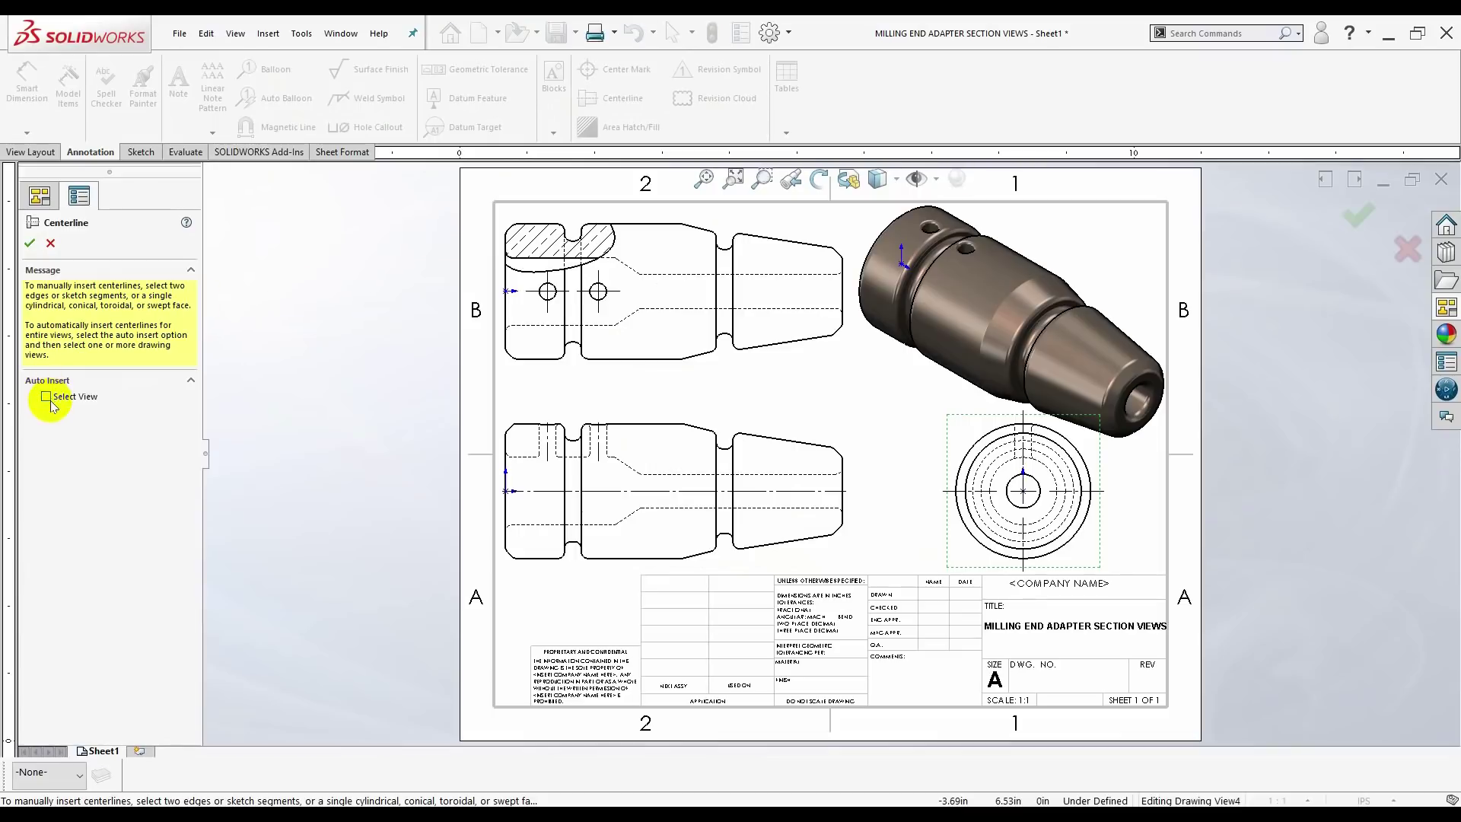
left_click(30, 243)
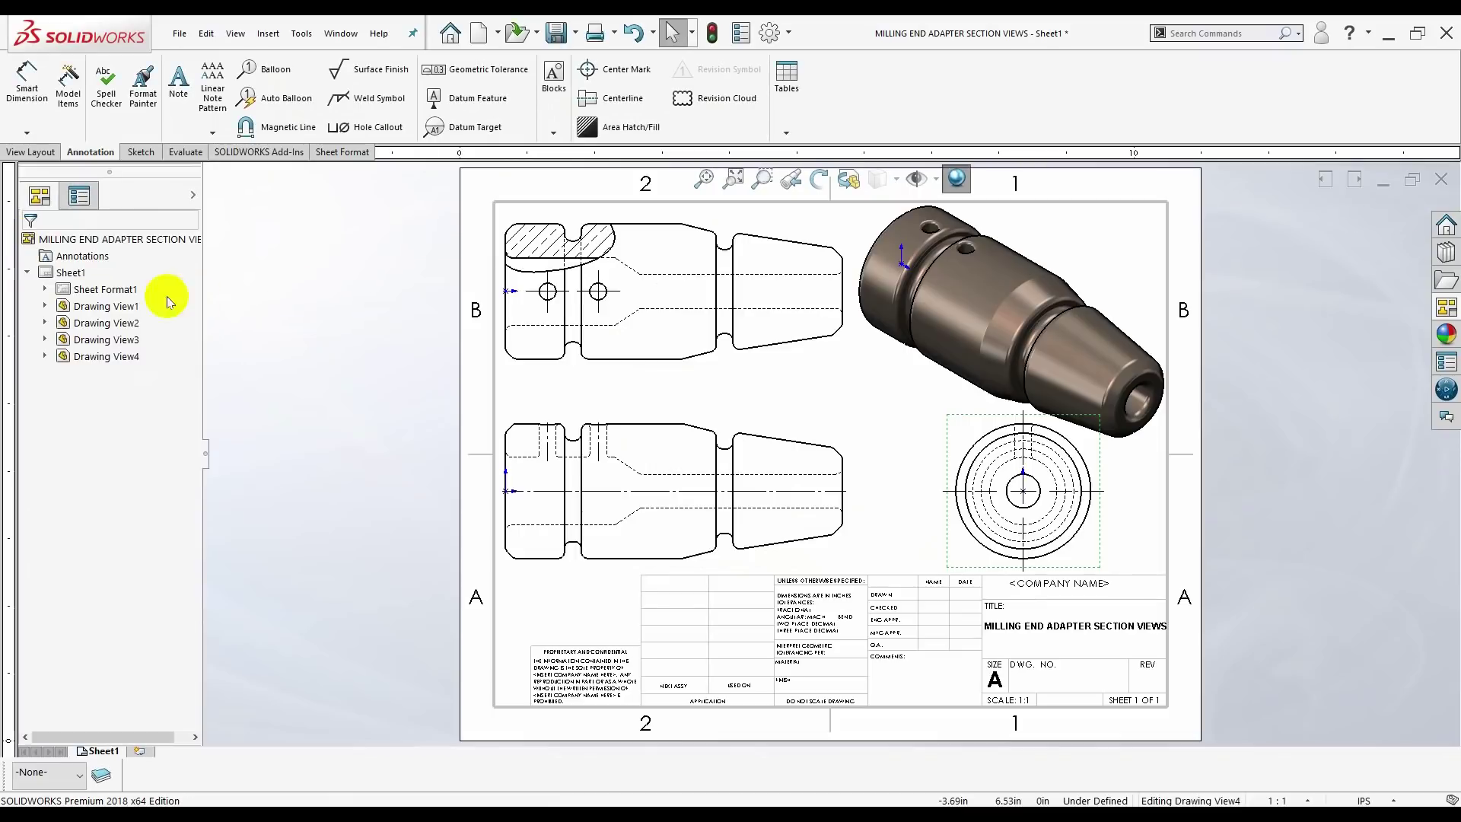
left_click(659, 378)
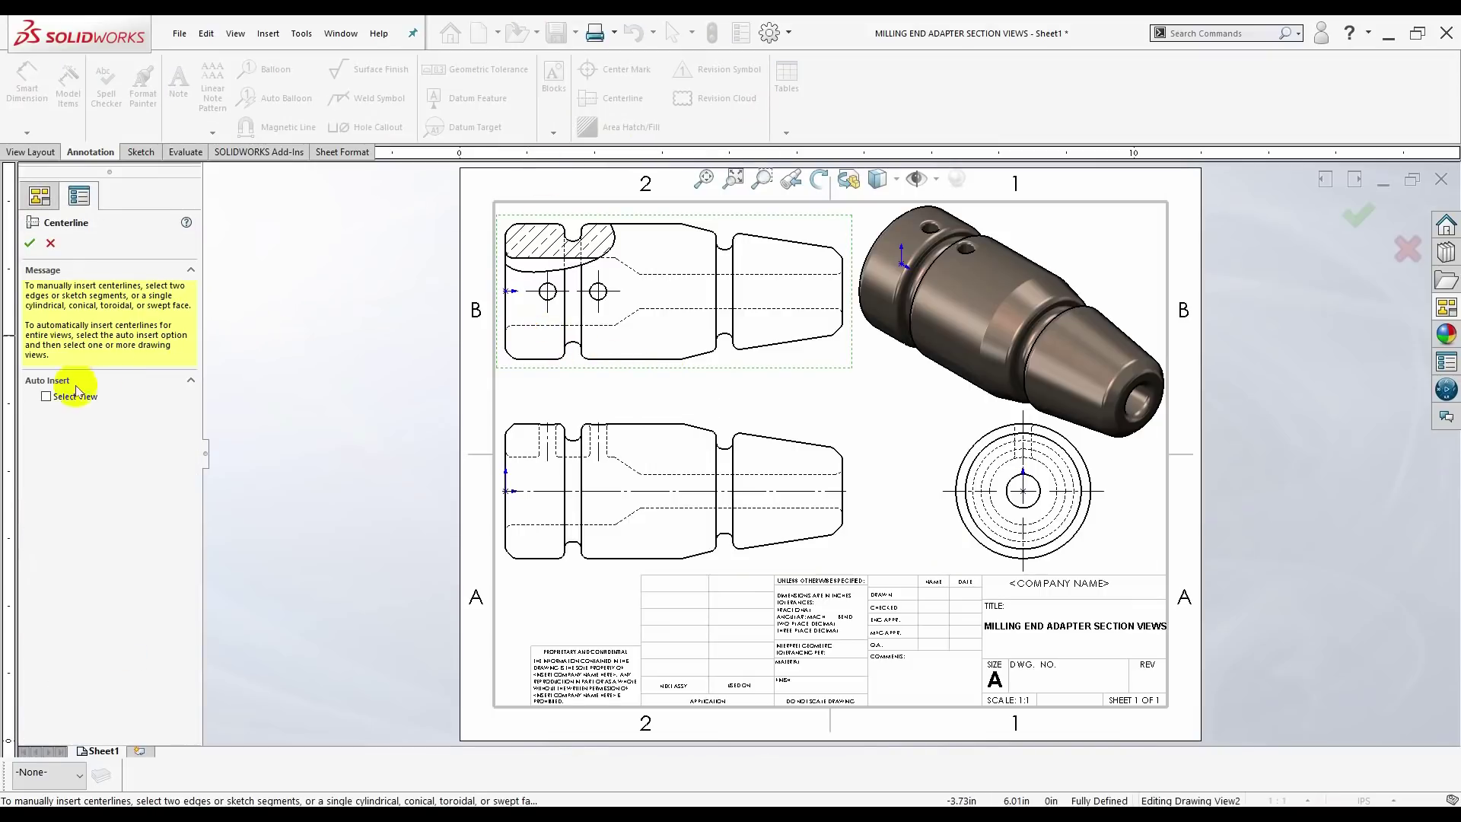
left_click(46, 396)
left_click(30, 243)
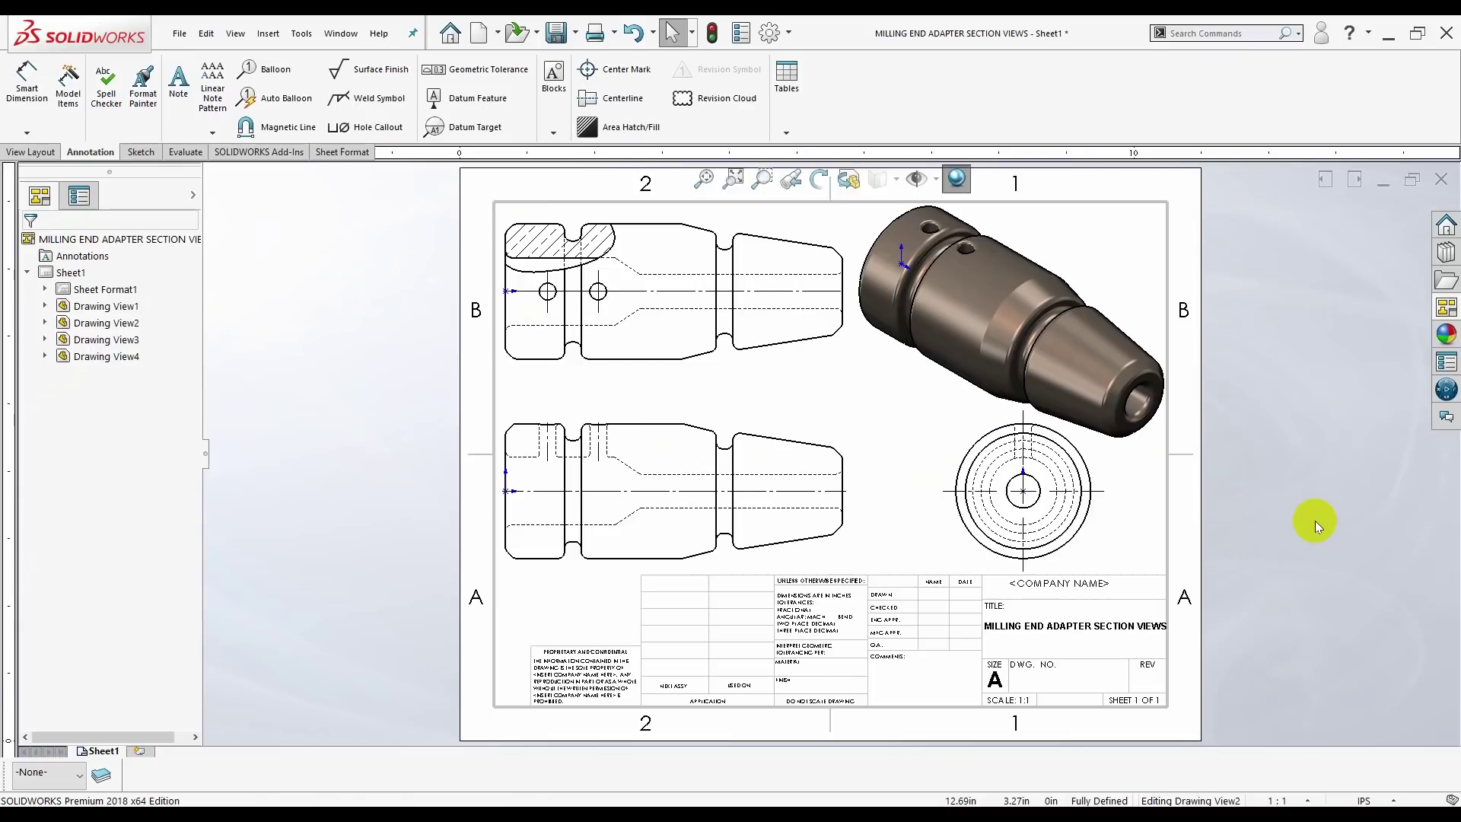
key("f")
key("f")
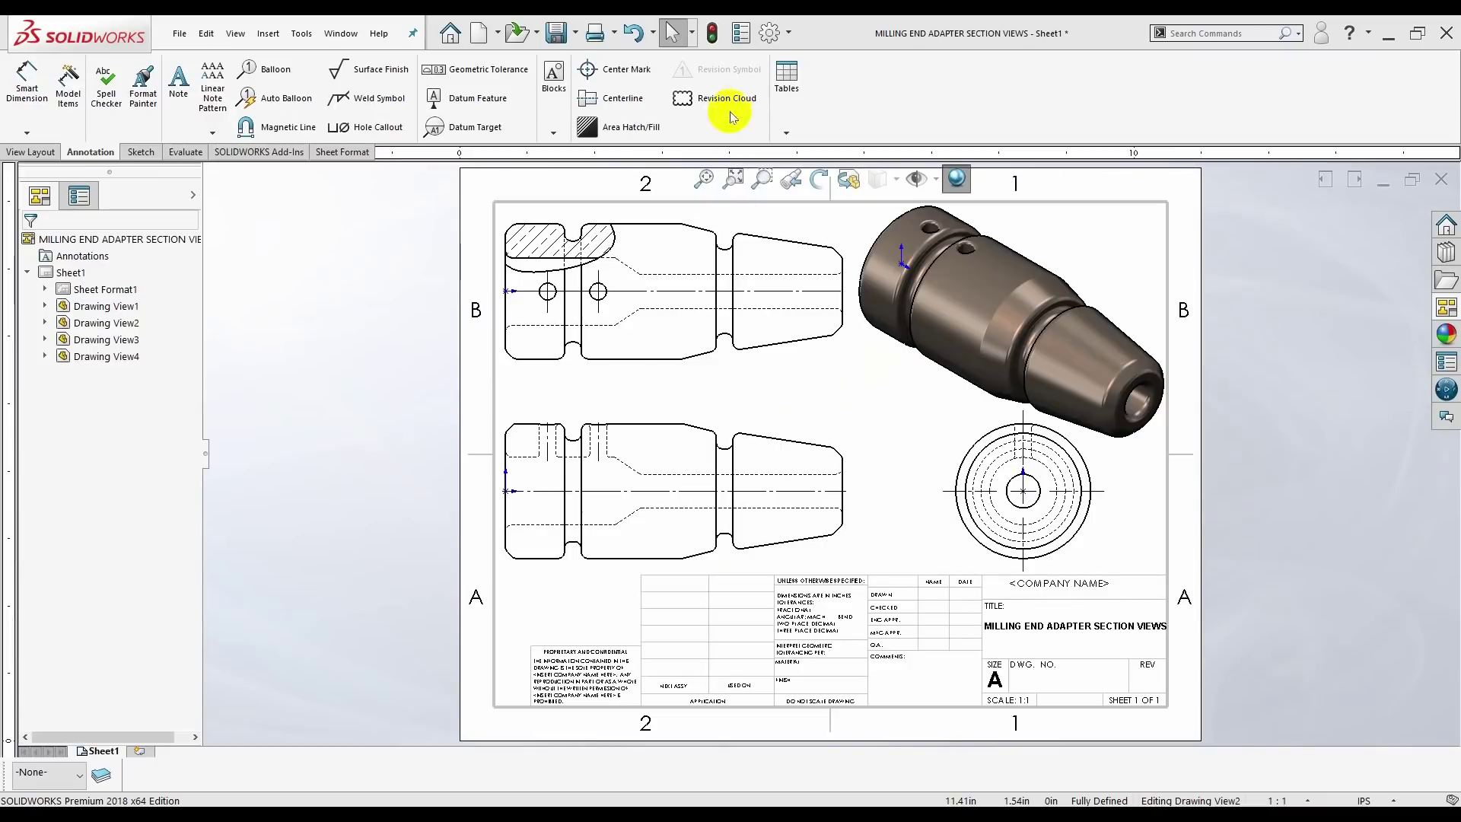
- Raise the document's shaded and wireframe HLR image quality sliders to High and apply
left_click(788, 34)
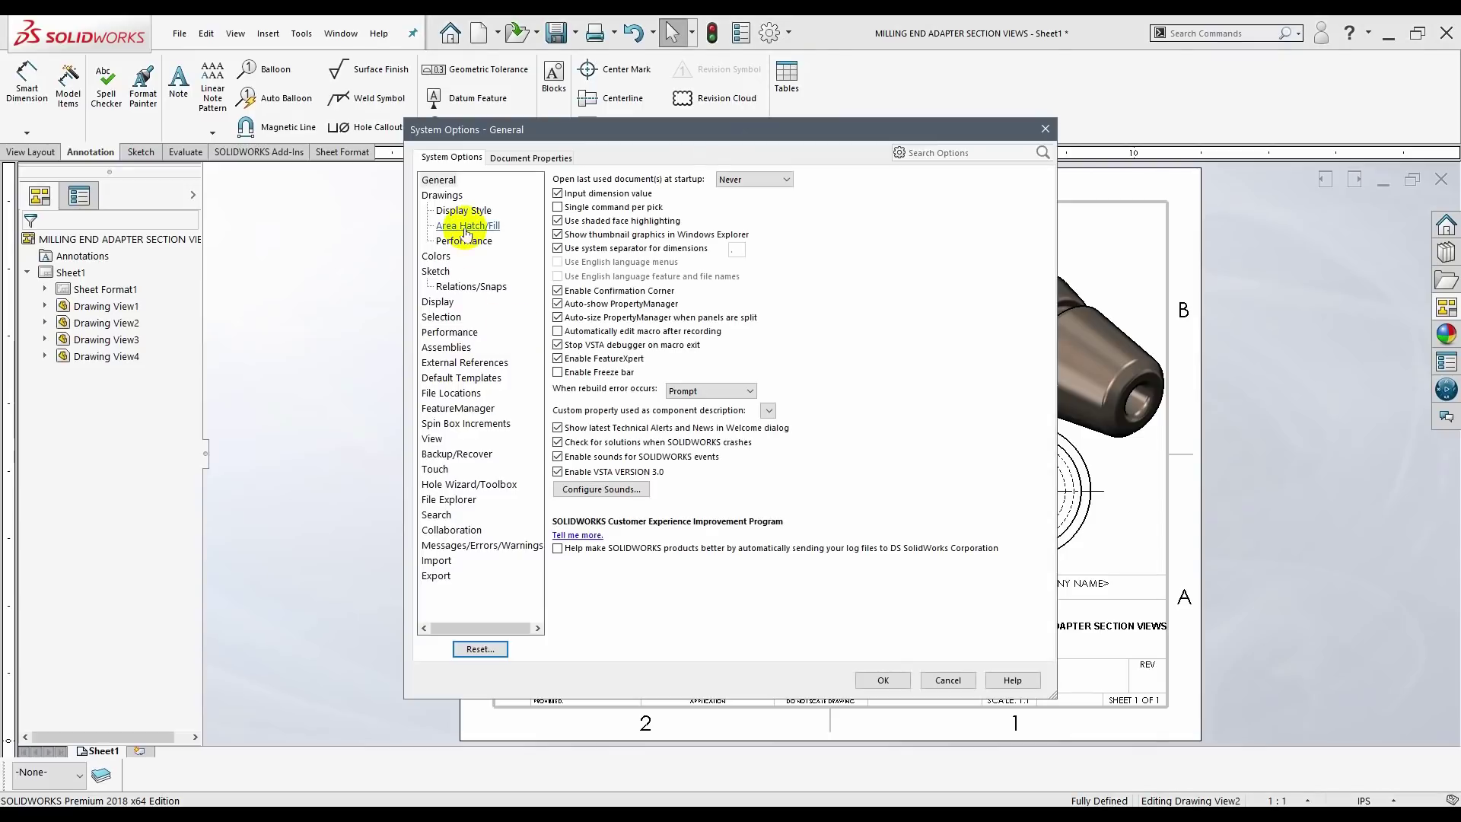
left_click(534, 160)
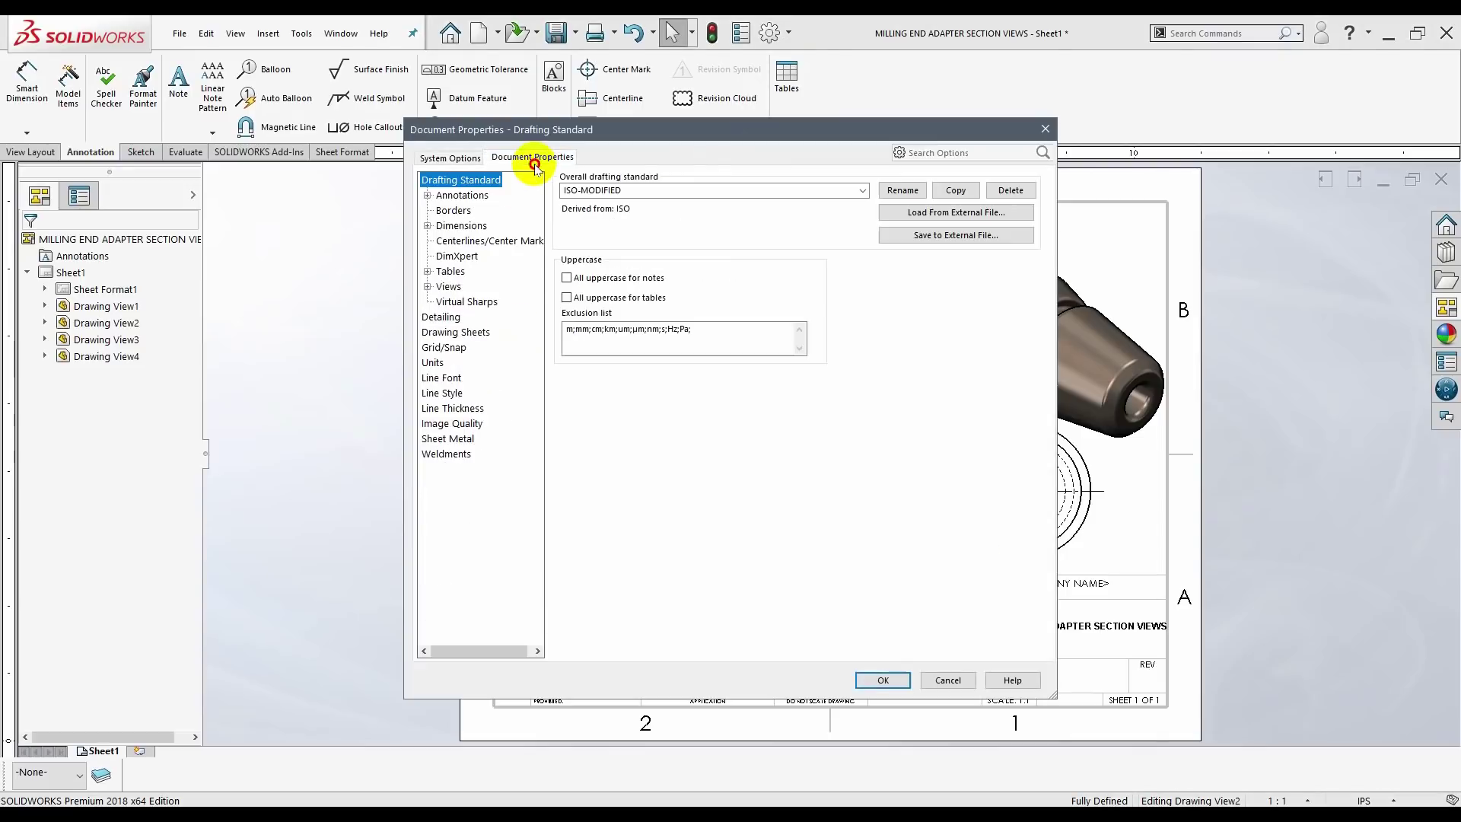
left_click(433, 362)
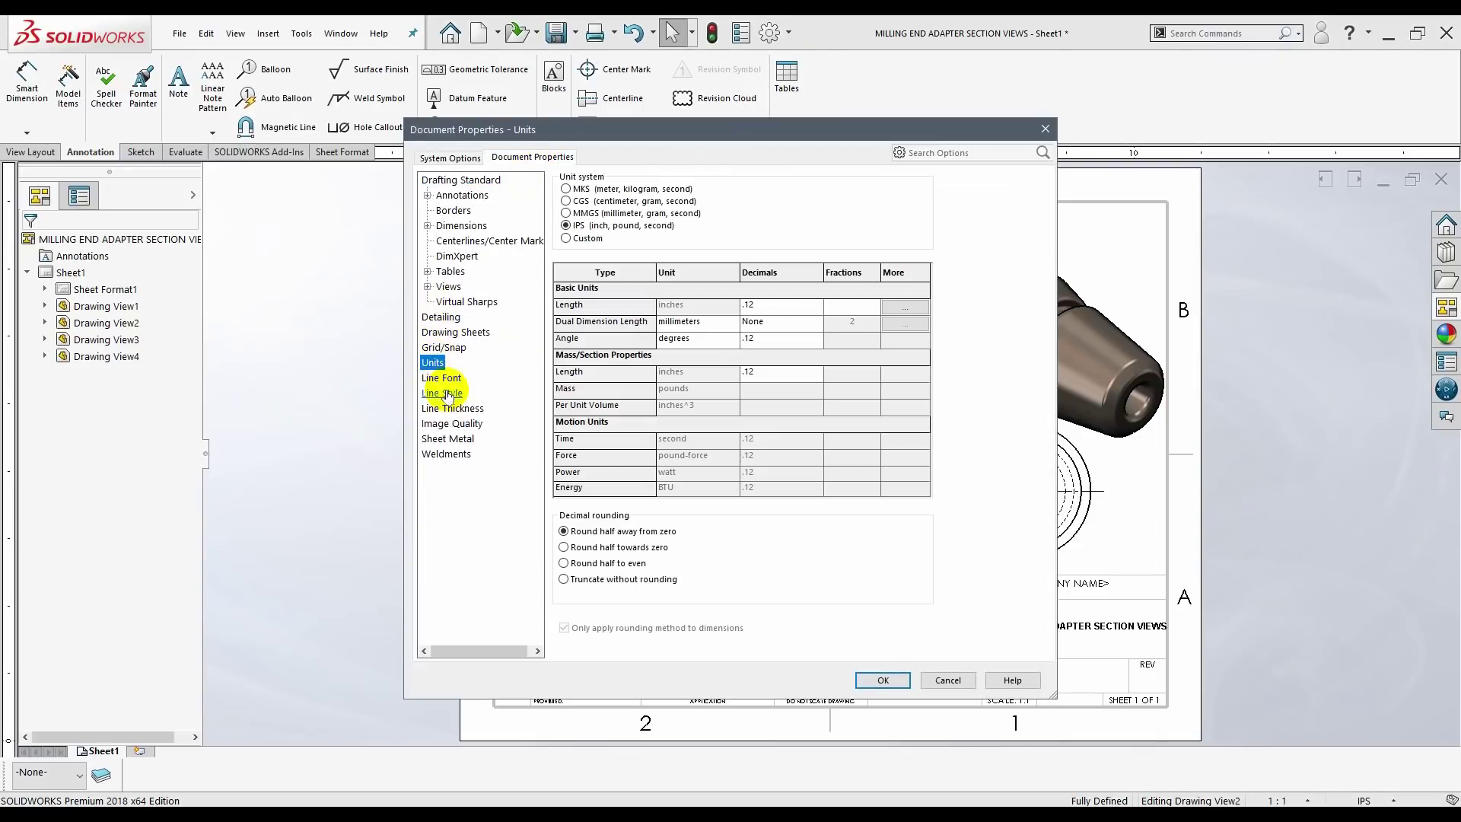
left_click(449, 423)
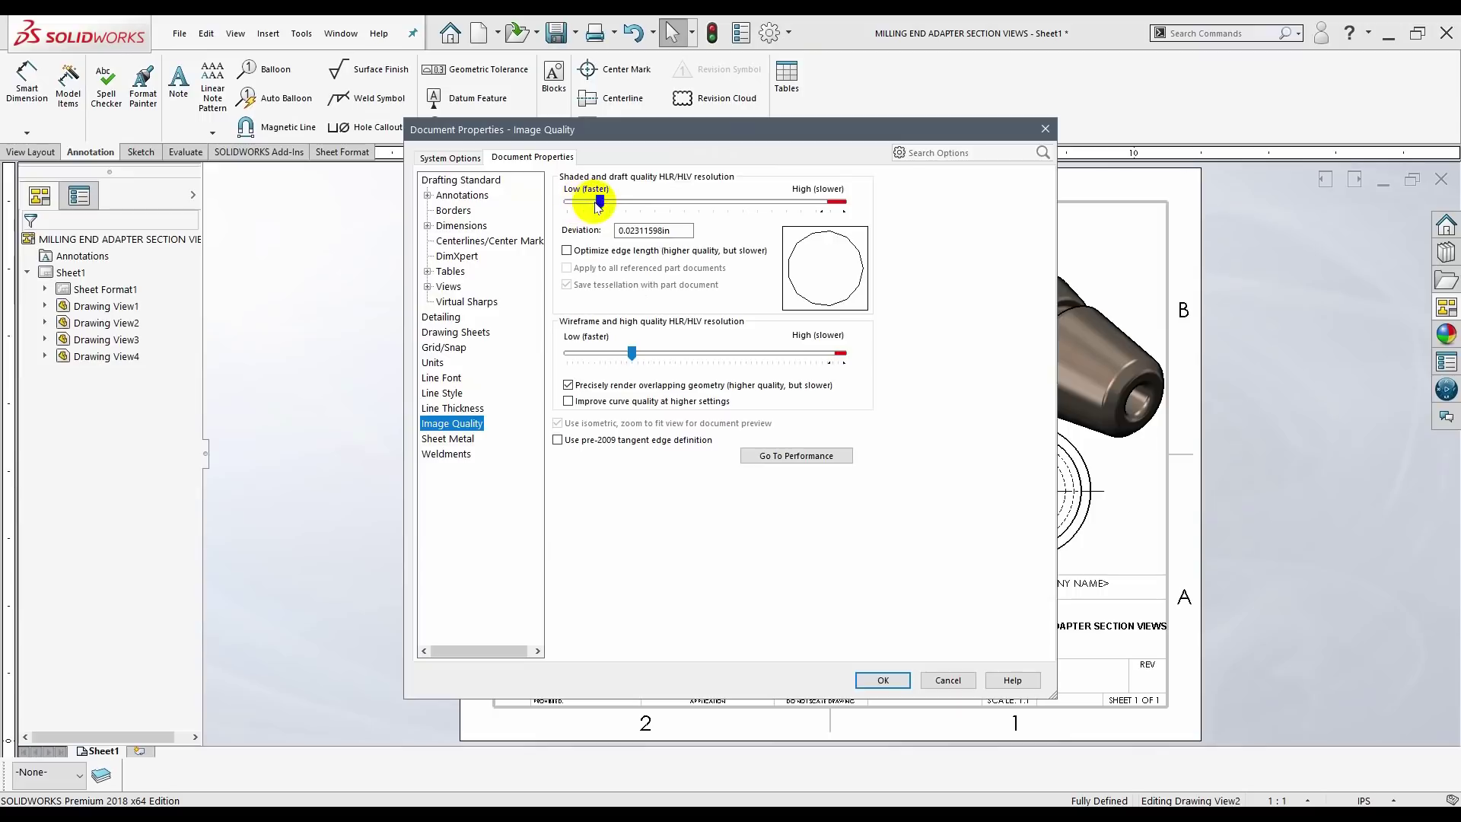
left_click_drag(599, 202, 830, 207)
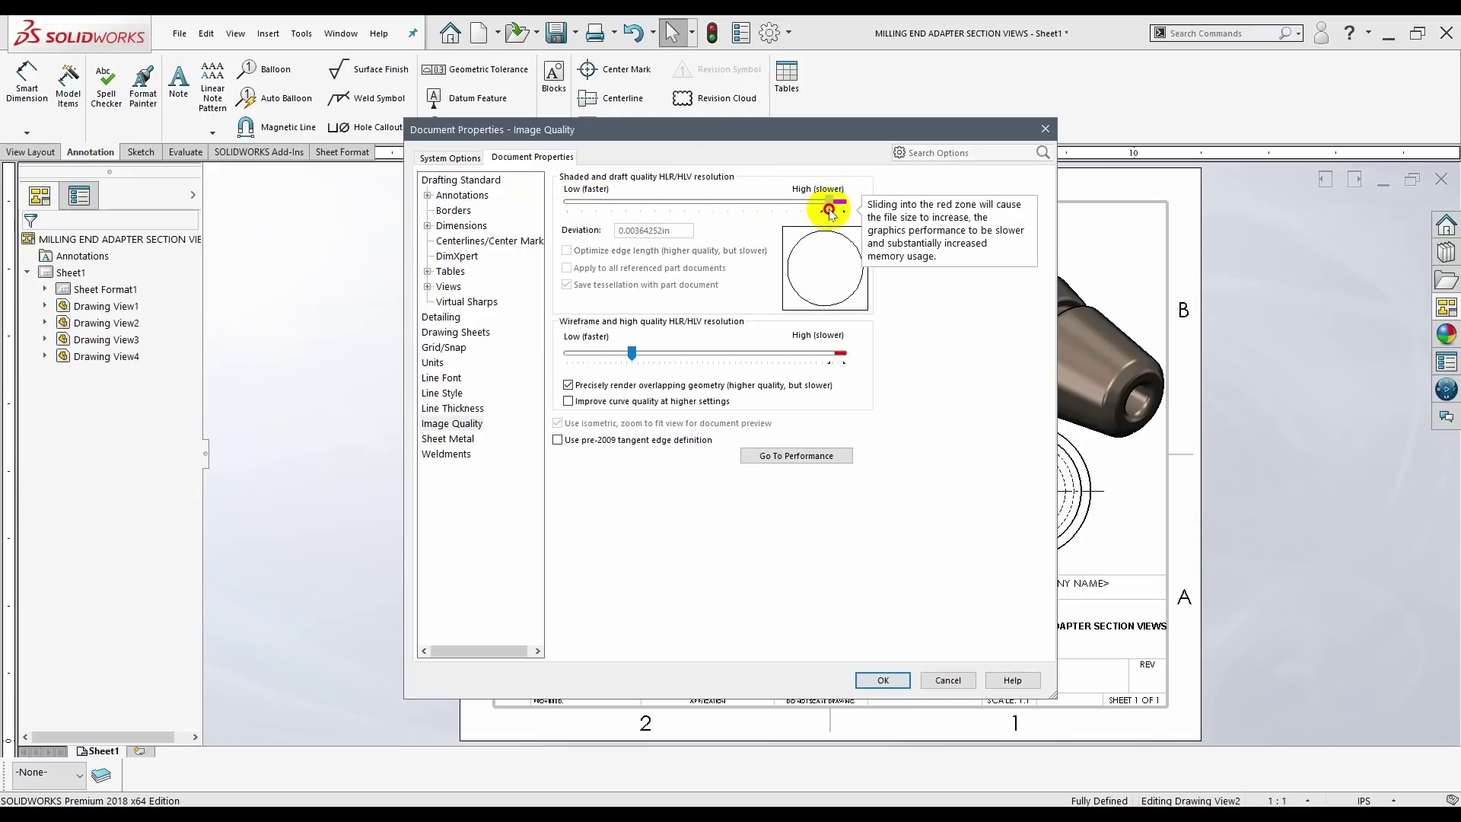
left_click_drag(631, 353, 837, 355)
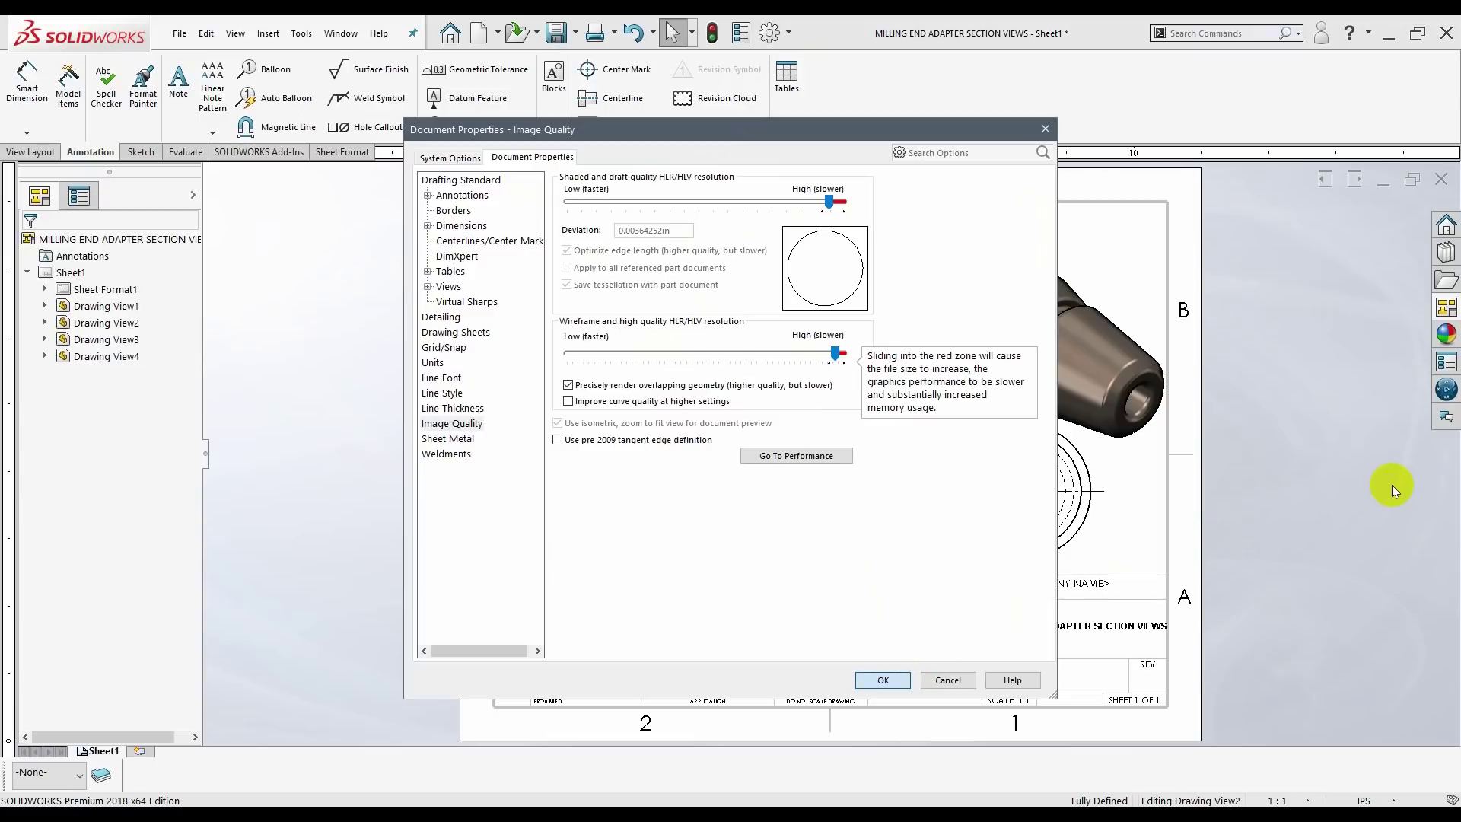
key("Return")
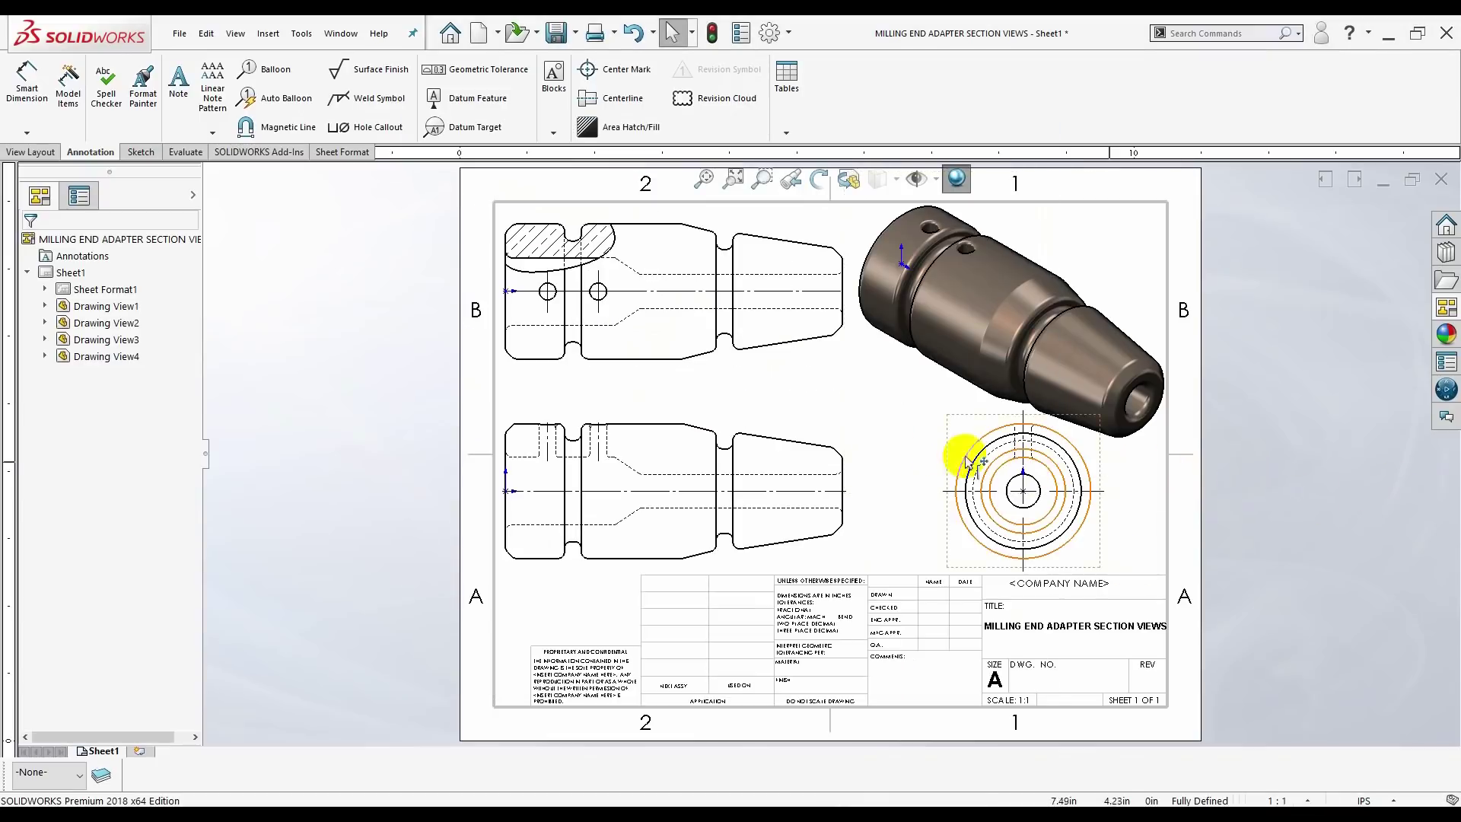
- Give isometric Drawing View1 the plain Shaded display style, confirm, and deselect it
left_click(845, 390)
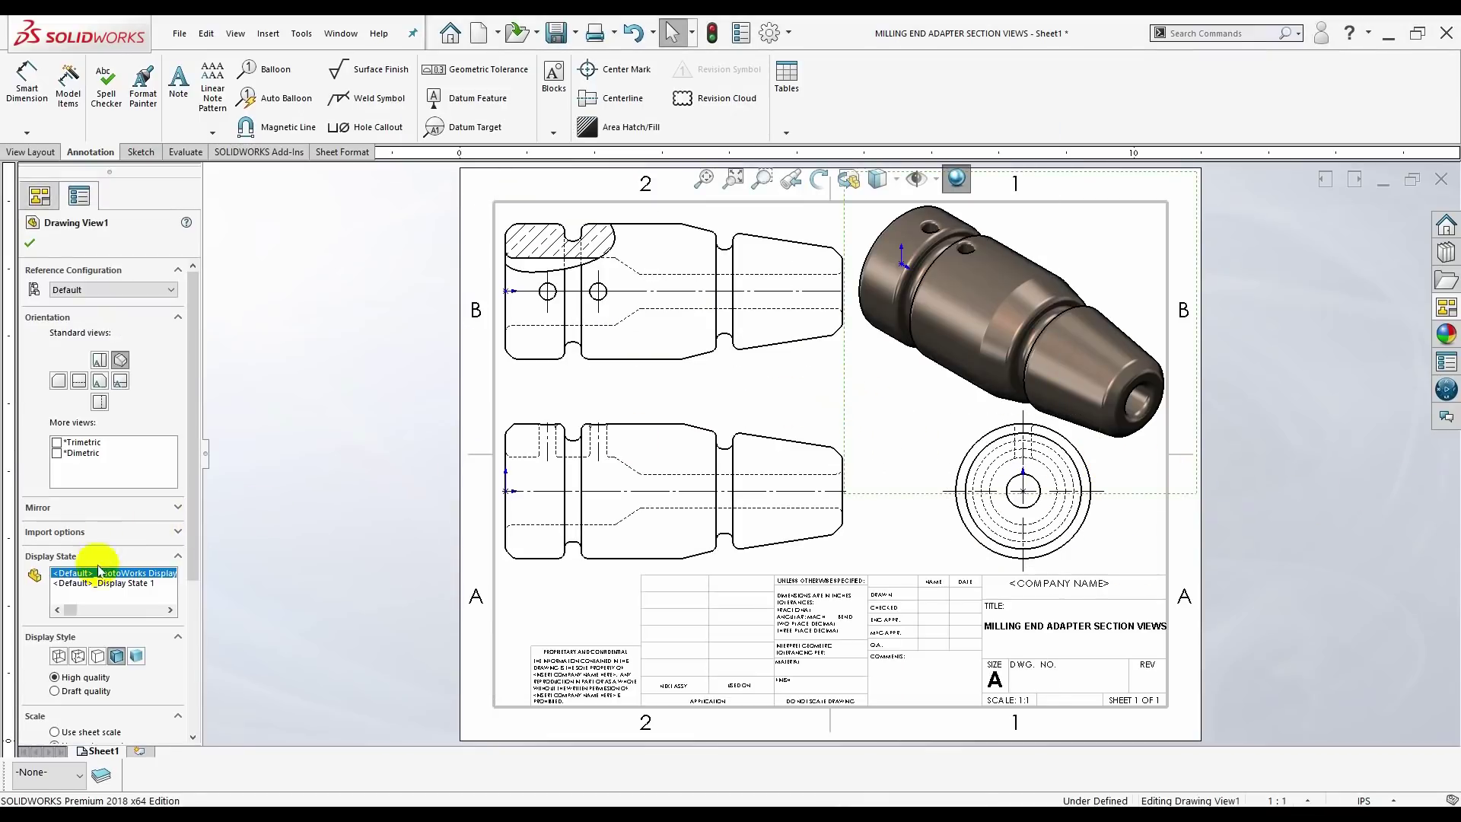
left_click(136, 656)
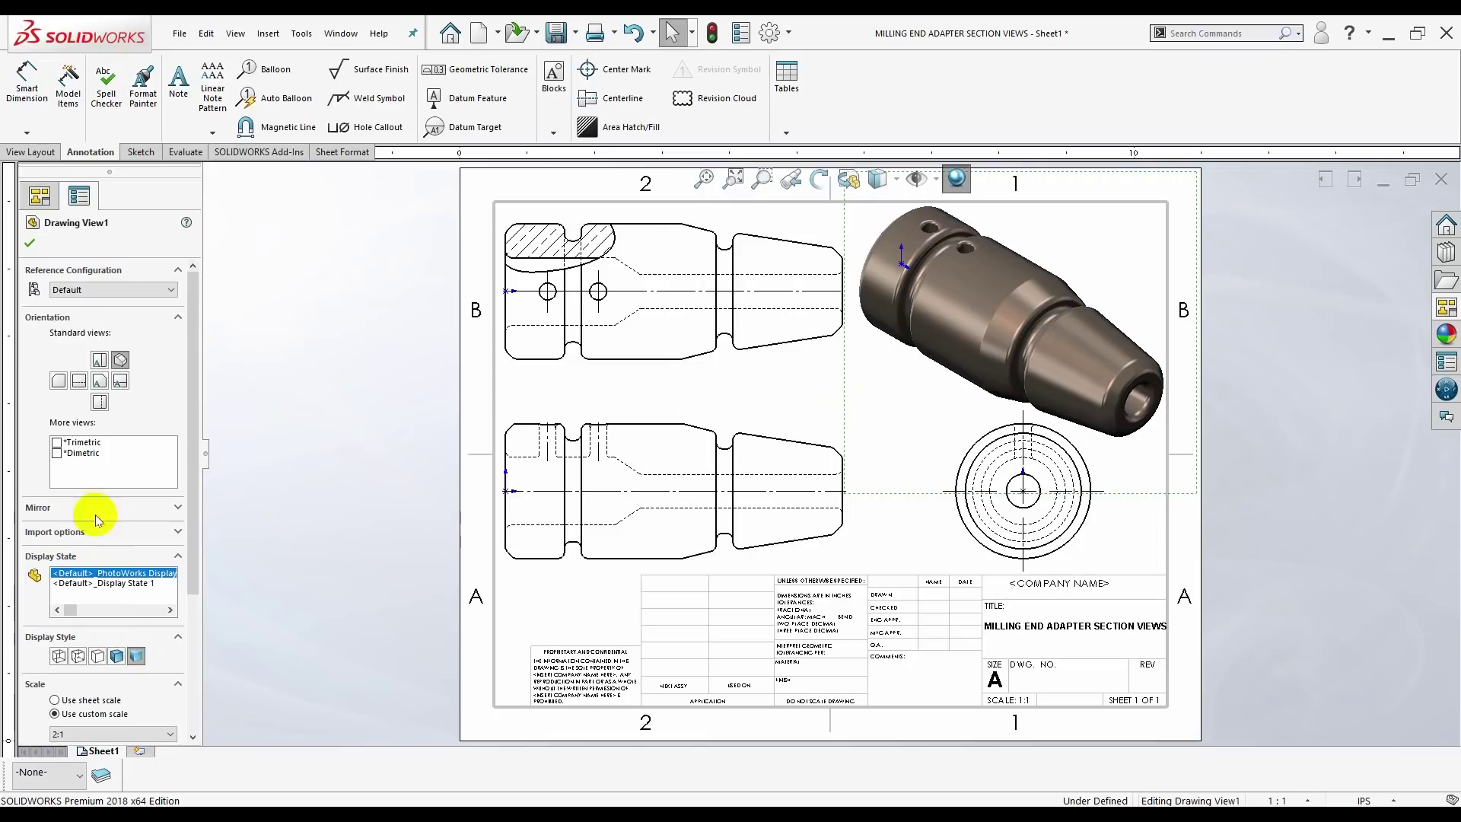
left_click(30, 243)
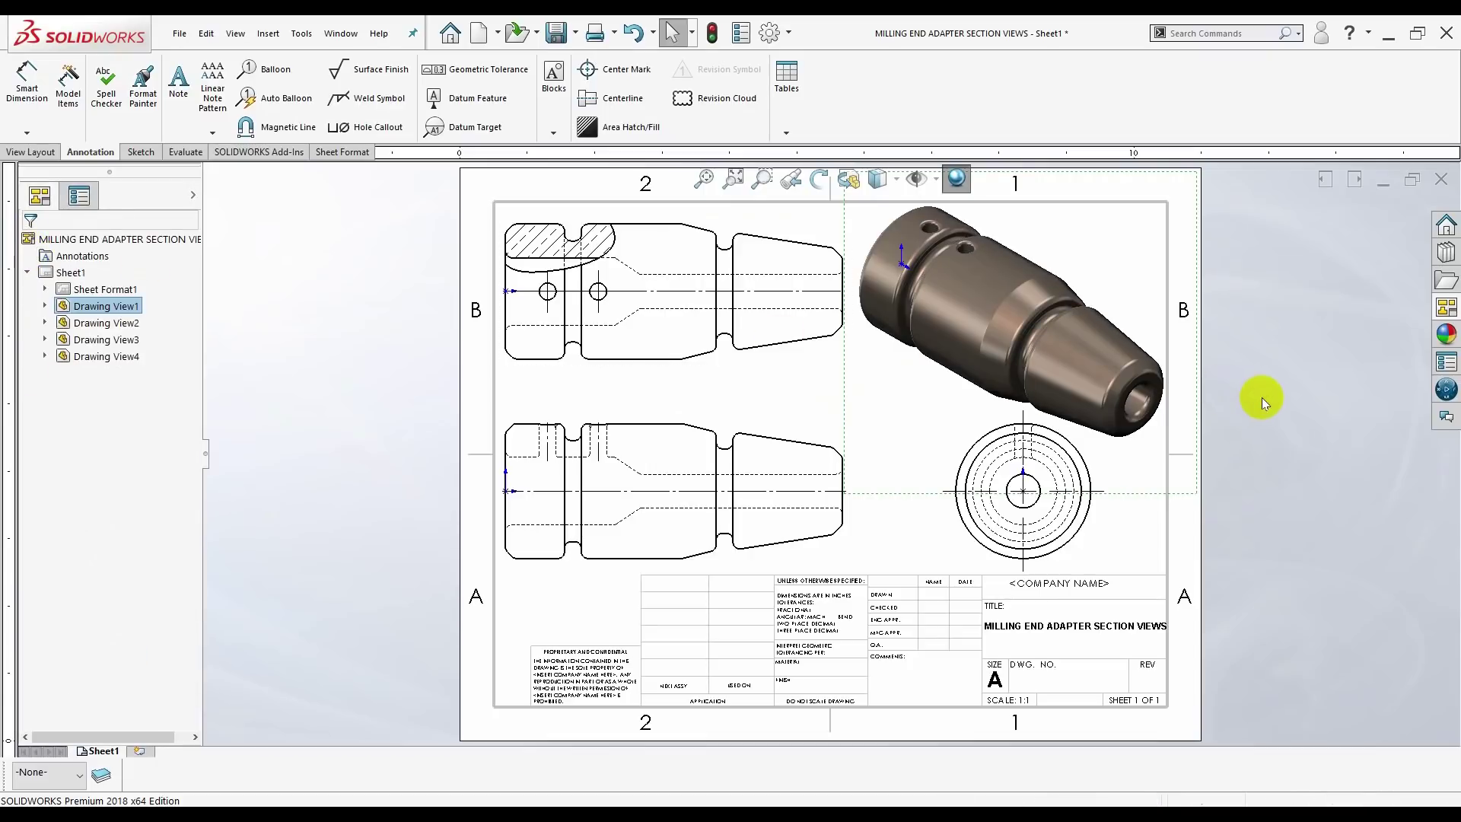
left_click(1262, 398)
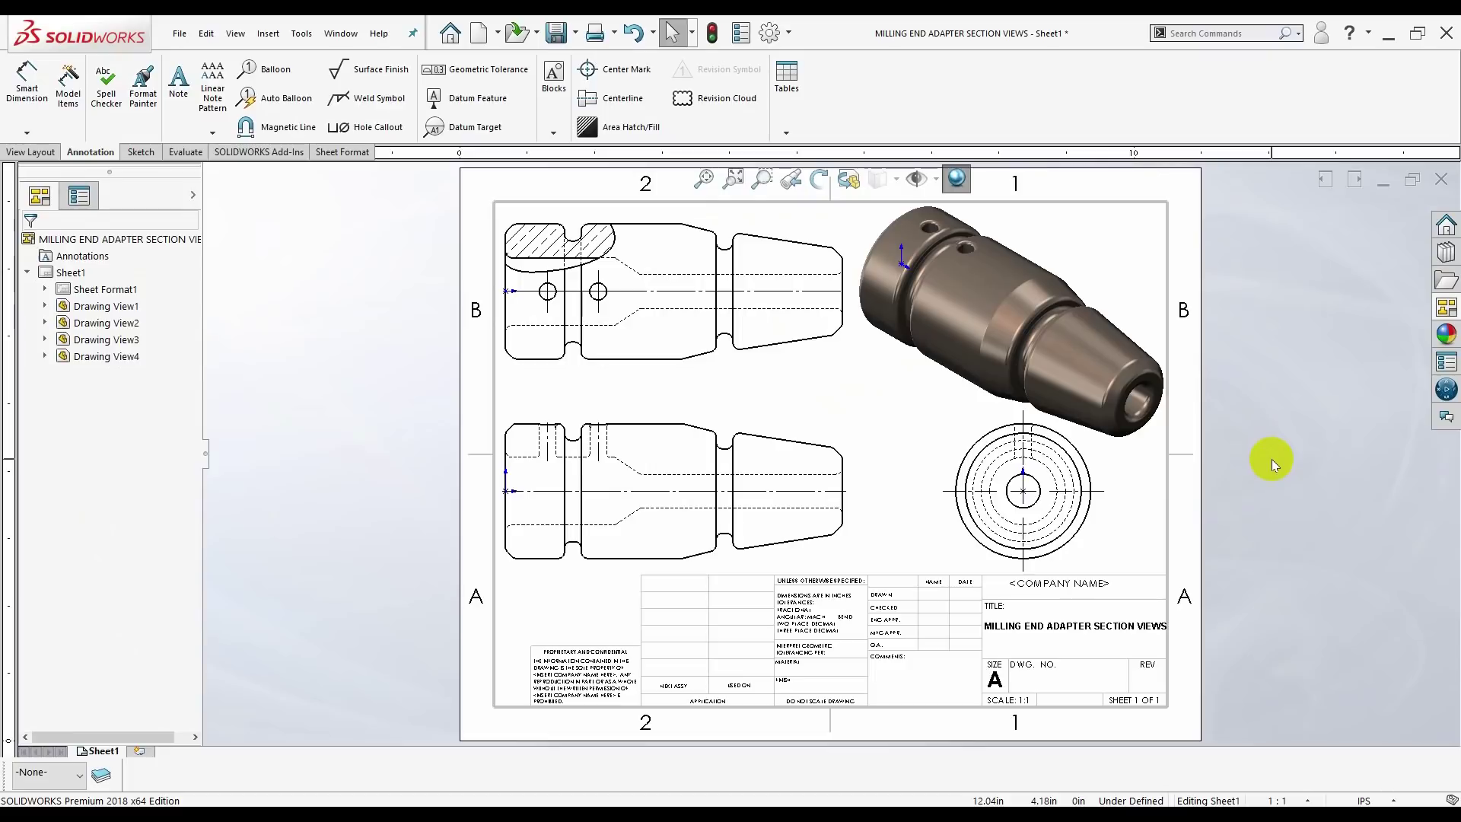